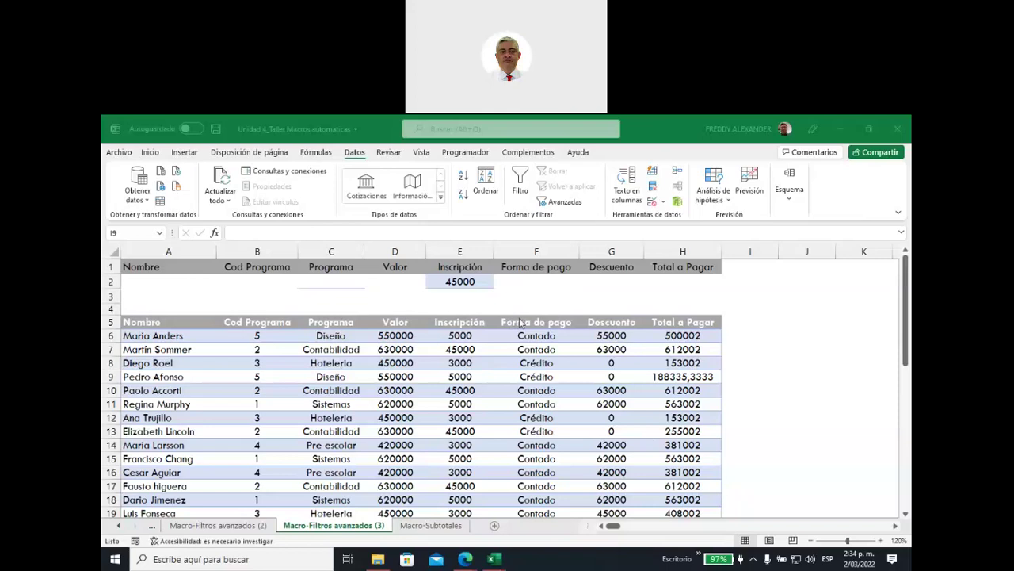
# Confirm in Table Design that the data table is named Programas
pyautogui.scroll(-1, 745, 386)
pyautogui.scroll(1, 745, 385)
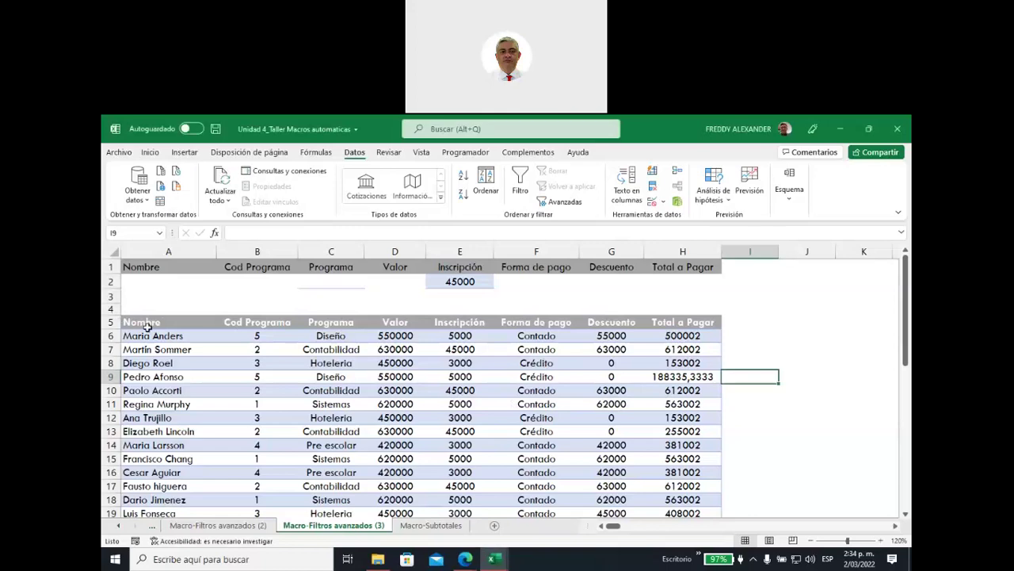
pyautogui.moveTo(162, 322); pyautogui.dragTo(394, 321)
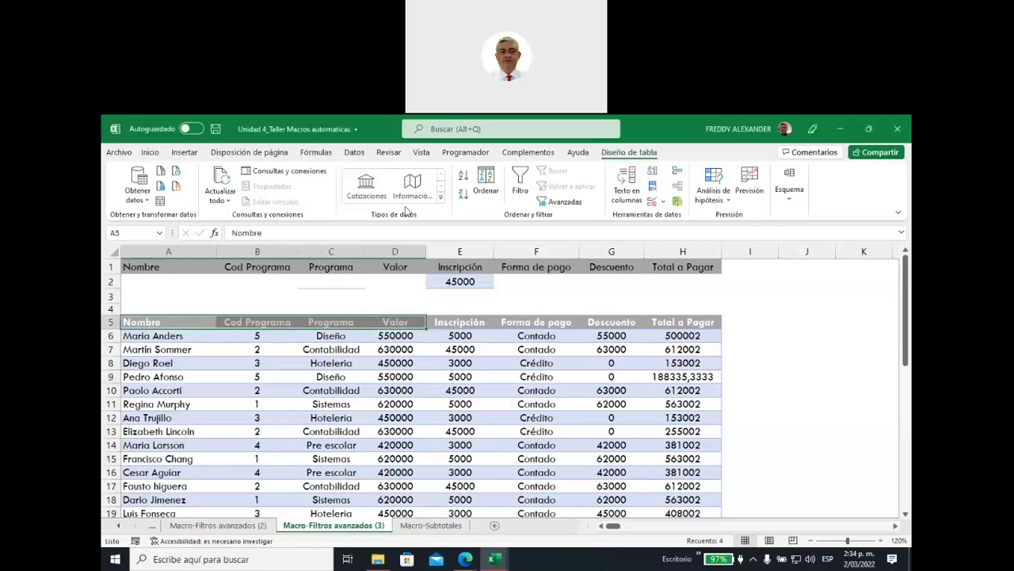
pyautogui.click(628, 153)
pyautogui.click(163, 186)
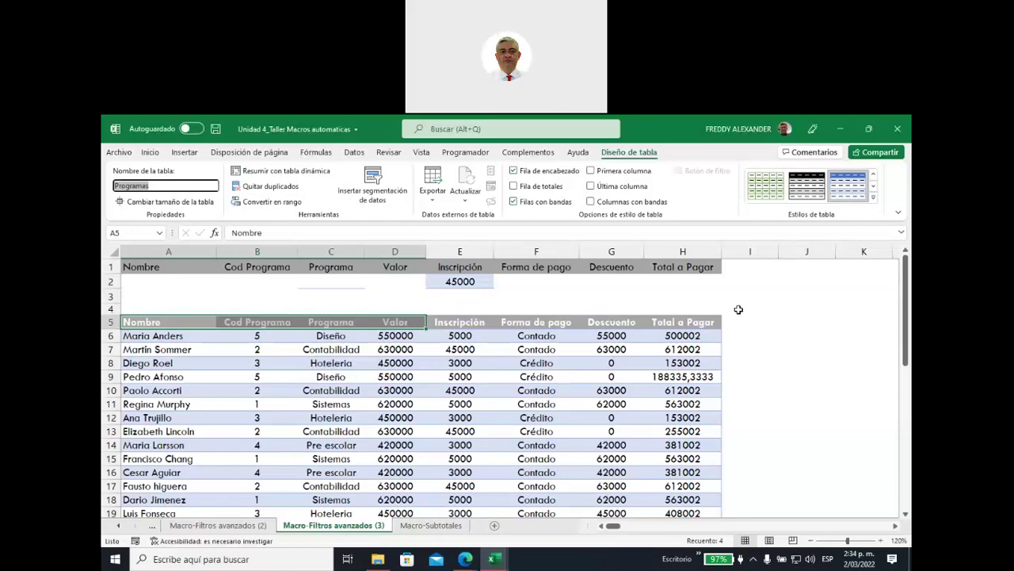
pyautogui.click(354, 152)
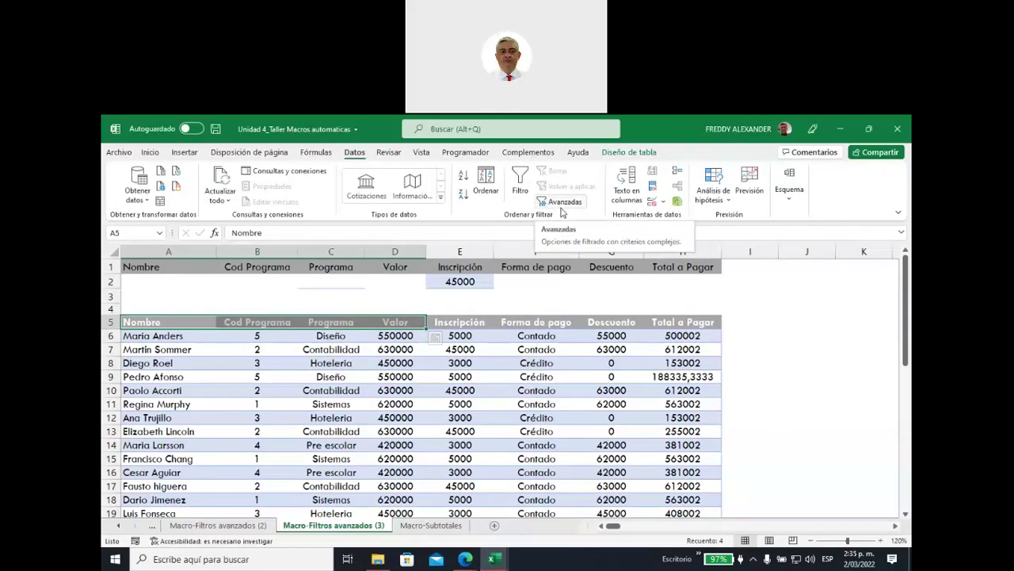
# Put the active cell inside the Programas table and open the Advanced Filter dialog
pyautogui.click(566, 207)
pyautogui.click(567, 204)
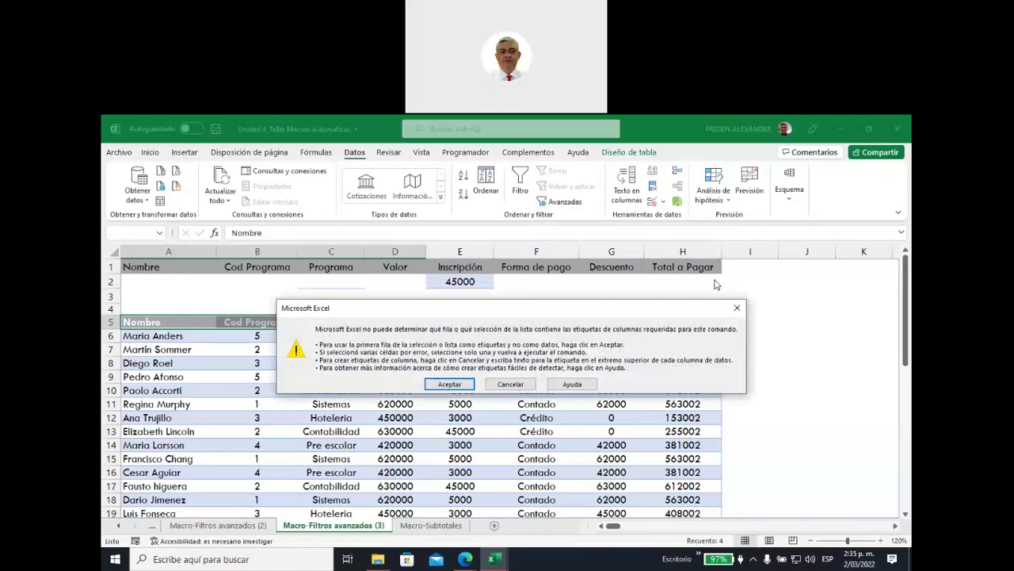
pyautogui.click(504, 386)
pyautogui.click(387, 390)
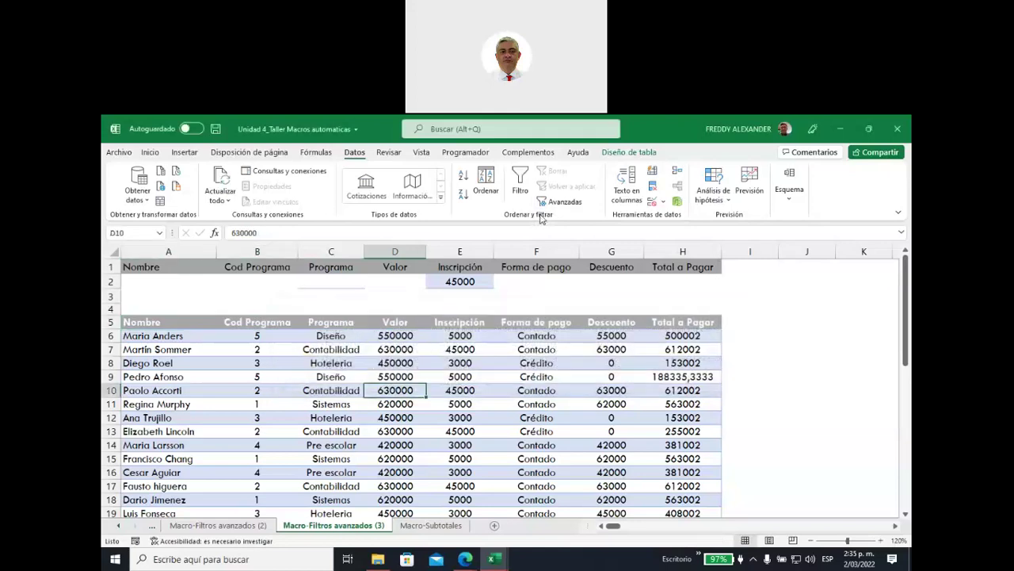
pyautogui.click(565, 201)
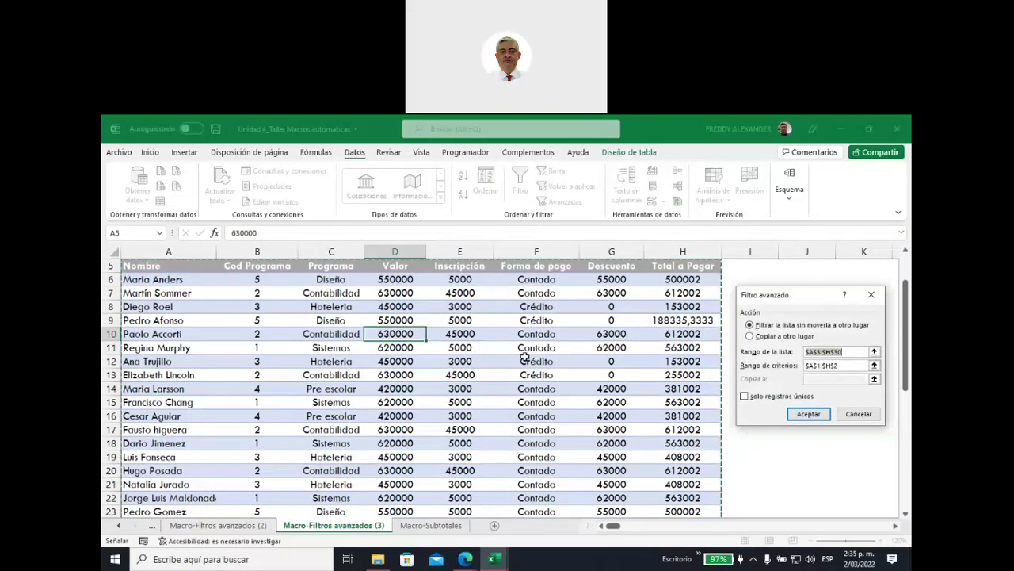
# Set the advanced filter list range to Programas[#Todo]
pyautogui.scroll(1, 149, 357)
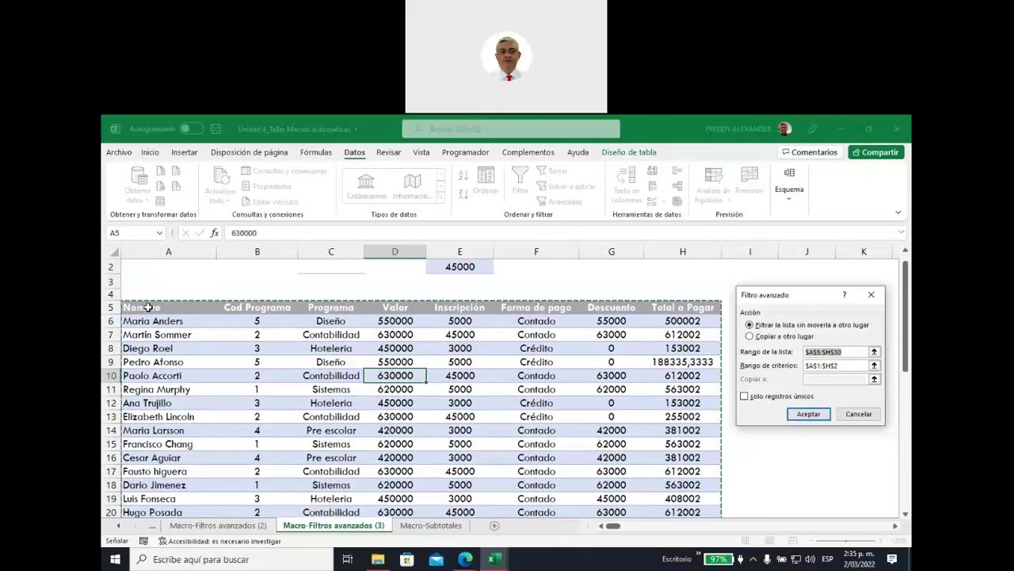
pyautogui.moveTo(147, 306)
pyautogui.mouseDown()
pyautogui.moveTo(674, 323)
pyautogui.moveTo(680, 500)
pyautogui.mouseUp()
pyautogui.moveTo(817, 299); pyautogui.dragTo(581, 236)
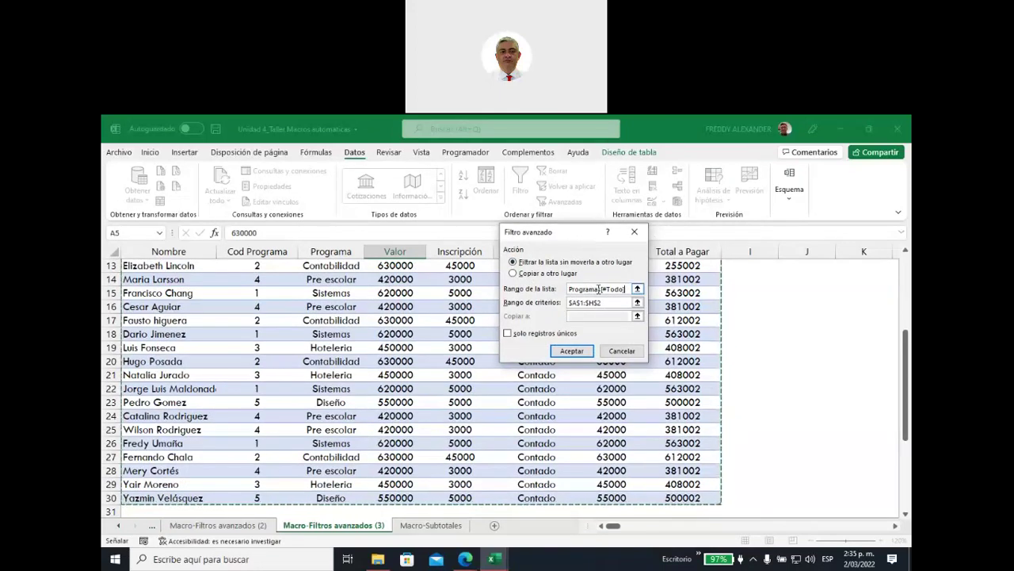
pyautogui.write('s')
pyautogui.doubleClick(603, 288)
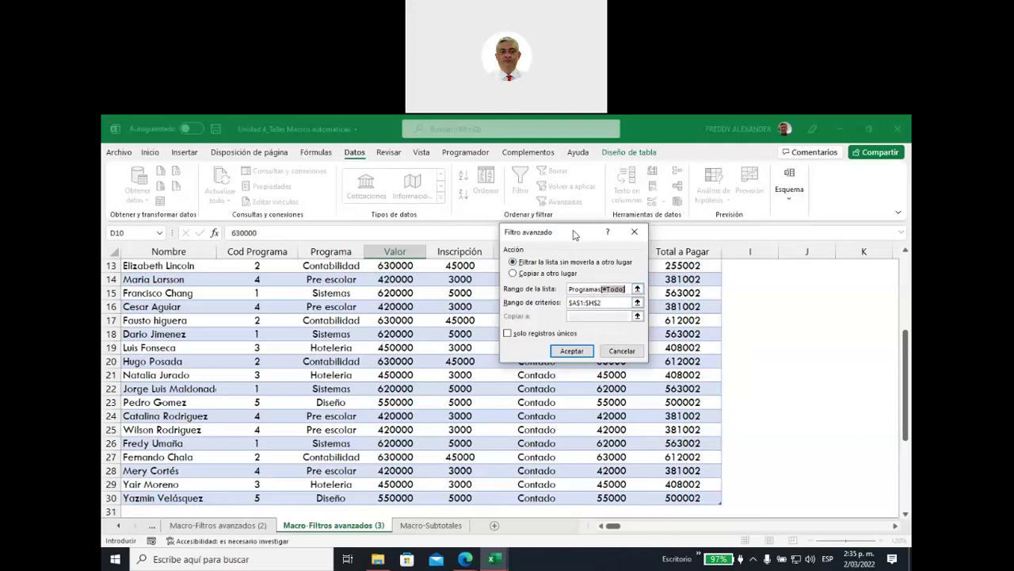
pyautogui.moveTo(575, 237); pyautogui.dragTo(711, 312)
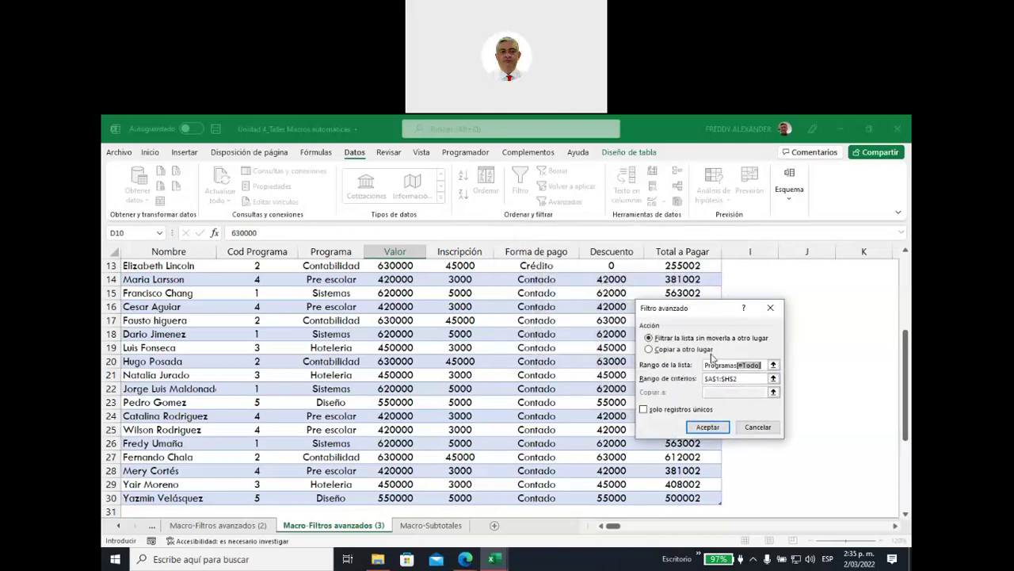
# Set criteria range A1:H2 (Criterios) and filter the list in place
pyautogui.scroll(2, 710, 359)
pyautogui.scroll(2, 711, 358)
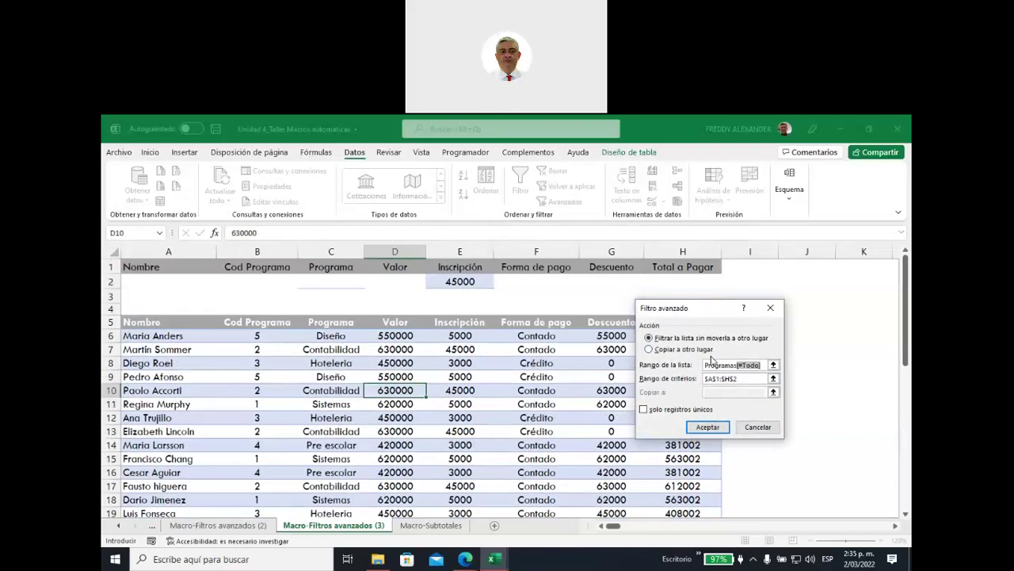
pyautogui.click(773, 383)
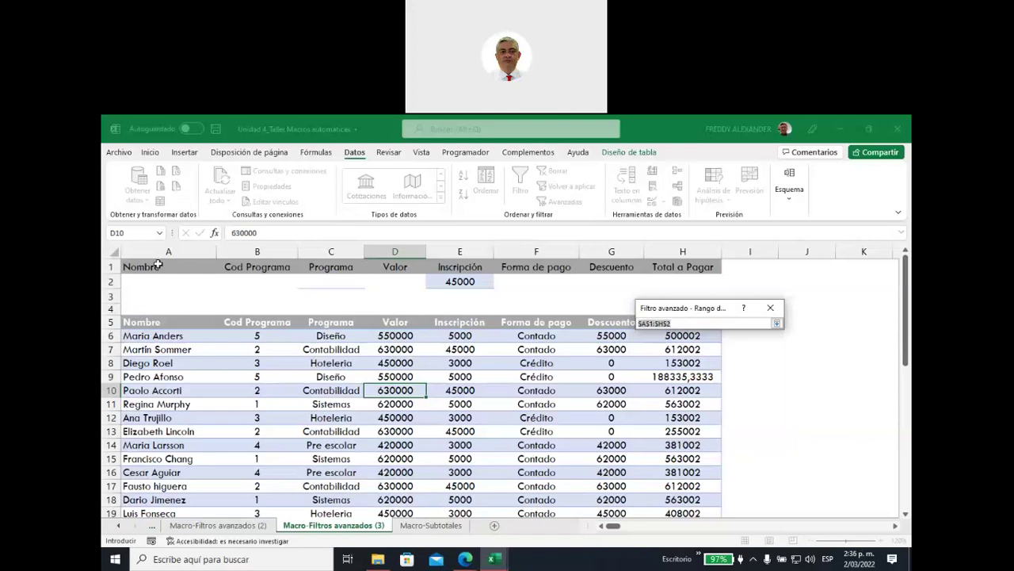
pyautogui.moveTo(141, 267); pyautogui.dragTo(680, 282)
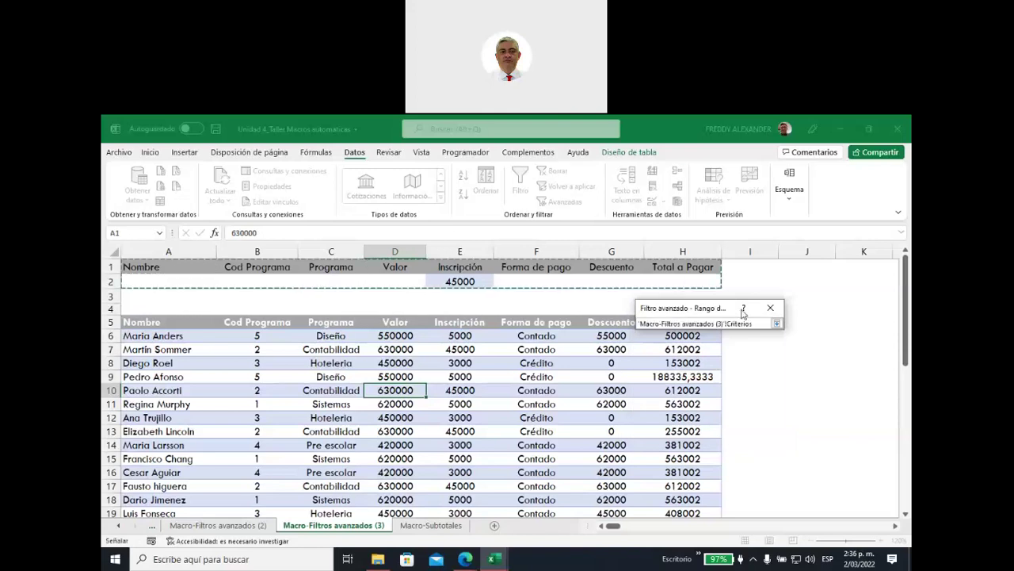
pyautogui.press('Return')
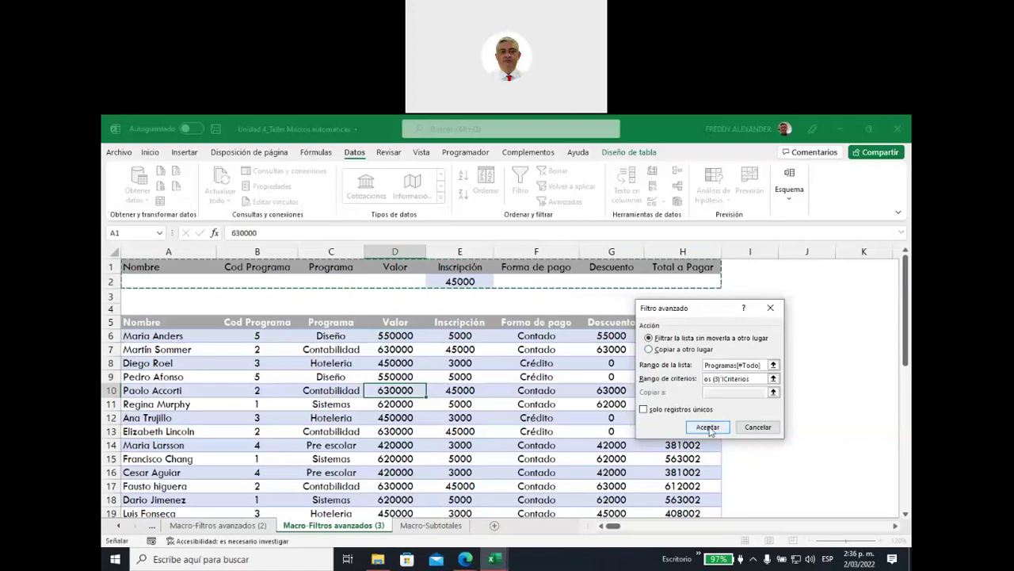
pyautogui.click(711, 430)
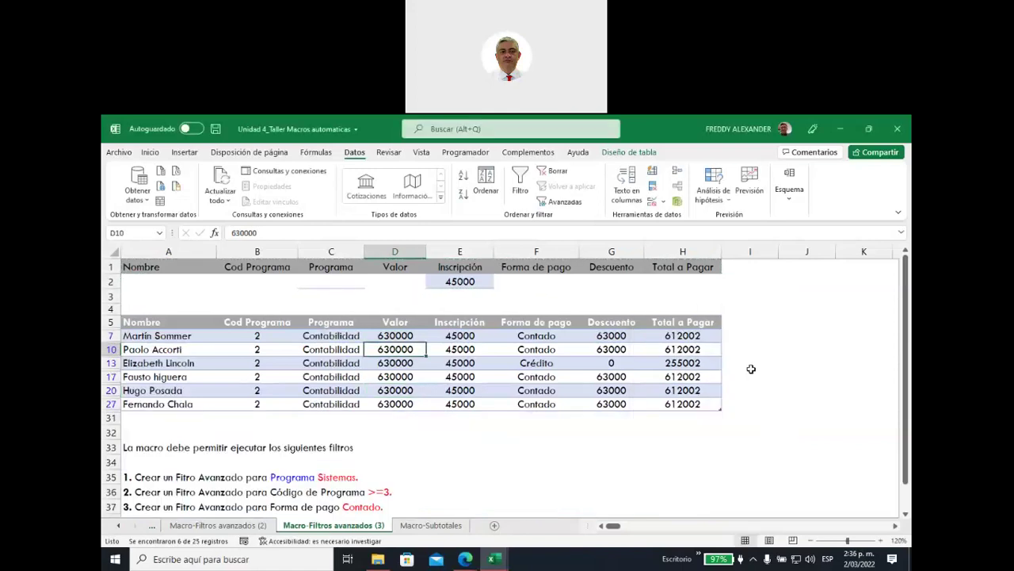
# Enter tabla[#Todo] in G3, check the Inscripción sum, and go to Macro-Subtotales
pyautogui.click(469, 336)
pyautogui.moveTo(469, 336); pyautogui.dragTo(466, 402)
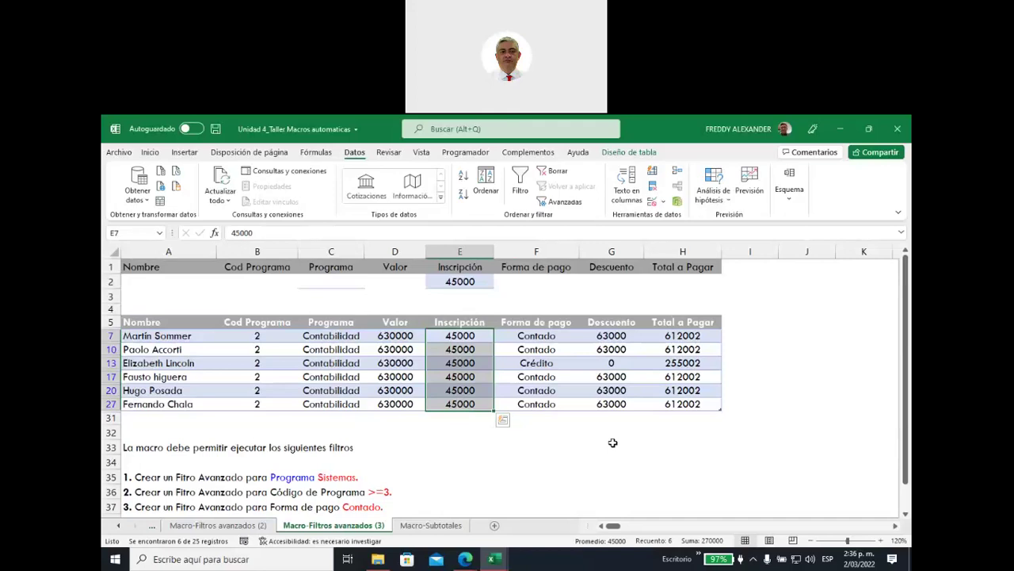
pyautogui.click(625, 295)
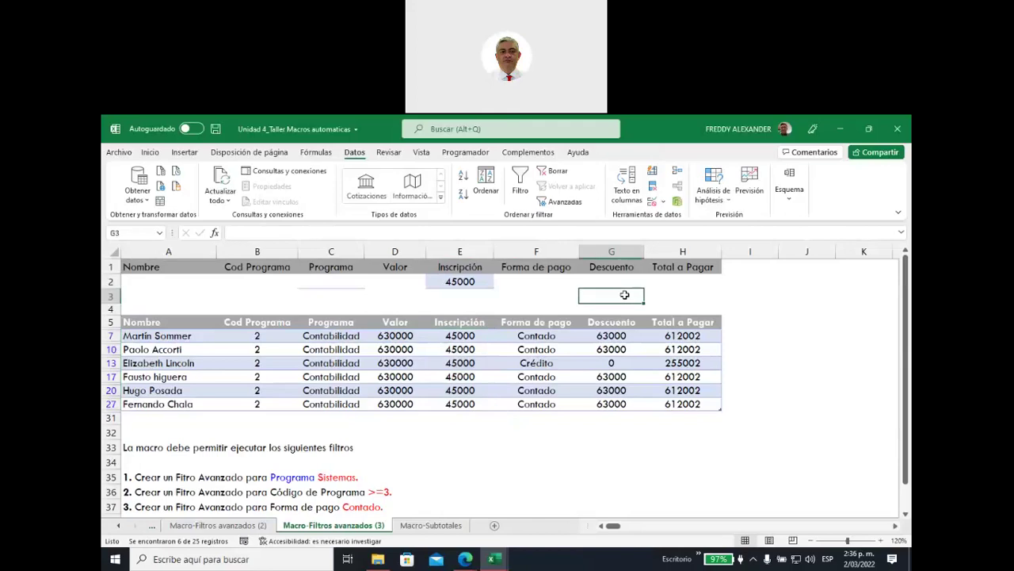
pyautogui.write('tabla[]')
pyautogui.press('Left')
pyautogui.press('Right')
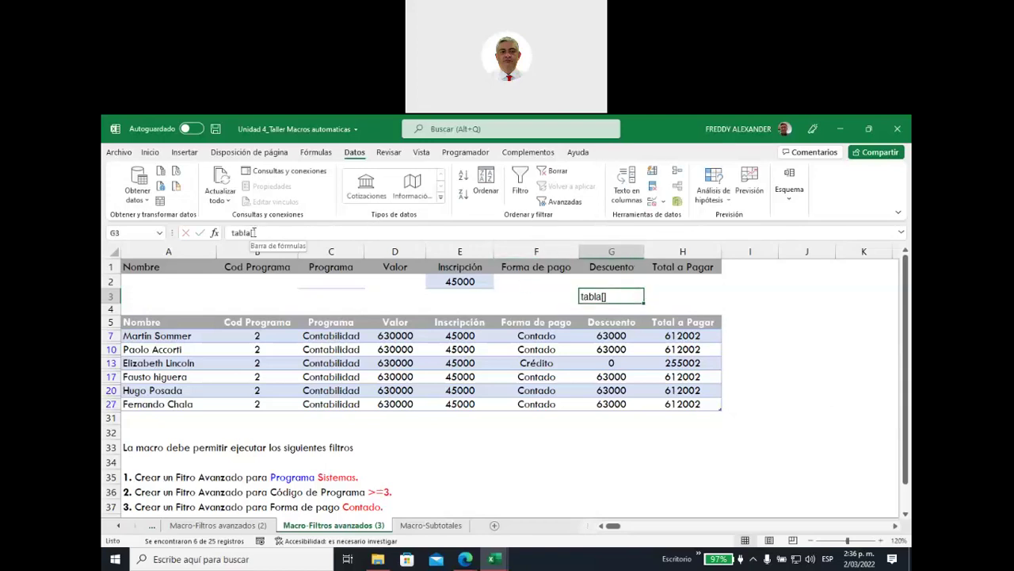
pyautogui.click(295, 236)
pyautogui.write('#')
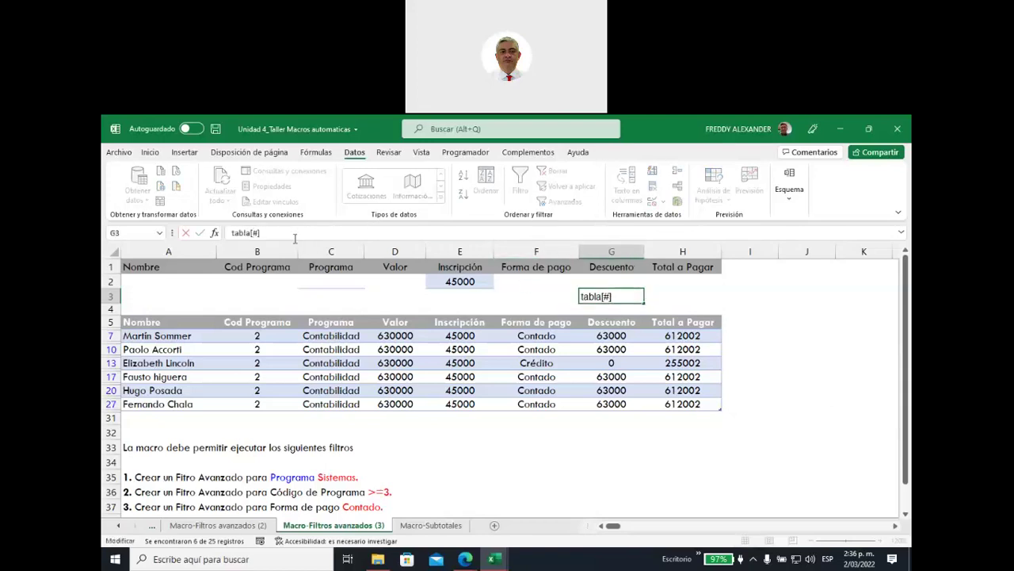
pyautogui.write('Todo')
pyautogui.click(714, 300)
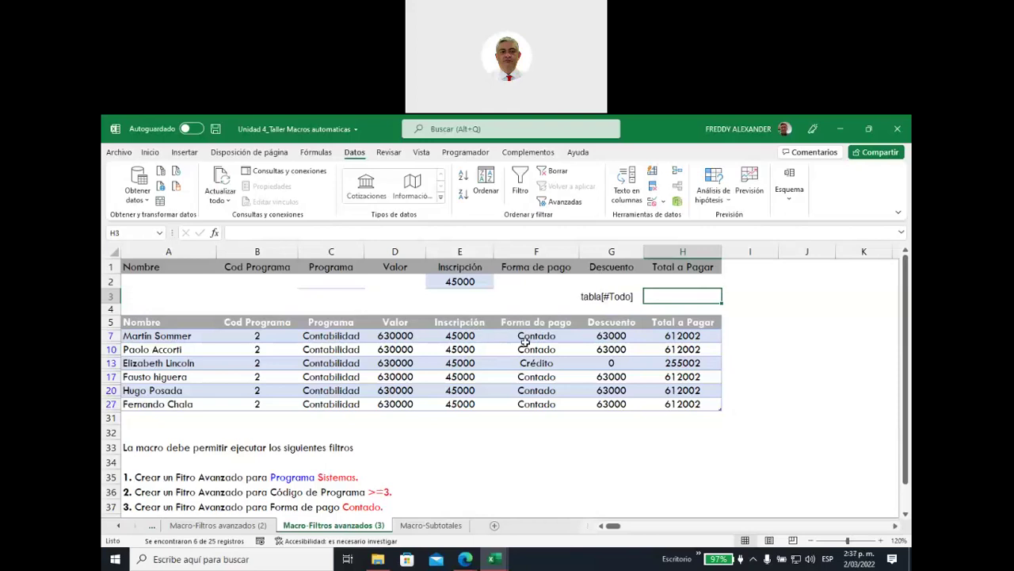
pyautogui.moveTo(466, 337); pyautogui.dragTo(465, 407)
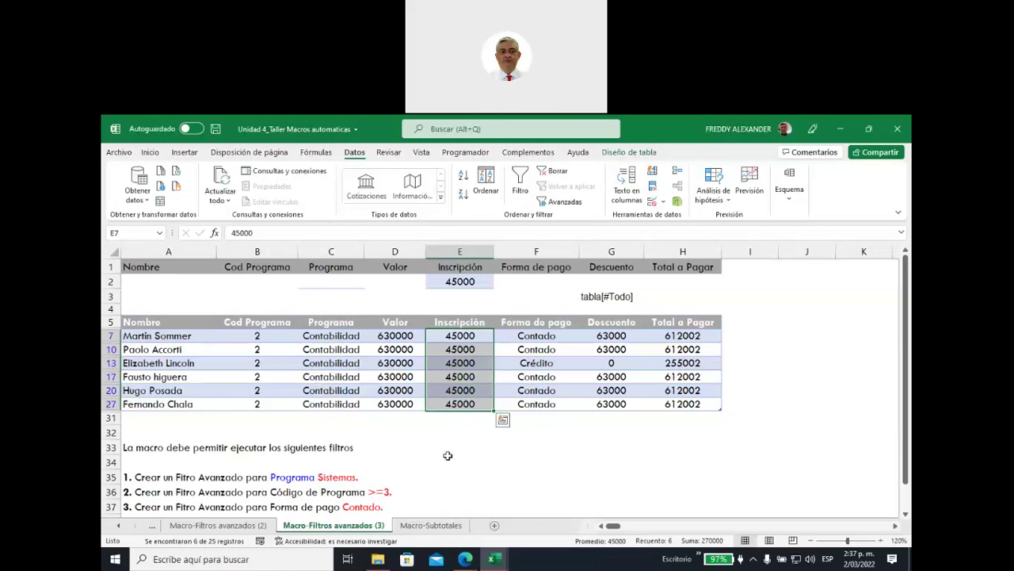
pyautogui.click(431, 524)
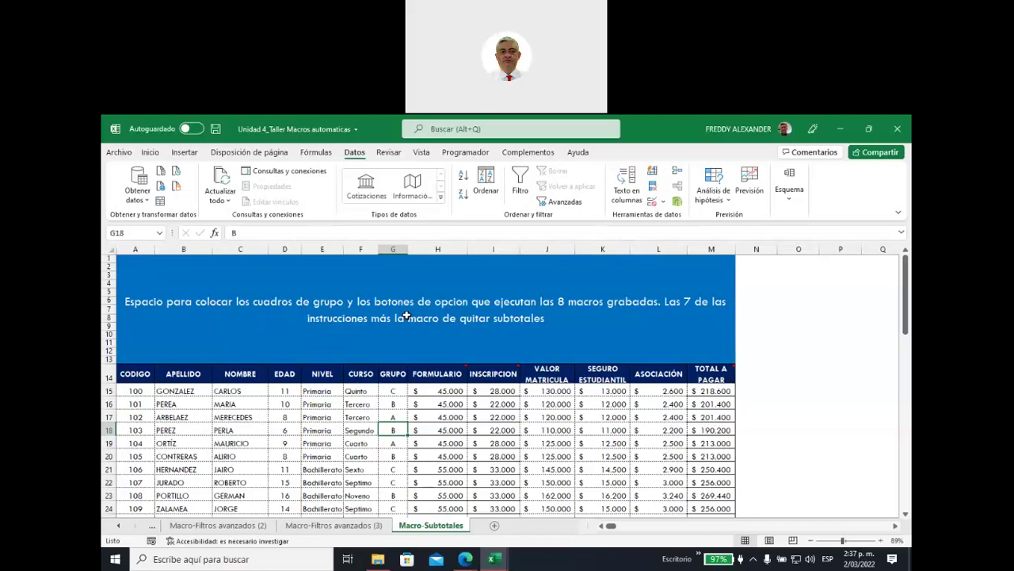
# Delete the instruction text from merged banner cell A1
pyautogui.click(237, 301)
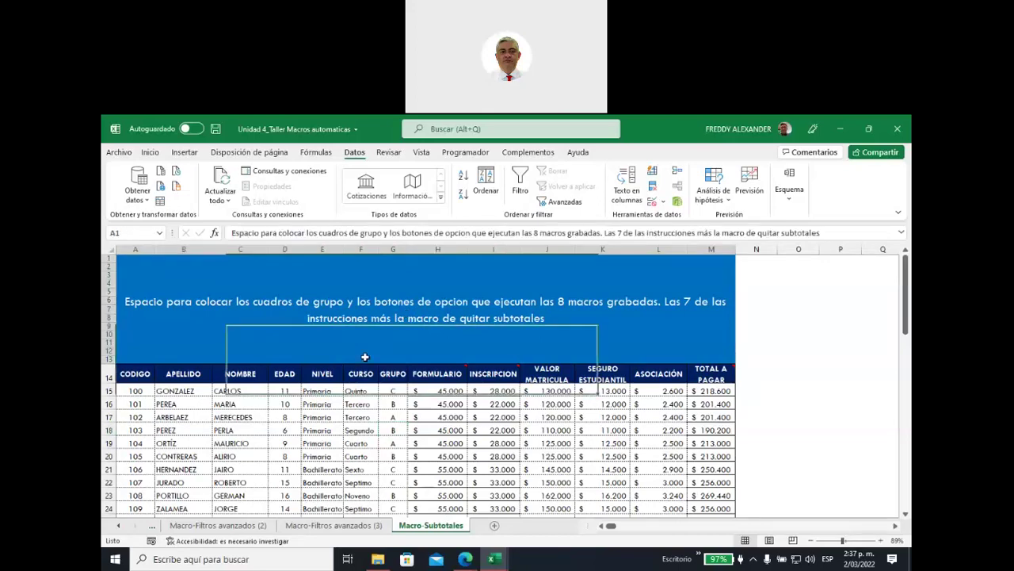
pyautogui.press('Delete')
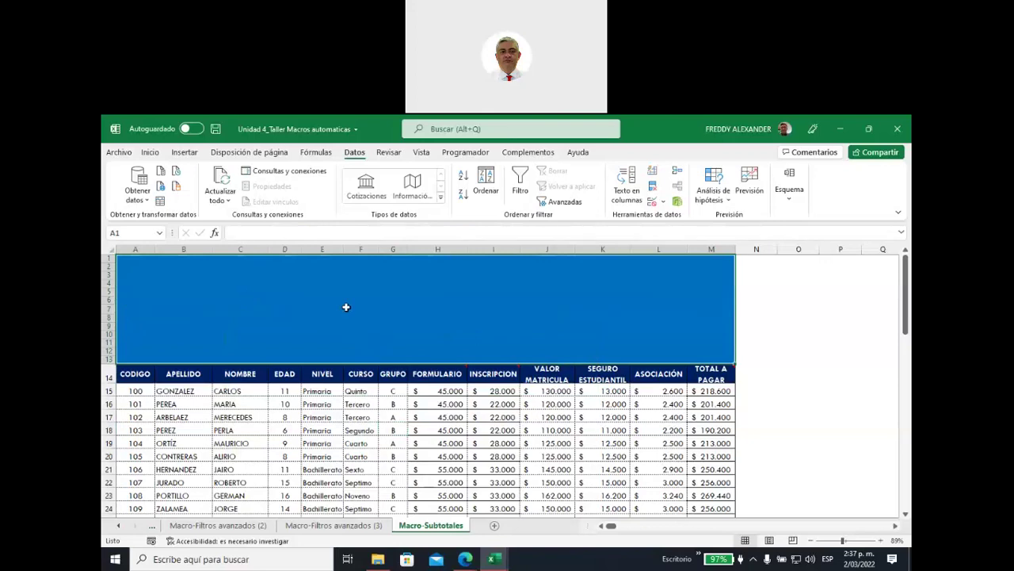
# Draw a Form Control group box across the blue banner
pyautogui.click(461, 152)
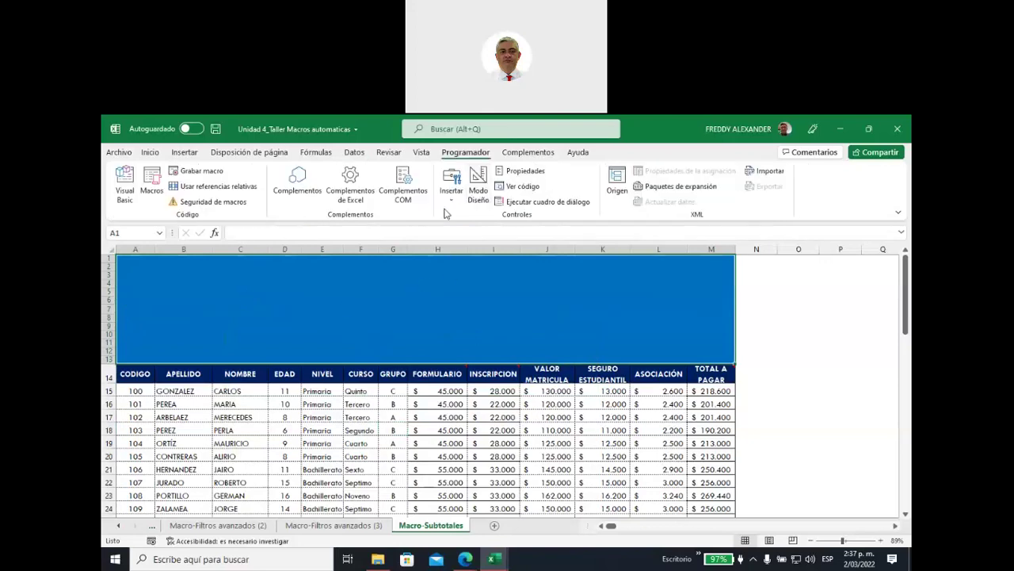
pyautogui.click(451, 196)
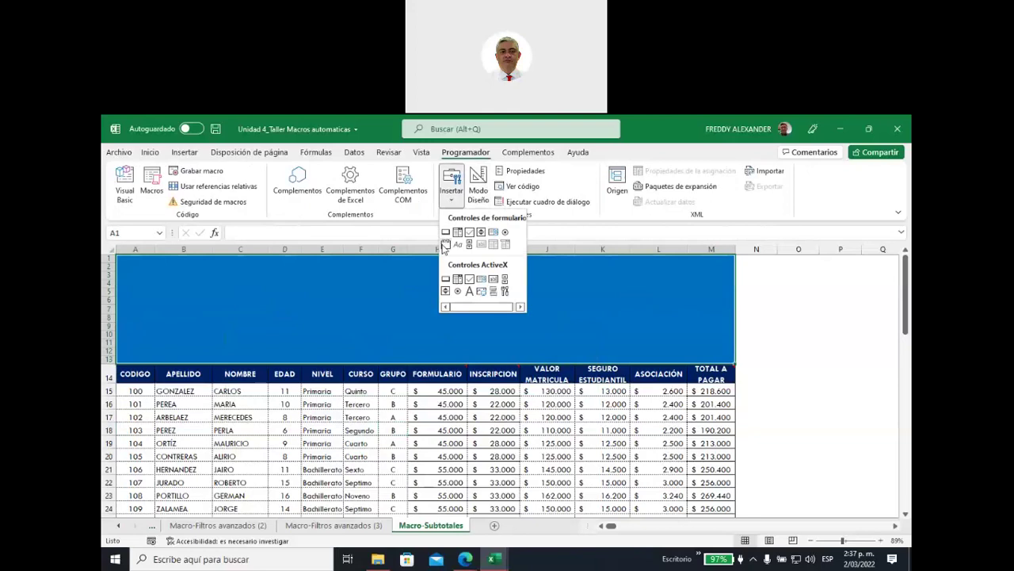
pyautogui.click(445, 244)
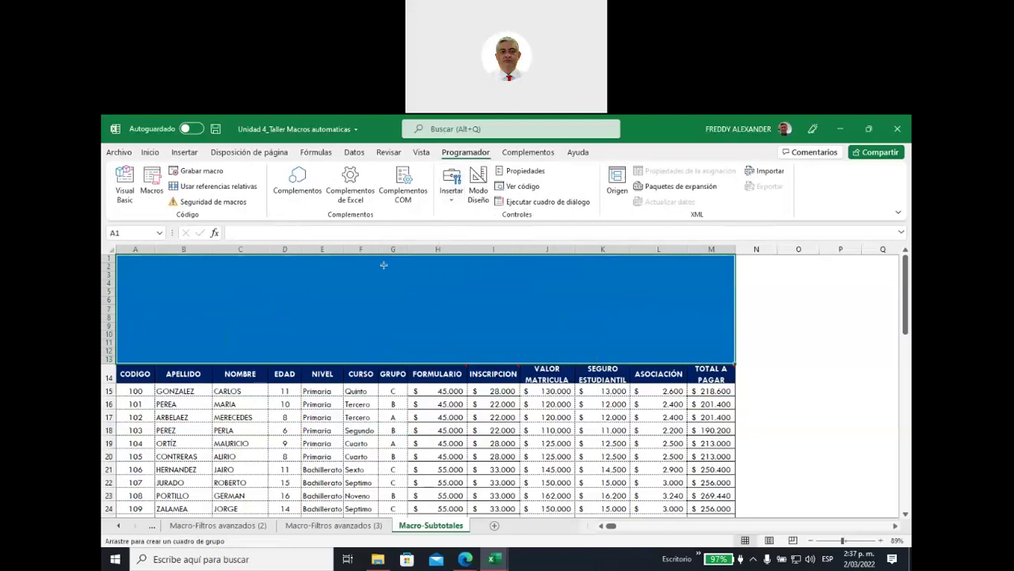
pyautogui.moveTo(130, 263); pyautogui.dragTo(726, 355)
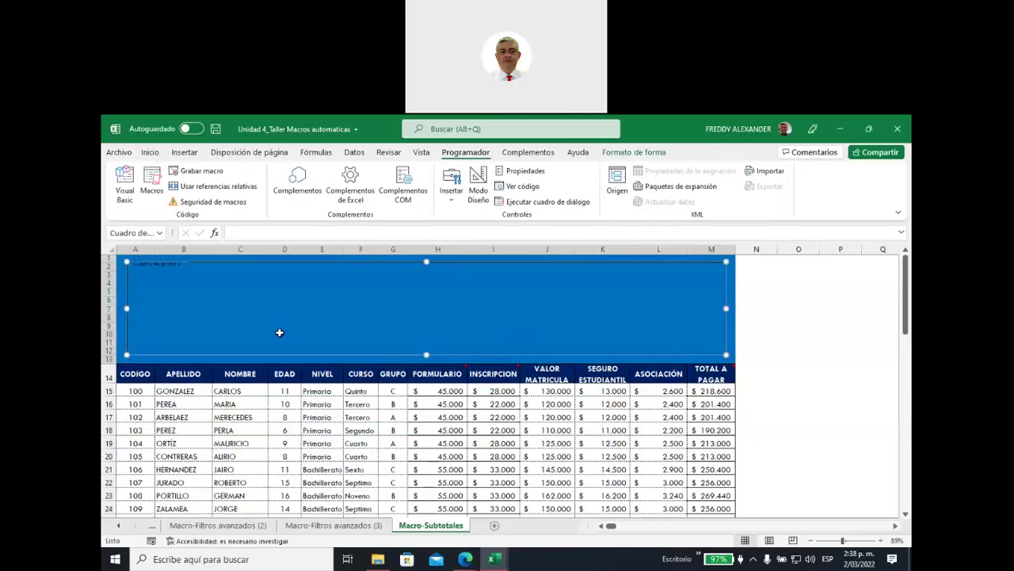
# Erase the group box caption 'Cuadro de grupo 4' through Editar texto
pyautogui.click(178, 266)
pyautogui.press('Escape')
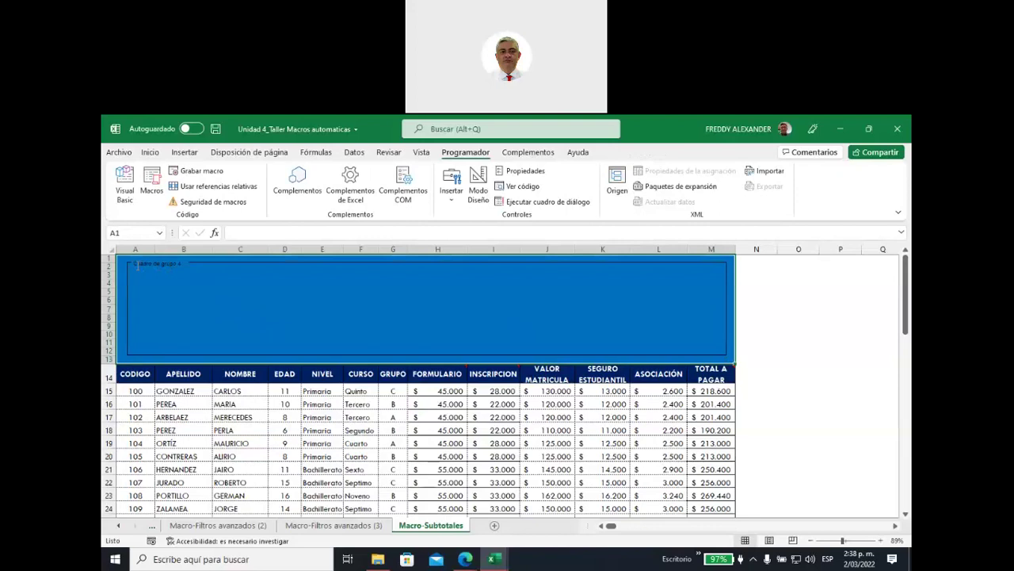
pyautogui.click(137, 266)
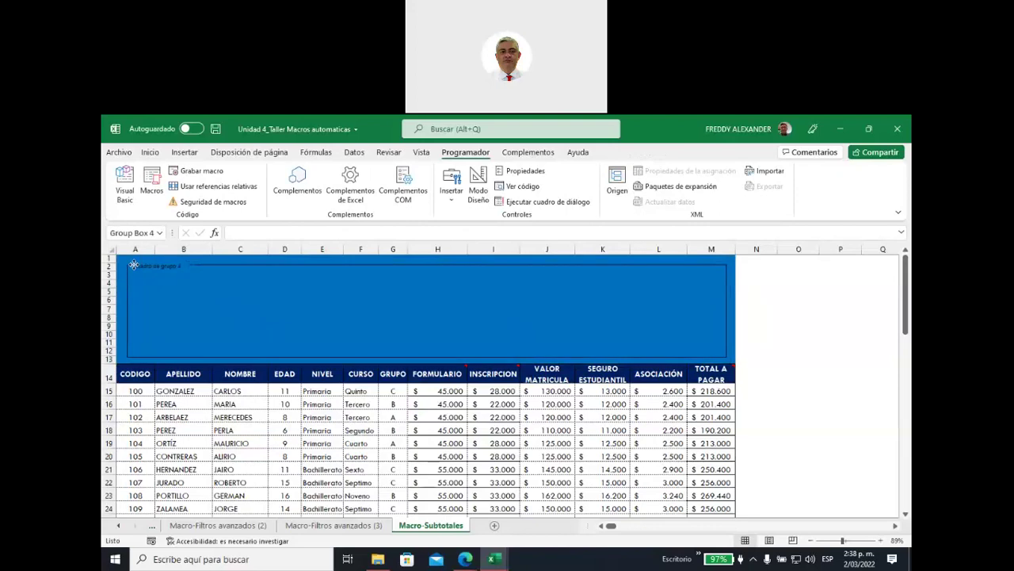
pyautogui.click(176, 269)
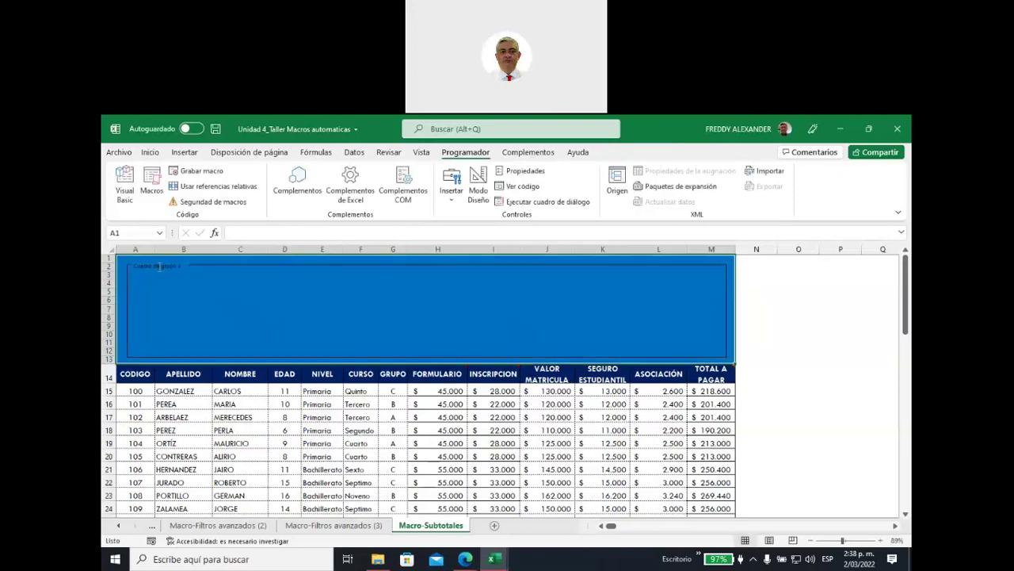
pyautogui.press('Escape')
pyautogui.rightClick(158, 267)
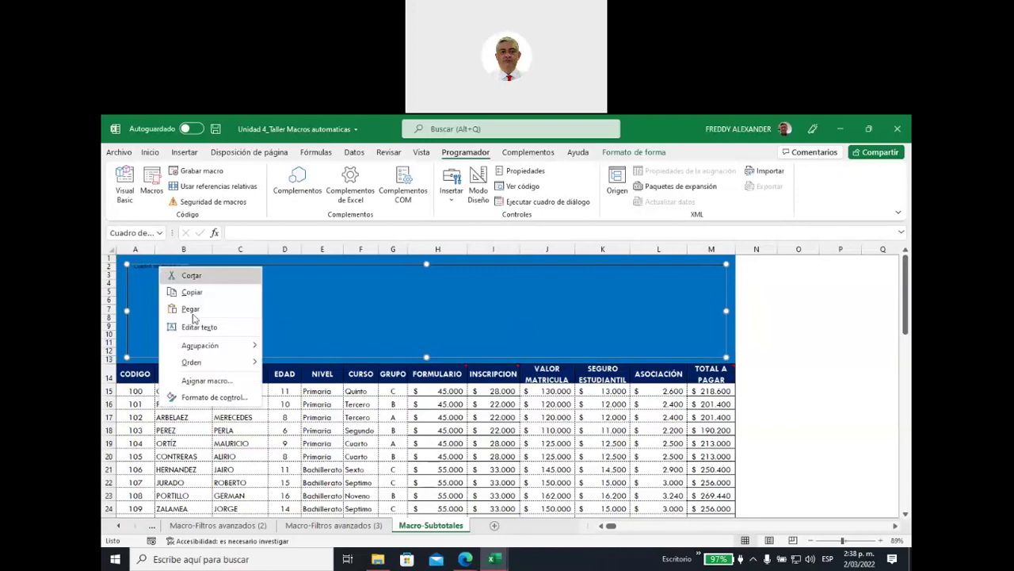
pyautogui.click(197, 326)
pyautogui.press('Delete')
pyautogui.press('Delete')
pyautogui.press('Delete')
pyautogui.press('Delete')
pyautogui.press('Delete')
pyautogui.press('Delete')
pyautogui.press('Delete')
pyautogui.press('Delete')
pyautogui.press('Delete')
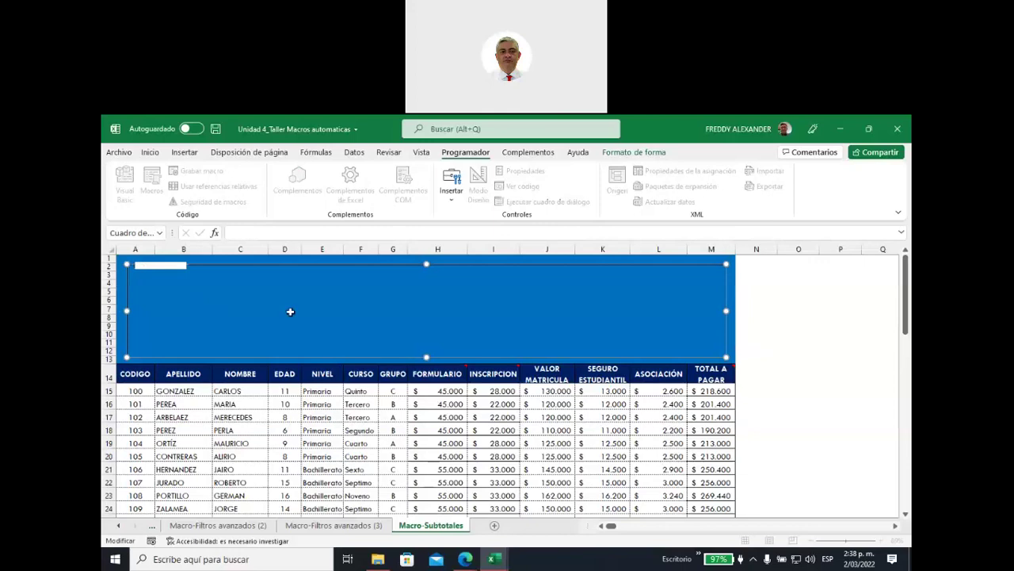
pyautogui.press('Escape')
pyautogui.press('Escape')
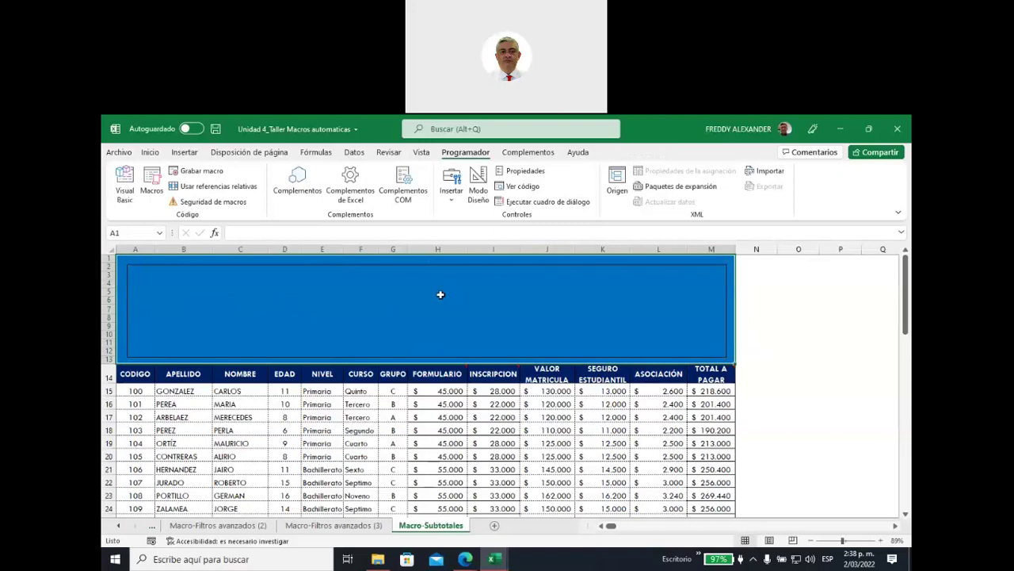
# Draw three option buttons in a left column inside the group box
pyautogui.click(452, 184)
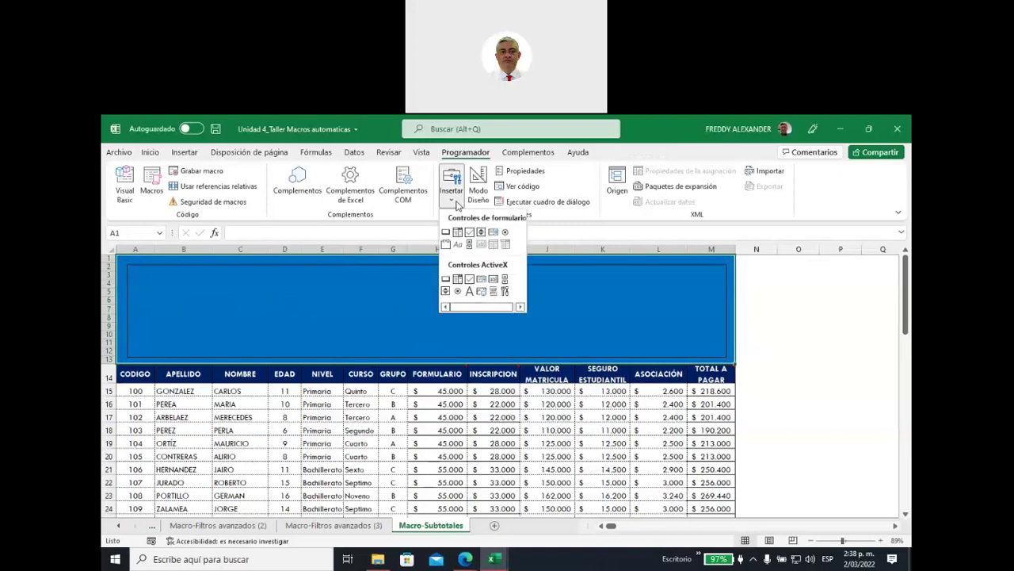
pyautogui.click(506, 233)
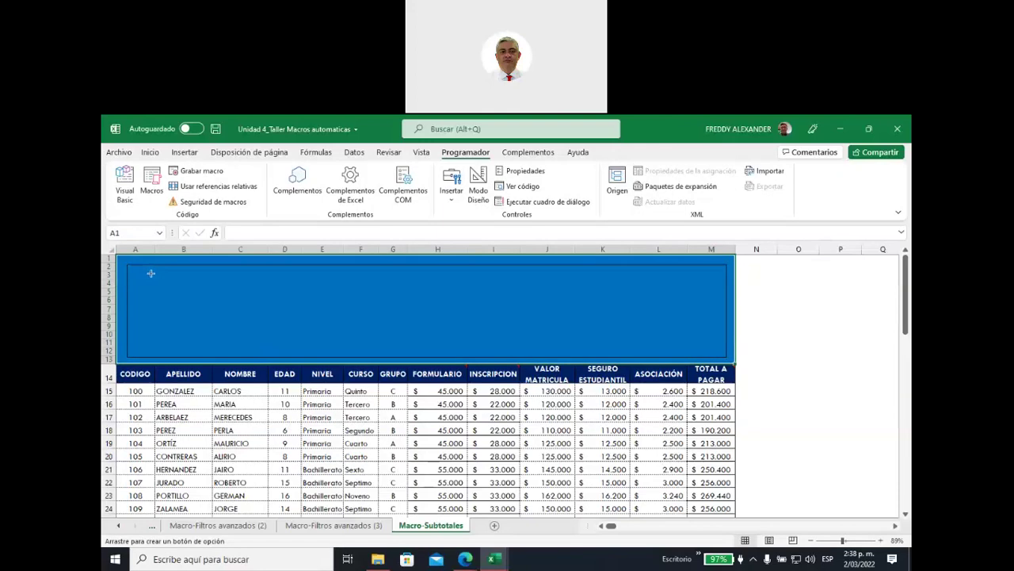
pyautogui.moveTo(151, 274); pyautogui.dragTo(272, 281)
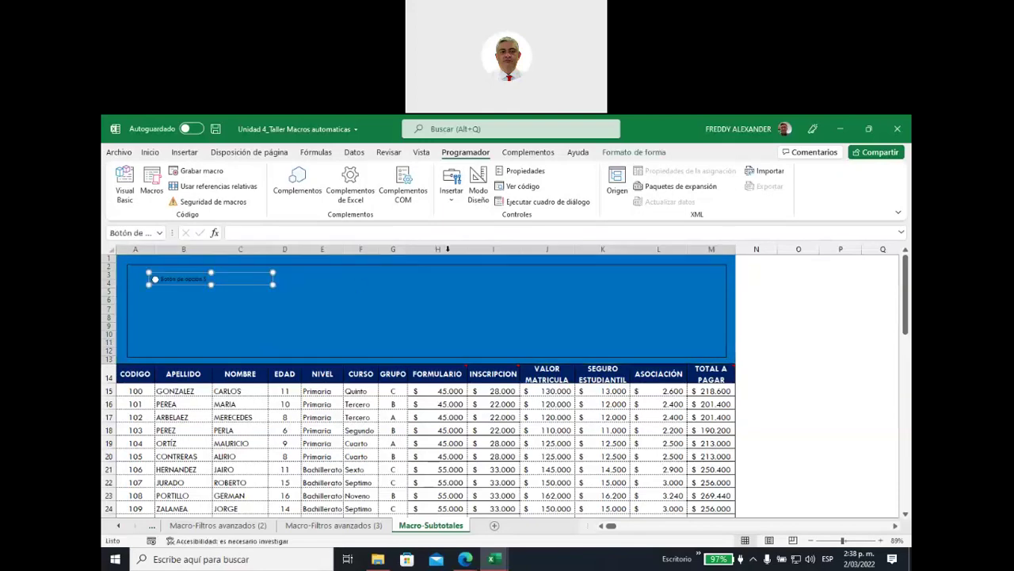
pyautogui.click(451, 190)
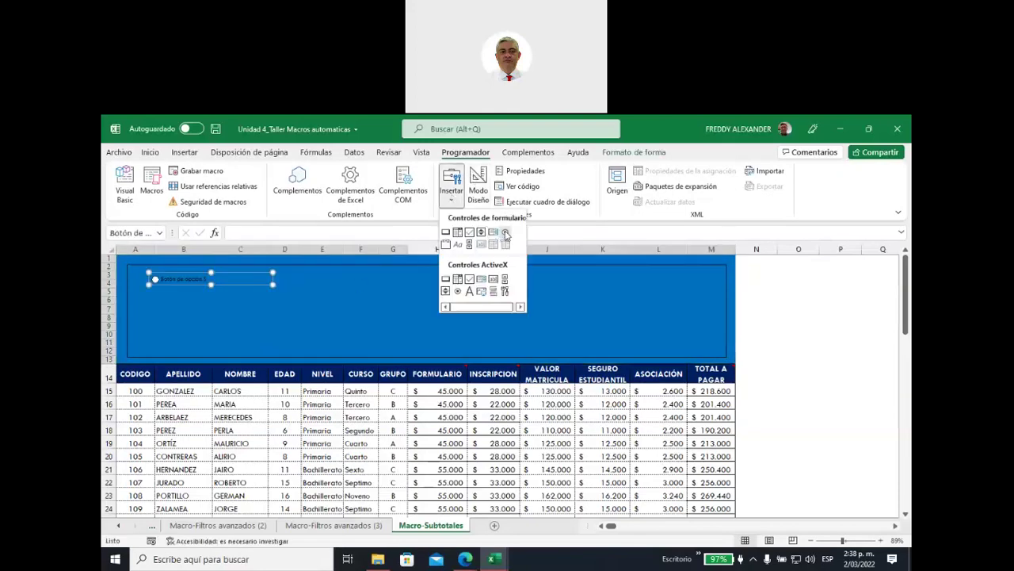
pyautogui.click(505, 231)
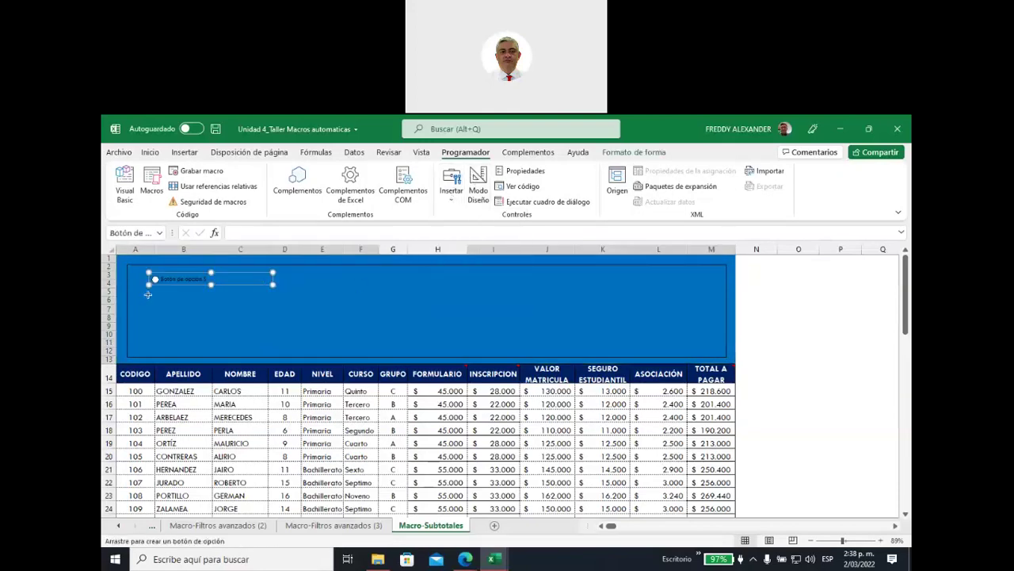
pyautogui.moveTo(147, 294); pyautogui.dragTo(275, 306)
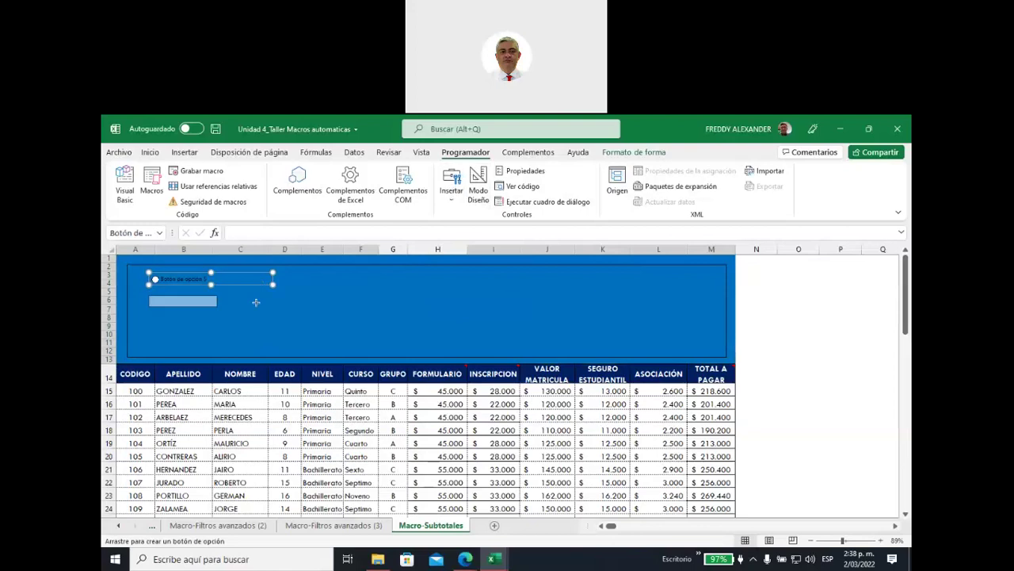
pyautogui.click(451, 191)
pyautogui.click(505, 231)
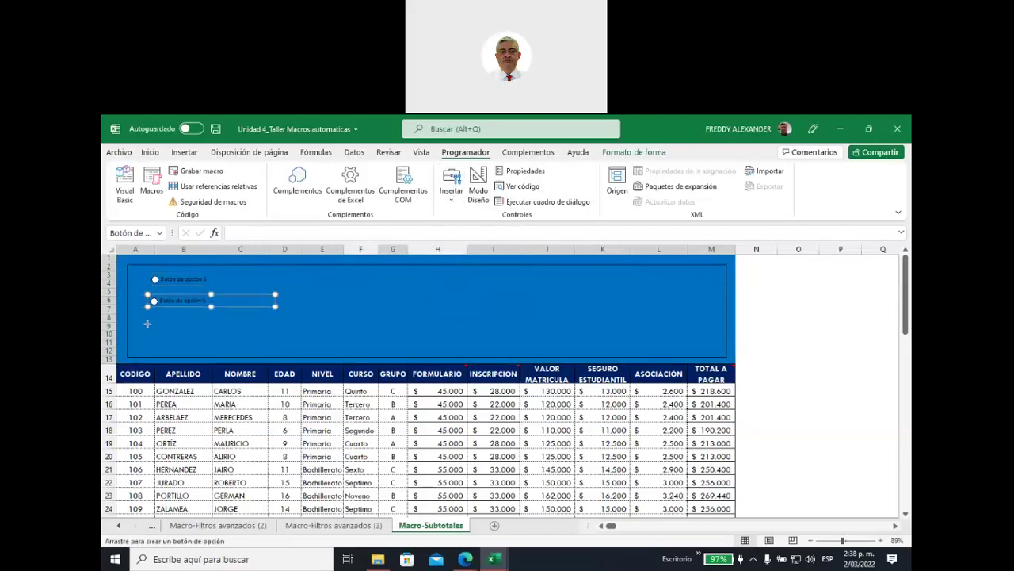
pyautogui.moveTo(147, 321); pyautogui.dragTo(276, 331)
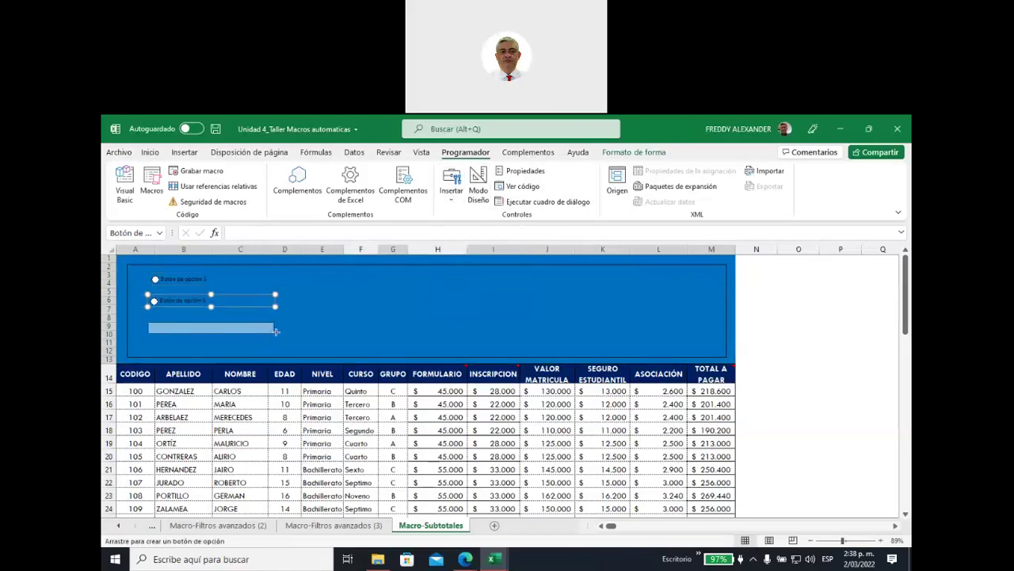
# Draw three more option buttons in a right column inside the group box
pyautogui.click(452, 192)
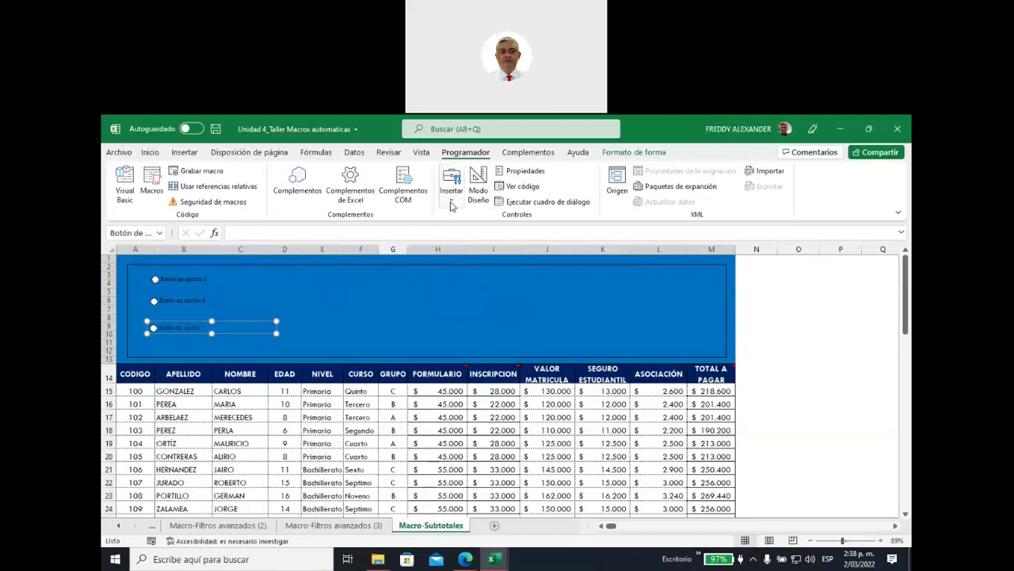
pyautogui.click(505, 231)
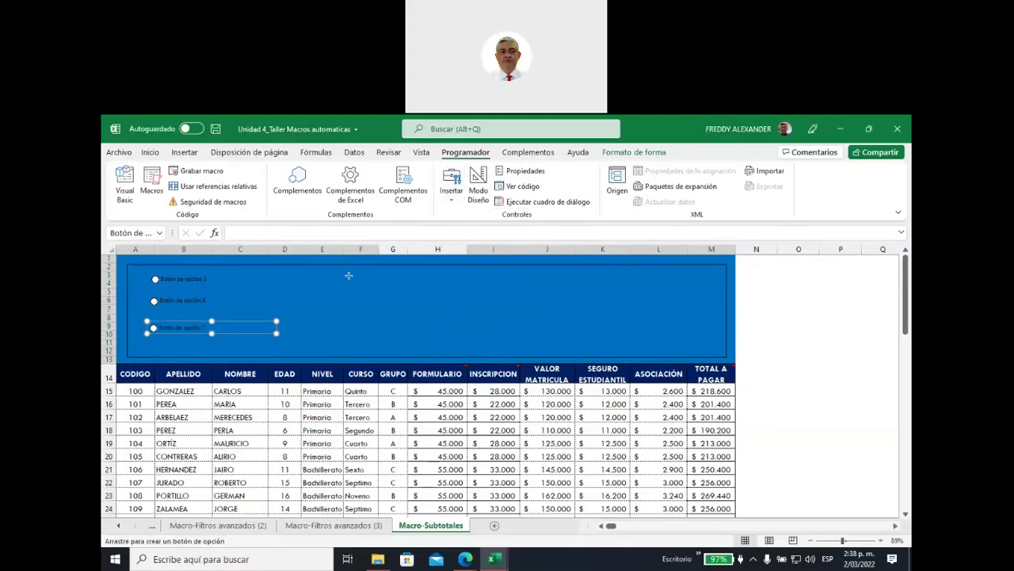
pyautogui.moveTo(310, 272); pyautogui.dragTo(420, 285)
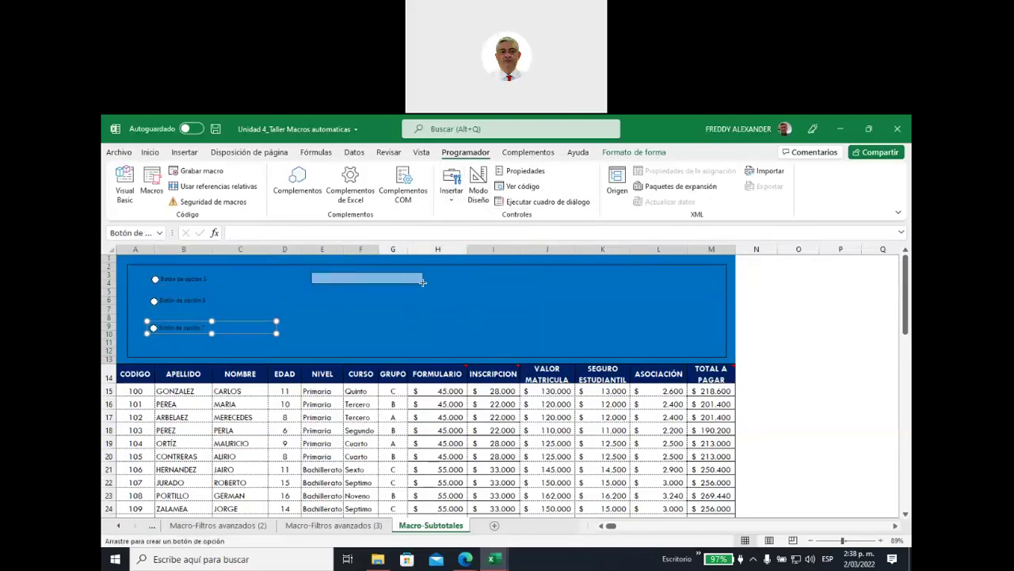
pyautogui.click(452, 192)
pyautogui.click(500, 234)
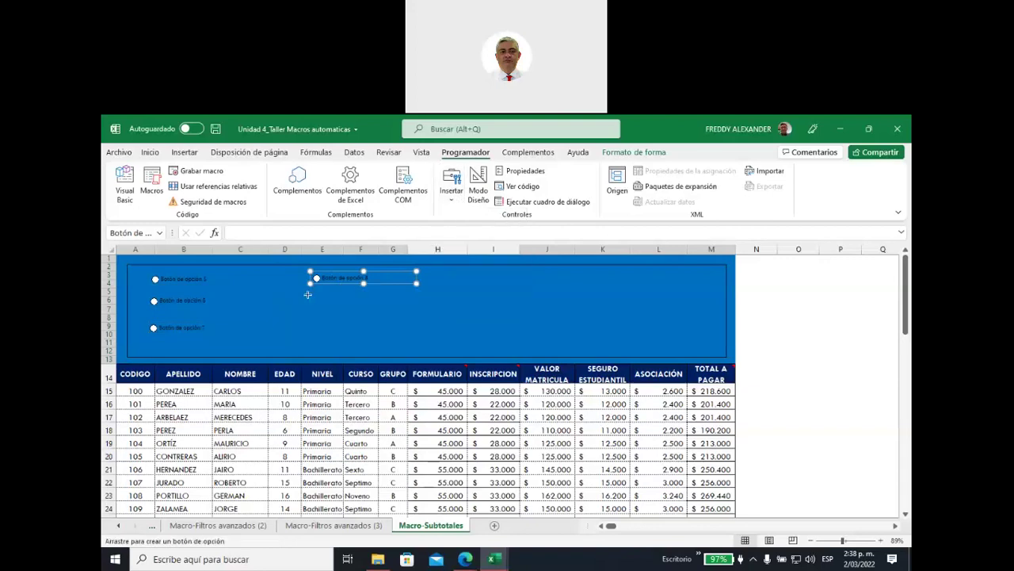
pyautogui.moveTo(307, 294); pyautogui.dragTo(420, 307)
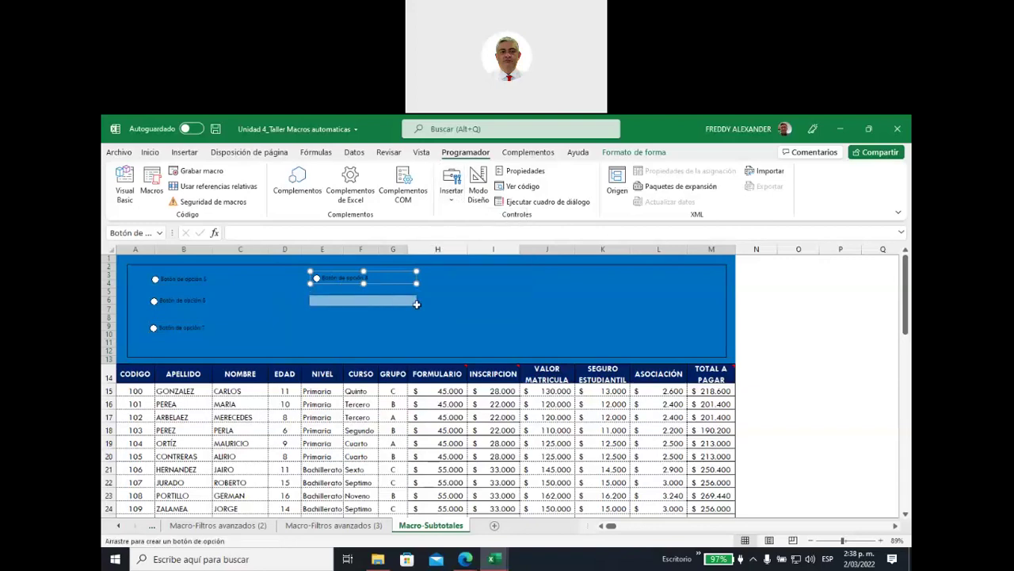
pyautogui.click(452, 192)
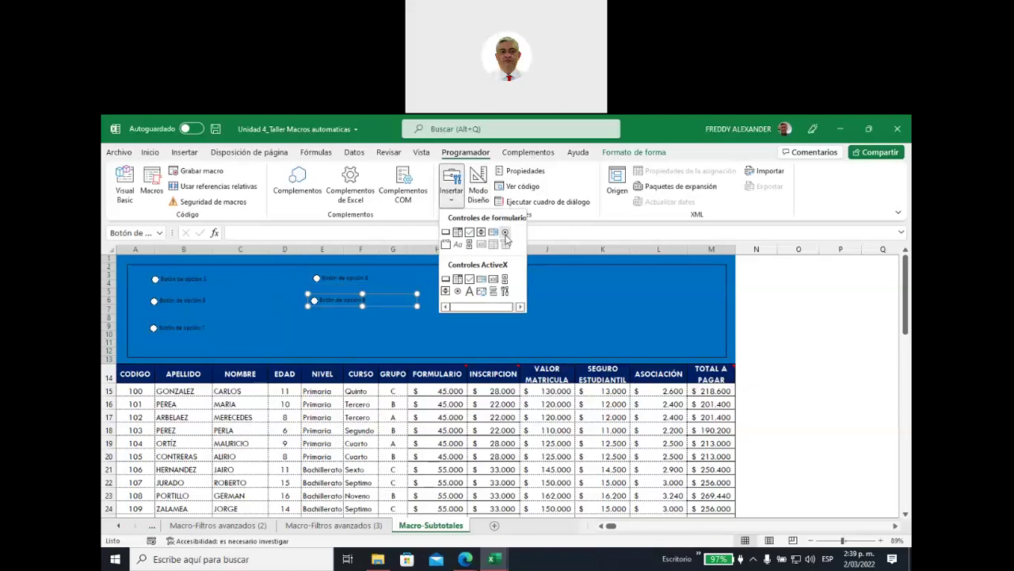
pyautogui.click(500, 234)
pyautogui.moveTo(309, 317); pyautogui.dragTo(420, 336)
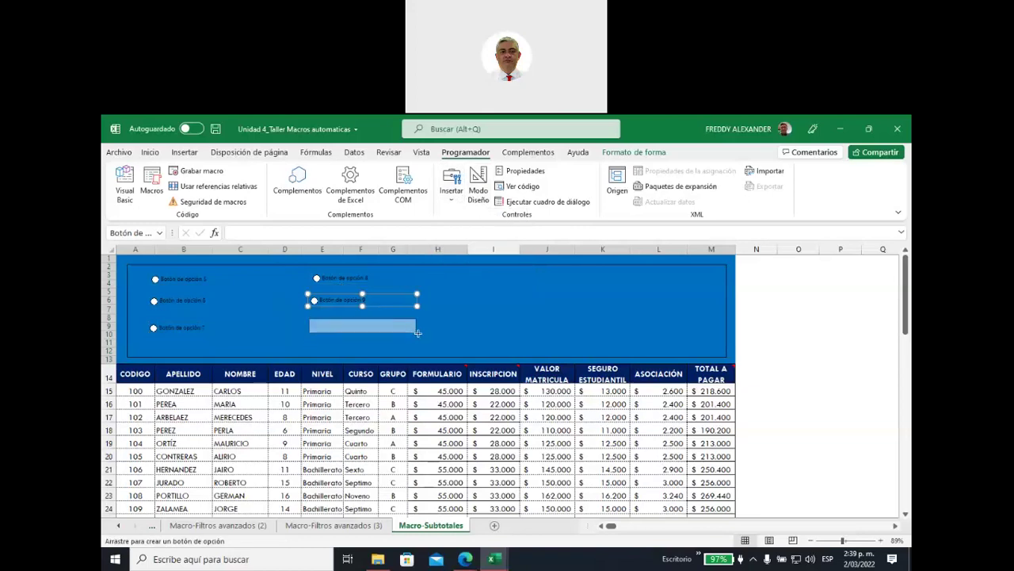
pyautogui.click(524, 316)
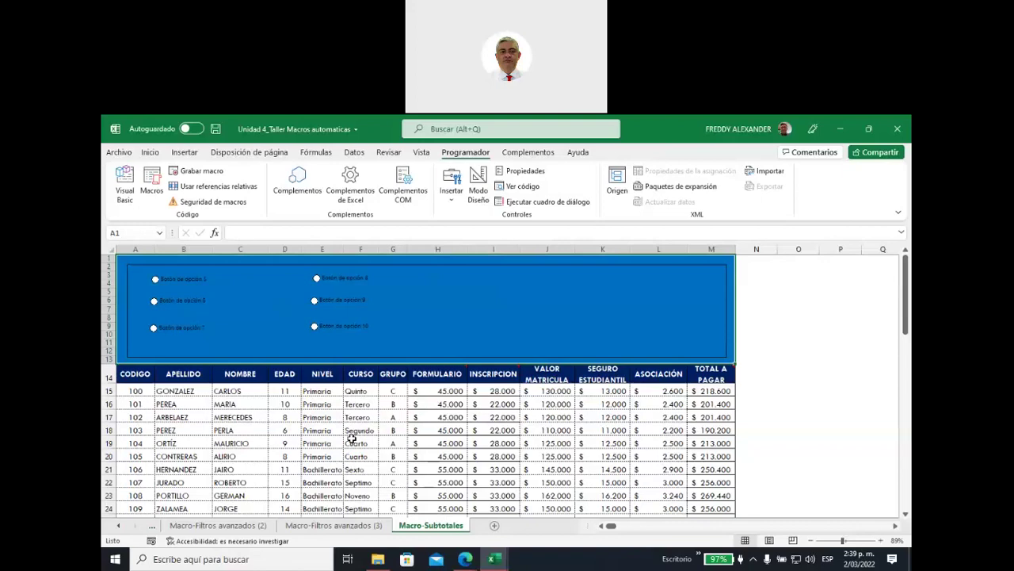
# Scroll down to review the MACROS DE SUBTOTALES task list
pyautogui.scroll(-1, 554, 357)
pyautogui.scroll(-2, 554, 357)
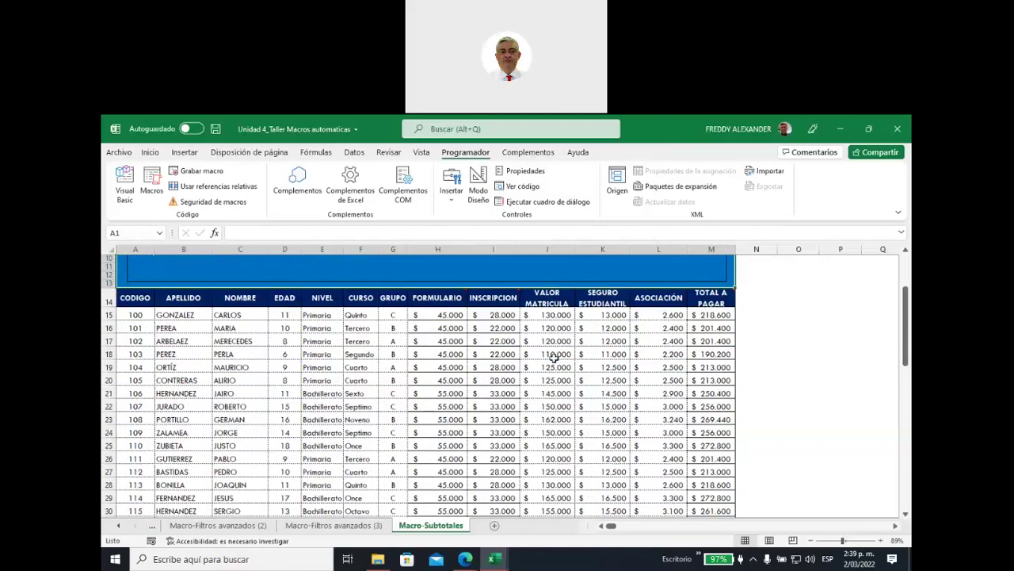
pyautogui.scroll(-1, 507, 358)
pyautogui.scroll(-6, 391, 408)
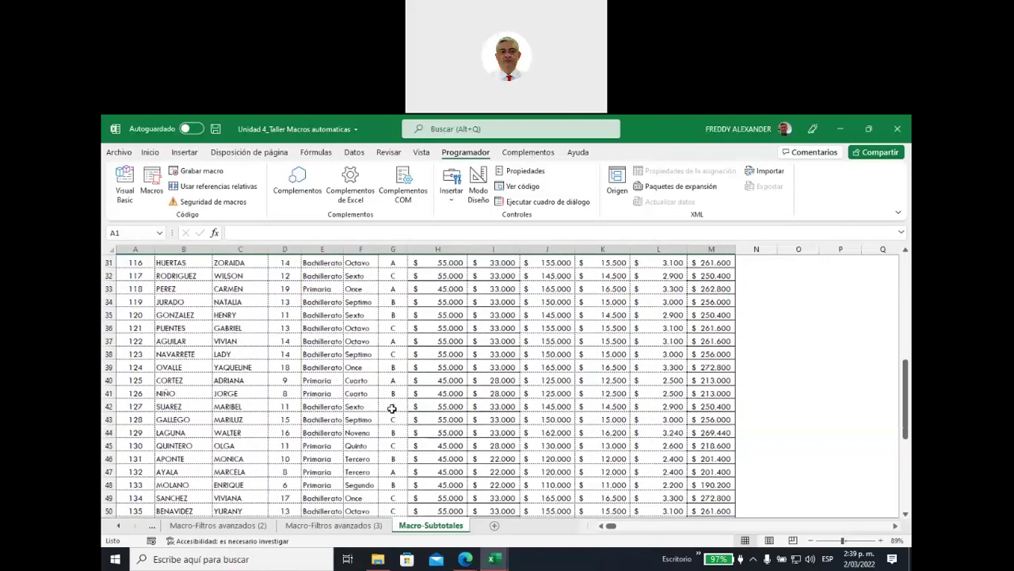
pyautogui.scroll(-6, 391, 408)
pyautogui.scroll(-1, 392, 408)
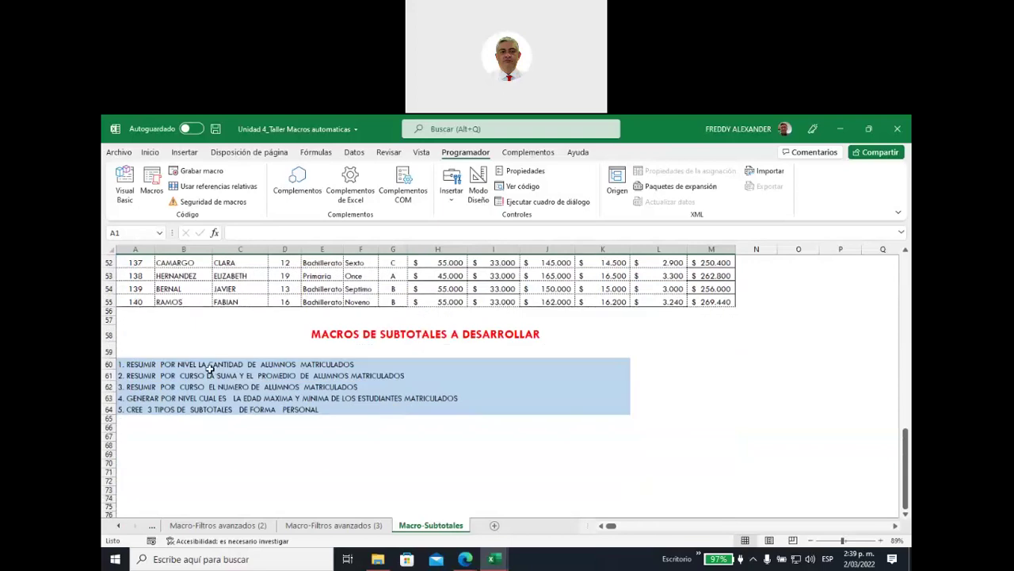
pyautogui.click(205, 367)
pyautogui.click(208, 436)
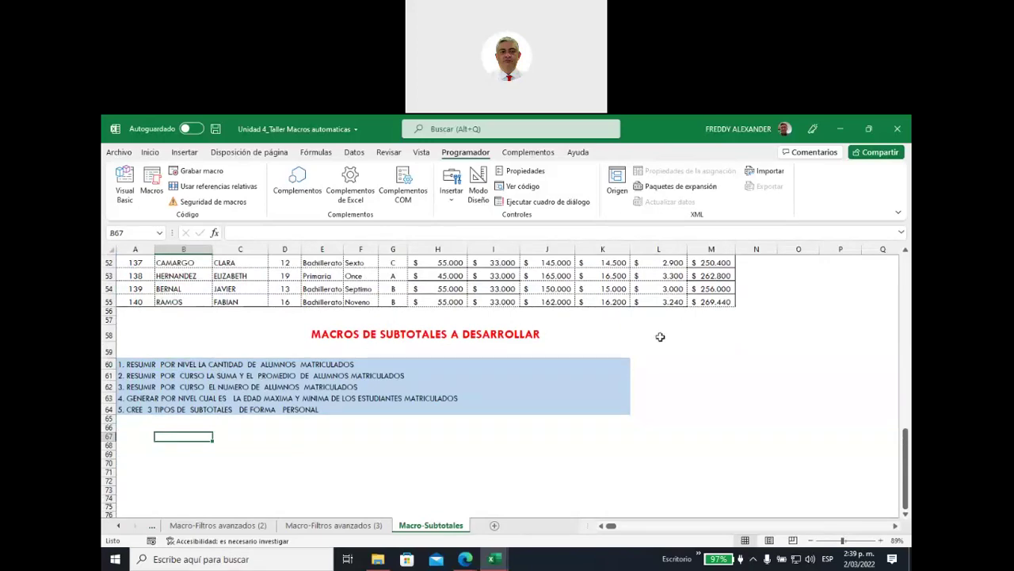
# Select the student table from M55 up to A13
pyautogui.scroll(3, 737, 353)
pyautogui.scroll(3, 738, 393)
pyautogui.scroll(-1, 739, 393)
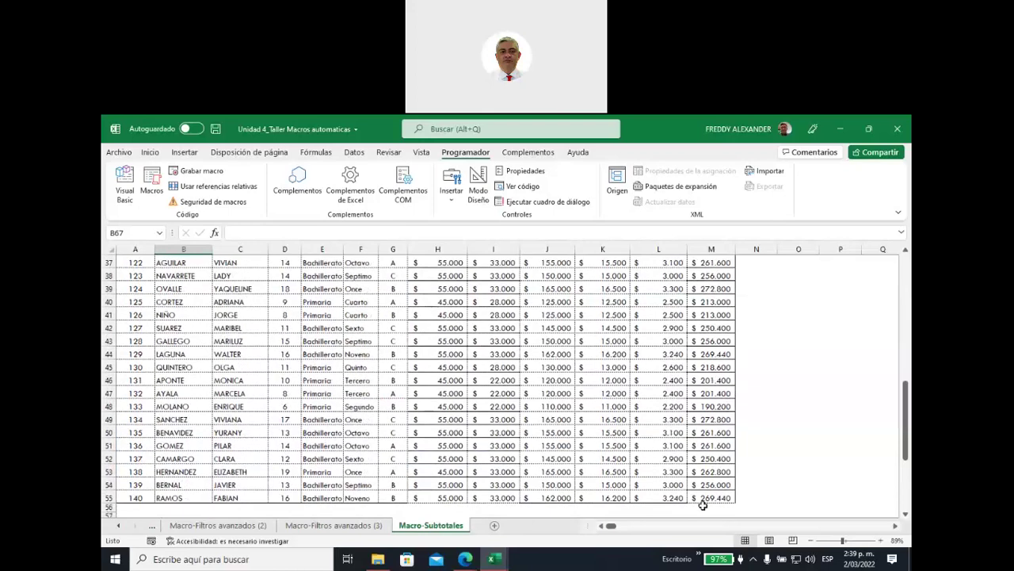
pyautogui.moveTo(713, 498); pyautogui.dragTo(146, 231)
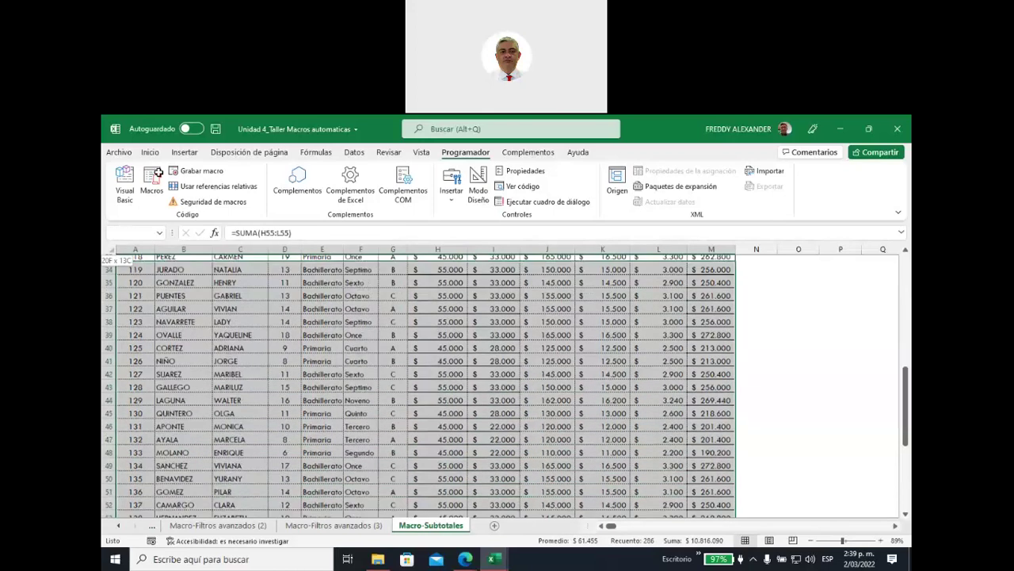
pyautogui.moveTo(146, 231); pyautogui.dragTo(149, 261)
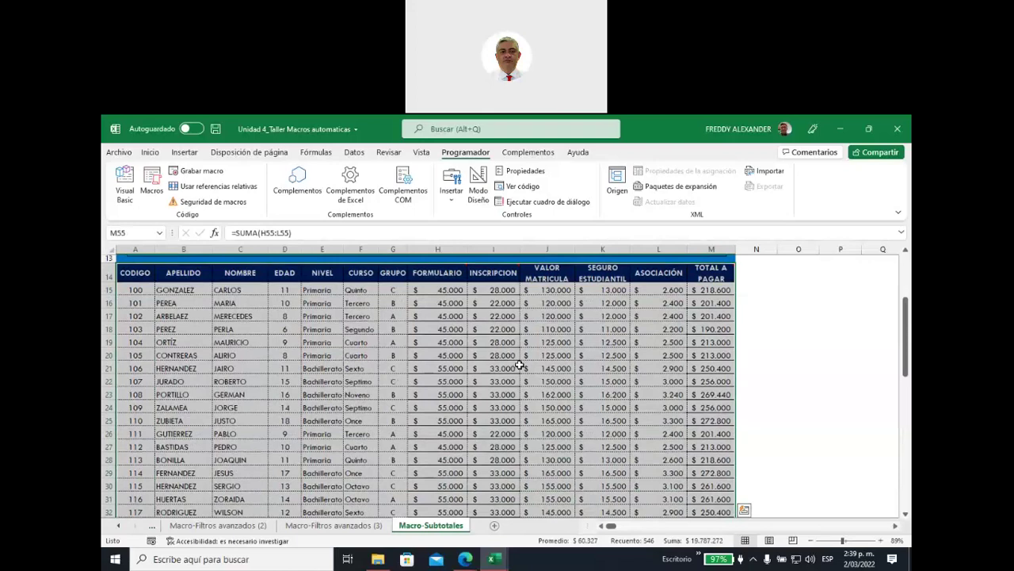
# Enter the label Completa in cell O15
pyautogui.click(791, 295)
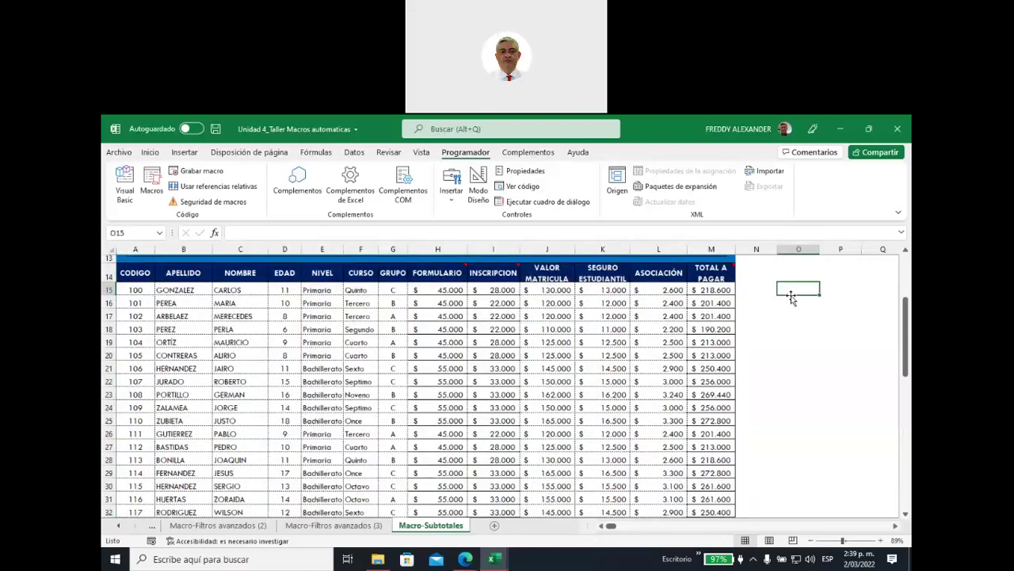
pyautogui.write('llena')
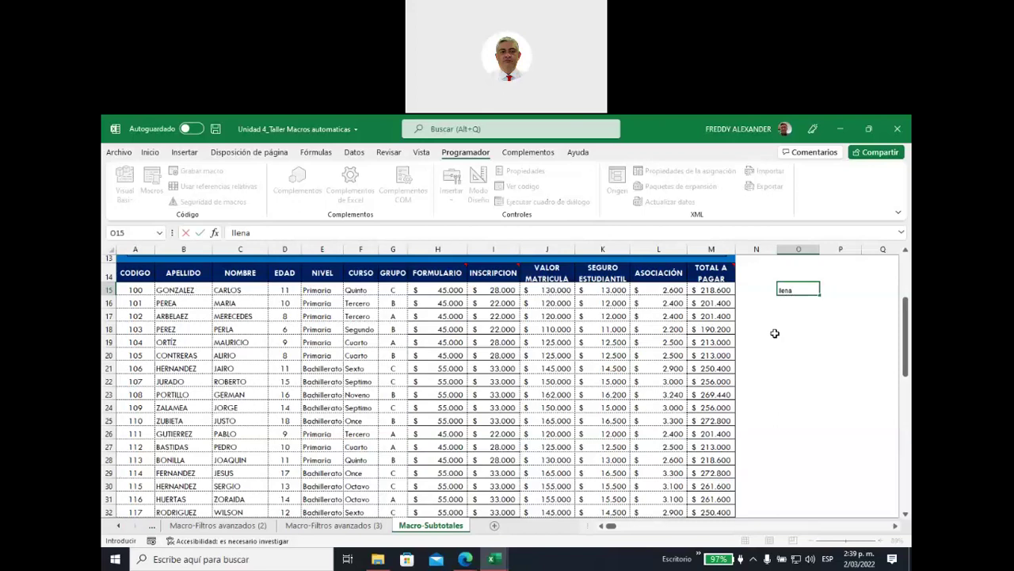
pyautogui.press('BackSpace')
pyautogui.press('BackSpace')
pyautogui.write('mpleta')
pyautogui.click(790, 302)
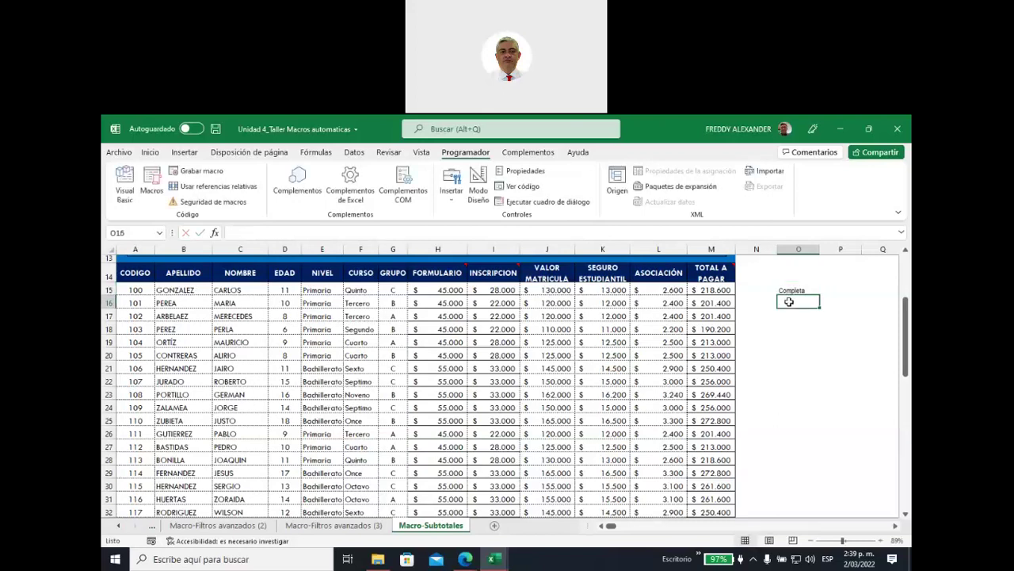
# Enter Ordenada in O16 and bring the subtotal macros list into view
pyautogui.write('Ordenada')
pyautogui.scroll(-4, 416, 360)
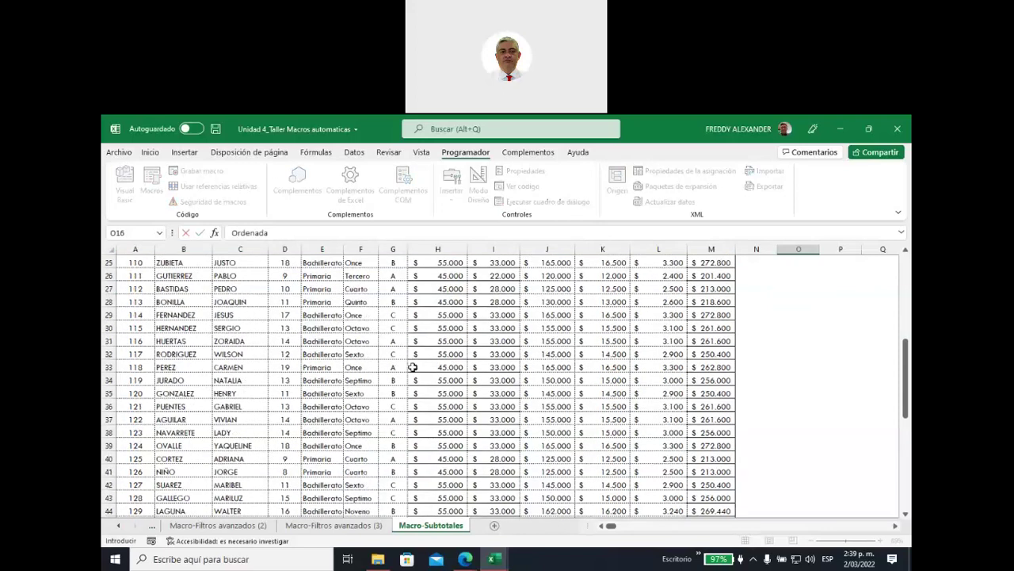
pyautogui.scroll(-2, 388, 391)
pyautogui.scroll(-2, 384, 396)
pyautogui.scroll(-3, 384, 395)
pyautogui.scroll(-1, 383, 395)
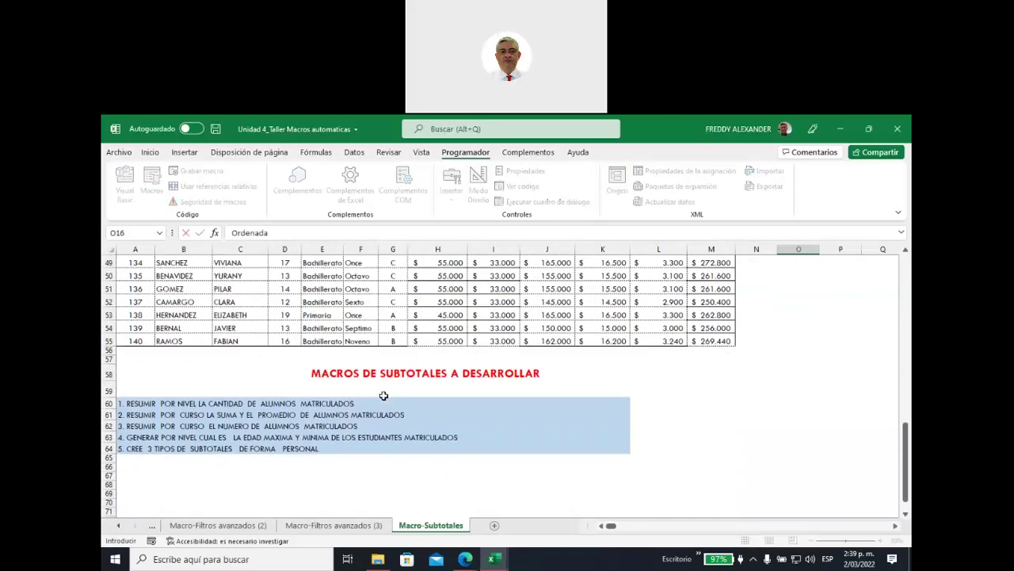
pyautogui.click(147, 406)
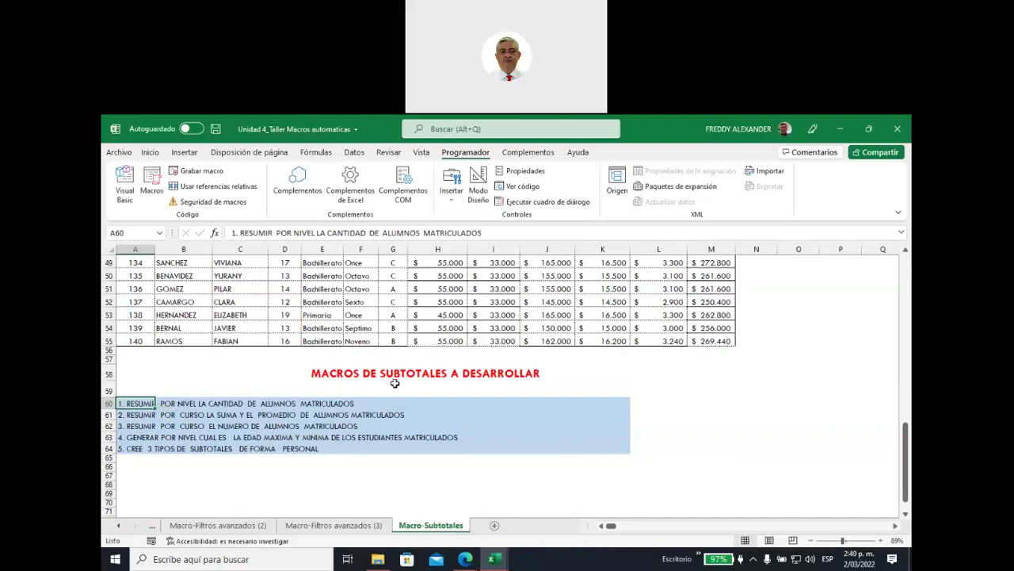
# Scroll back to the student table header, select a table cell, and show the Datos tools
pyautogui.scroll(2, 424, 388)
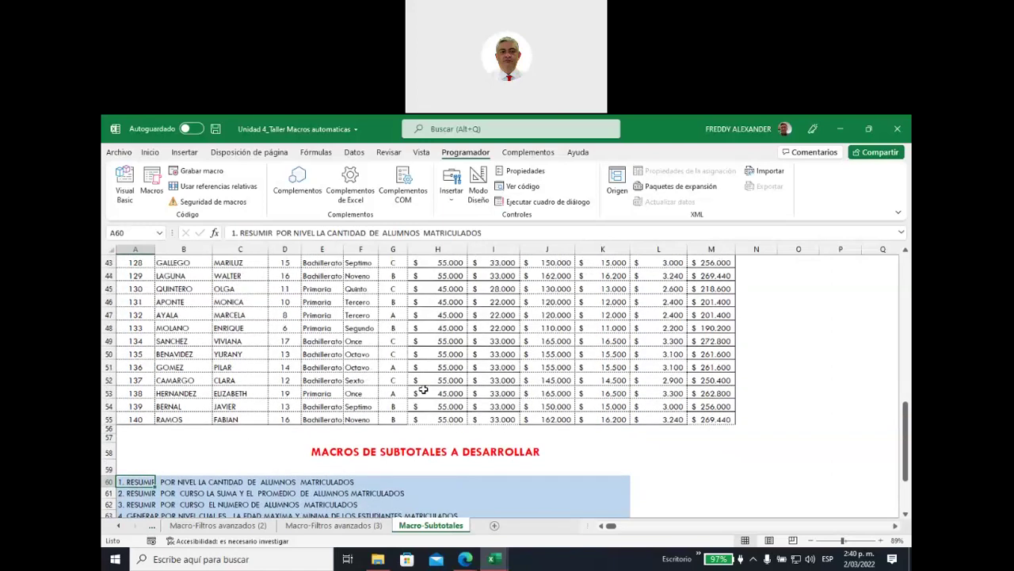
pyautogui.scroll(2, 424, 388)
pyautogui.scroll(3, 424, 388)
pyautogui.scroll(1, 423, 388)
pyautogui.scroll(2, 424, 388)
pyautogui.scroll(1, 424, 388)
pyautogui.scroll(2, 424, 388)
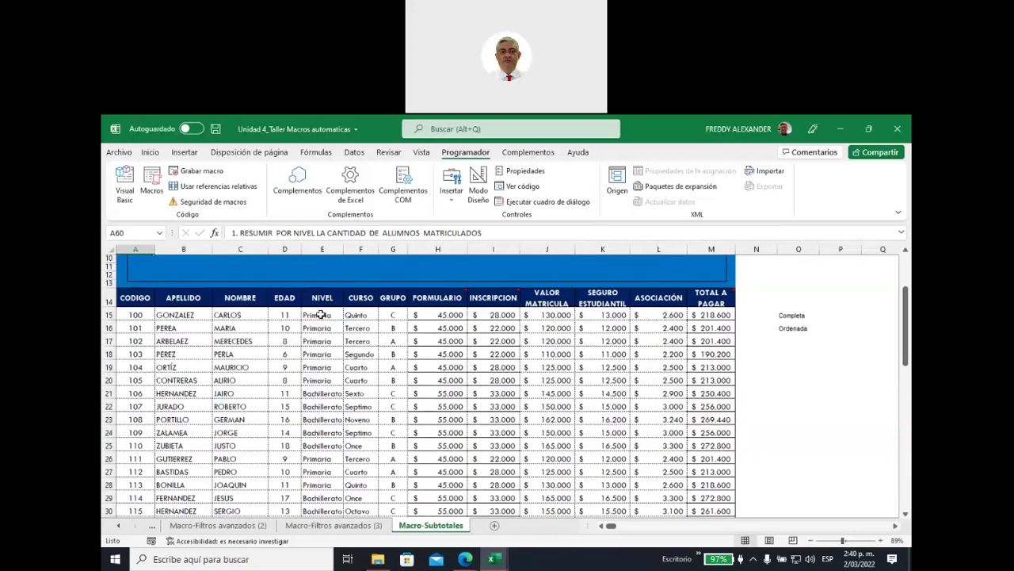
pyautogui.click(321, 315)
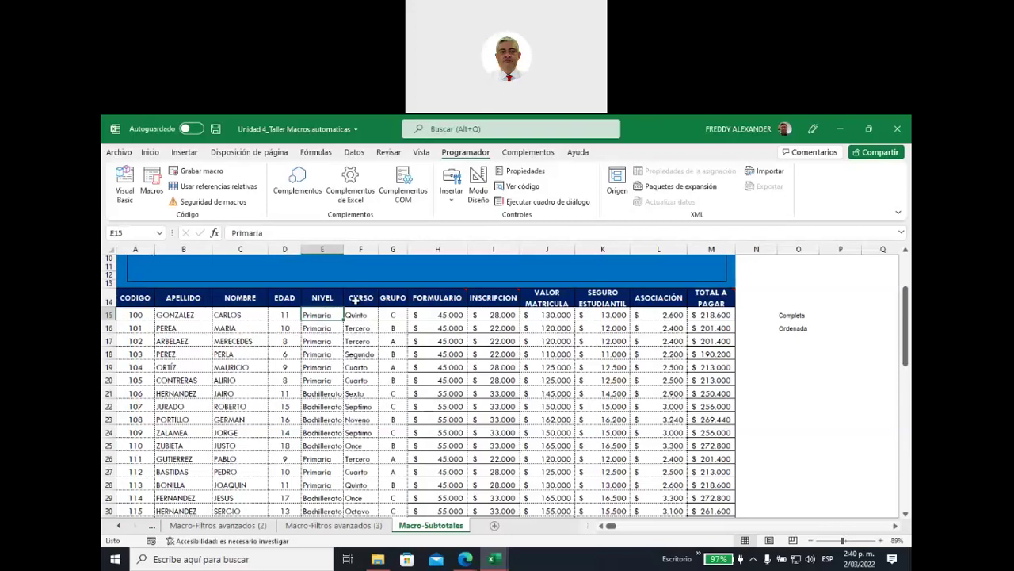
pyautogui.click(356, 299)
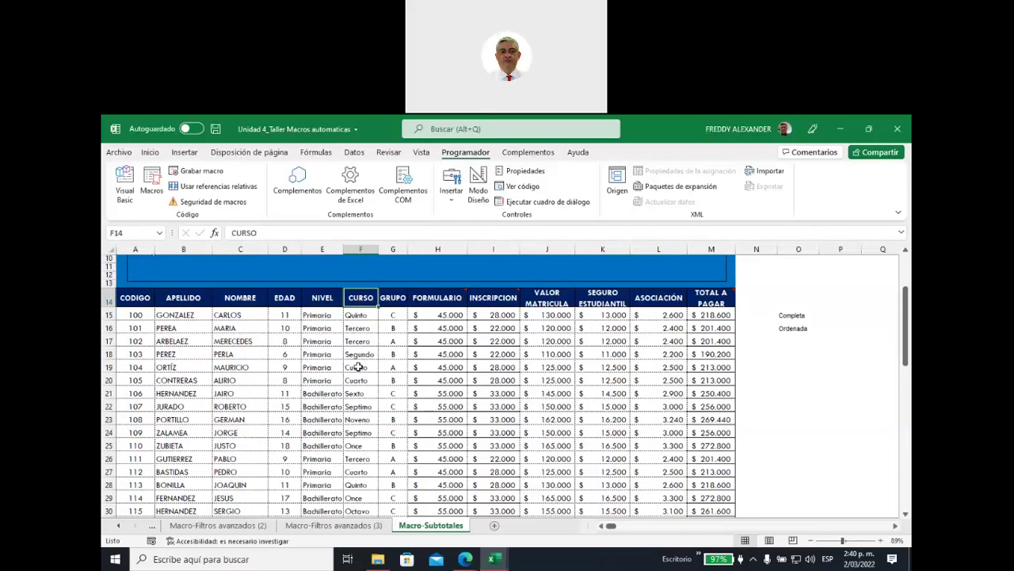
pyautogui.click(135, 298)
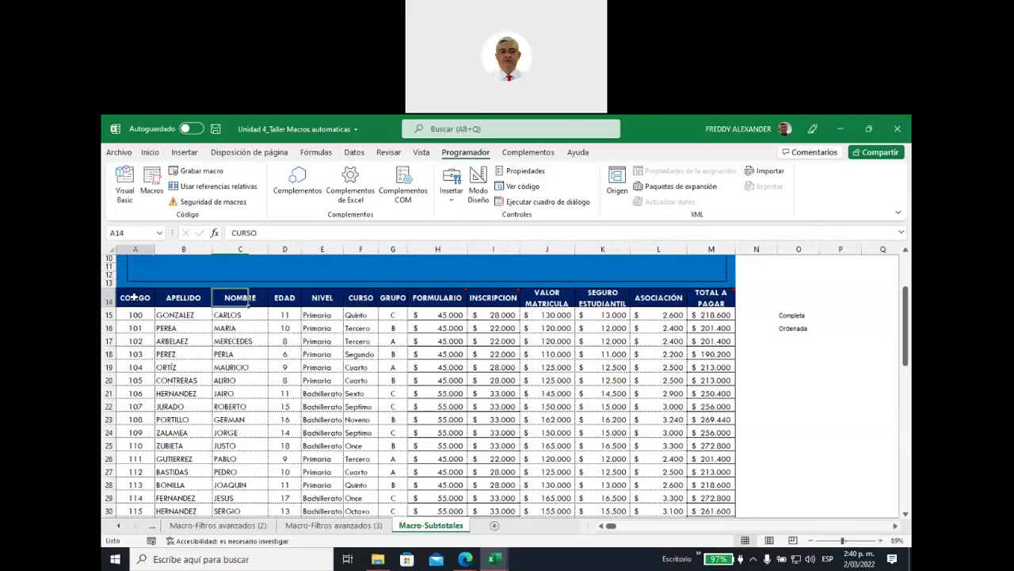
pyautogui.click(340, 312)
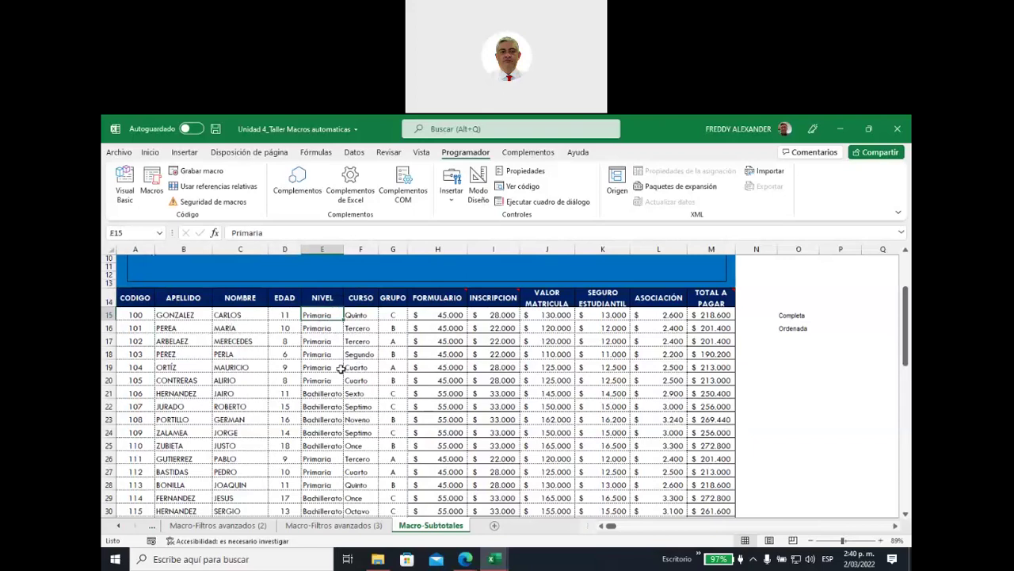
pyautogui.click(362, 155)
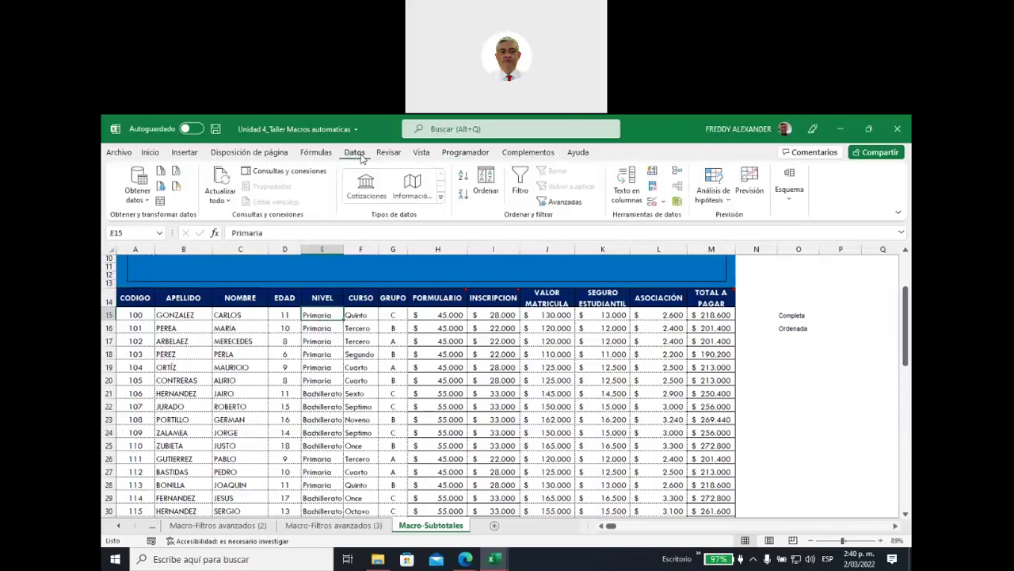
# Sort the student table by NIVEL, A to Z
pyautogui.click(486, 184)
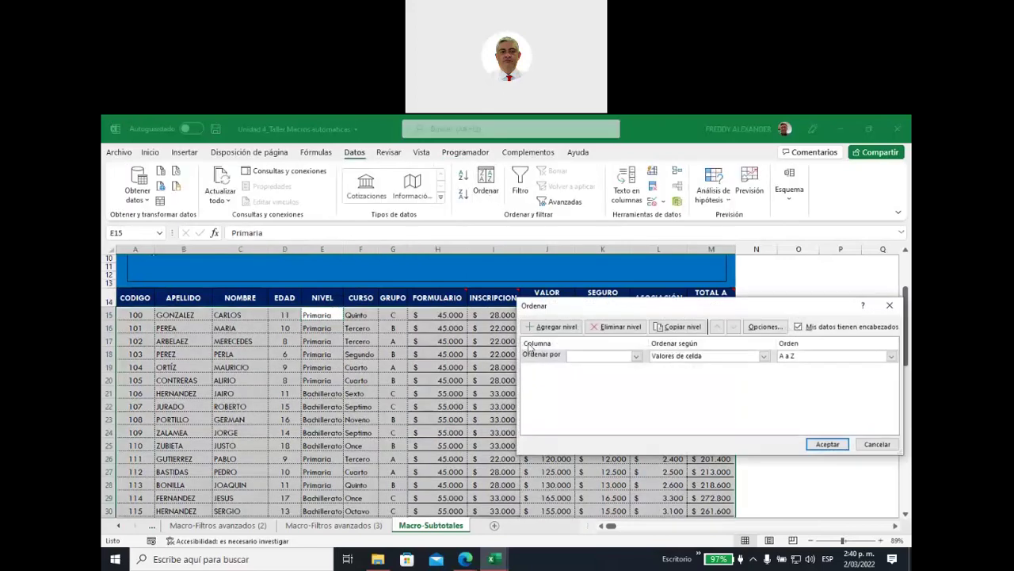
pyautogui.click(636, 356)
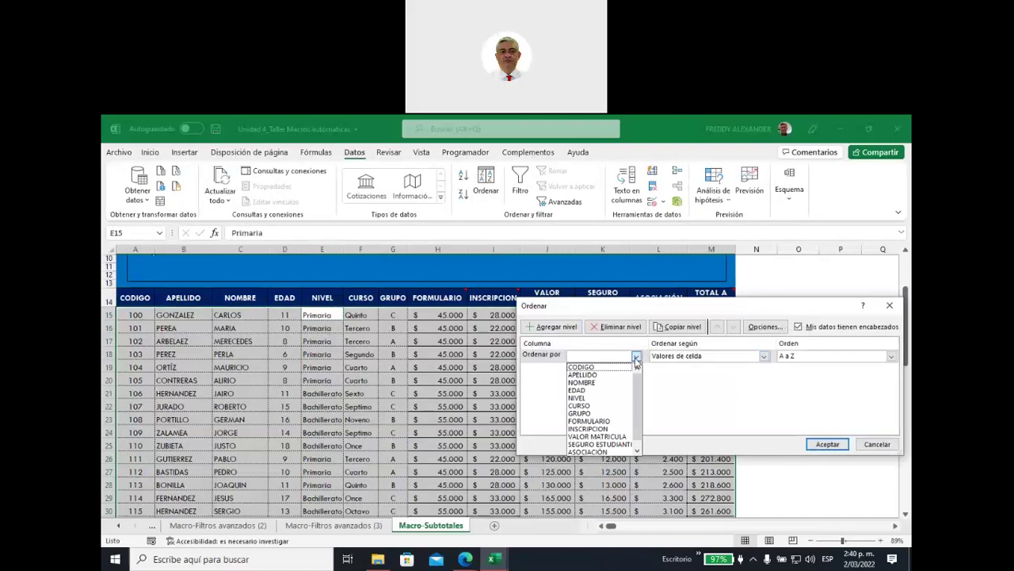
pyautogui.click(604, 398)
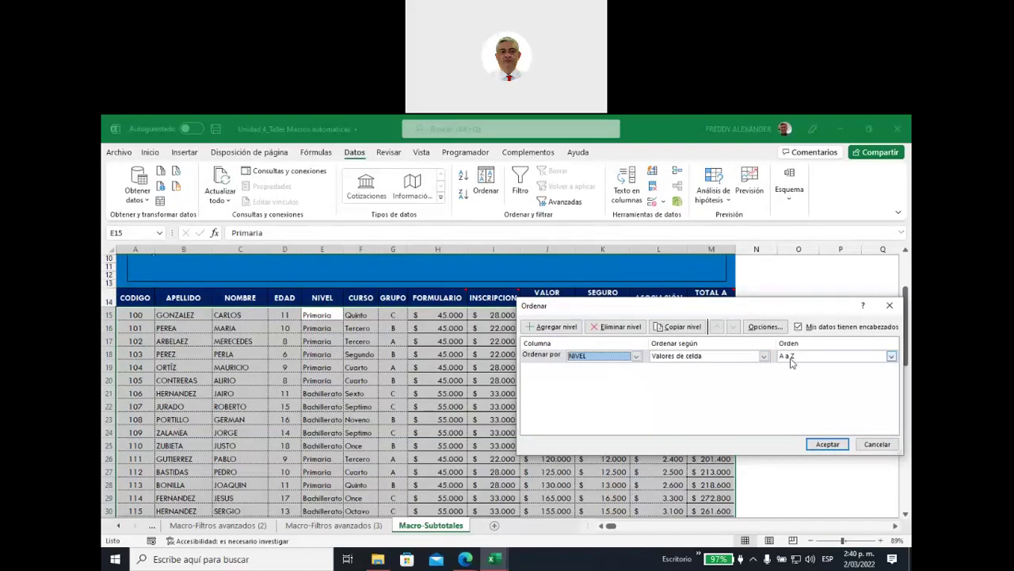
pyautogui.click(828, 445)
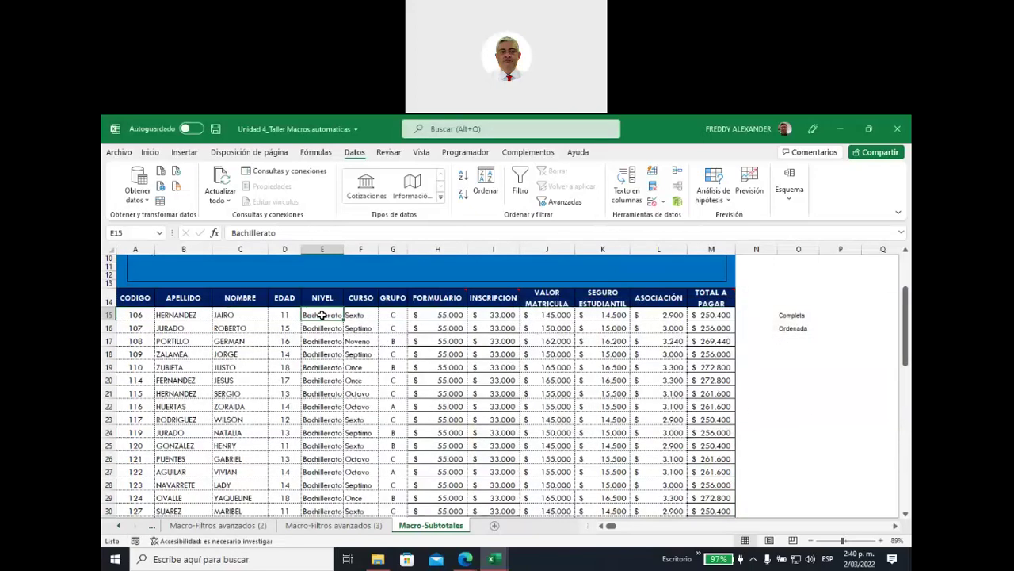
# Inspect the Bachillerato entries in NIVEL and the fee formula in H37
pyautogui.moveTo(329, 423); pyautogui.dragTo(326, 518)
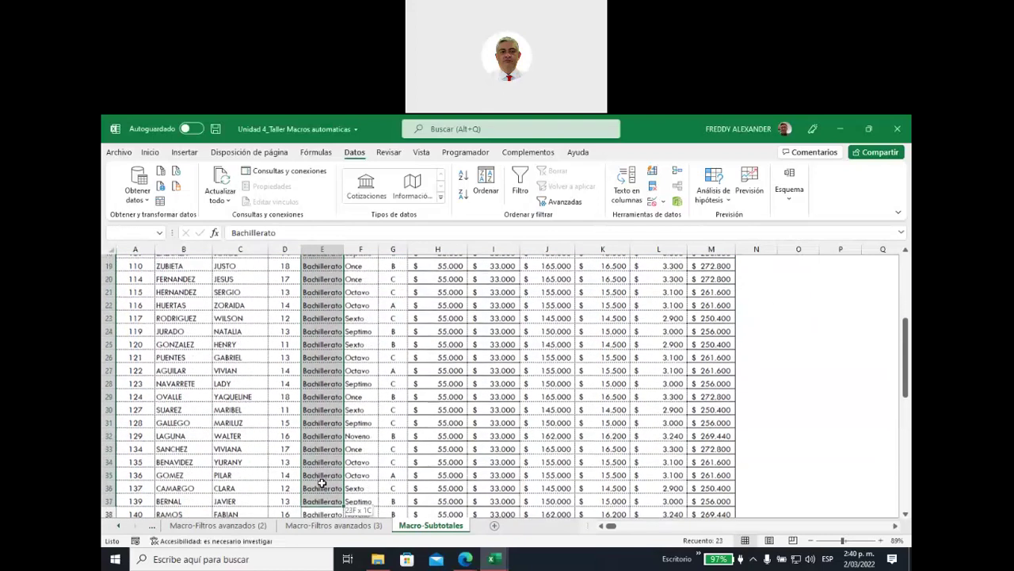
pyautogui.moveTo(326, 518); pyautogui.dragTo(324, 498)
pyautogui.scroll(-4, 402, 421)
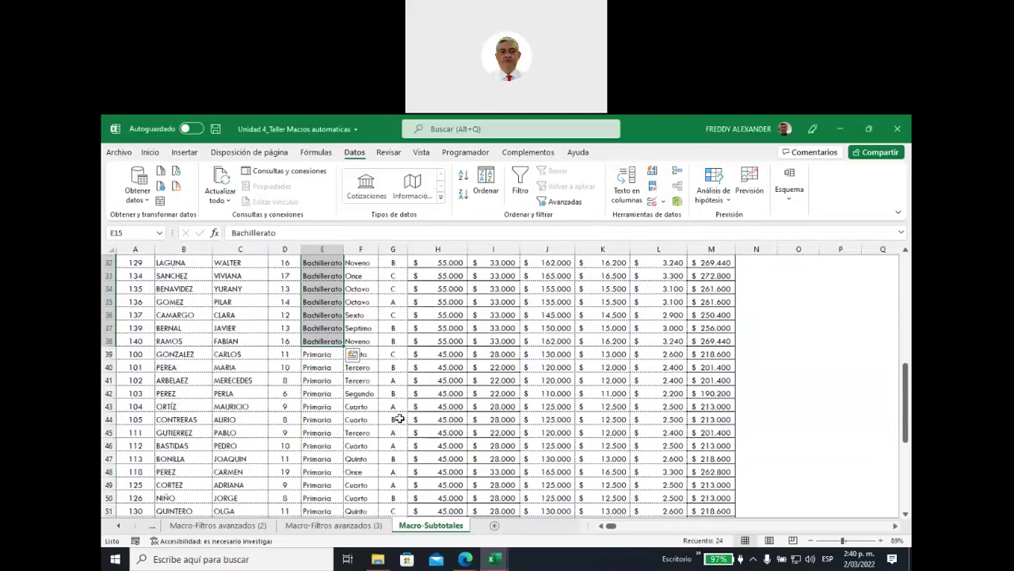
pyautogui.click(416, 331)
pyautogui.scroll(3, 417, 331)
pyautogui.scroll(2, 389, 331)
pyautogui.scroll(2, 356, 324)
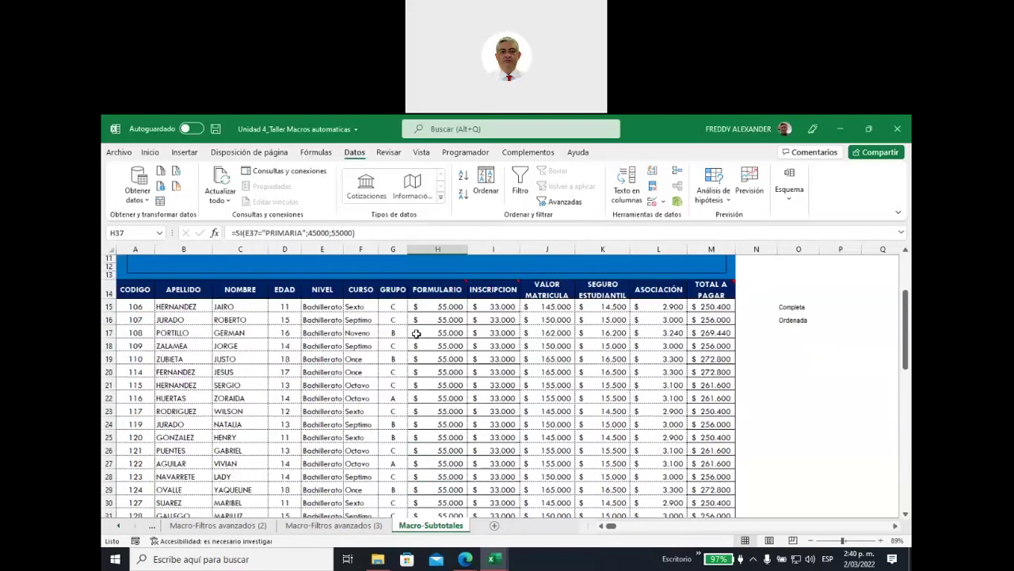
pyautogui.click(323, 310)
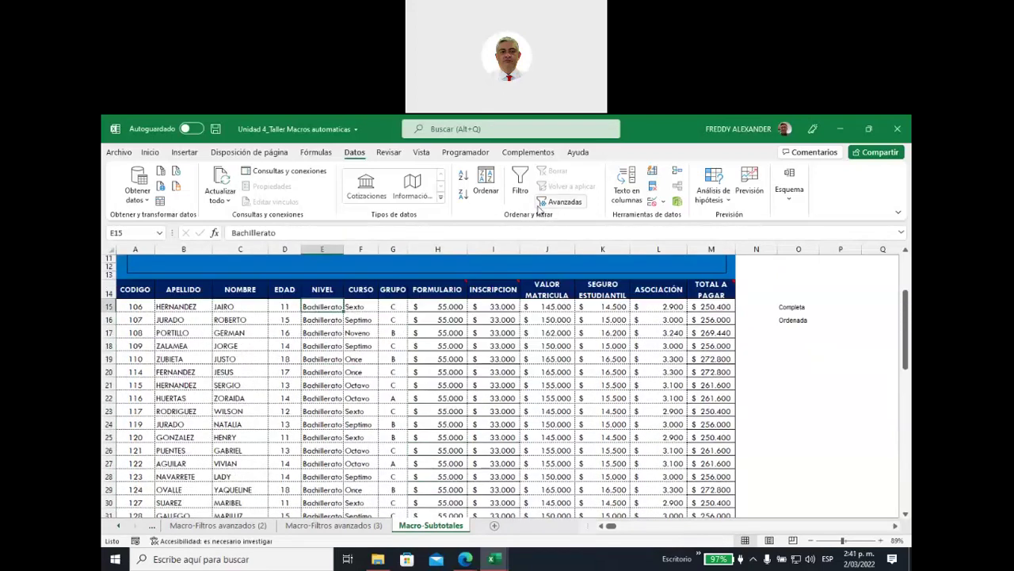
# Re-sort the table by NIVEL in Z to A order
pyautogui.click(485, 184)
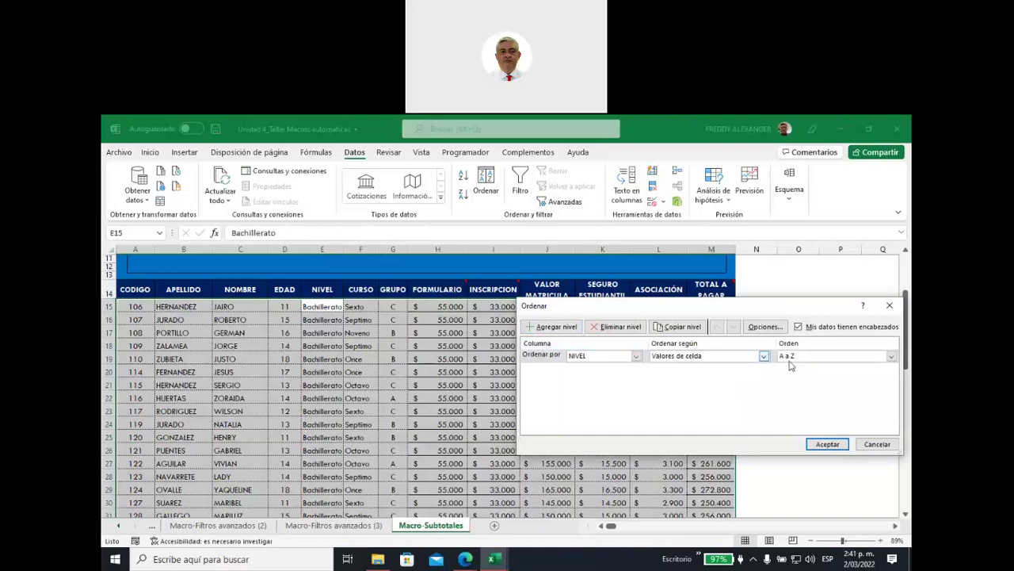
pyautogui.click(789, 358)
pyautogui.click(793, 373)
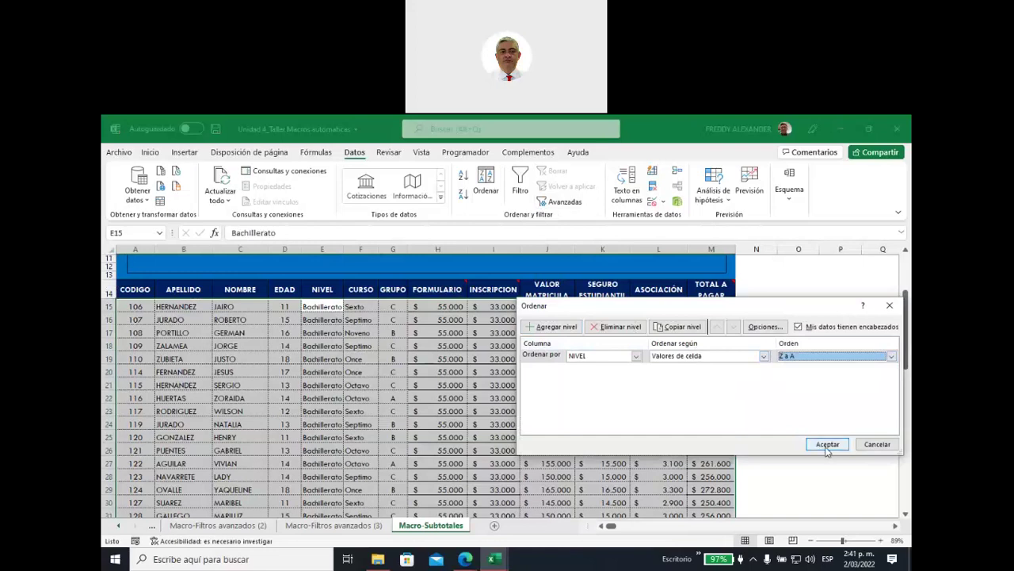
pyautogui.click(828, 444)
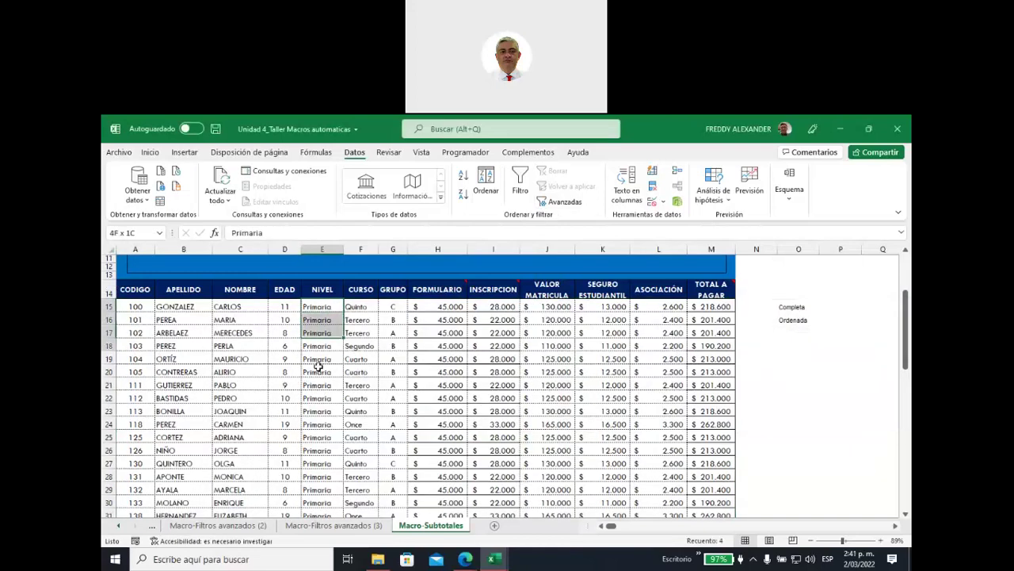
# Select the Primaria and Bachillerato entries in the NIVEL column to check their counts
pyautogui.moveTo(321, 346); pyautogui.dragTo(320, 511)
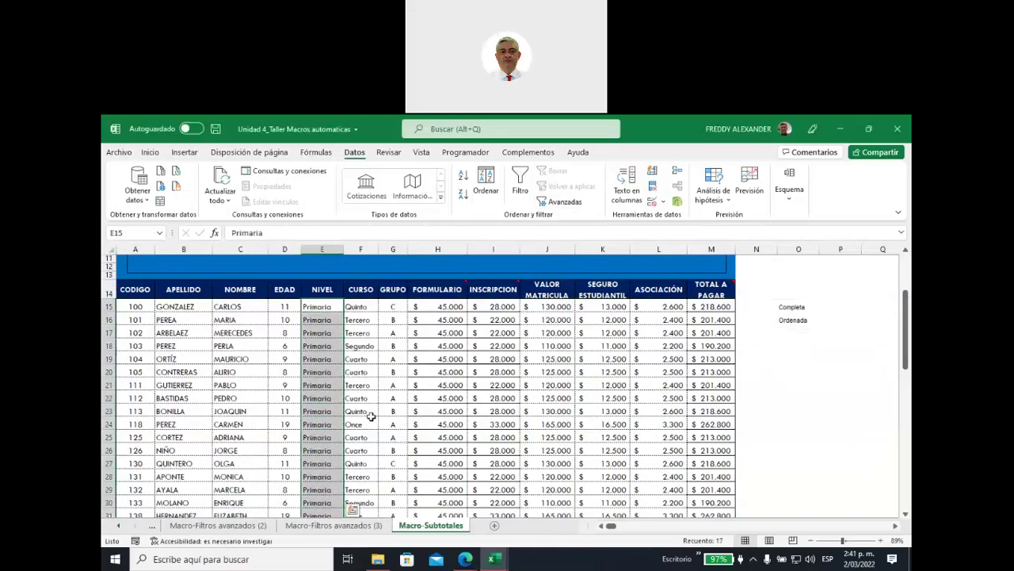
pyautogui.scroll(-5, 371, 416)
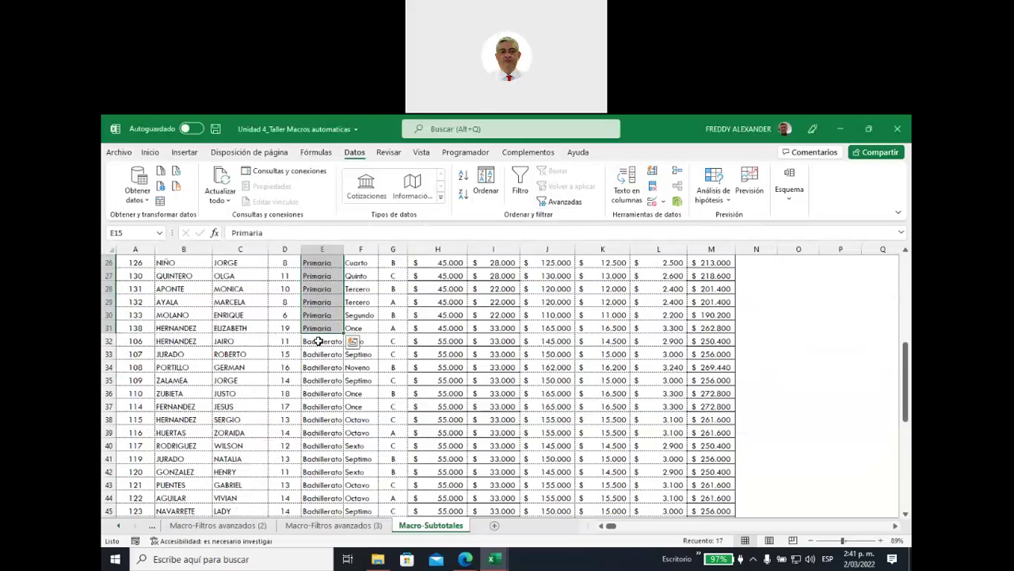
pyautogui.moveTo(318, 341); pyautogui.dragTo(321, 484)
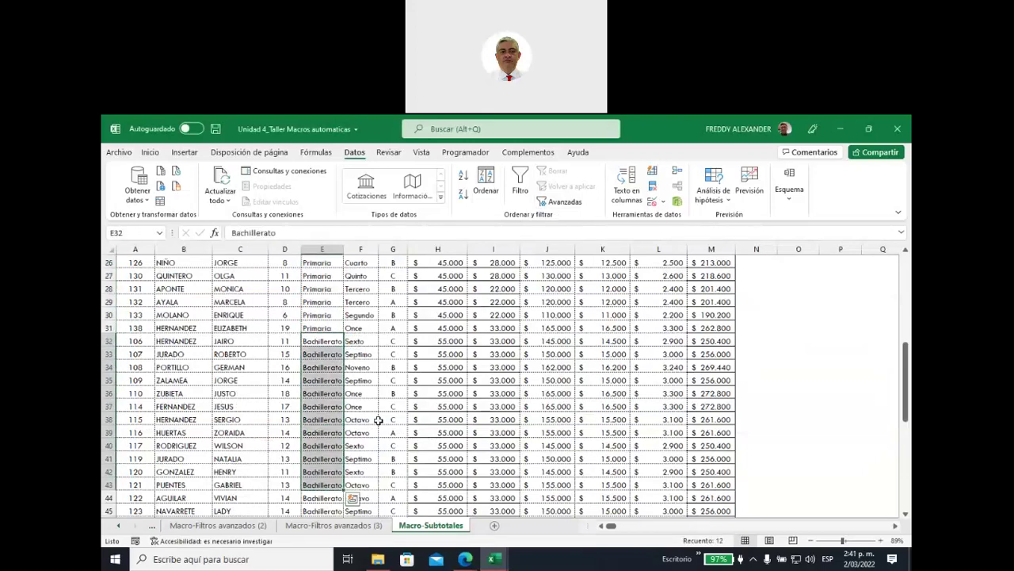
pyautogui.scroll(-4, 379, 420)
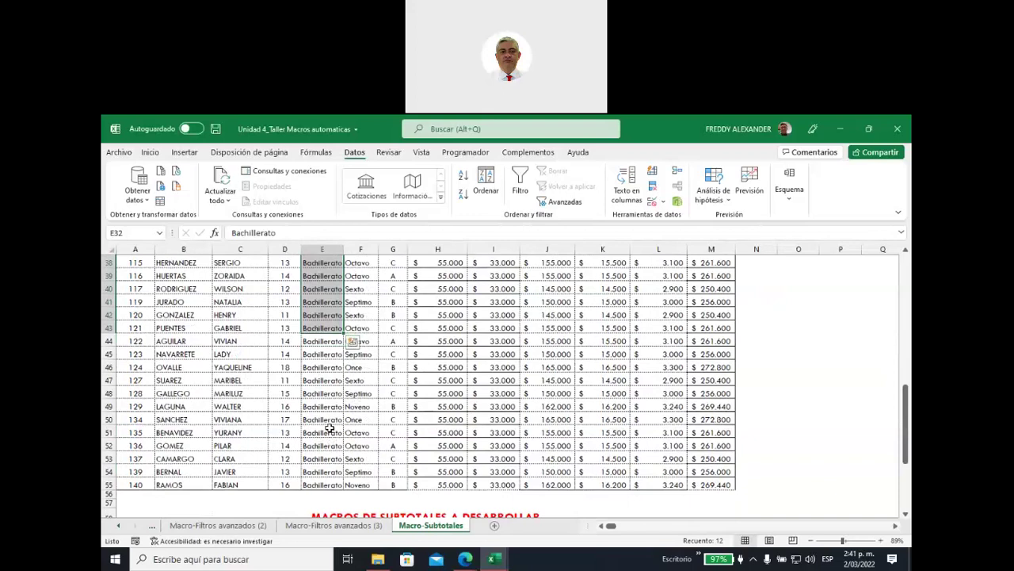
pyautogui.scroll(-2, 373, 408)
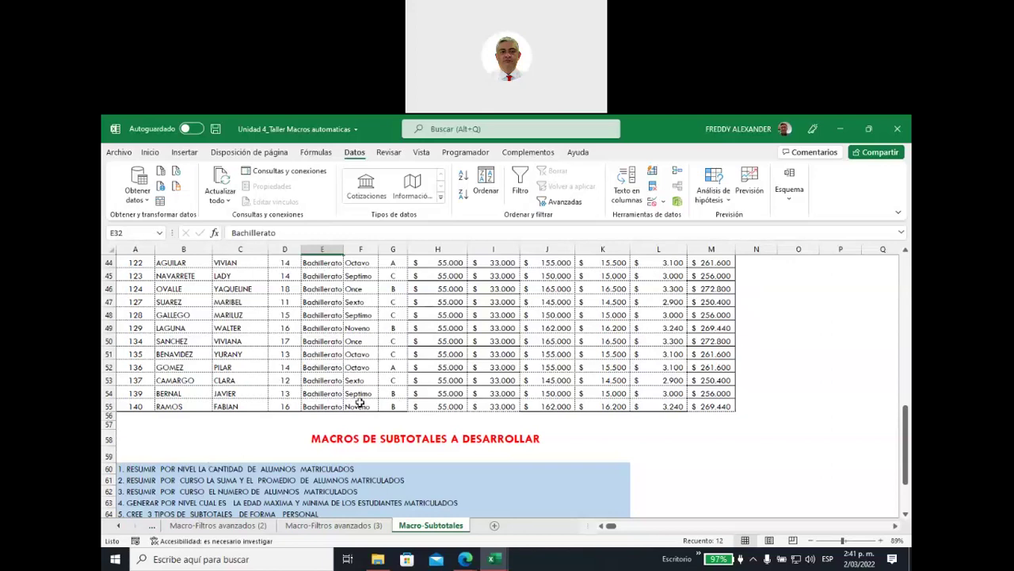
pyautogui.scroll(5, 365, 403)
pyautogui.scroll(6, 355, 329)
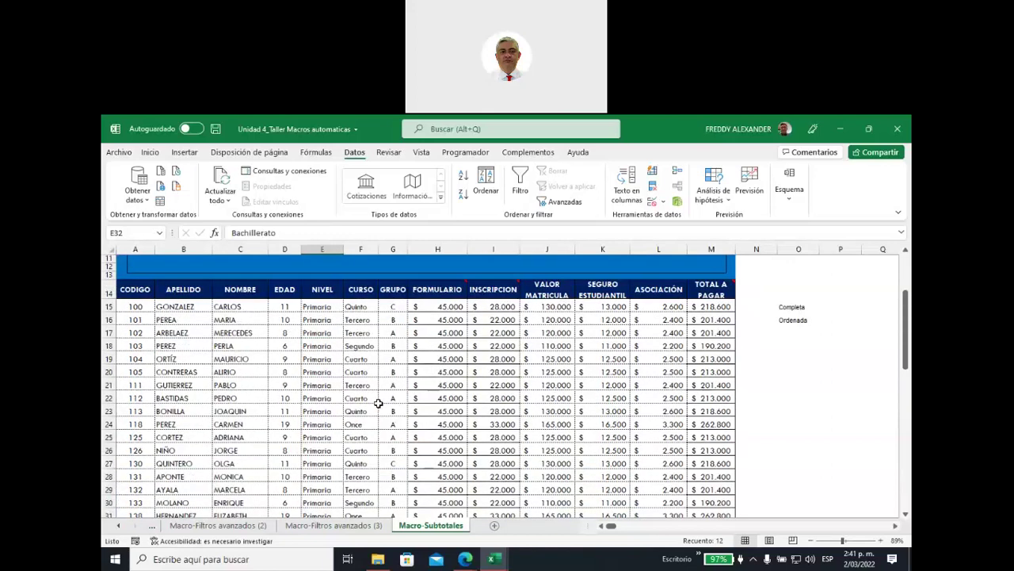
# Reselect the NIVEL values to confirm there are 24 Bachillerato students
pyautogui.click(323, 290)
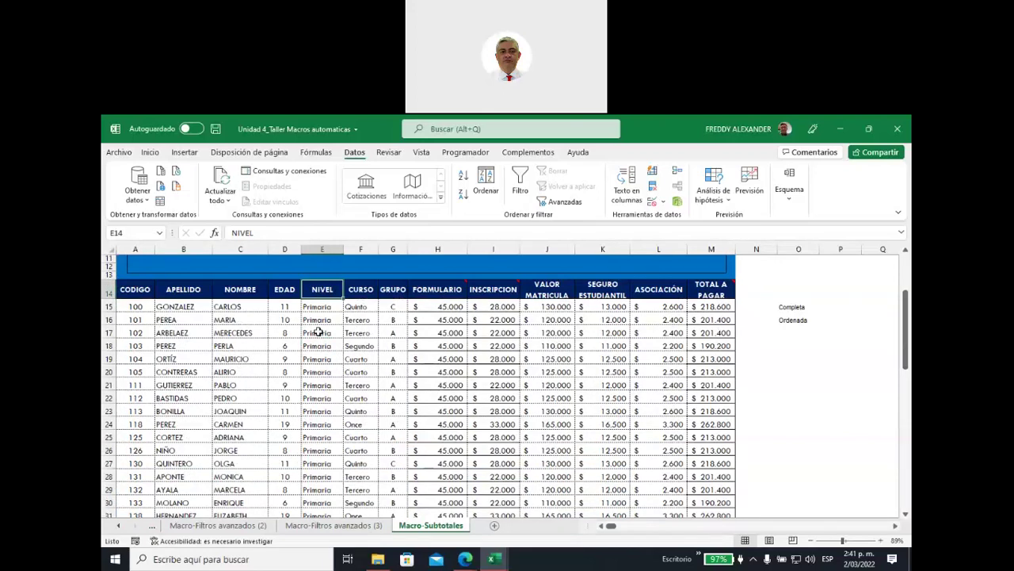
pyautogui.scroll(-1, 317, 332)
pyautogui.scroll(-5, 317, 332)
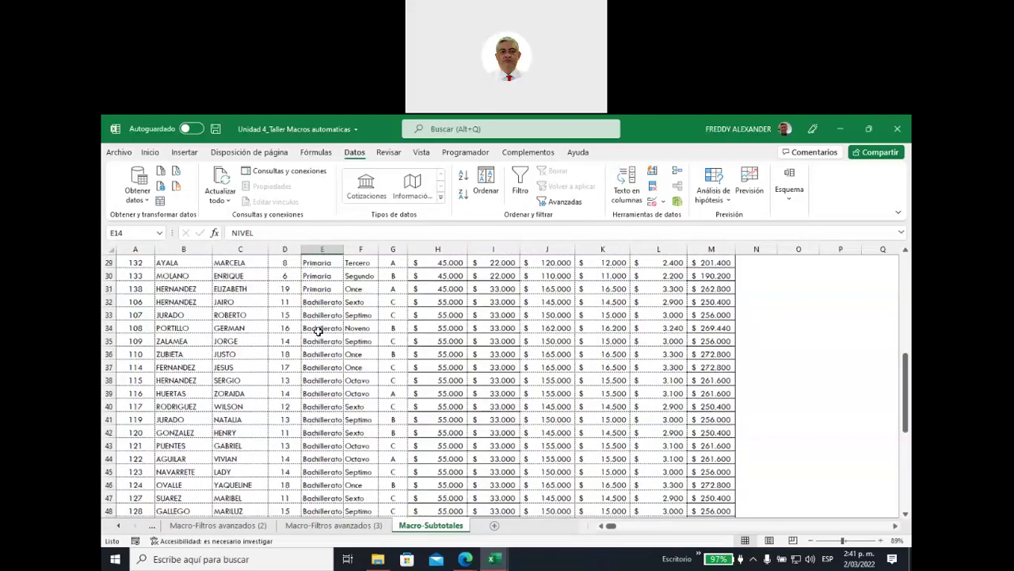
pyautogui.scroll(3, 317, 331)
pyautogui.scroll(3, 317, 332)
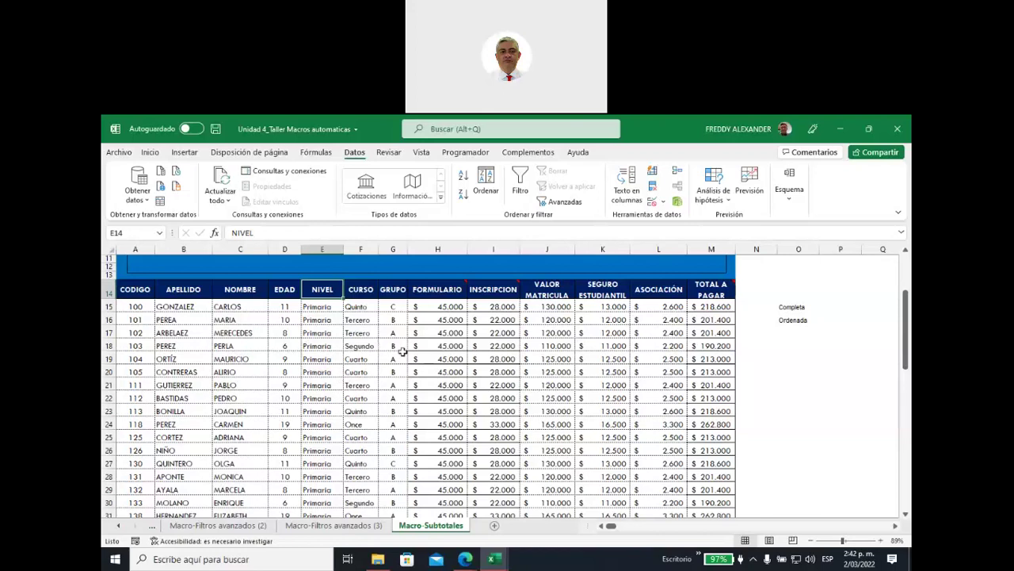
pyautogui.click(319, 309)
pyautogui.moveTo(318, 311); pyautogui.dragTo(321, 442)
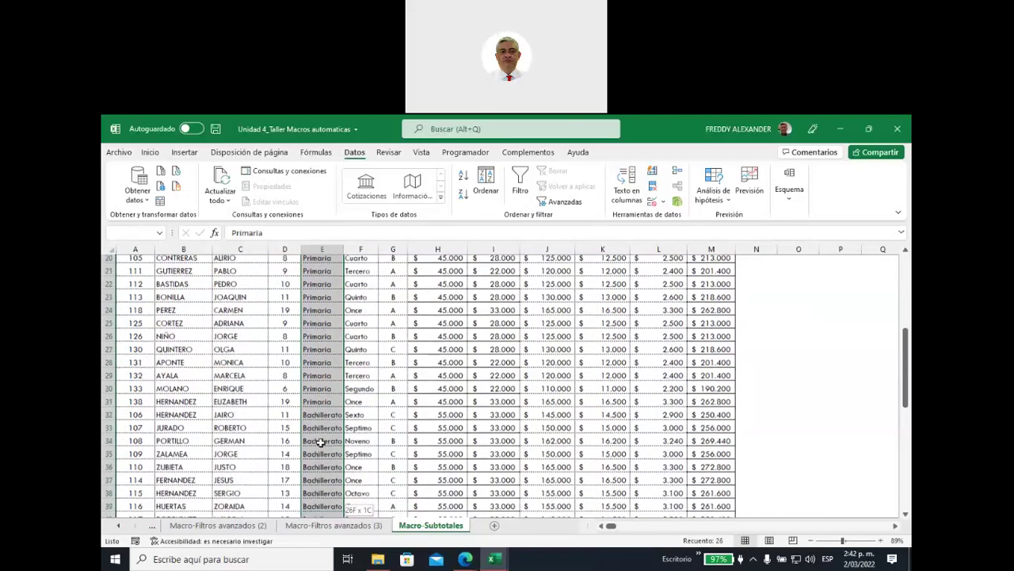
pyautogui.moveTo(321, 351); pyautogui.dragTo(312, 539)
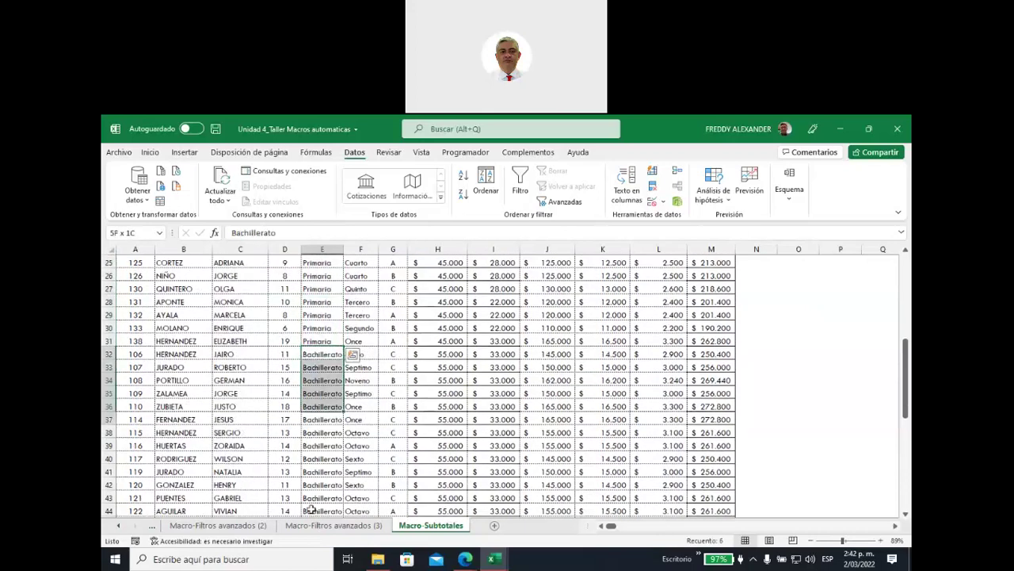
pyautogui.moveTo(311, 538); pyautogui.dragTo(322, 487)
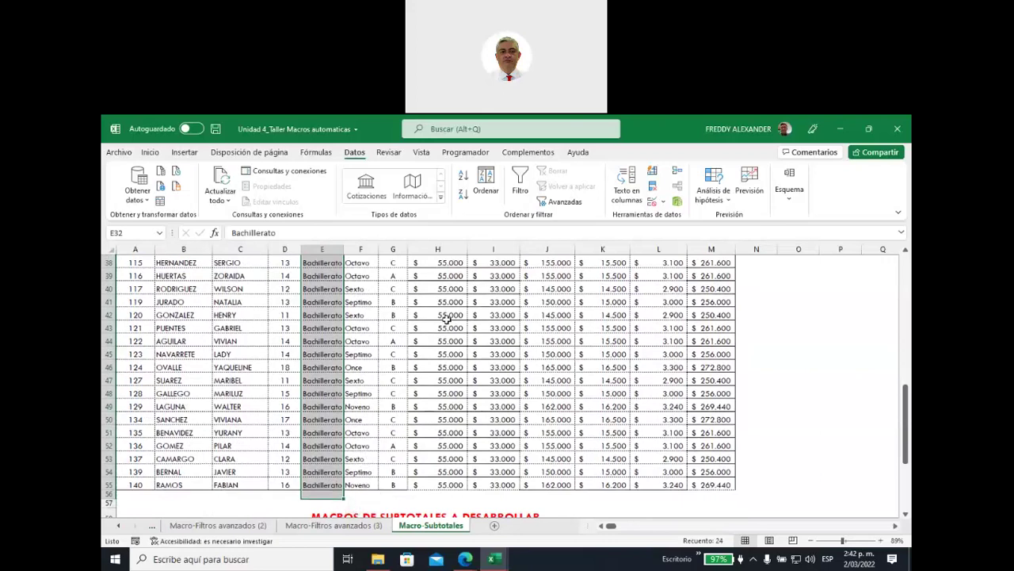
# Select the entire student table with Ctrl+A from a cell inside it
pyautogui.scroll(5, 471, 333)
pyautogui.scroll(4, 471, 333)
pyautogui.click(361, 319)
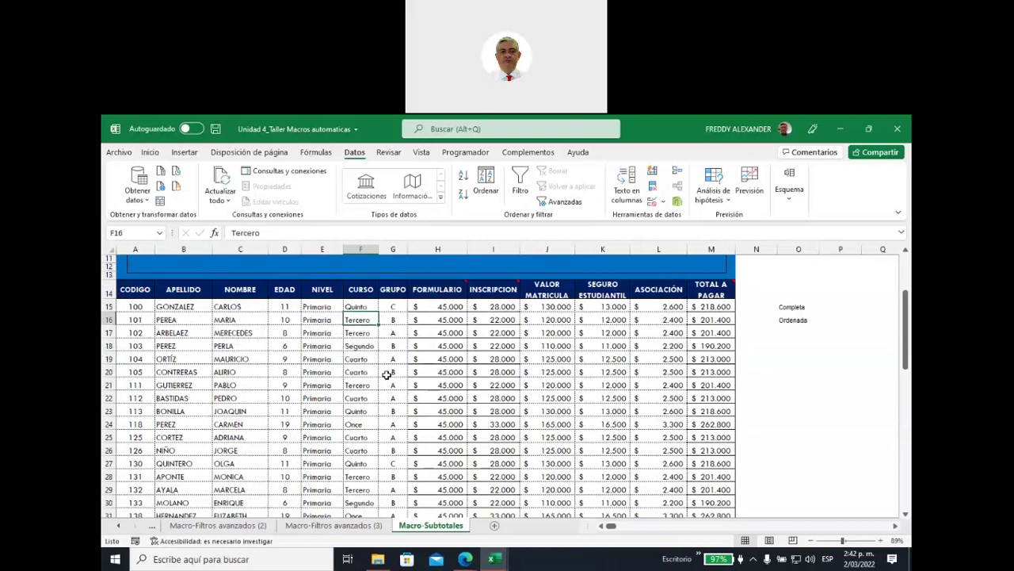
pyautogui.hotkey('ctrl', 'a')
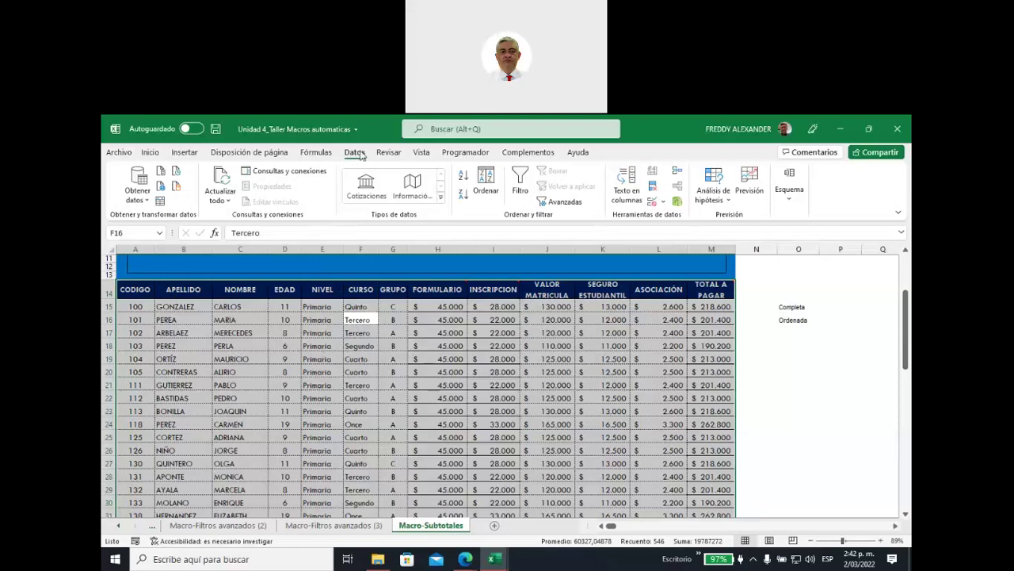
# Add Recuento subtotals at each change in NIVEL, placed only in the NIVEL column
pyautogui.click(789, 195)
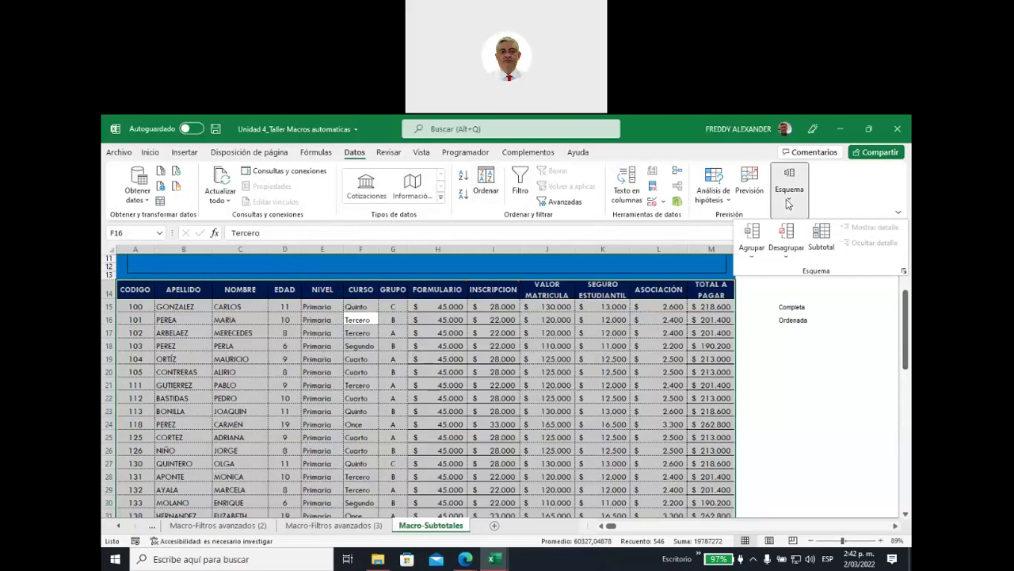
pyautogui.click(821, 238)
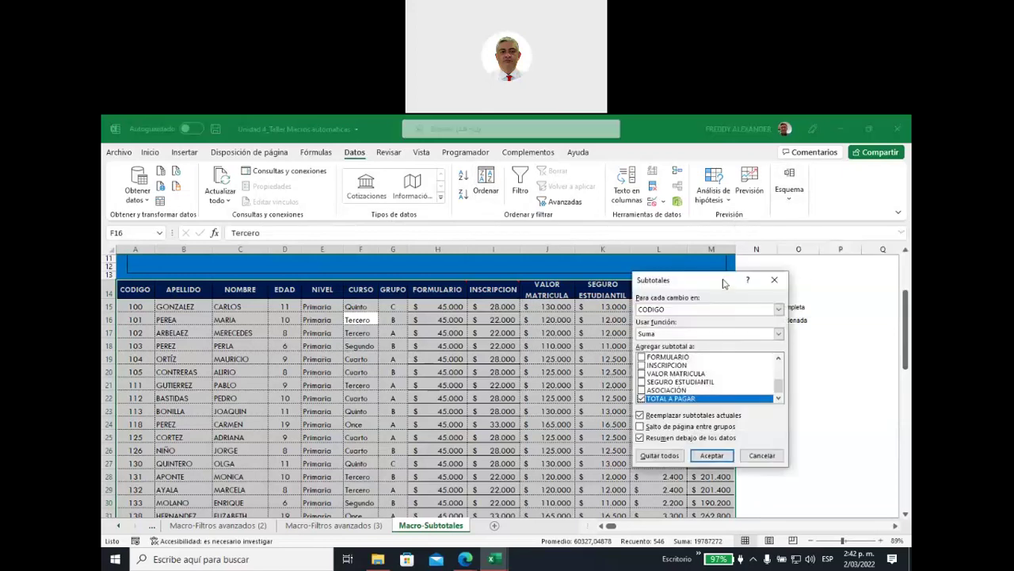
pyautogui.moveTo(661, 281); pyautogui.dragTo(420, 281)
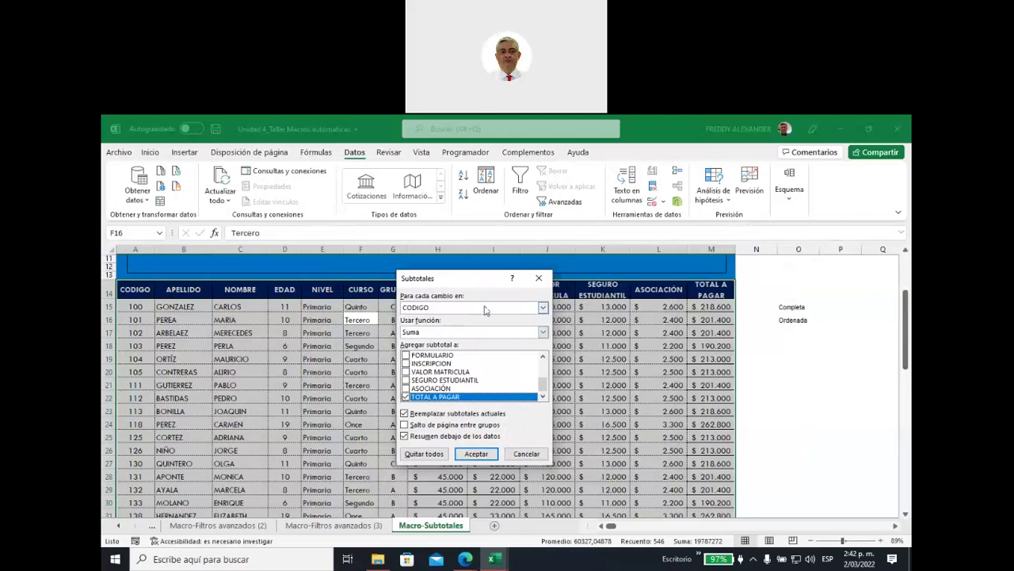
pyautogui.click(542, 309)
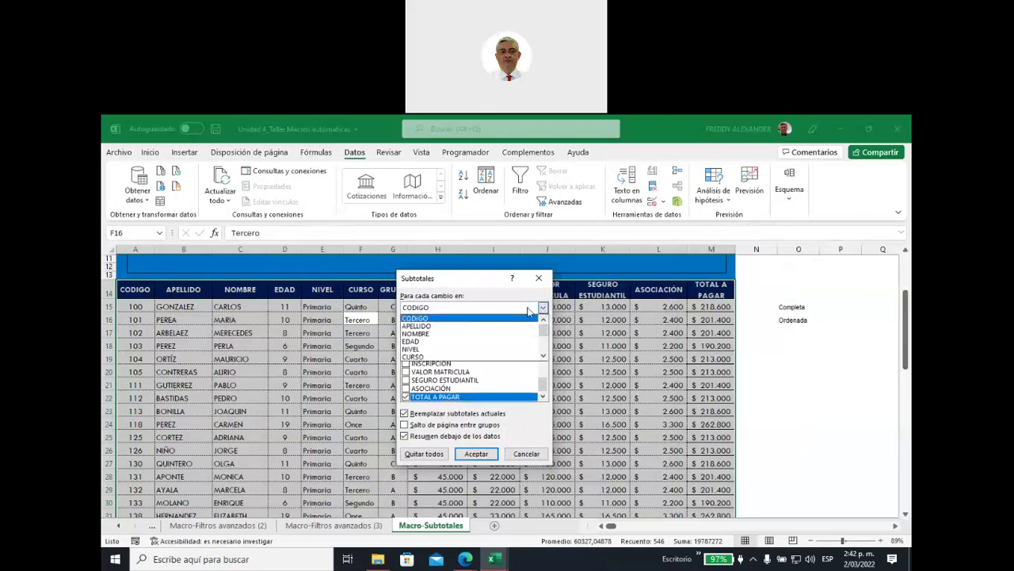
pyautogui.click(430, 349)
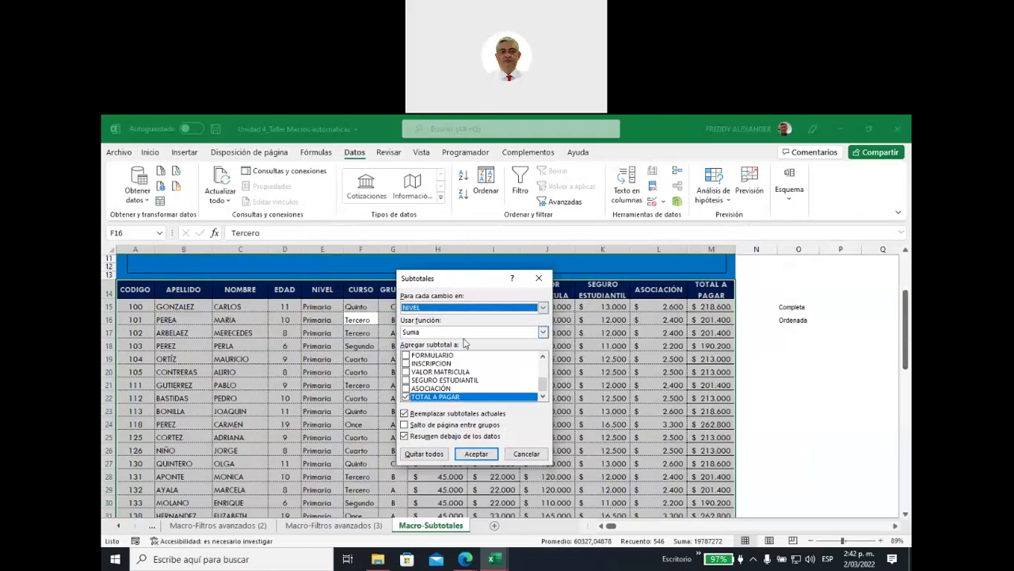
pyautogui.click(543, 333)
pyautogui.click(434, 350)
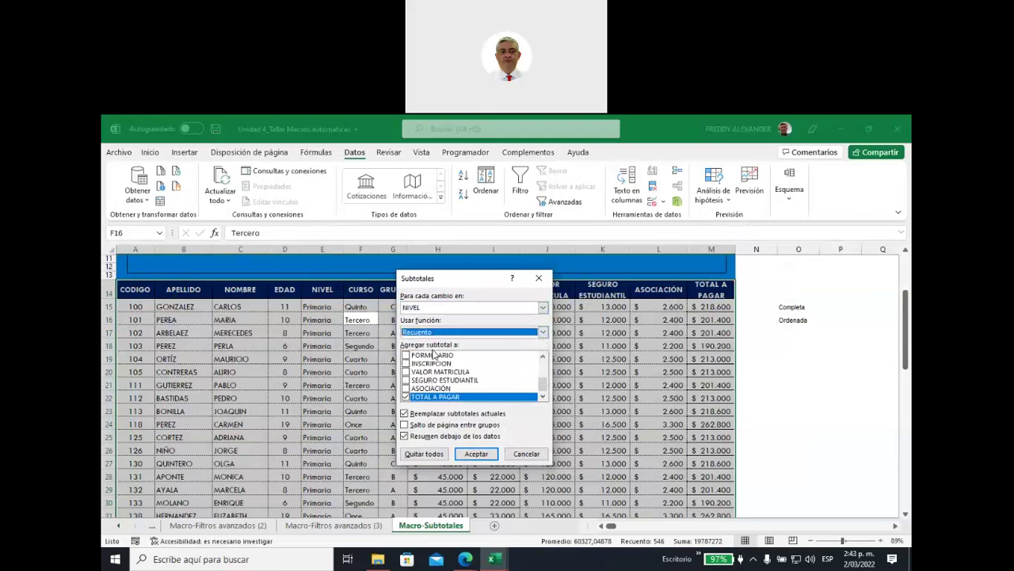
pyautogui.click(406, 397)
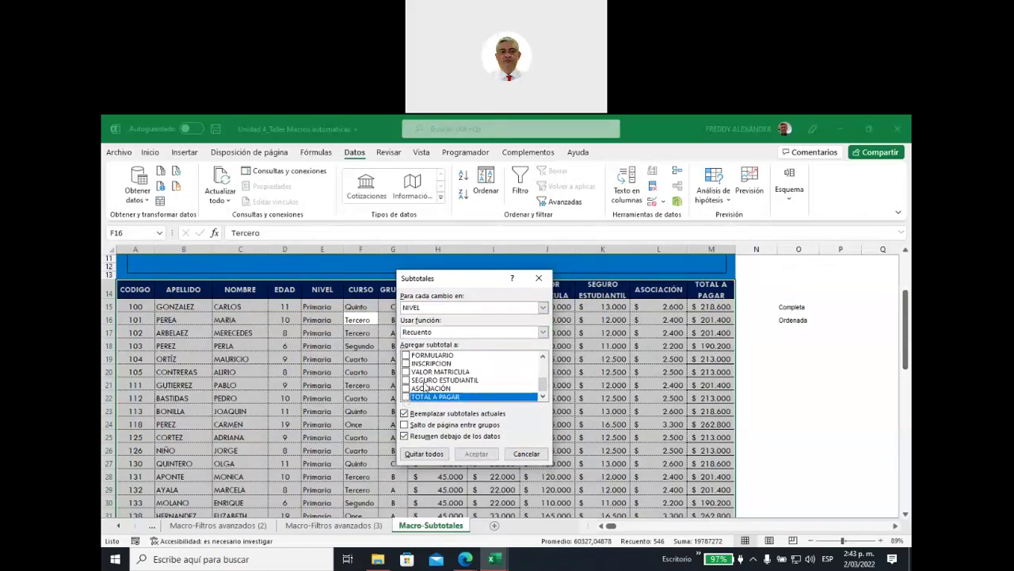
pyautogui.scroll(1, 426, 387)
pyautogui.click(406, 355)
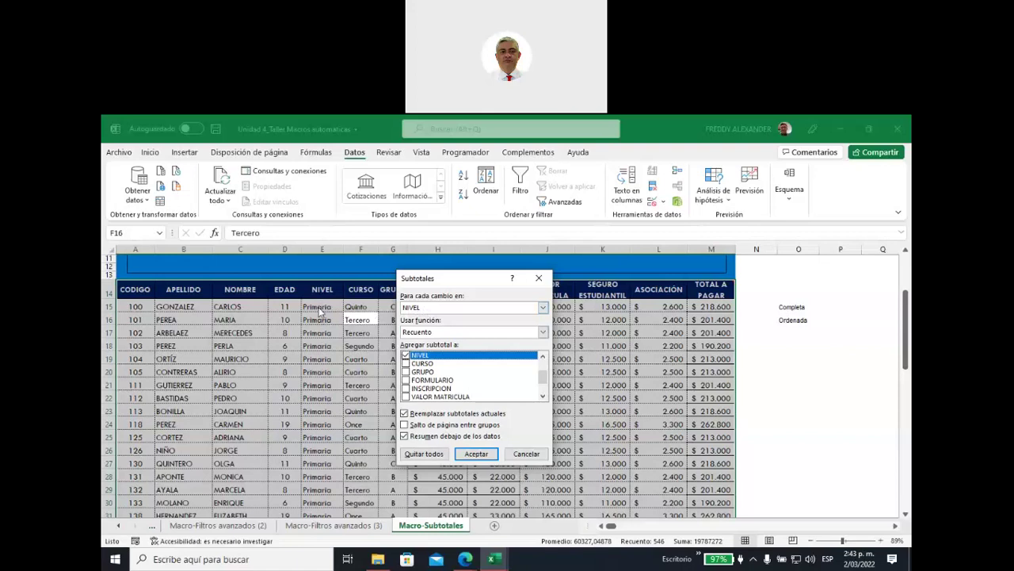
pyautogui.click(469, 453)
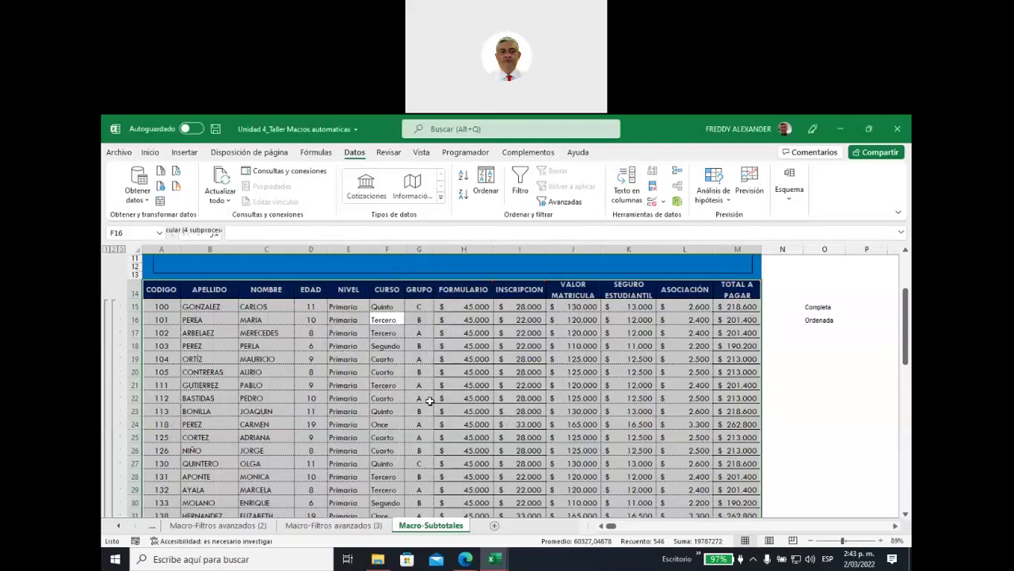
pyautogui.click(345, 307)
pyautogui.moveTo(345, 307)
pyautogui.mouseDown()
pyautogui.moveTo(344, 474)
pyautogui.moveTo(341, 425)
pyautogui.mouseUp()
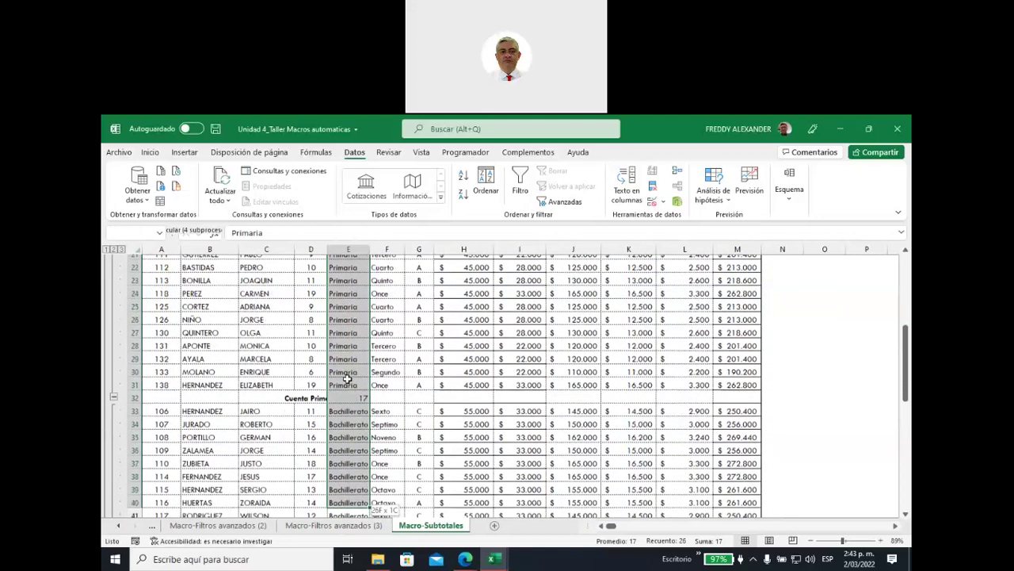
pyautogui.moveTo(341, 424); pyautogui.dragTo(356, 351)
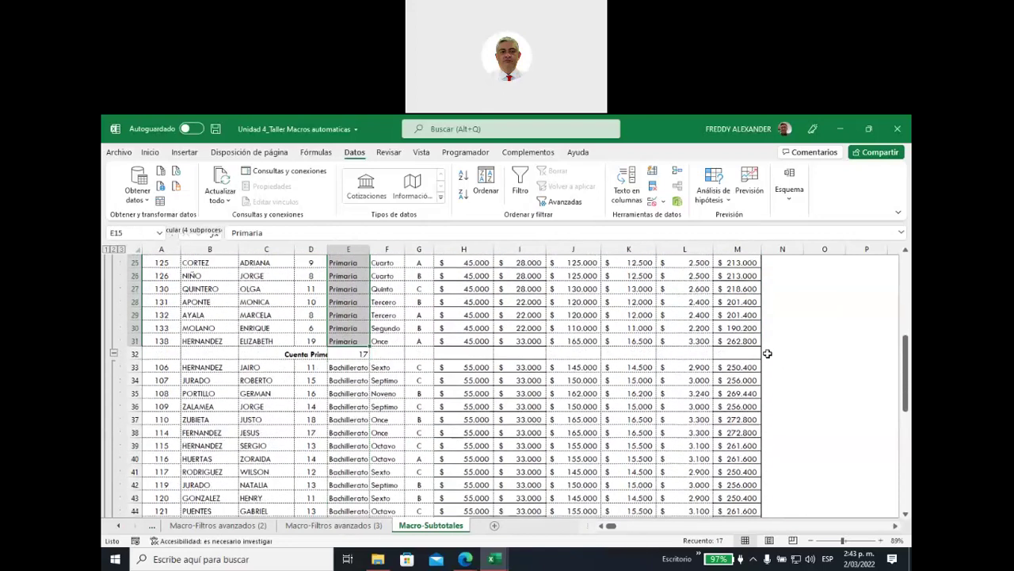
pyautogui.moveTo(729, 354); pyautogui.dragTo(141, 354)
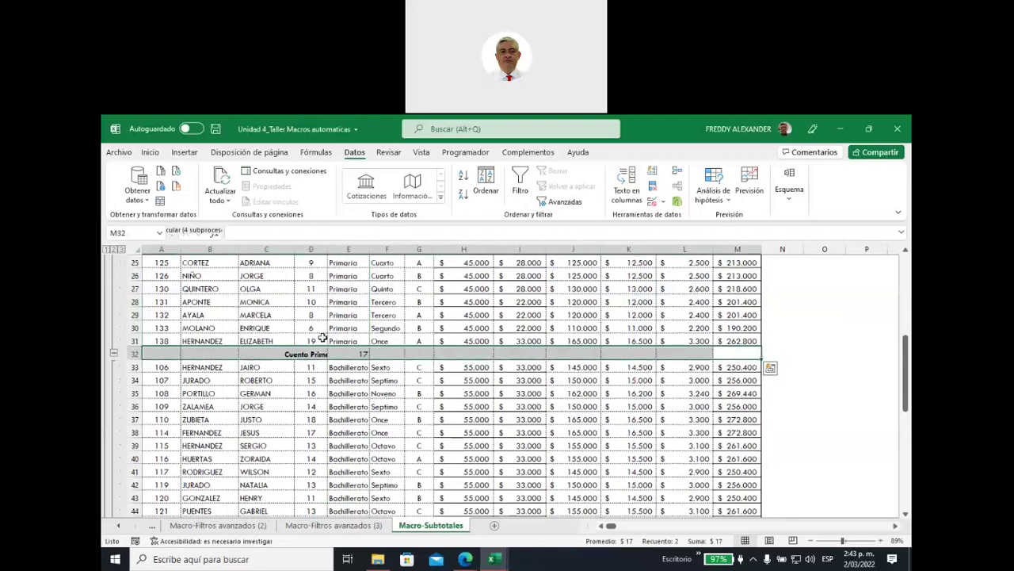
pyautogui.click(276, 355)
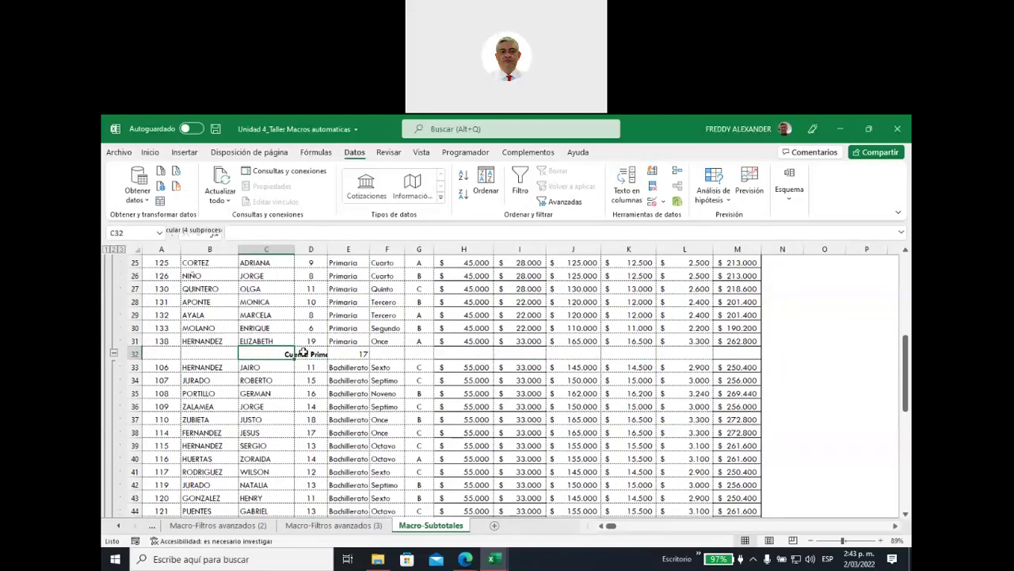
pyautogui.click(305, 353)
pyautogui.tripleClick(287, 233)
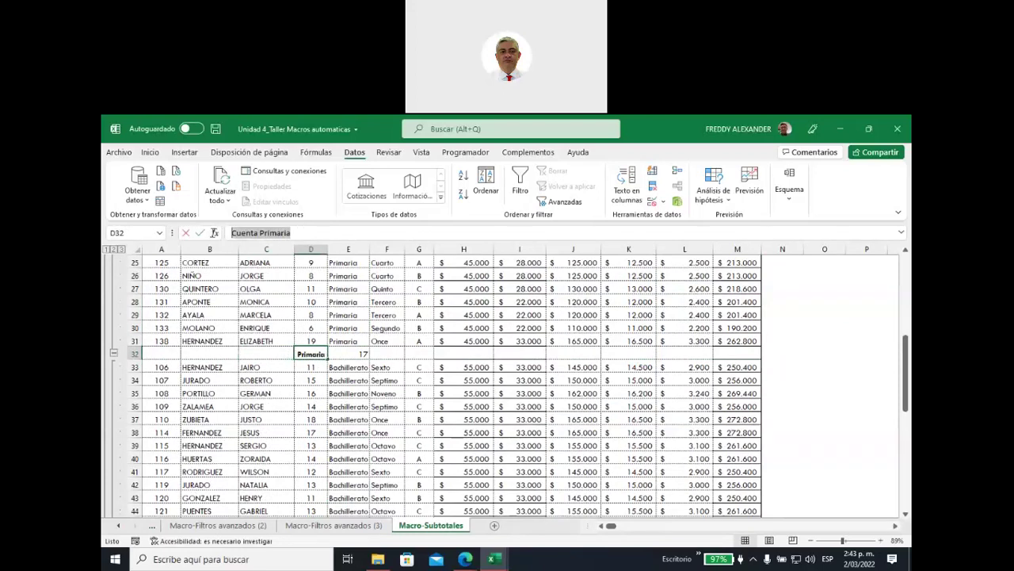
pyautogui.click(346, 354)
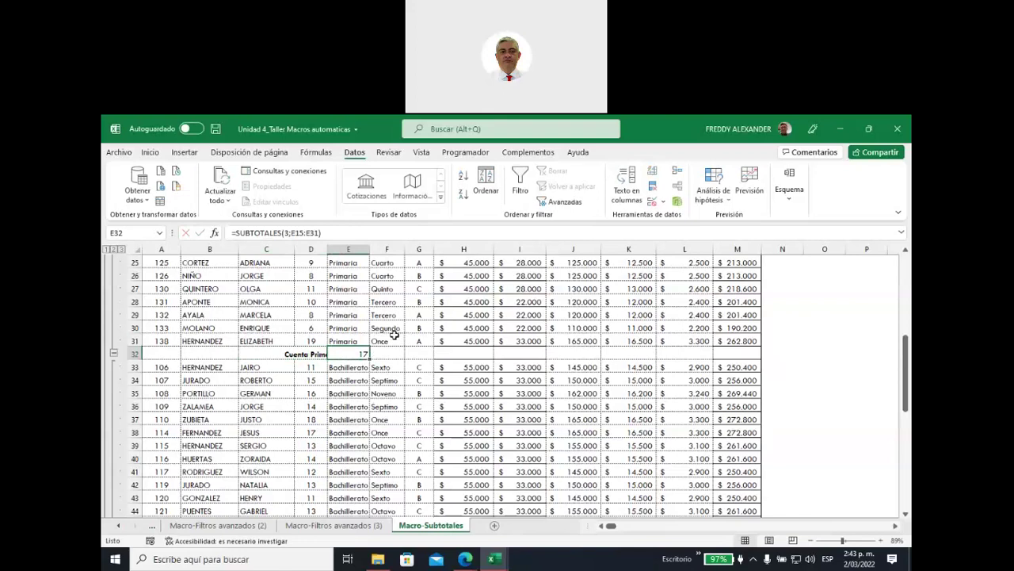
pyautogui.scroll(1, 400, 339)
pyautogui.scroll(1, 393, 335)
pyautogui.scroll(1, 393, 335)
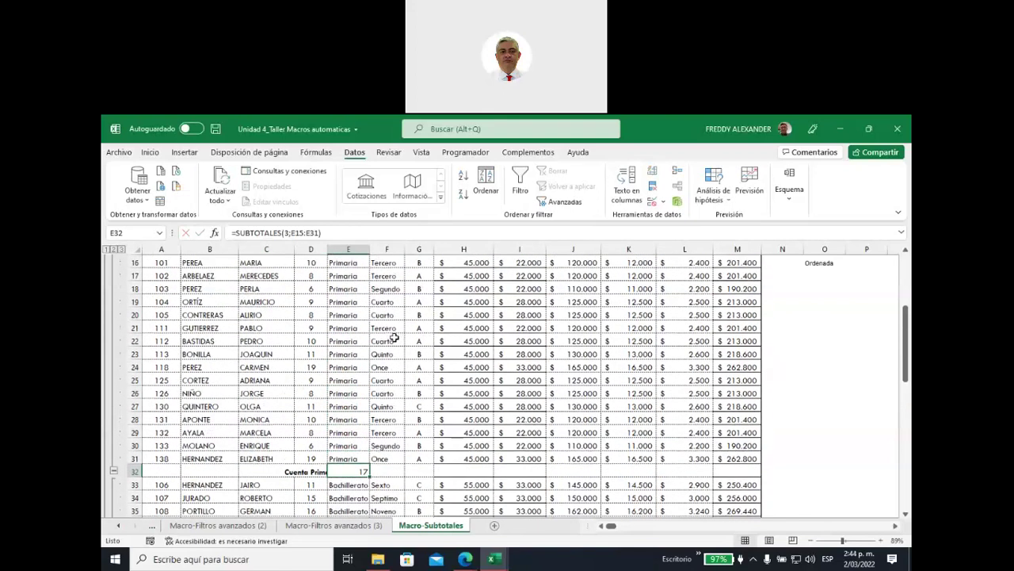
pyautogui.scroll(1, 394, 363)
pyautogui.scroll(-1, 394, 363)
pyautogui.scroll(-3, 398, 367)
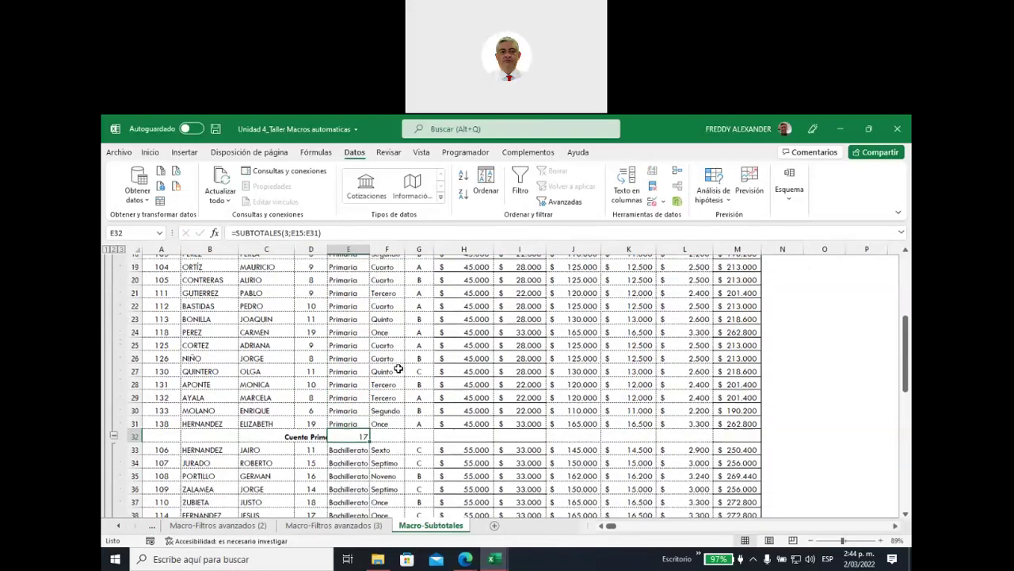
pyautogui.scroll(-1, 398, 367)
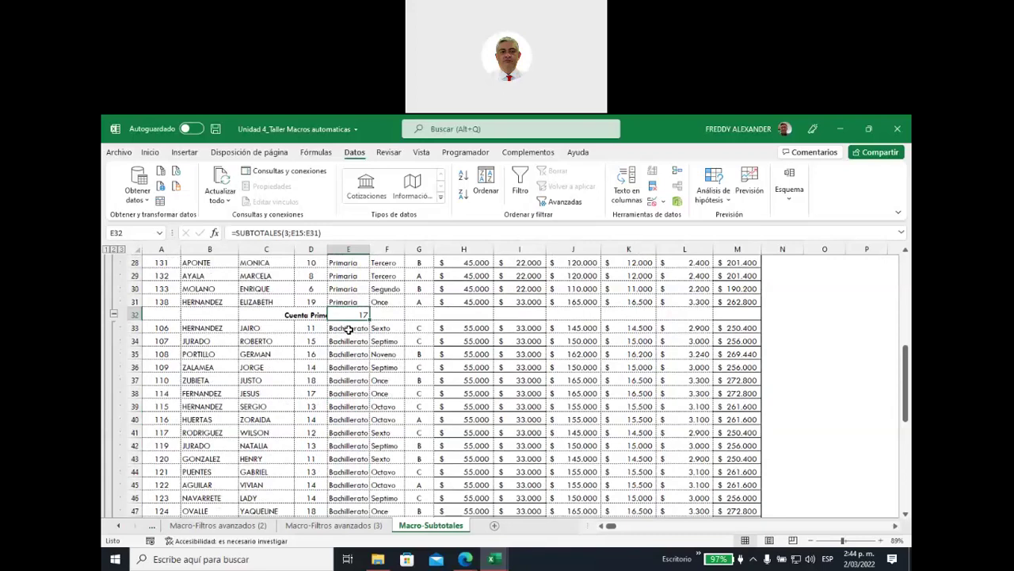
pyautogui.click(348, 328)
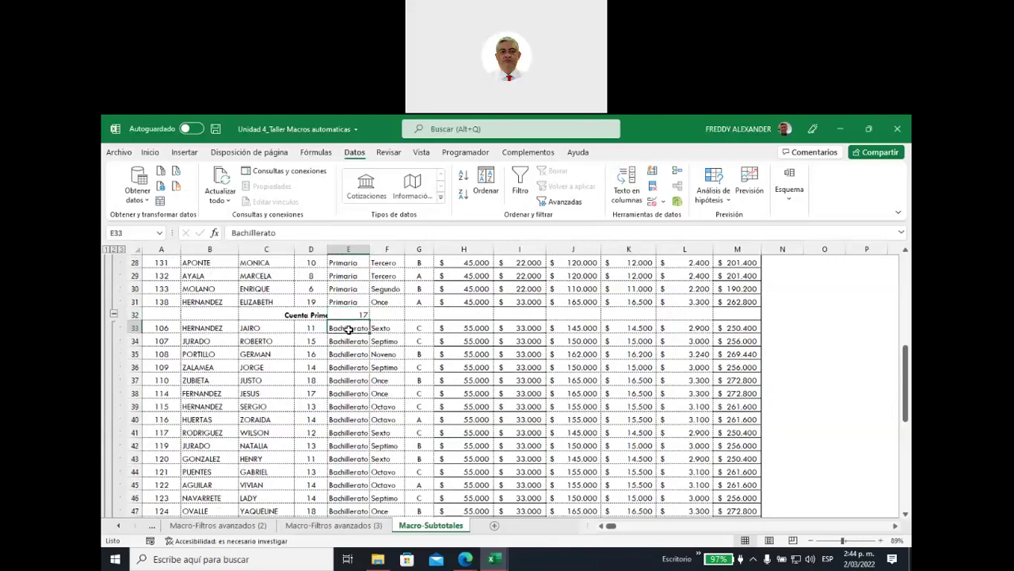
pyautogui.moveTo(348, 328); pyautogui.dragTo(349, 519)
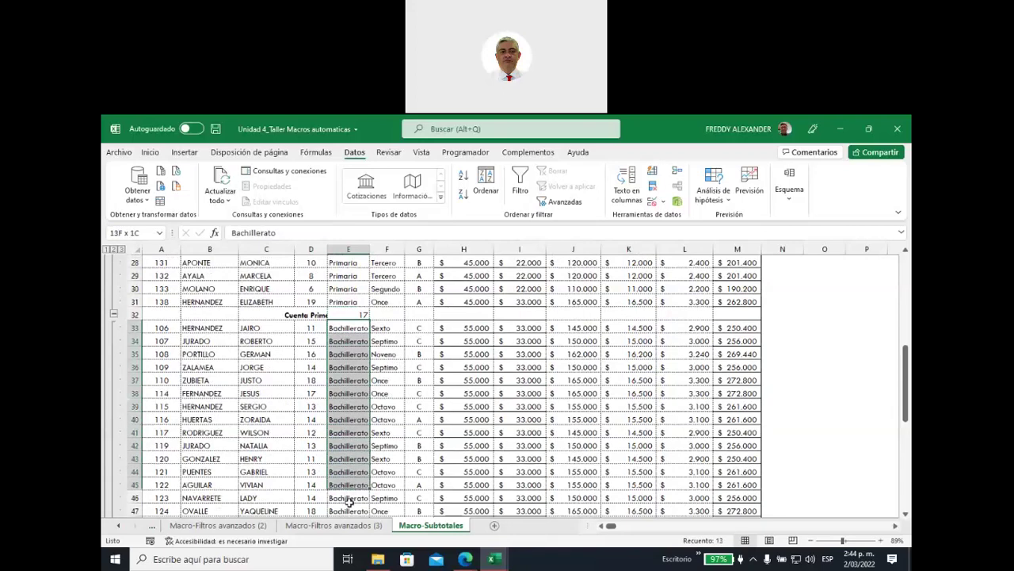
pyautogui.moveTo(349, 519); pyautogui.dragTo(348, 463)
pyautogui.scroll(-2, 403, 432)
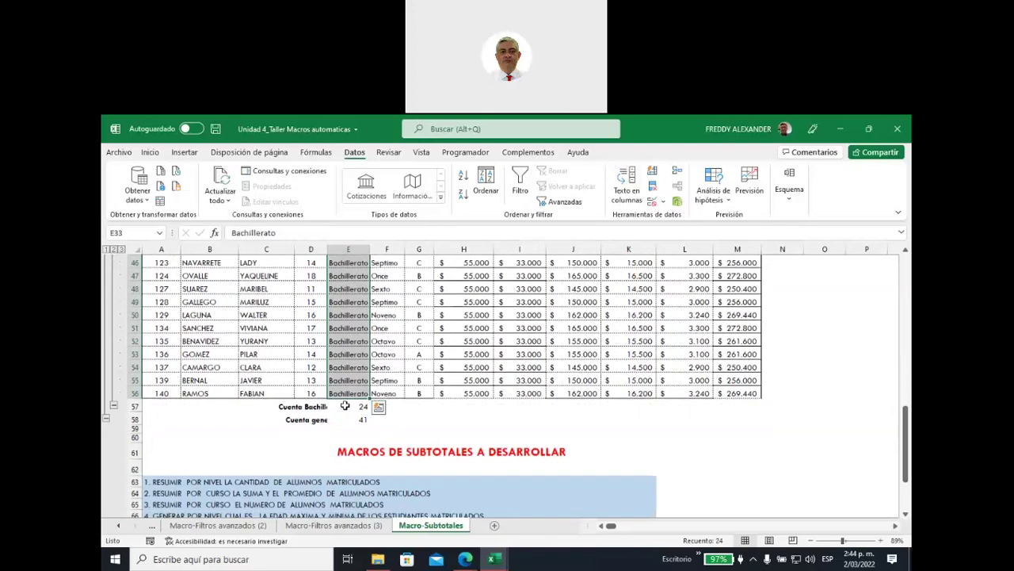
pyautogui.click(358, 405)
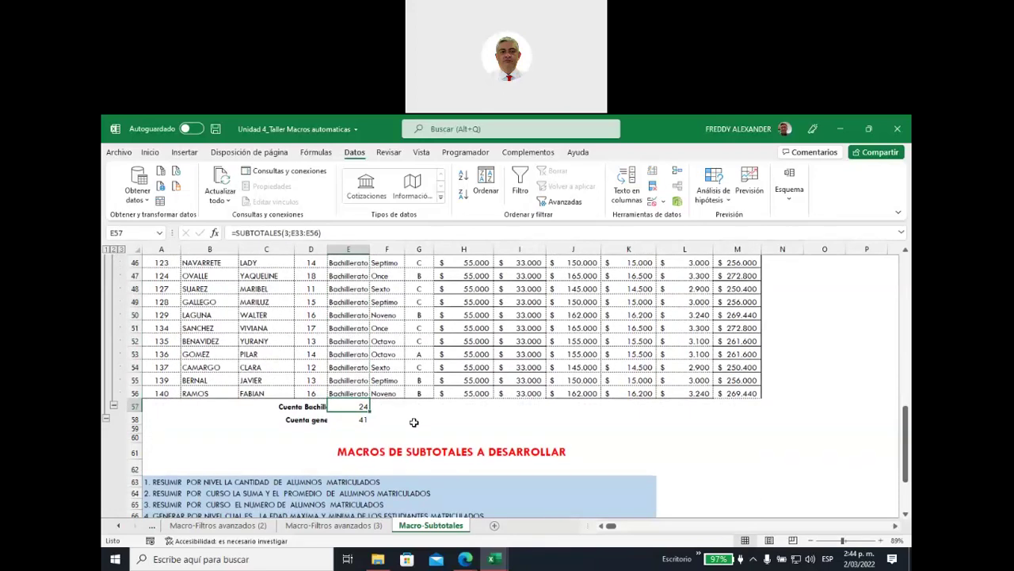
pyautogui.click(351, 420)
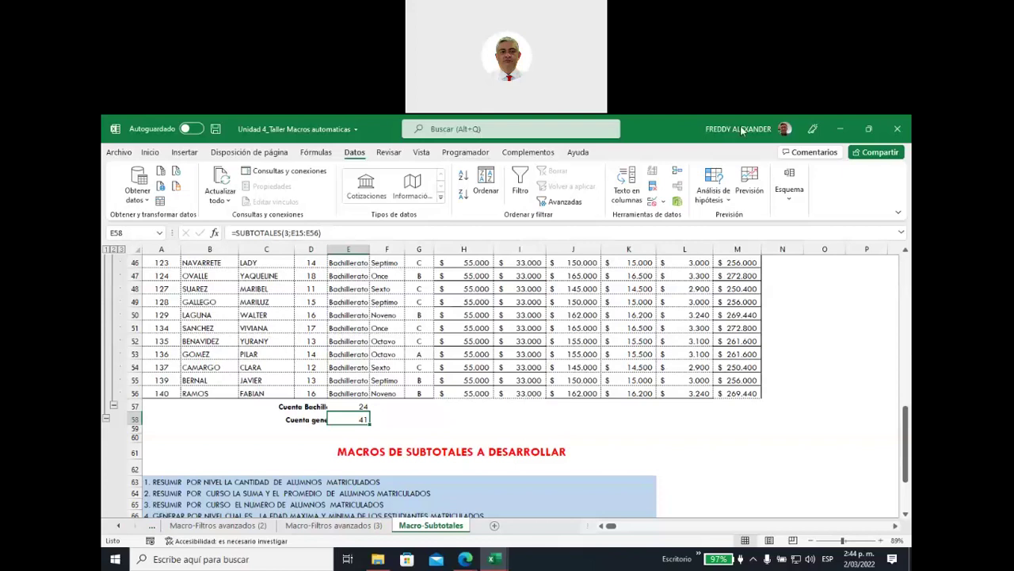
pyautogui.moveTo(212, 247)
pyautogui.mouseDown()
pyautogui.moveTo(158, 253)
pyautogui.moveTo(170, 250)
pyautogui.mouseUp()
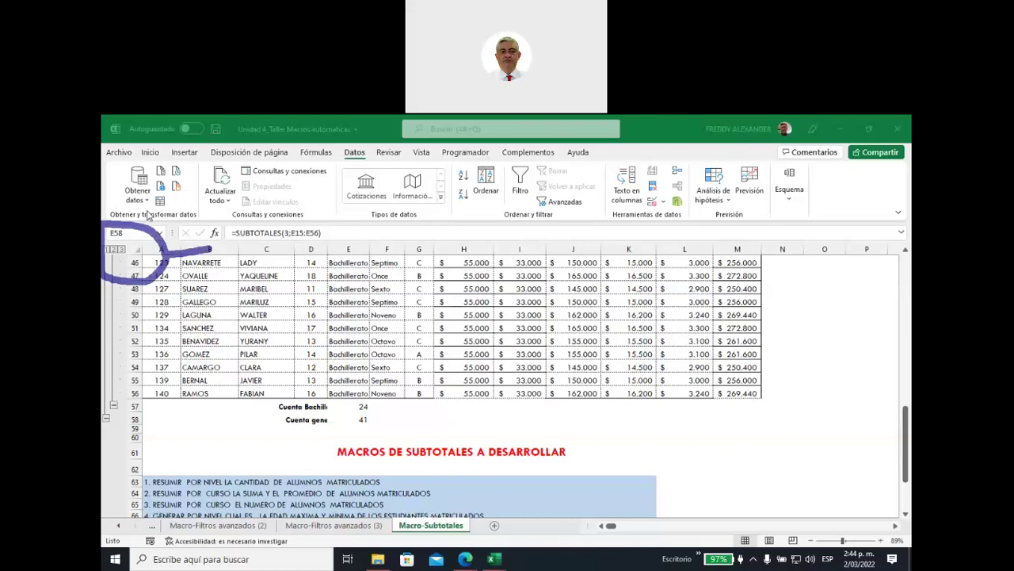
# Collapse to the grand count of 41, then show level 2 with Primaria 17 and Bachillerato 24
pyautogui.press('Escape')
pyautogui.scroll(2, 256, 351)
pyautogui.scroll(6, 256, 352)
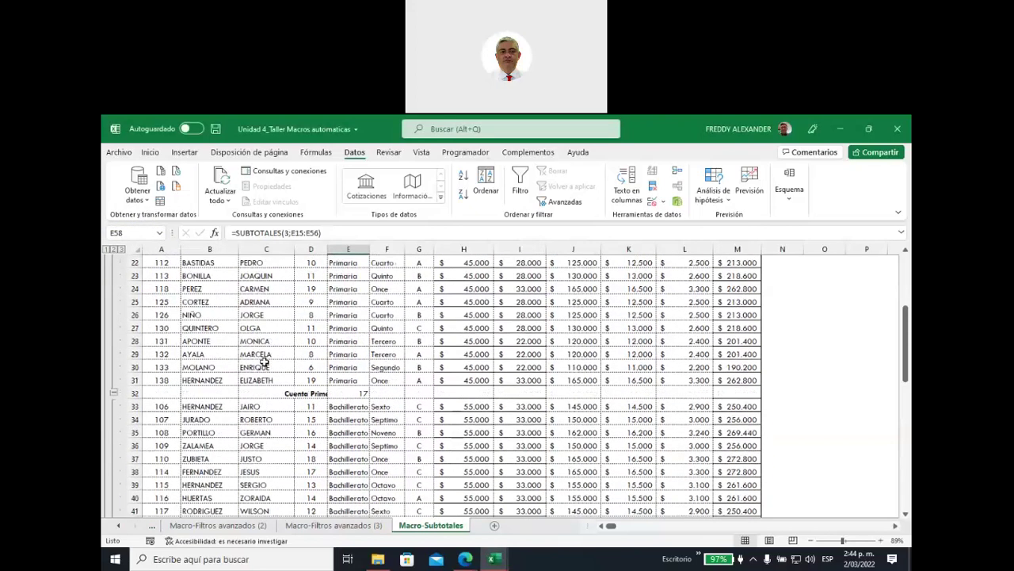
pyautogui.scroll(5, 264, 361)
pyautogui.scroll(-1, 264, 360)
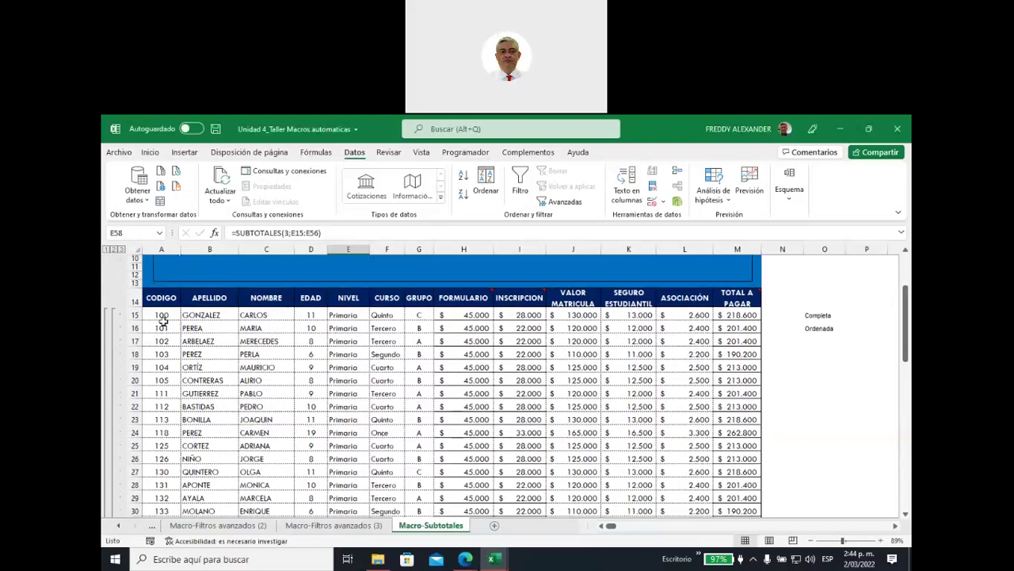
pyautogui.click(108, 249)
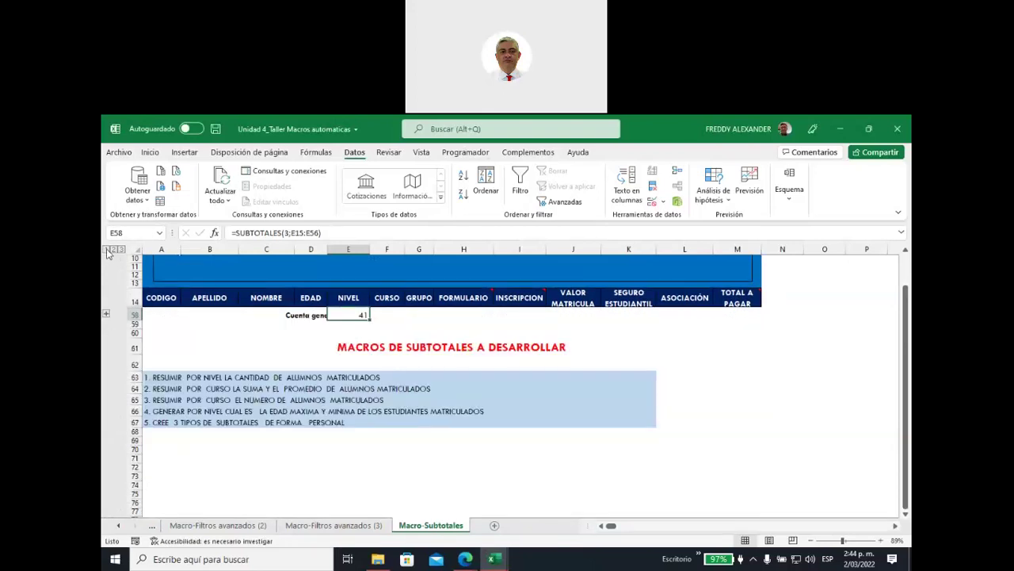
pyautogui.click(317, 315)
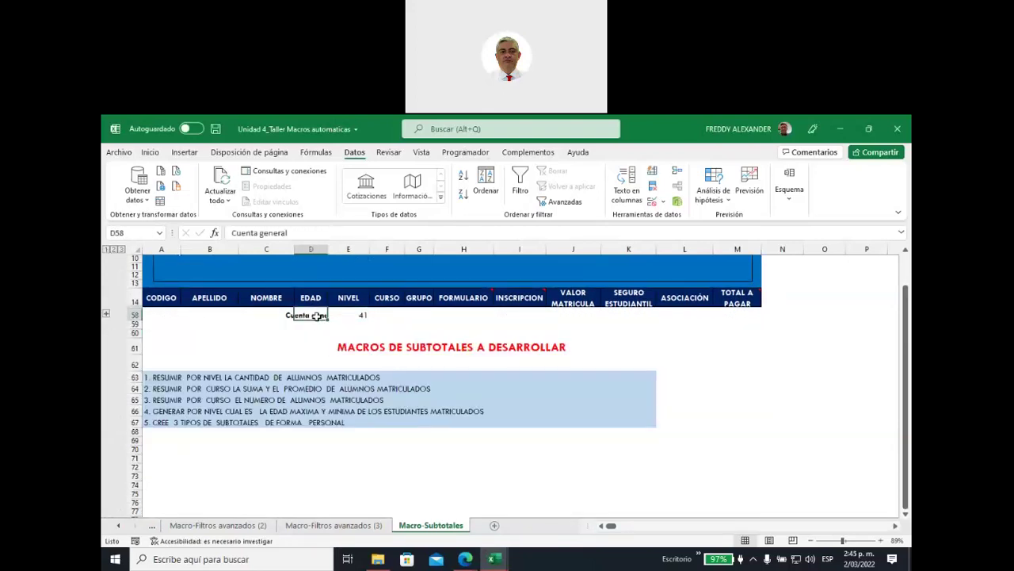
pyautogui.click(113, 250)
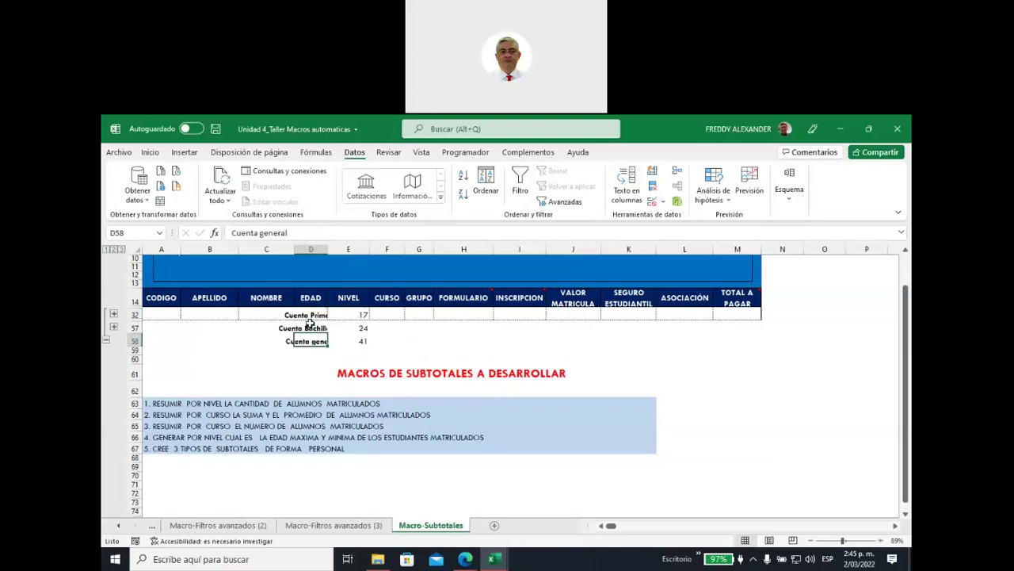
pyautogui.click(308, 315)
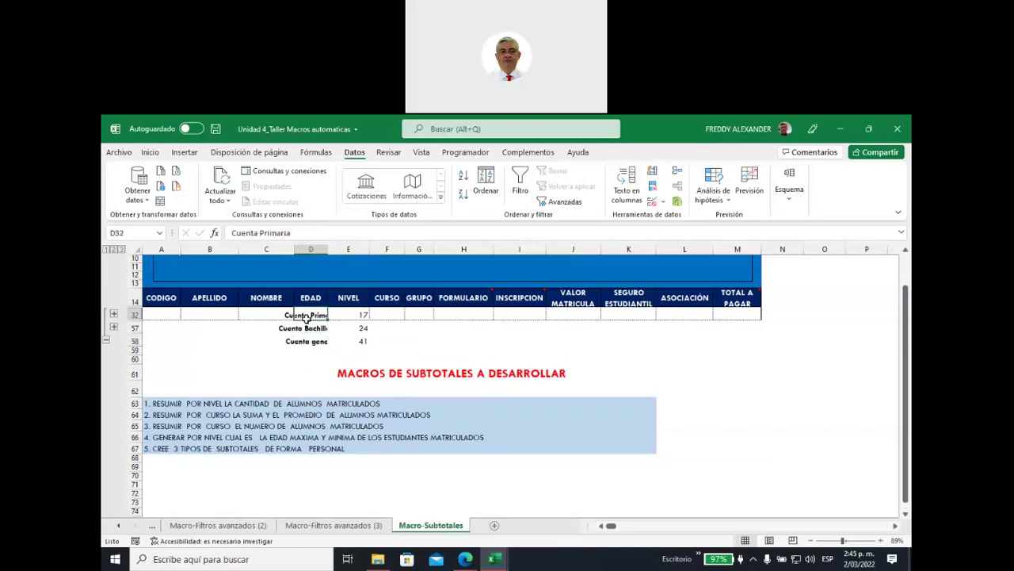
pyautogui.click(355, 315)
pyautogui.click(313, 327)
pyautogui.click(344, 326)
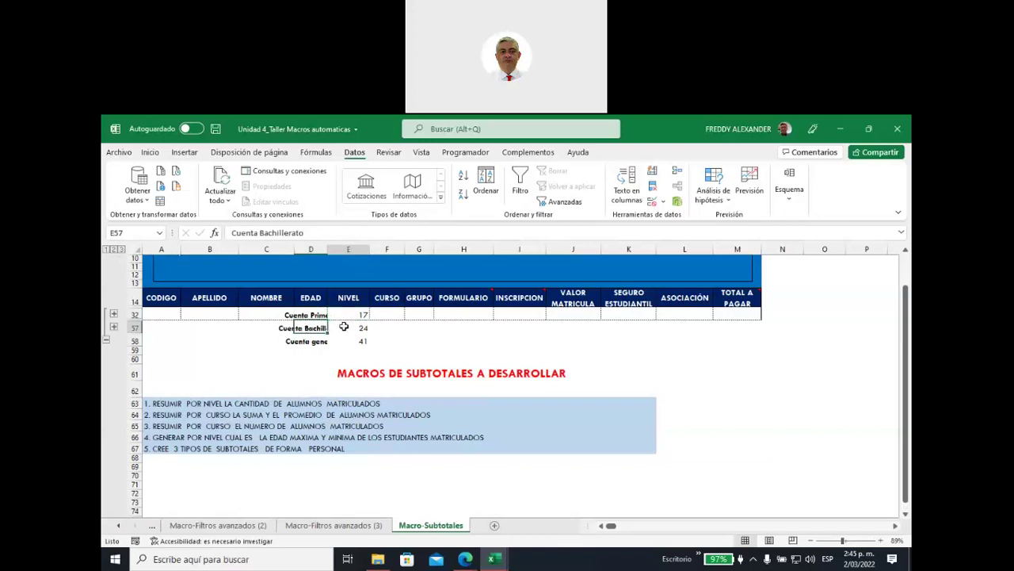
# Expand to every student row, then collapse back to the Primaria and Bachillerato count rows
pyautogui.click(121, 250)
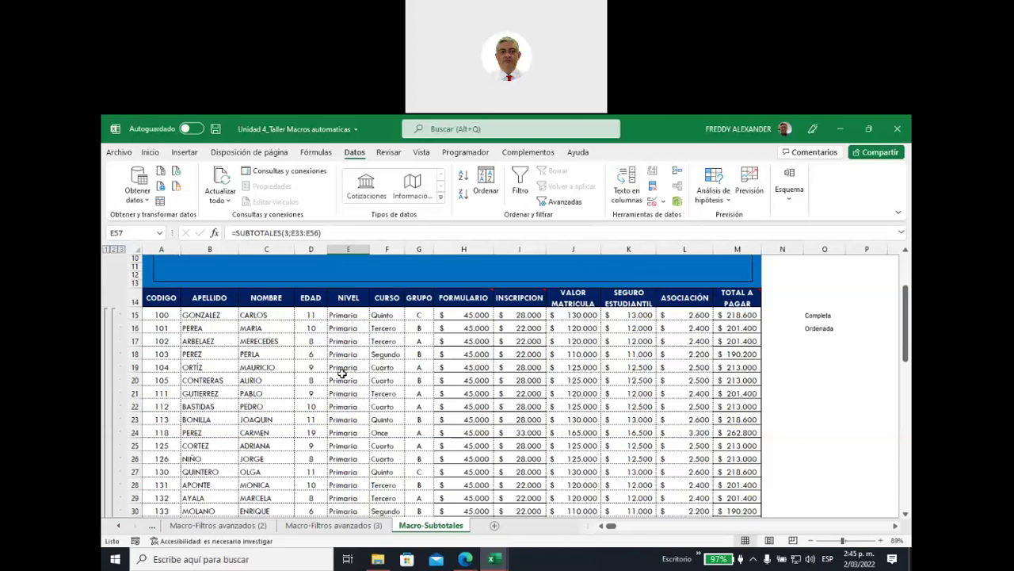
pyautogui.click(112, 248)
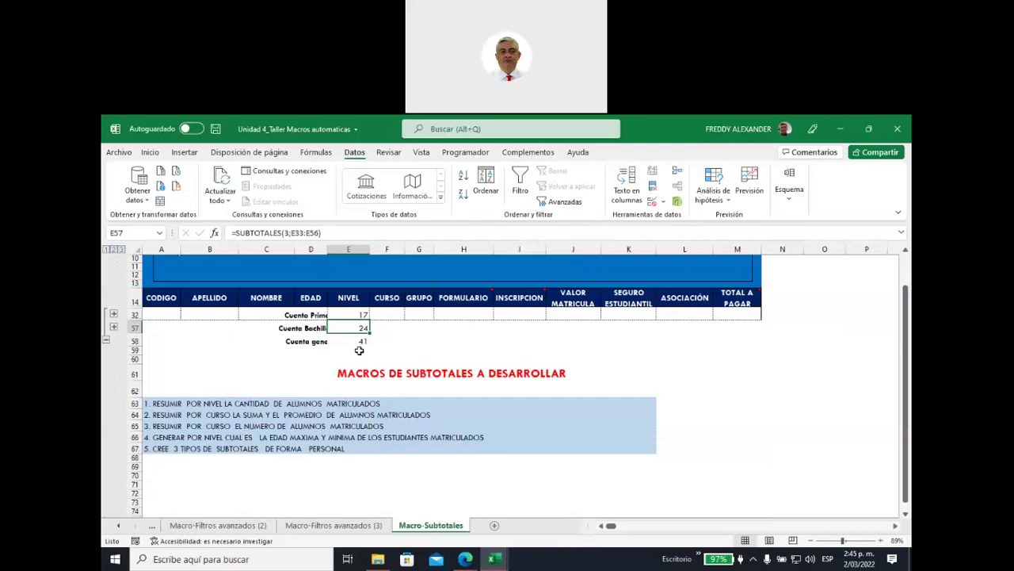
pyautogui.click(306, 315)
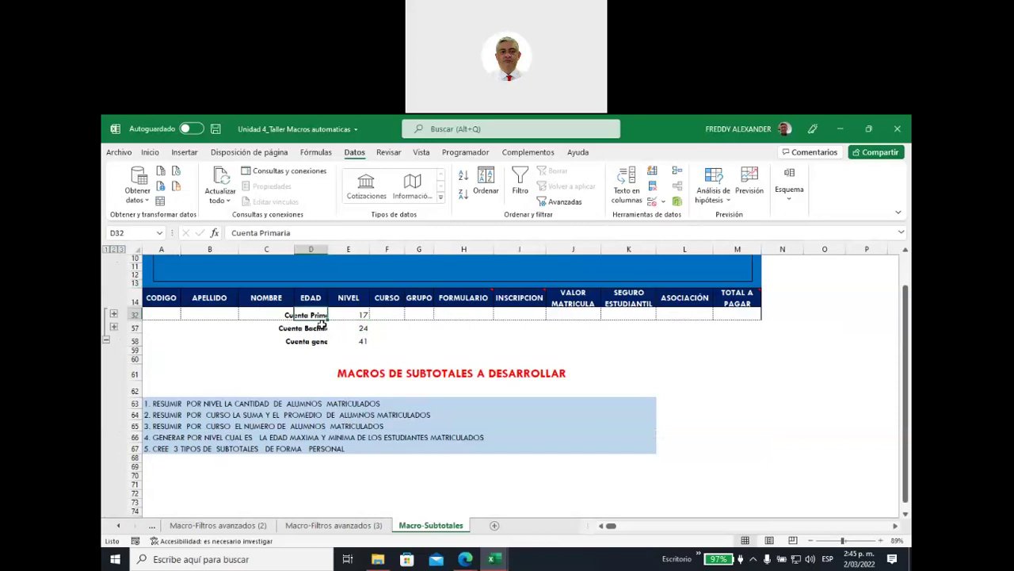
pyautogui.click(317, 328)
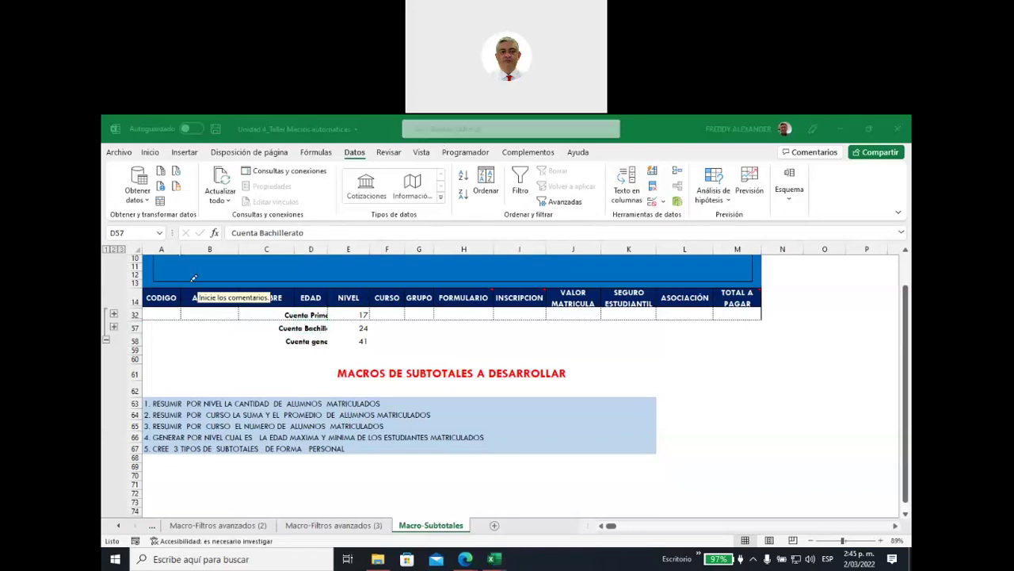
pyautogui.moveTo(212, 271)
pyautogui.mouseDown()
pyautogui.moveTo(184, 291)
pyautogui.moveTo(103, 297)
pyautogui.moveTo(123, 296)
pyautogui.moveTo(140, 332)
pyautogui.moveTo(101, 370)
pyautogui.mouseUp()
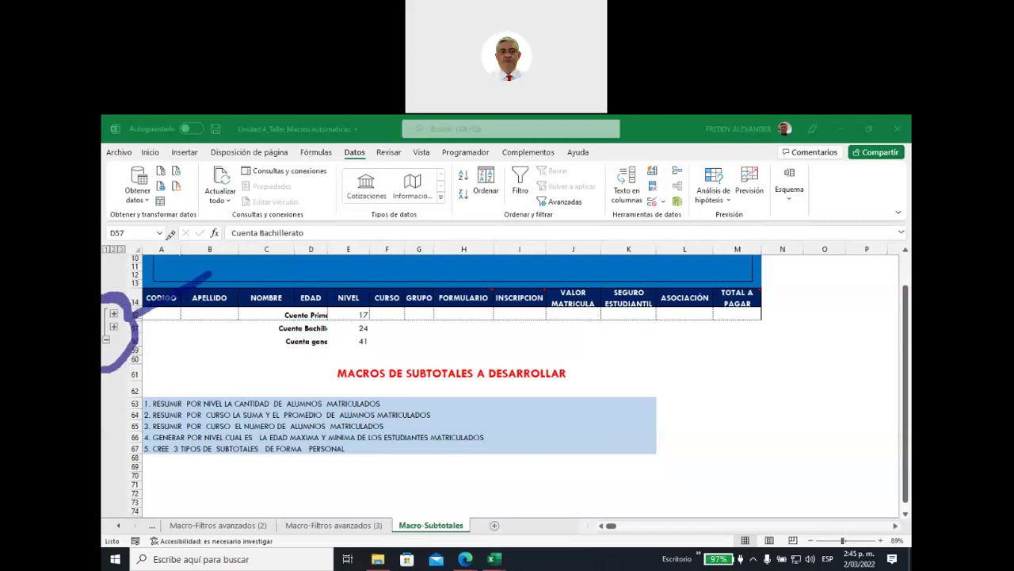
pyautogui.press('Escape')
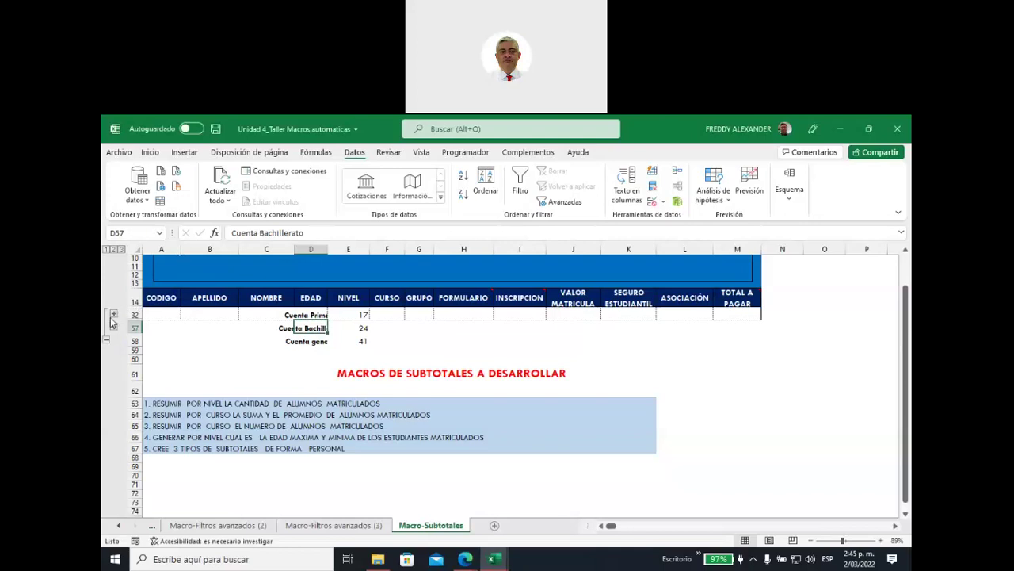
pyautogui.click(114, 315)
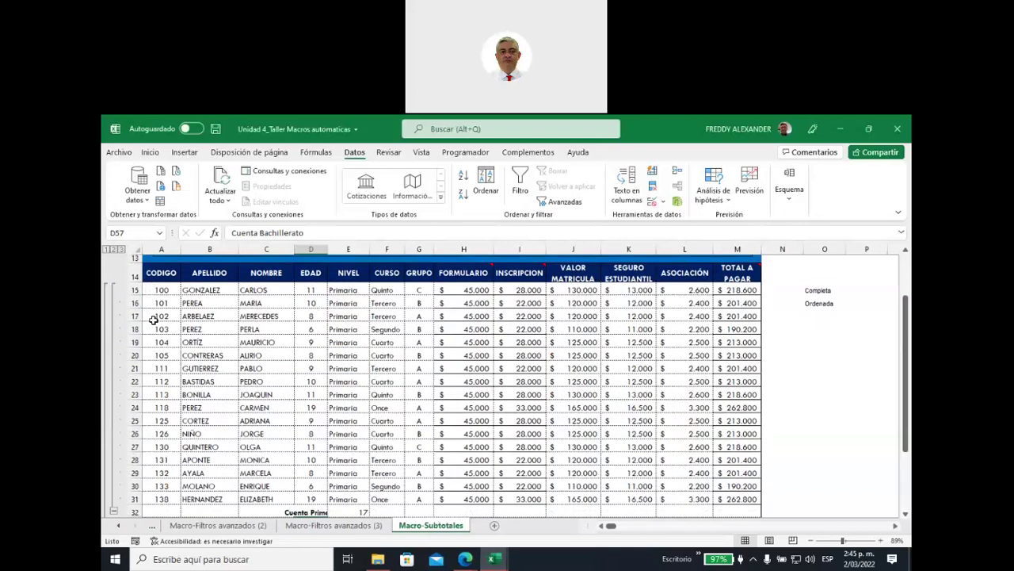
pyautogui.moveTo(339, 290); pyautogui.dragTo(341, 497)
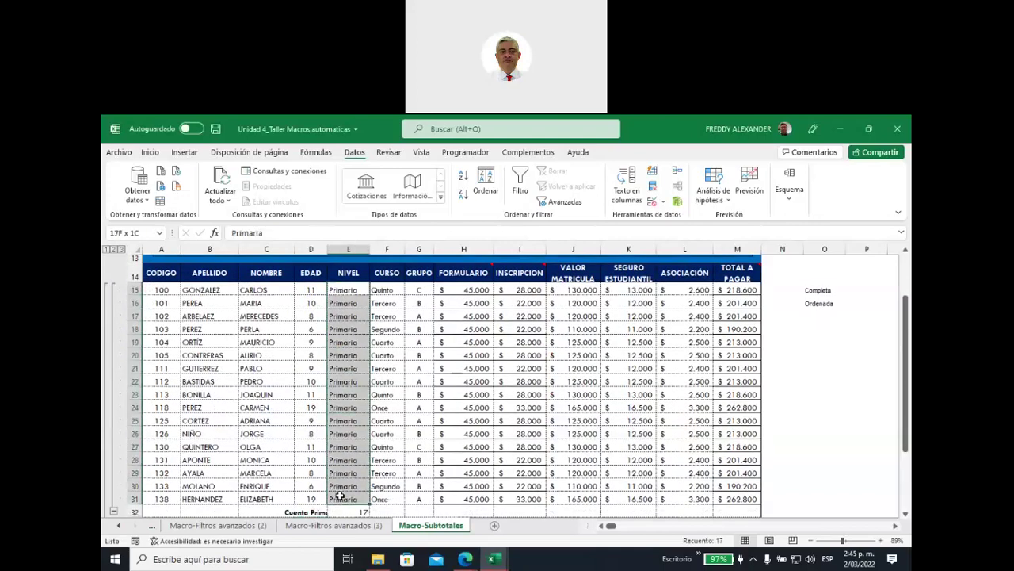
pyautogui.scroll(-1, 389, 439)
pyautogui.scroll(-2, 389, 440)
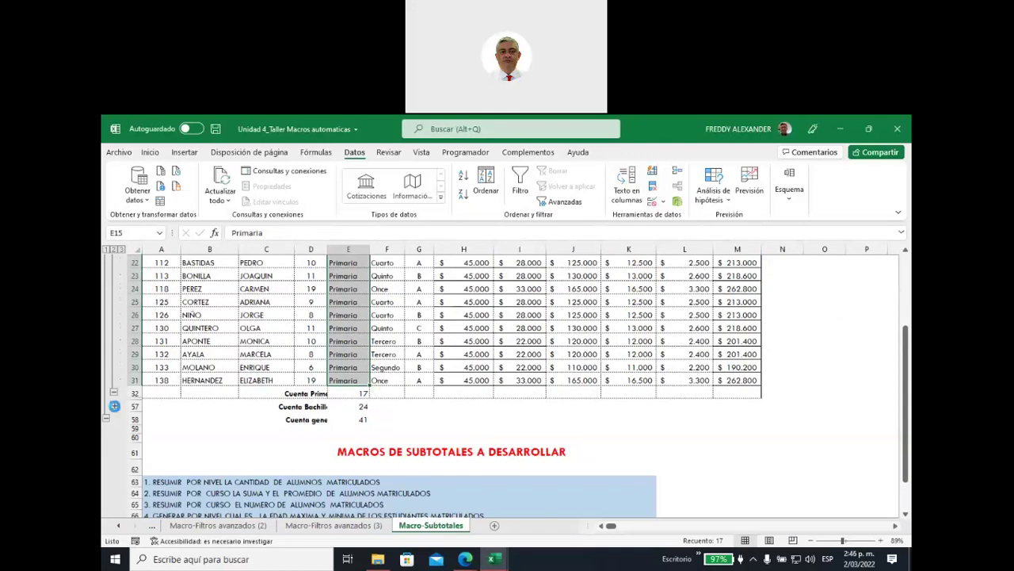
pyautogui.click(113, 406)
pyautogui.scroll(-5, 357, 349)
pyautogui.scroll(2, 357, 349)
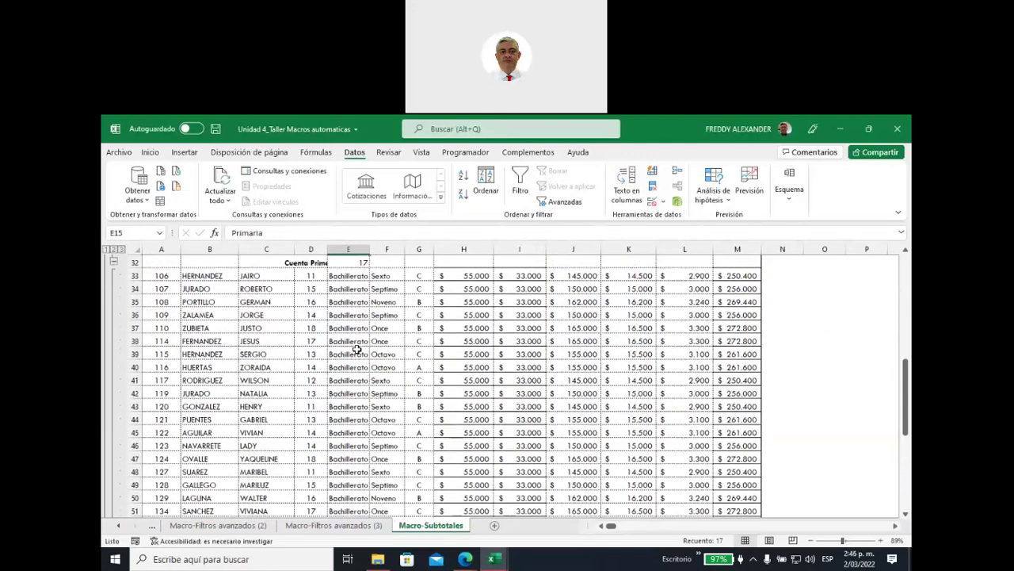
pyautogui.moveTo(349, 276); pyautogui.dragTo(349, 510)
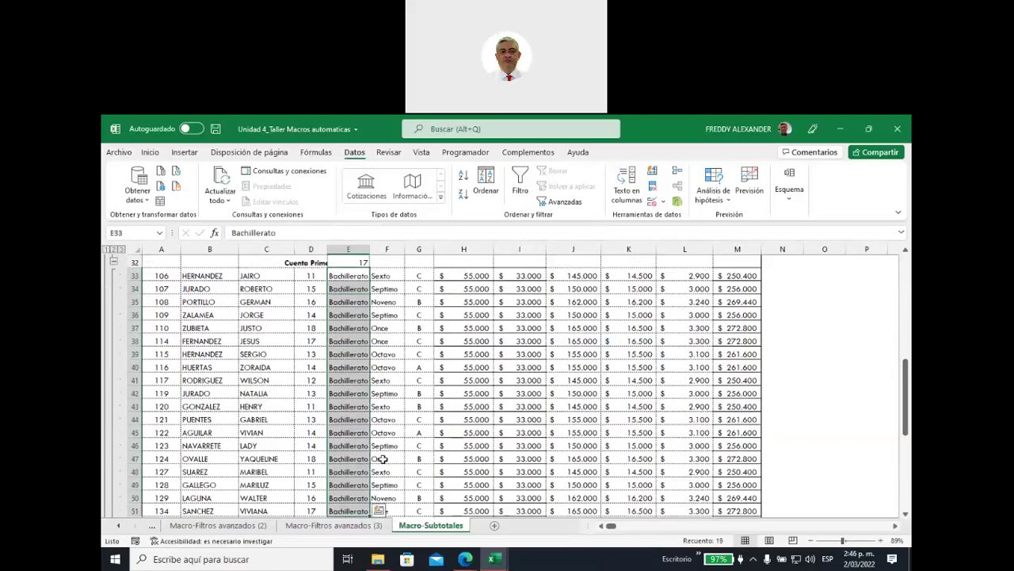
pyautogui.scroll(-3, 382, 458)
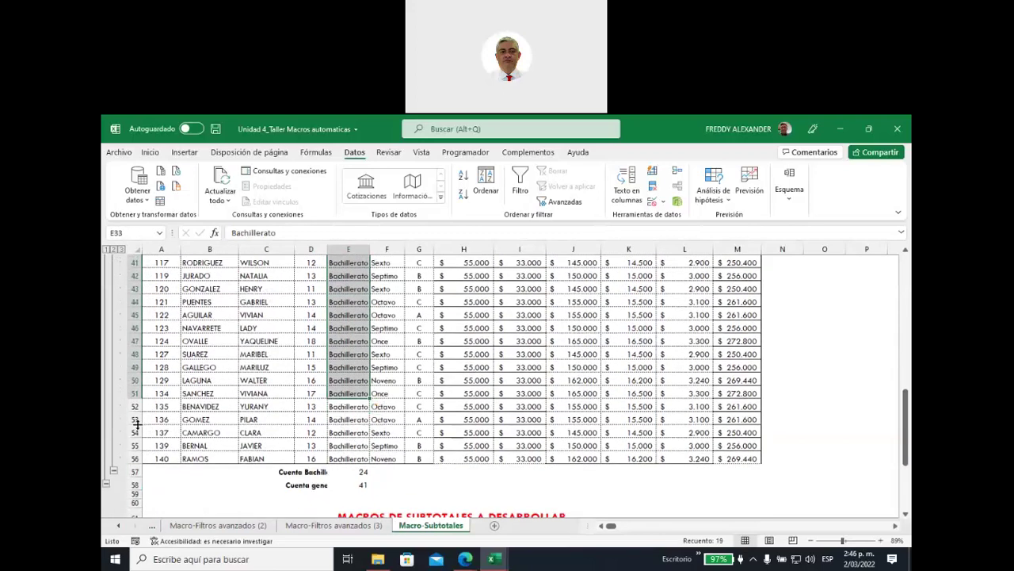
pyautogui.click(113, 250)
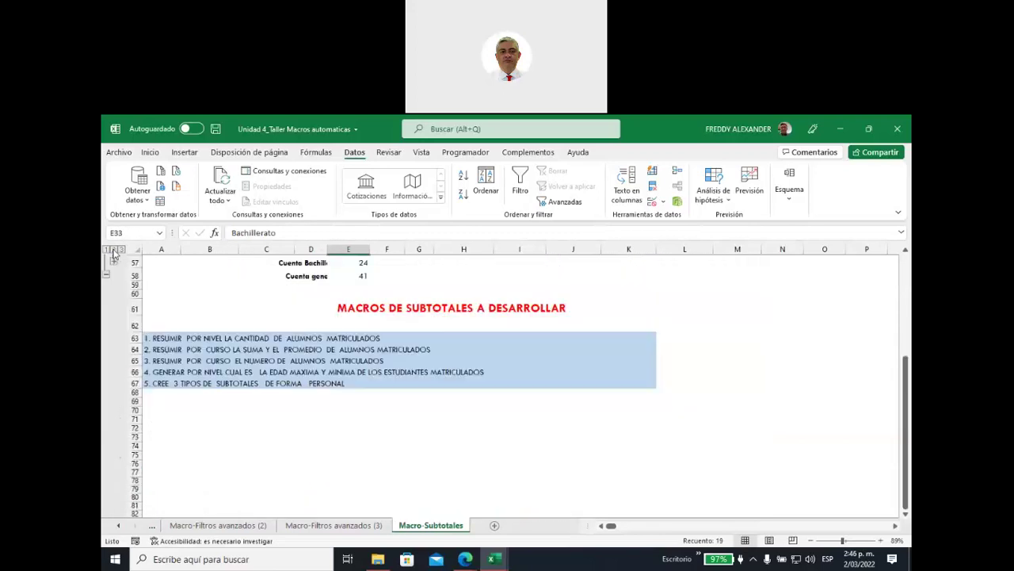
pyautogui.scroll(1, 240, 299)
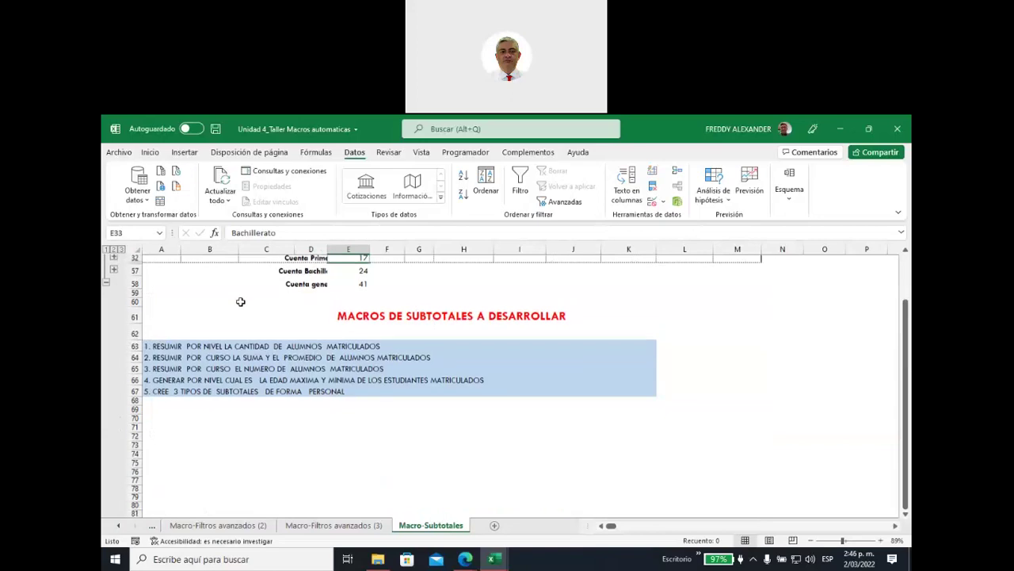
pyautogui.click(172, 352)
pyautogui.moveTo(171, 352); pyautogui.dragTo(230, 351)
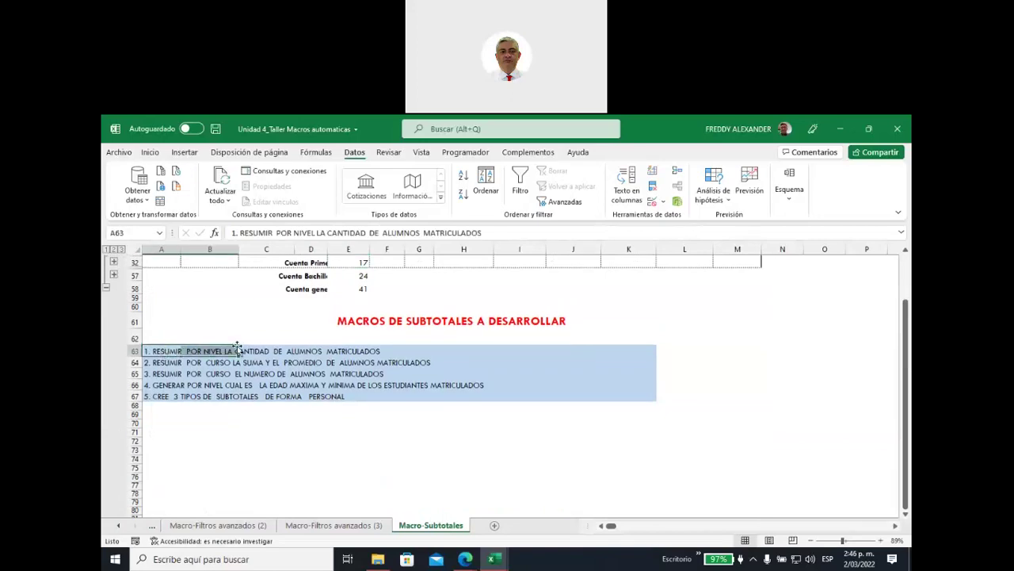
pyautogui.click(315, 262)
pyautogui.click(317, 278)
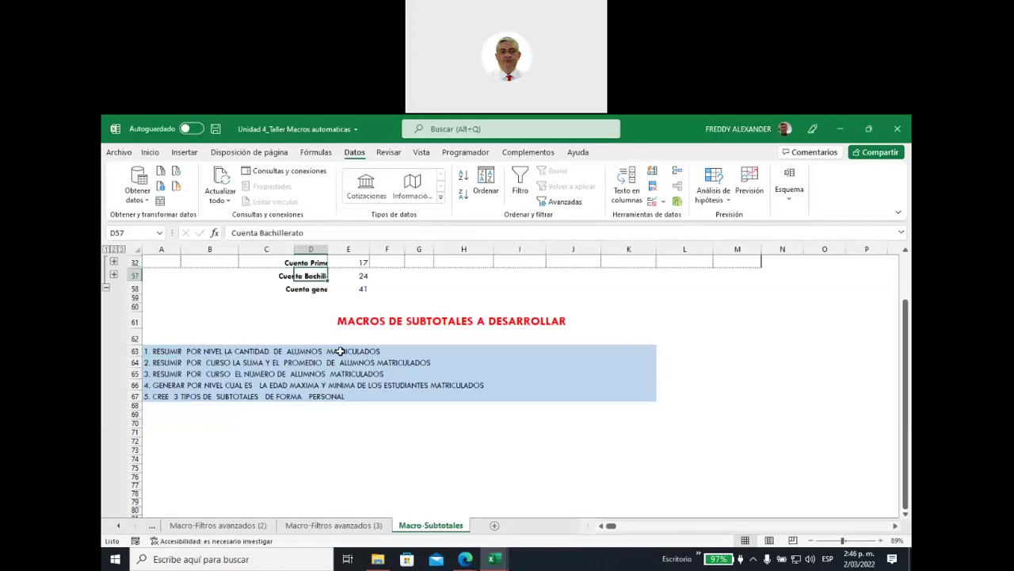
pyautogui.scroll(1, 342, 343)
pyautogui.click(352, 293)
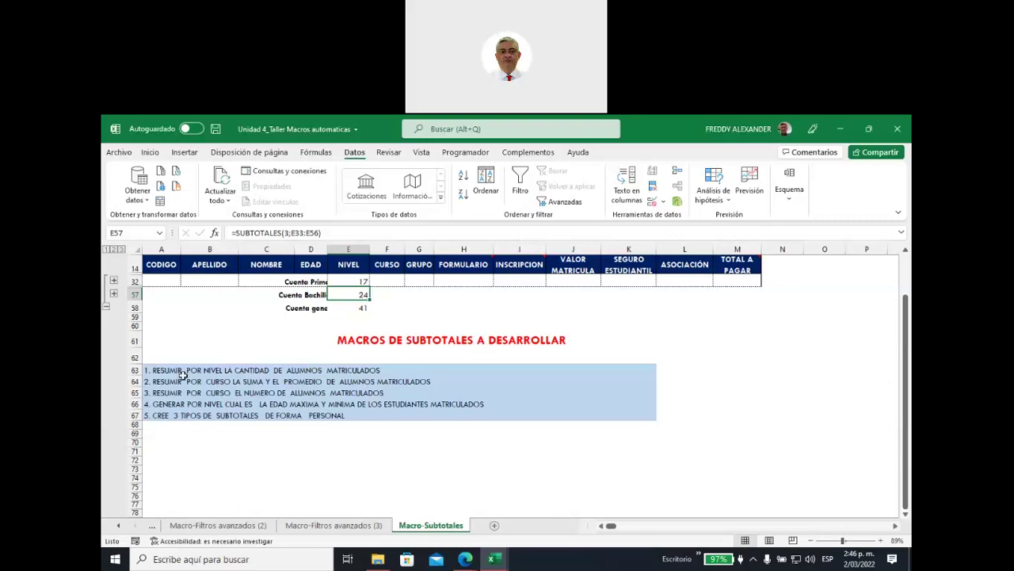
pyautogui.moveTo(168, 370); pyautogui.dragTo(394, 368)
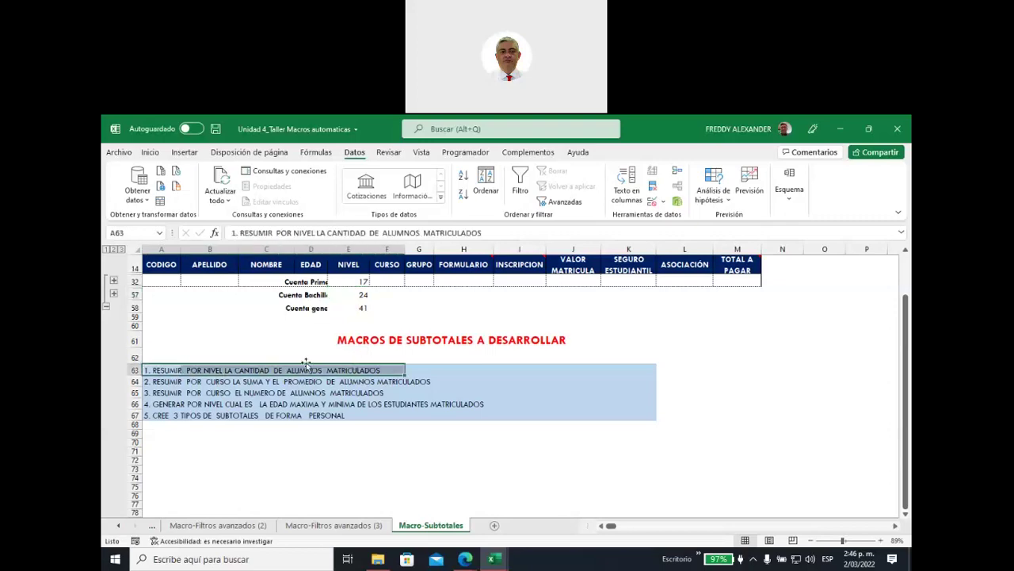
pyautogui.scroll(3, 294, 353)
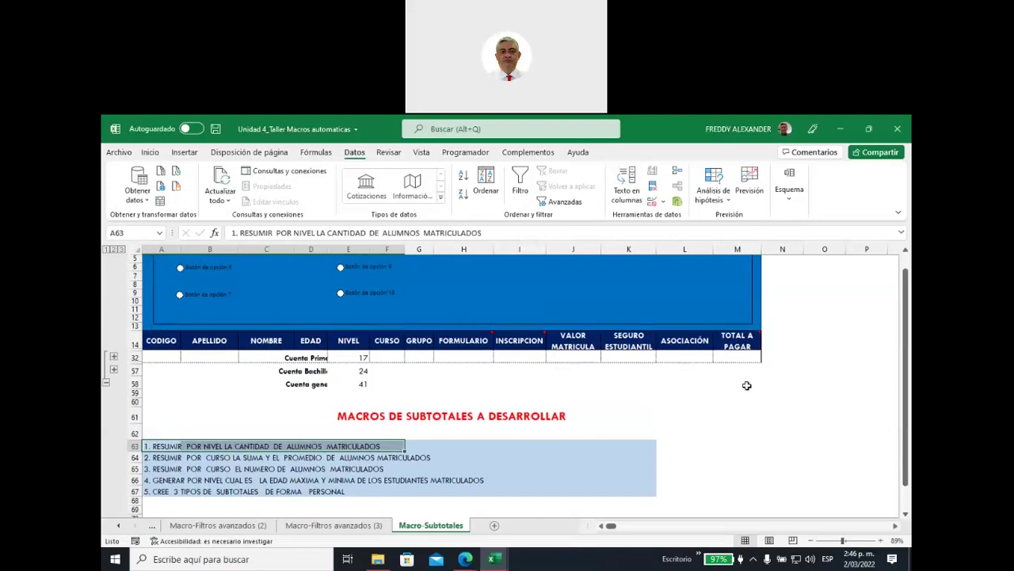
# Select A14:M58 and remove every subtotal with Quitar todos in the Subtotal dialog
pyautogui.moveTo(755, 384); pyautogui.dragTo(270, 383)
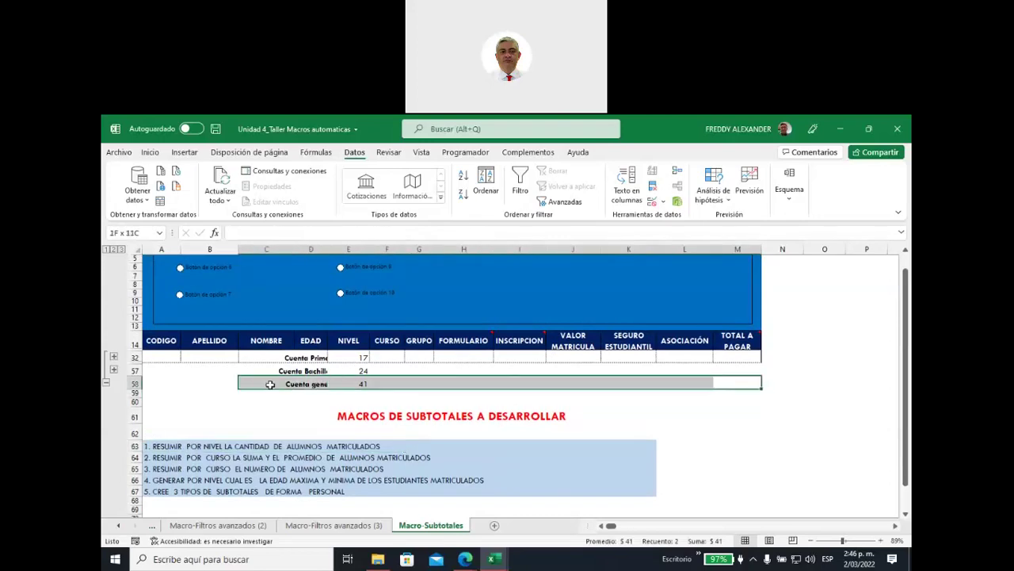
pyautogui.moveTo(271, 384); pyautogui.dragTo(164, 372)
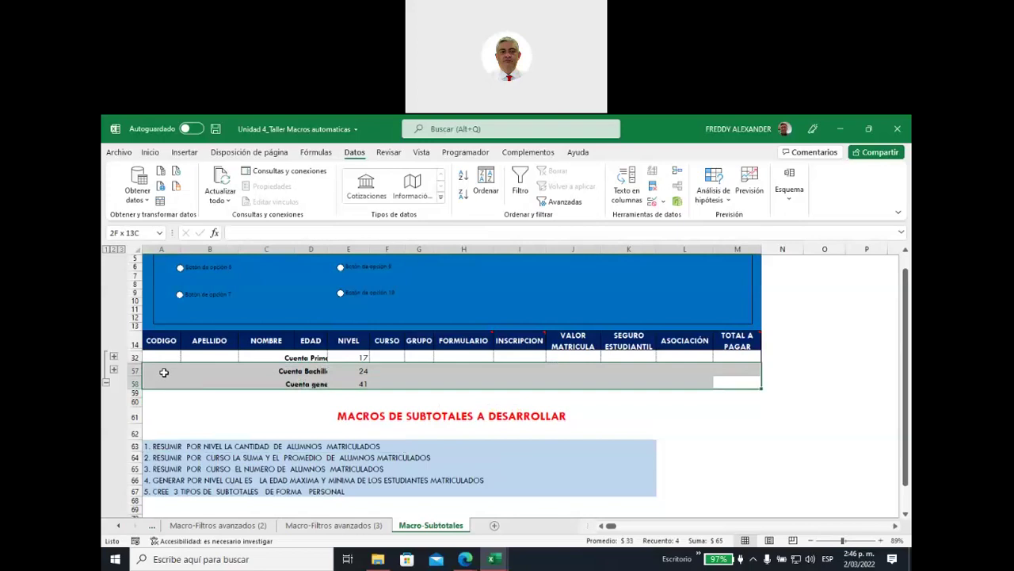
pyautogui.moveTo(164, 372); pyautogui.dragTo(162, 341)
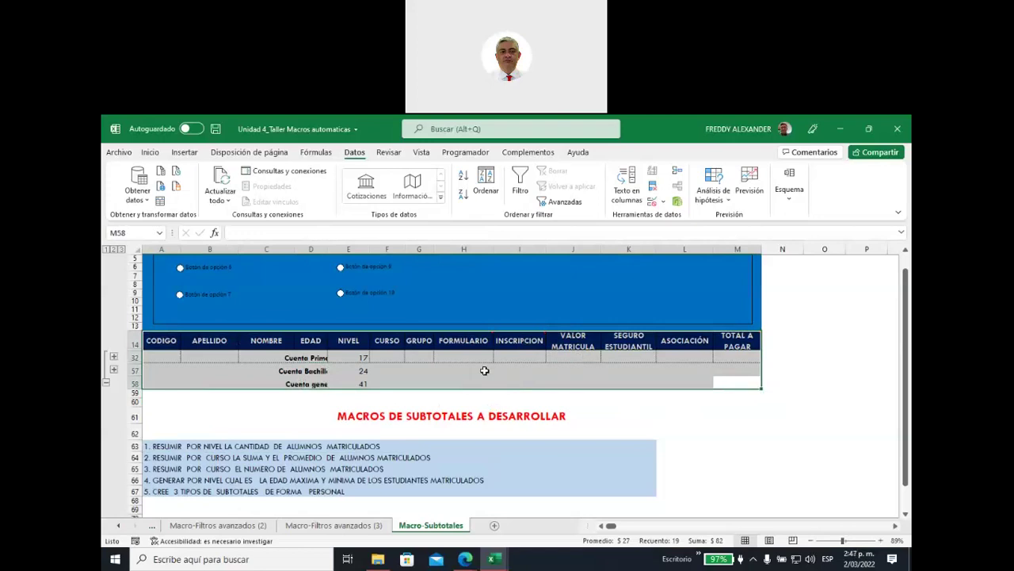
pyautogui.click(793, 198)
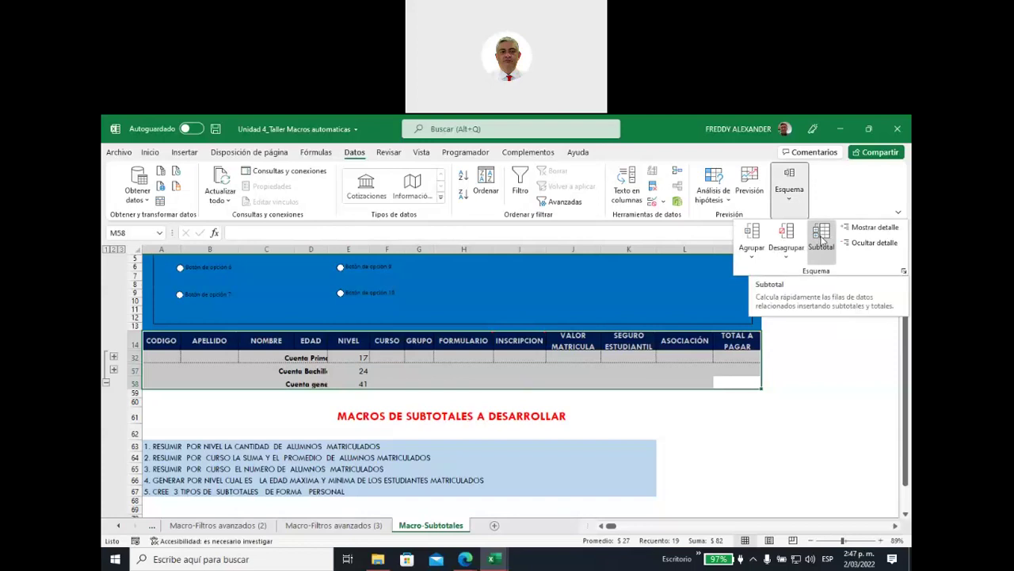
pyautogui.click(822, 238)
pyautogui.moveTo(469, 281); pyautogui.dragTo(600, 216)
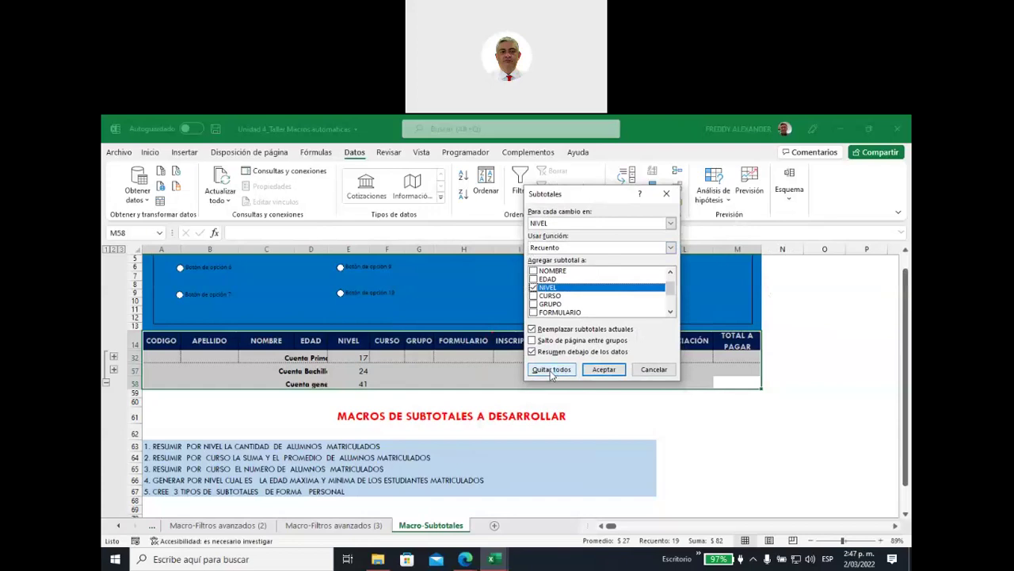
pyautogui.click(552, 370)
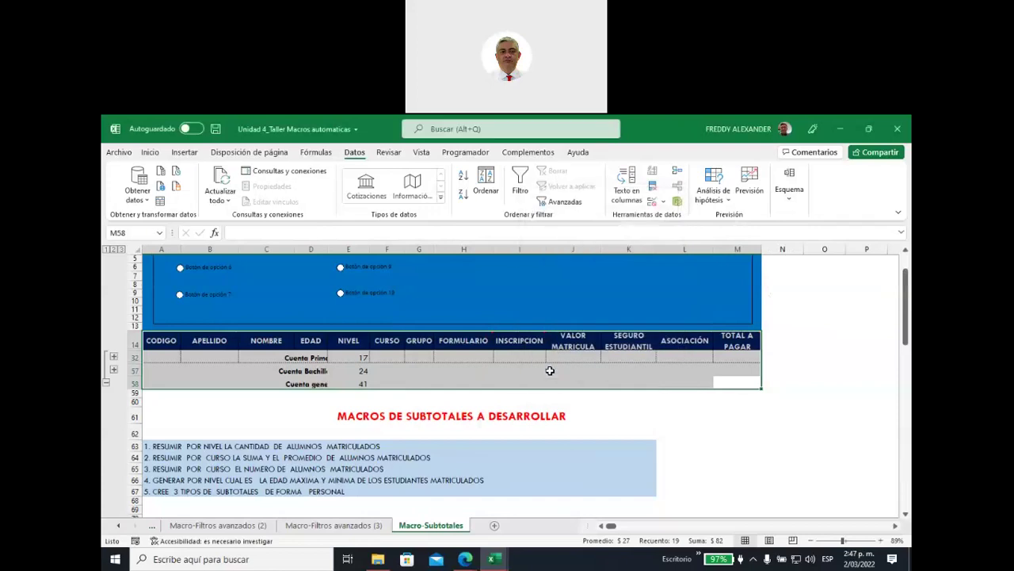
pyautogui.scroll(-1, 261, 349)
pyautogui.scroll(-1, 261, 342)
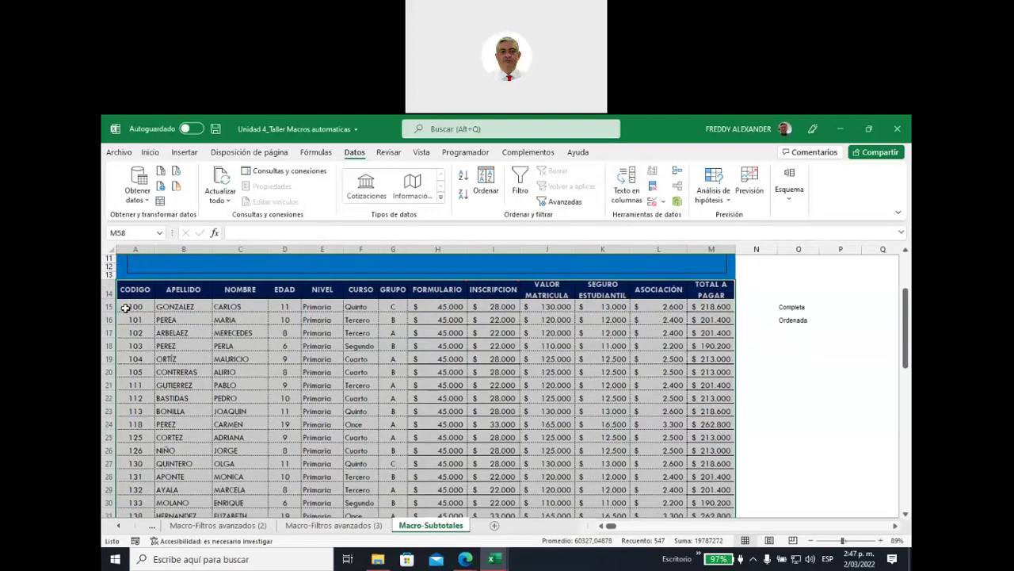
pyautogui.moveTo(131, 307)
pyautogui.mouseDown()
pyautogui.moveTo(642, 440)
pyautogui.moveTo(623, 438)
pyautogui.mouseUp()
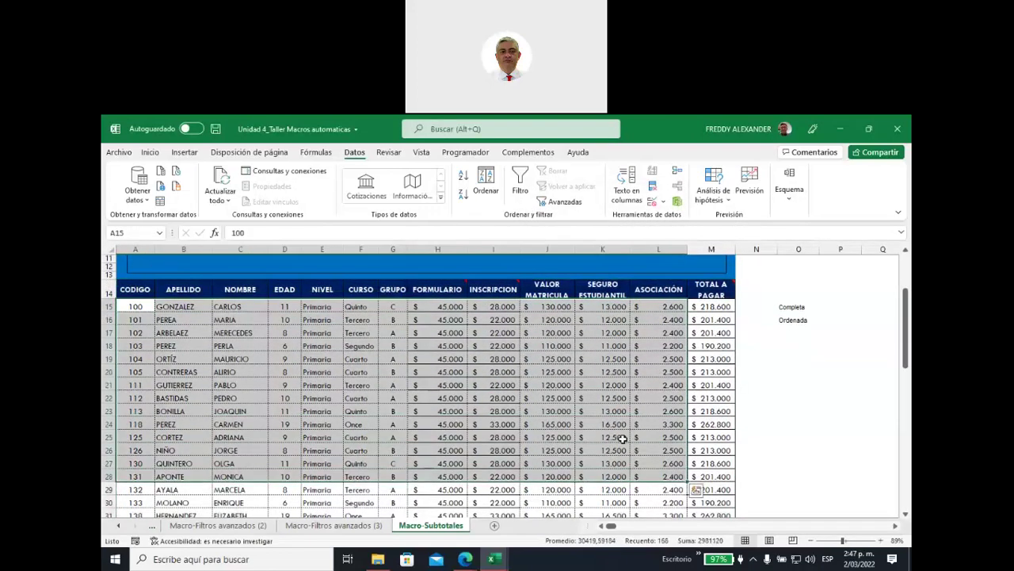
pyautogui.scroll(-5, 602, 439)
pyautogui.scroll(-3, 530, 437)
pyautogui.scroll(-2, 356, 412)
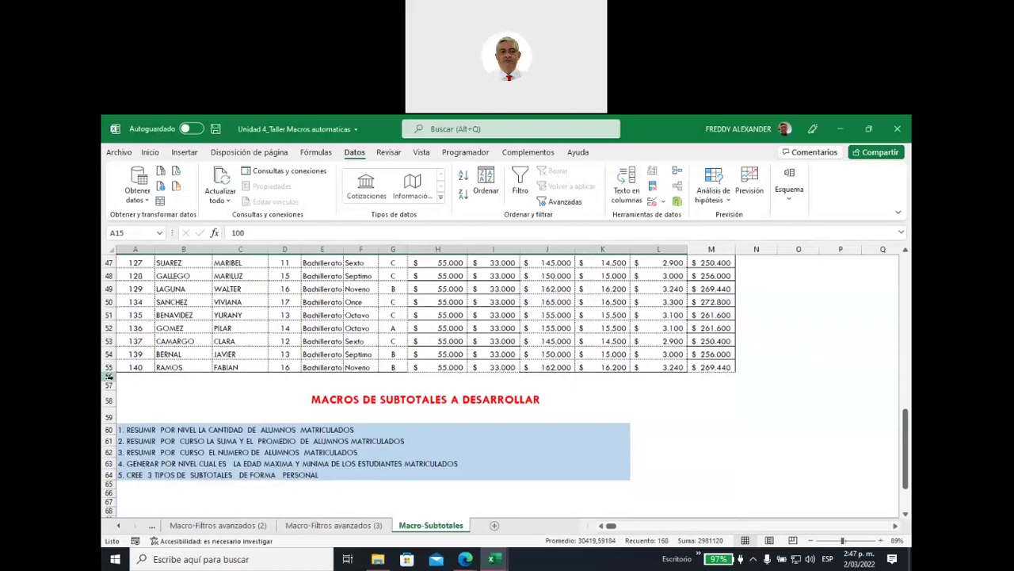
pyautogui.moveTo(132, 380); pyautogui.dragTo(733, 386)
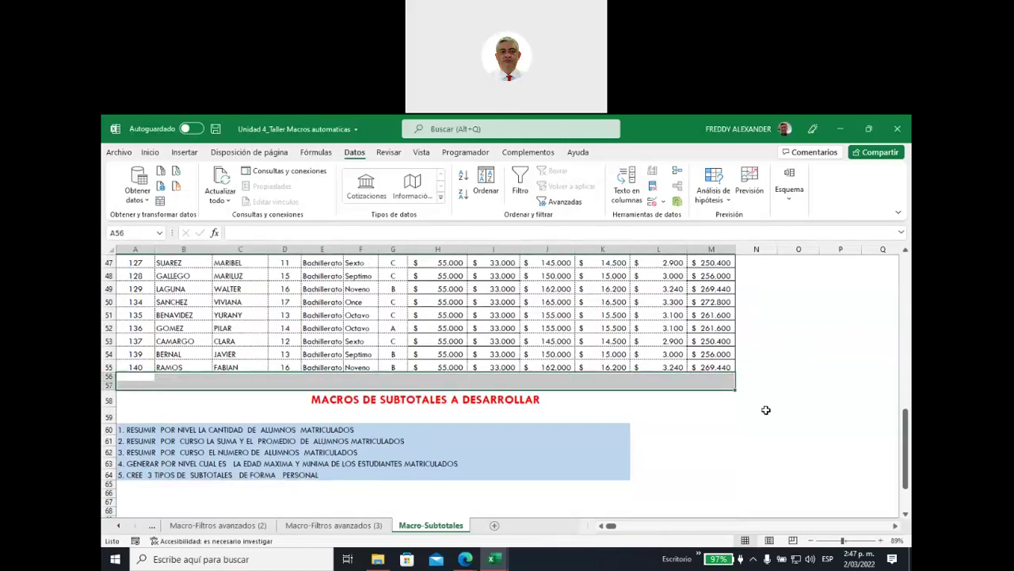
pyautogui.click(726, 431)
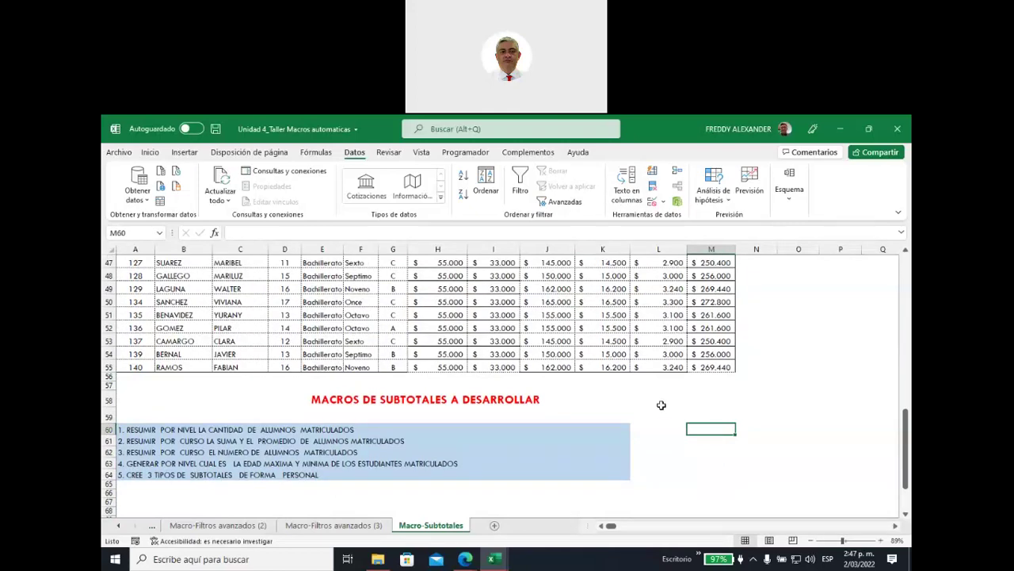
pyautogui.scroll(3, 661, 405)
pyautogui.scroll(2, 662, 405)
pyautogui.scroll(2, 662, 405)
pyautogui.scroll(1, 661, 405)
pyautogui.scroll(1, 662, 405)
pyautogui.scroll(5, 662, 405)
pyautogui.scroll(1, 662, 406)
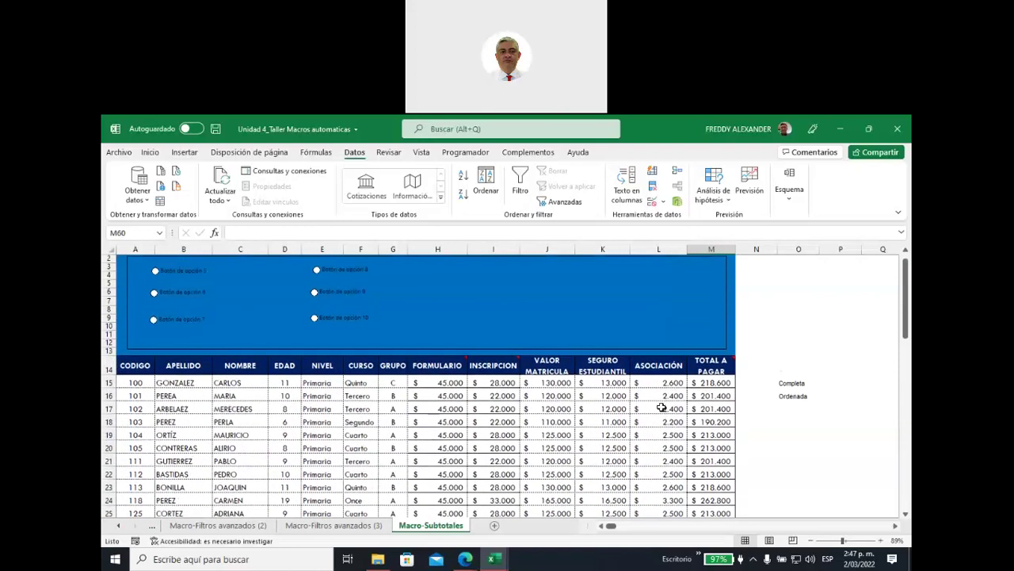
# Enter the notes '1ordenar nivel', 'seleccionar' and 'subtotal' in cells O19 to O21
pyautogui.click(787, 432)
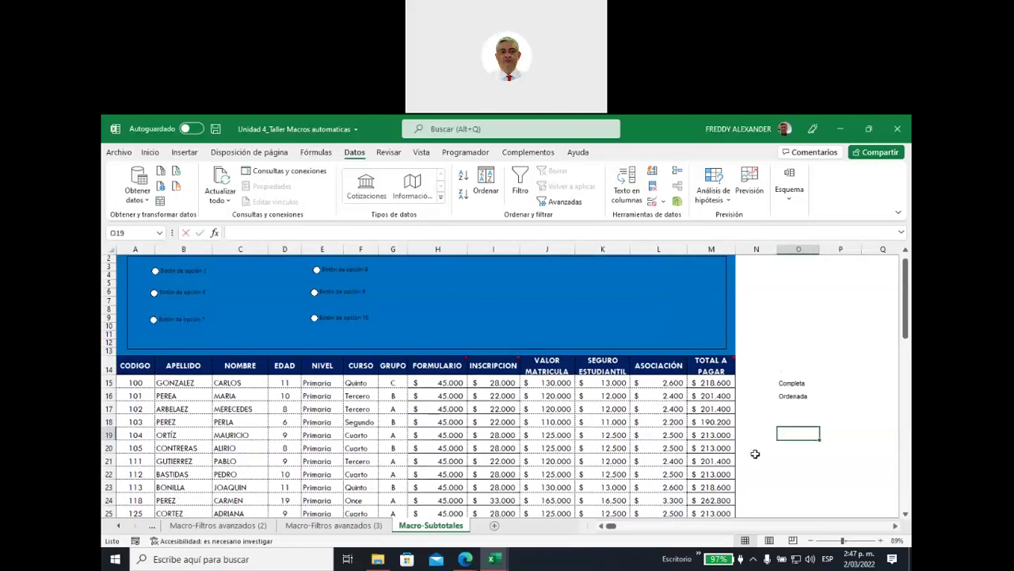
pyautogui.write('1ordenar')
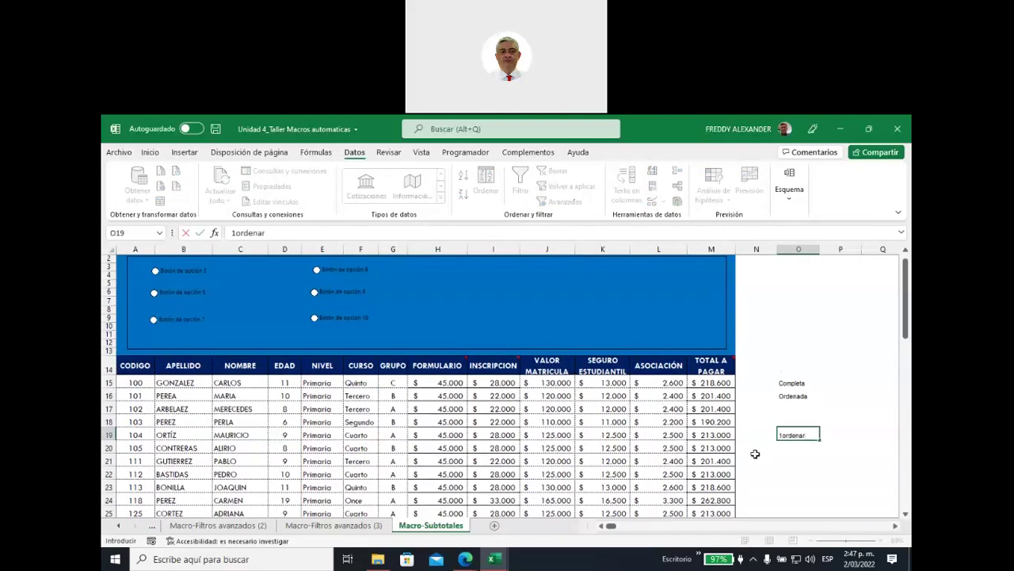
pyautogui.write(' nivel')
pyautogui.press('Return')
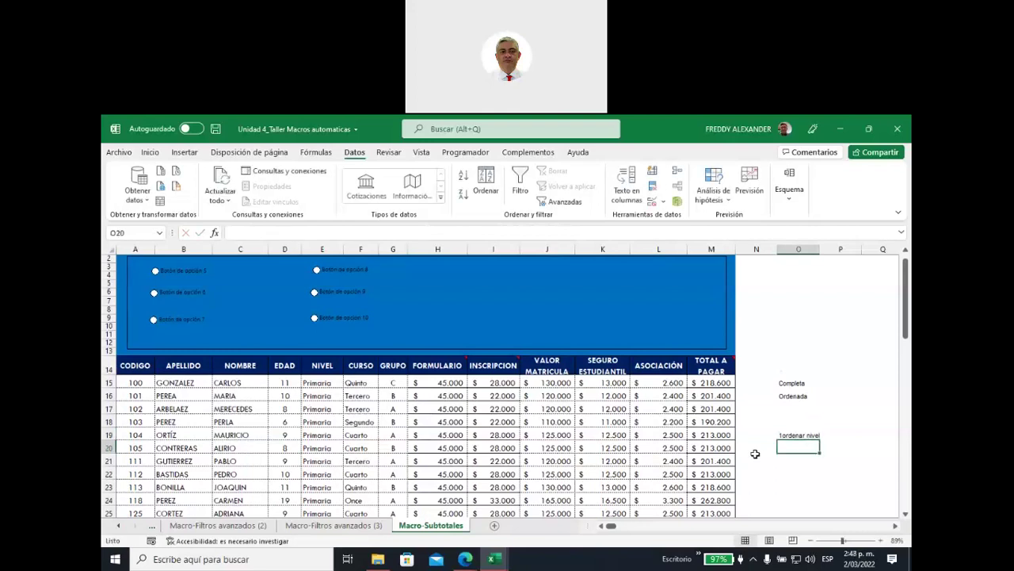
pyautogui.write('seleccionar')
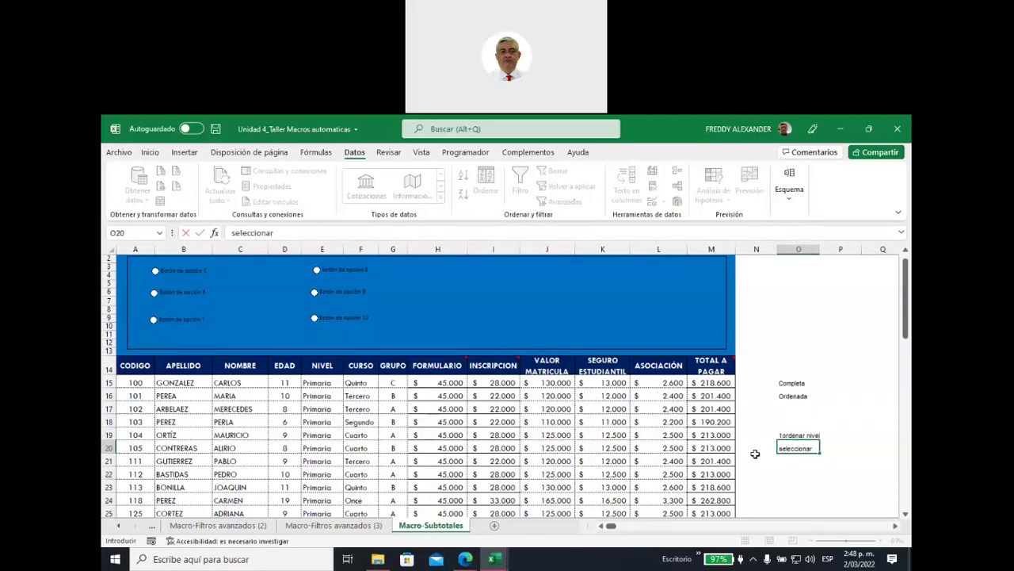
pyautogui.press('Return')
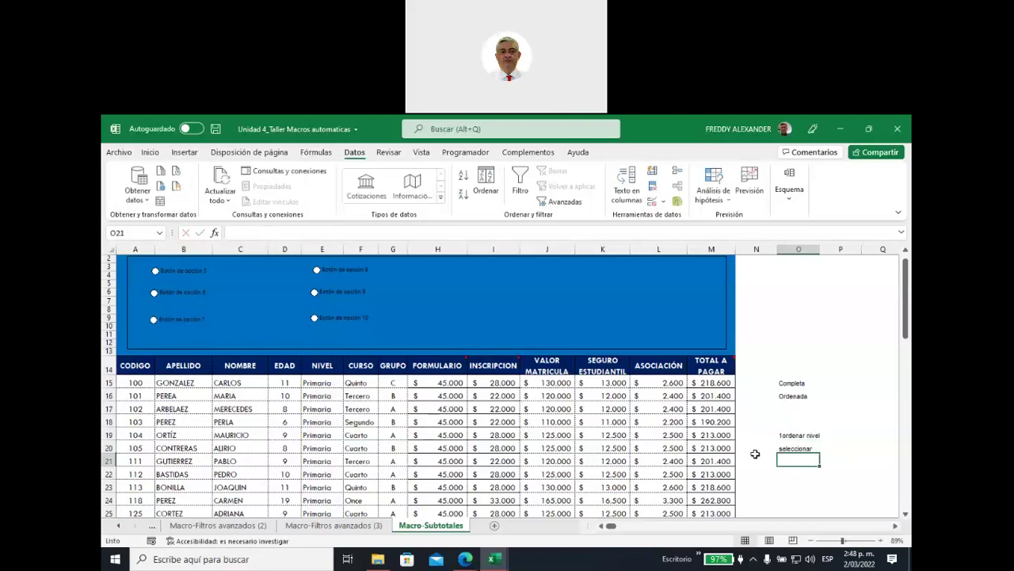
pyautogui.write('subtotal')
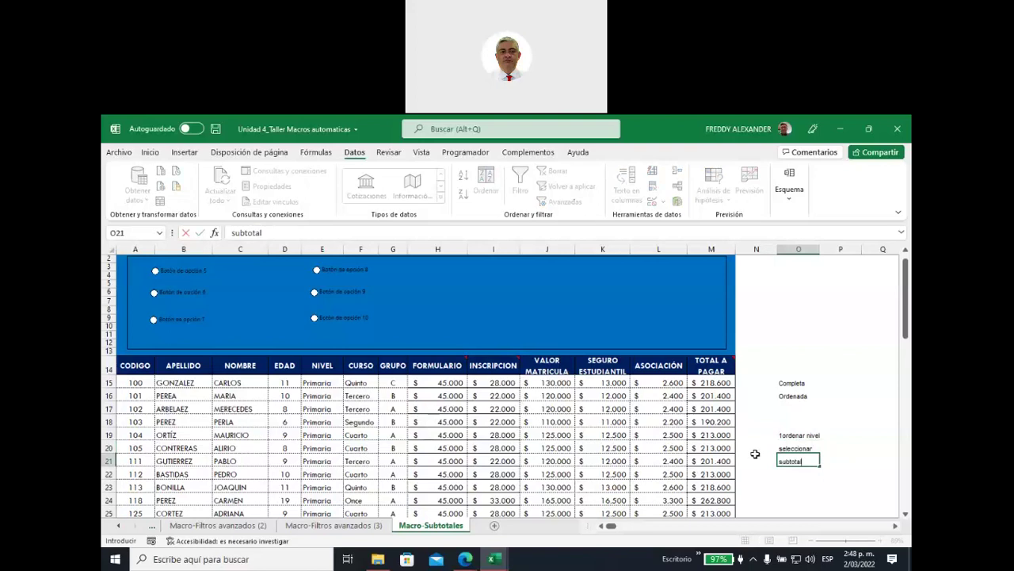
pyautogui.click(747, 367)
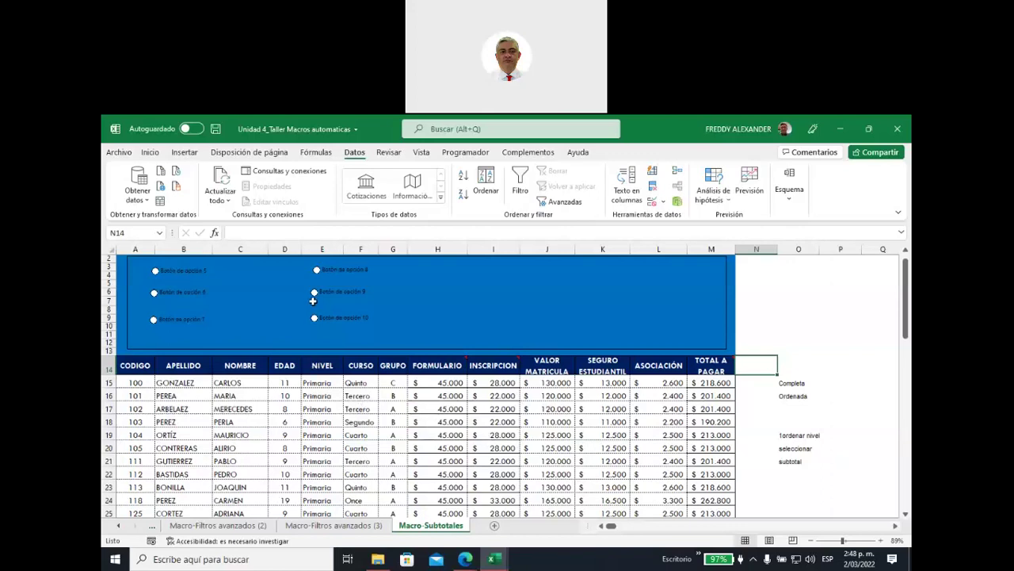
pyautogui.click(466, 154)
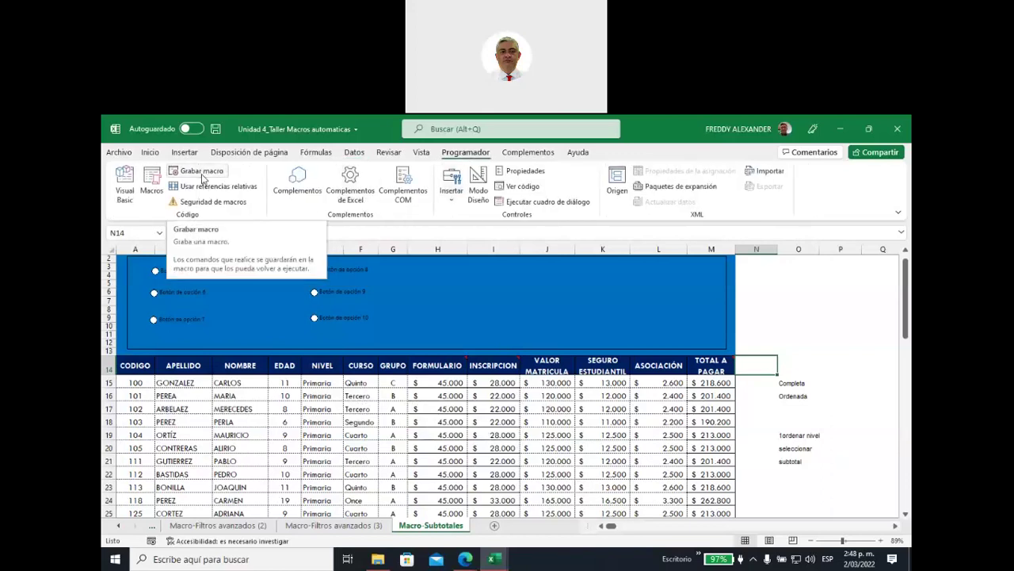
# Begin recording macro Nivelsubtotal with description 'Total de alumnos matriculados por nivel'
pyautogui.click(201, 172)
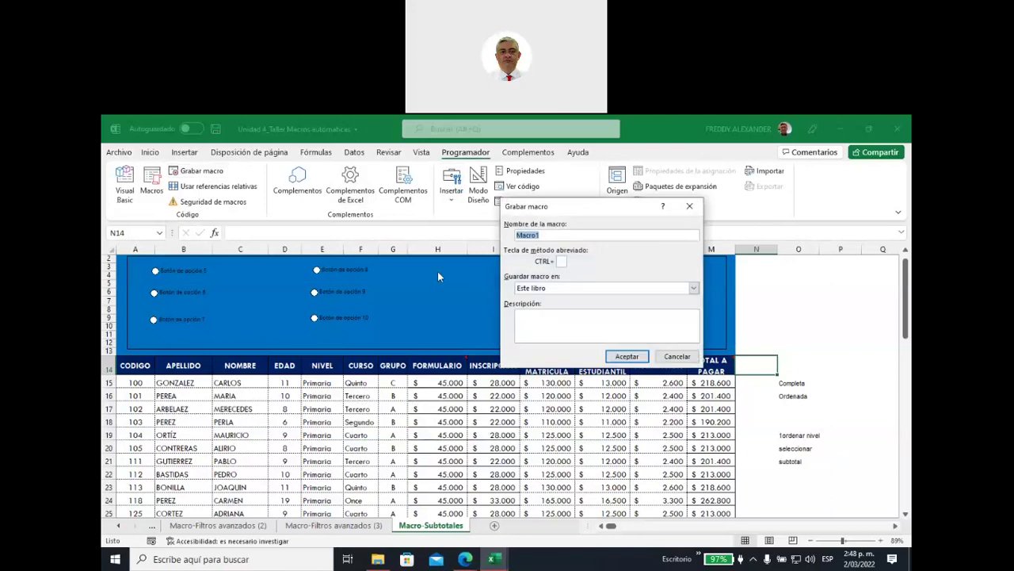
pyautogui.write('Nivel')
pyautogui.write('subtotal')
pyautogui.press('Tab')
pyautogui.press('Tab')
pyautogui.press('Tab')
pyautogui.write('Tto')
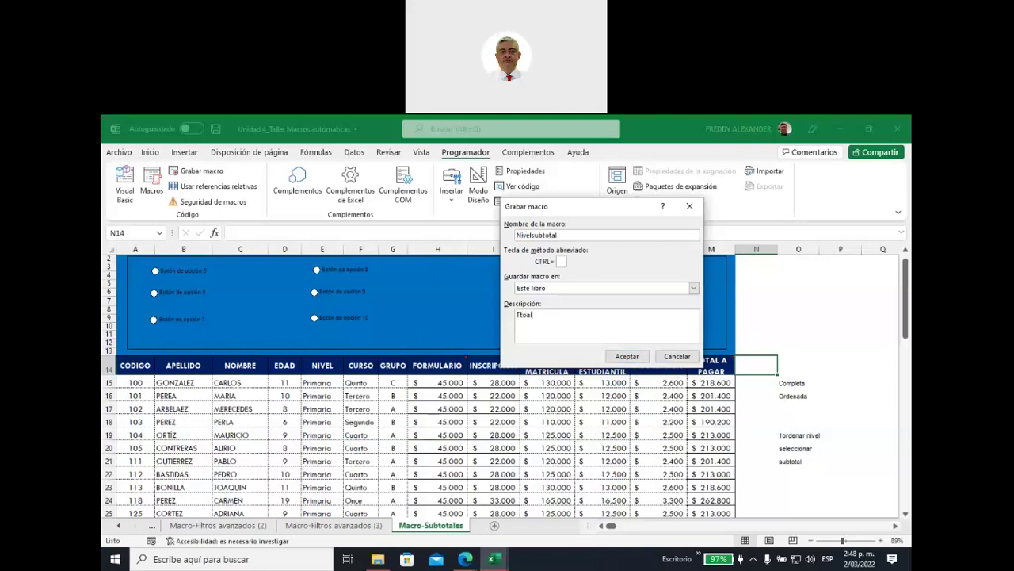
pyautogui.press('BackSpace')
pyautogui.press('BackSpace')
pyautogui.write('otal de alumnos matriculados ')
pyautogui.write('por nivel')
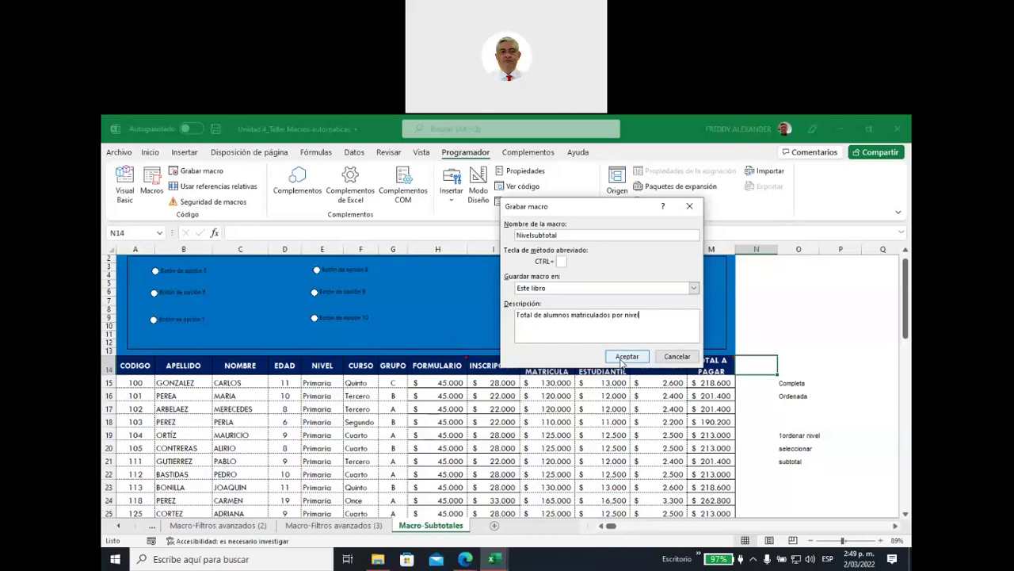
pyautogui.click(625, 358)
pyautogui.click(324, 386)
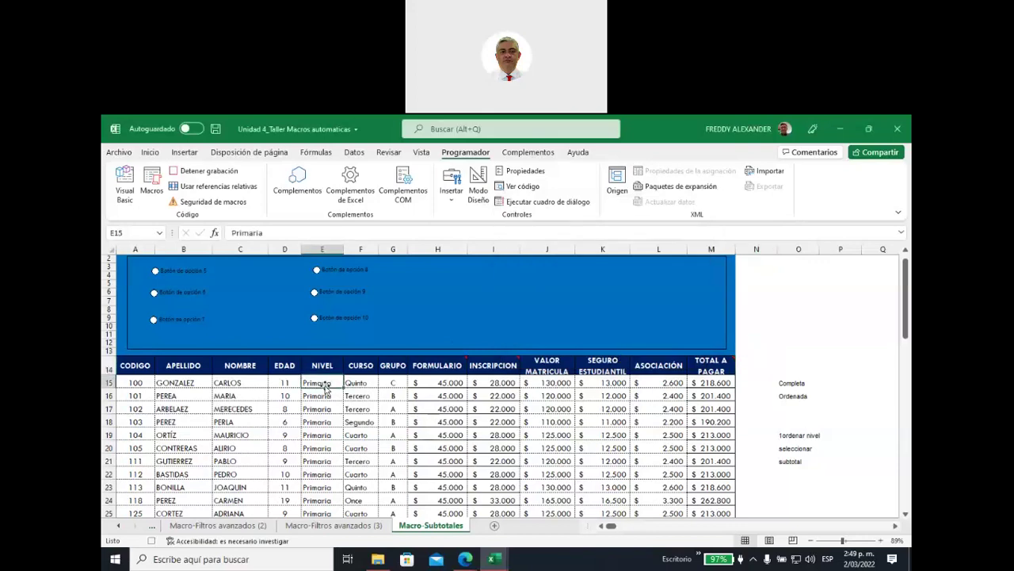
# Sort the student table by NIVEL from Z to A and select the whole table
pyautogui.click(355, 155)
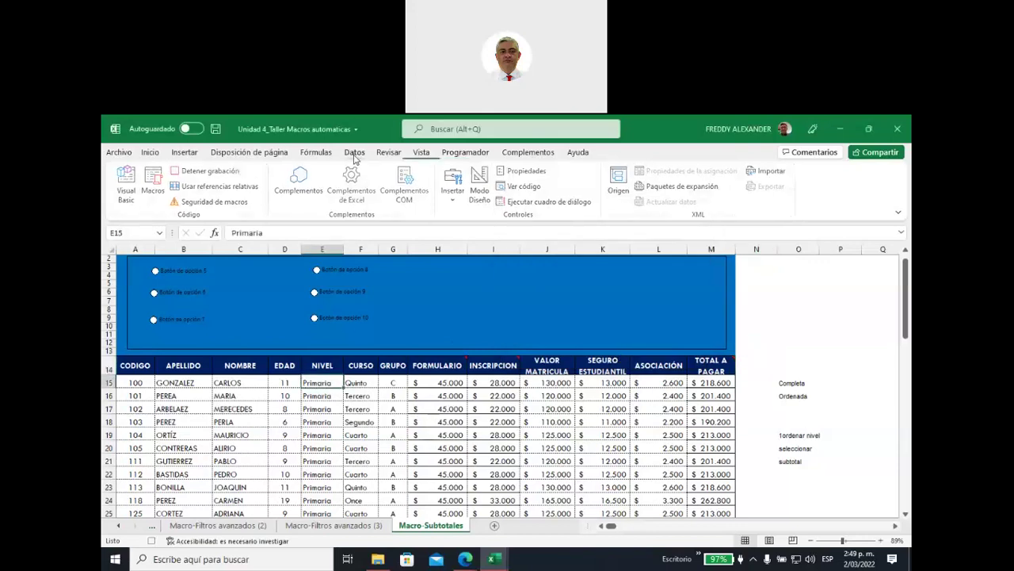
pyautogui.click(486, 186)
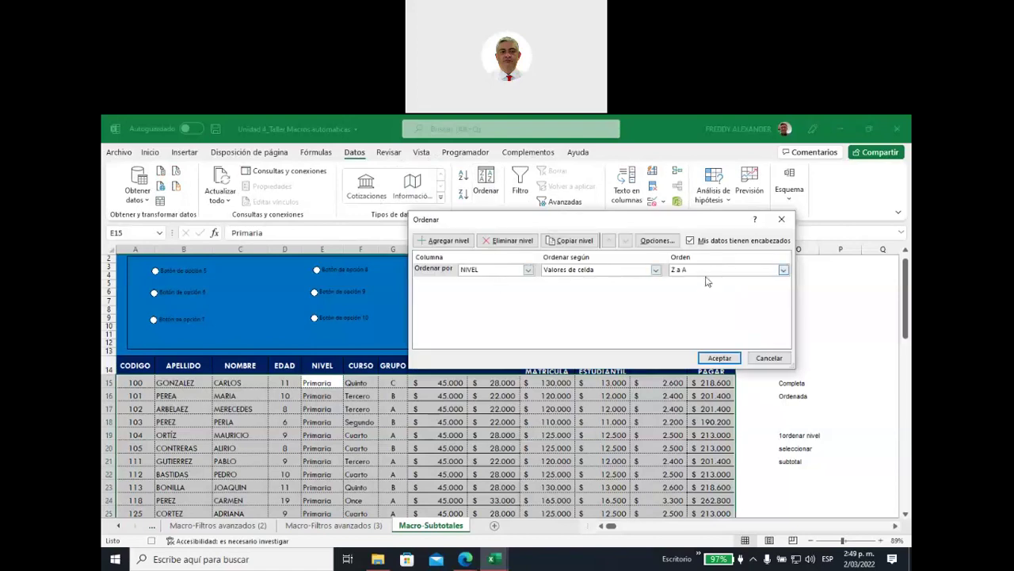
pyautogui.click(718, 359)
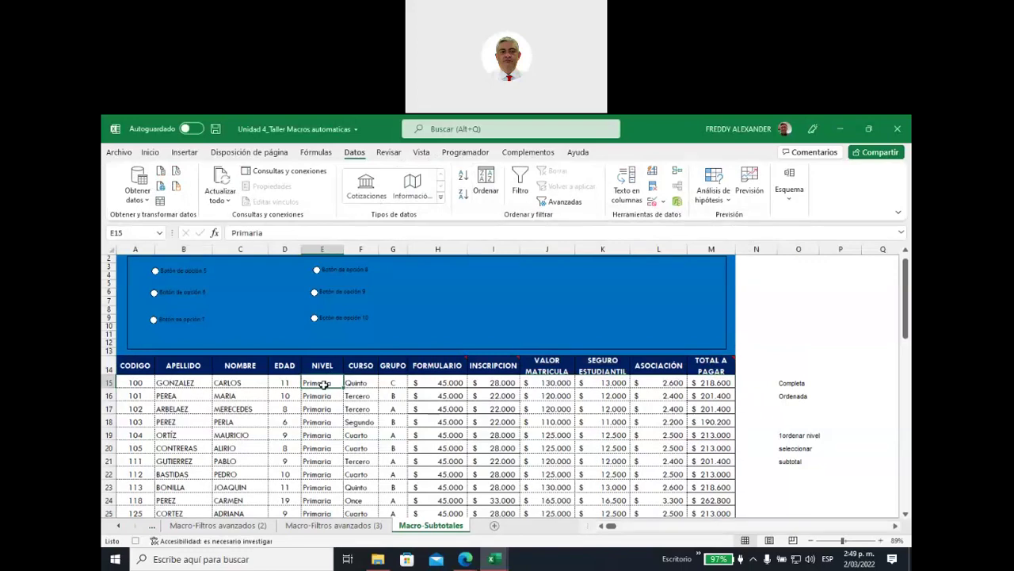
pyautogui.hotkey('ctrl', 'a')
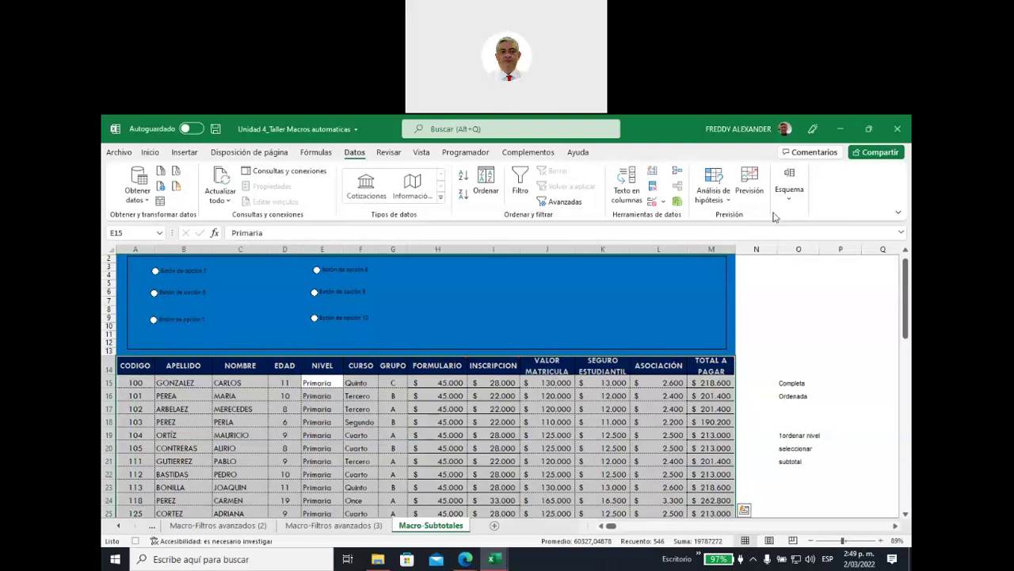
pyautogui.click(789, 206)
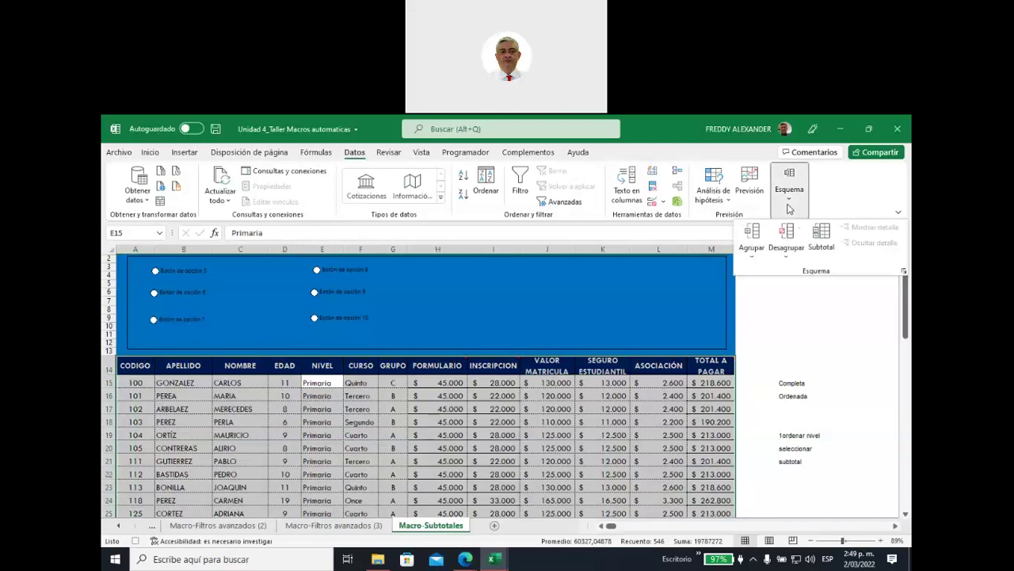
pyautogui.click(821, 237)
pyautogui.moveTo(596, 193); pyautogui.dragTo(507, 306)
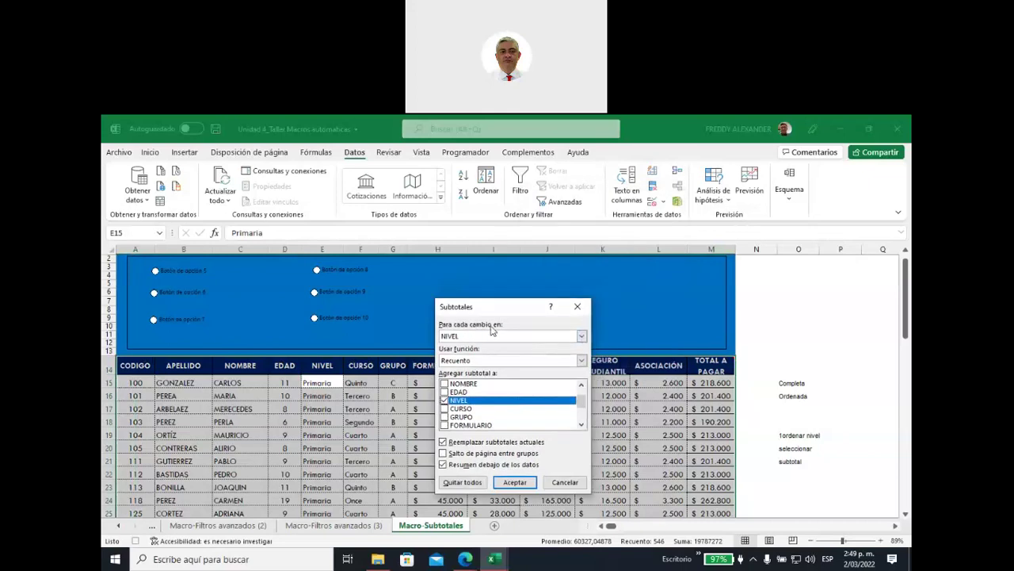
pyautogui.click(581, 336)
pyautogui.click(475, 377)
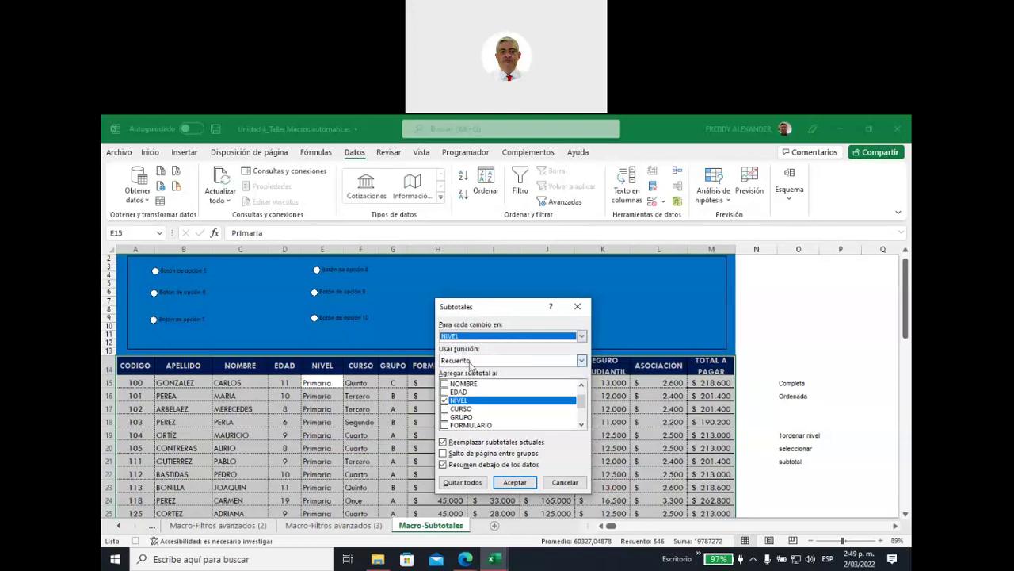
pyautogui.click(581, 360)
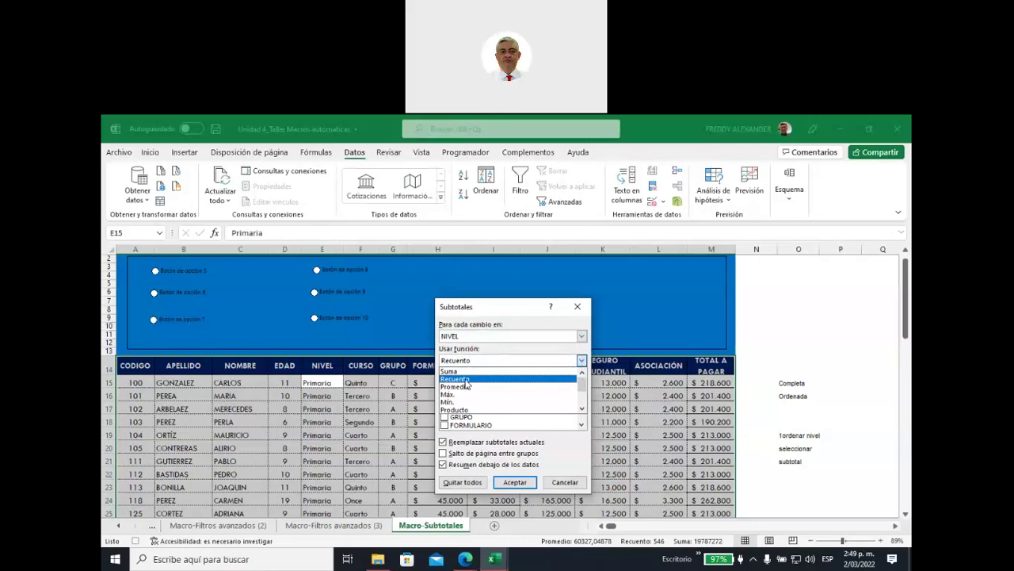
pyautogui.click(466, 379)
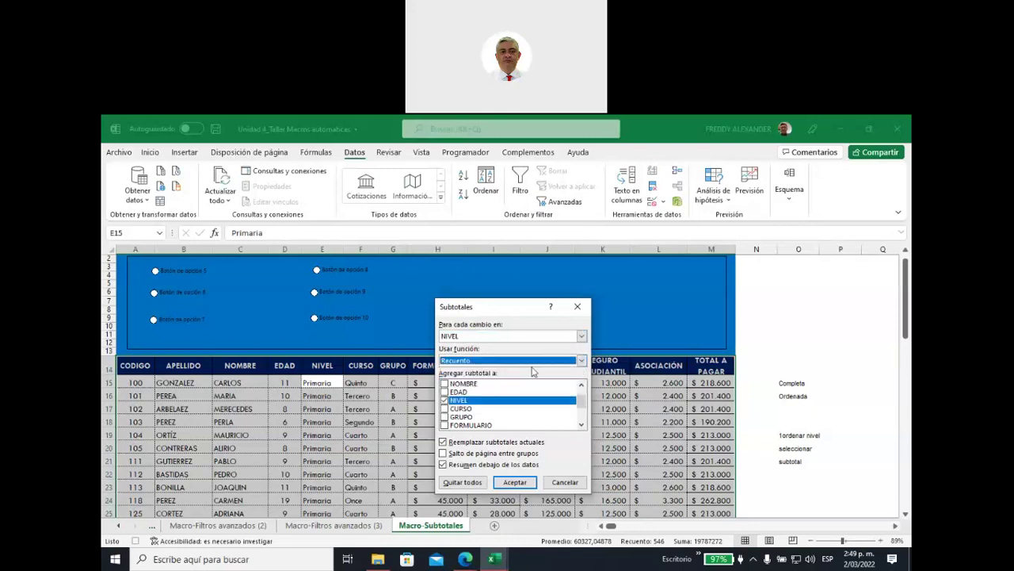
pyautogui.click(445, 401)
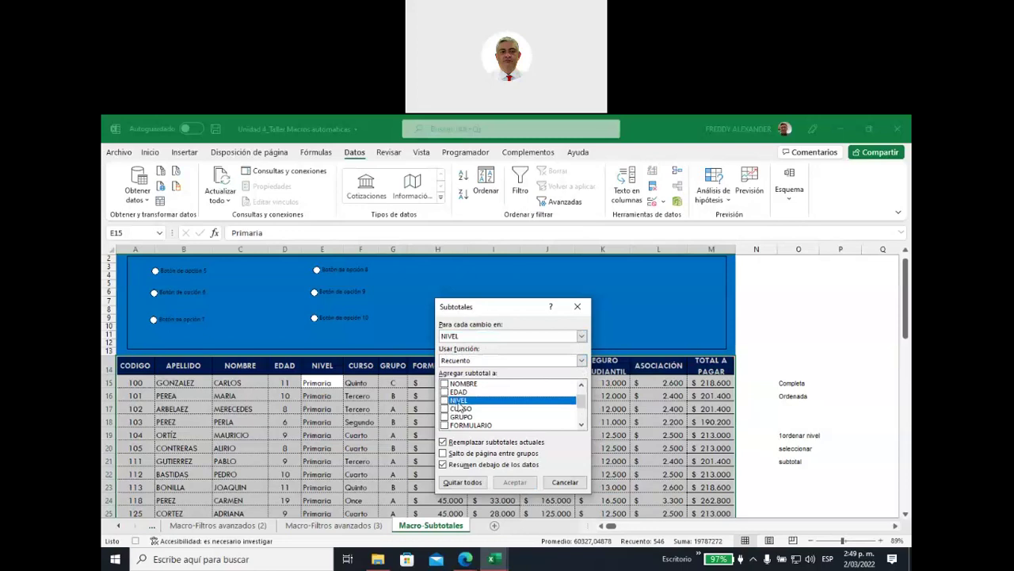
pyautogui.click(444, 401)
pyautogui.moveTo(583, 402); pyautogui.dragTo(581, 404)
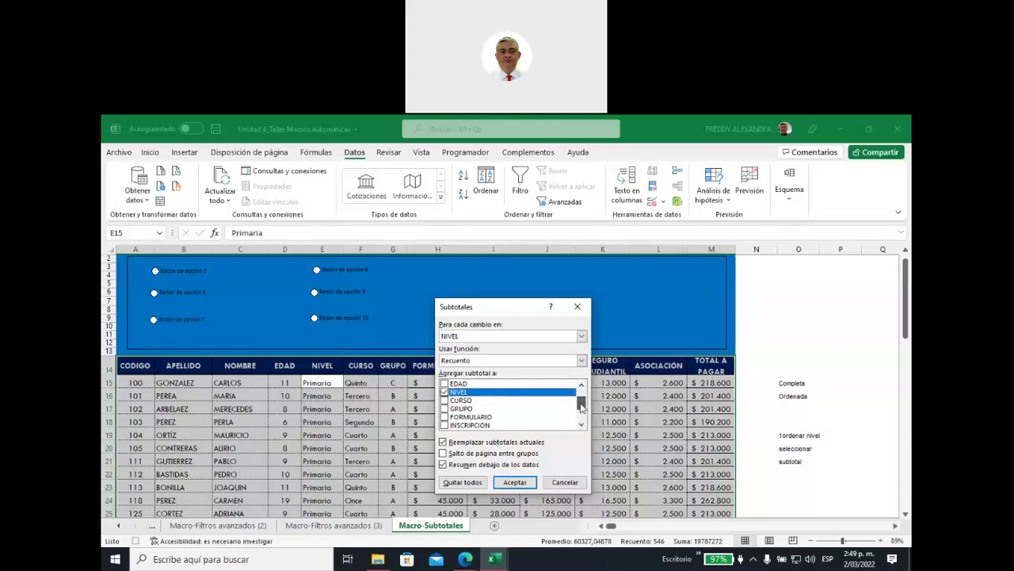
pyautogui.click(513, 483)
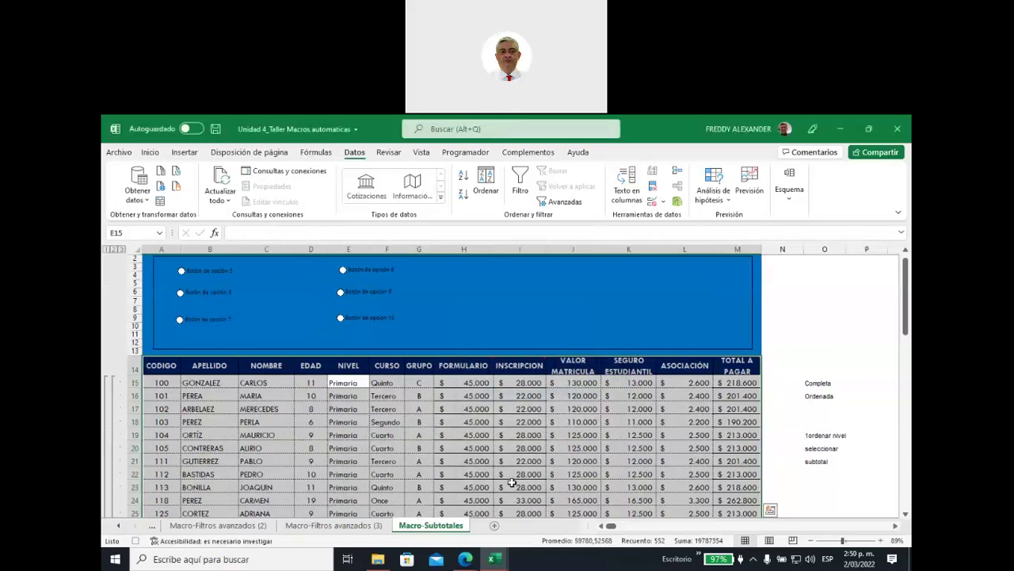
pyautogui.click(463, 153)
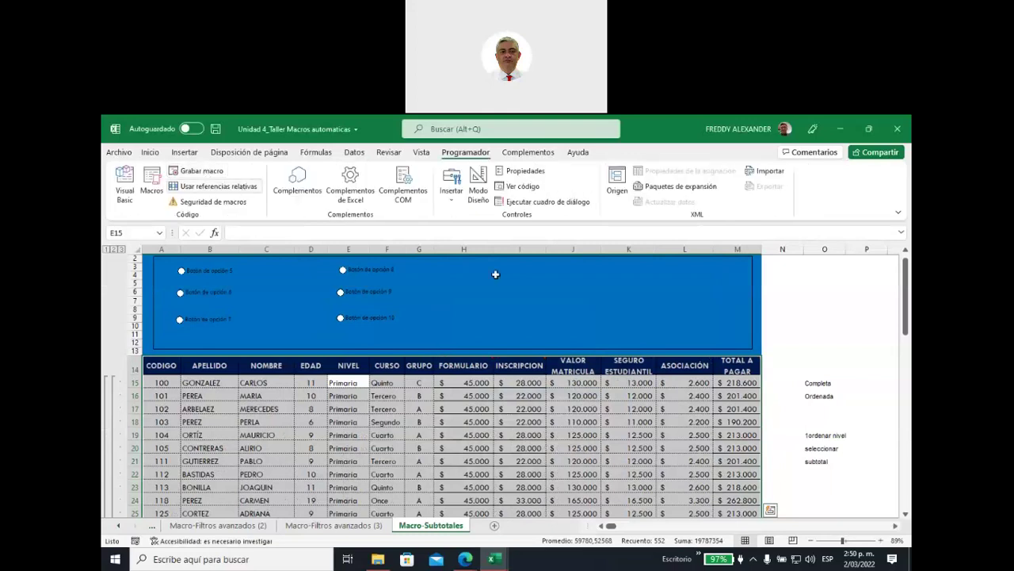
pyautogui.scroll(-1, 519, 372)
pyautogui.scroll(-2, 474, 403)
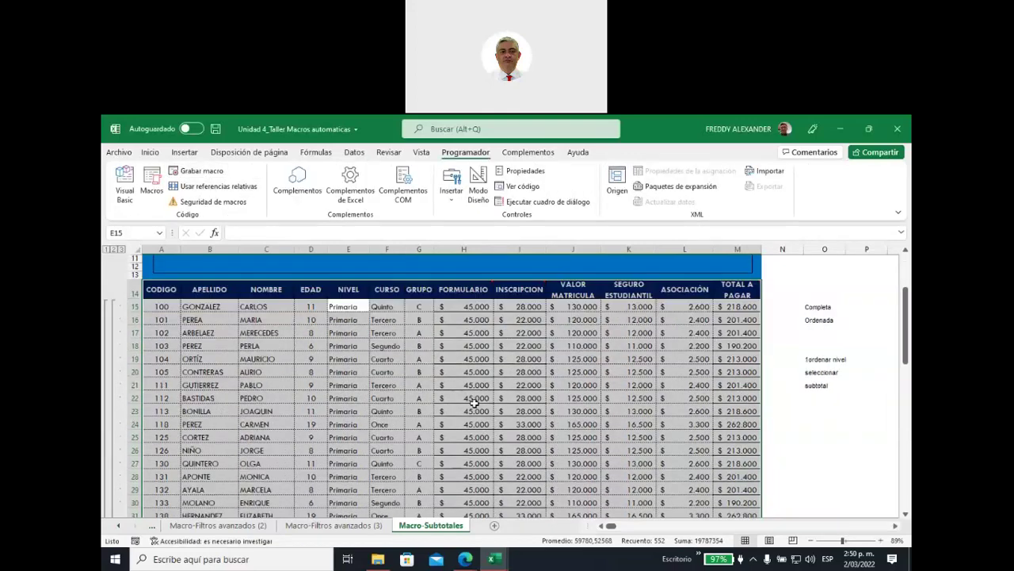
pyautogui.scroll(-6, 474, 403)
pyautogui.scroll(1, 311, 340)
pyautogui.click(312, 340)
pyautogui.keyDown('shift'); pyautogui.click(347, 336); pyautogui.keyUp('shift')
pyautogui.scroll(-7, 385, 369)
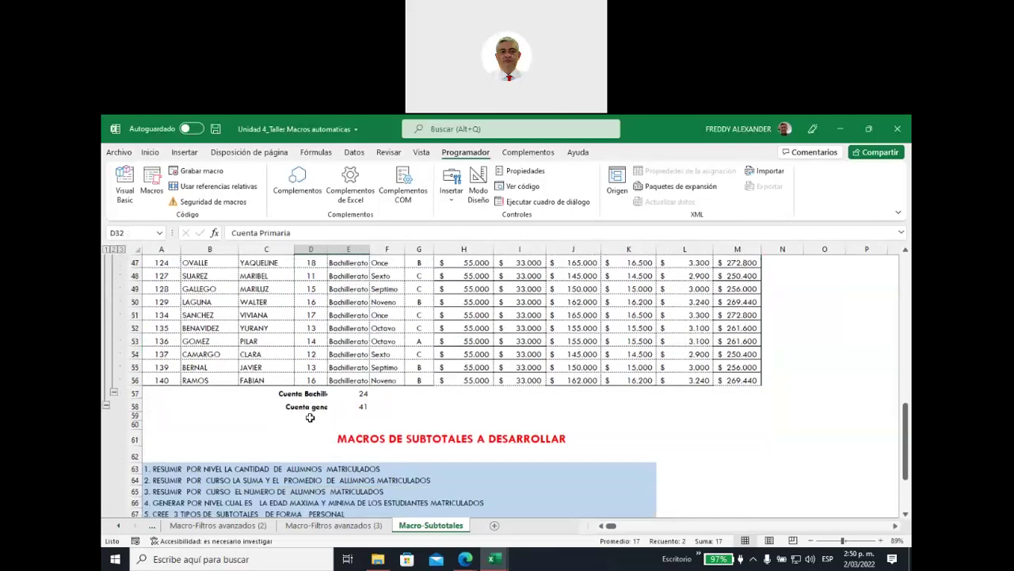
pyautogui.moveTo(306, 393); pyautogui.dragTo(360, 394)
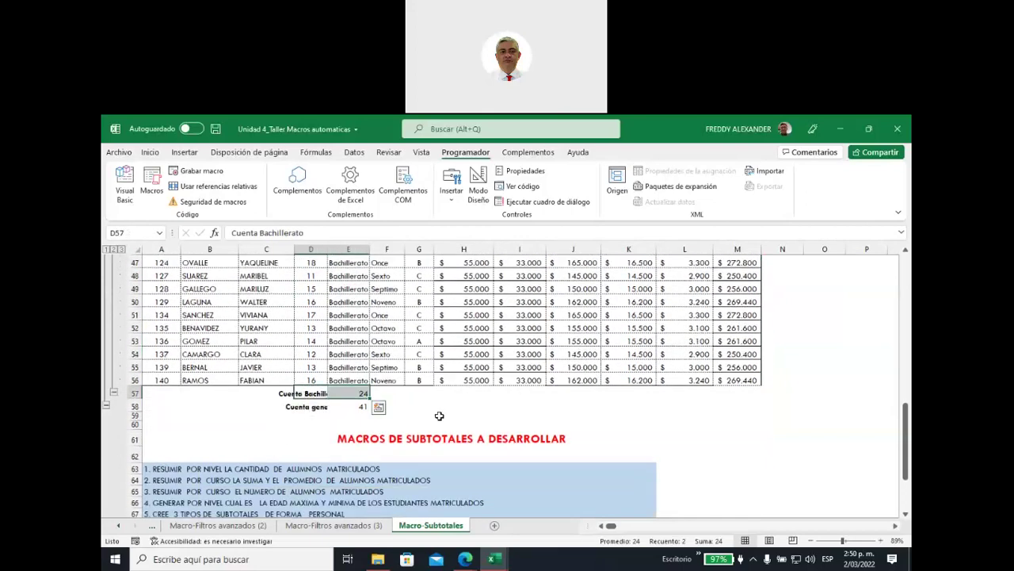
pyautogui.moveTo(297, 407); pyautogui.dragTo(361, 406)
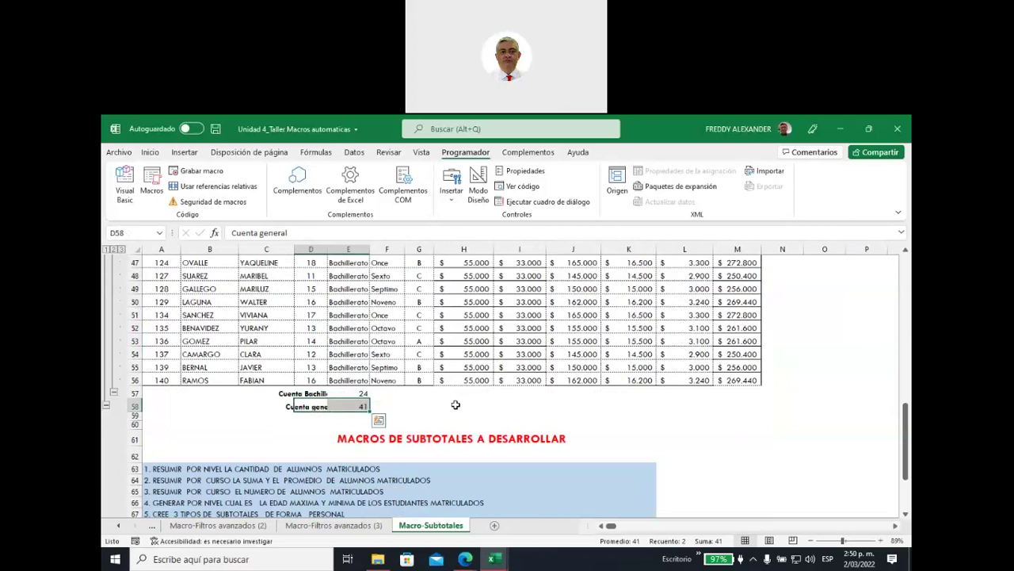
pyautogui.scroll(7, 427, 406)
pyautogui.scroll(-3, 425, 413)
pyautogui.scroll(3, 425, 413)
pyautogui.scroll(8, 426, 416)
pyautogui.scroll(2, 426, 415)
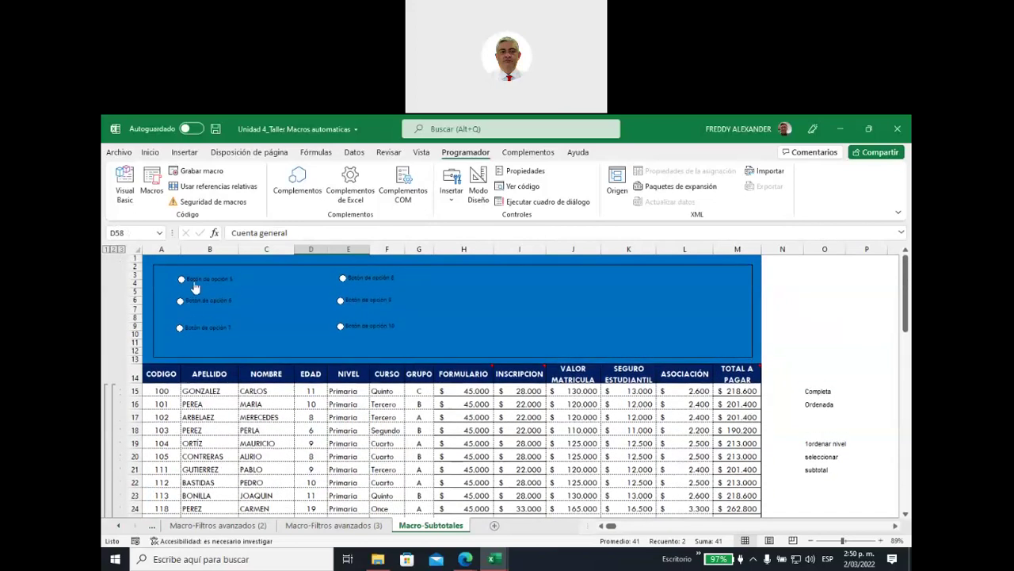
# Rename the first option button to 'Subtotal de alumnos por nivel'
pyautogui.rightClick(198, 281)
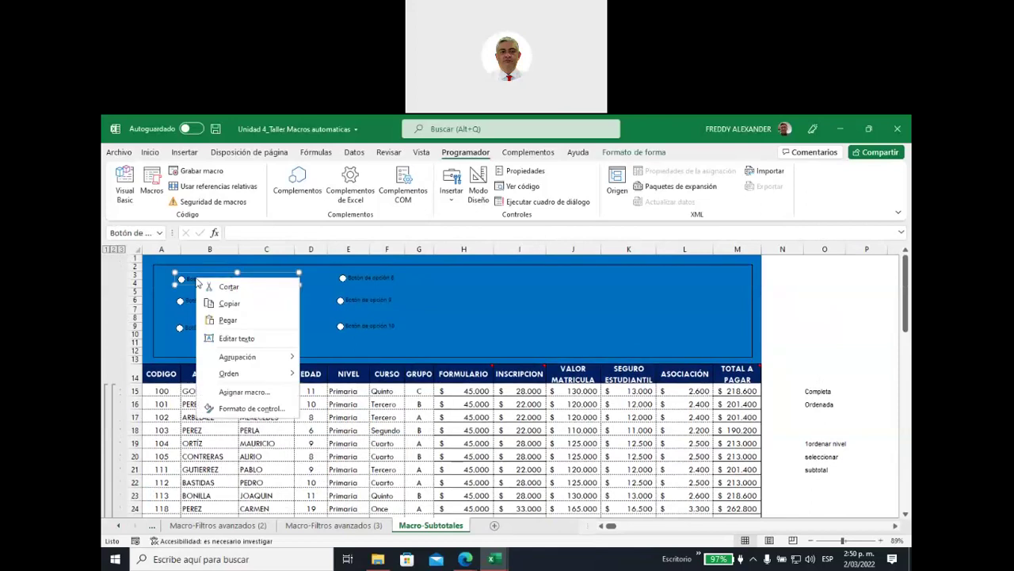
pyautogui.click(254, 339)
pyautogui.press('Delete')
pyautogui.press('Delete')
pyautogui.press('Delete')
pyautogui.press('Delete')
pyautogui.press('Delete')
pyautogui.press('Delete')
pyautogui.press('Delete')
pyautogui.press('Delete')
pyautogui.press('Delete')
pyautogui.press('Delete')
pyautogui.press('Delete')
pyautogui.press('Delete')
pyautogui.press('Delete')
pyautogui.press('Delete')
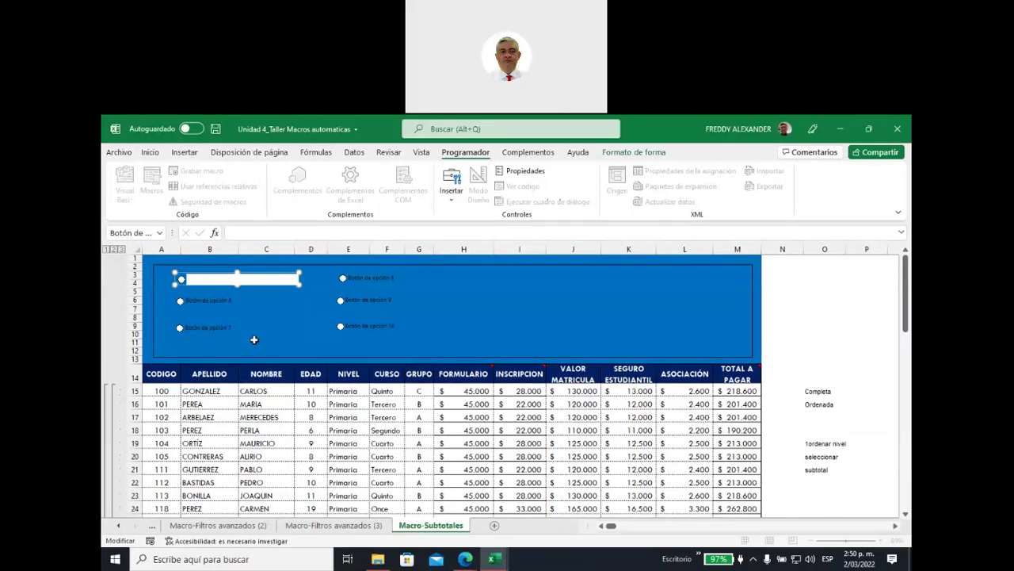
pyautogui.write('Subtotal d')
pyautogui.write('e alumnos por n')
pyautogui.write('ivel')
pyautogui.click(773, 310)
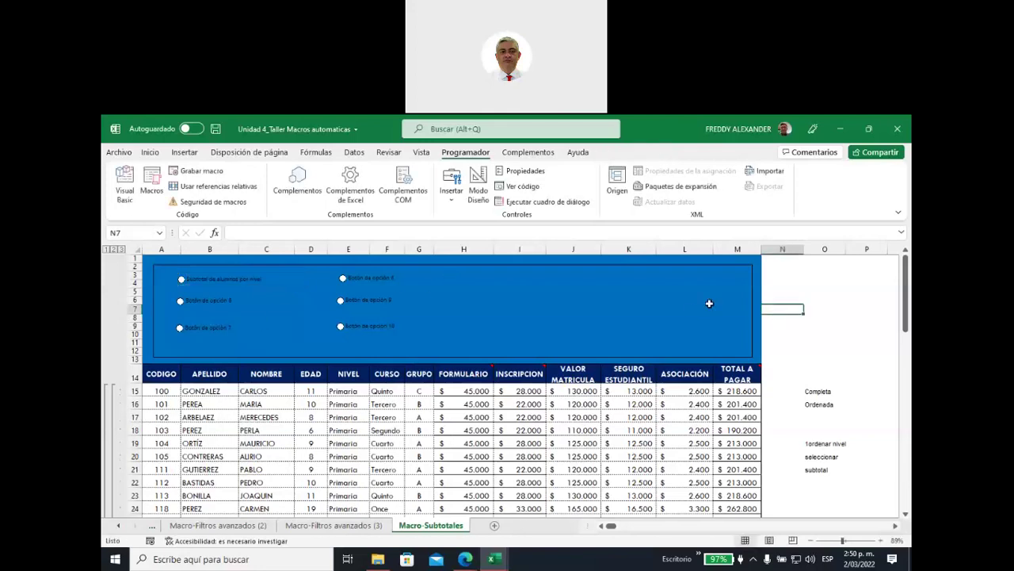
# Assign the Nivelsubtotal macro to the first option button
pyautogui.rightClick(195, 283)
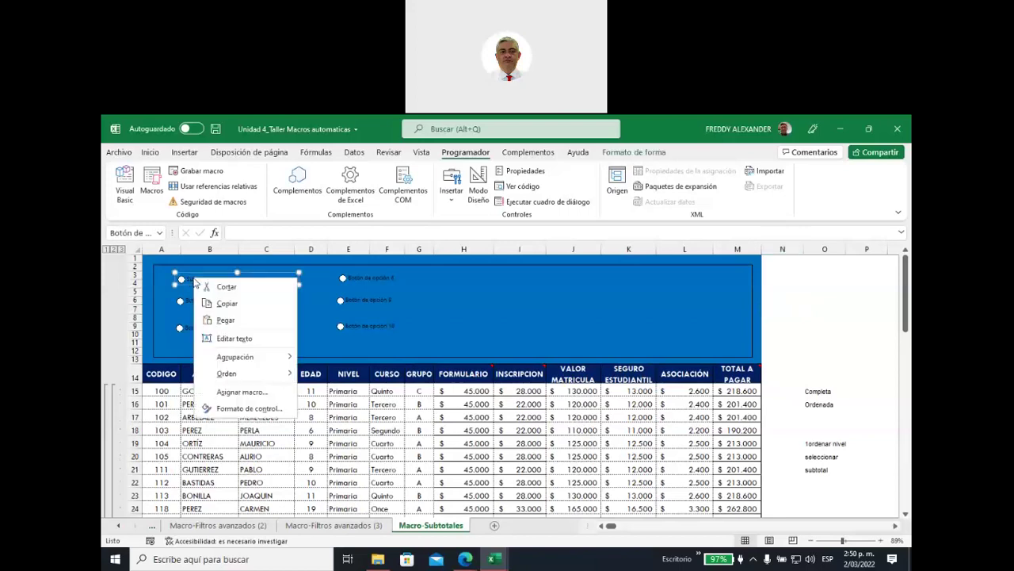
pyautogui.click(242, 392)
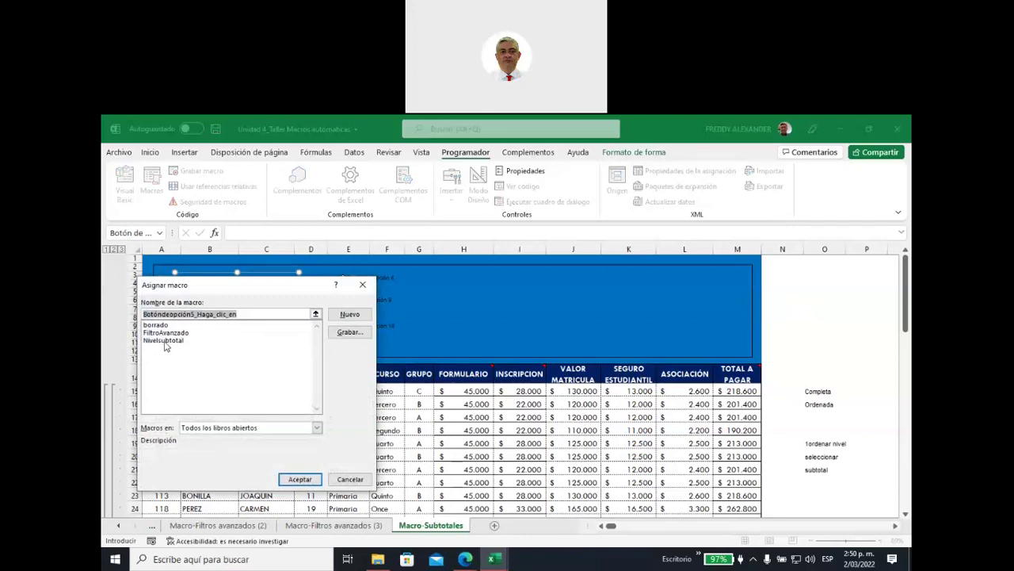
pyautogui.click(164, 341)
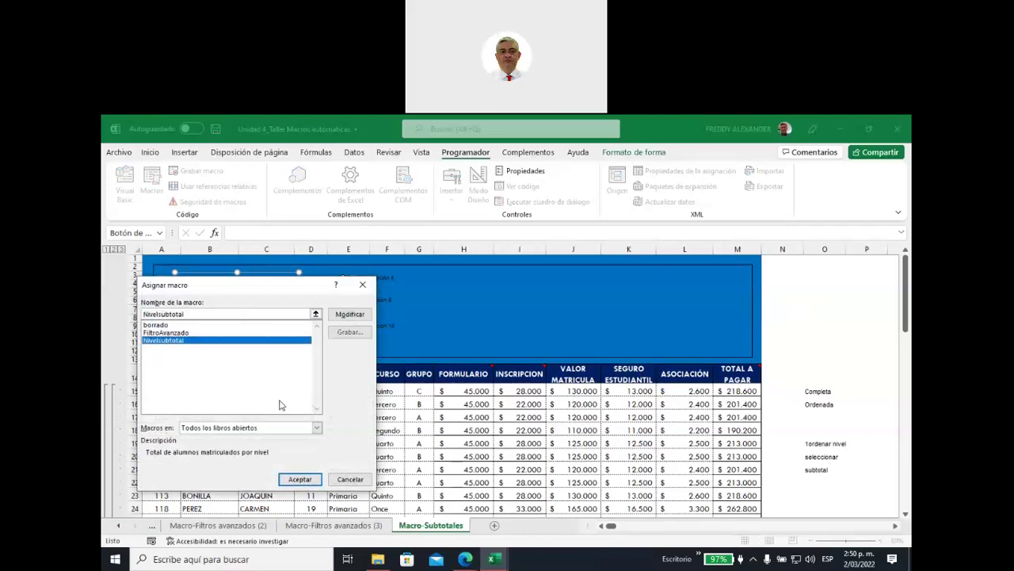
pyautogui.click(300, 479)
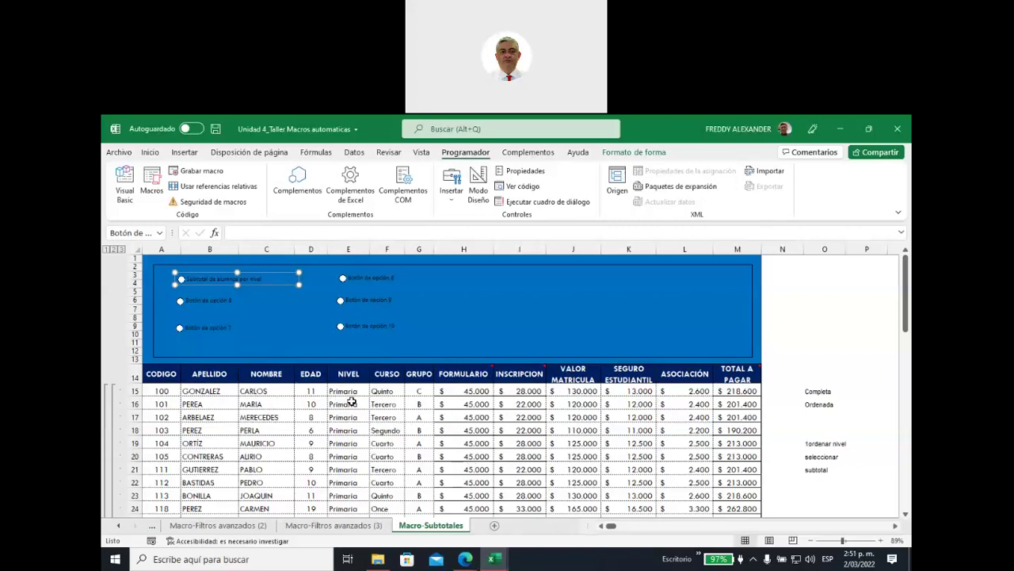
# Select the student table with its subtotal rows and remove all subtotals via Quitar todos
pyautogui.moveTo(161, 374)
pyautogui.mouseDown()
pyautogui.moveTo(734, 525)
pyautogui.moveTo(733, 554)
pyautogui.mouseUp()
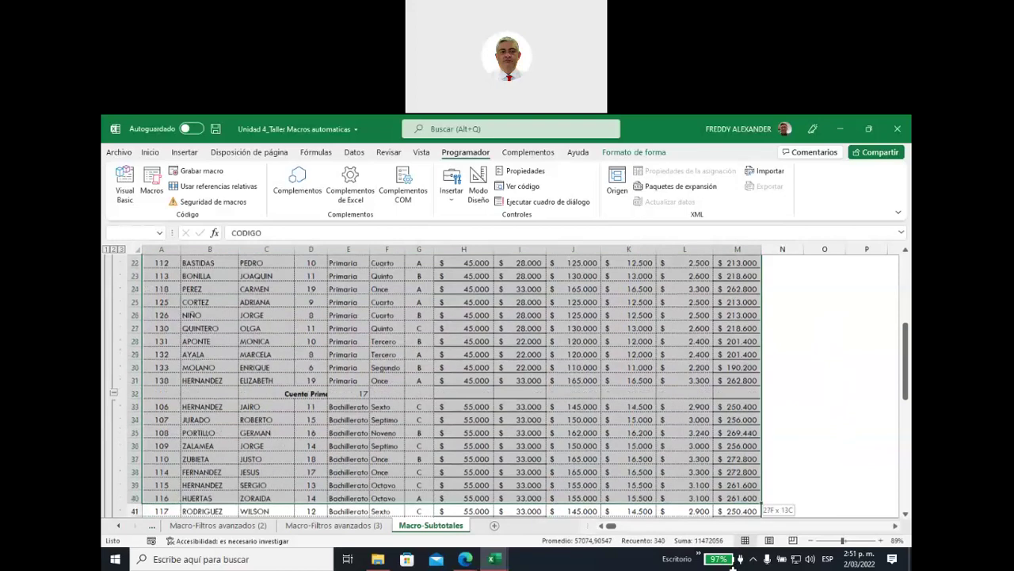
pyautogui.moveTo(734, 564); pyautogui.dragTo(718, 494)
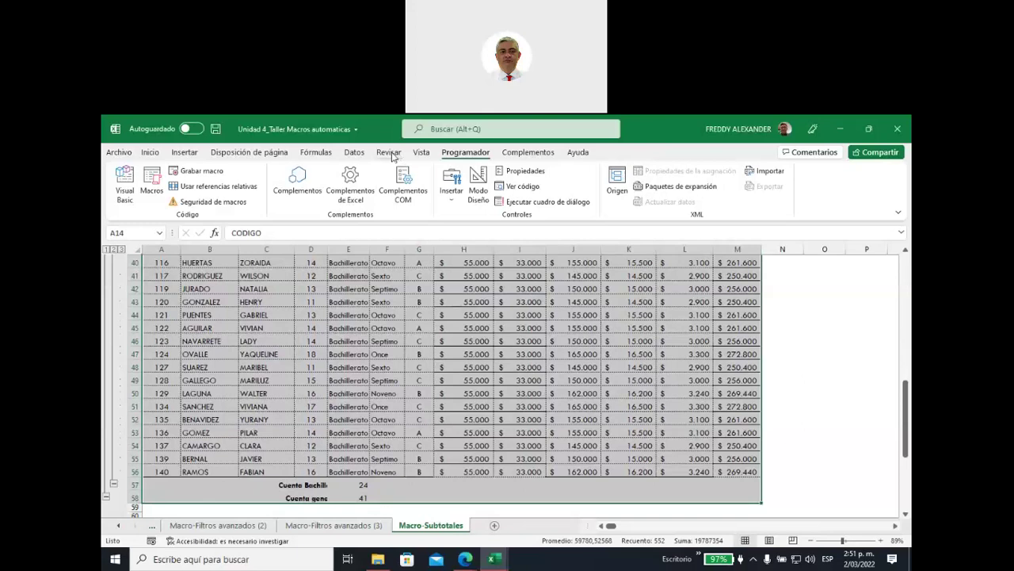
pyautogui.click(353, 153)
pyautogui.click(793, 201)
pyautogui.click(821, 238)
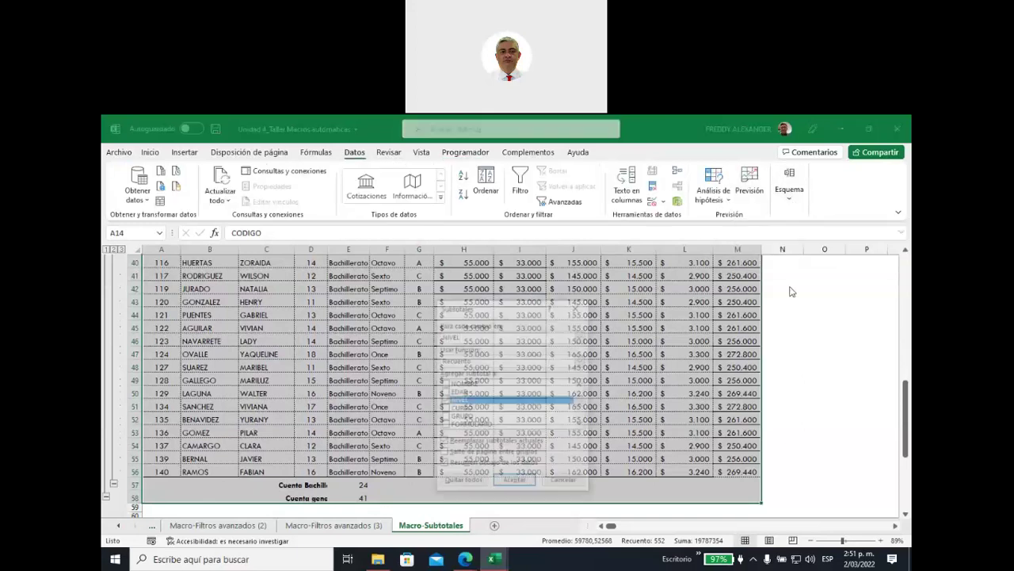
pyautogui.click(462, 482)
pyautogui.scroll(2, 630, 447)
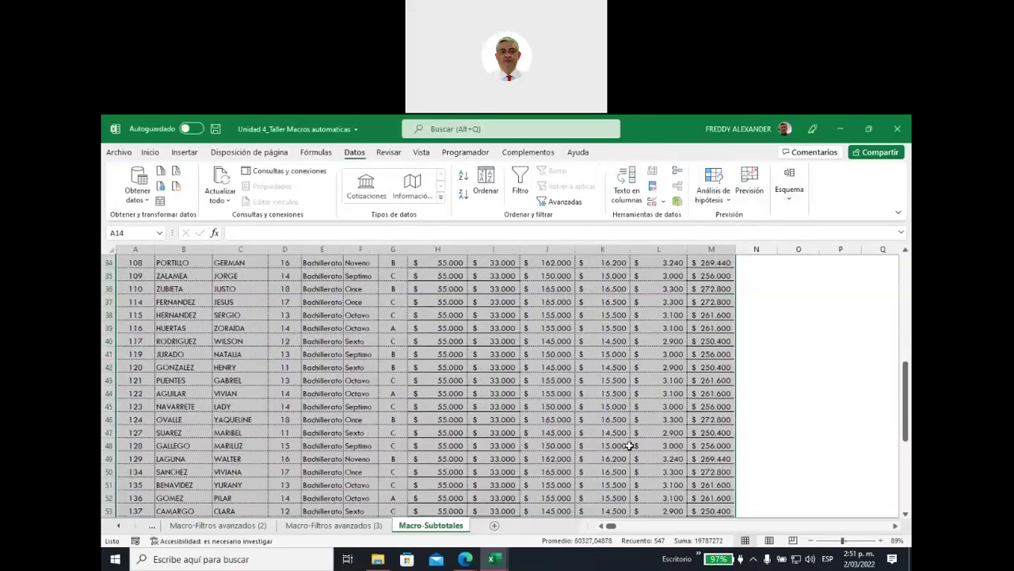
pyautogui.scroll(7, 630, 446)
pyautogui.scroll(2, 754, 356)
pyautogui.click(754, 323)
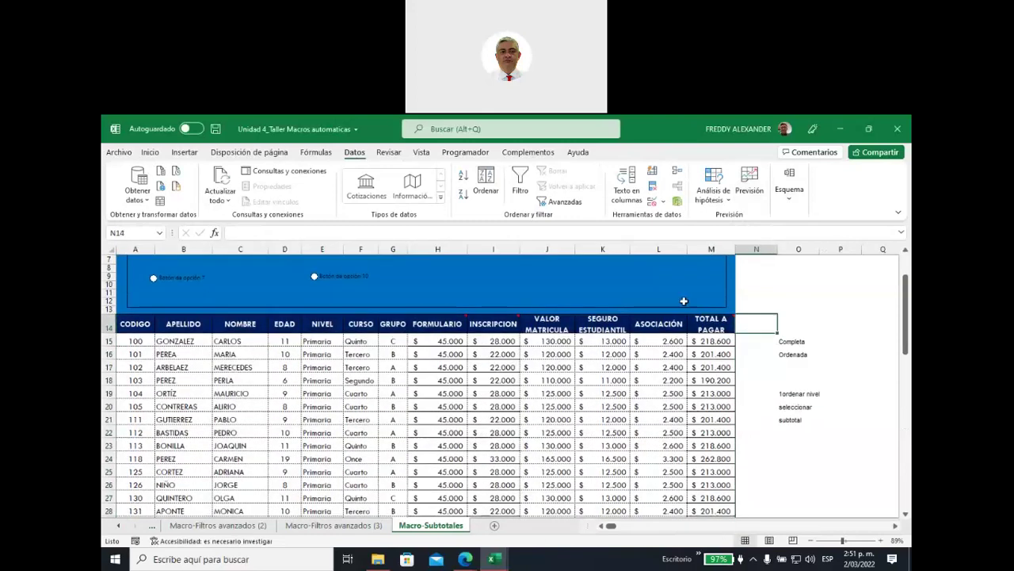
pyautogui.scroll(2, 683, 301)
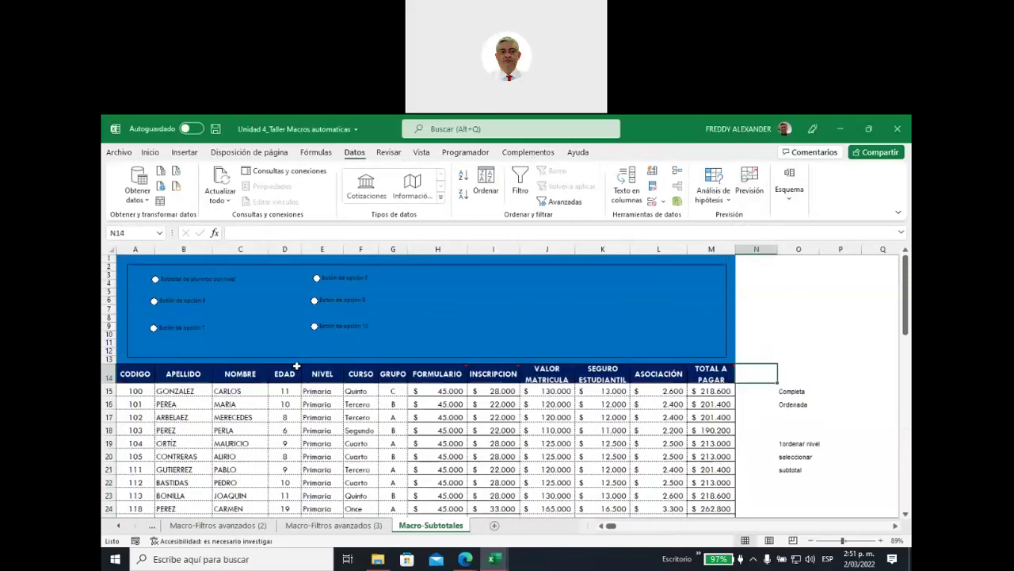
# Run the Nivelsubtotal macro from the first option button and check the rebuilt counts 17, 24, 41
pyautogui.click(156, 280)
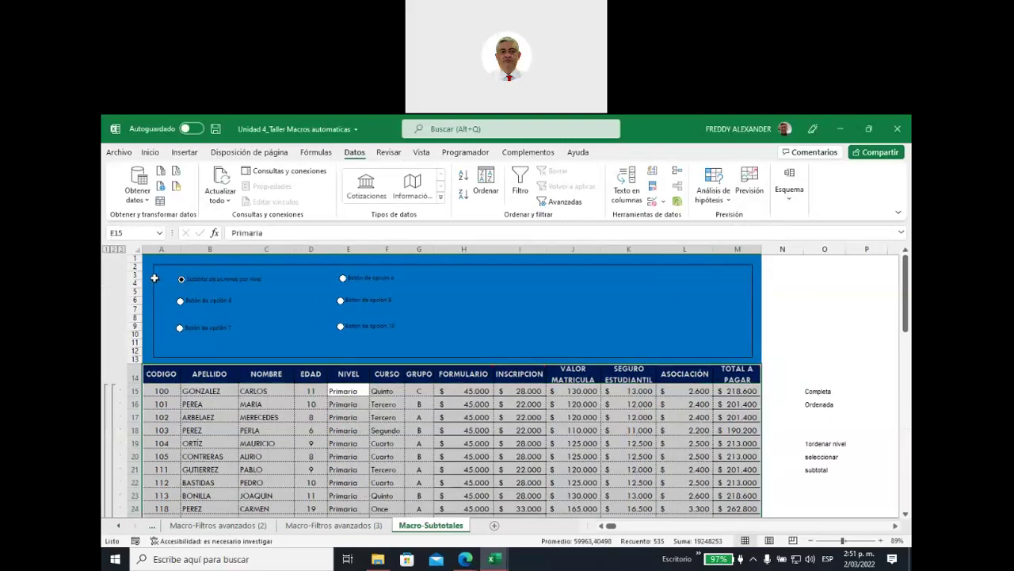
pyautogui.scroll(-1, 356, 376)
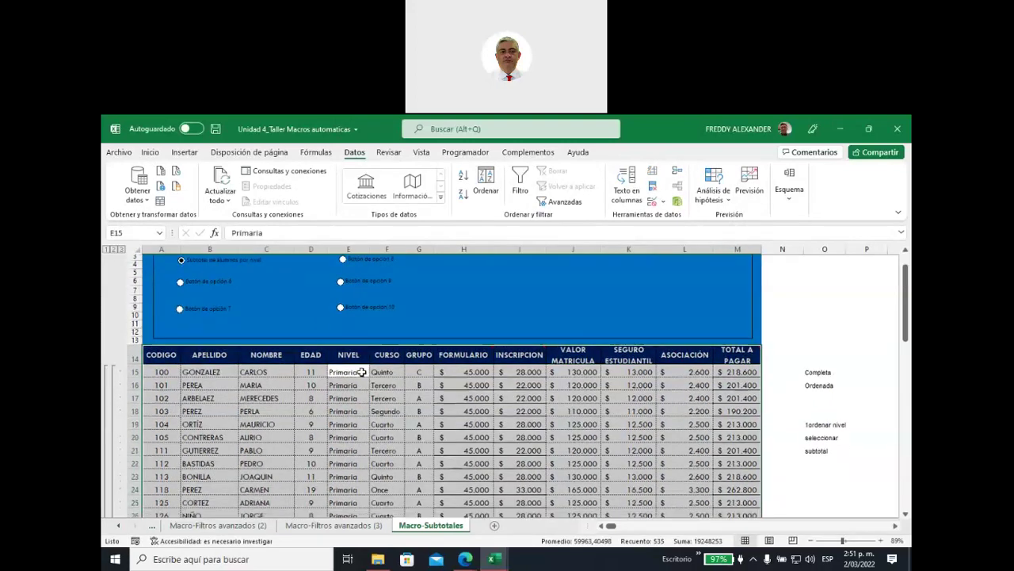
pyautogui.scroll(-3, 348, 380)
pyautogui.scroll(-1, 341, 385)
pyautogui.scroll(-2, 329, 392)
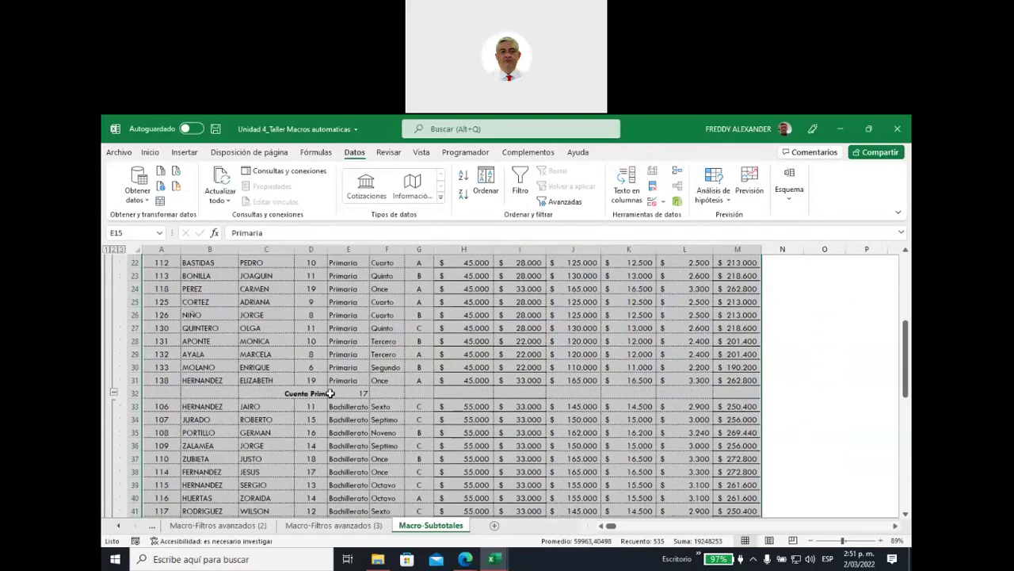
pyautogui.scroll(-4, 348, 393)
pyautogui.scroll(-3, 341, 393)
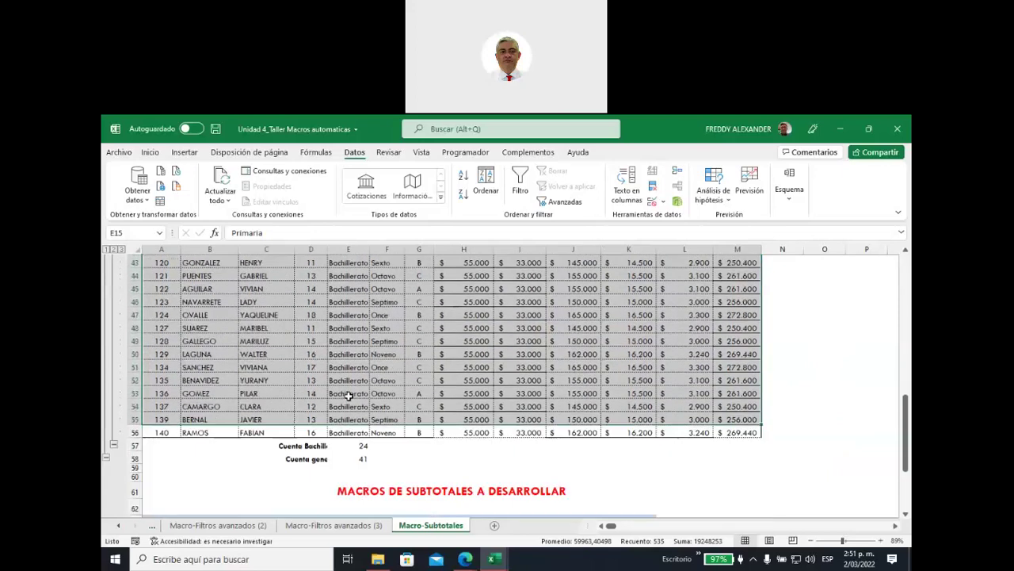
pyautogui.scroll(-1, 333, 392)
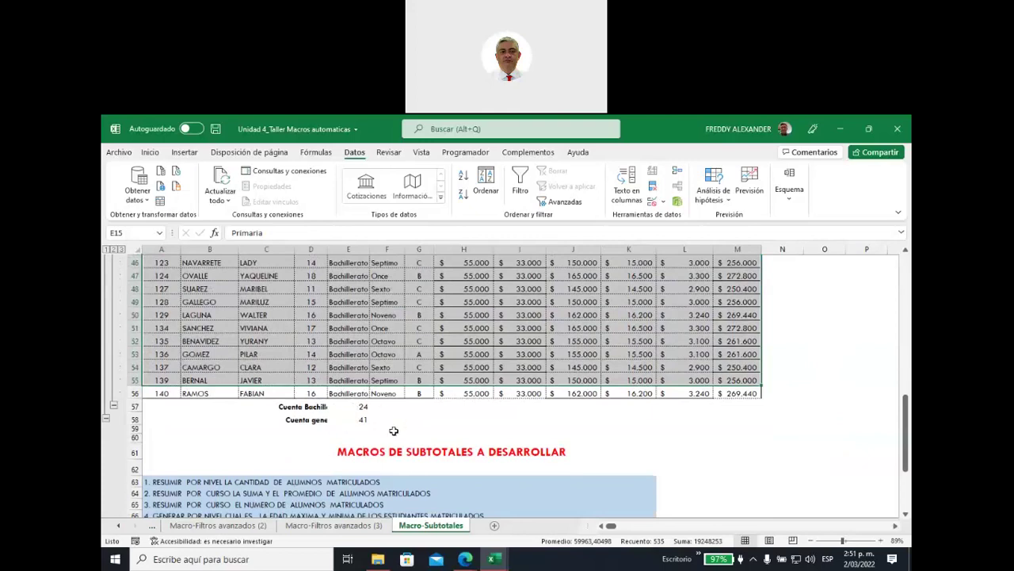
pyautogui.click(735, 480)
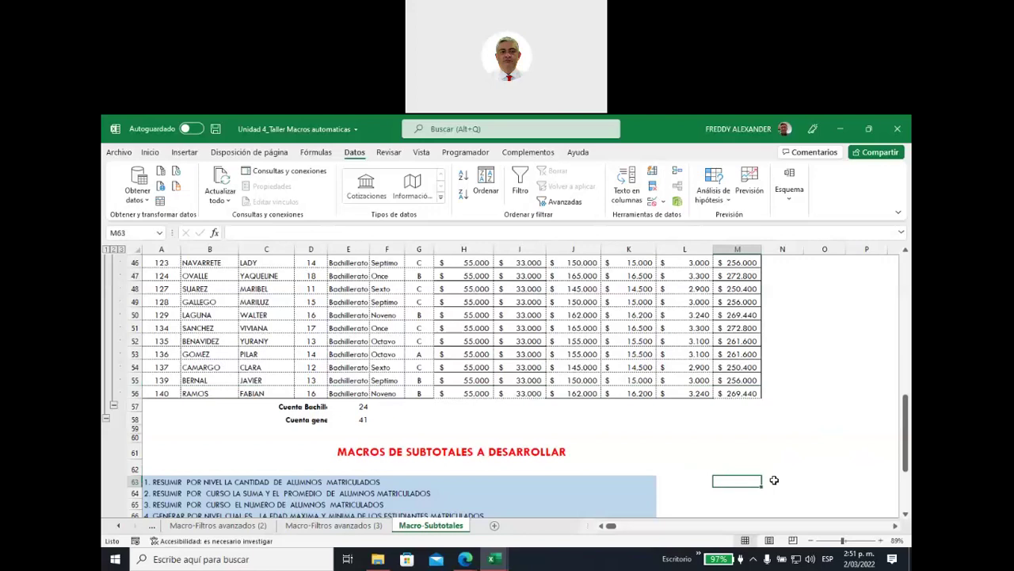
# Enter 58 in cell M63 as a note
pyautogui.write('58')
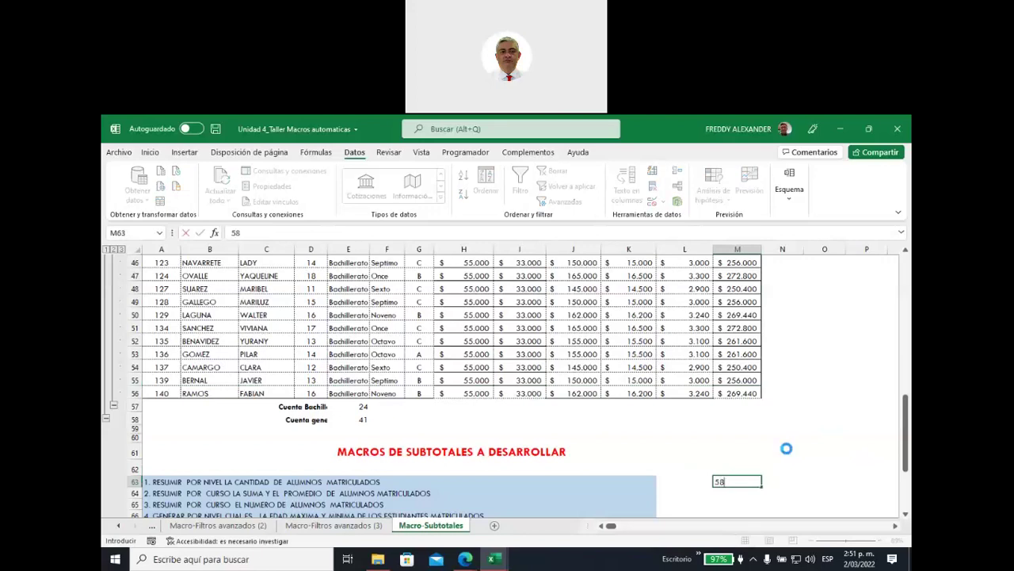
pyautogui.click(785, 449)
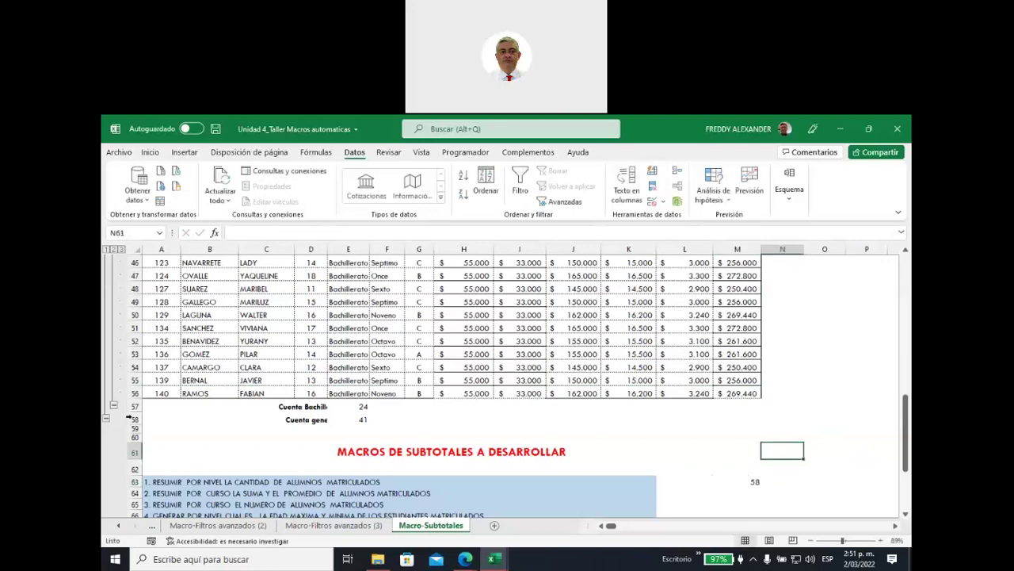
pyautogui.click(133, 418)
pyautogui.click(723, 449)
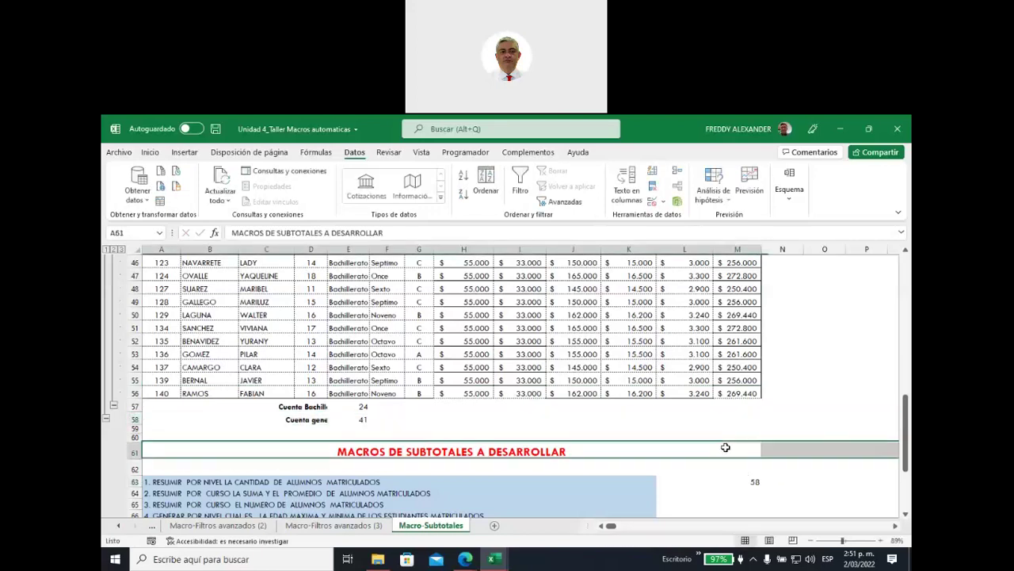
# Select the table from row 58 up to header row 14 and remove all subtotals
pyautogui.moveTo(743, 416); pyautogui.dragTo(159, 229)
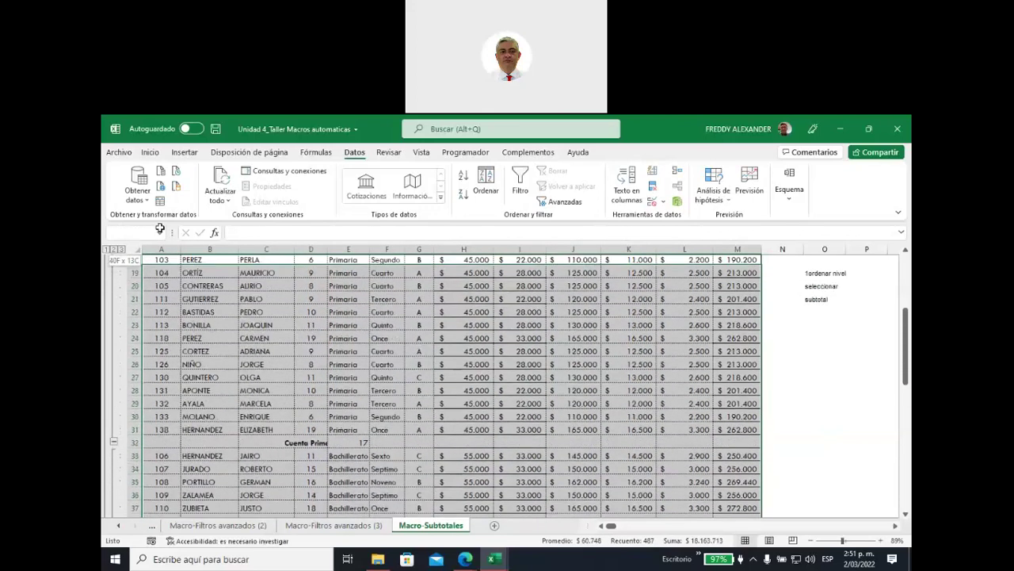
pyautogui.moveTo(159, 229); pyautogui.dragTo(170, 369)
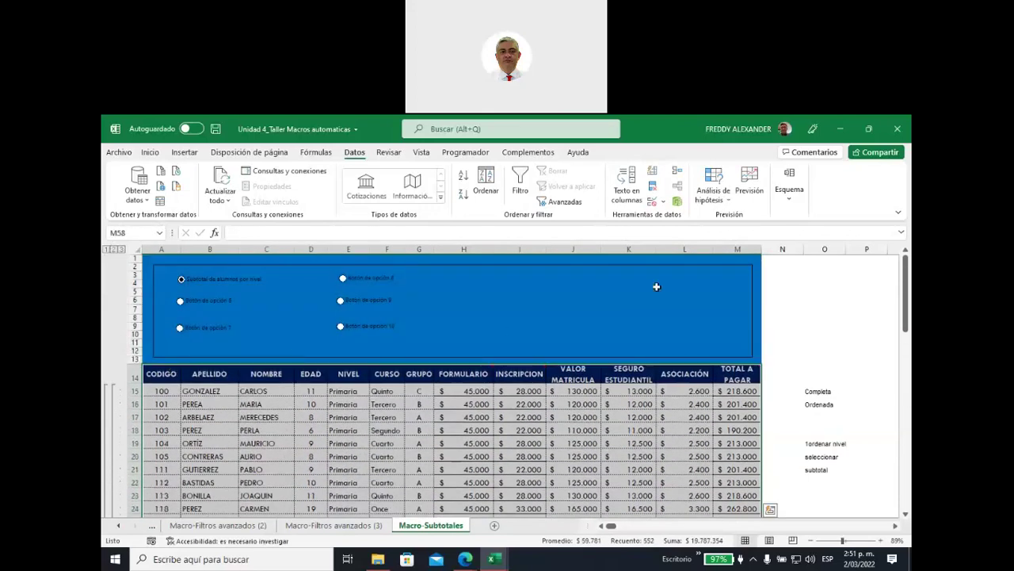
pyautogui.click(789, 188)
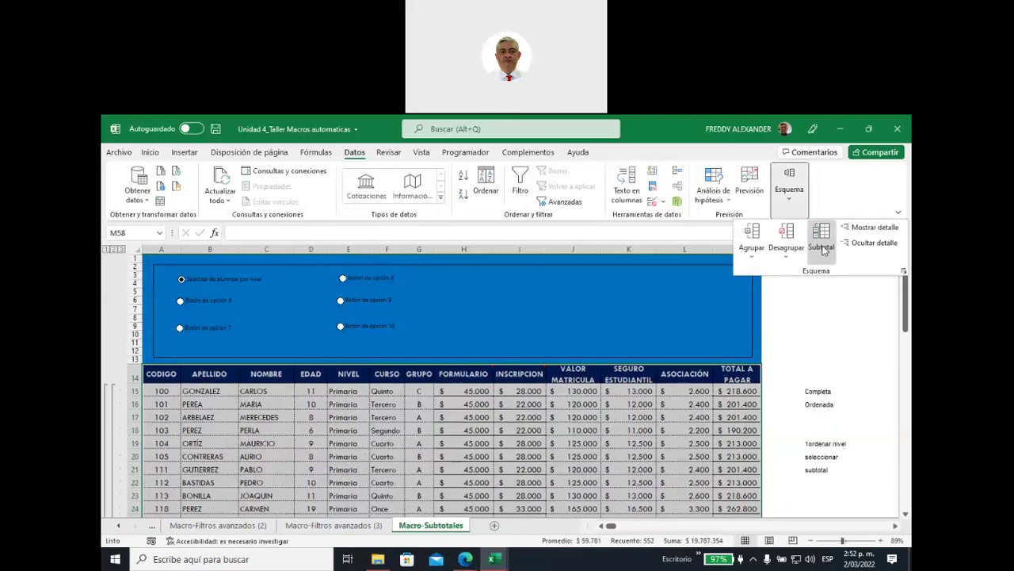
pyautogui.click(821, 237)
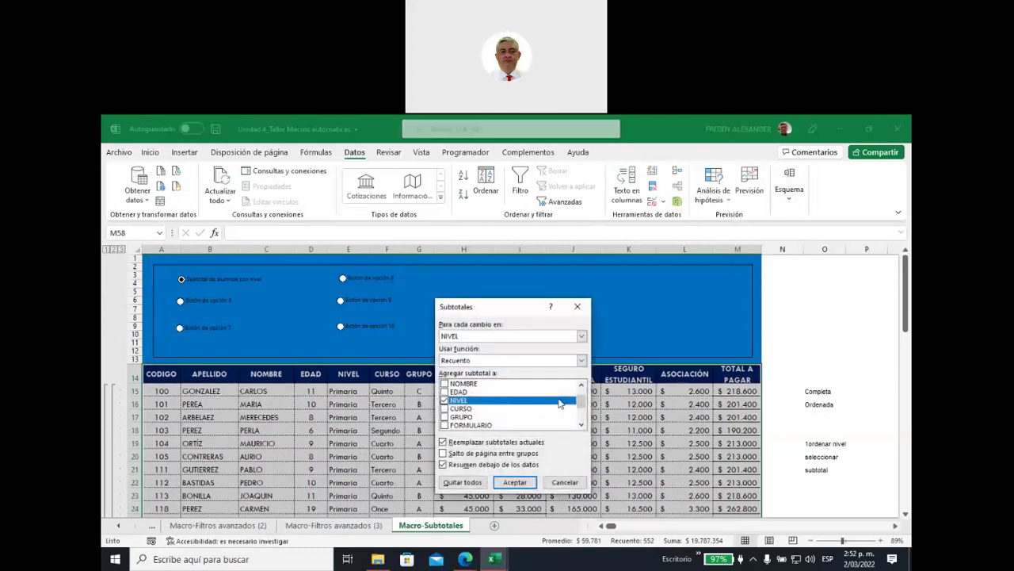
pyautogui.click(462, 483)
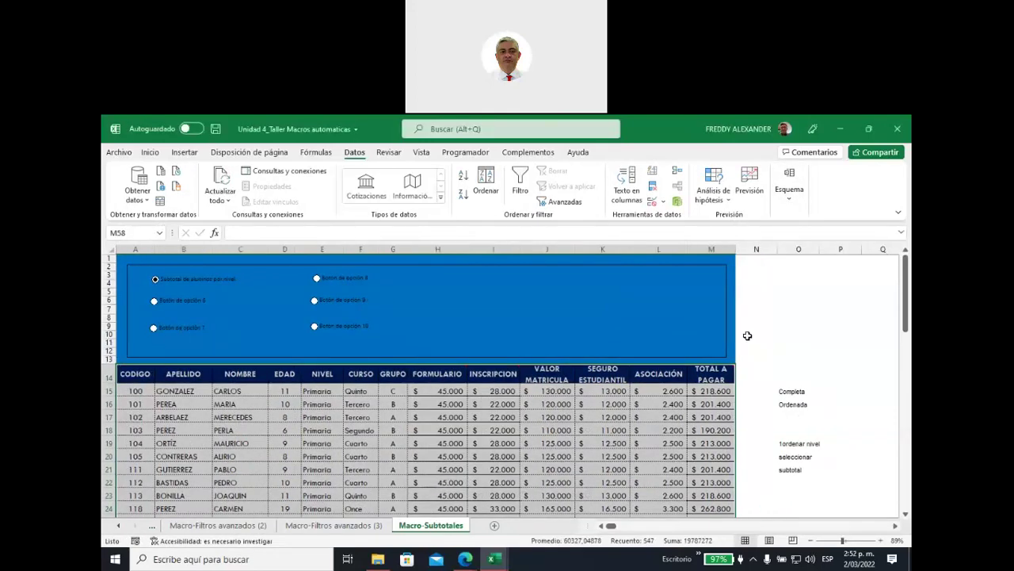
pyautogui.click(781, 319)
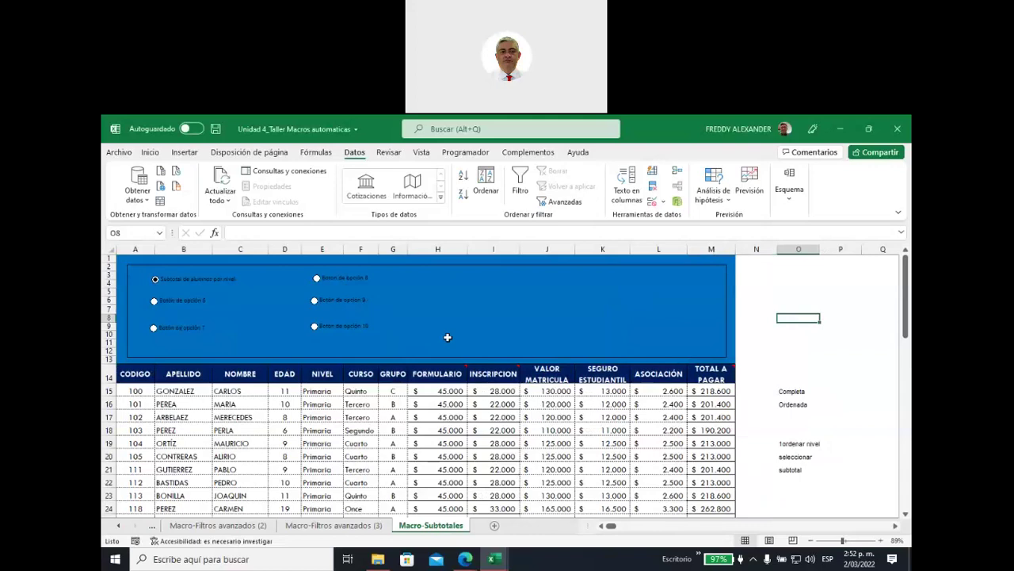
pyautogui.scroll(-1, 449, 337)
pyautogui.scroll(-1, 449, 339)
pyautogui.scroll(-4, 448, 345)
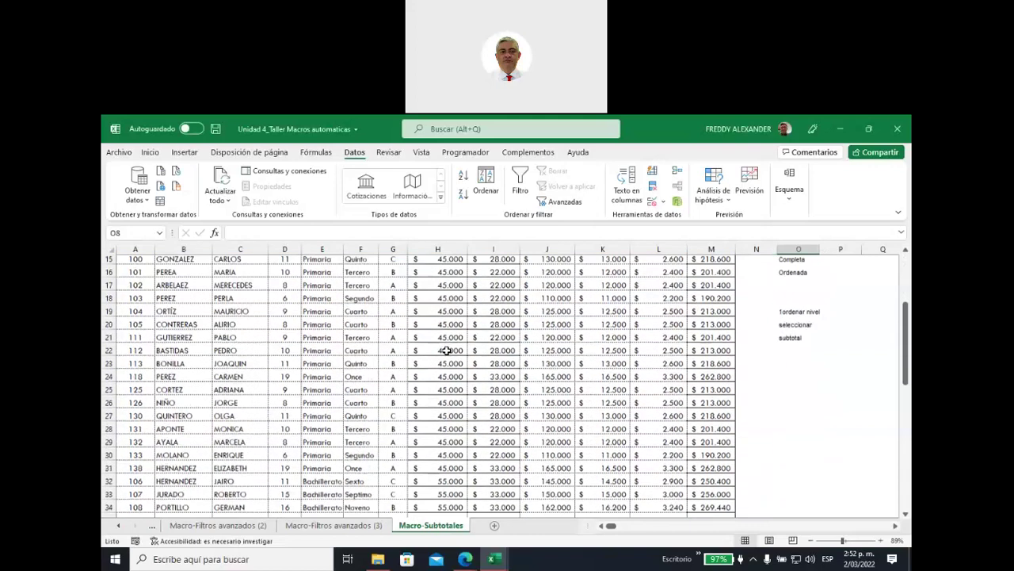
pyautogui.scroll(-6, 447, 351)
pyautogui.scroll(-4, 446, 354)
pyautogui.scroll(-1, 447, 354)
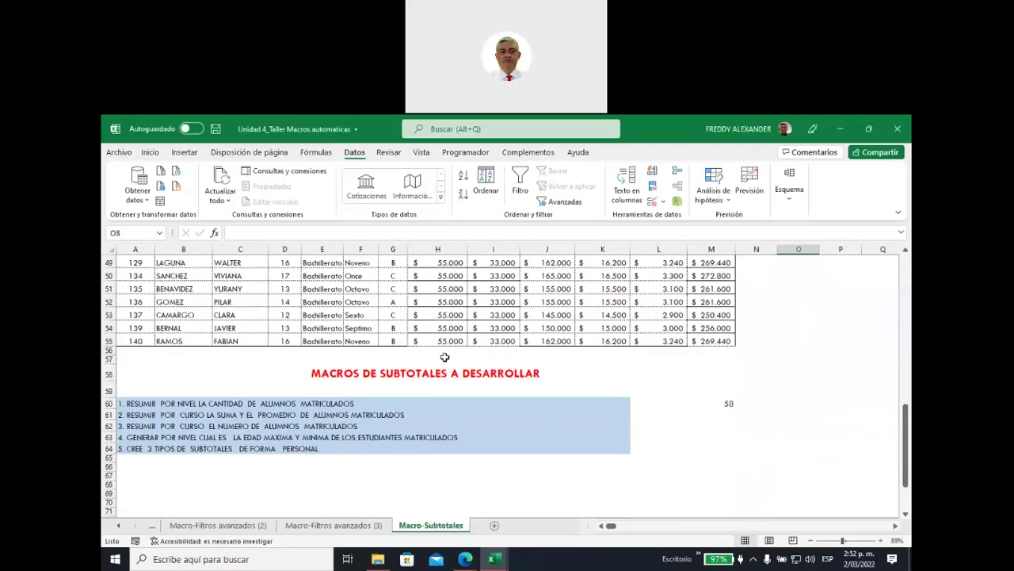
pyautogui.click(136, 415)
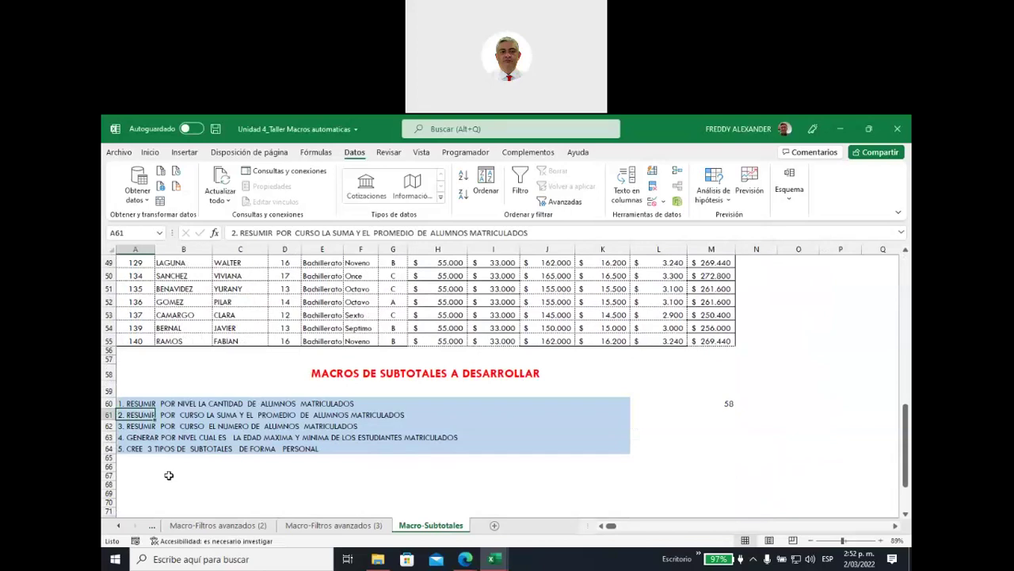
pyautogui.click(188, 415)
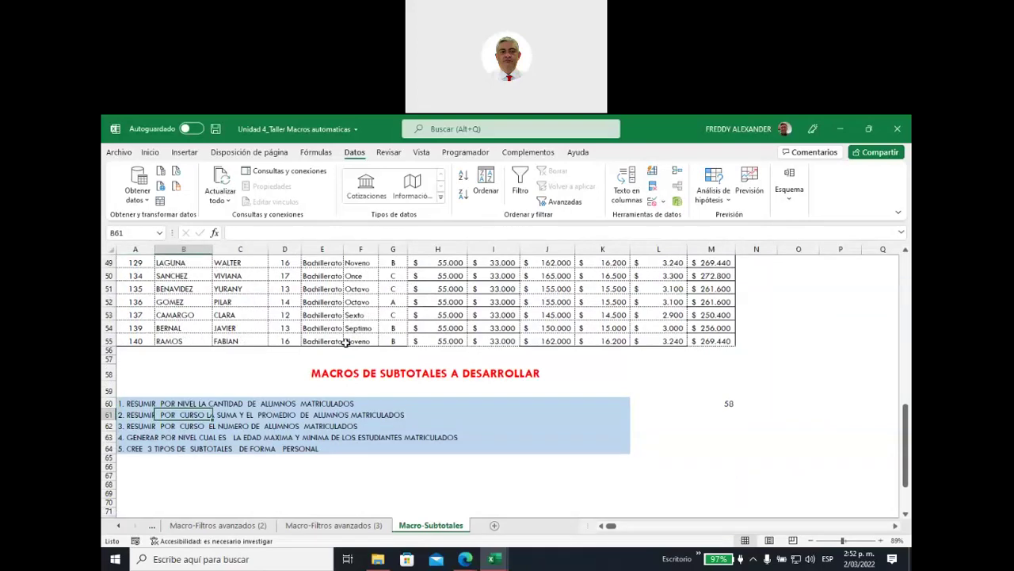
pyautogui.moveTo(355, 340); pyautogui.dragTo(356, 291)
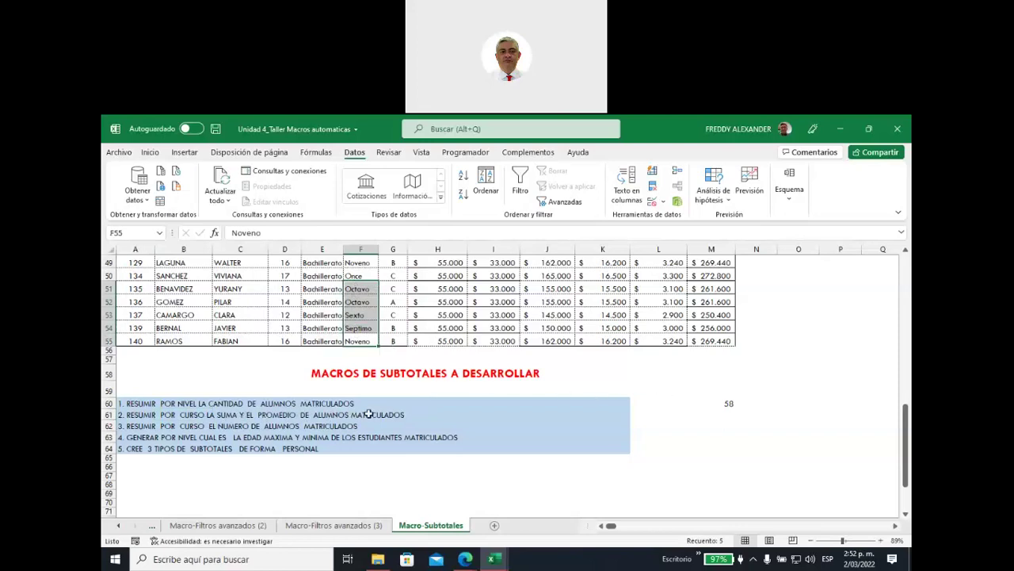
pyautogui.click(223, 415)
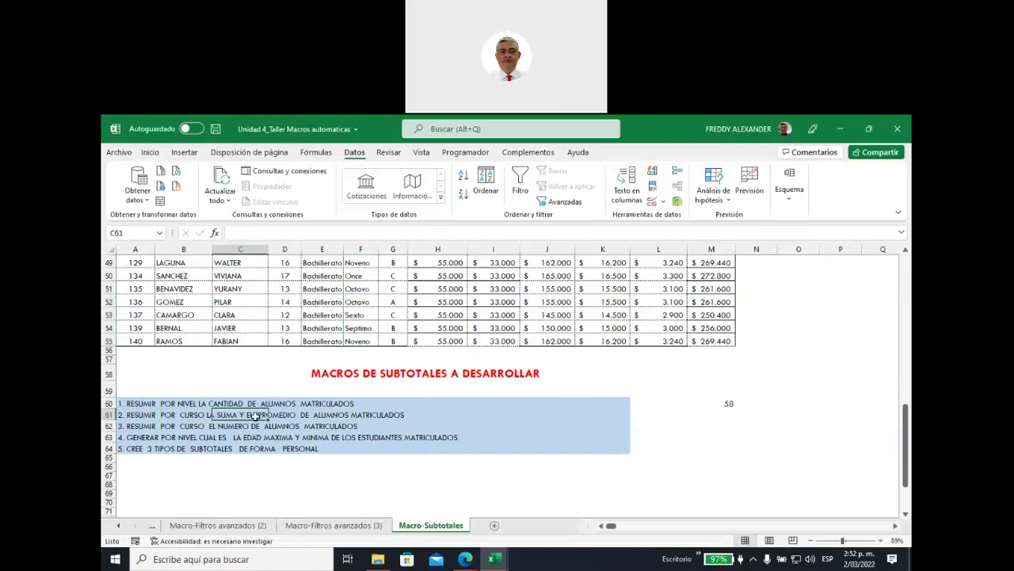
pyautogui.click(285, 416)
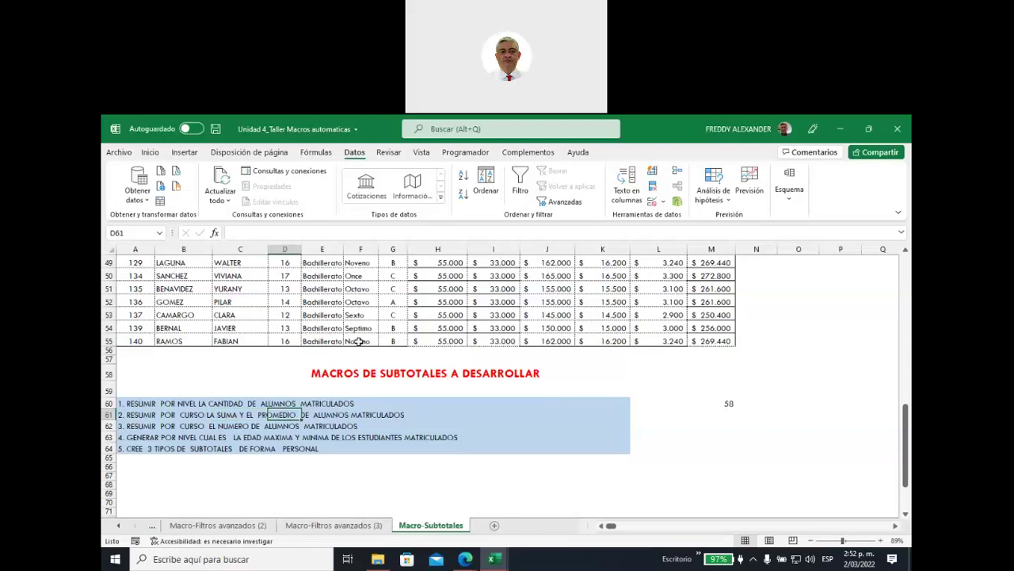
pyautogui.moveTo(359, 341); pyautogui.dragTo(360, 263)
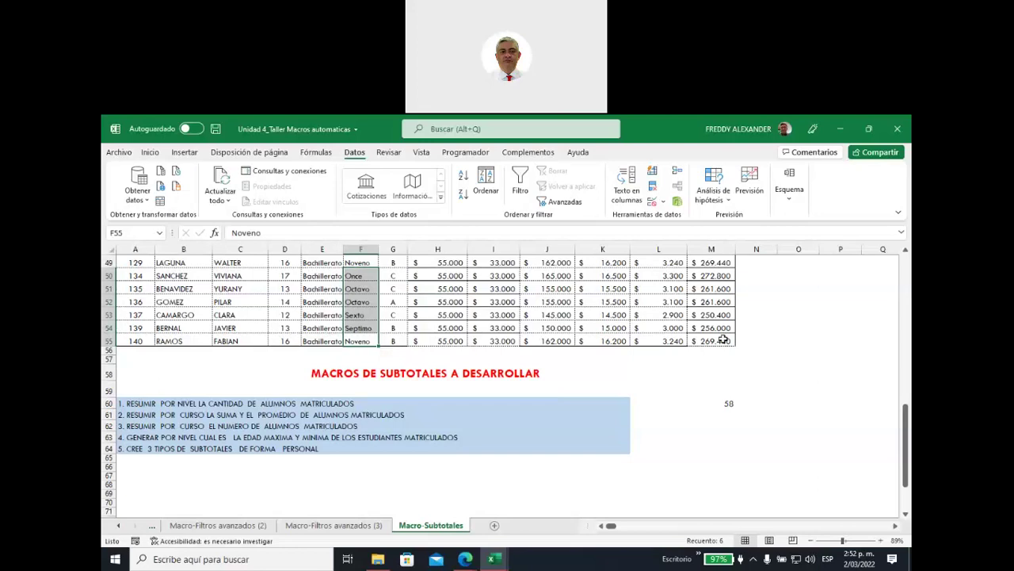
pyautogui.click(498, 302)
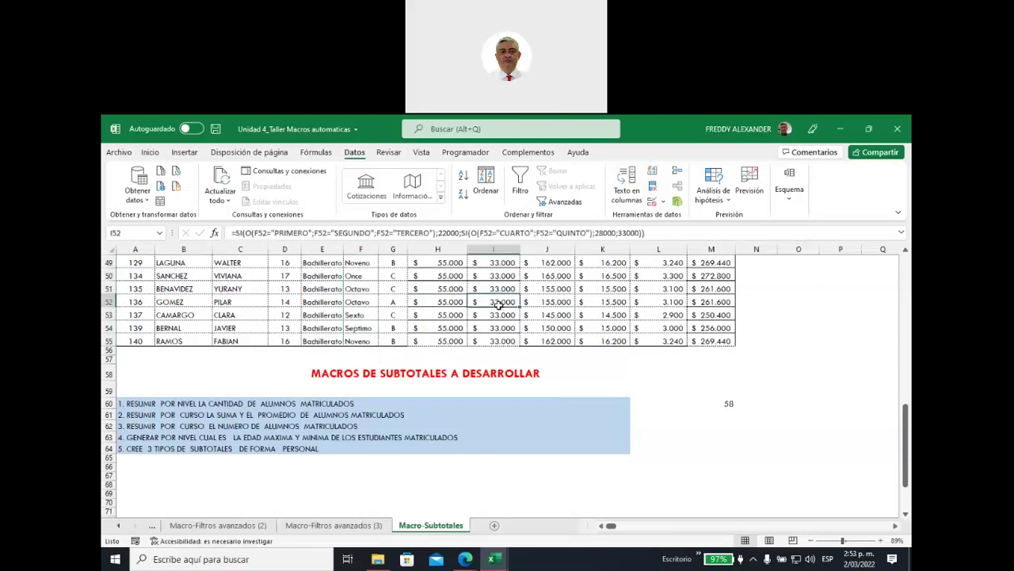
# Sort the whole student table by CURSO in A to Z order
pyautogui.hotkey('ctrl', 'e')
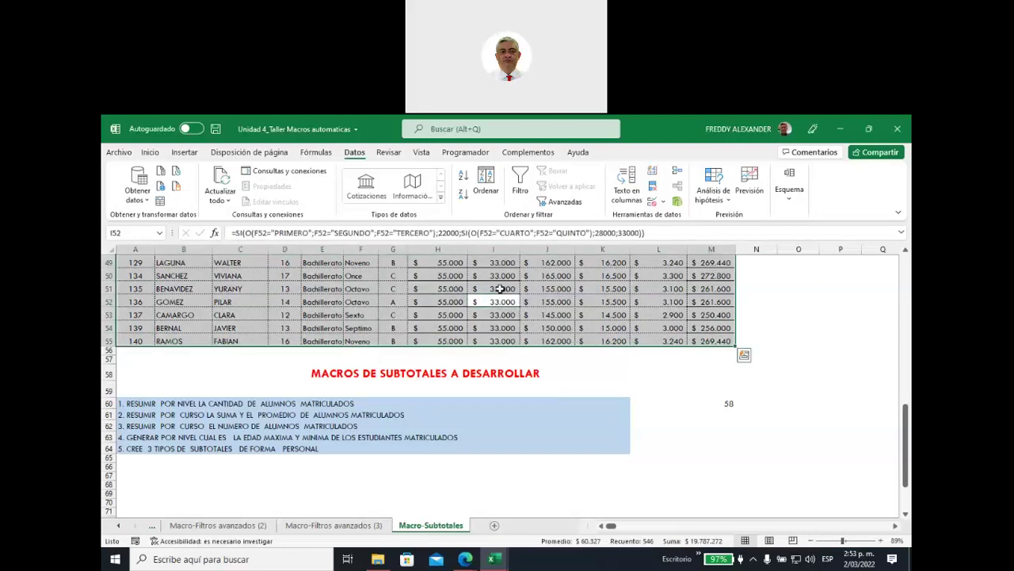
pyautogui.click(490, 194)
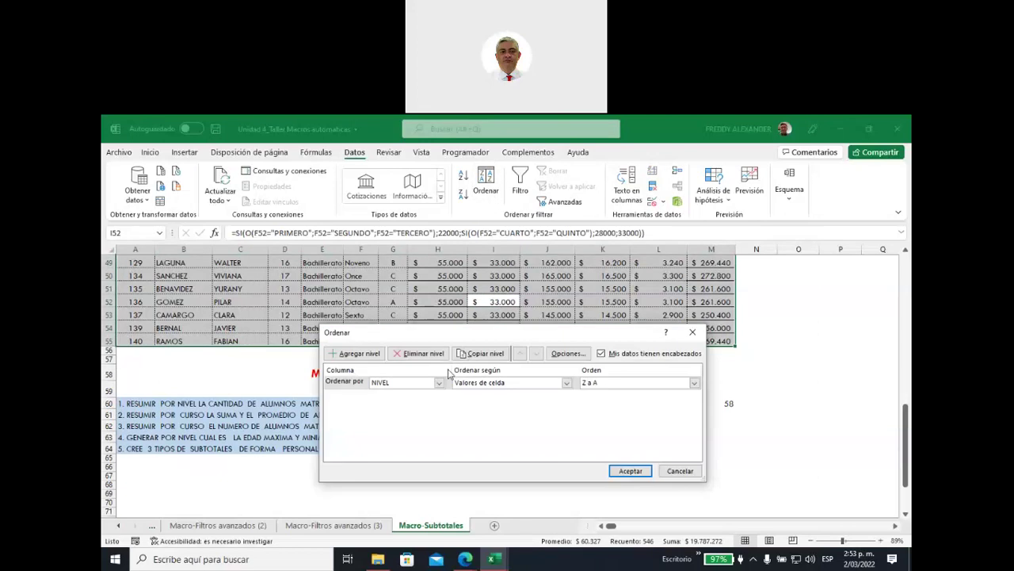
pyautogui.click(439, 383)
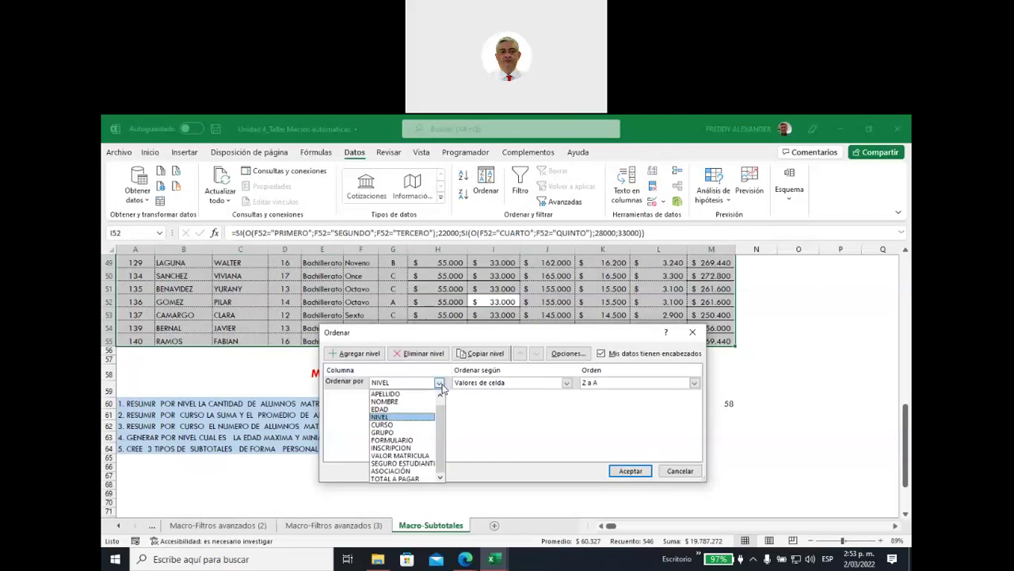
pyautogui.click(419, 424)
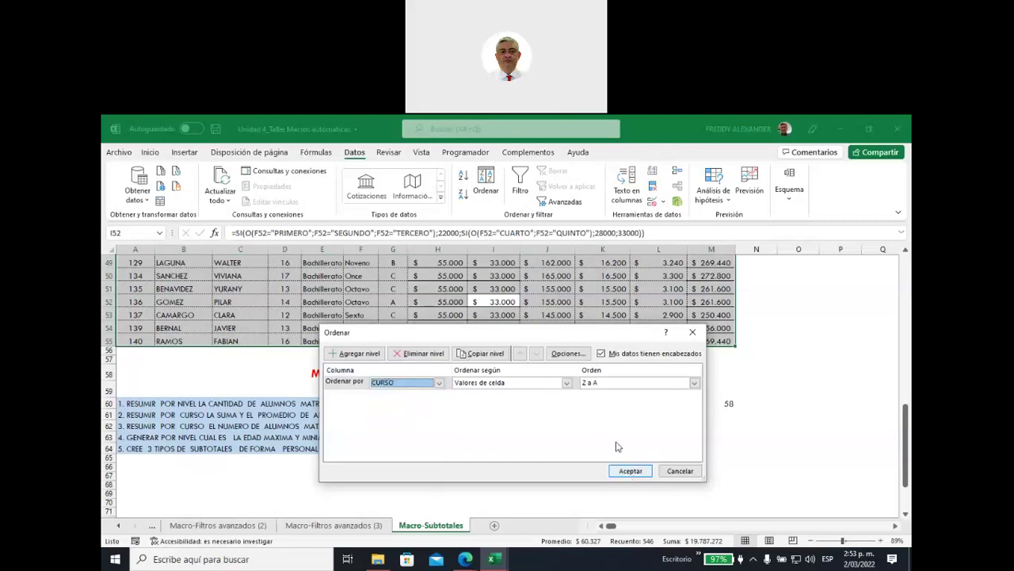
pyautogui.click(695, 383)
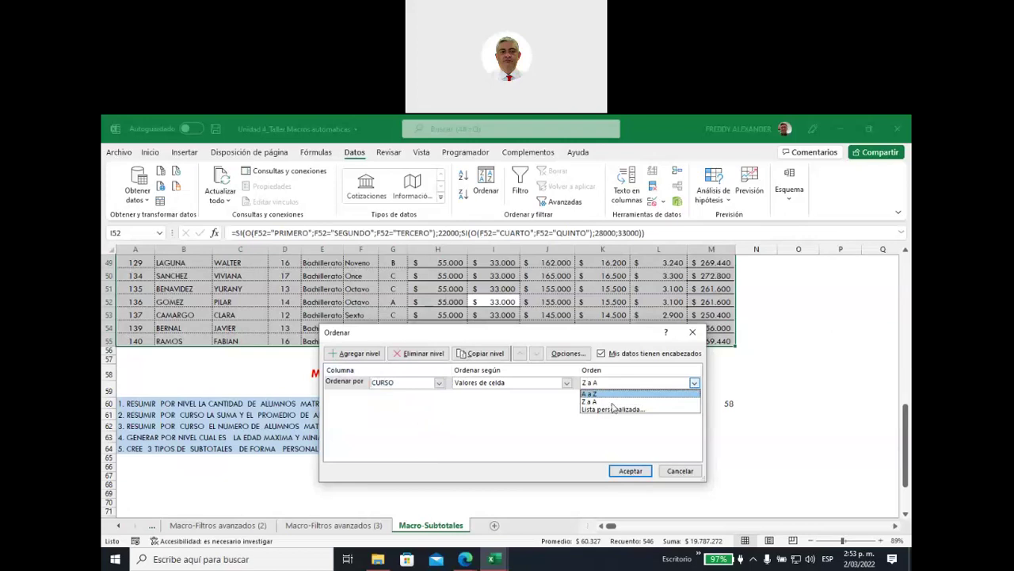
pyautogui.click(591, 401)
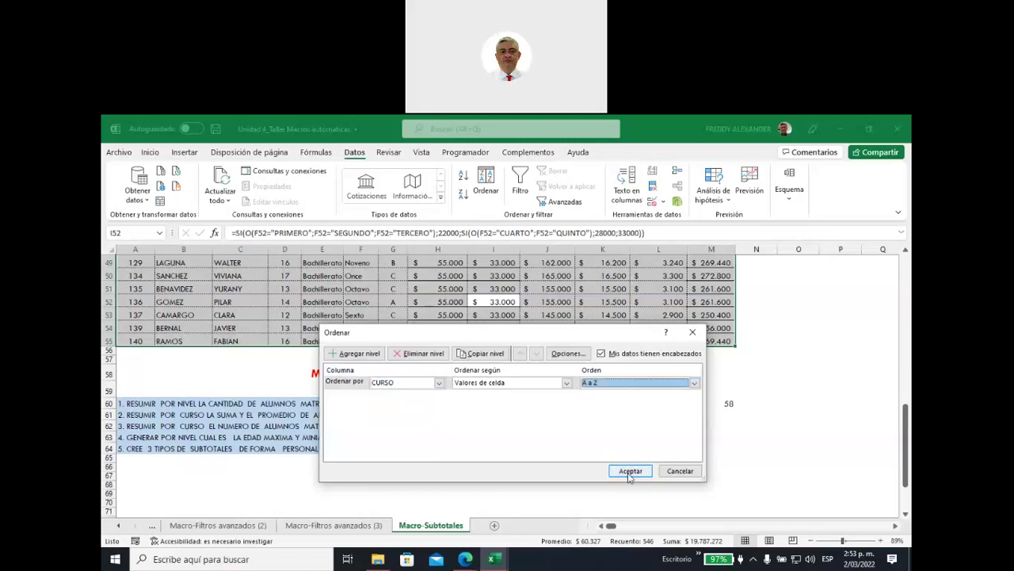
pyautogui.click(630, 470)
# Return to the top and select part of the sorted CURSO column to check the order
pyautogui.scroll(3, 420, 382)
pyautogui.scroll(3, 416, 372)
pyautogui.scroll(3, 412, 356)
pyautogui.scroll(2, 405, 345)
pyautogui.scroll(1, 405, 345)
pyautogui.moveTo(361, 290); pyautogui.dragTo(360, 393)
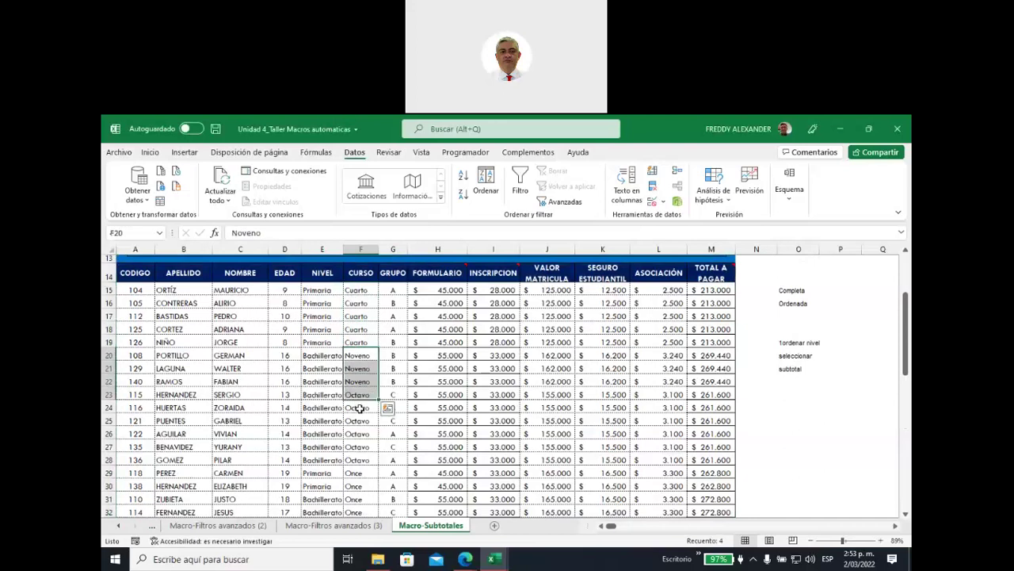
# Select the sorted table from row 55 up through the header row and open Subtotal
pyautogui.scroll(-4, 414, 418)
pyautogui.scroll(-3, 412, 415)
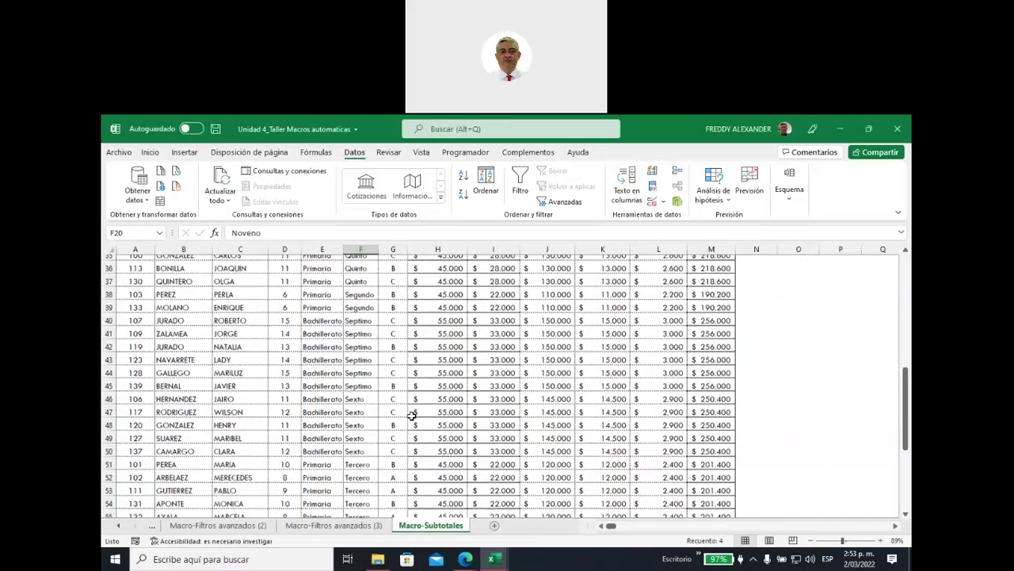
pyautogui.scroll(-3, 428, 414)
pyautogui.moveTo(715, 418); pyautogui.dragTo(134, 202)
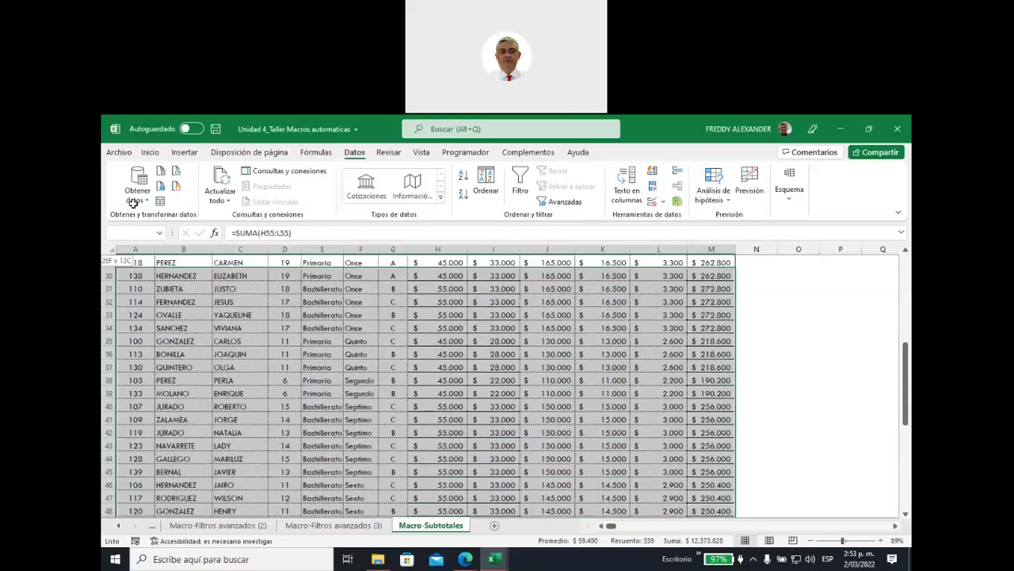
pyautogui.moveTo(133, 202); pyautogui.dragTo(132, 266)
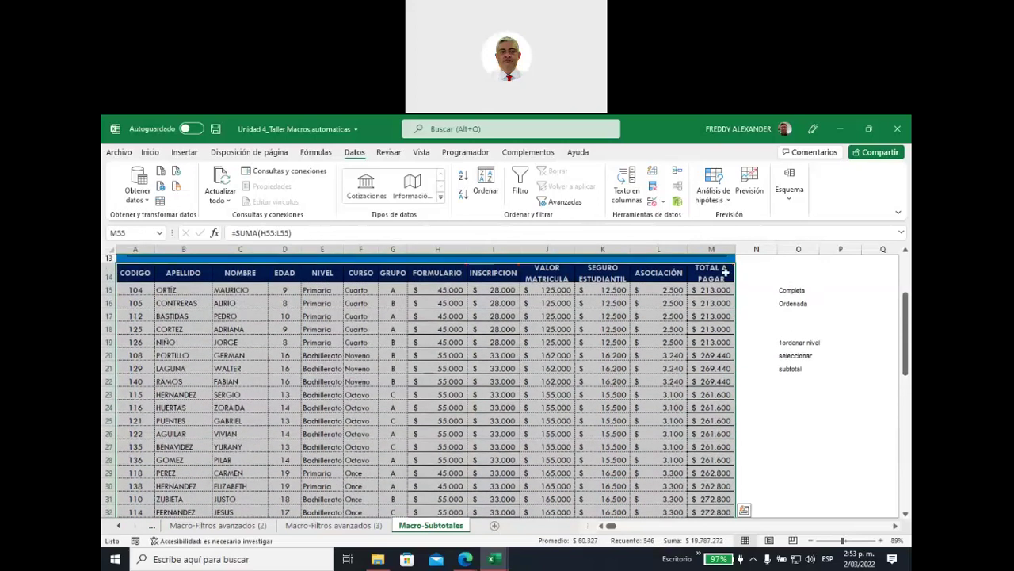
pyautogui.click(789, 188)
pyautogui.click(821, 248)
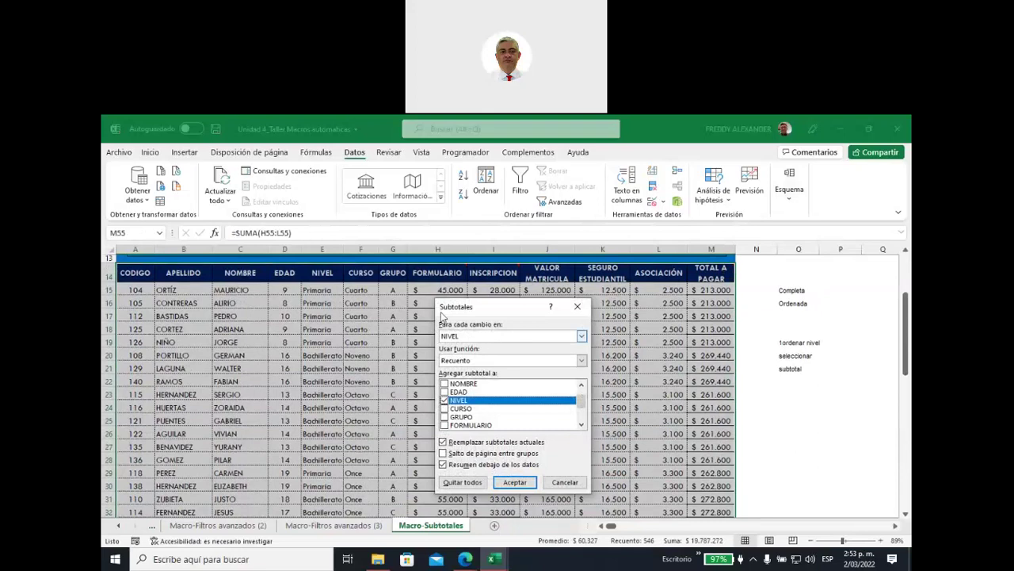
# Apply Suma subtotals at each change in CURSO, added to CURSO instead of NIVEL
pyautogui.click(581, 336)
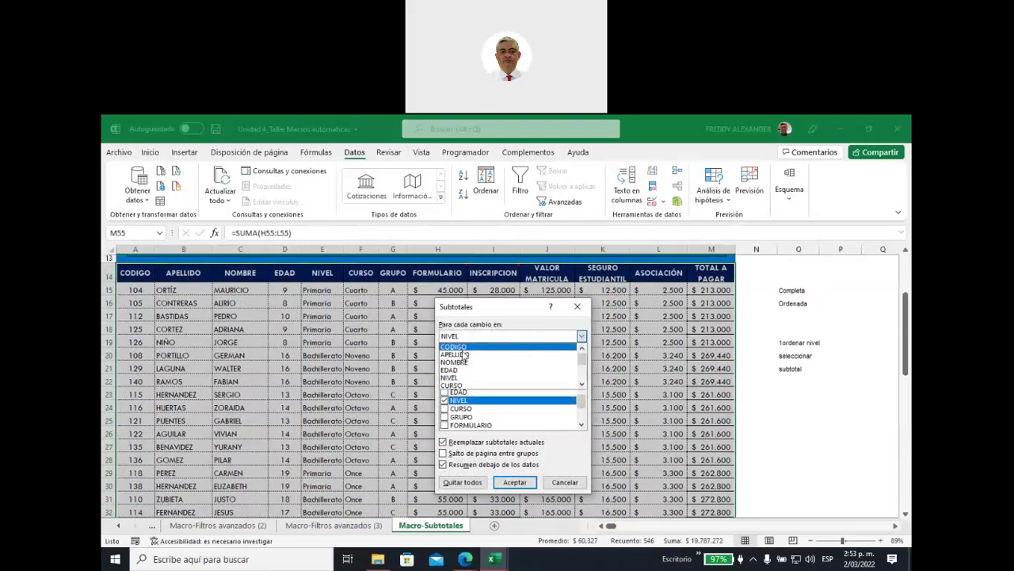
pyautogui.click(465, 385)
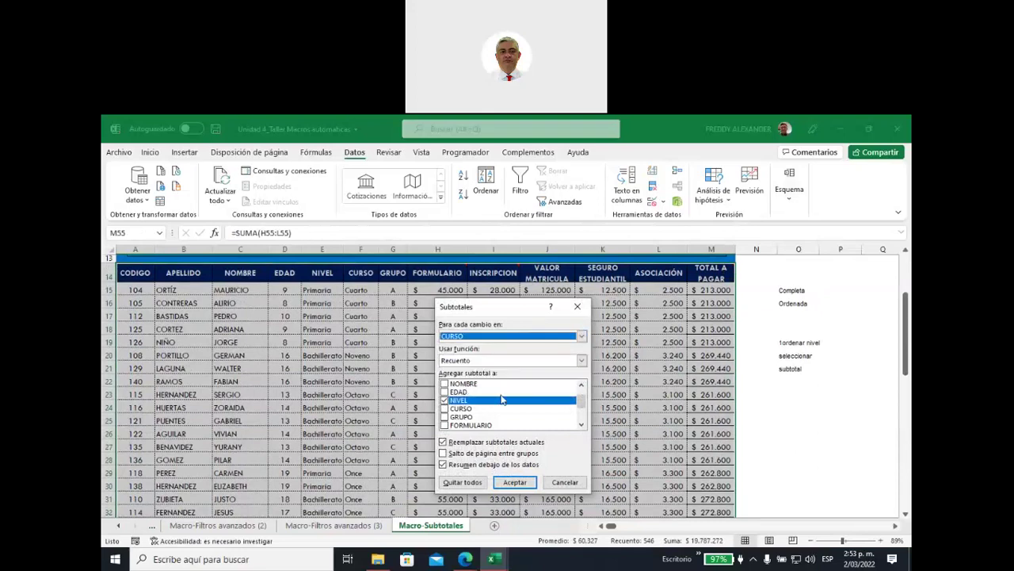
pyautogui.click(582, 360)
pyautogui.click(488, 371)
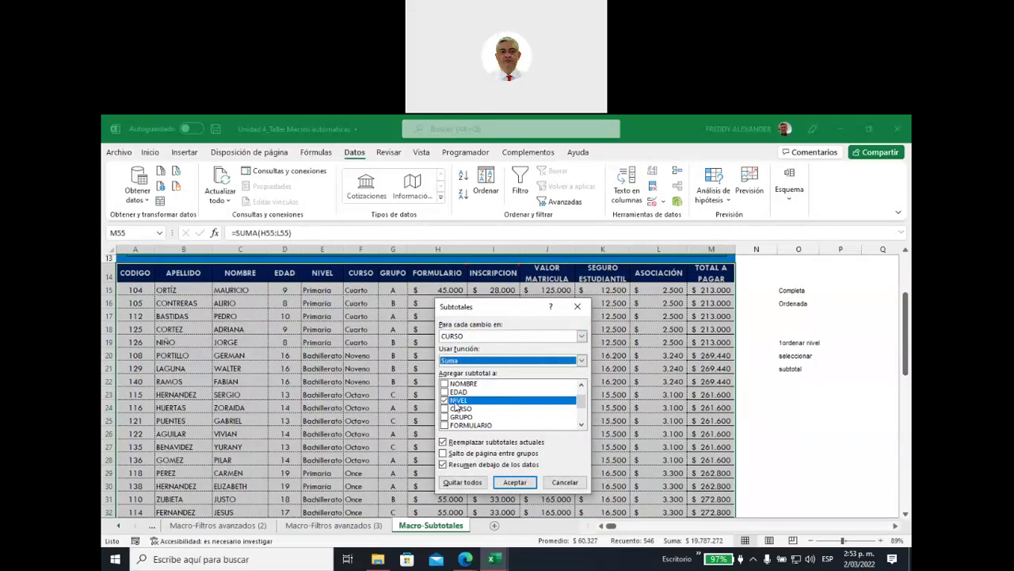
pyautogui.click(444, 401)
pyautogui.click(446, 408)
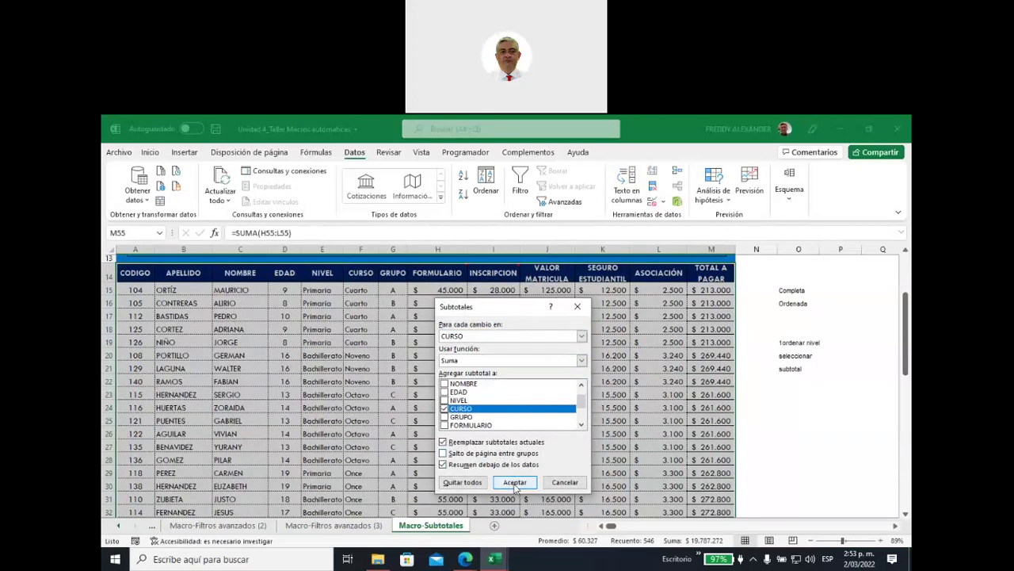
pyautogui.click(513, 482)
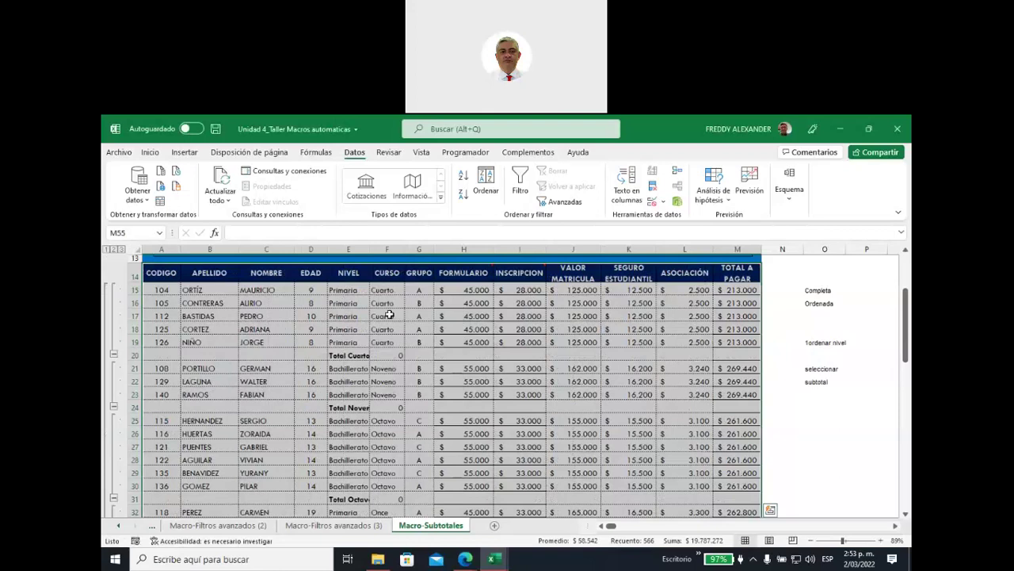
# Inspect the Cuarto course cells, their FORMULARIO values and the Total Cuarto subtotal formula
pyautogui.moveTo(386, 291); pyautogui.dragTo(389, 342)
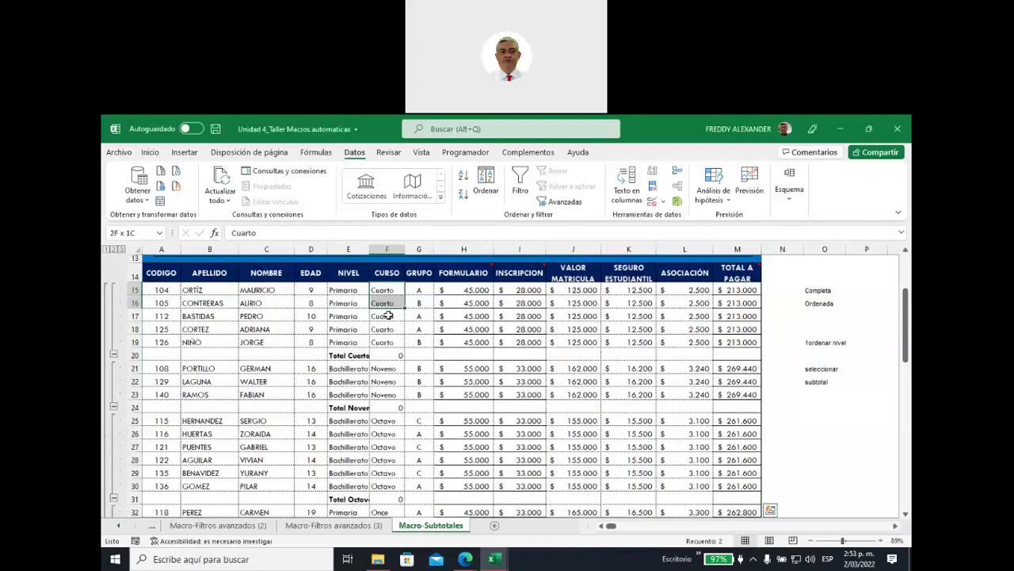
pyautogui.click(388, 356)
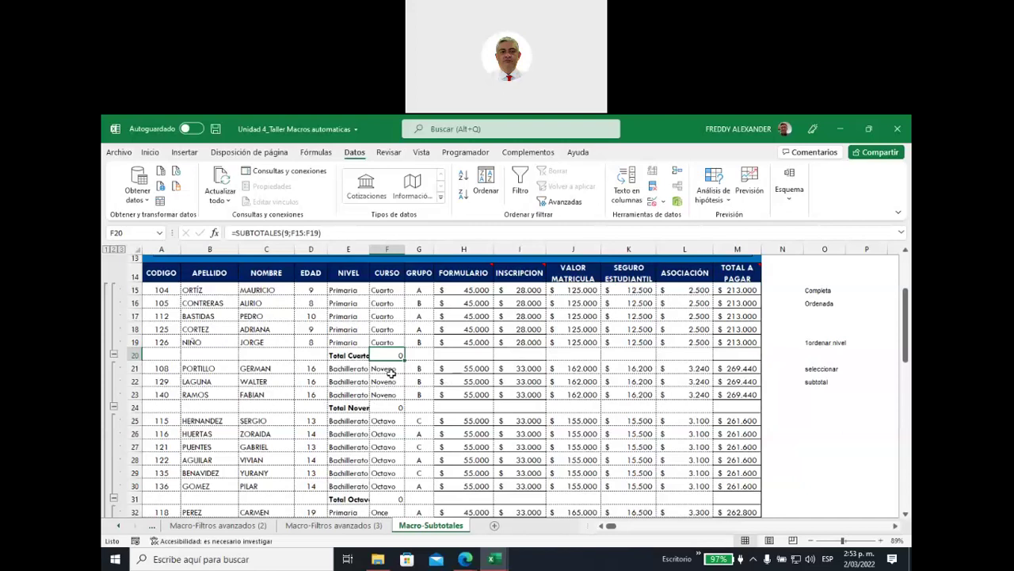
pyautogui.moveTo(384, 290); pyautogui.dragTo(385, 345)
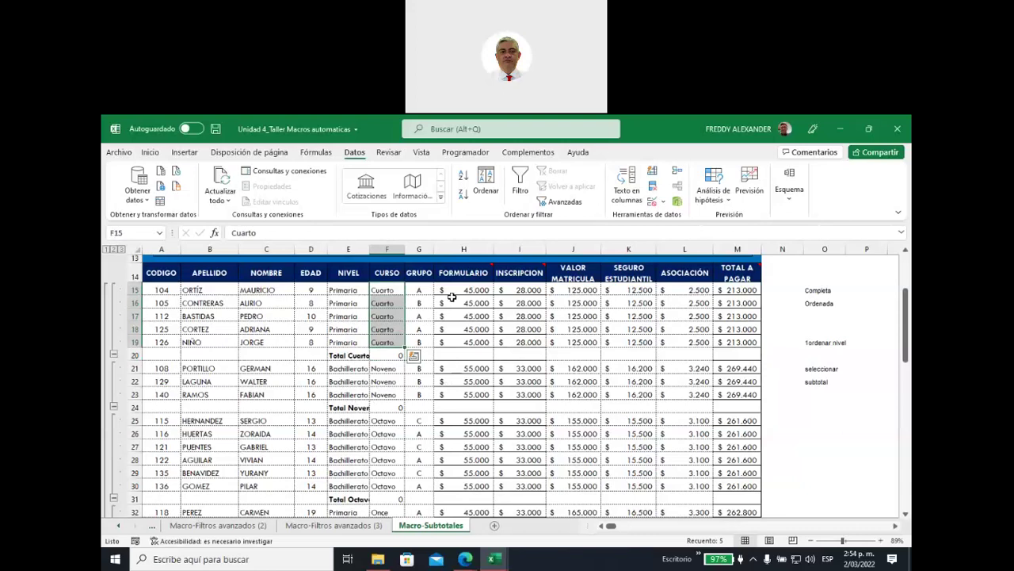
pyautogui.moveTo(450, 290); pyautogui.dragTo(468, 356)
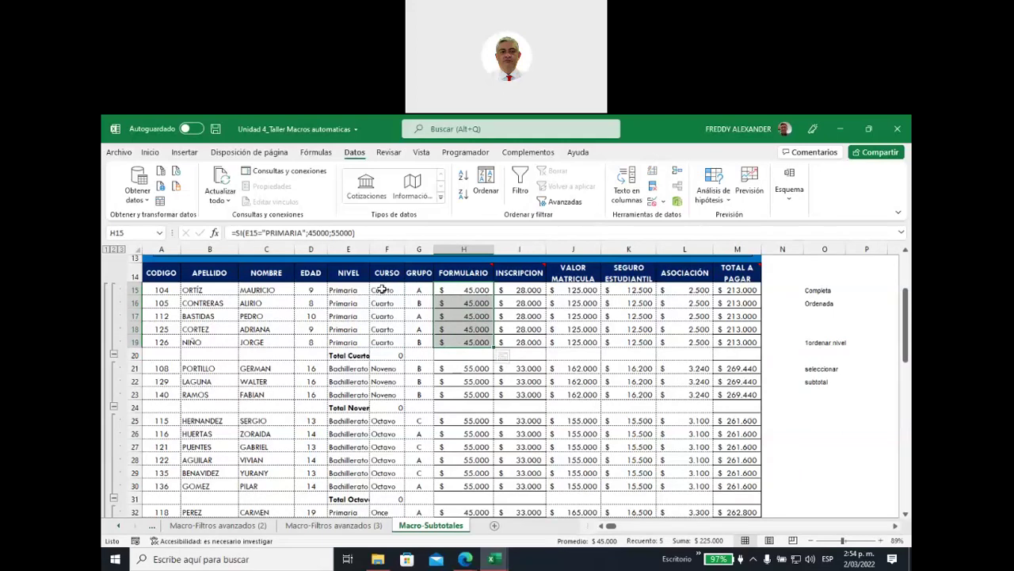
pyautogui.moveTo(380, 291); pyautogui.dragTo(387, 341)
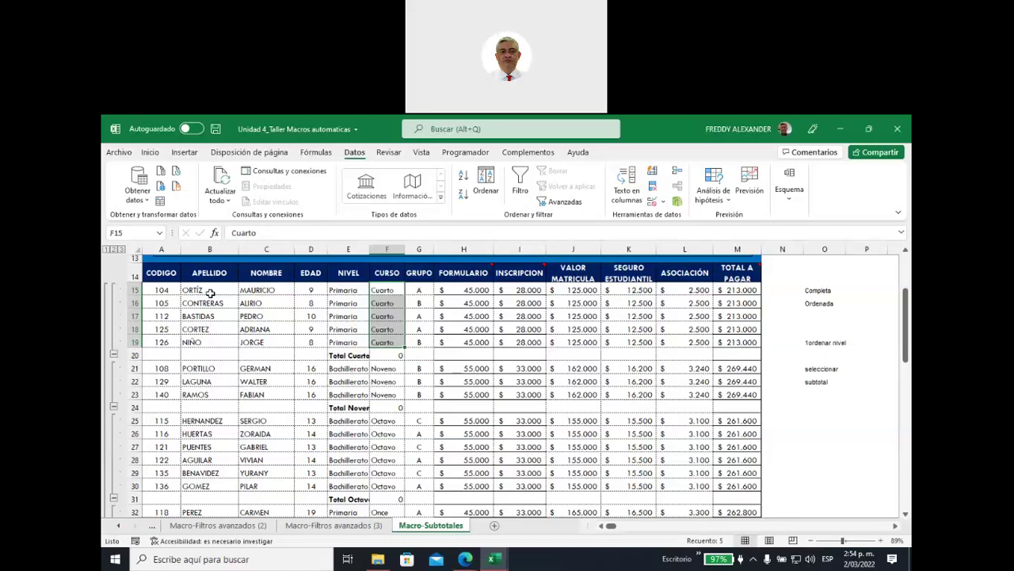
pyautogui.click(468, 355)
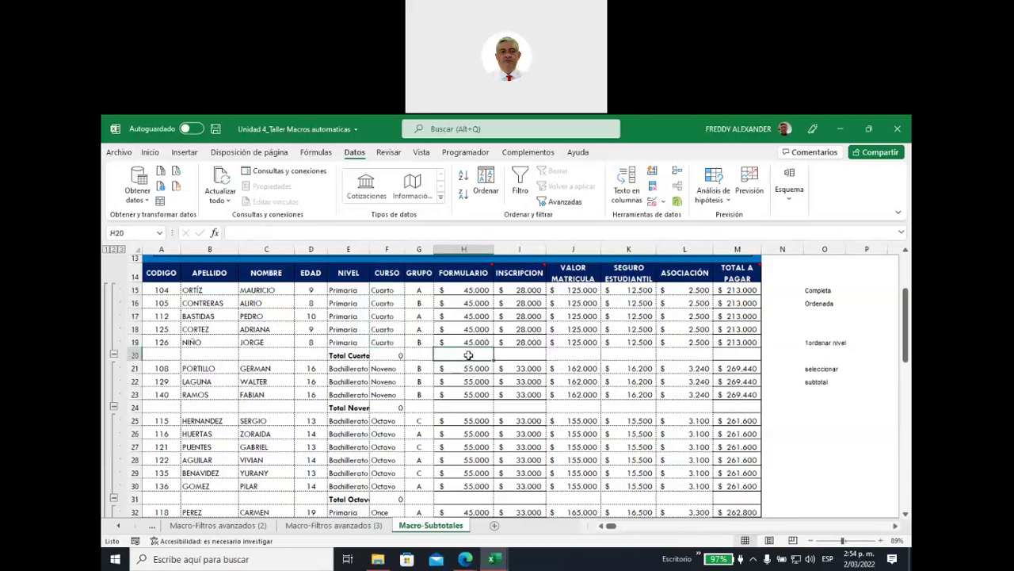
# Select the whole student table, subtotal rows included, from the bottom up to the headers
pyautogui.scroll(-3, 728, 406)
pyautogui.scroll(-5, 727, 406)
pyautogui.scroll(-2, 727, 405)
pyautogui.scroll(-5, 727, 406)
pyautogui.scroll(2, 736, 420)
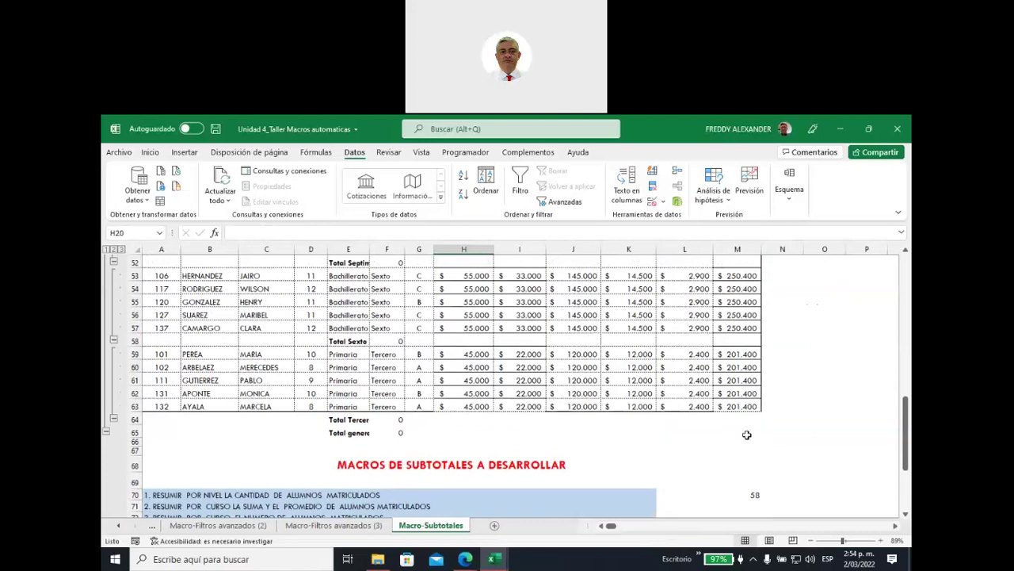
pyautogui.moveTo(748, 432); pyautogui.dragTo(166, 204)
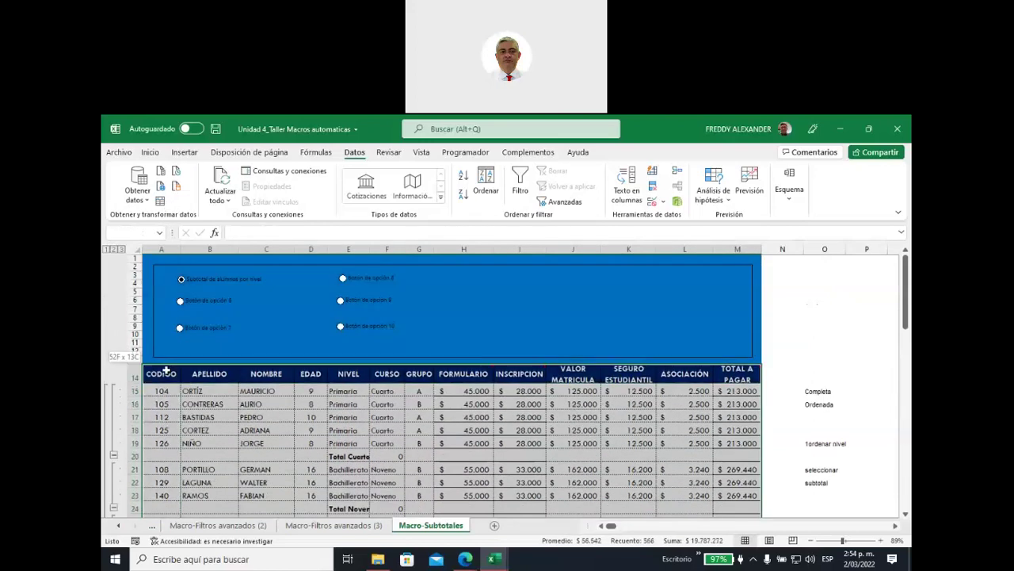
# Remove all existing subtotals from the selected table with Quitar todos
pyautogui.moveTo(166, 204); pyautogui.dragTo(671, 310)
pyautogui.click(790, 192)
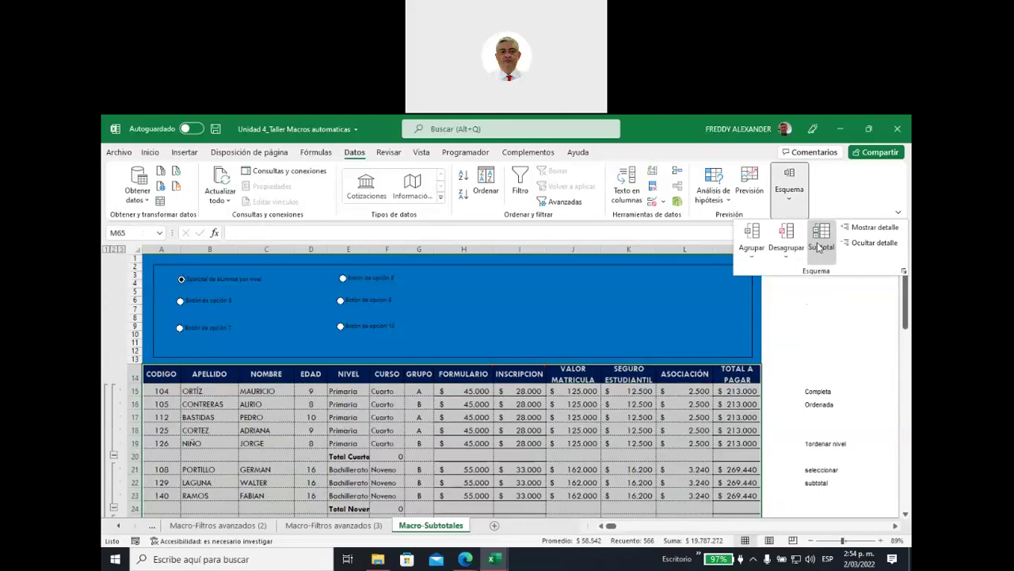
pyautogui.click(821, 231)
pyautogui.click(462, 483)
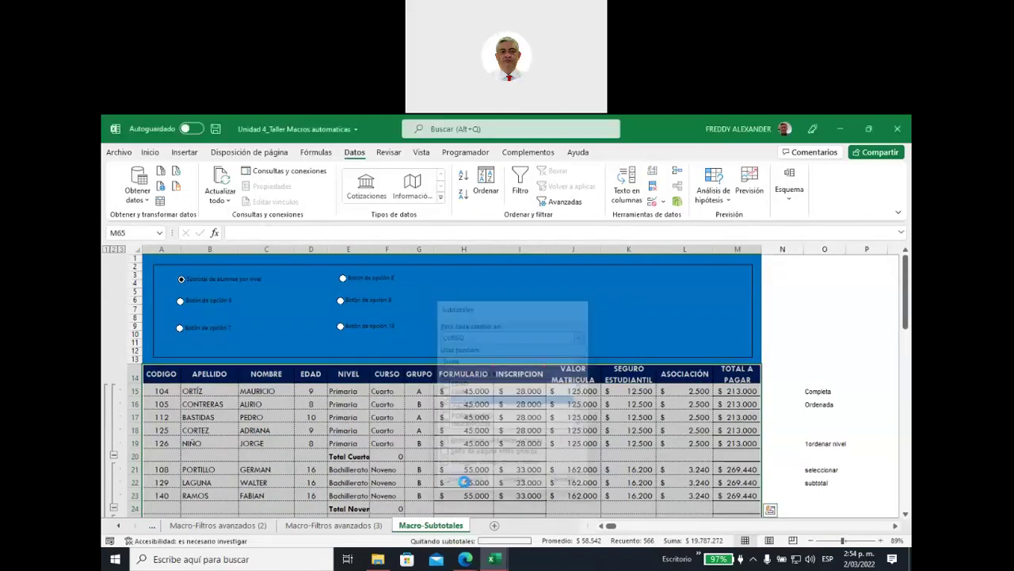
# Undo the accidental entries typed into cell H48
pyautogui.scroll(-6, 458, 430)
pyautogui.scroll(-3, 458, 430)
pyautogui.scroll(-2, 458, 430)
pyautogui.moveTo(437, 406); pyautogui.dragTo(437, 393)
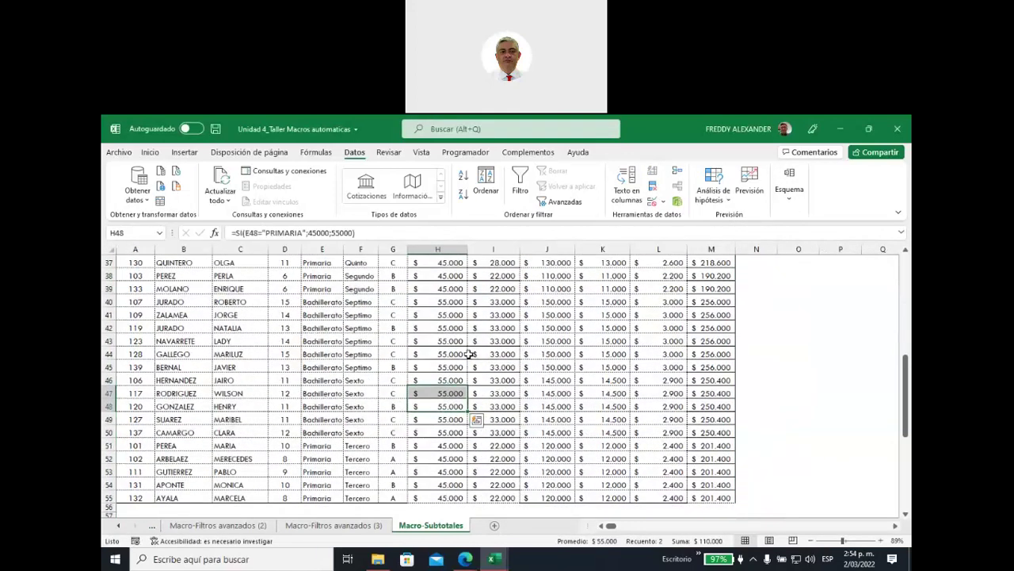
pyautogui.write('e')
pyautogui.hotkey('ctrl', 'z')
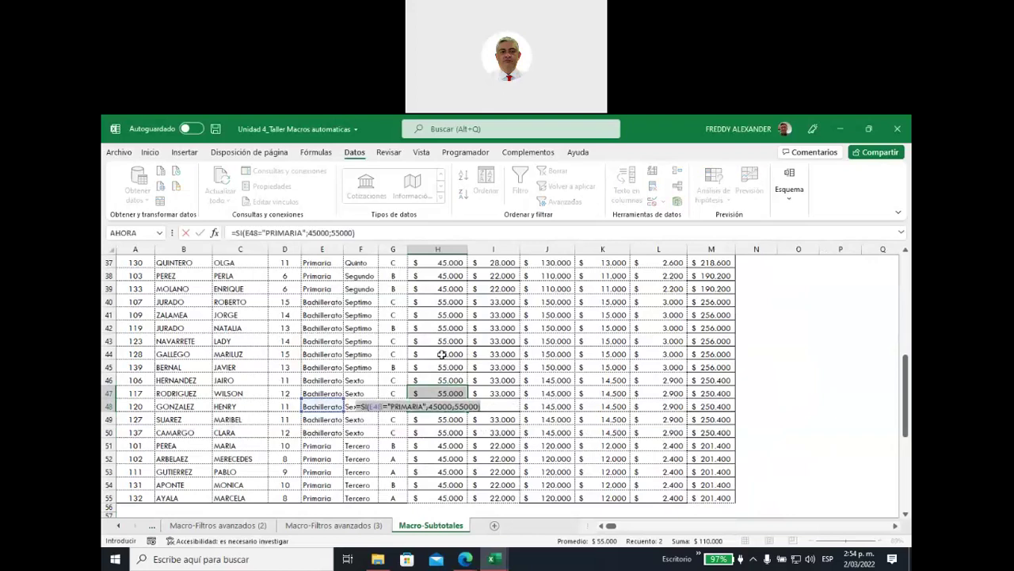
pyautogui.write('e')
pyautogui.hotkey('ctrl', 'z')
pyautogui.write('=')
pyautogui.click(829, 418)
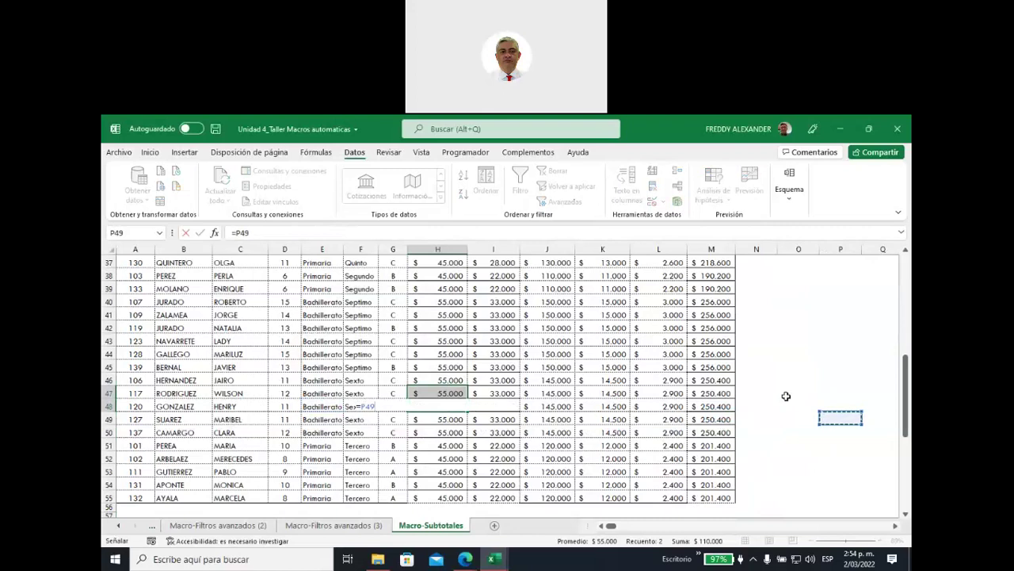
pyautogui.hotkey('ctrl', 'z')
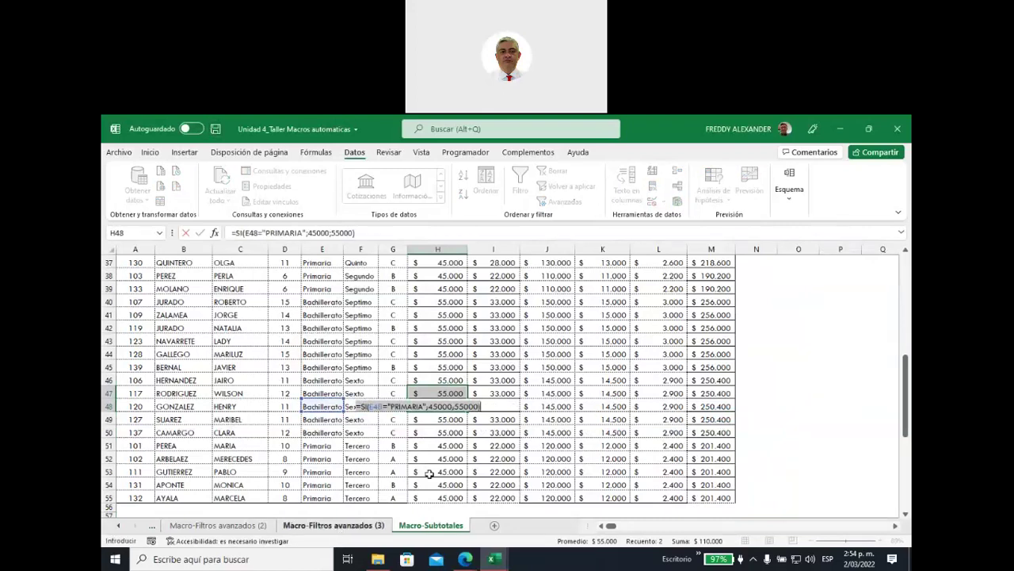
# Restore H48's original 55.000 fee formula, then select the entire data table
pyautogui.click(810, 394)
pyautogui.click(813, 426)
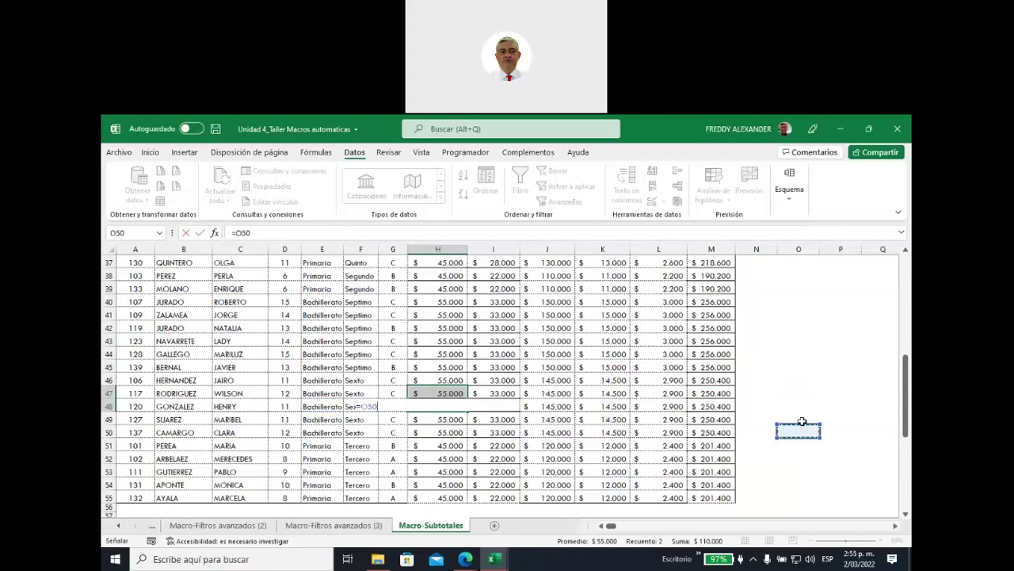
pyautogui.press('BackSpace')
pyautogui.press('BackSpace')
pyautogui.press('BackSpace')
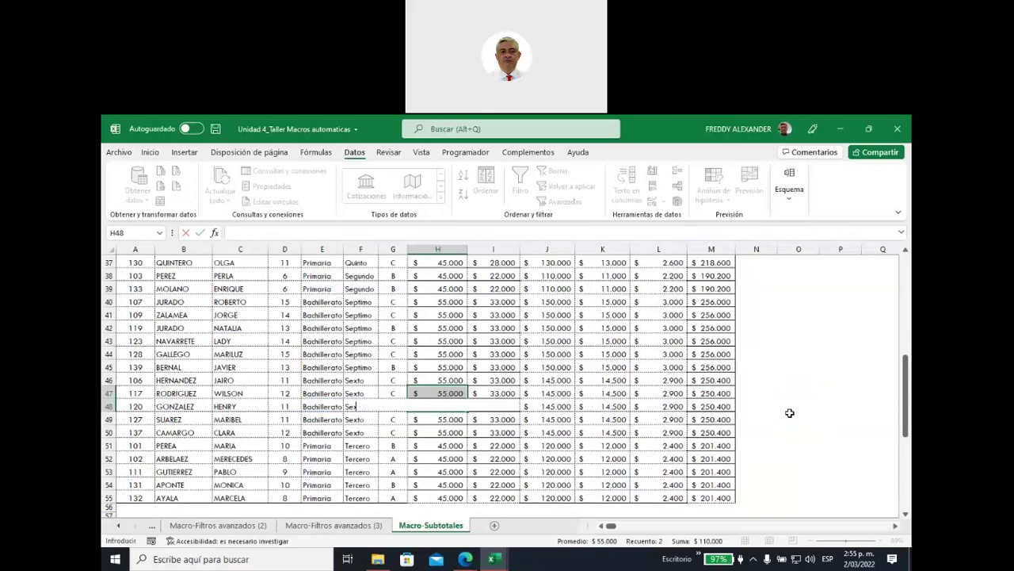
pyautogui.click(774, 418)
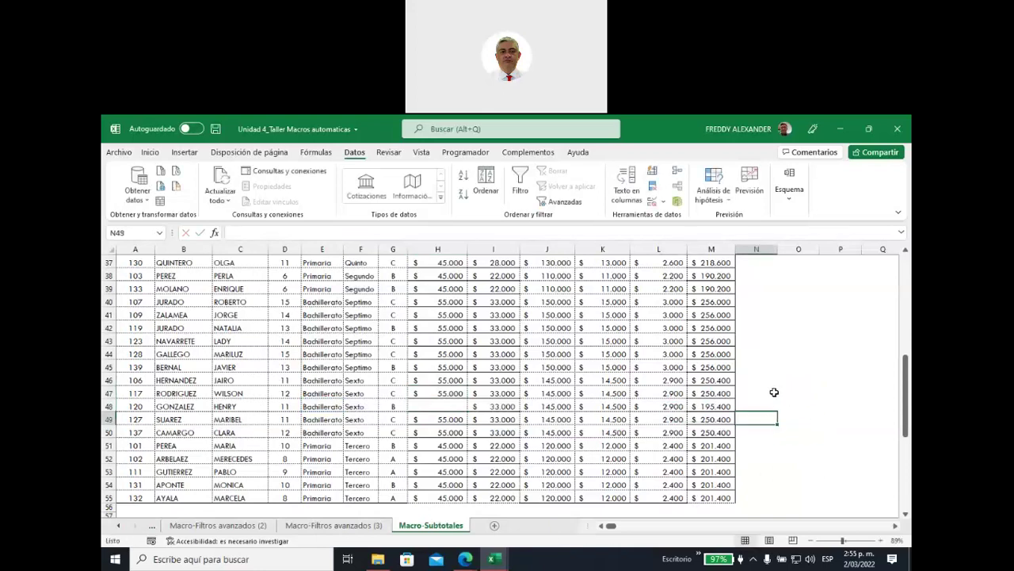
pyautogui.hotkey('ctrl', 'z')
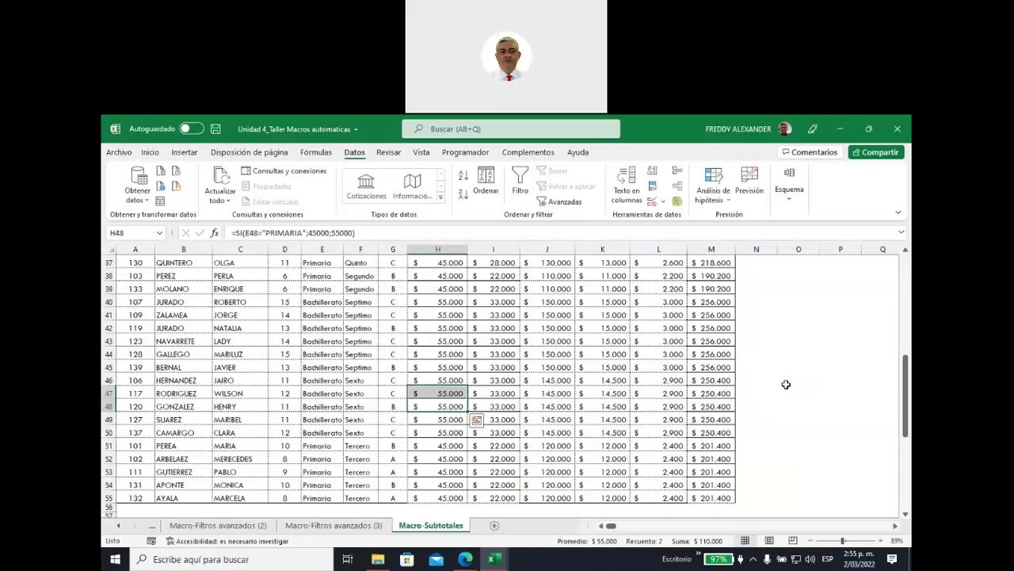
pyautogui.click(784, 378)
pyautogui.click(441, 384)
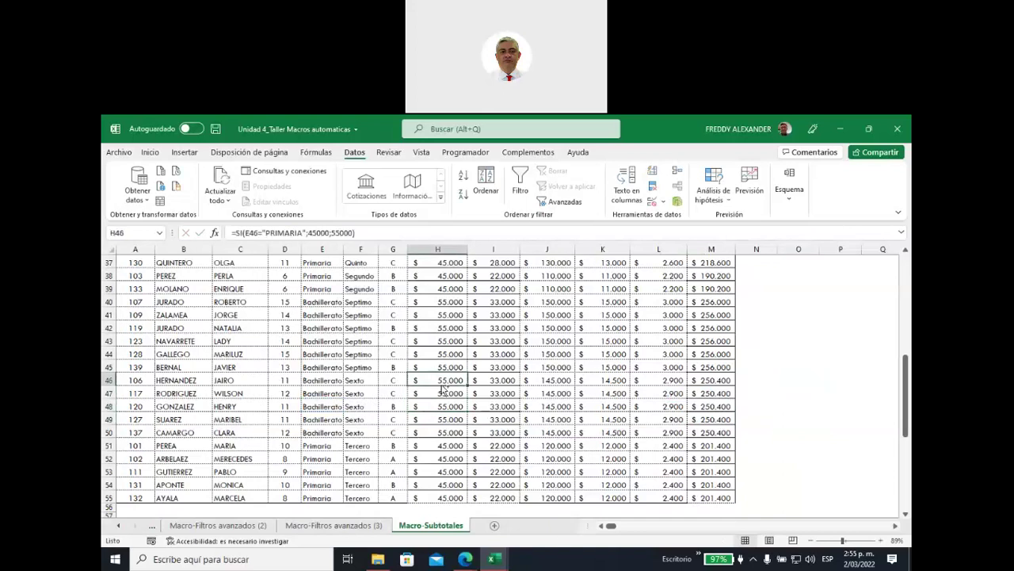
pyautogui.hotkey('ctrl', 'a')
# Add Suma subtotals per CURSO on TOTAL A PAGAR only, unticking CURSO
pyautogui.scroll(5, 476, 380)
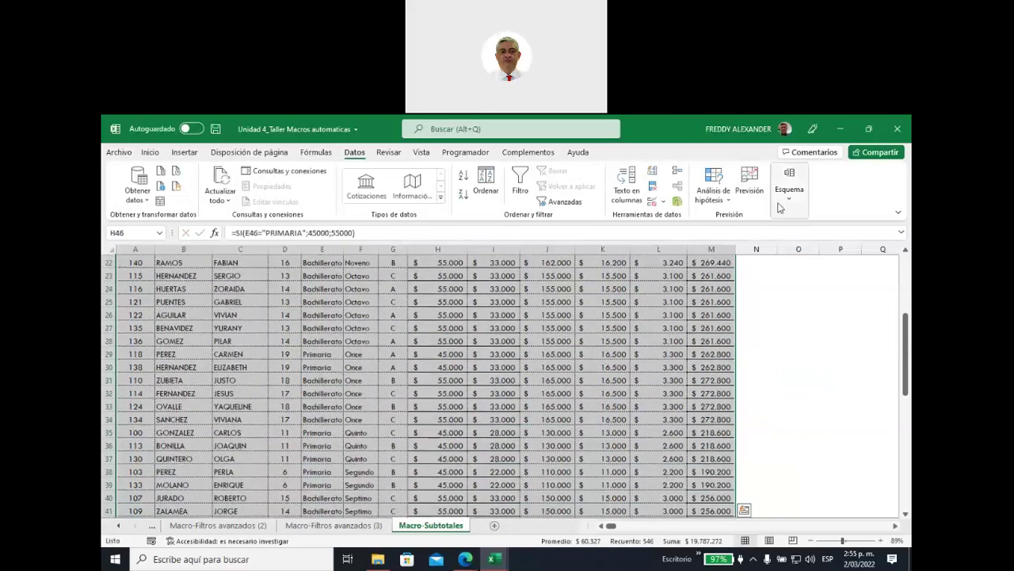
pyautogui.click(786, 197)
pyautogui.click(819, 238)
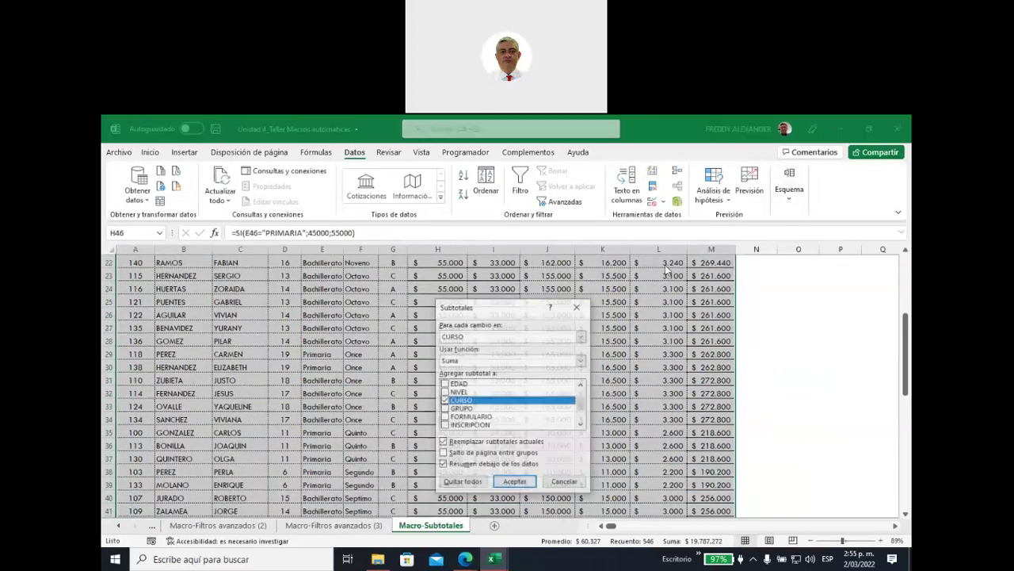
pyautogui.moveTo(499, 310)
pyautogui.mouseDown()
pyautogui.moveTo(591, 244)
pyautogui.moveTo(574, 233)
pyautogui.mouseUp()
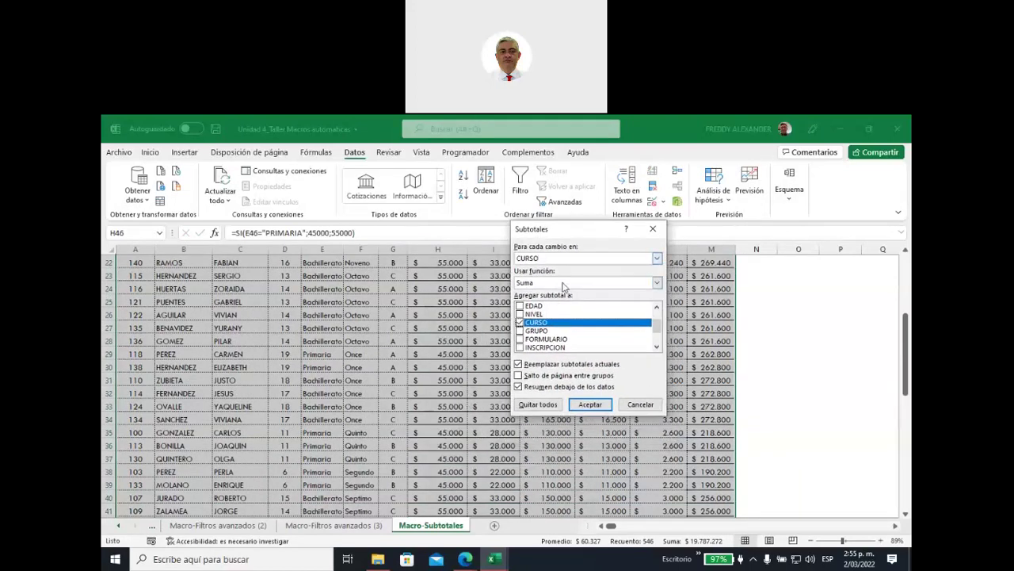
pyautogui.click(520, 322)
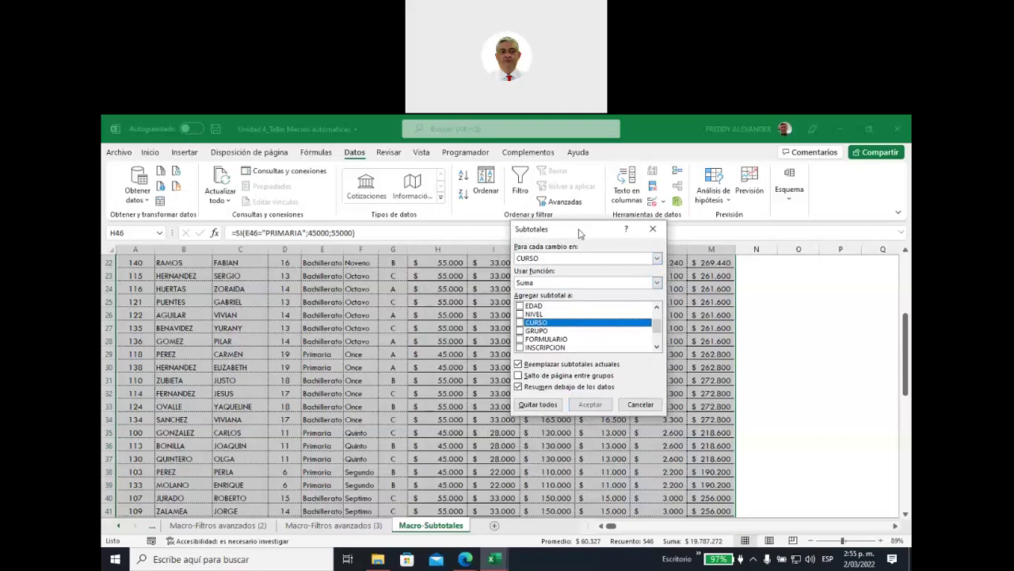
pyautogui.moveTo(581, 231); pyautogui.dragTo(500, 343)
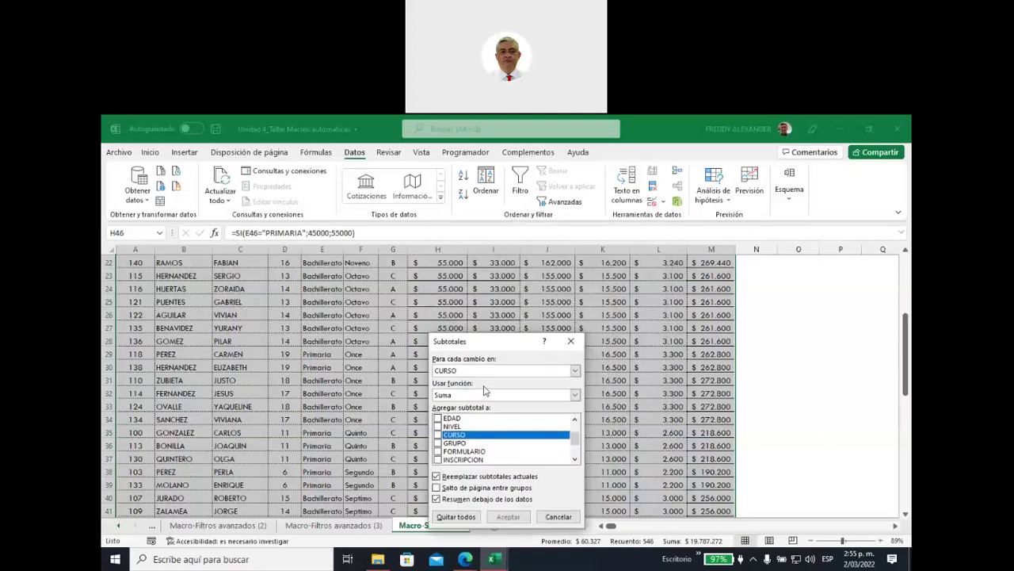
pyautogui.scroll(-2, 487, 426)
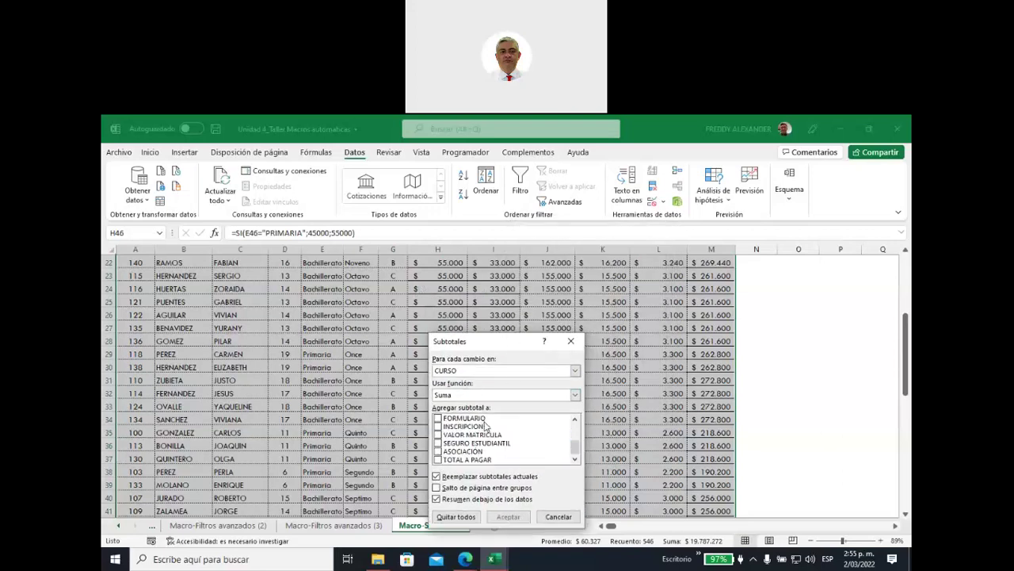
pyautogui.click(438, 460)
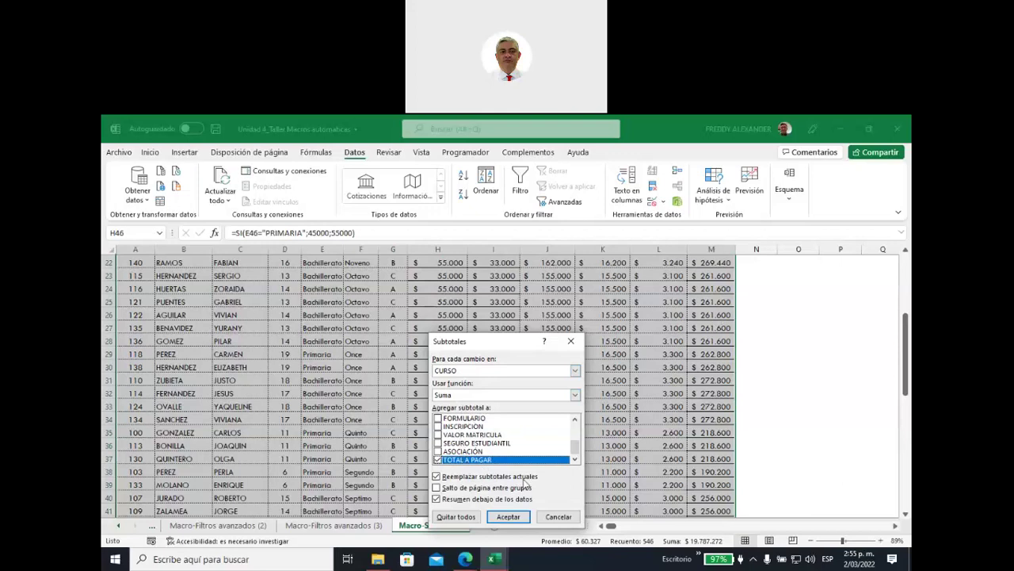
pyautogui.click(508, 516)
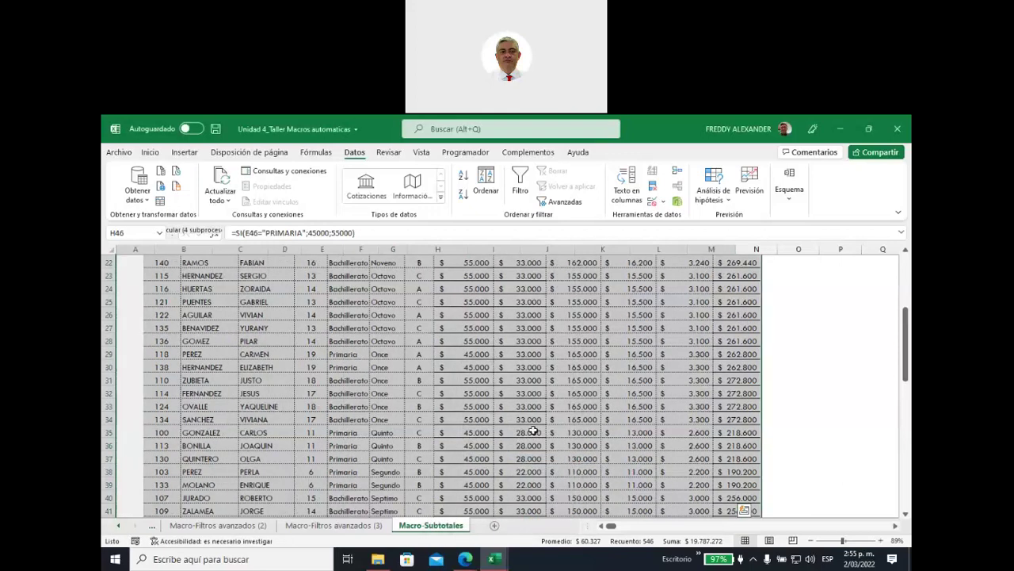
pyautogui.scroll(1, 639, 394)
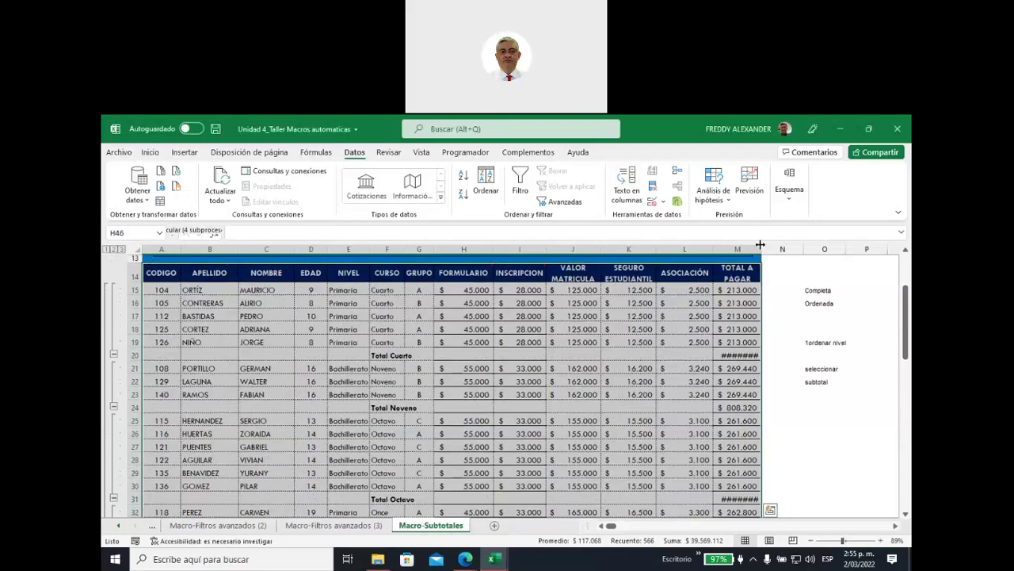
# Widen column M so Total Cuarto shows $1.065.000, then check the Cuarto amounts against it
pyautogui.moveTo(761, 250); pyautogui.dragTo(780, 250)
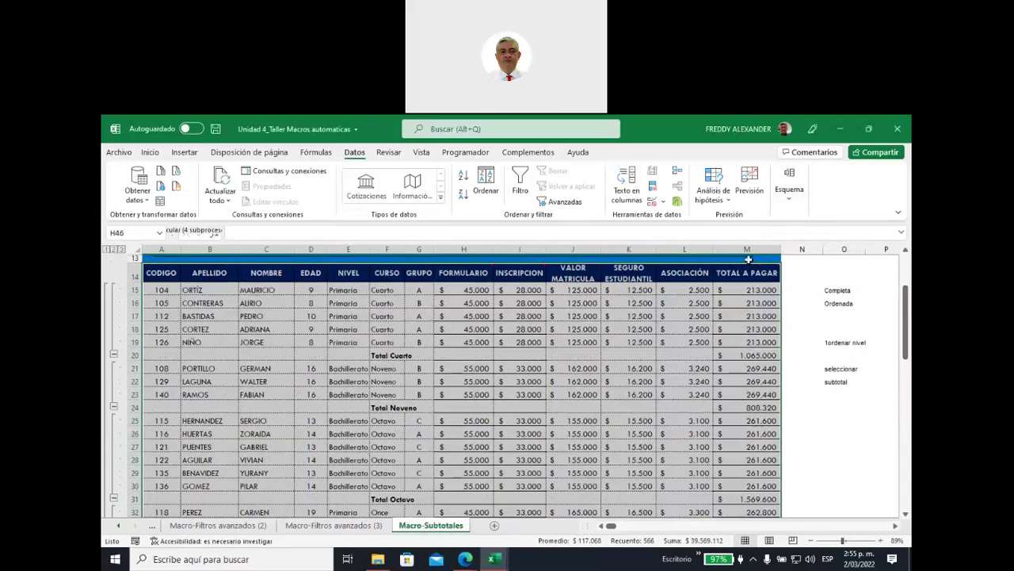
pyautogui.moveTo(388, 290); pyautogui.dragTo(387, 340)
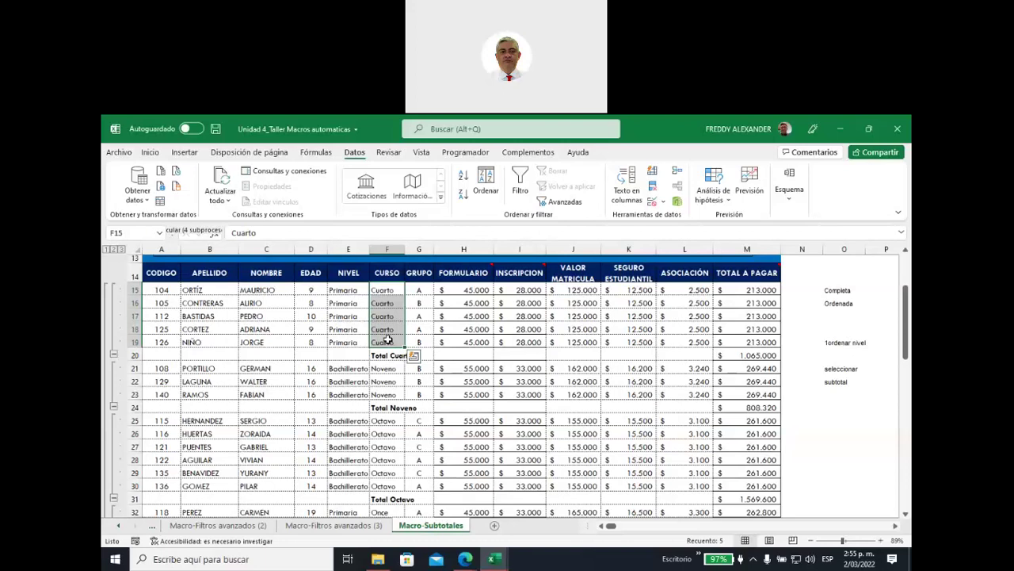
pyautogui.click(380, 355)
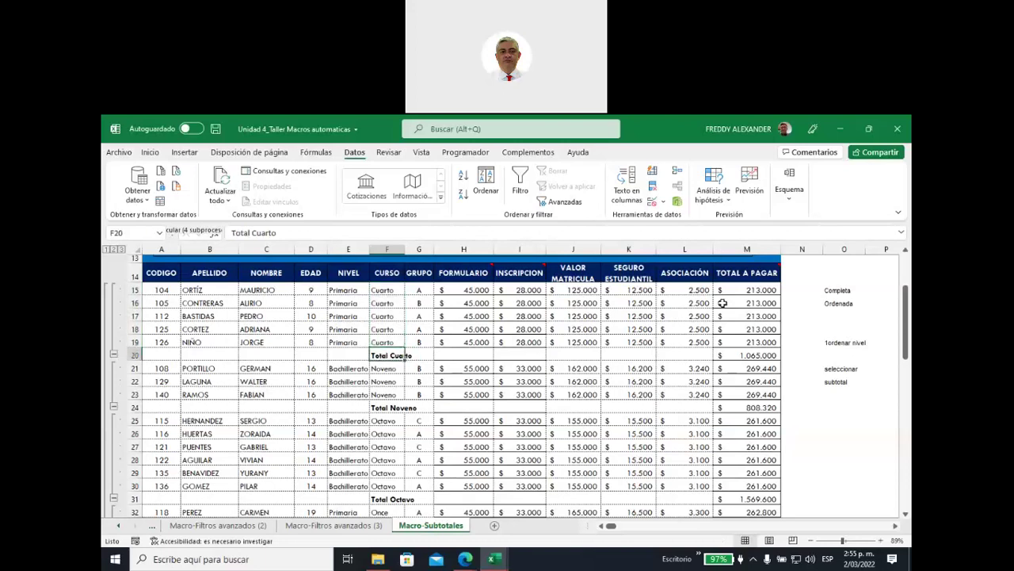
pyautogui.moveTo(728, 289); pyautogui.dragTo(734, 339)
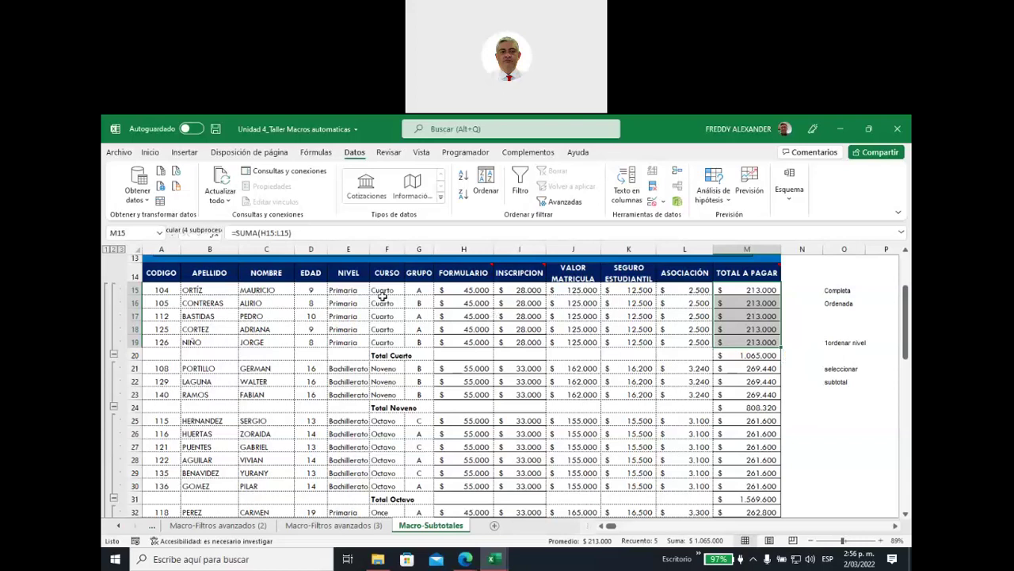
pyautogui.moveTo(382, 291); pyautogui.dragTo(388, 339)
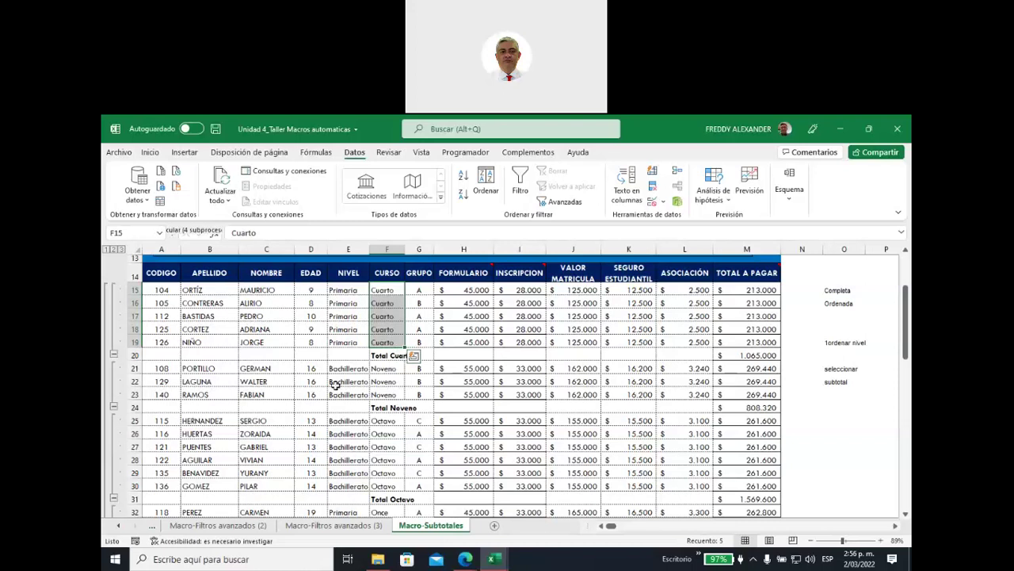
# Scroll through the sheet to review the student payments subtotaled per course
pyautogui.scroll(-2, 285, 426)
pyautogui.scroll(-1, 285, 426)
pyautogui.scroll(-5, 284, 427)
pyautogui.scroll(-4, 284, 426)
pyautogui.scroll(-4, 269, 412)
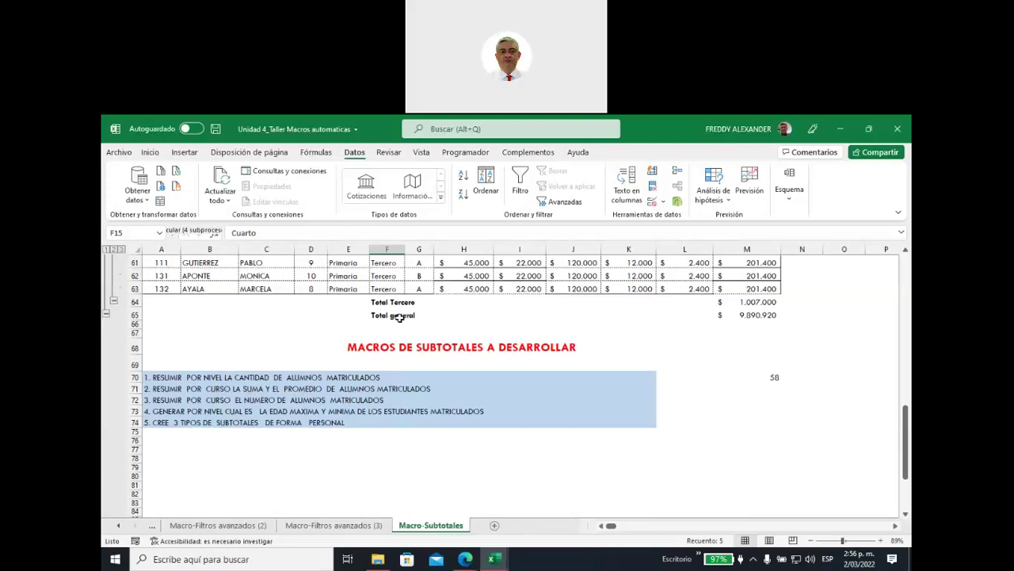
pyautogui.scroll(3, 400, 318)
pyautogui.scroll(8, 400, 317)
pyautogui.scroll(1, 400, 318)
pyautogui.scroll(1, 400, 318)
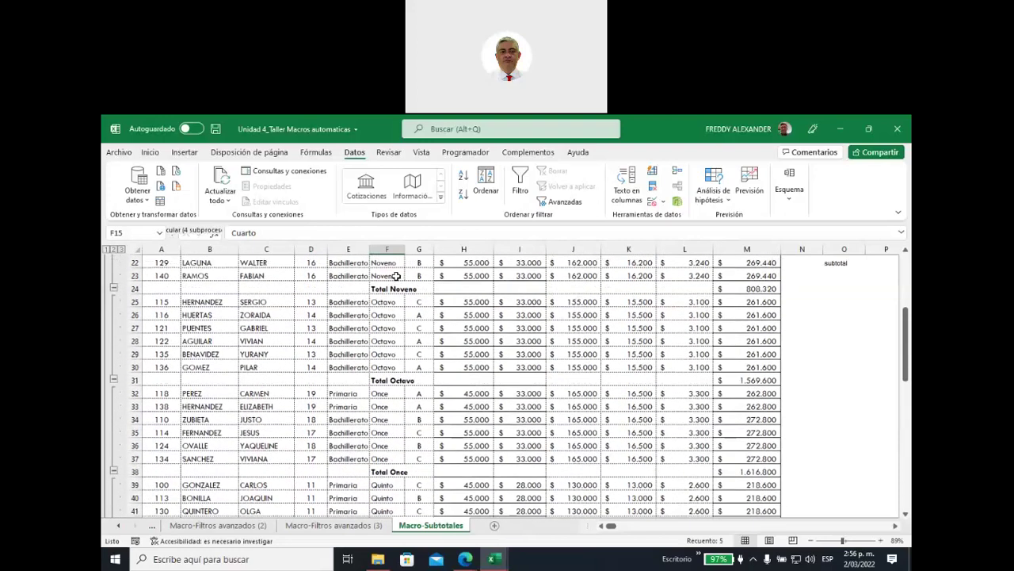
# Select the table from the CODIGO header in A14 down to row 65
pyautogui.click(387, 248)
pyautogui.scroll(3, 398, 294)
pyautogui.scroll(1, 399, 293)
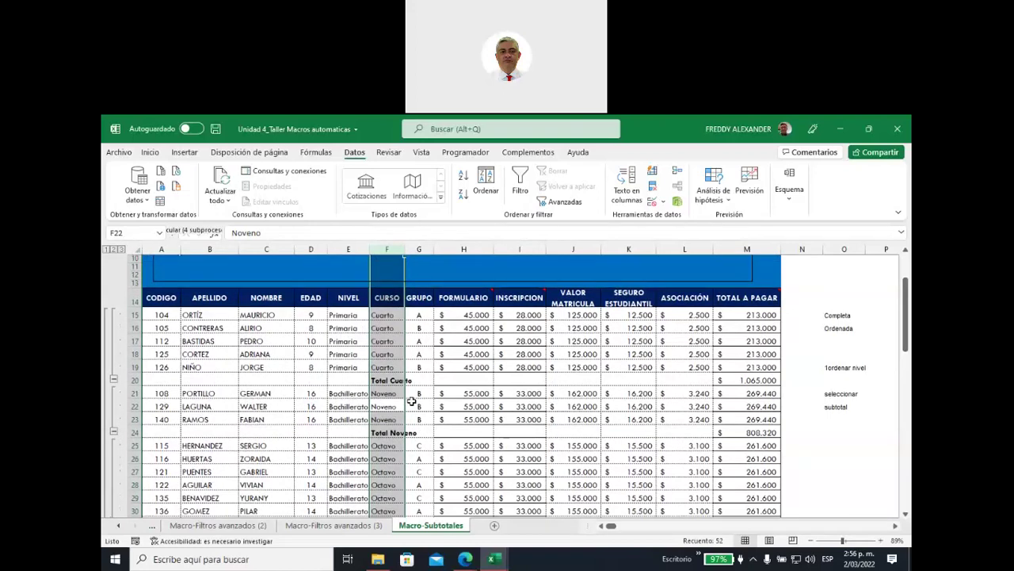
pyautogui.scroll(1, 588, 336)
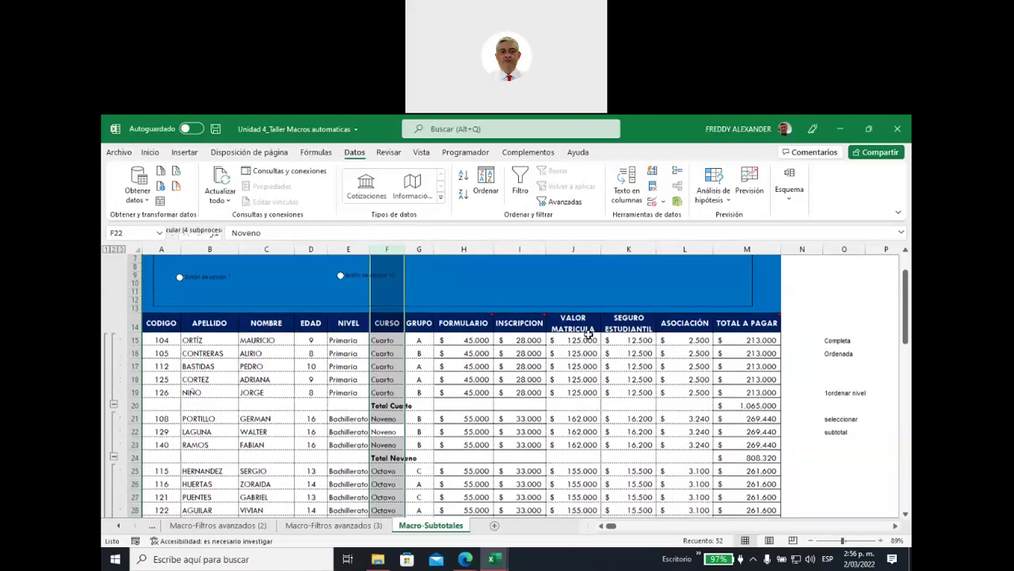
pyautogui.scroll(1, 588, 336)
pyautogui.moveTo(162, 349); pyautogui.dragTo(761, 368)
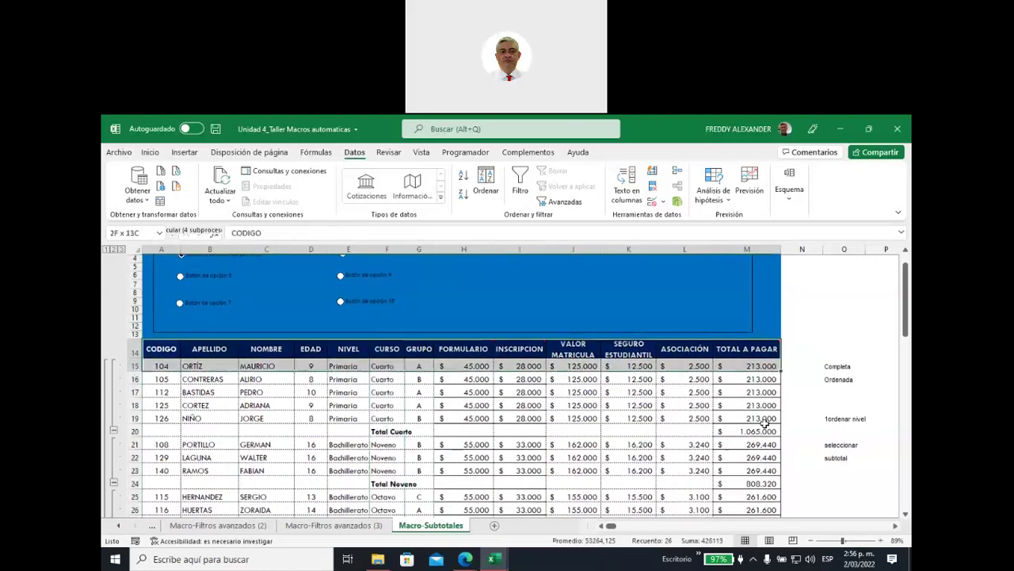
pyautogui.moveTo(765, 426); pyautogui.dragTo(765, 511)
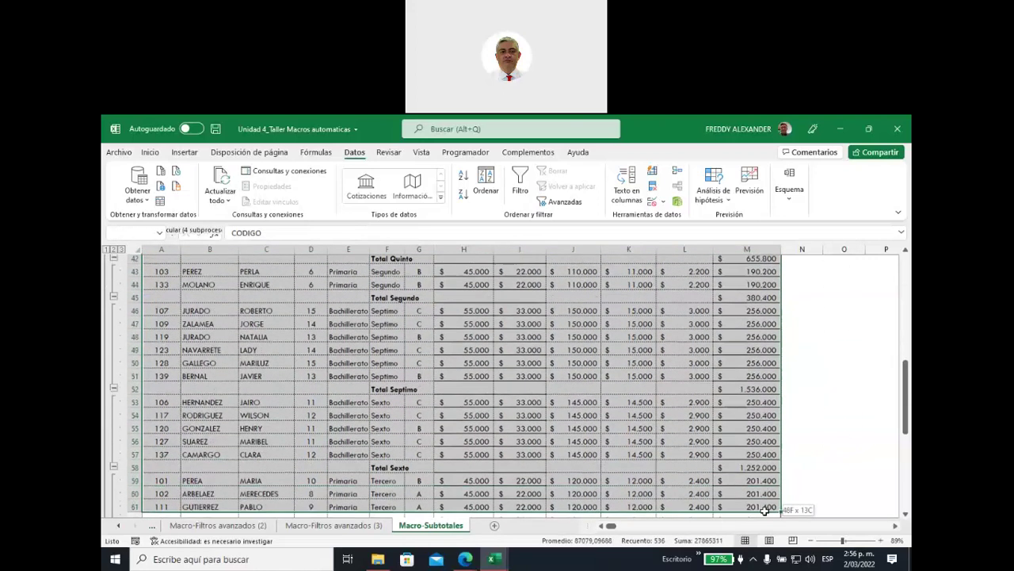
pyautogui.moveTo(765, 512); pyautogui.dragTo(763, 498)
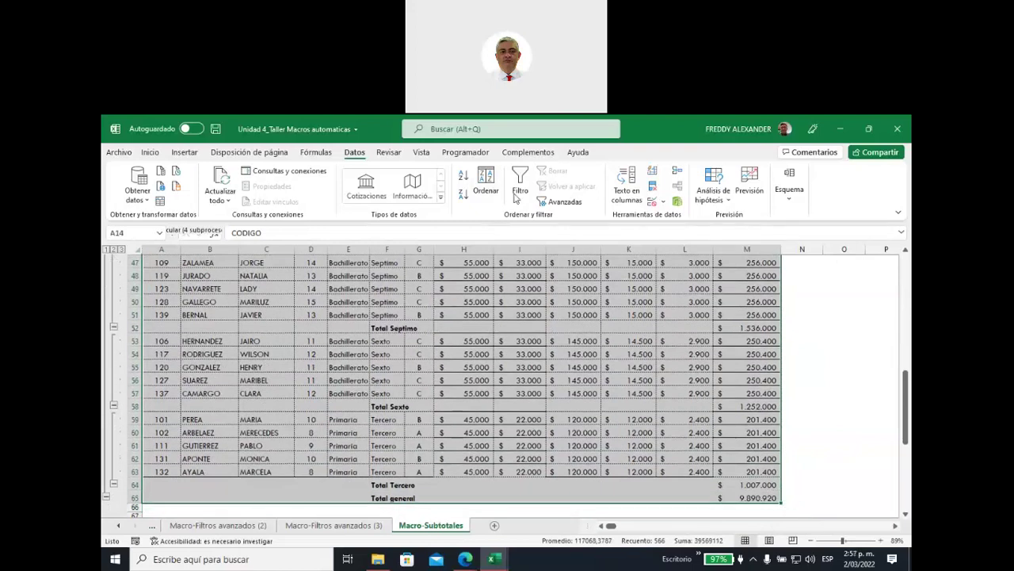
# Clear all existing subtotals from the student table with Quitar todos
pyautogui.click(789, 194)
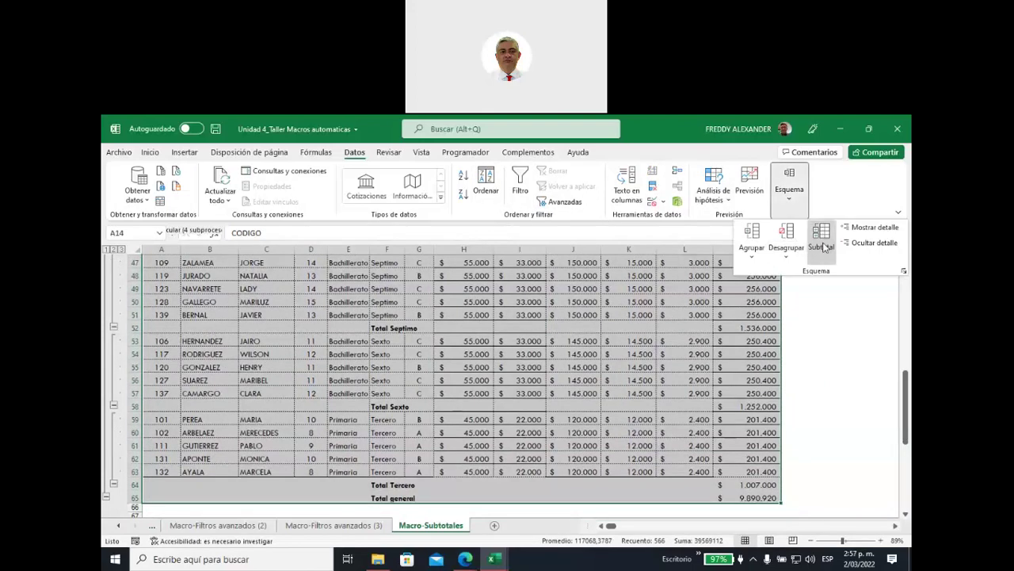
pyautogui.click(821, 233)
pyautogui.click(451, 518)
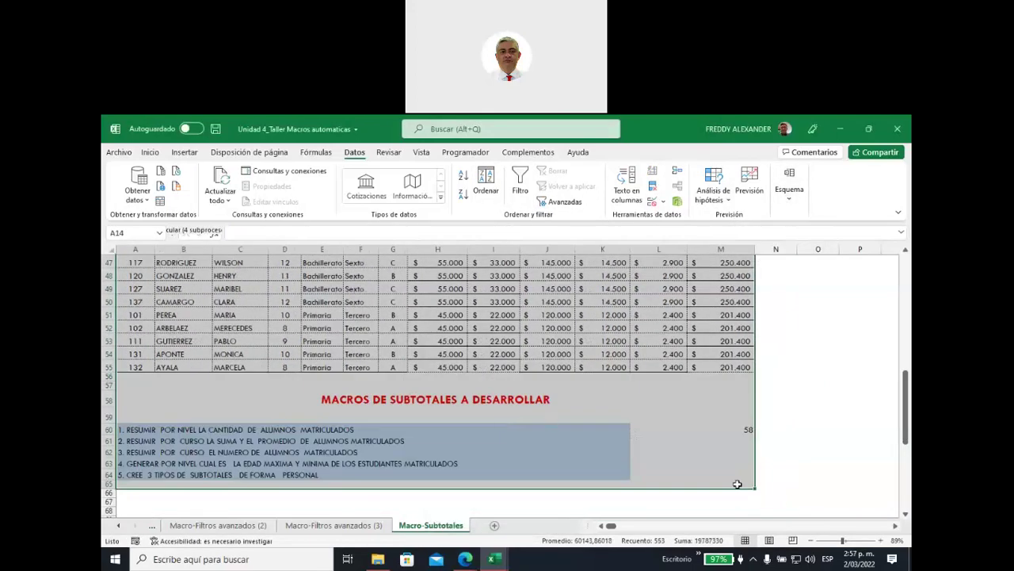
# Enter 65 in cell M61, just below the 58
pyautogui.click(748, 442)
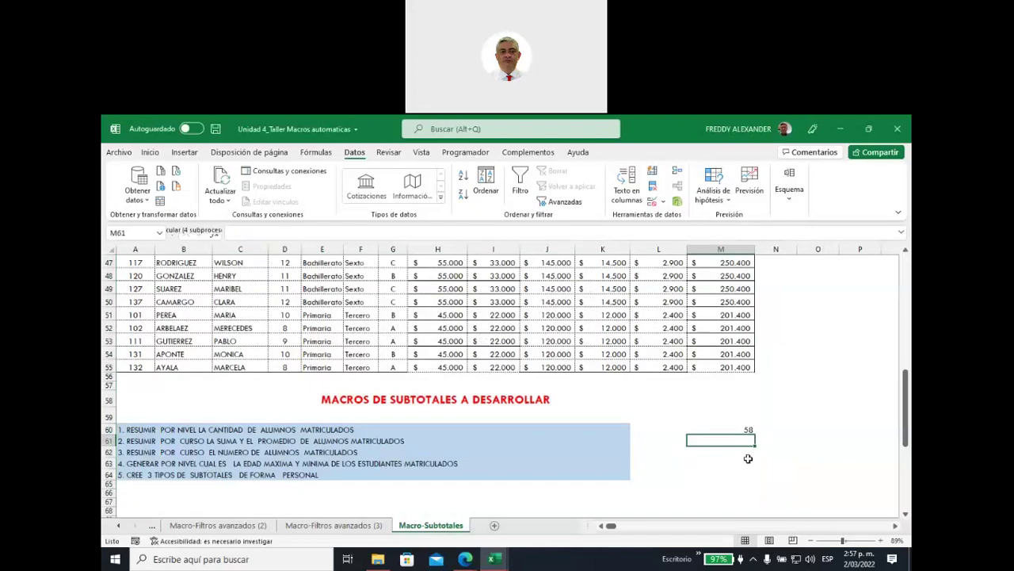
pyautogui.write('65')
pyautogui.click(800, 400)
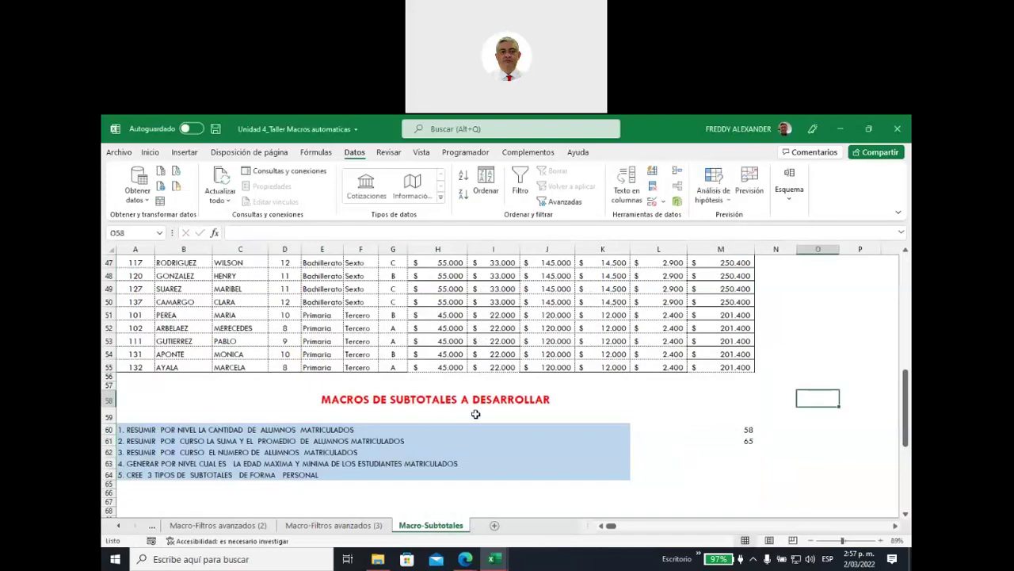
pyautogui.scroll(2, 475, 414)
pyautogui.scroll(1, 480, 451)
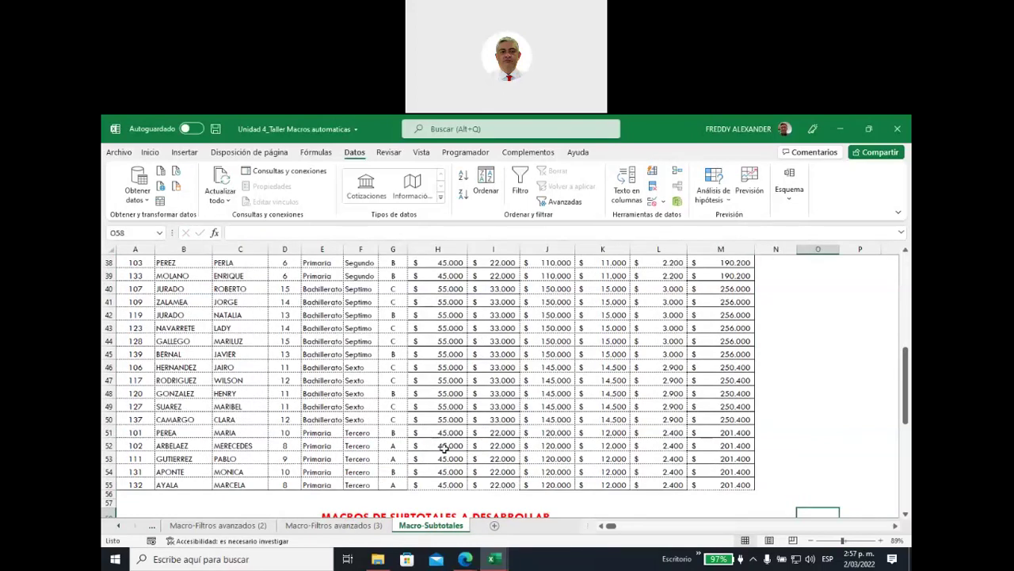
# Select the whole student data table from cell I49 with Ctrl+A
pyautogui.click(499, 402)
pyautogui.hotkey('ctrl', 'a')
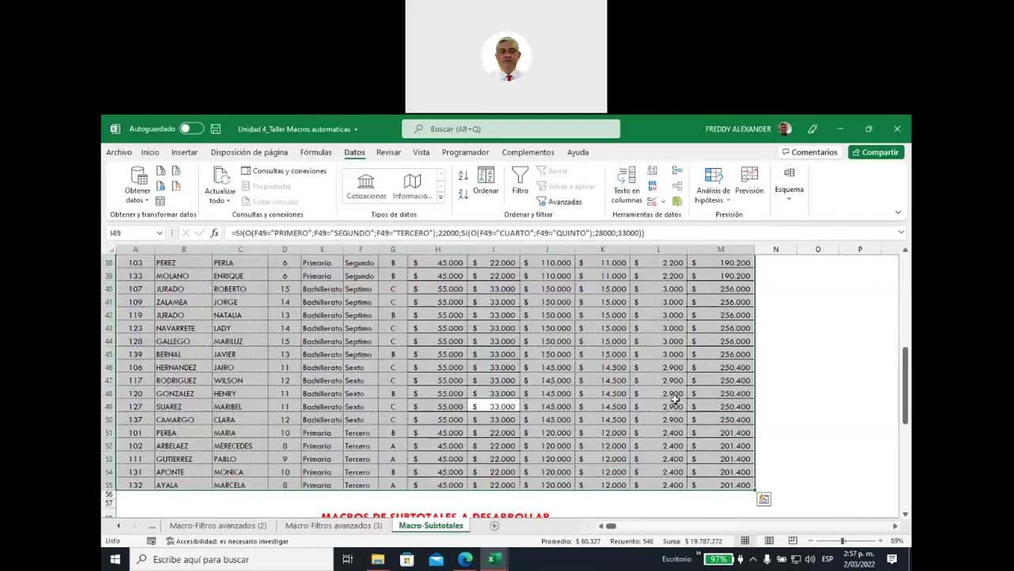
pyautogui.scroll(3, 680, 396)
pyautogui.scroll(2, 680, 397)
pyautogui.scroll(6, 680, 396)
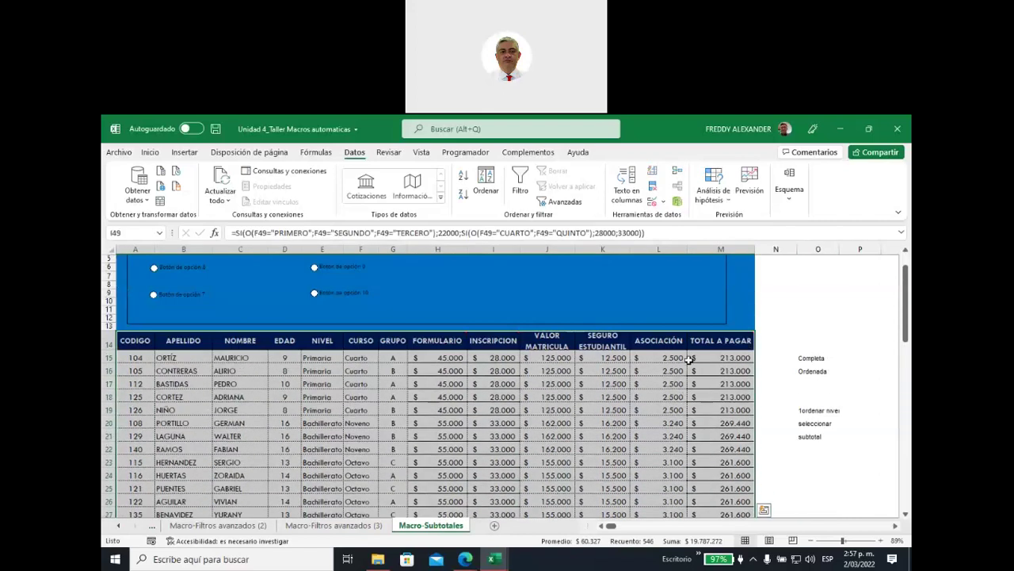
# Add Recuento subtotals for each change in CURSO
pyautogui.click(787, 194)
pyautogui.click(821, 238)
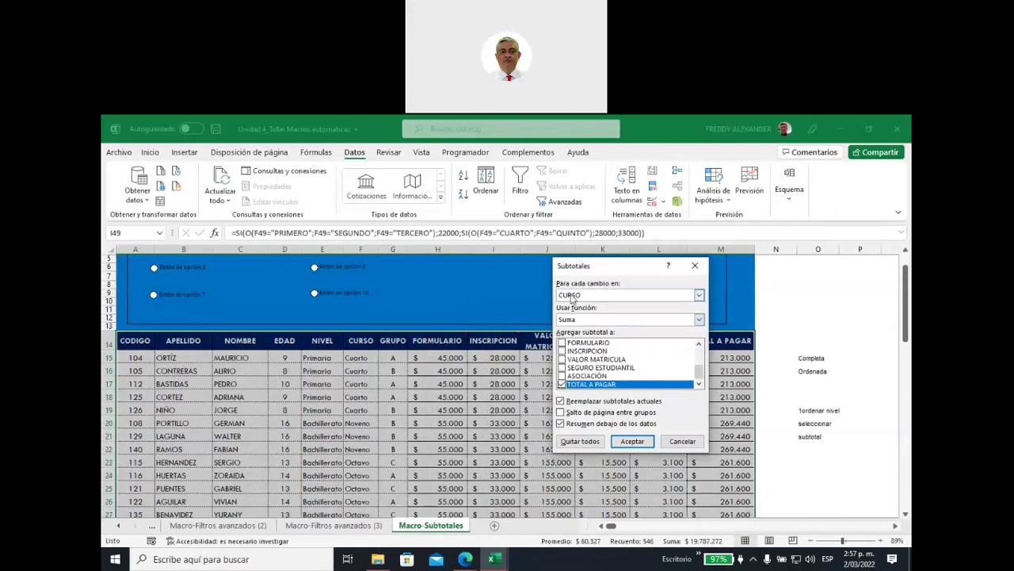
pyautogui.click(694, 320)
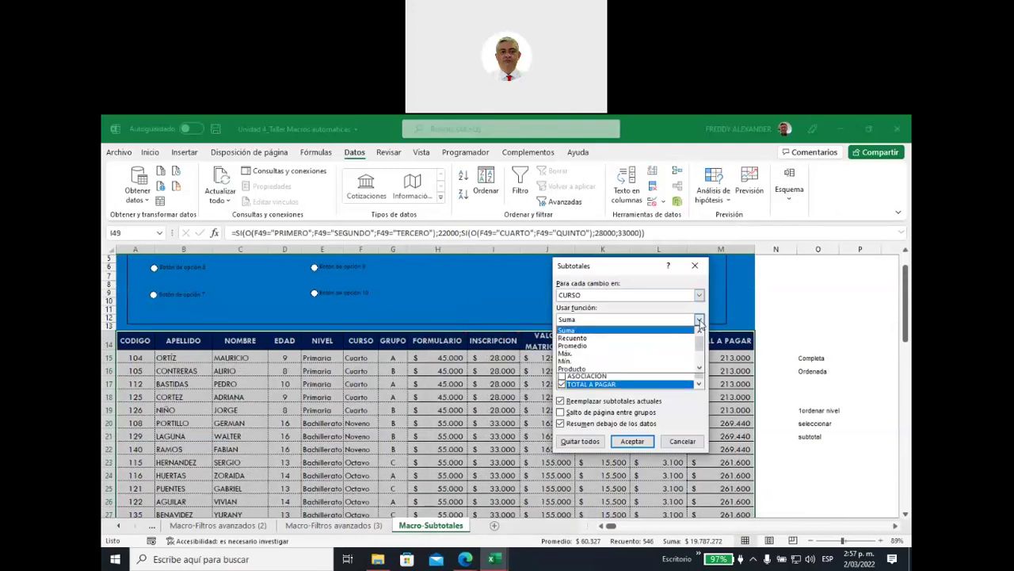
pyautogui.click(593, 339)
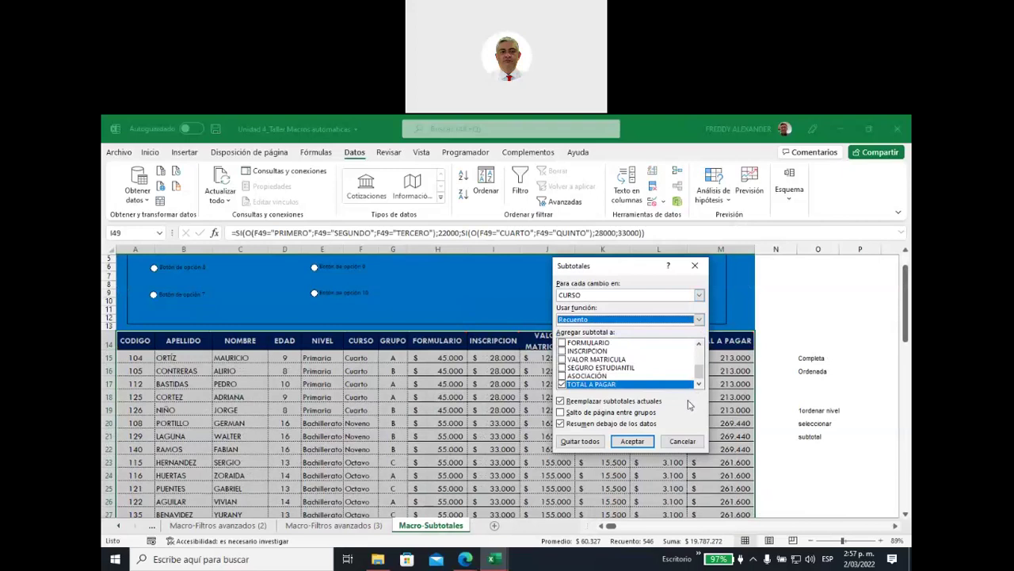
pyautogui.click(634, 441)
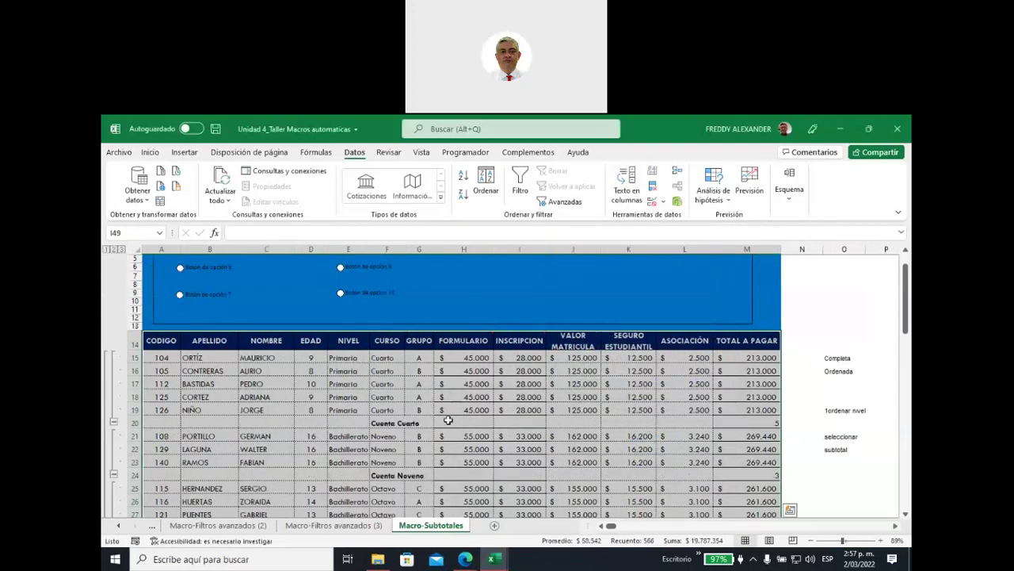
# Check the Cuarto count formula in M20 against the five totals M15:M19
pyautogui.click(397, 423)
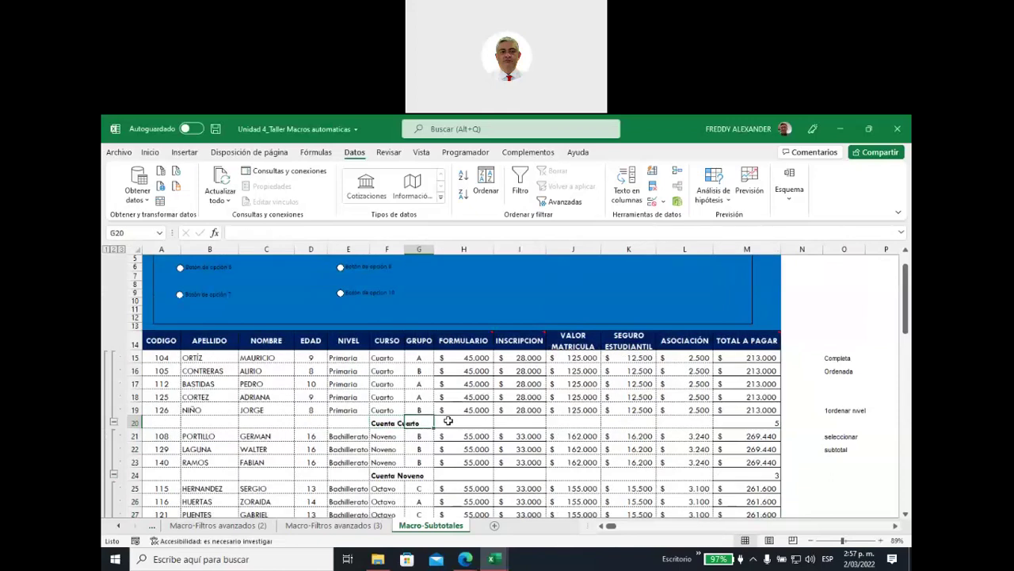
pyautogui.click(449, 421)
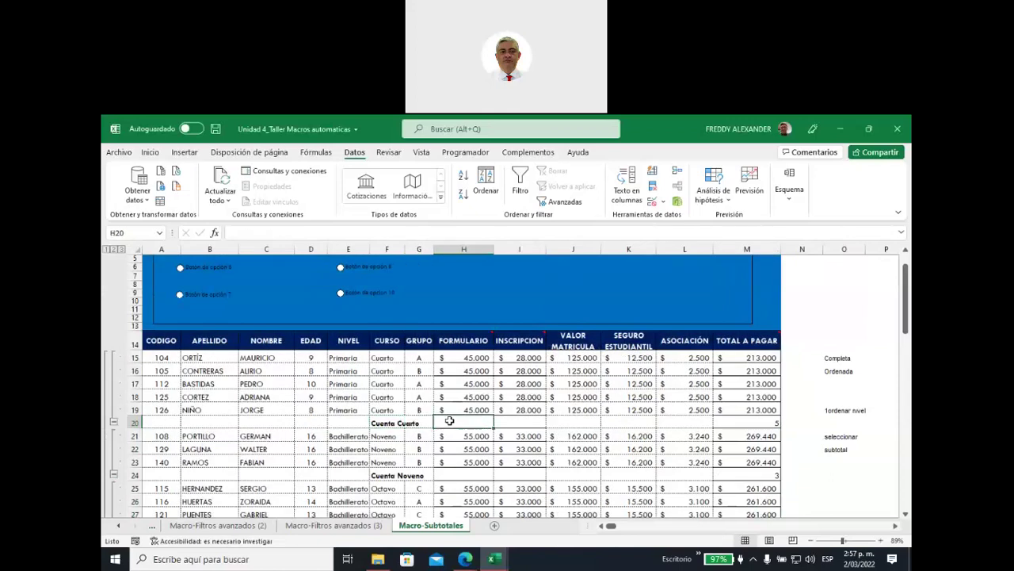
pyautogui.click(745, 420)
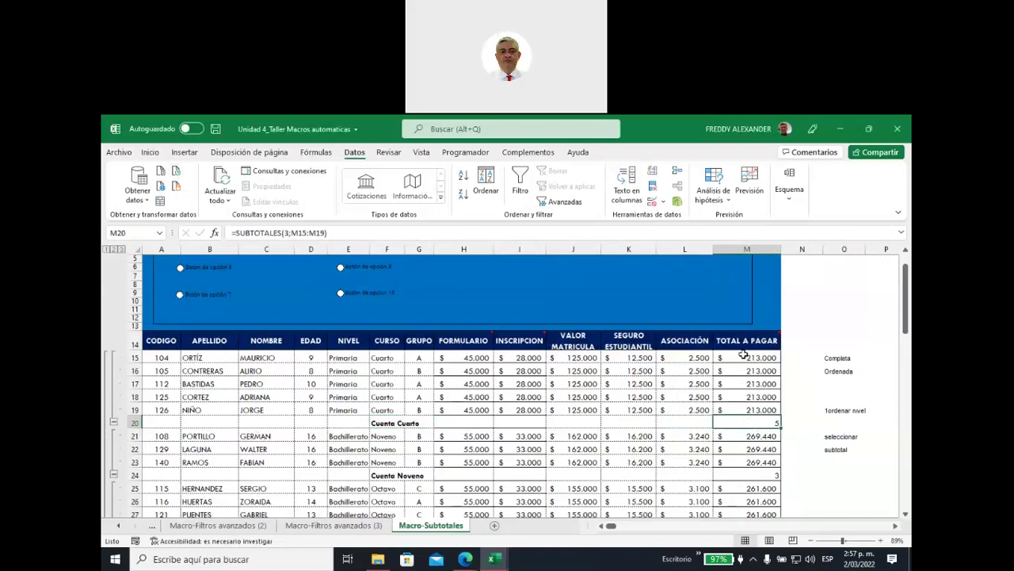
pyautogui.moveTo(743, 358); pyautogui.dragTo(741, 408)
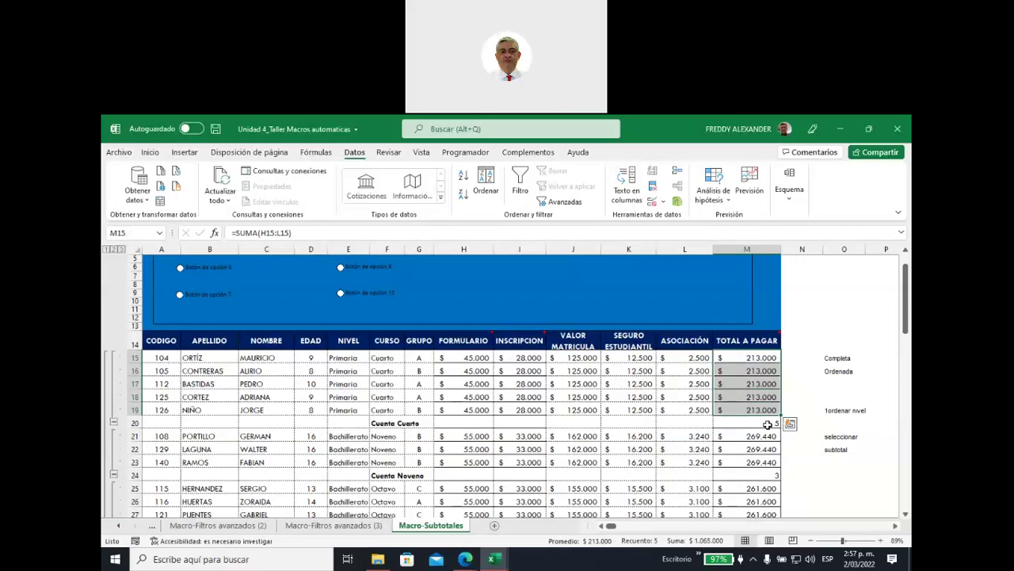
pyautogui.click(781, 422)
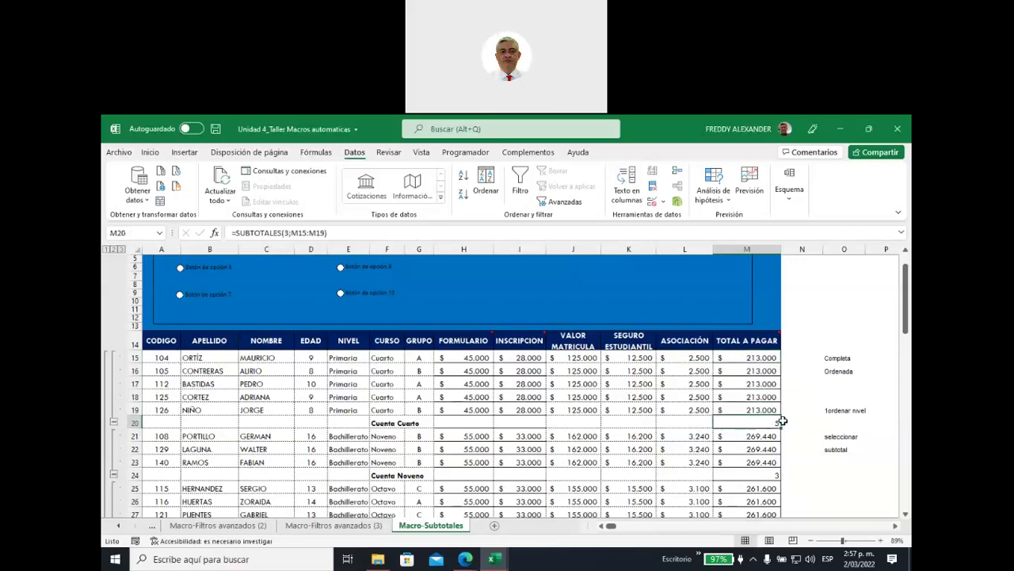
# Move the count from TOTAL A PAGAR to the NIVEL column and reapply the subtotals
pyautogui.click(789, 202)
pyautogui.click(821, 190)
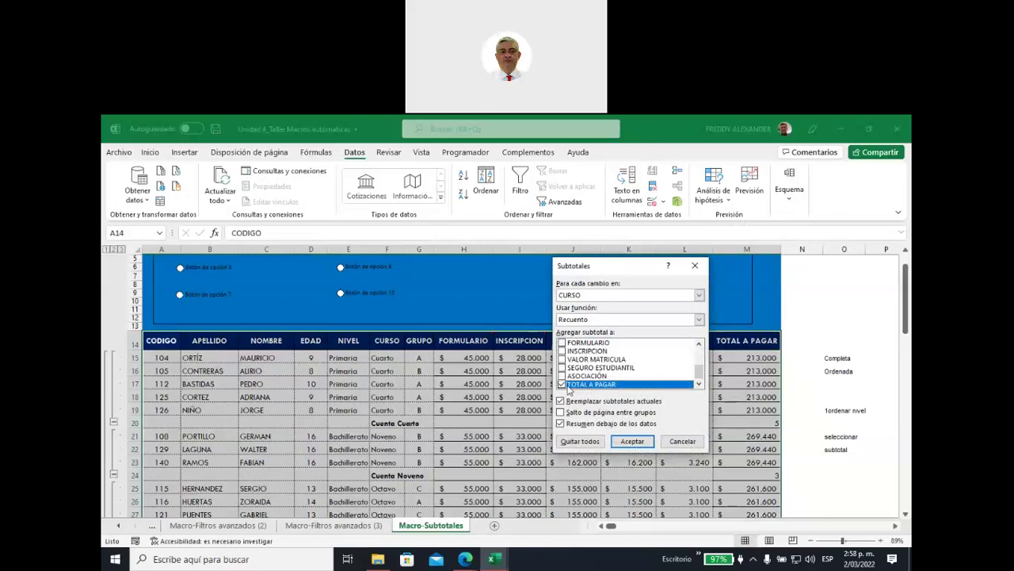
pyautogui.click(562, 385)
pyautogui.scroll(1, 571, 380)
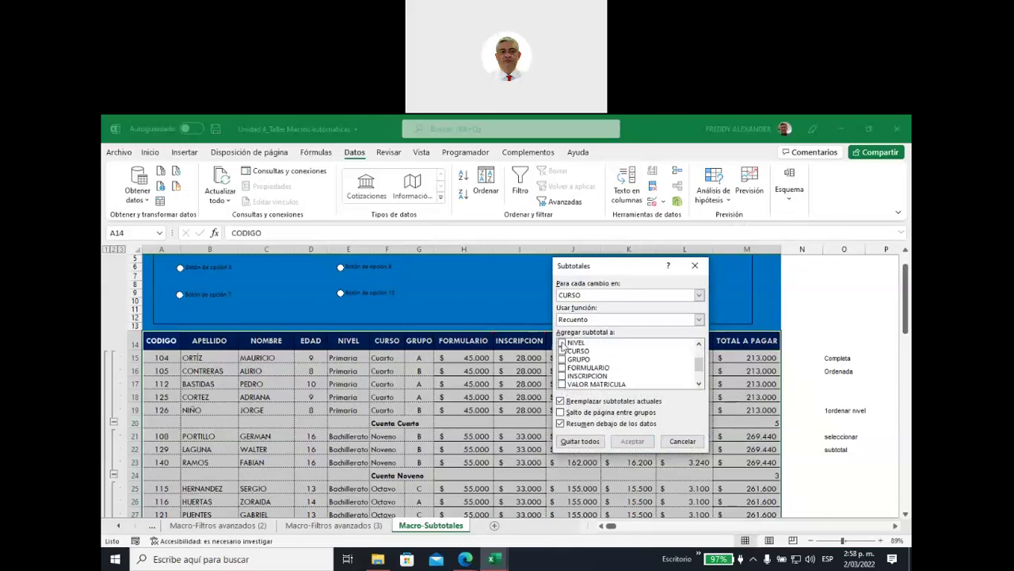
pyautogui.click(561, 342)
pyautogui.click(625, 442)
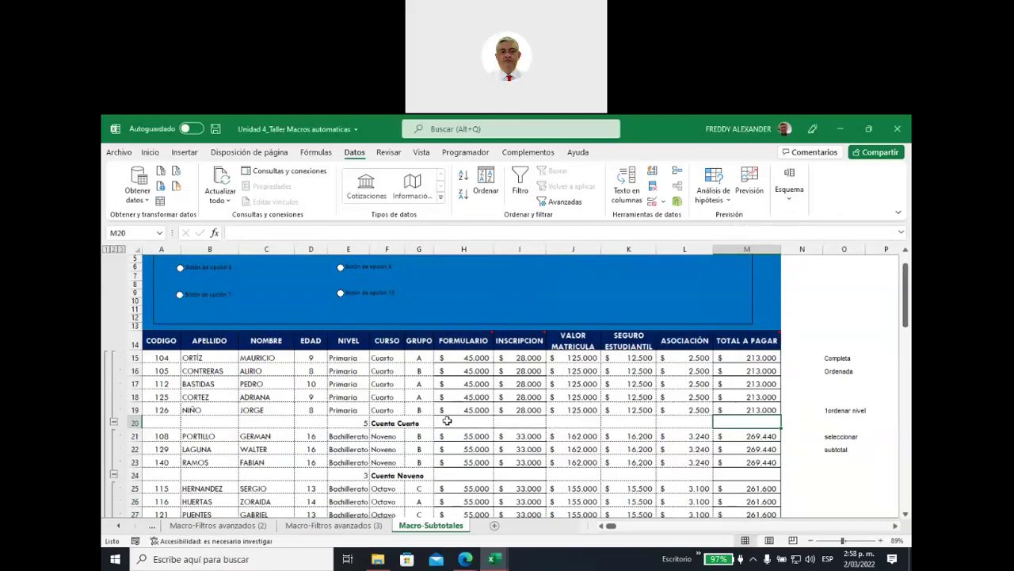
pyautogui.click(341, 422)
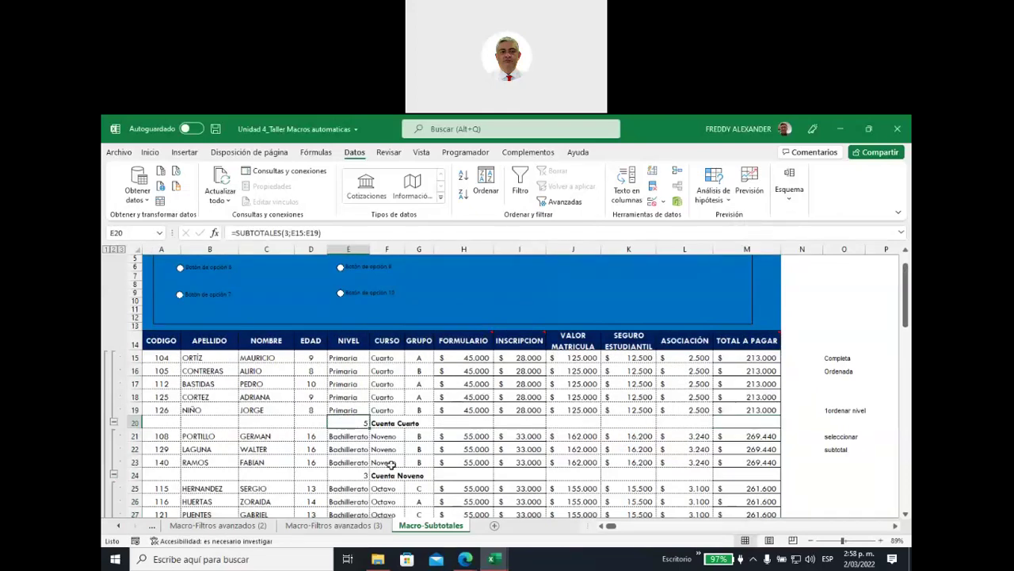
pyautogui.moveTo(344, 358); pyautogui.dragTo(349, 410)
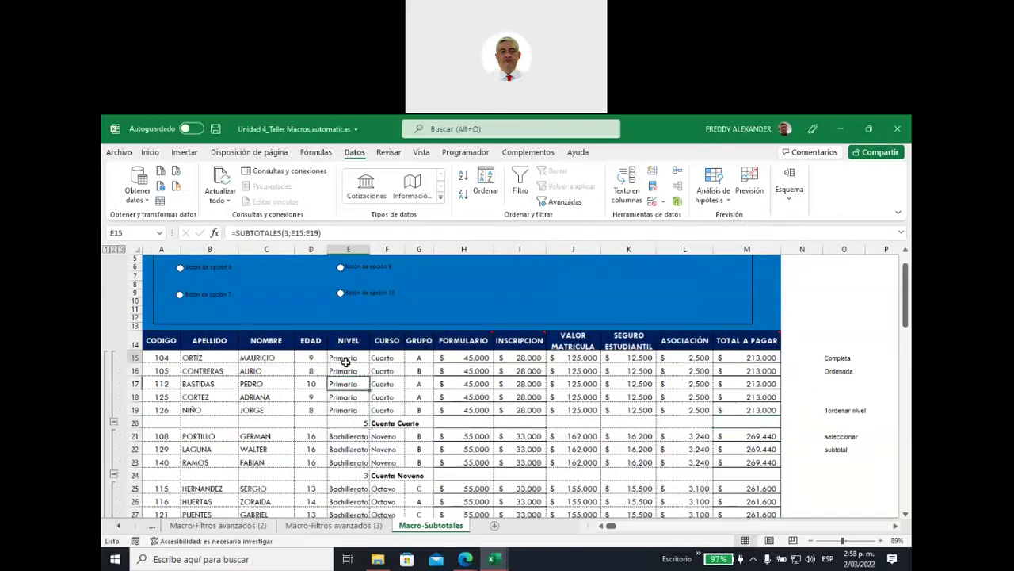
pyautogui.click(789, 191)
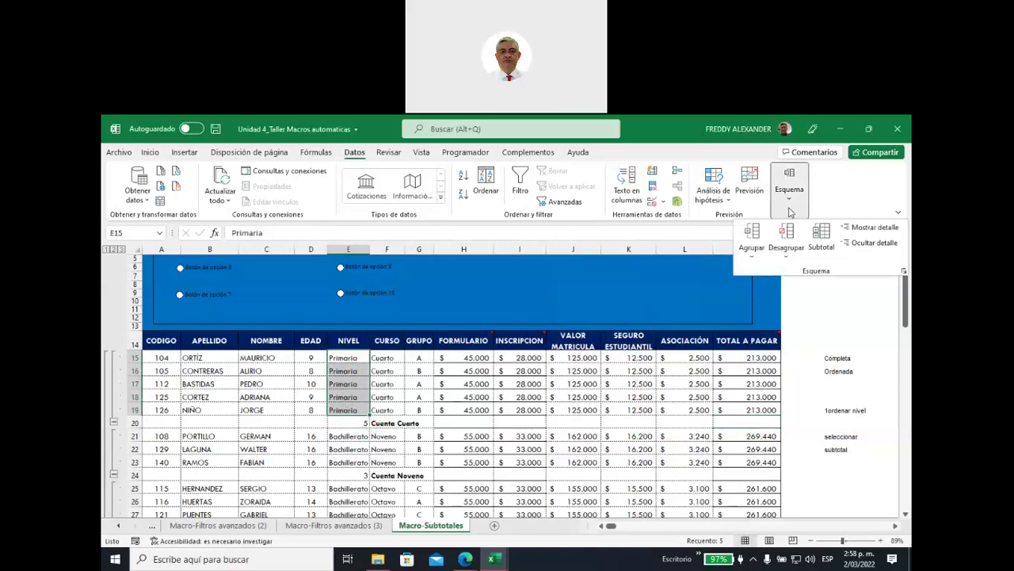
pyautogui.click(823, 238)
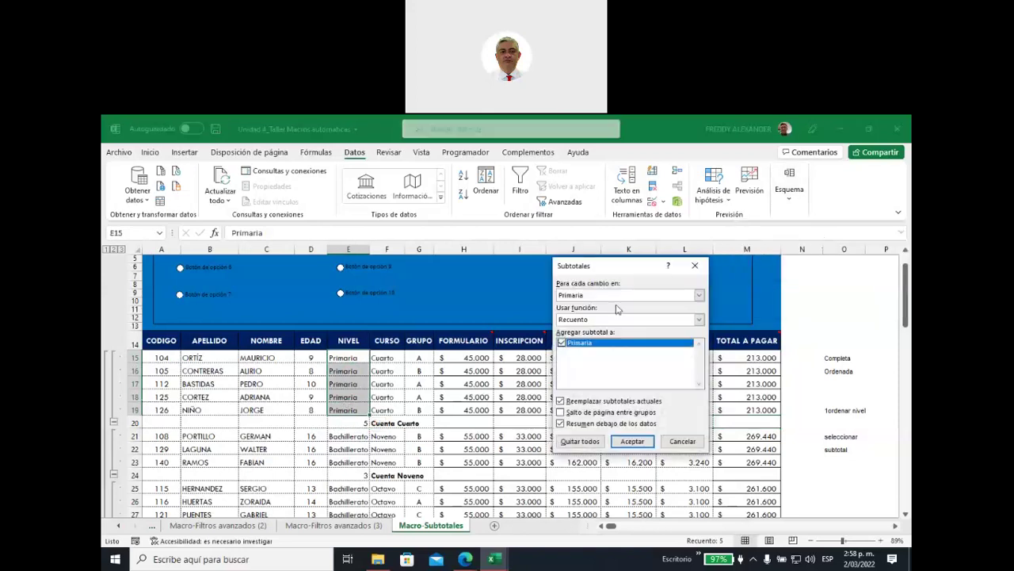
pyautogui.click(683, 442)
pyautogui.click(523, 417)
pyautogui.scroll(-3, 523, 418)
pyautogui.scroll(-6, 523, 418)
pyautogui.scroll(-2, 523, 417)
pyautogui.scroll(-2, 503, 423)
pyautogui.scroll(-7, 503, 423)
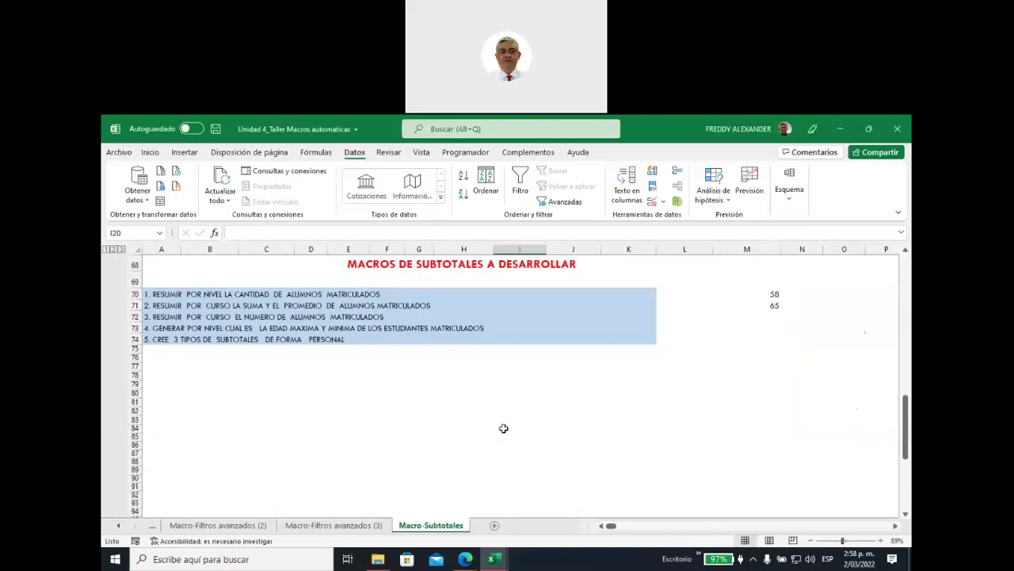
pyautogui.scroll(3, 502, 423)
pyautogui.moveTo(776, 376); pyautogui.dragTo(142, 187)
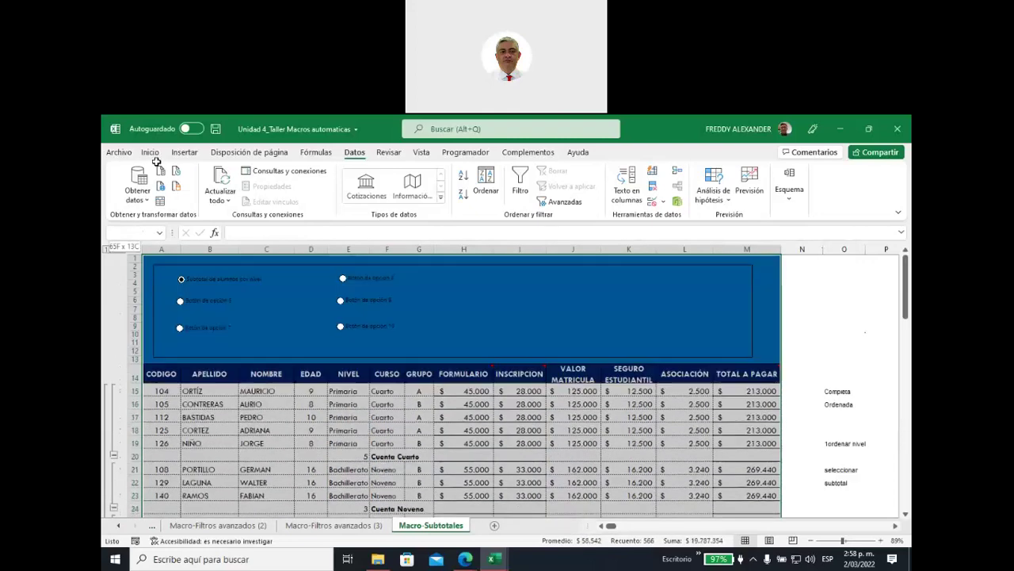
# Apply count subtotals by course on the CURSO column instead of NIVEL
pyautogui.moveTo(143, 187); pyautogui.dragTo(160, 368)
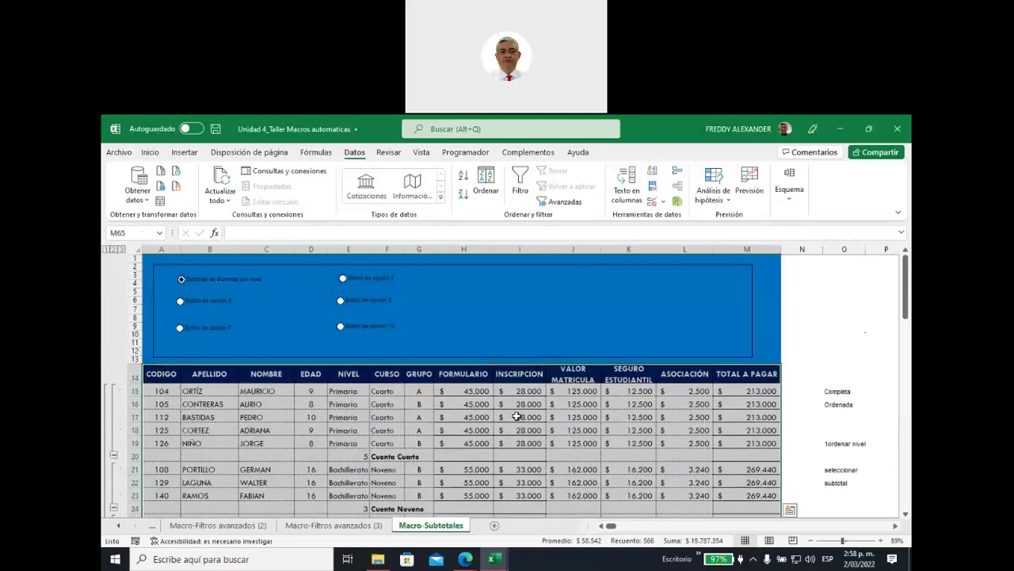
pyautogui.click(798, 197)
pyautogui.click(819, 236)
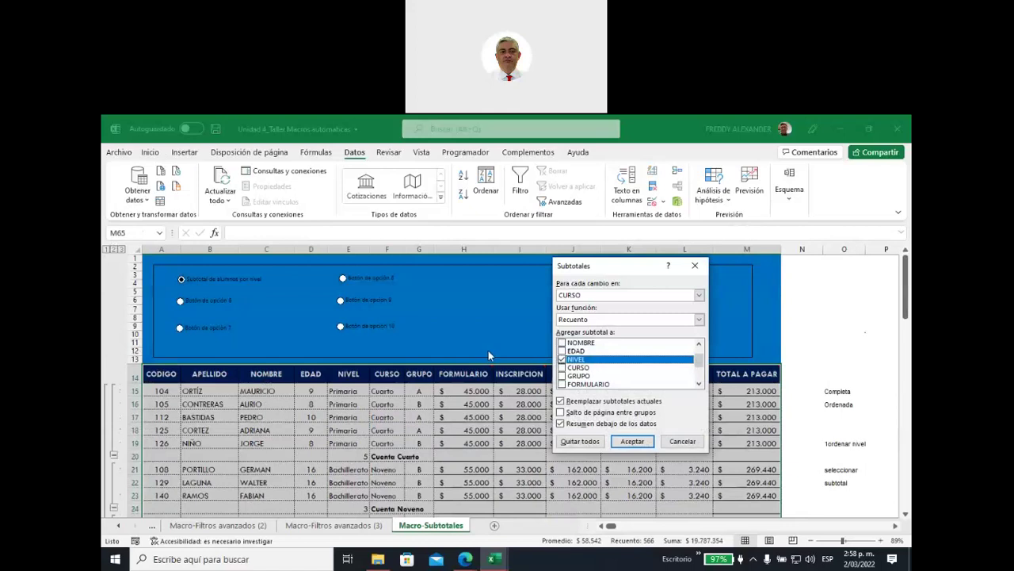
pyautogui.click(562, 359)
pyautogui.click(562, 367)
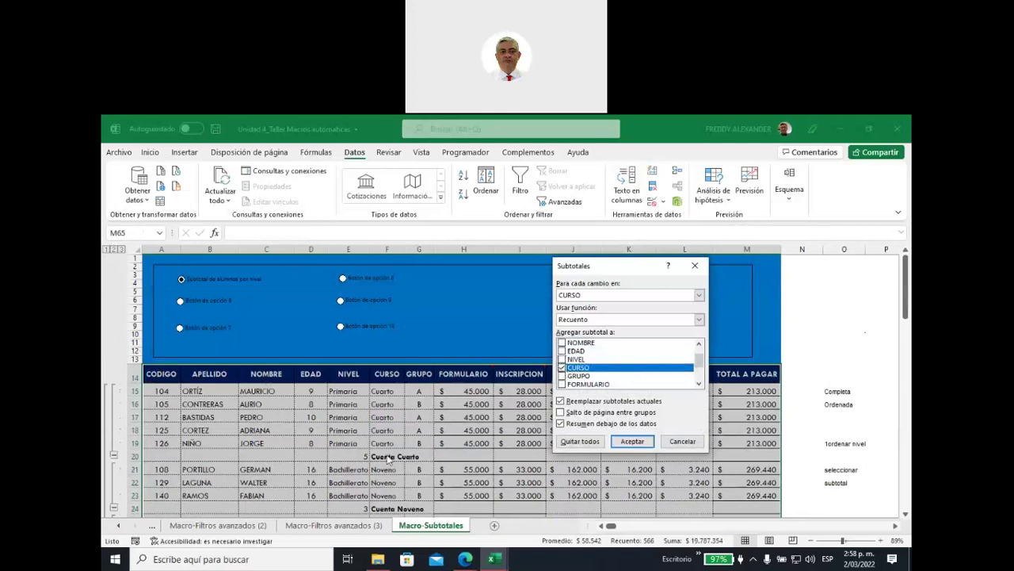
pyautogui.click(632, 441)
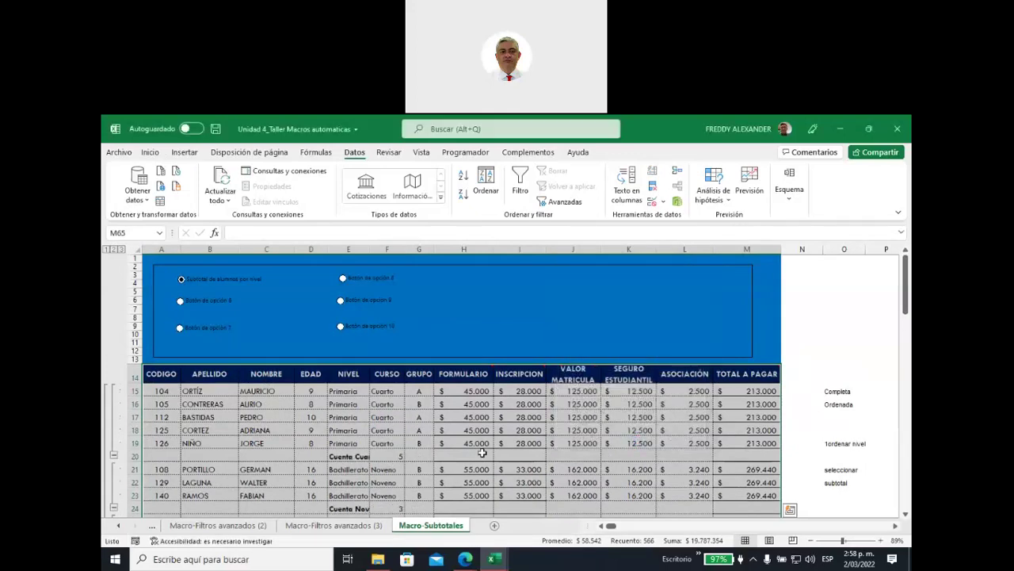
# Check which cells the F20 count subtotal covers
pyautogui.click(391, 455)
pyautogui.scroll(-1, 459, 442)
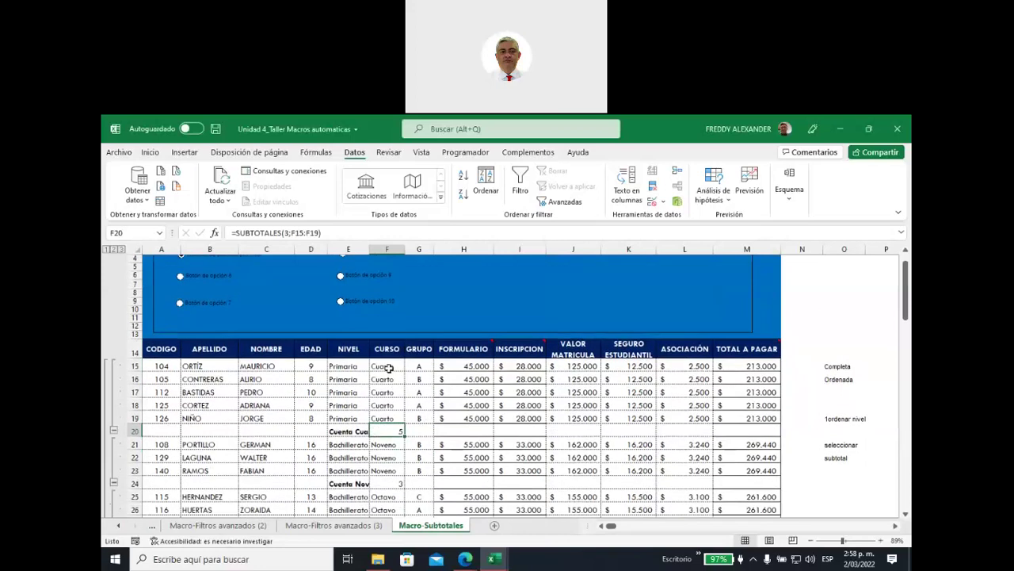
pyautogui.moveTo(388, 367); pyautogui.dragTo(387, 418)
pyautogui.click(388, 432)
# Select the whole student table starting from the CODIGO header
pyautogui.click(172, 351)
pyautogui.moveTo(222, 351); pyautogui.dragTo(717, 527)
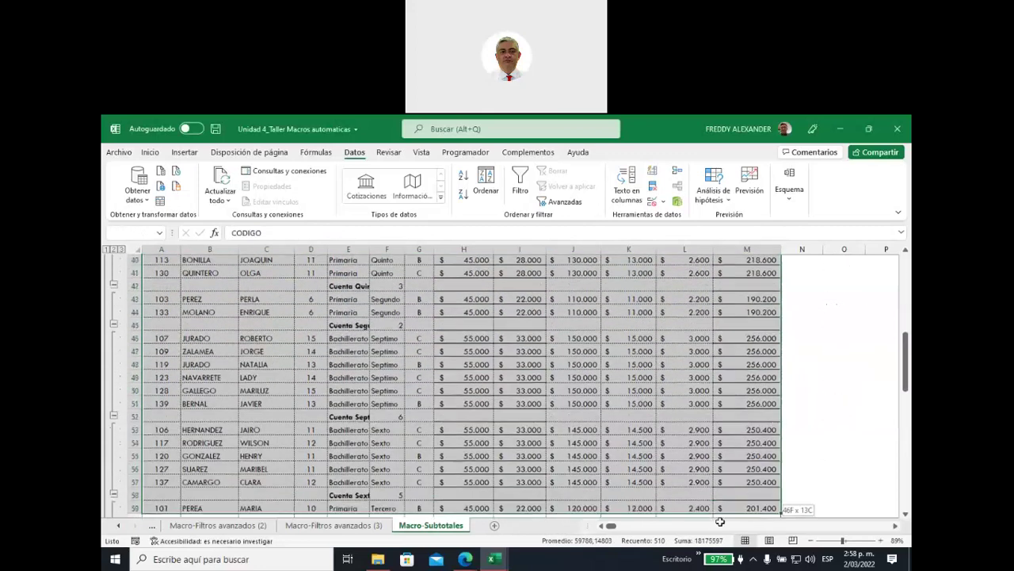
pyautogui.moveTo(717, 527); pyautogui.dragTo(735, 510)
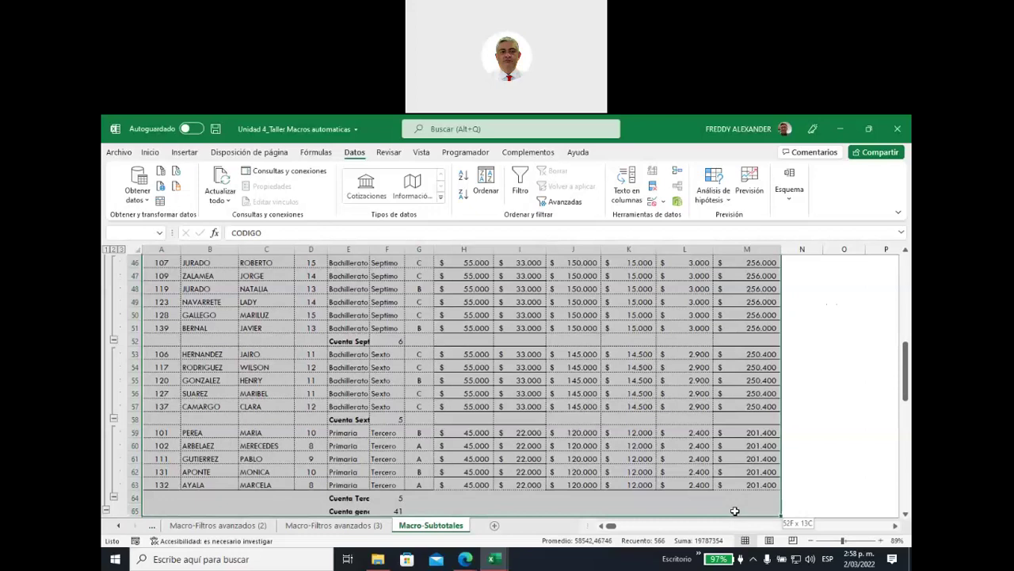
pyautogui.scroll(15, 679, 414)
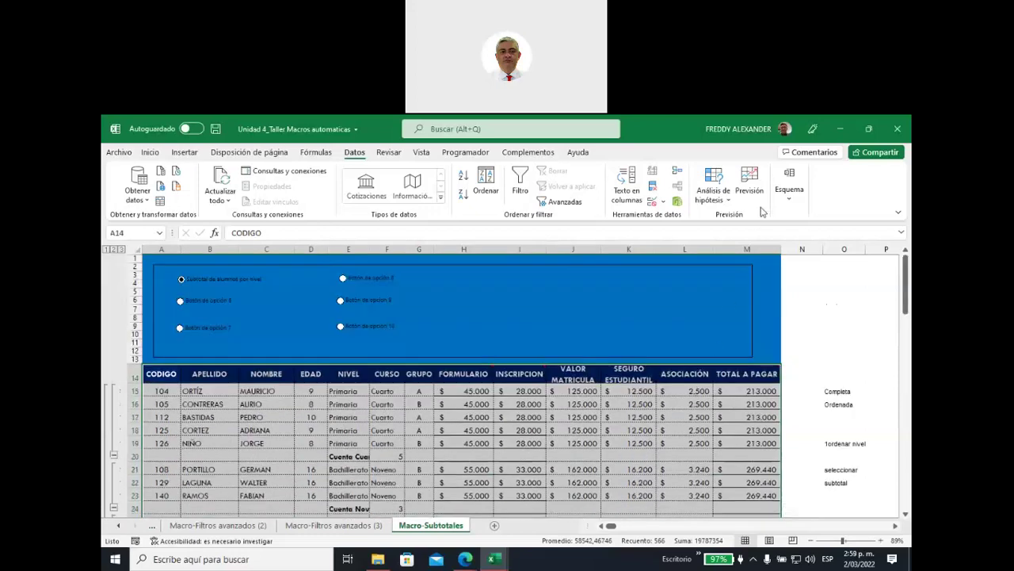
# Try Suma subtotals by course and scroll through the results
pyautogui.click(789, 189)
pyautogui.click(824, 236)
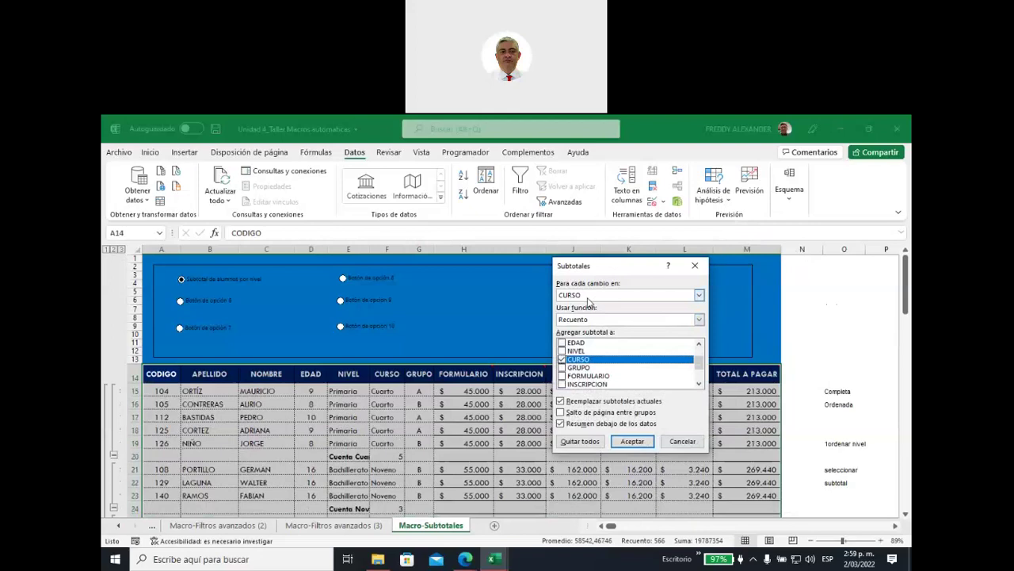
pyautogui.click(699, 319)
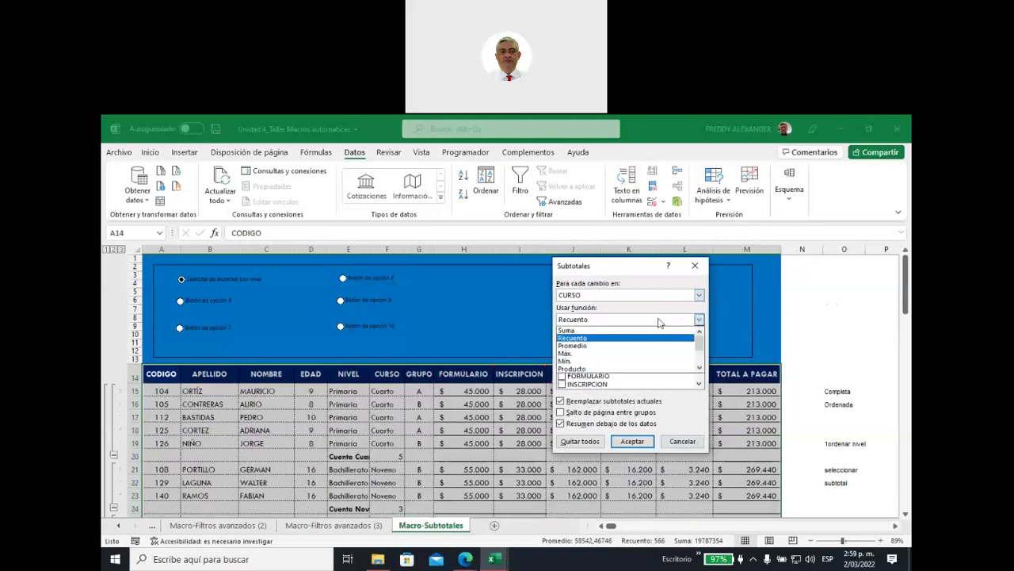
pyautogui.click(579, 331)
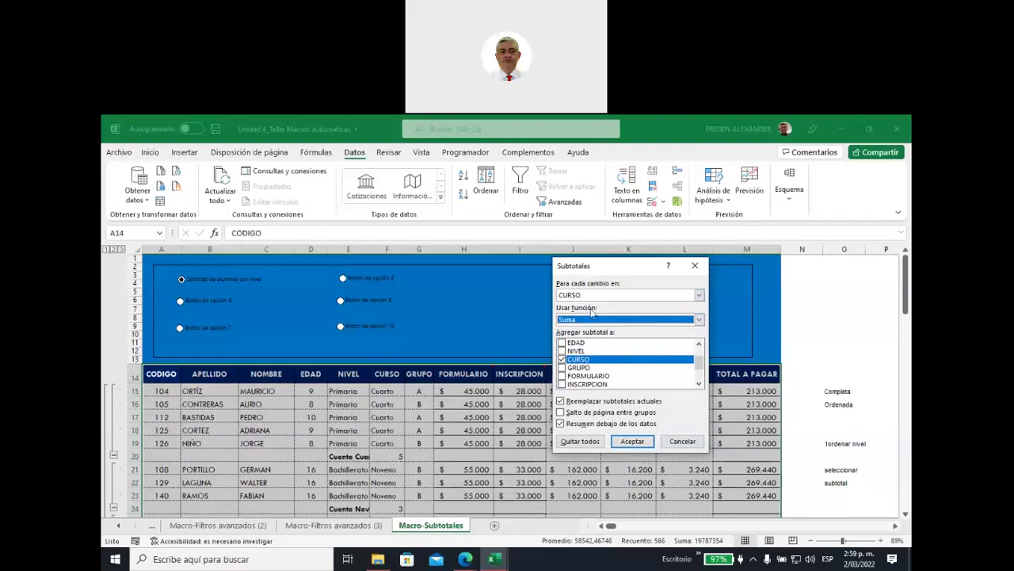
pyautogui.click(632, 441)
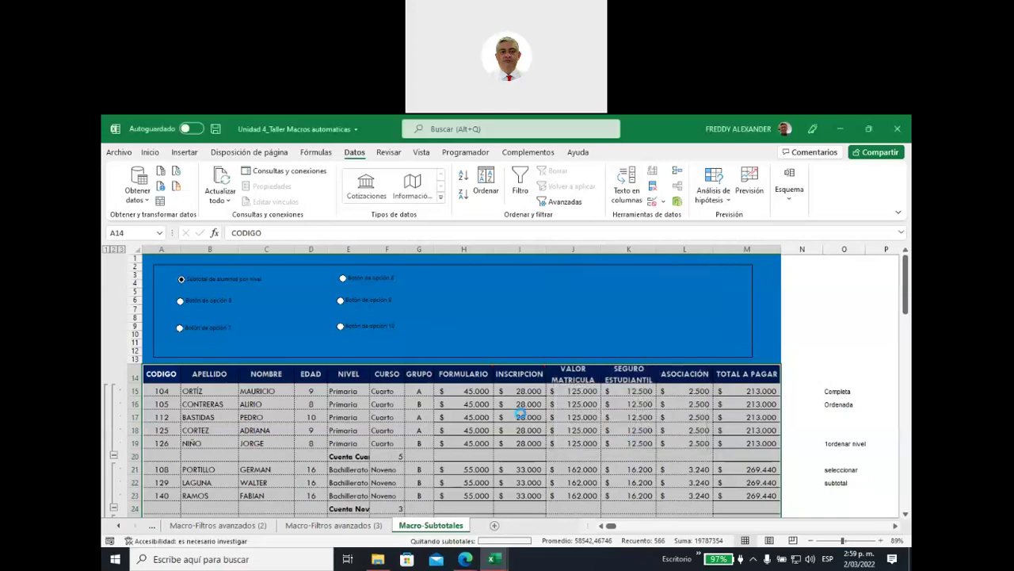
pyautogui.scroll(-3, 484, 404)
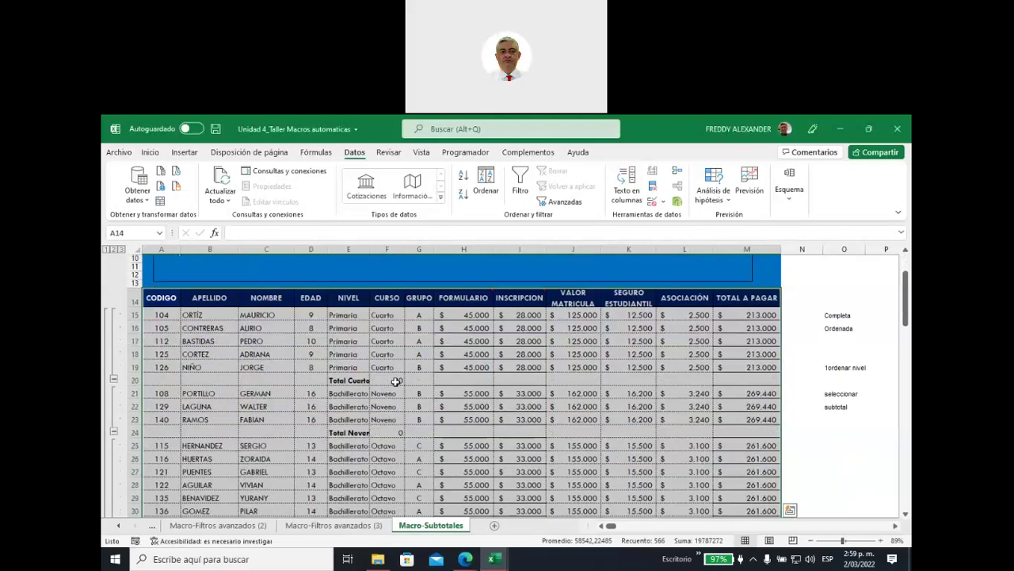
pyautogui.scroll(-3, 691, 392)
pyautogui.scroll(-5, 690, 391)
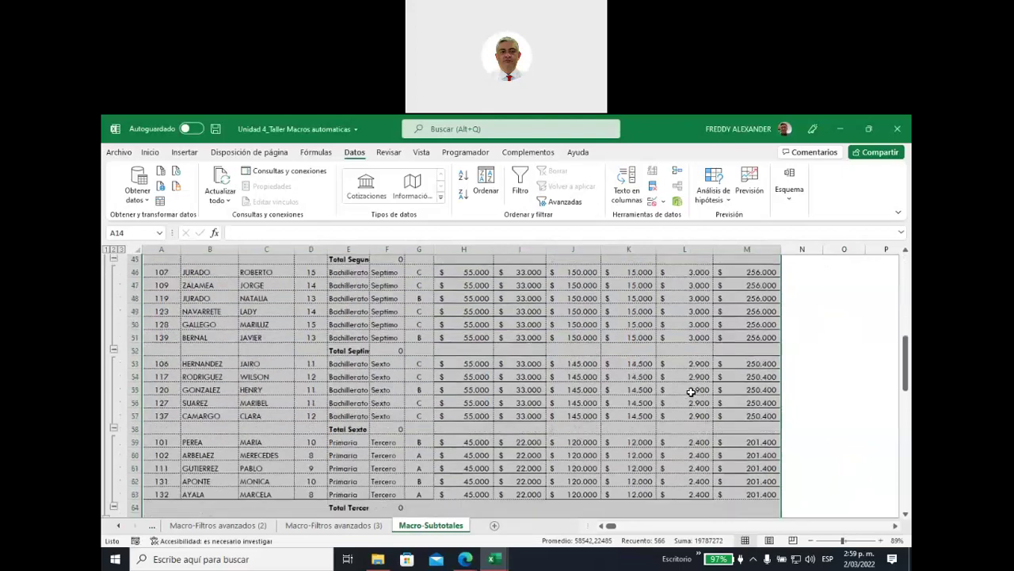
pyautogui.scroll(-6, 690, 391)
pyautogui.scroll(10, 690, 392)
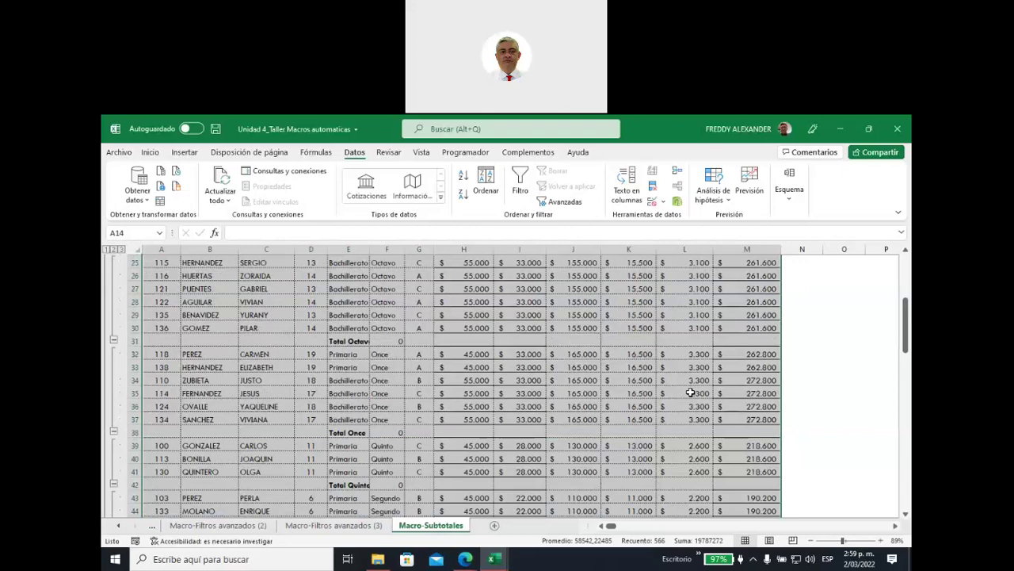
pyautogui.scroll(3, 690, 391)
# Switch the per-course subtotals back to Recuento on CURSO
pyautogui.click(790, 198)
pyautogui.click(815, 245)
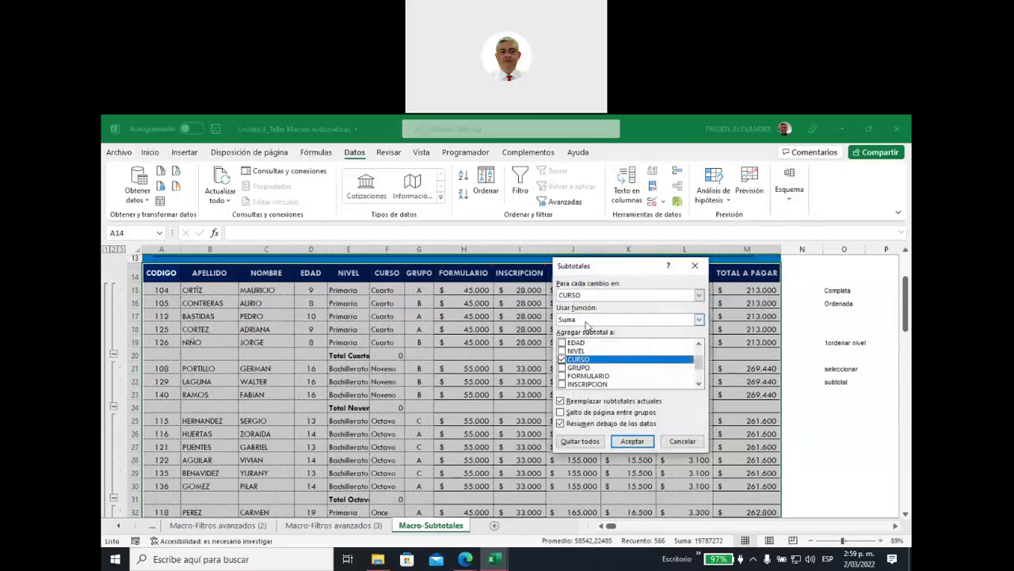
pyautogui.click(588, 320)
pyautogui.click(587, 338)
pyautogui.click(632, 442)
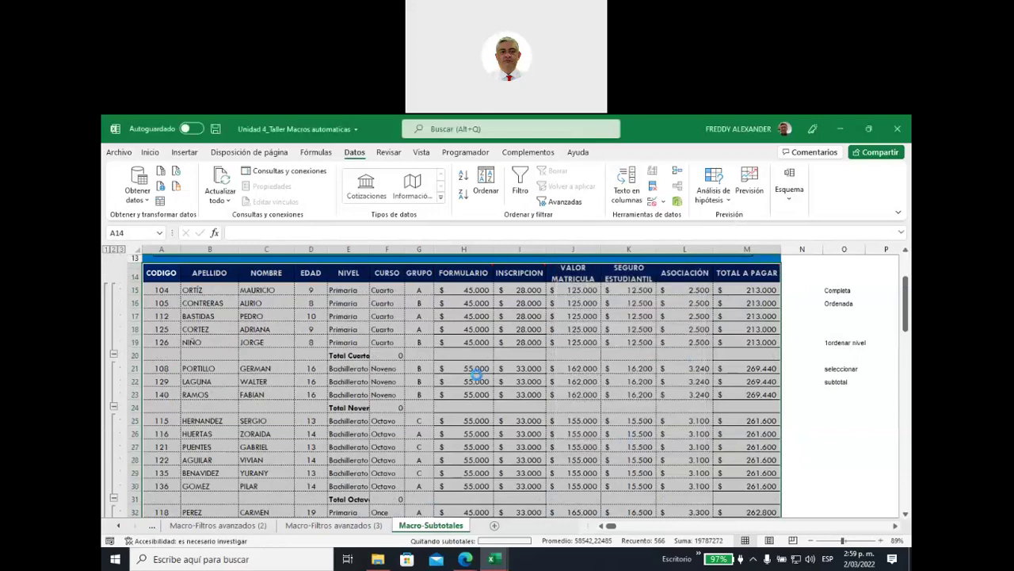
pyautogui.click(789, 191)
pyautogui.click(822, 190)
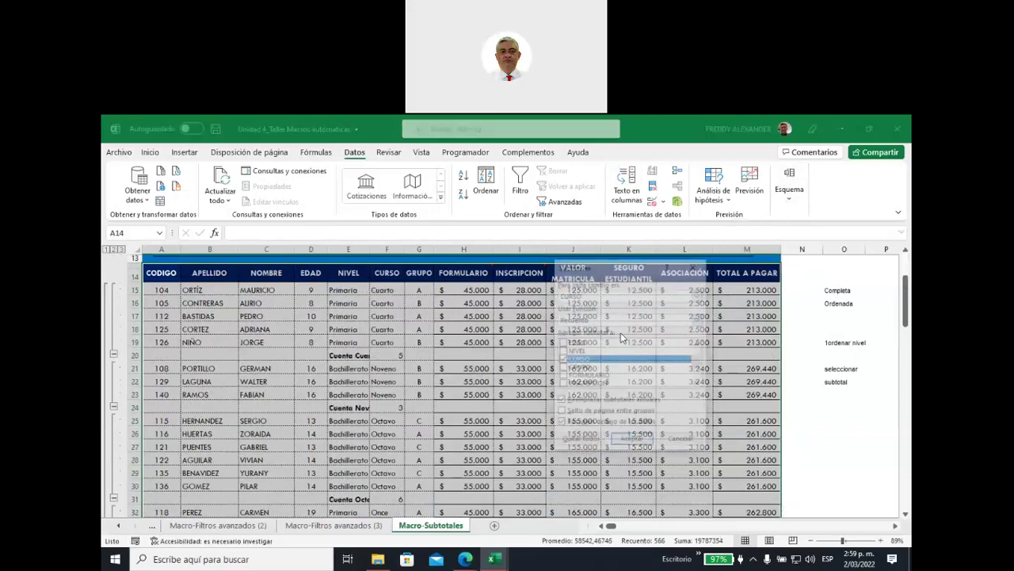
# Uncheck Reemplazar subtotales actuales and add a Suma subtotal on CURSO per course
pyautogui.moveTo(618, 271); pyautogui.dragTo(494, 249)
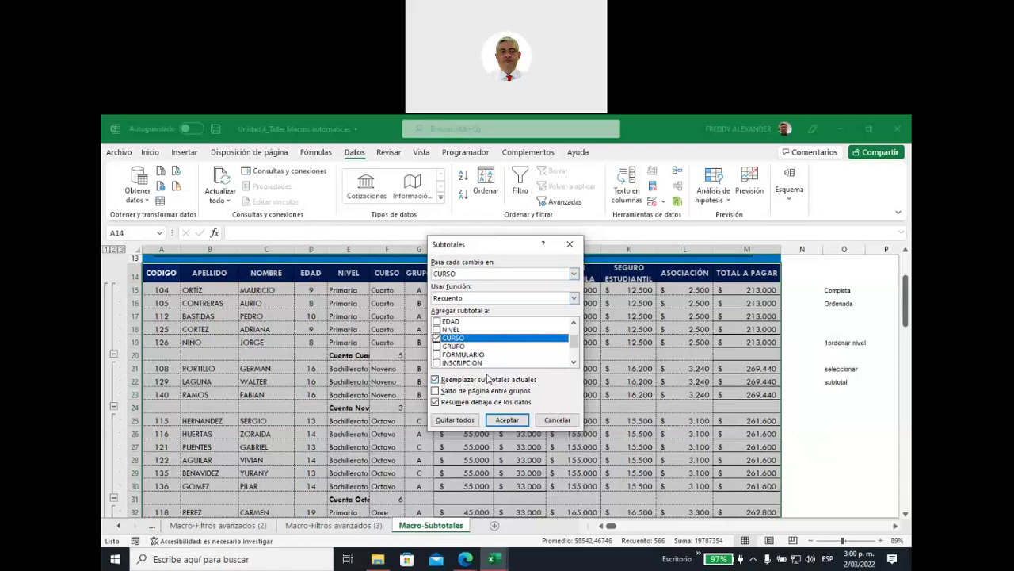
pyautogui.click(436, 381)
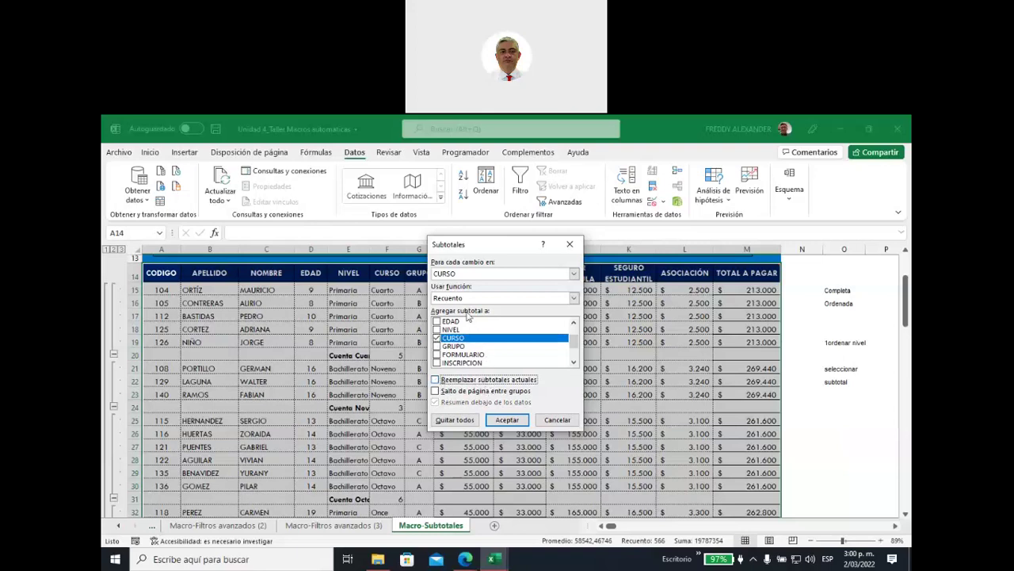
pyautogui.click(575, 298)
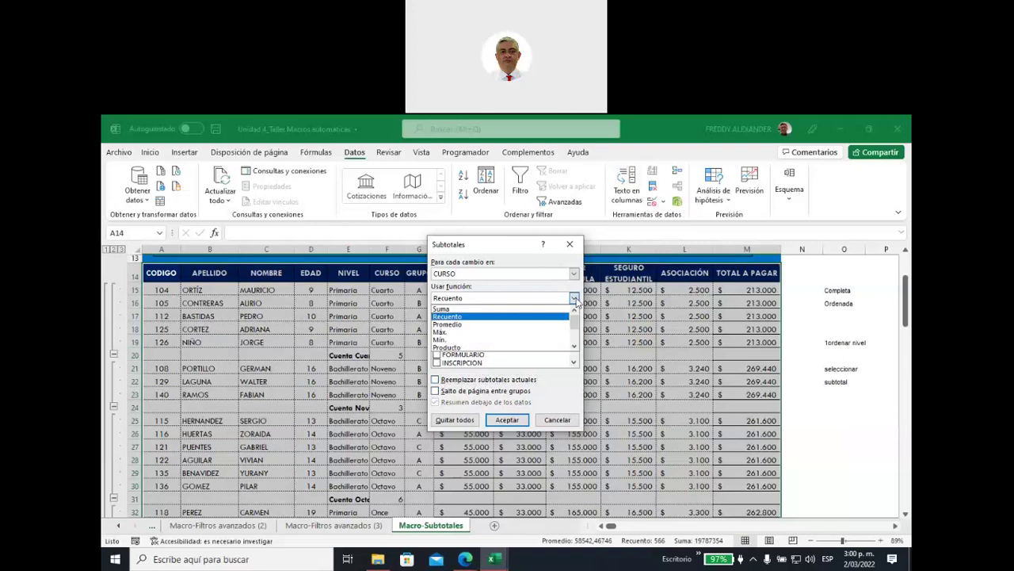
pyautogui.click(457, 310)
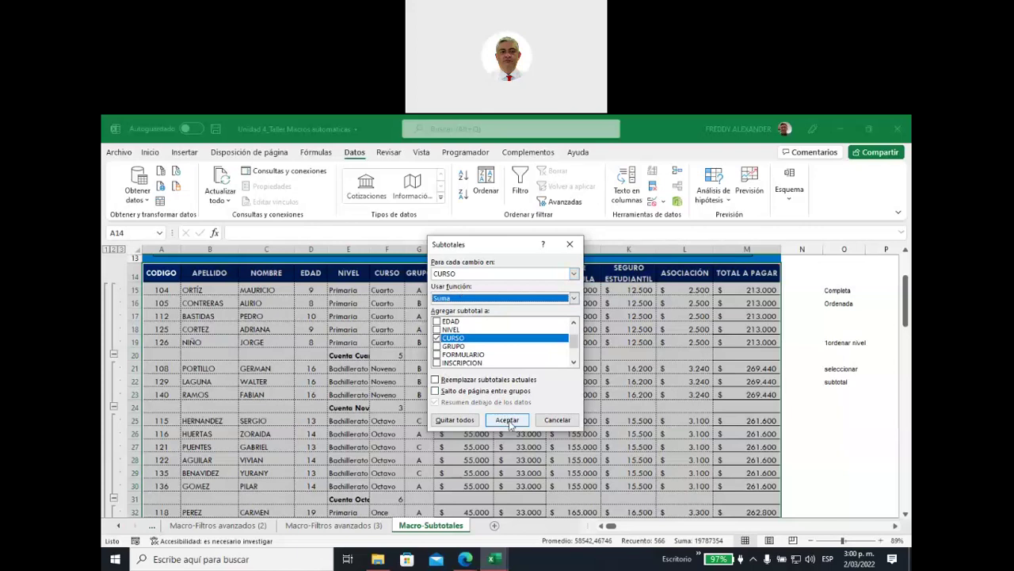
pyautogui.click(508, 421)
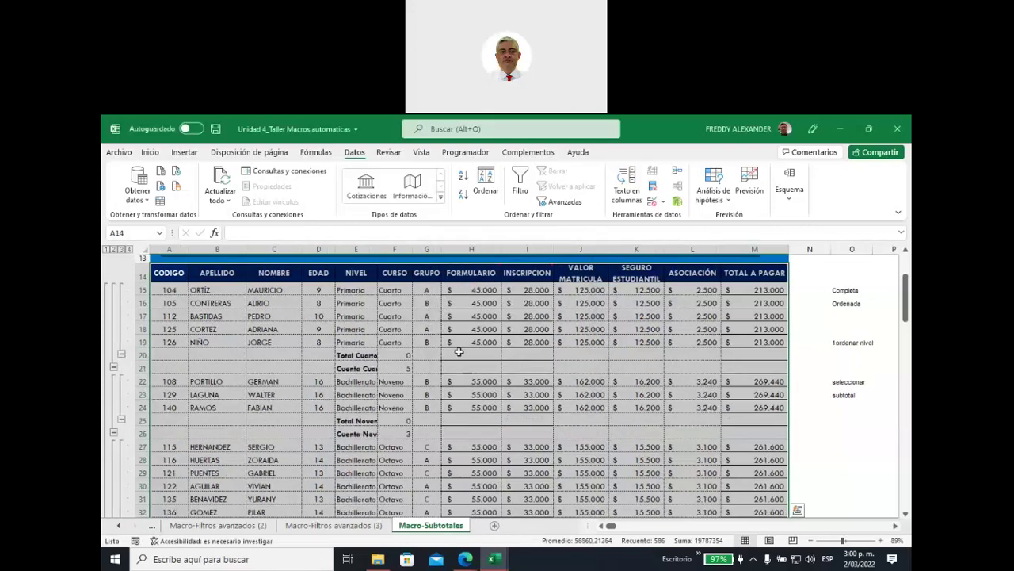
pyautogui.click(396, 356)
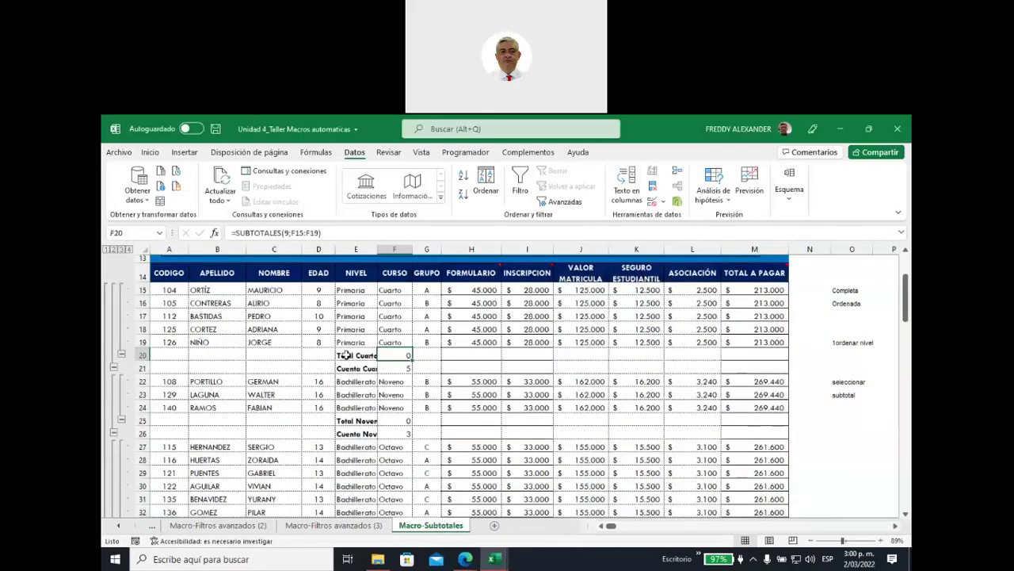
pyautogui.click(346, 355)
pyautogui.click(404, 356)
pyautogui.moveTo(391, 290); pyautogui.dragTo(395, 342)
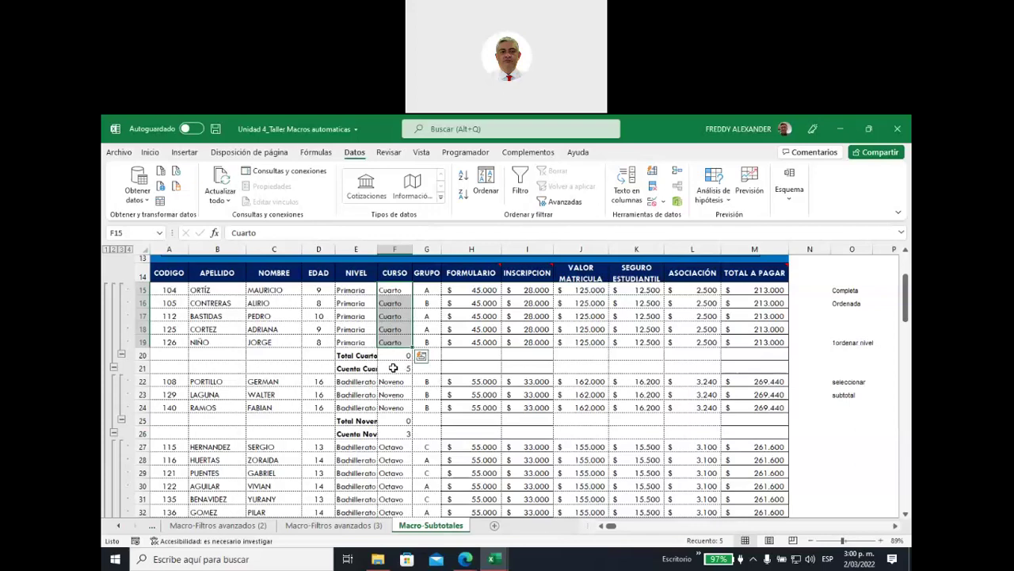
pyautogui.click(393, 368)
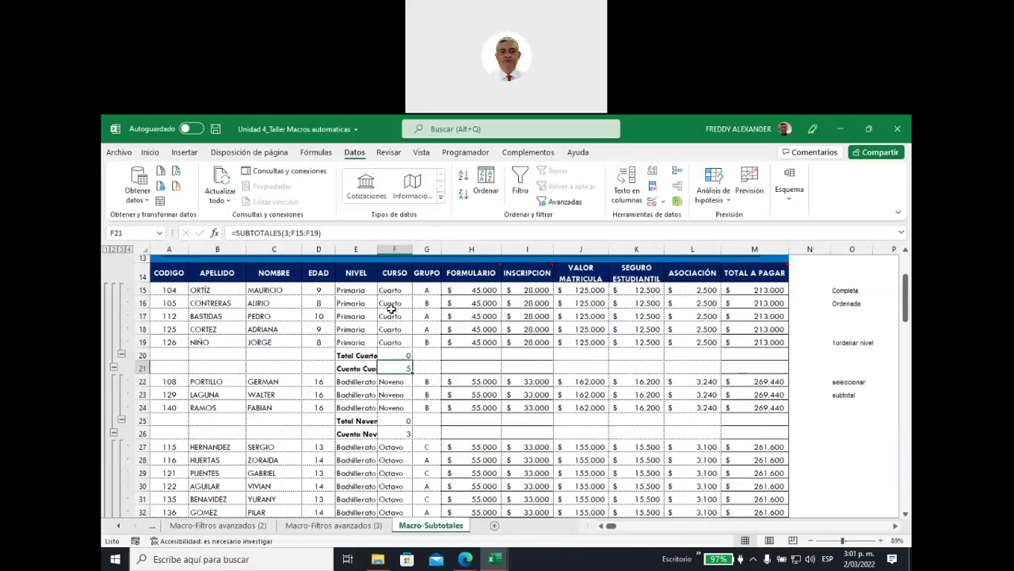
pyautogui.moveTo(390, 290); pyautogui.dragTo(394, 343)
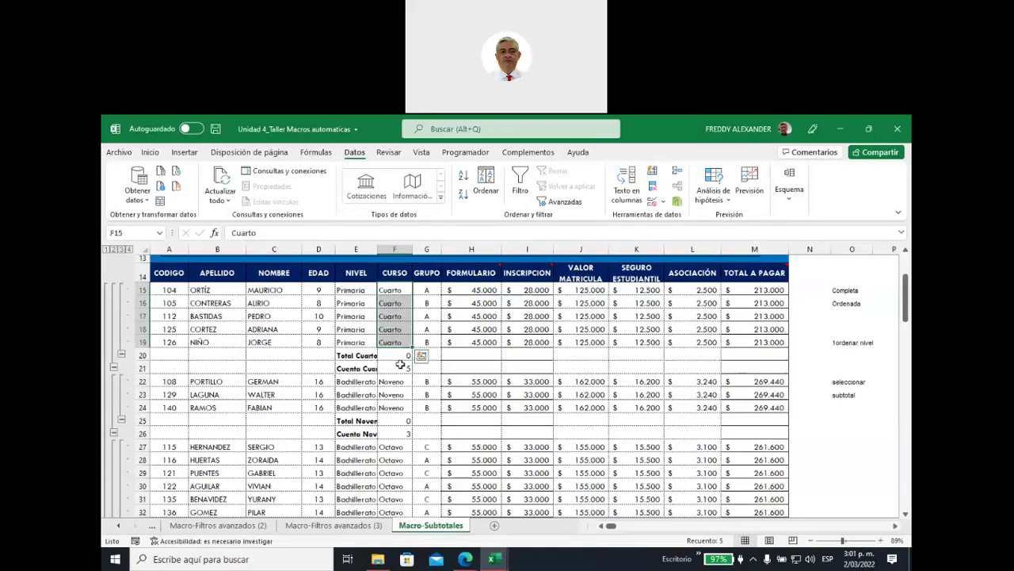
pyautogui.click(400, 368)
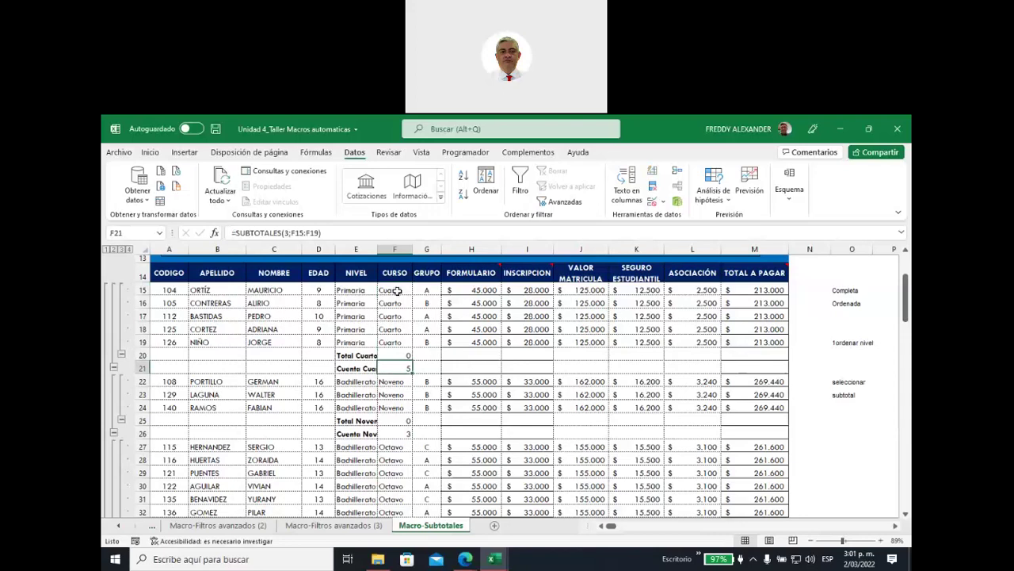
pyautogui.scroll(-5, 407, 365)
pyautogui.scroll(-5, 417, 403)
pyautogui.scroll(-2, 413, 406)
pyautogui.scroll(-3, 404, 413)
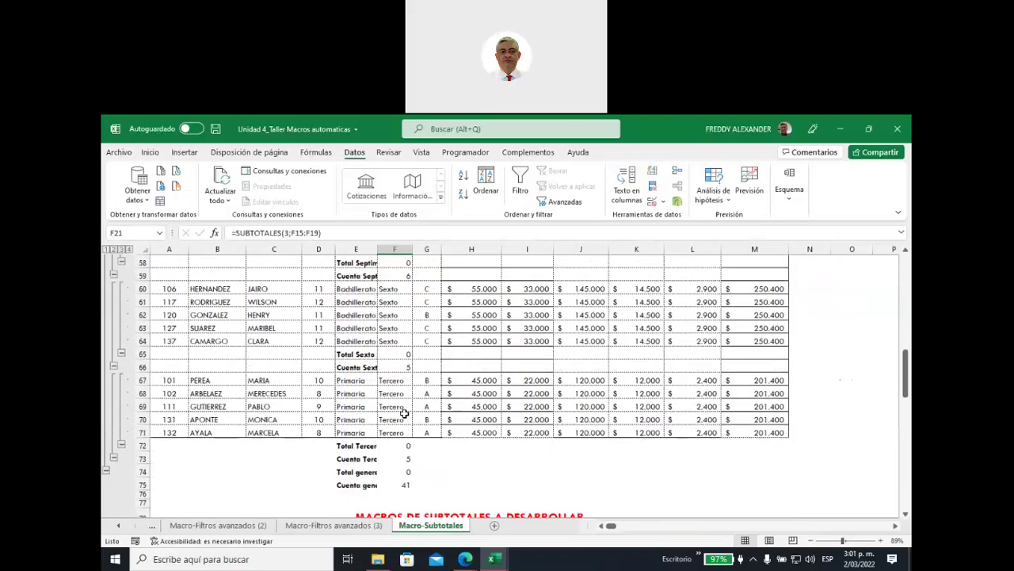
pyautogui.scroll(-1, 404, 413)
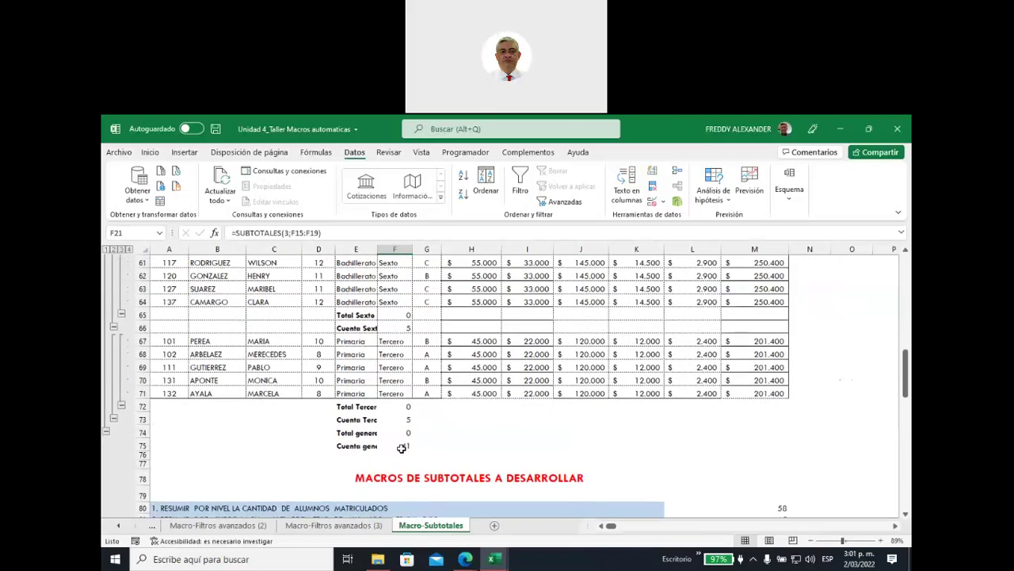
pyautogui.click(402, 447)
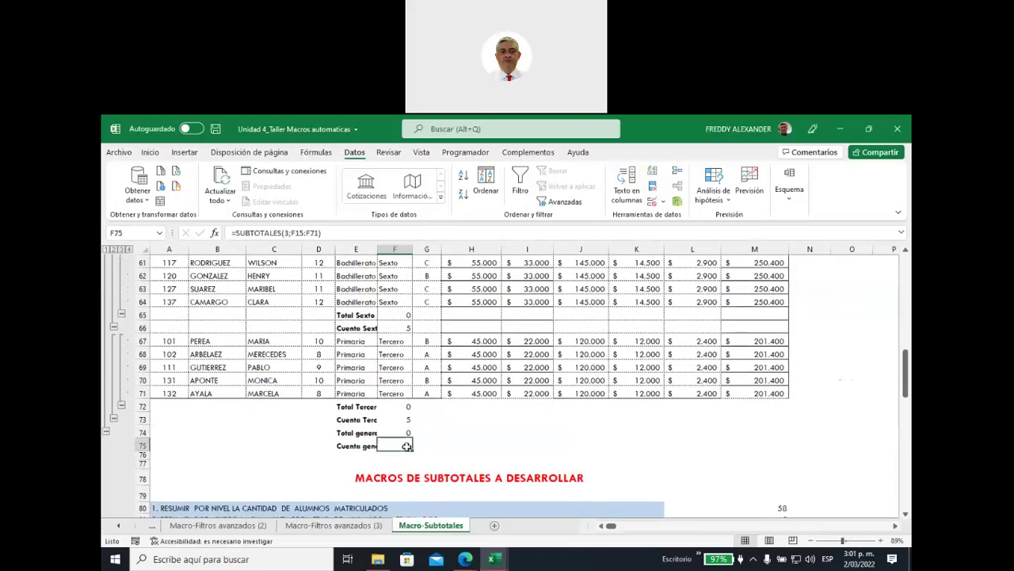
pyautogui.click(395, 419)
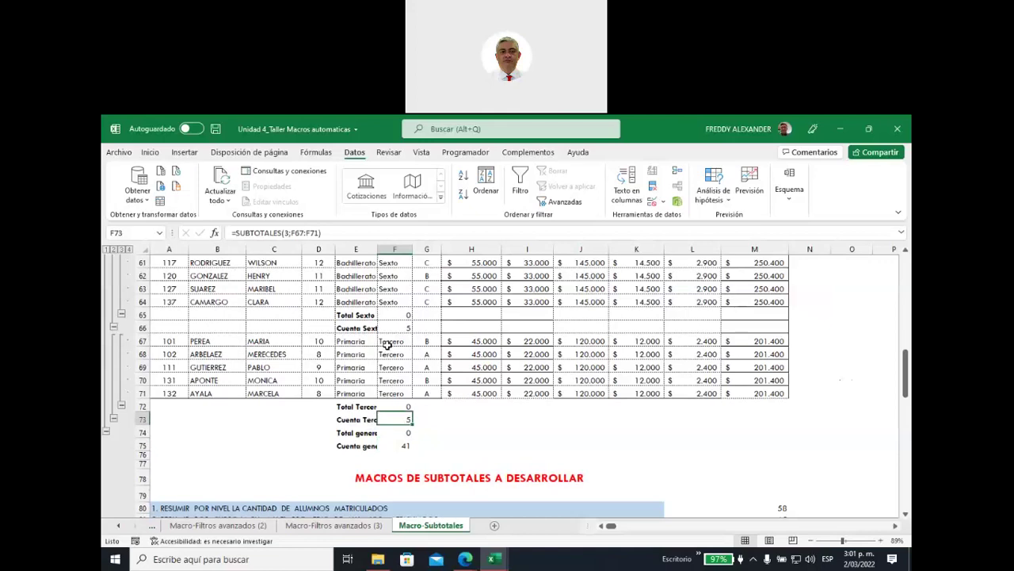
pyautogui.moveTo(387, 343); pyautogui.dragTo(394, 393)
# Highlight the sum and average wording of task 2 in the instructions list
pyautogui.scroll(-1, 456, 438)
pyautogui.scroll(-4, 454, 432)
pyautogui.scroll(1, 453, 432)
pyautogui.click(303, 367)
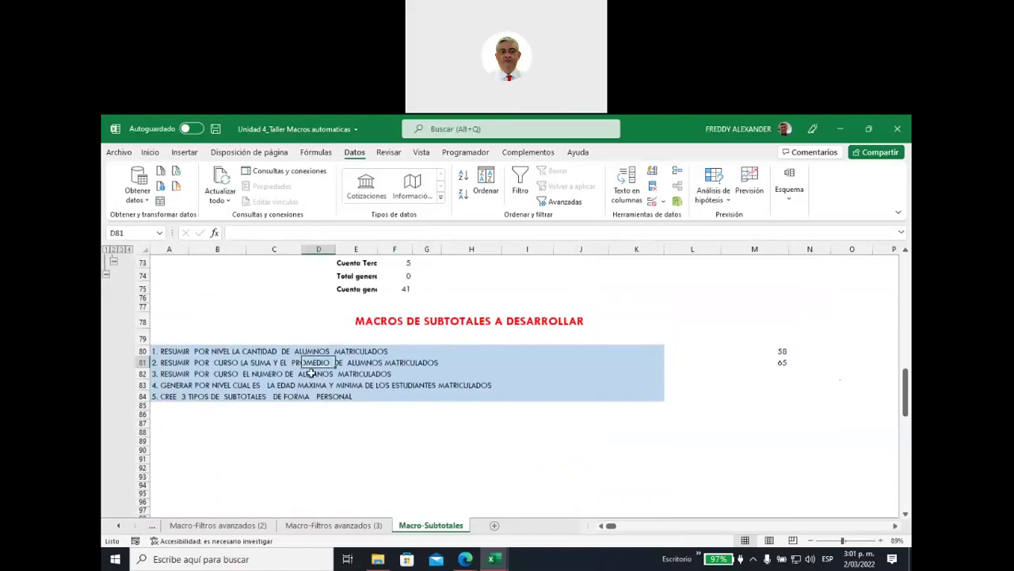
pyautogui.moveTo(218, 362); pyautogui.dragTo(331, 366)
pyautogui.scroll(1, 449, 414)
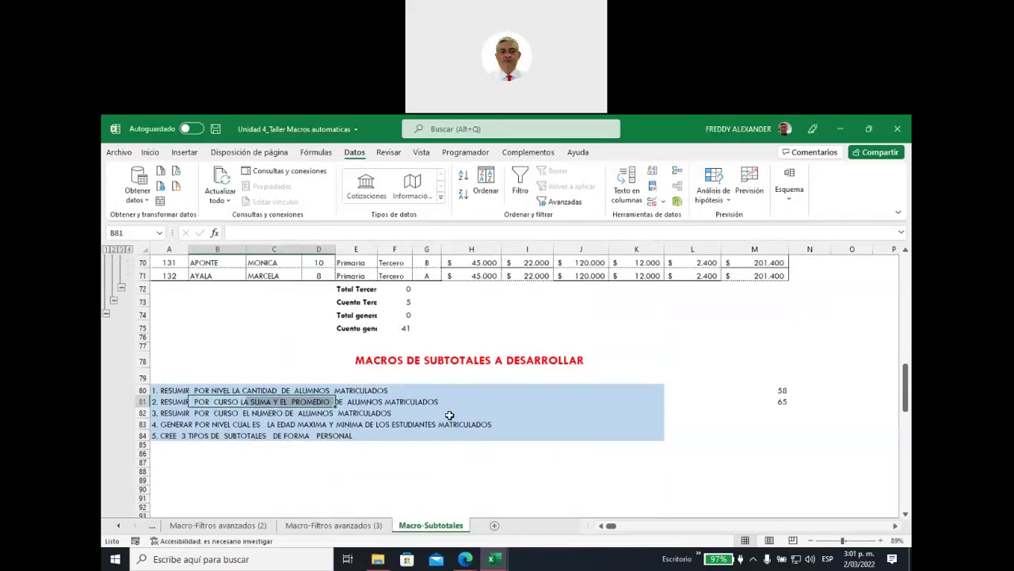
pyautogui.scroll(1, 450, 414)
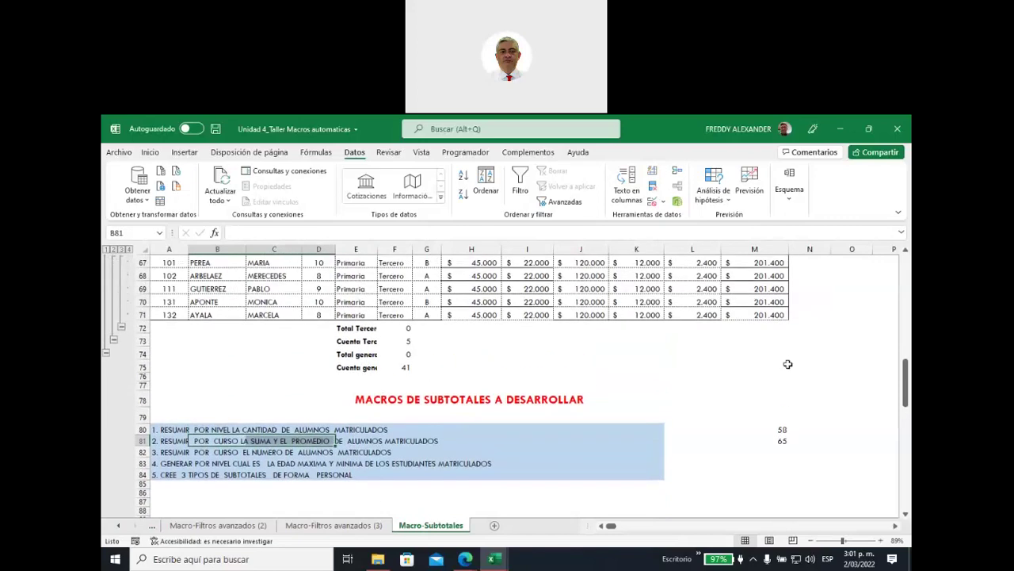
# Select the table from the grand count row 75 up to header row 14
pyautogui.moveTo(781, 363); pyautogui.dragTo(332, 366)
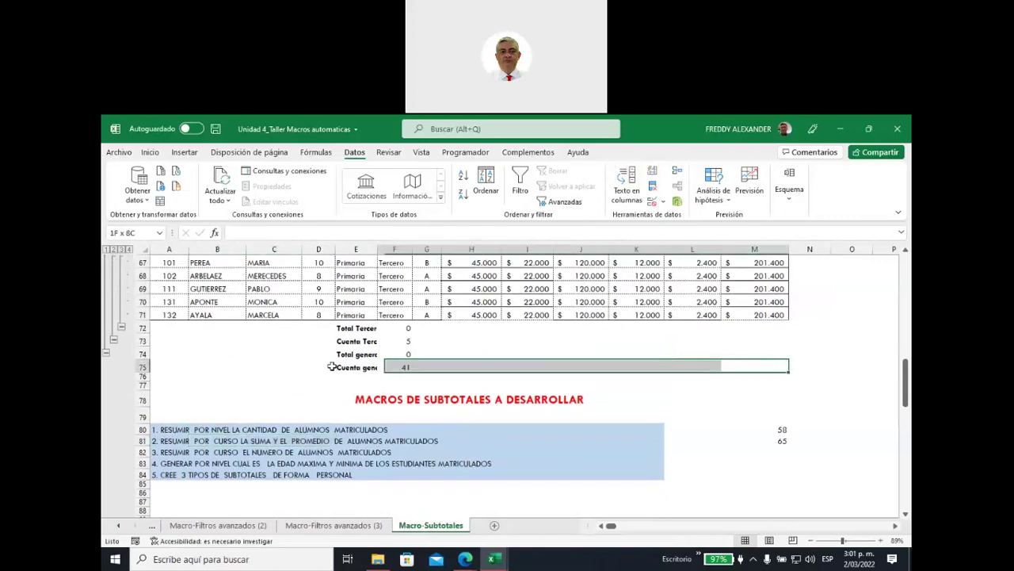
pyautogui.moveTo(332, 366); pyautogui.dragTo(163, 367)
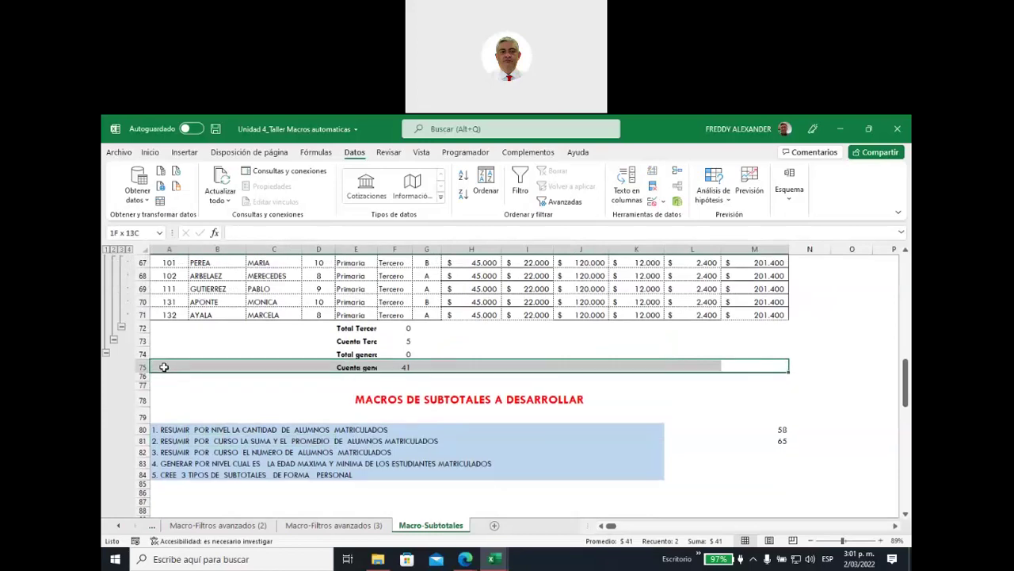
pyautogui.moveTo(163, 367); pyautogui.dragTo(161, 202)
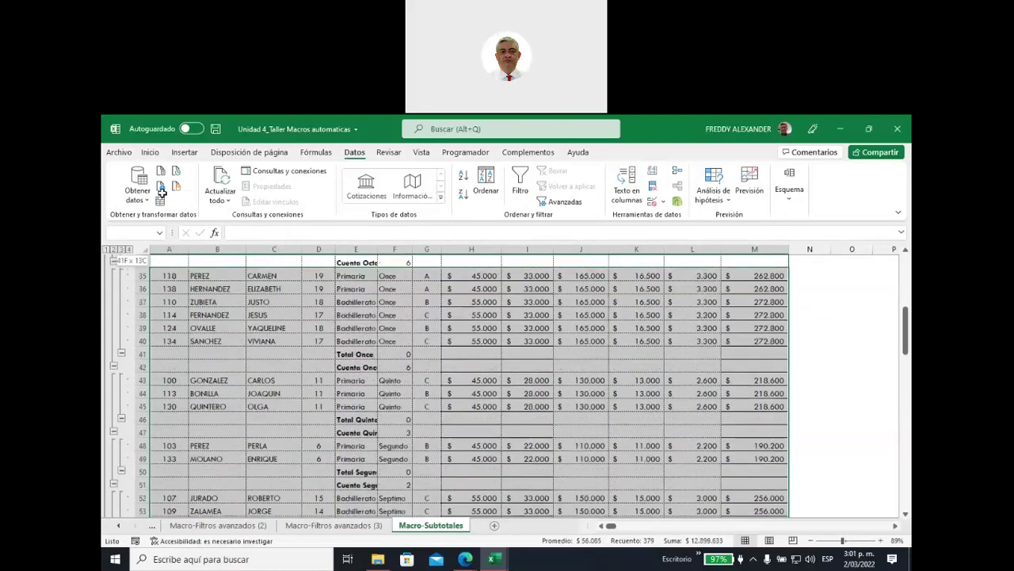
pyautogui.moveTo(161, 202); pyautogui.dragTo(175, 378)
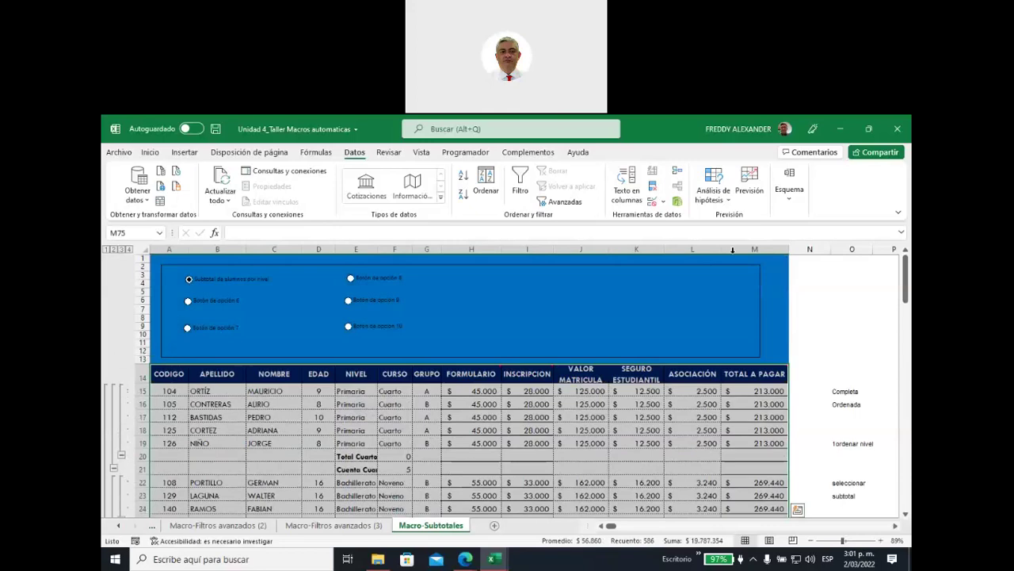
# Clear all subtotals with Quitar todos and confirm the list now ends at row 55
pyautogui.click(790, 184)
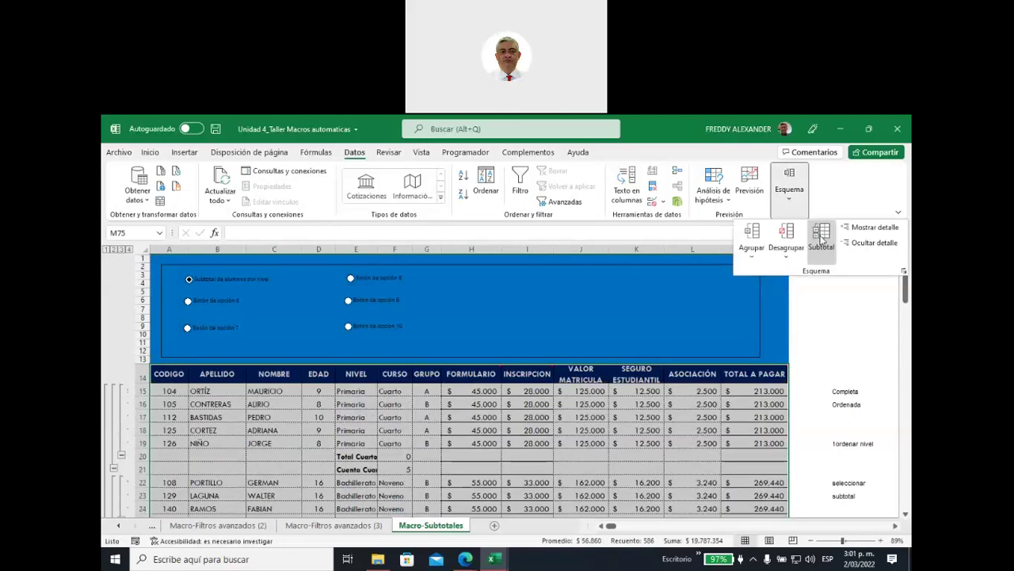
pyautogui.click(821, 237)
pyautogui.click(455, 422)
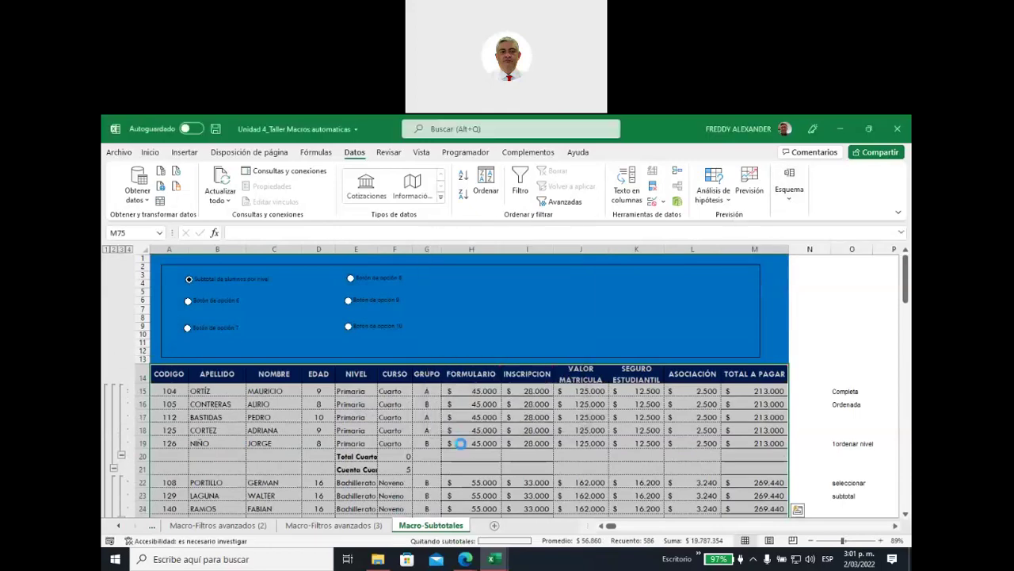
pyautogui.scroll(-1, 375, 435)
pyautogui.scroll(-6, 335, 453)
pyautogui.scroll(-4, 335, 455)
pyautogui.scroll(-5, 335, 460)
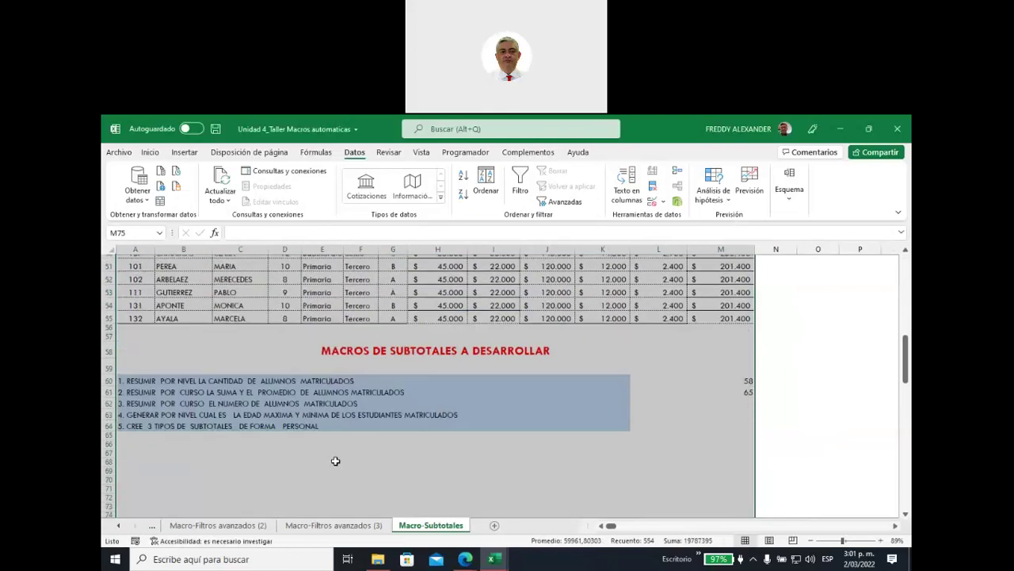
pyautogui.scroll(-1, 336, 460)
# Select the whole student table with Ctrl+A from a cell inside it
pyautogui.click(277, 376)
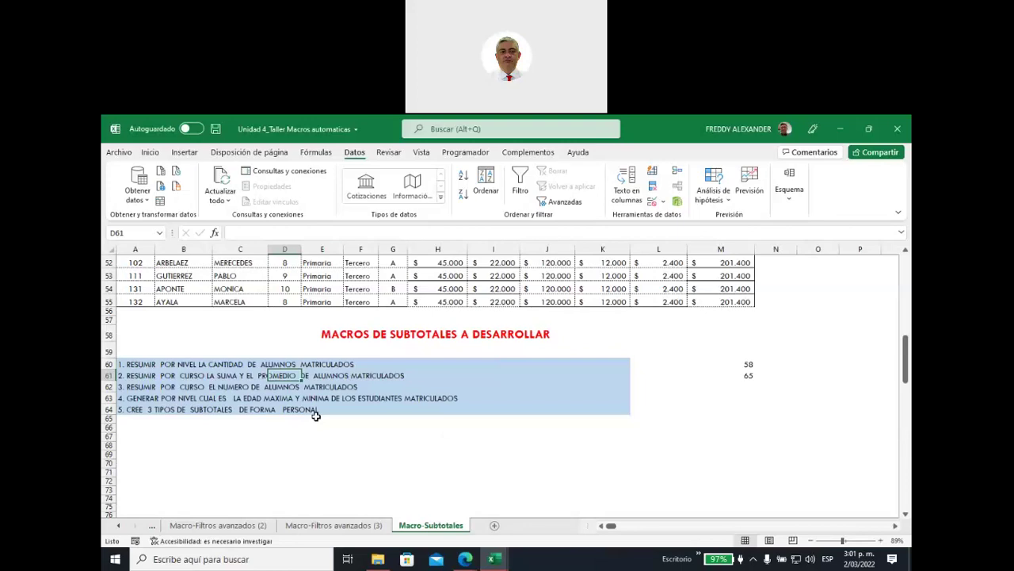
pyautogui.scroll(1, 458, 306)
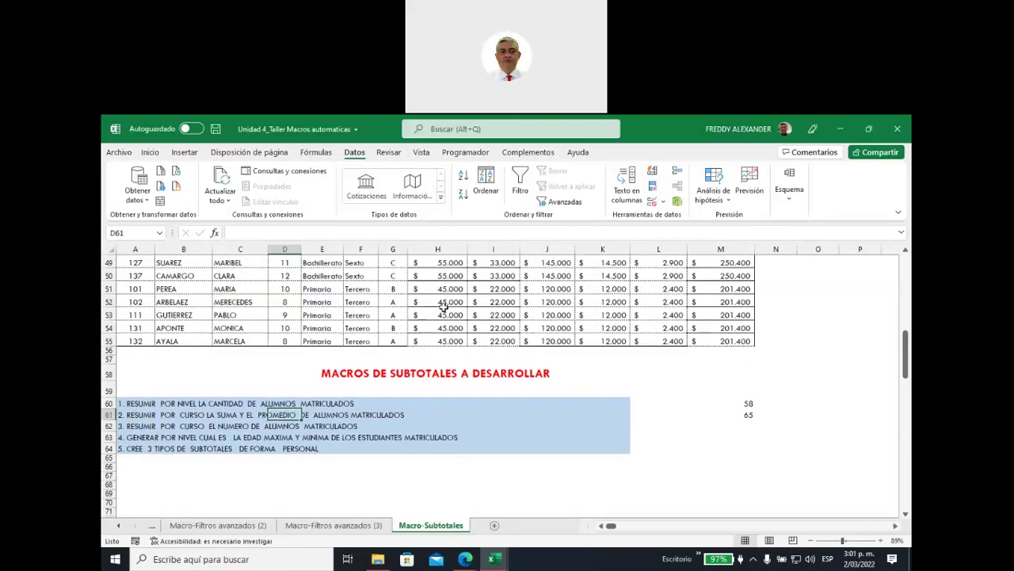
pyautogui.click(458, 315)
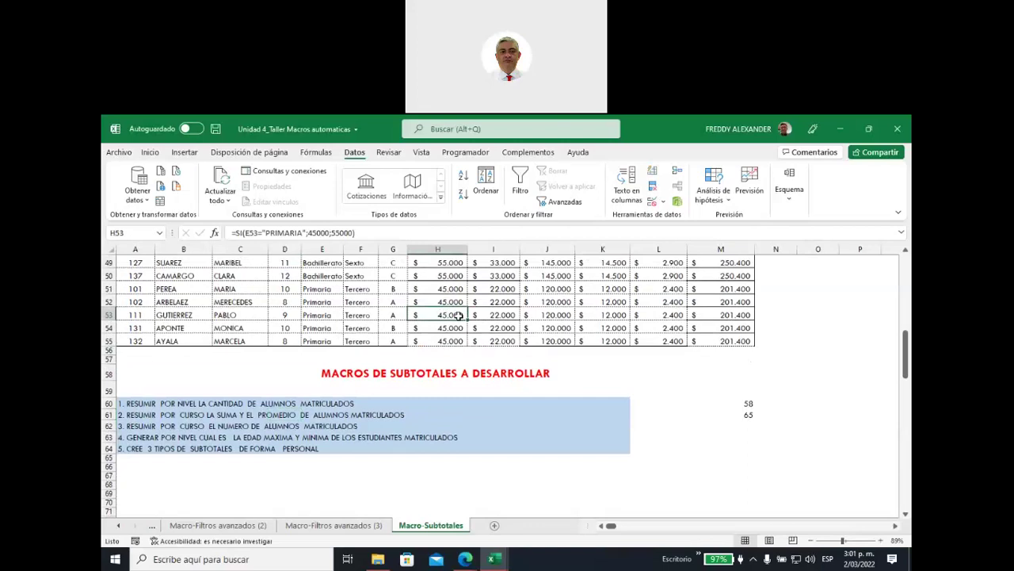
pyautogui.hotkey('ctrl', 'a')
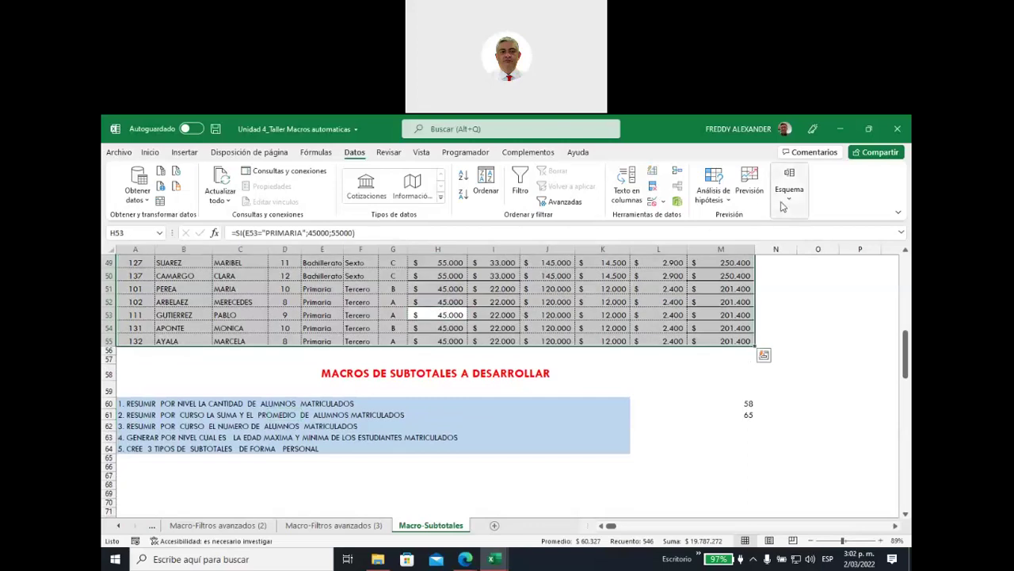
pyautogui.click(784, 202)
# Change the subtotal function from Suma to Recuento on CURSO and apply it
pyautogui.click(821, 230)
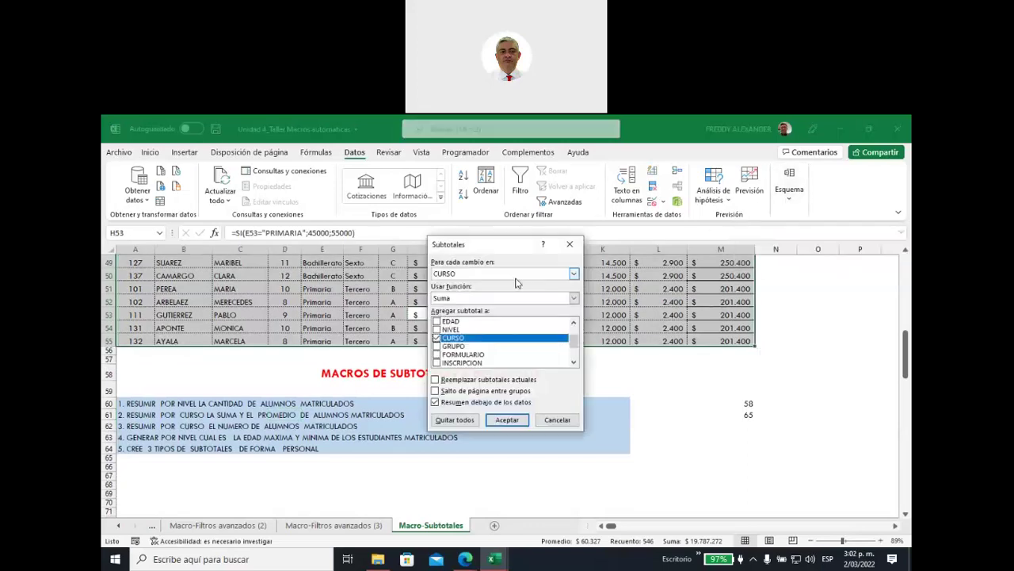
pyautogui.click(573, 298)
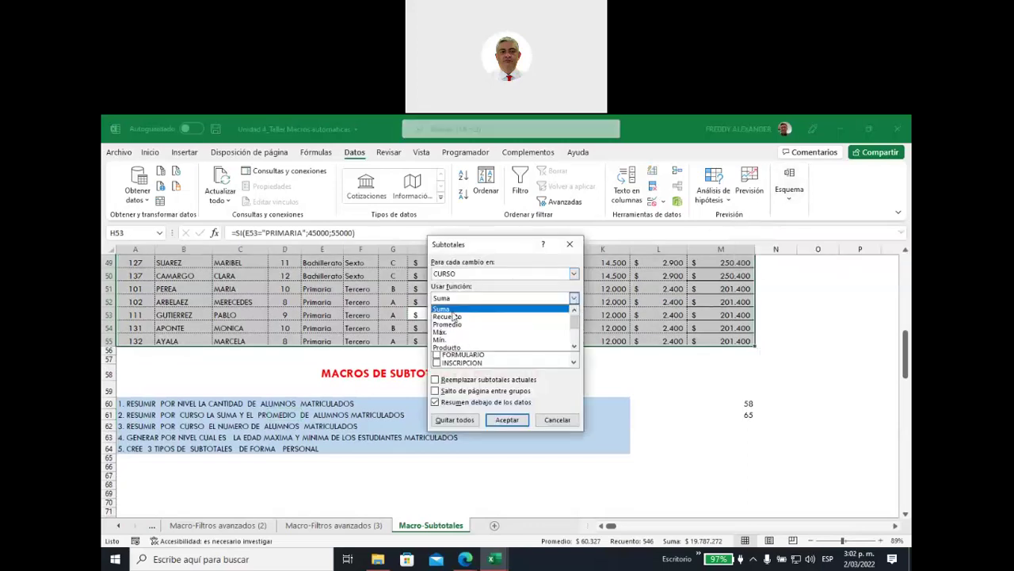
pyautogui.click(448, 317)
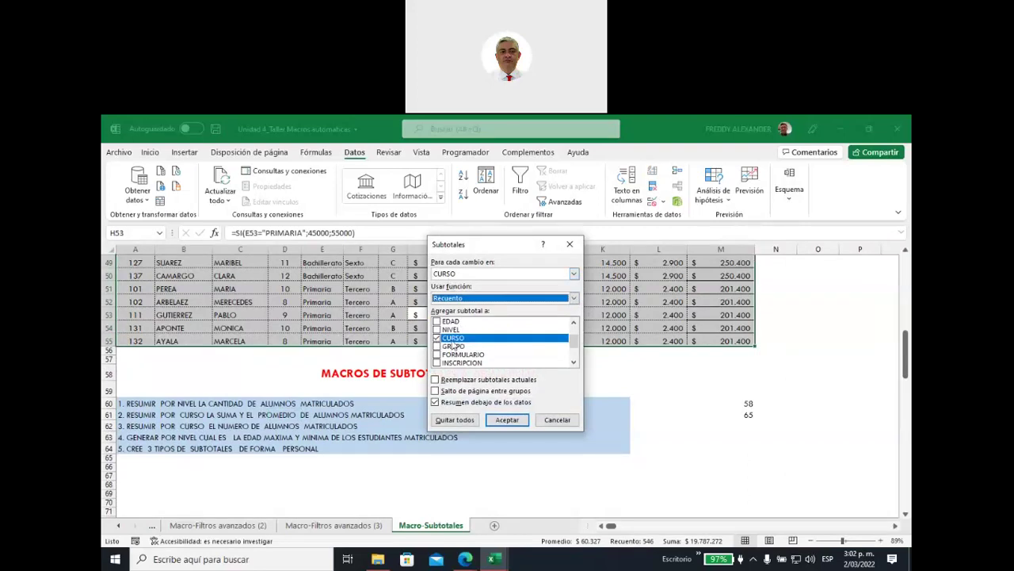
pyautogui.click(505, 419)
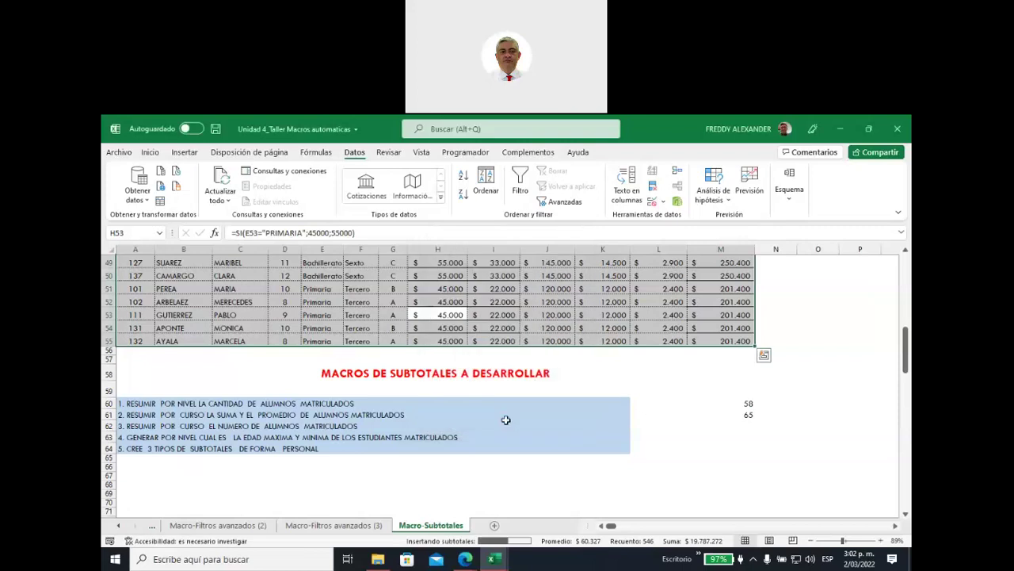
# Check the Cuarto count of 5 in F20 and the Noveno count of 3
pyautogui.scroll(5, 491, 380)
pyautogui.scroll(3, 479, 363)
pyautogui.scroll(2, 479, 363)
pyautogui.scroll(3, 382, 316)
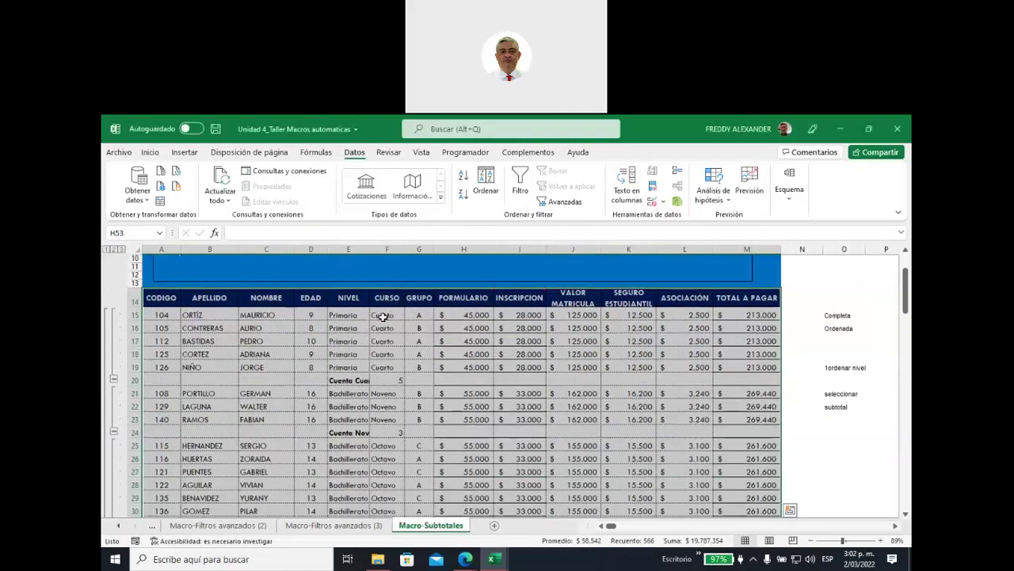
pyautogui.moveTo(382, 315); pyautogui.dragTo(386, 369)
pyautogui.click(388, 379)
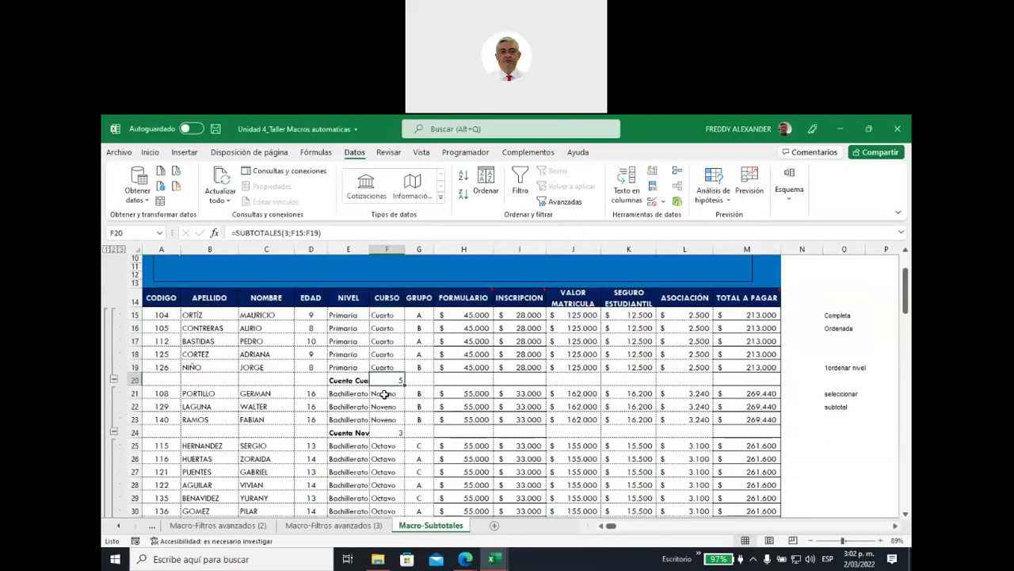
pyautogui.moveTo(384, 394); pyautogui.dragTo(388, 420)
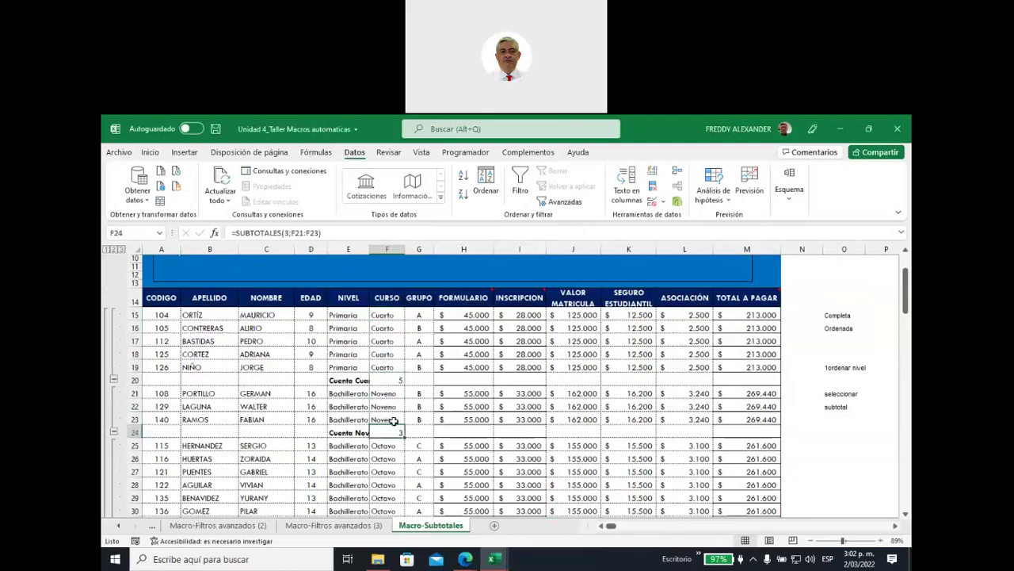
pyautogui.scroll(-2, 390, 428)
pyautogui.scroll(-1, 390, 428)
pyautogui.moveTo(384, 341); pyautogui.dragTo(388, 408)
# Verify the grand count of 41 in F65, then start reselecting the table
pyautogui.scroll(-1, 438, 372)
pyautogui.scroll(-4, 438, 372)
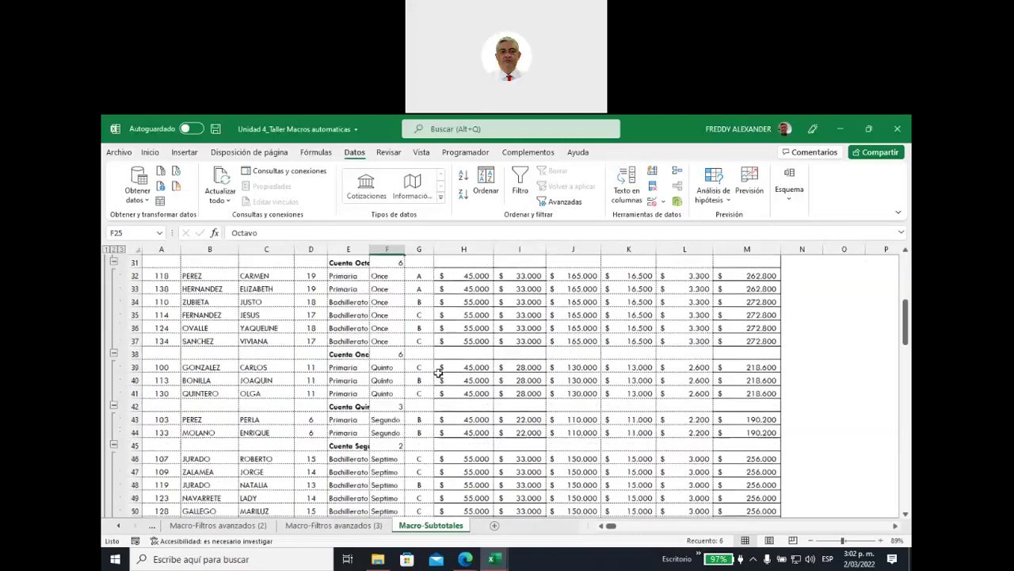
pyautogui.scroll(-2, 438, 372)
pyautogui.scroll(-3, 438, 372)
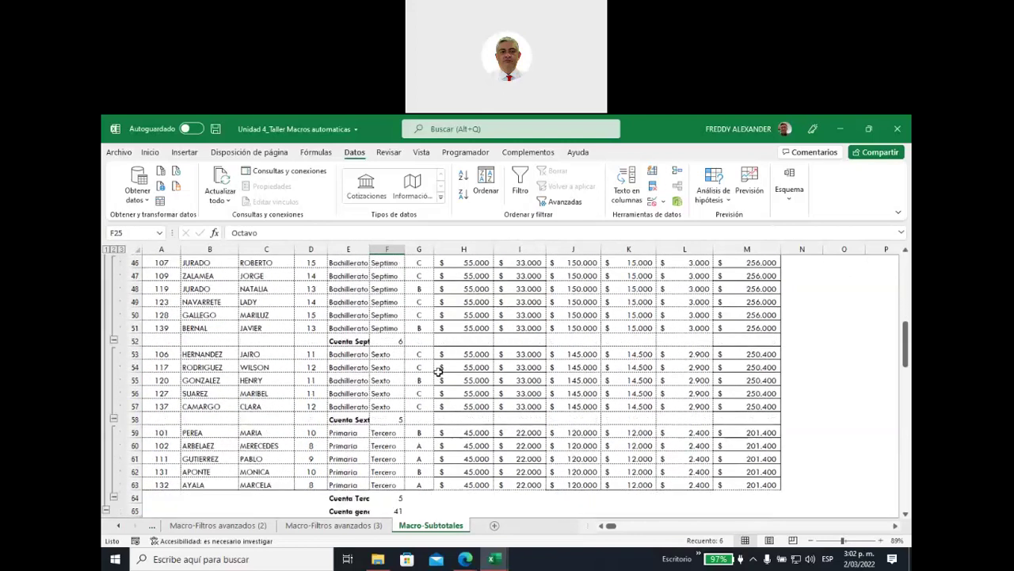
pyautogui.scroll(-3, 438, 372)
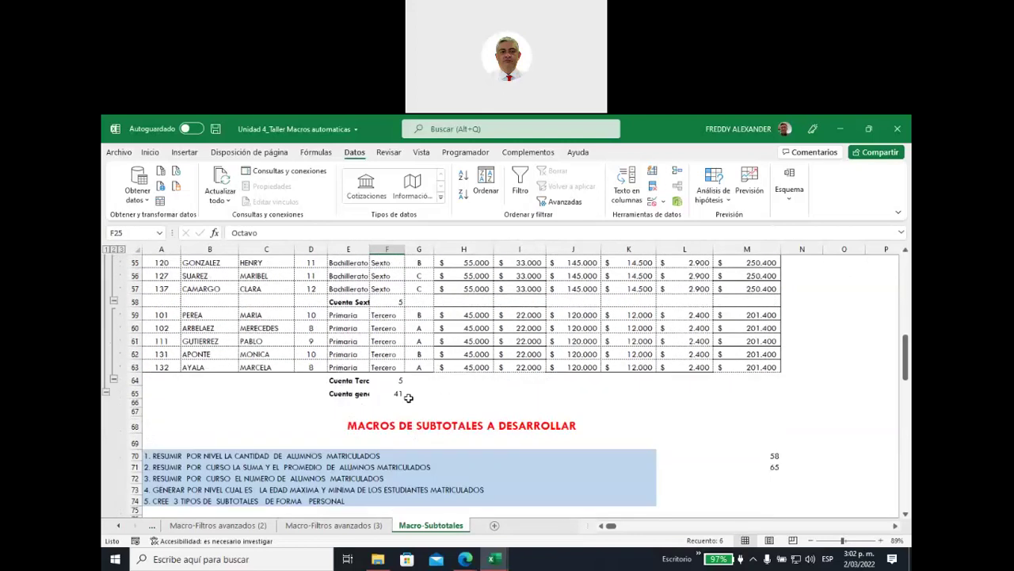
pyautogui.click(389, 380)
pyautogui.click(397, 394)
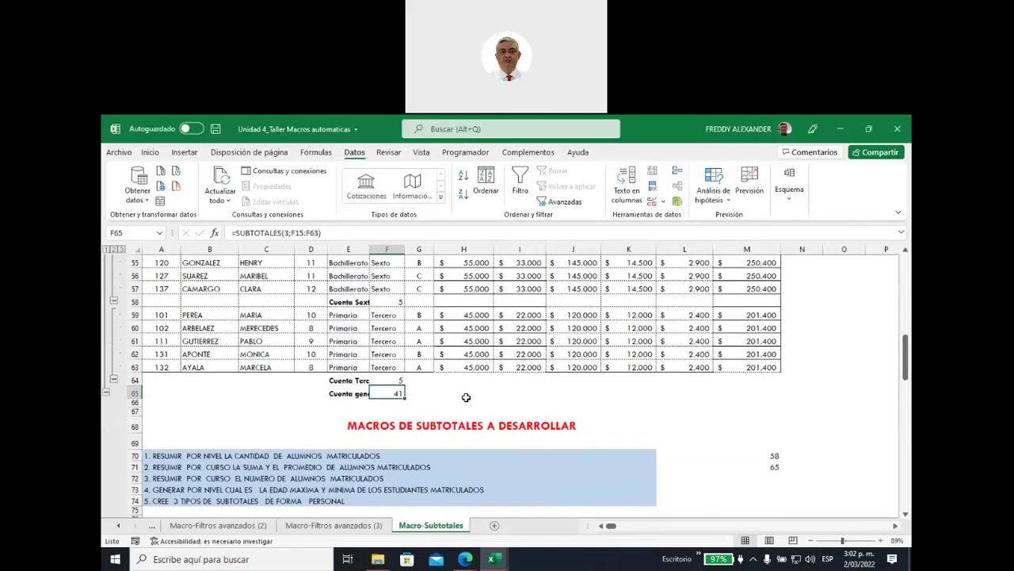
pyautogui.moveTo(757, 394)
pyautogui.mouseDown()
pyautogui.moveTo(254, 372)
pyautogui.moveTo(156, 194)
pyautogui.mouseUp()
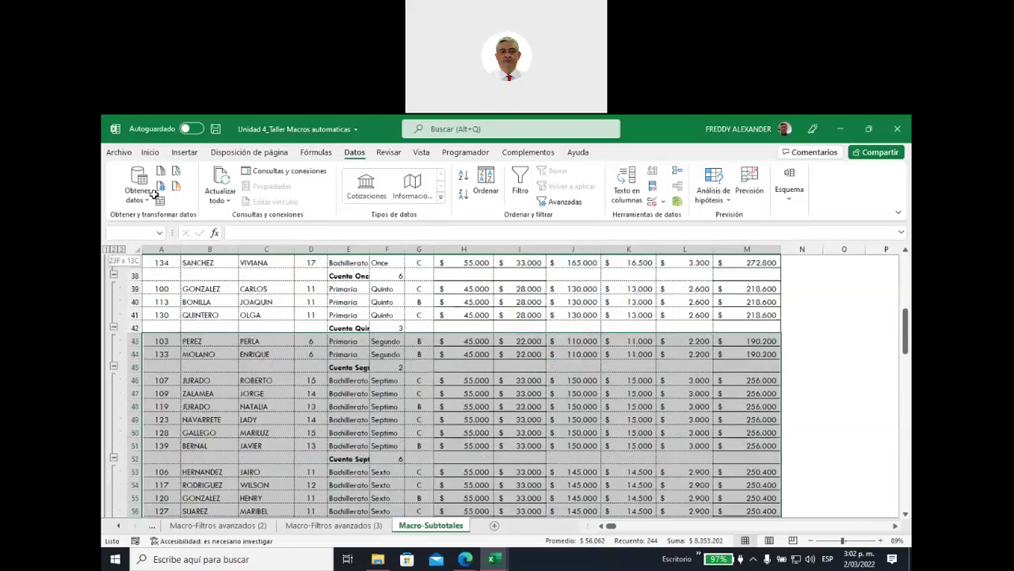
# Clear the per-course count subtotals with Quitar todos and pick a cell inside the table
pyautogui.moveTo(156, 194); pyautogui.dragTo(549, 356)
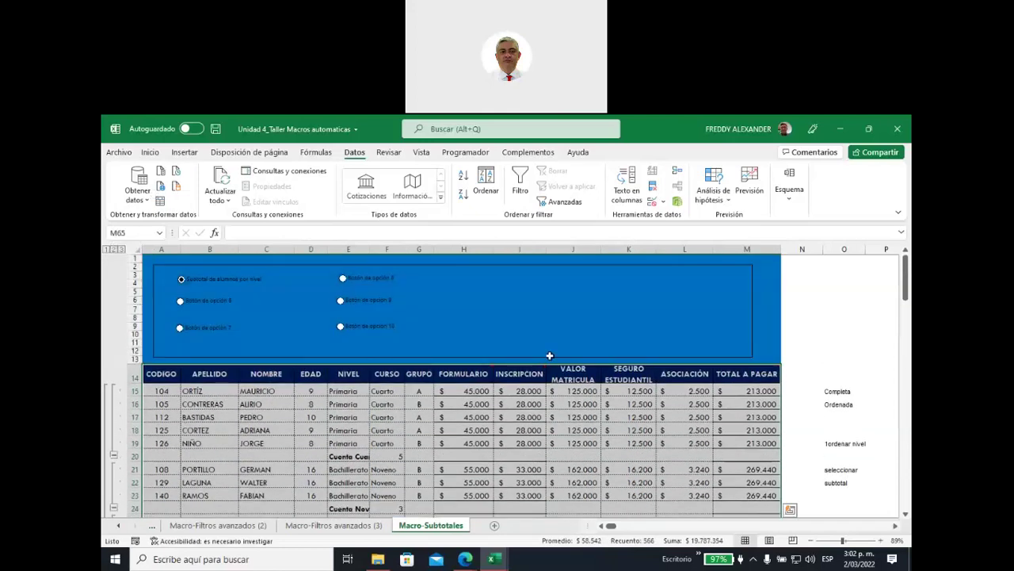
pyautogui.click(790, 188)
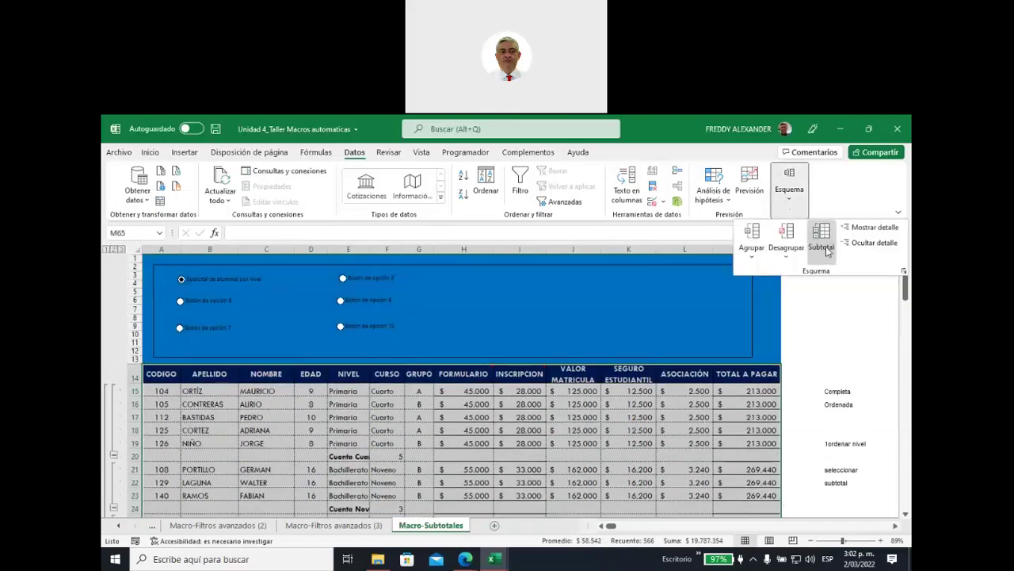
pyautogui.click(822, 247)
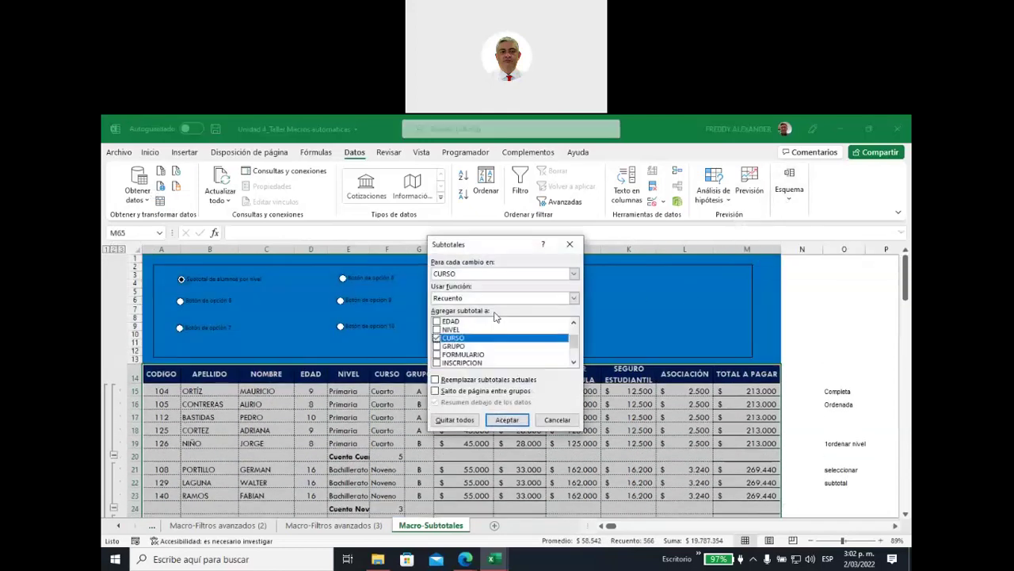
pyautogui.click(454, 420)
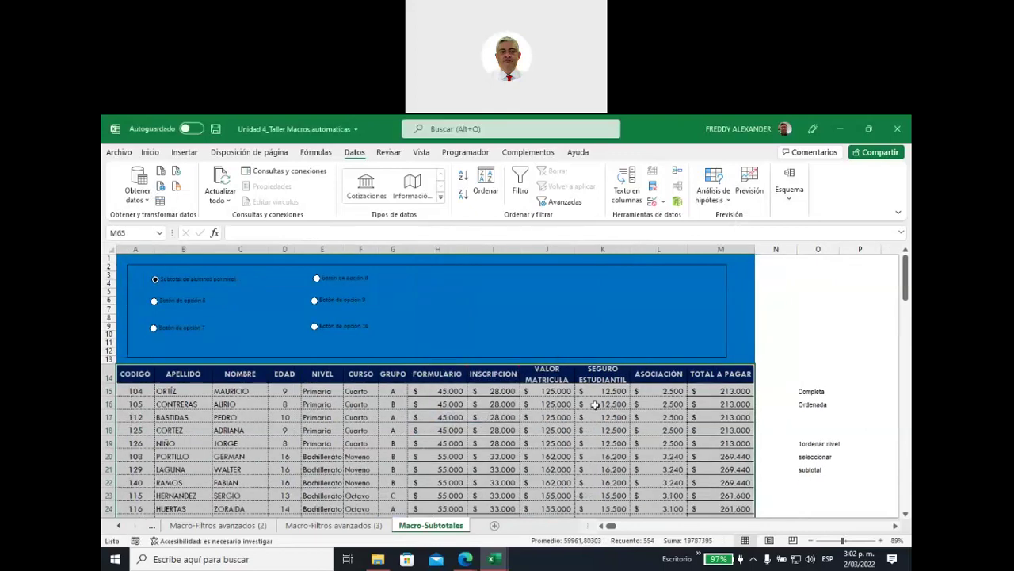
pyautogui.click(777, 374)
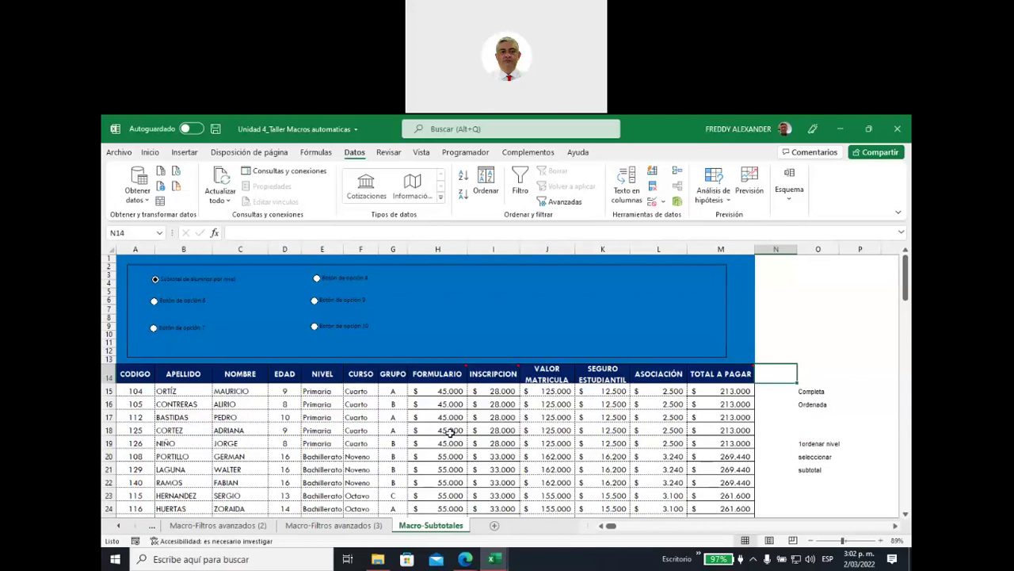
pyautogui.click(393, 403)
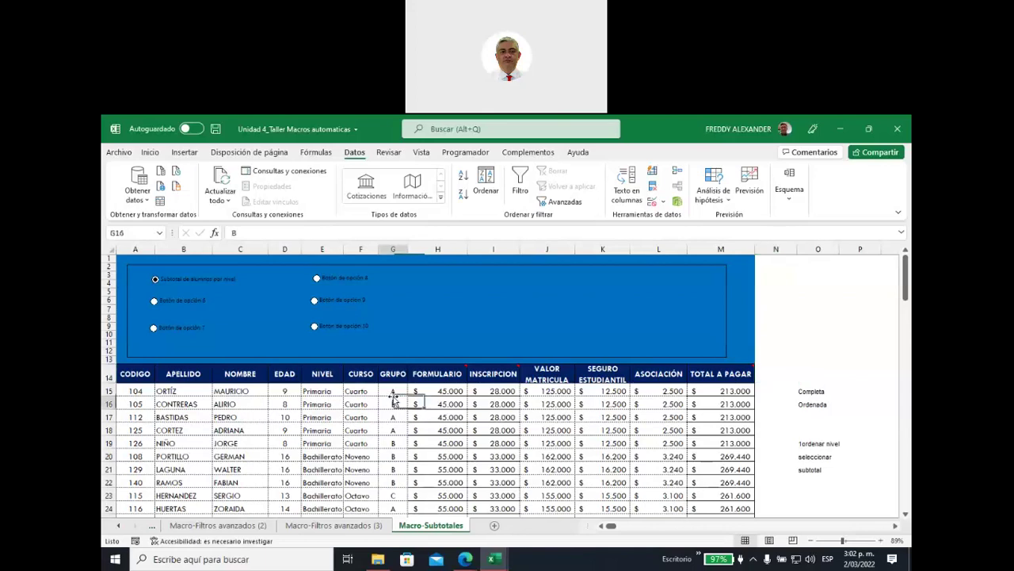
# Start recording macro AlumnosCurso, described as 'Subtotal de alumnos por curso', stored in this workbook
pyautogui.click(462, 153)
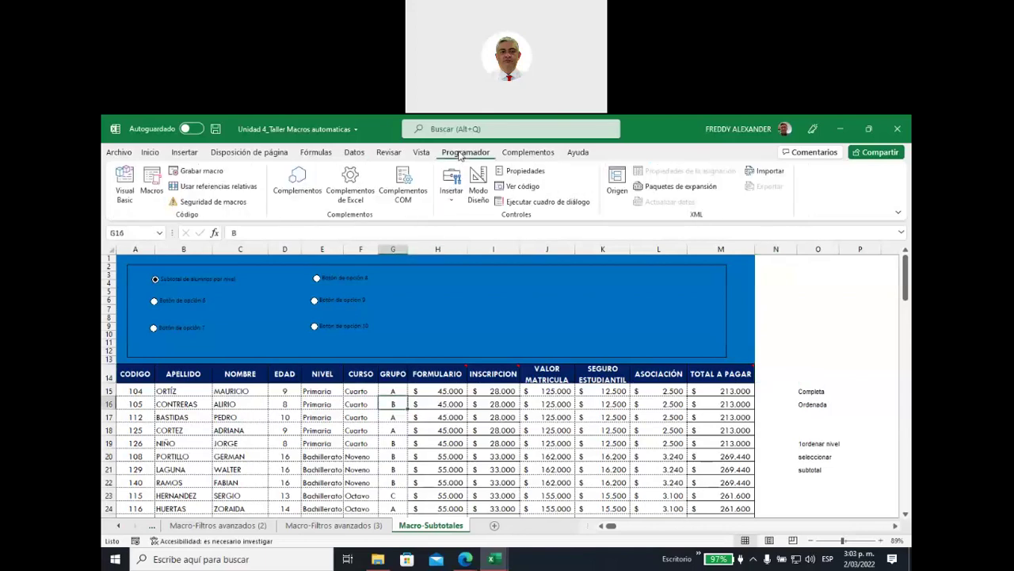
pyautogui.click(195, 171)
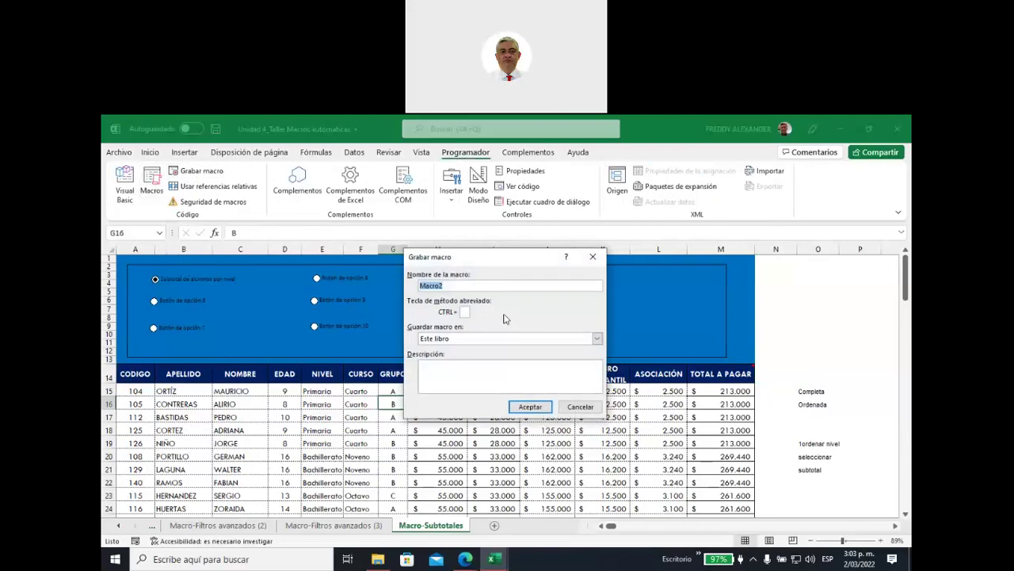
pyautogui.write('Subtotal de alumnos por curs')
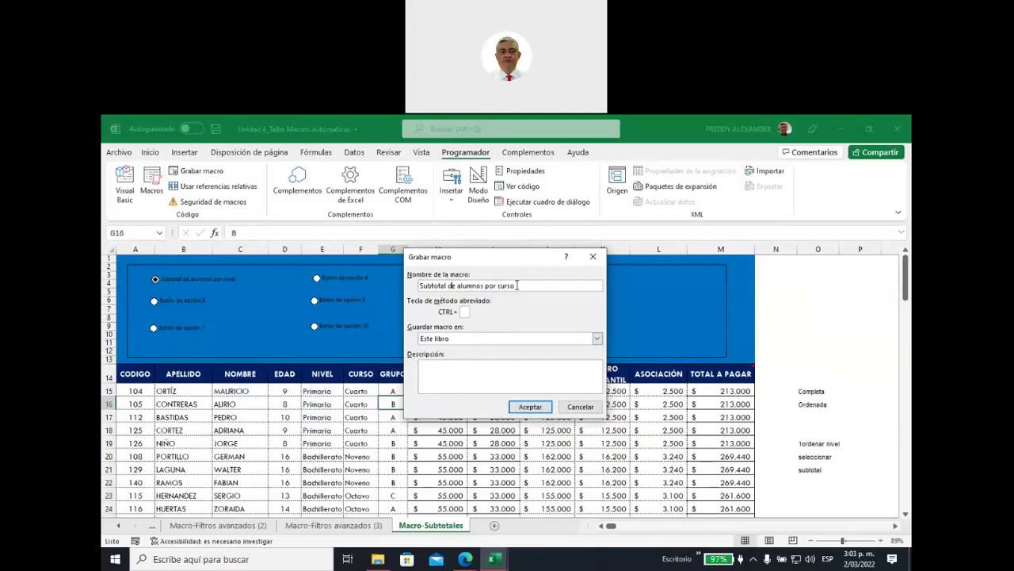
pyautogui.moveTo(518, 285); pyautogui.dragTo(383, 287)
pyautogui.hotkey('ctrl', 'c')
pyautogui.press('BackSpace')
pyautogui.click(487, 365)
pyautogui.hotkey('ctrl', 'v')
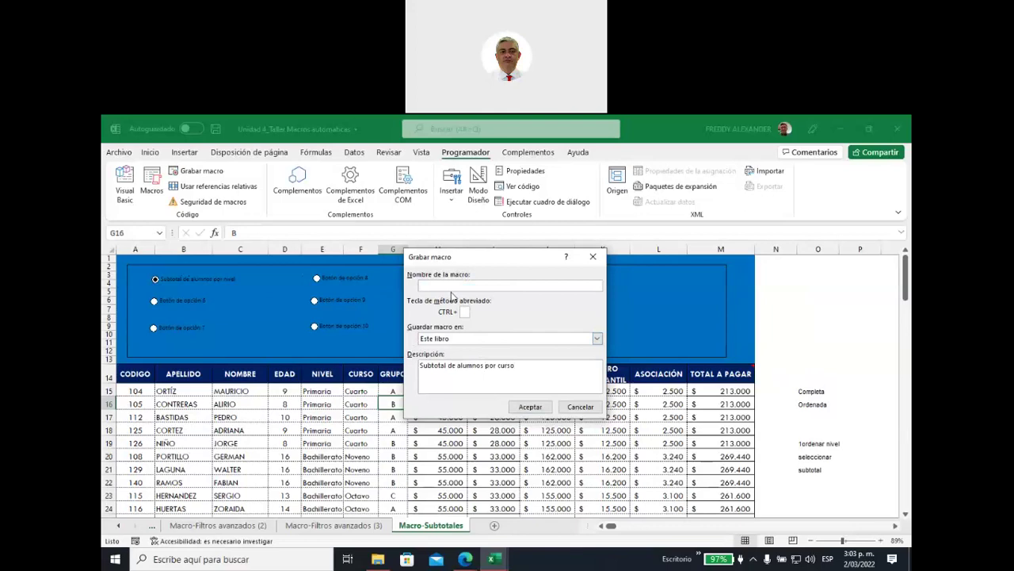
pyautogui.click(451, 286)
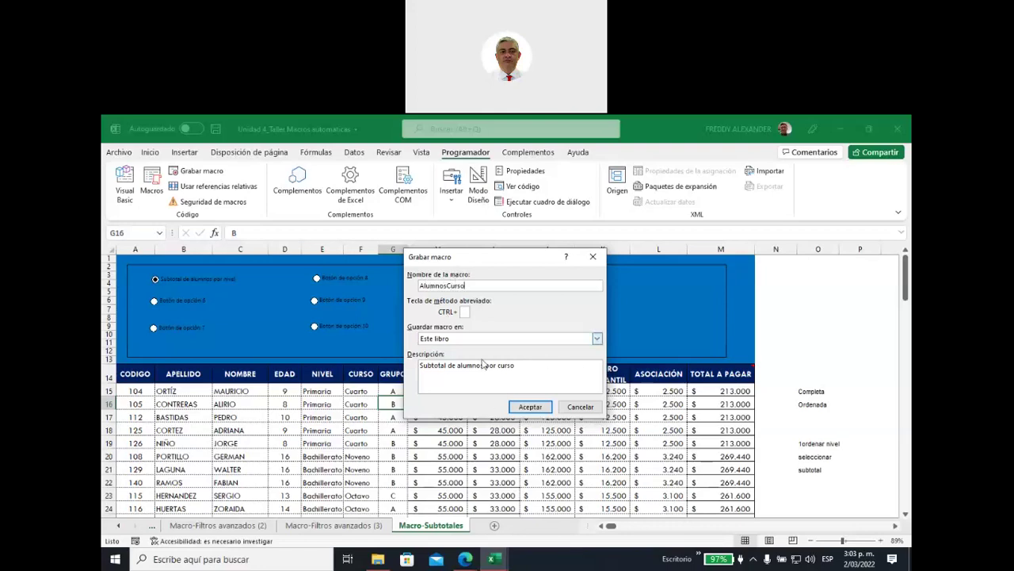
pyautogui.click(531, 408)
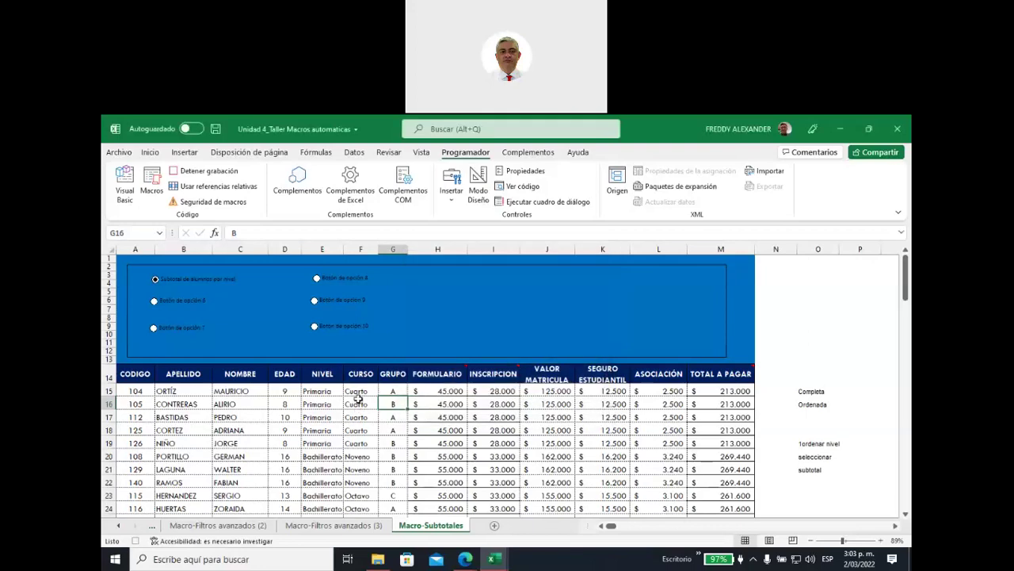
# From a CURSO cell, open Ordenar on Datos and pick Lista personalizada as the order
pyautogui.click(356, 390)
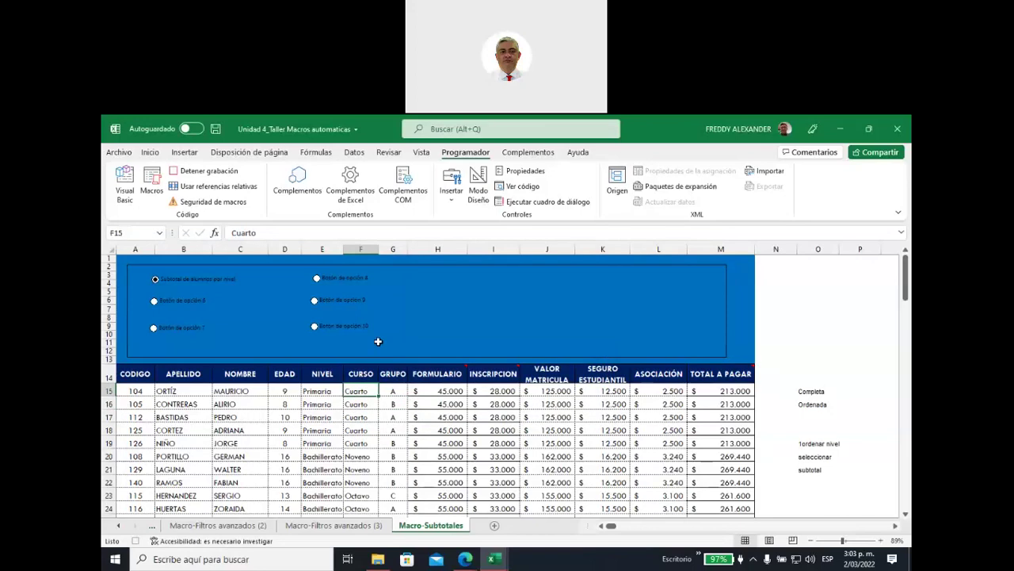
pyautogui.click(355, 152)
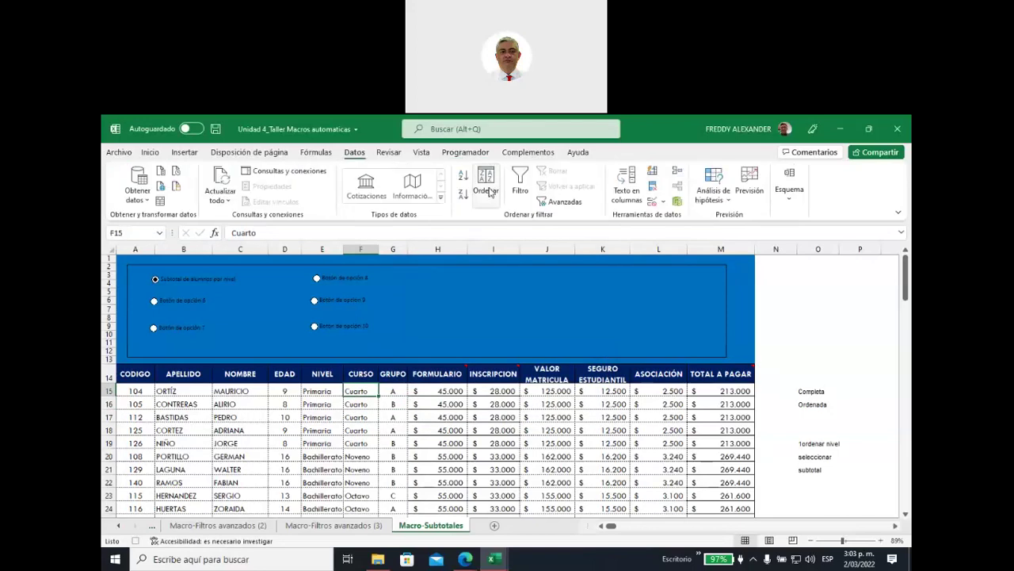
pyautogui.click(485, 184)
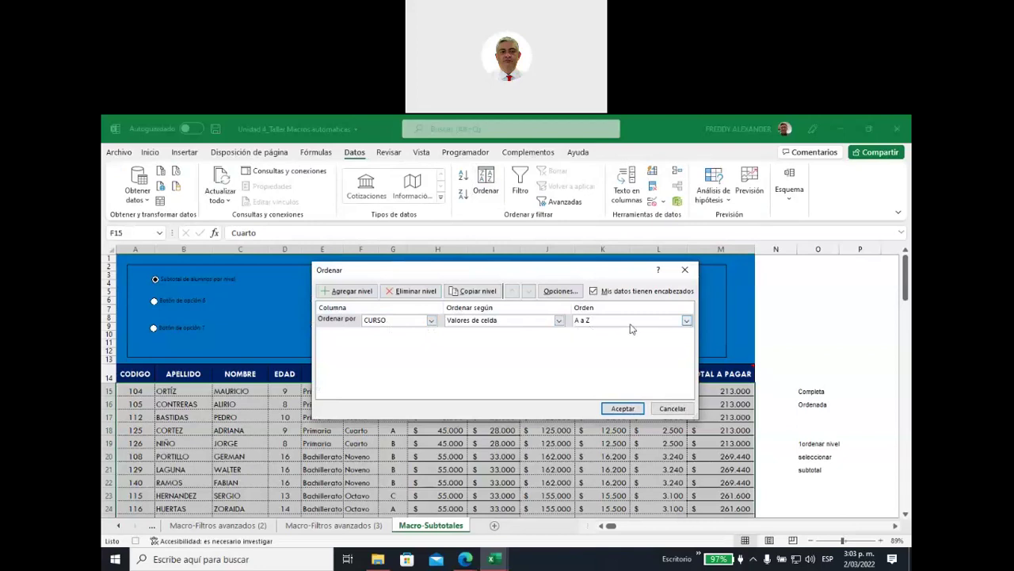
pyautogui.click(686, 320)
pyautogui.click(626, 347)
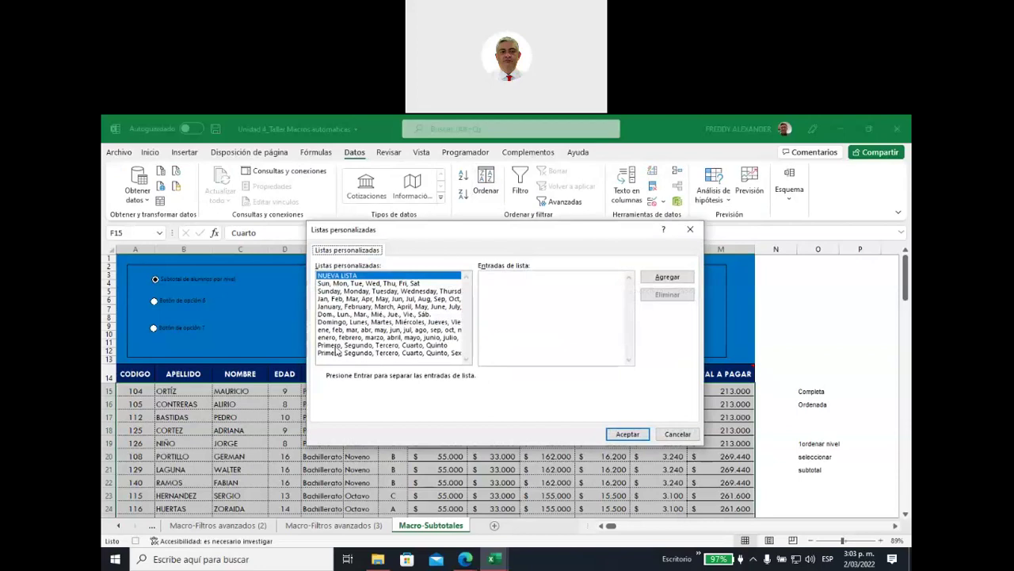
# Extend the Primero…Quinto custom list through Once
pyautogui.click(410, 346)
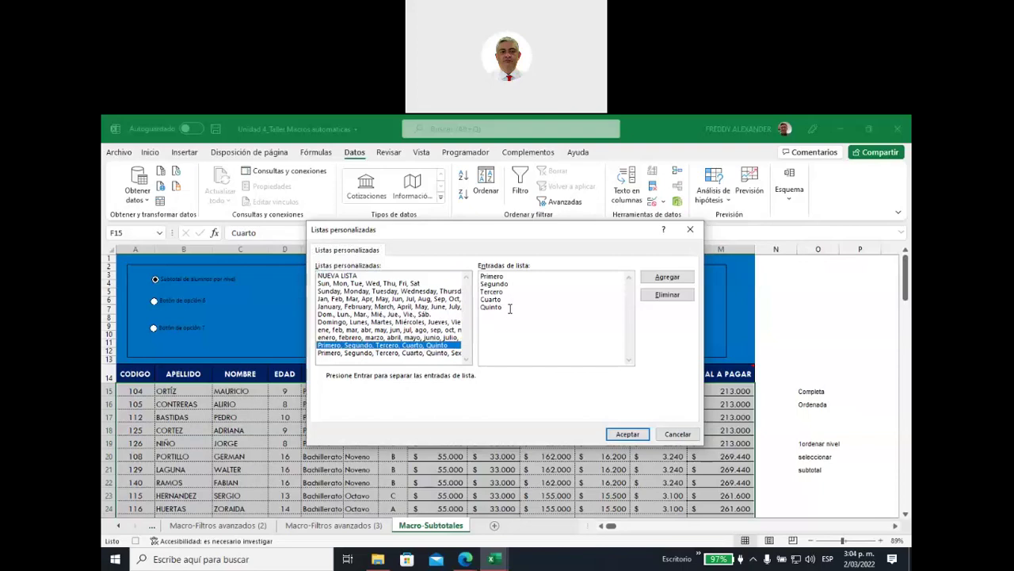
pyautogui.click(657, 279)
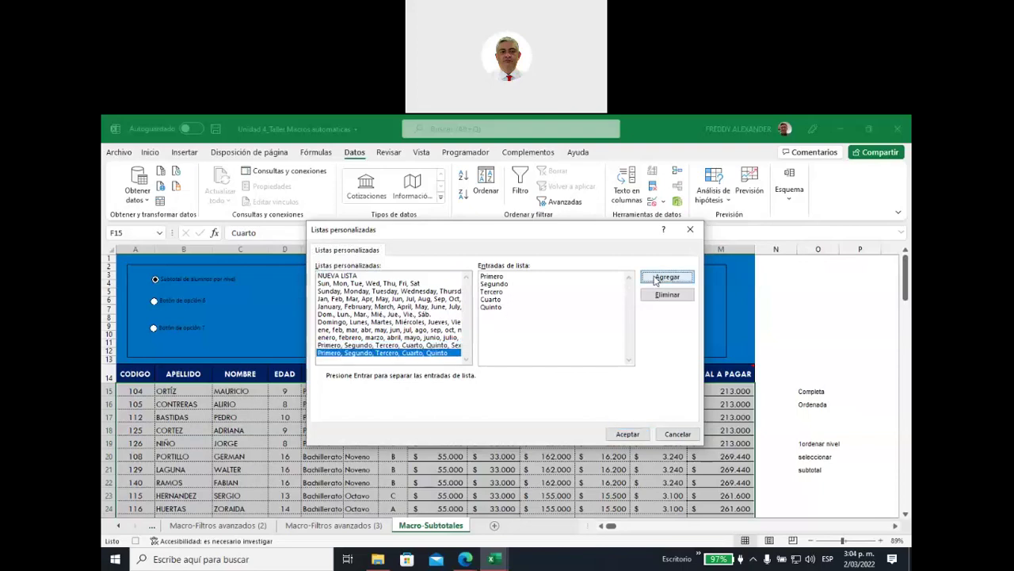
pyautogui.click(511, 313)
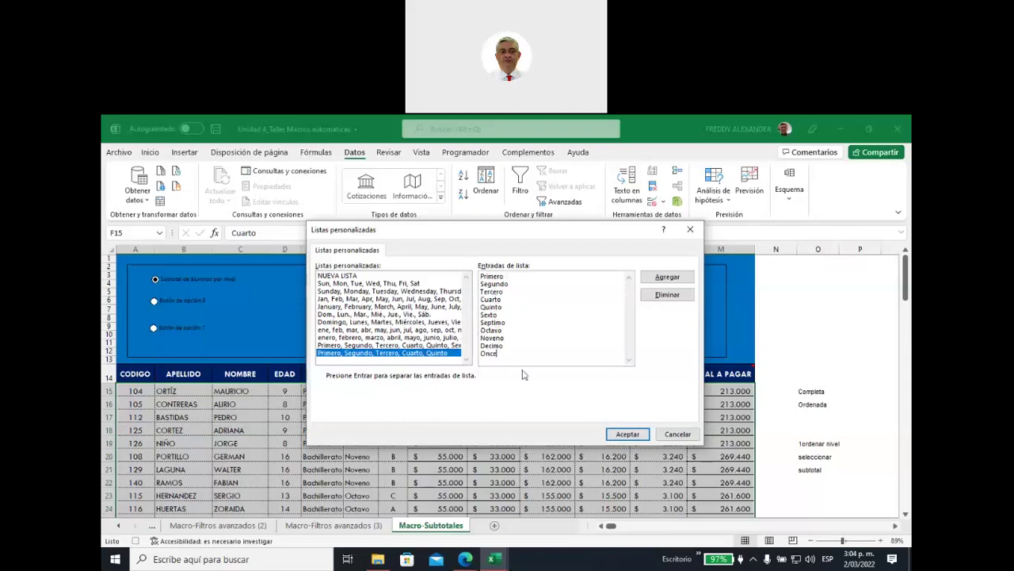
pyautogui.click(627, 434)
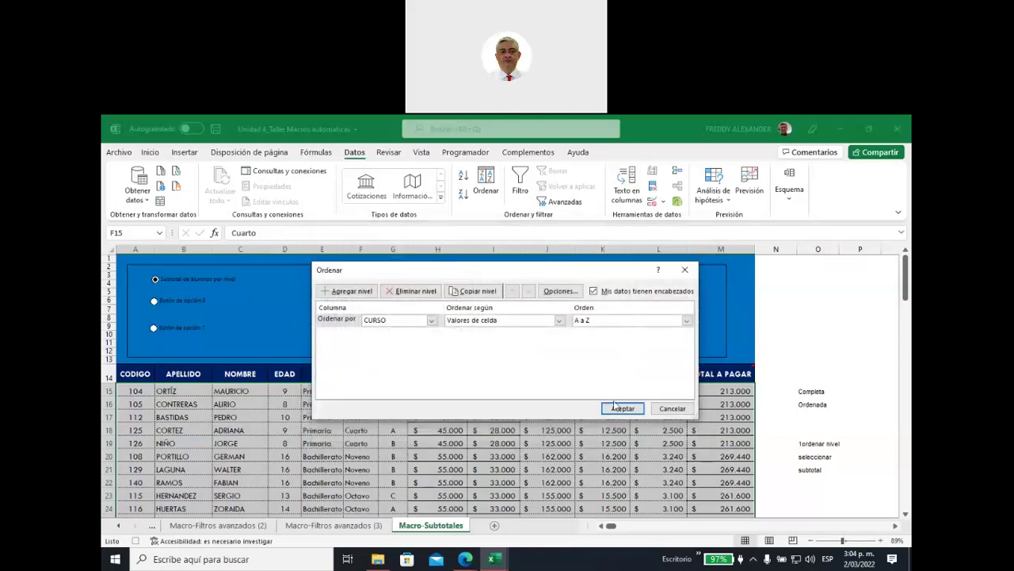
# Choose the Primero-to-Once list as the CURSO order and apply the sort
pyautogui.click(686, 320)
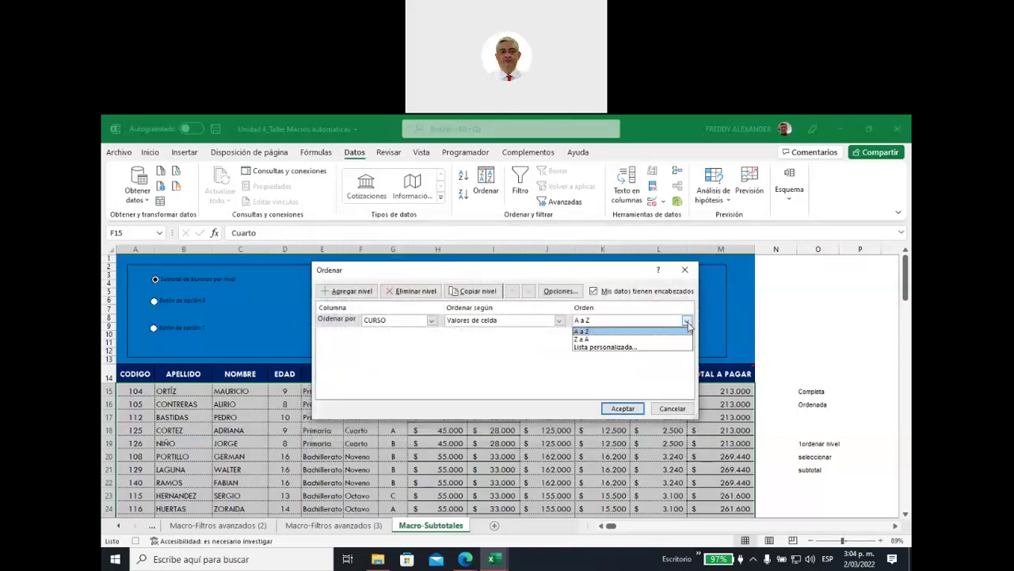
pyautogui.click(620, 348)
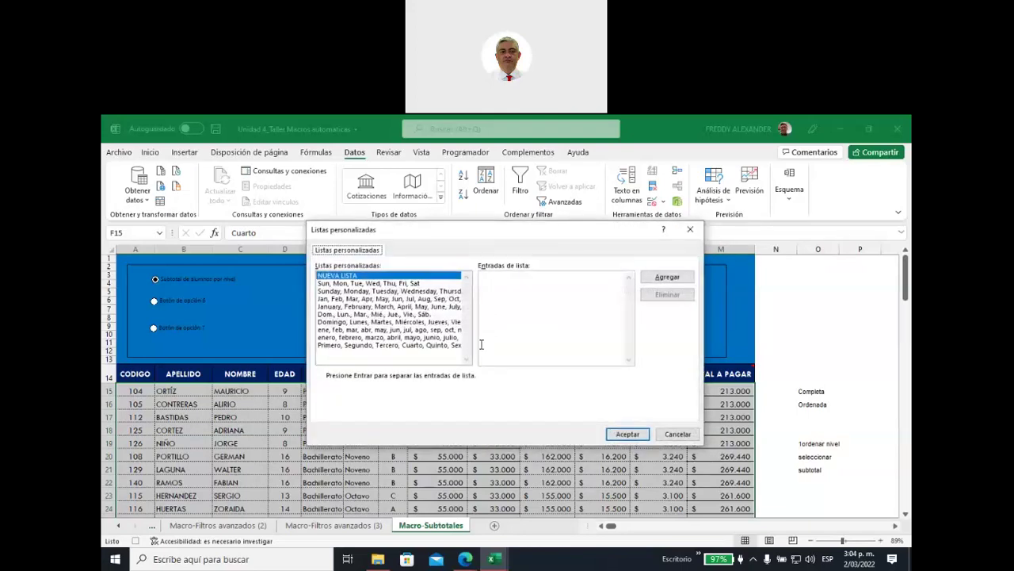
pyautogui.click(369, 346)
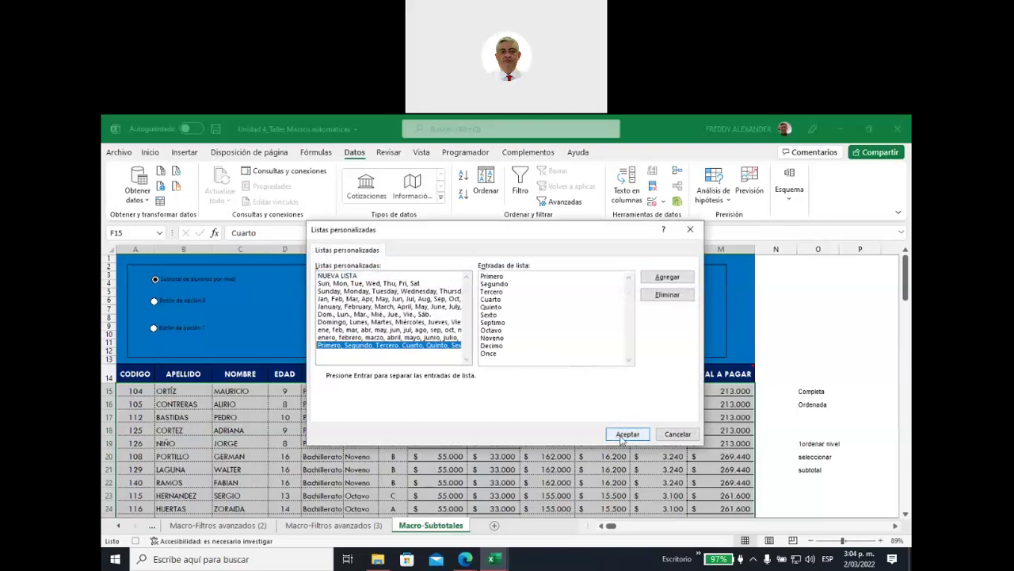
pyautogui.click(626, 434)
pyautogui.click(622, 408)
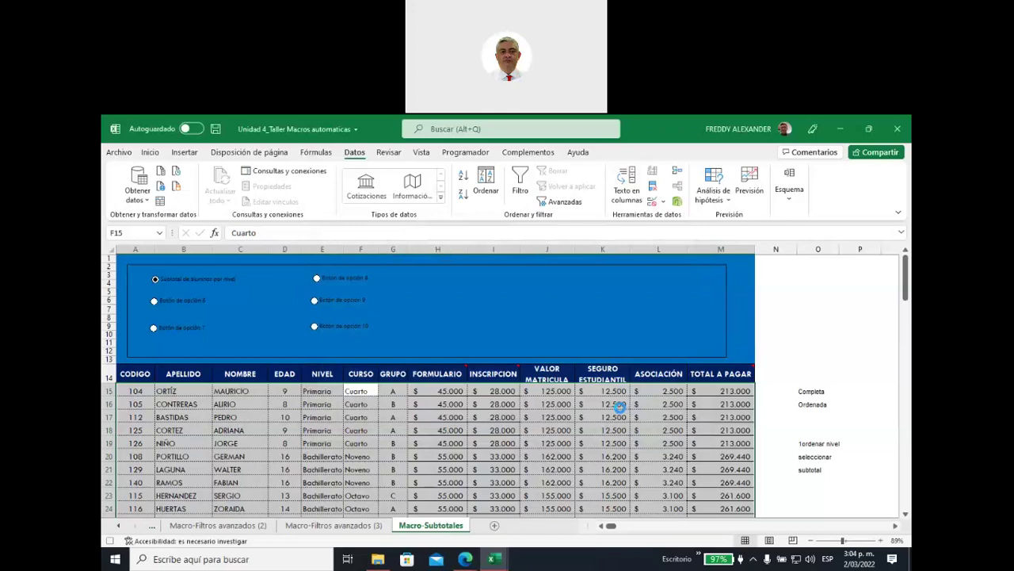
pyautogui.scroll(-2, 392, 400)
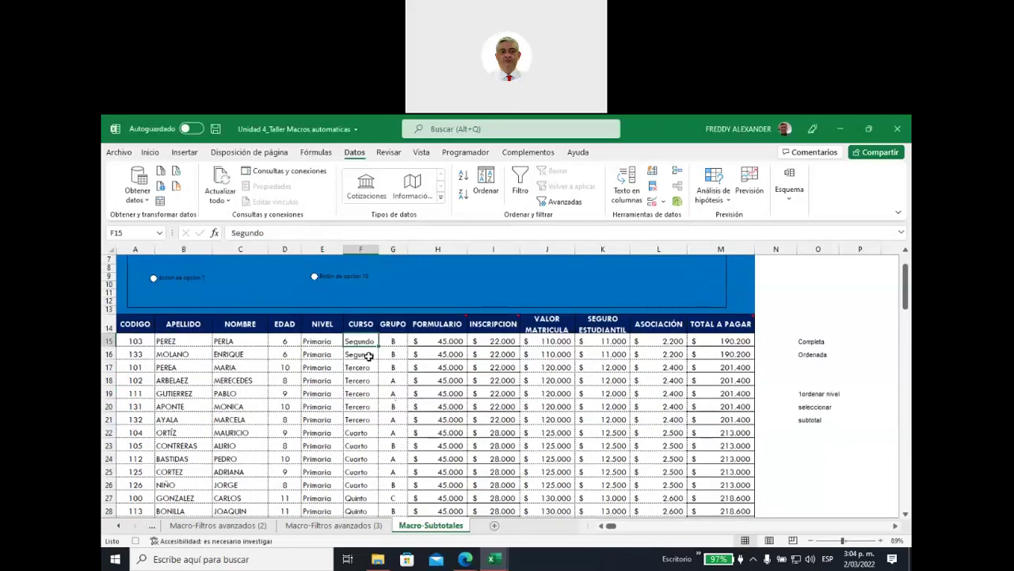
pyautogui.moveTo(359, 339); pyautogui.dragTo(362, 522)
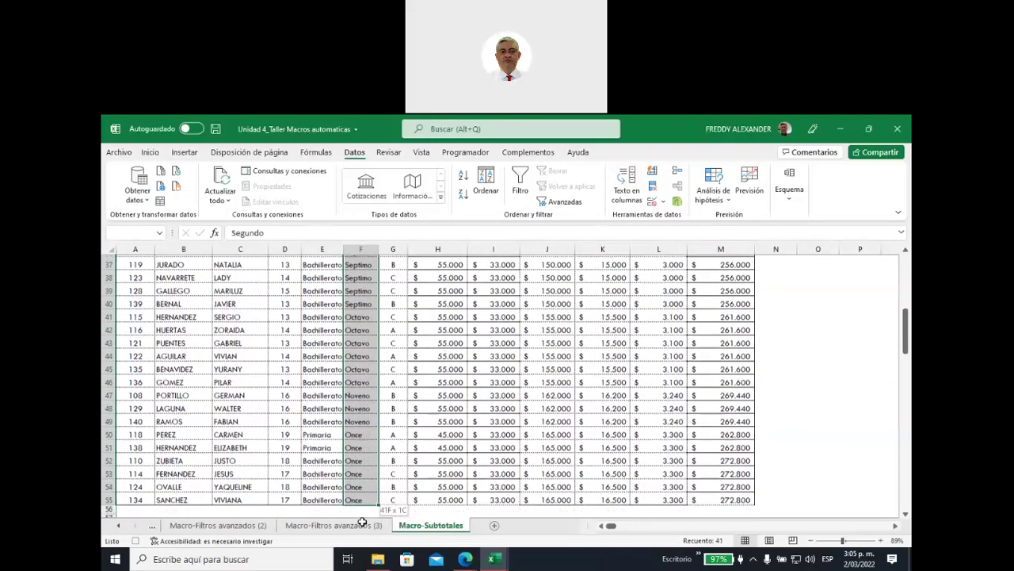
pyautogui.moveTo(362, 522); pyautogui.dragTo(362, 499)
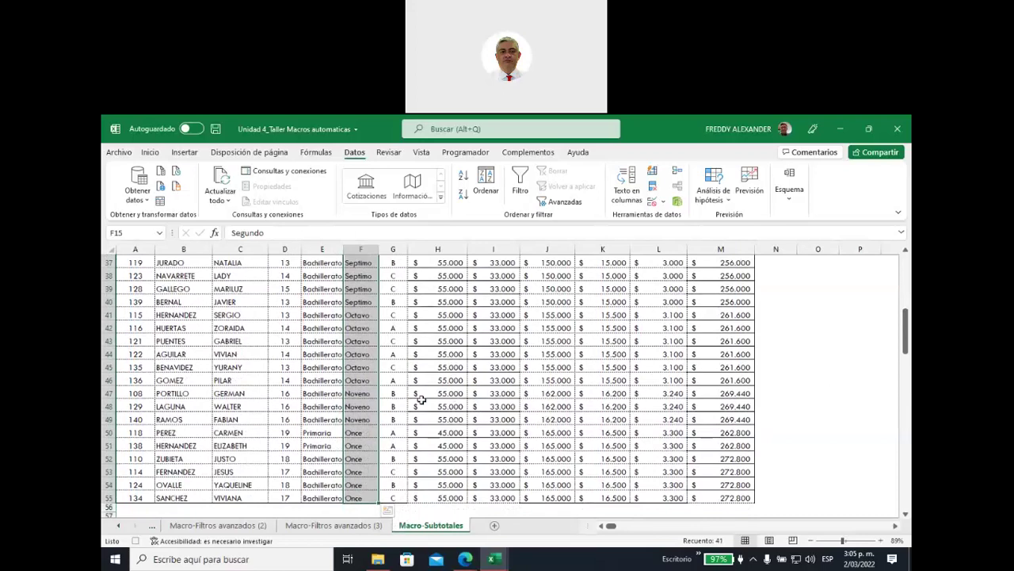
pyautogui.scroll(3, 420, 401)
pyautogui.scroll(3, 420, 401)
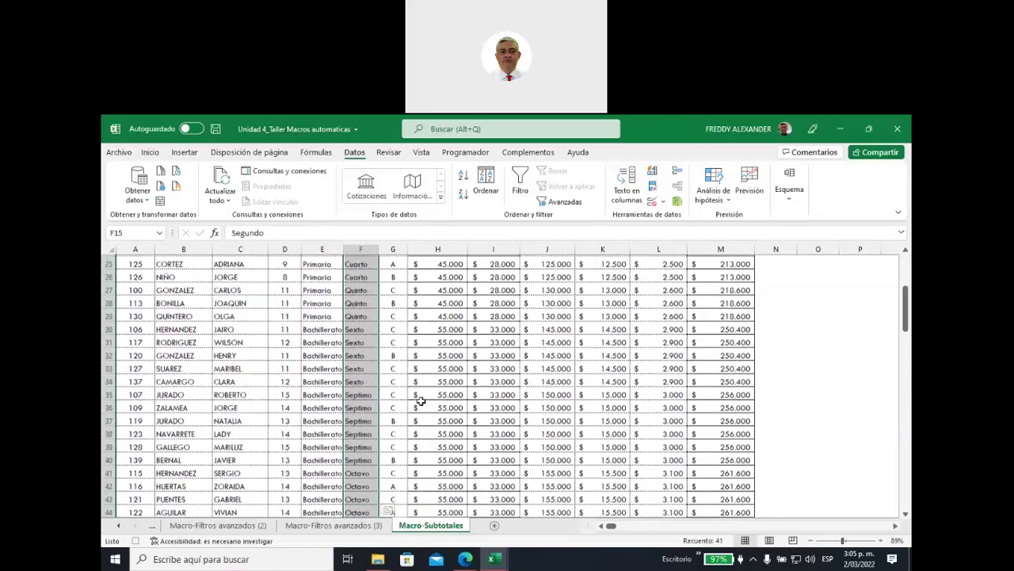
pyautogui.scroll(5, 420, 401)
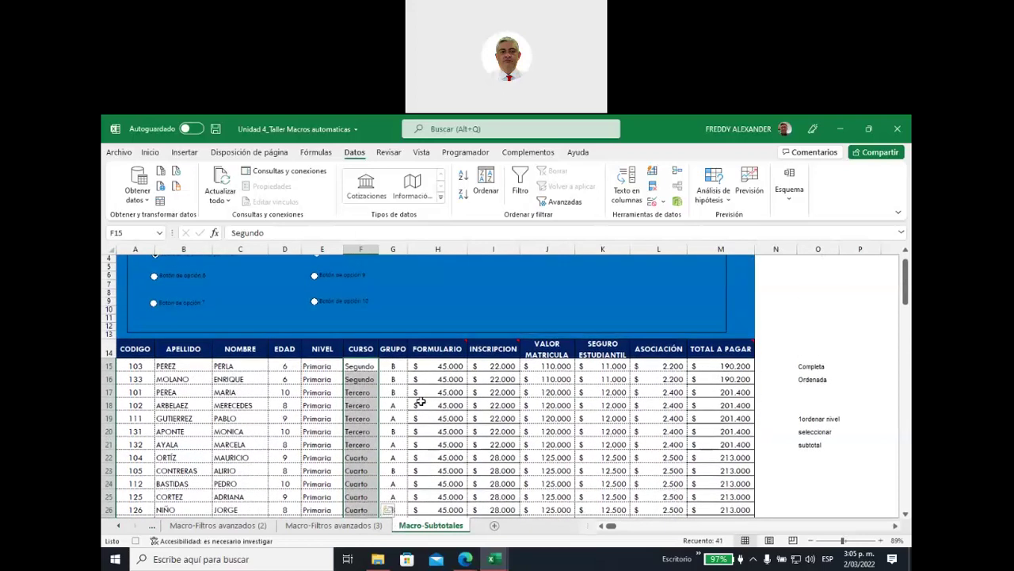
pyautogui.scroll(-1, 420, 401)
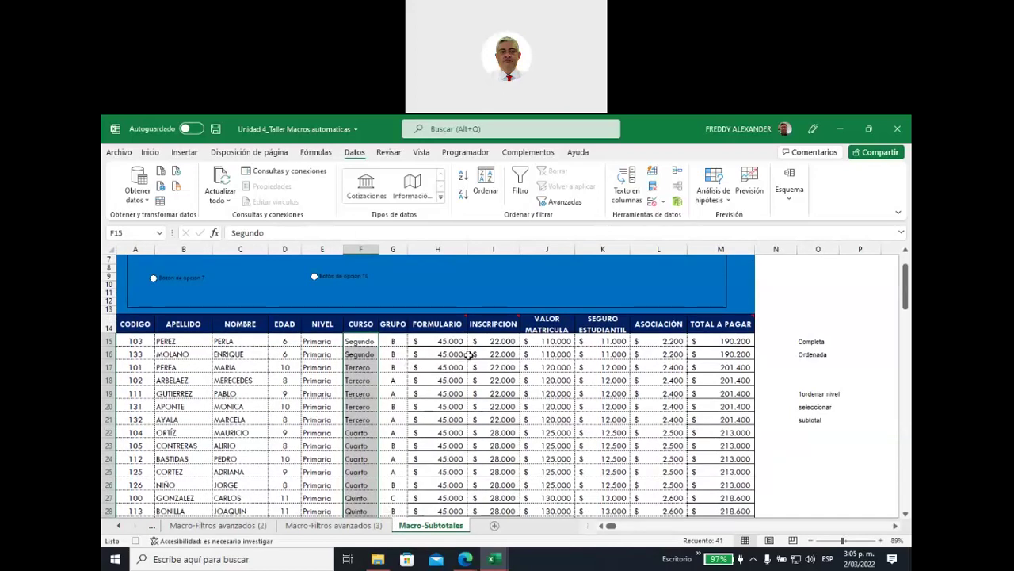
pyautogui.click(442, 364)
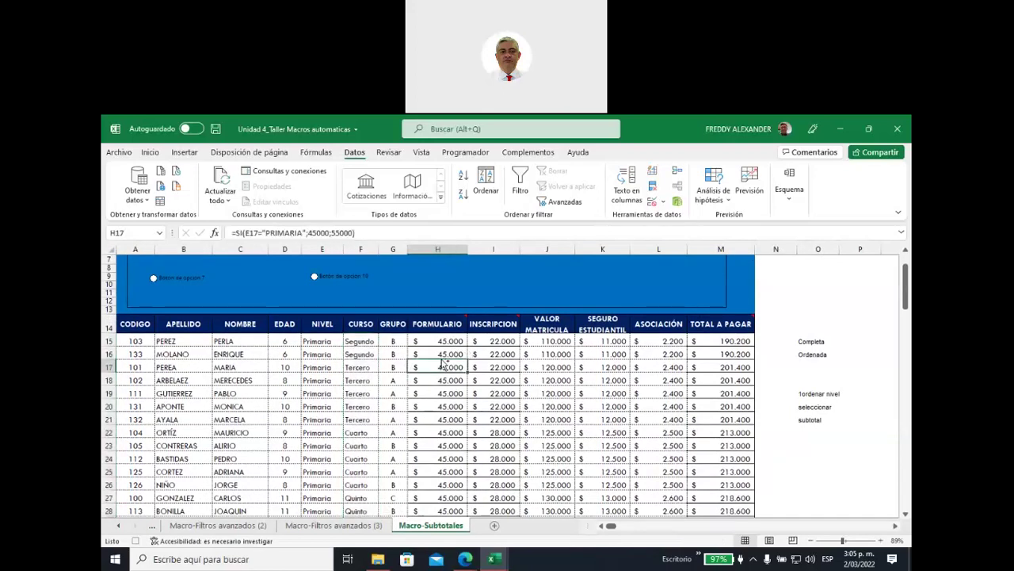
pyautogui.hotkey('ctrl', 'a')
pyautogui.click(789, 186)
# Add Recuento subtotals on CURSO at each change in CURSO
pyautogui.click(821, 237)
pyautogui.click(489, 277)
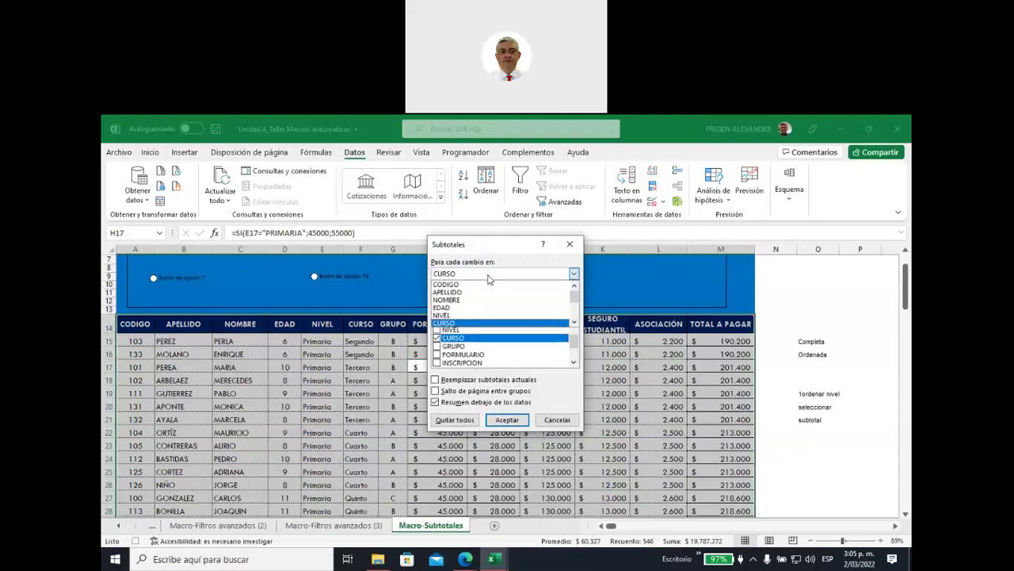
pyautogui.click(462, 323)
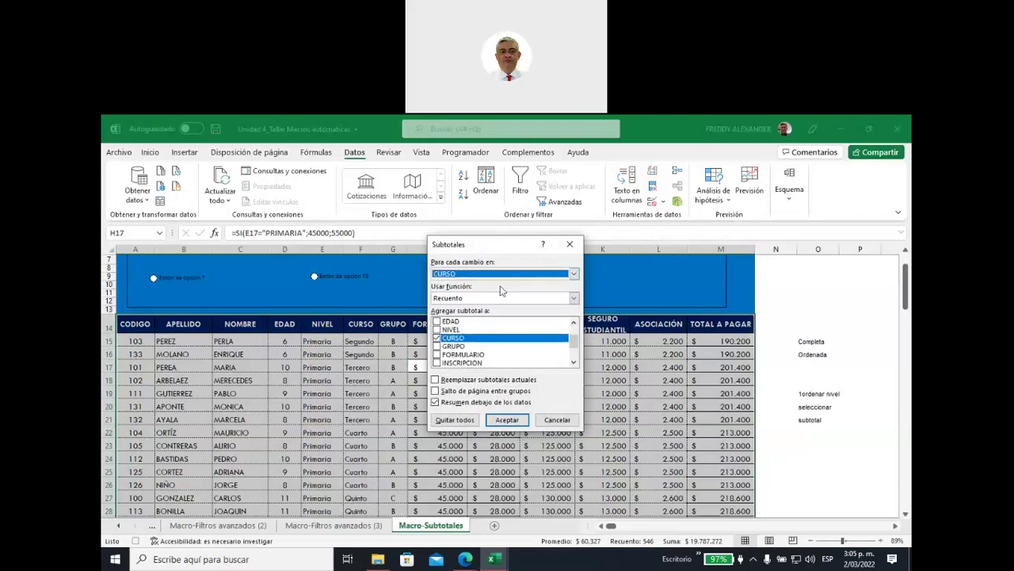
pyautogui.click(474, 301)
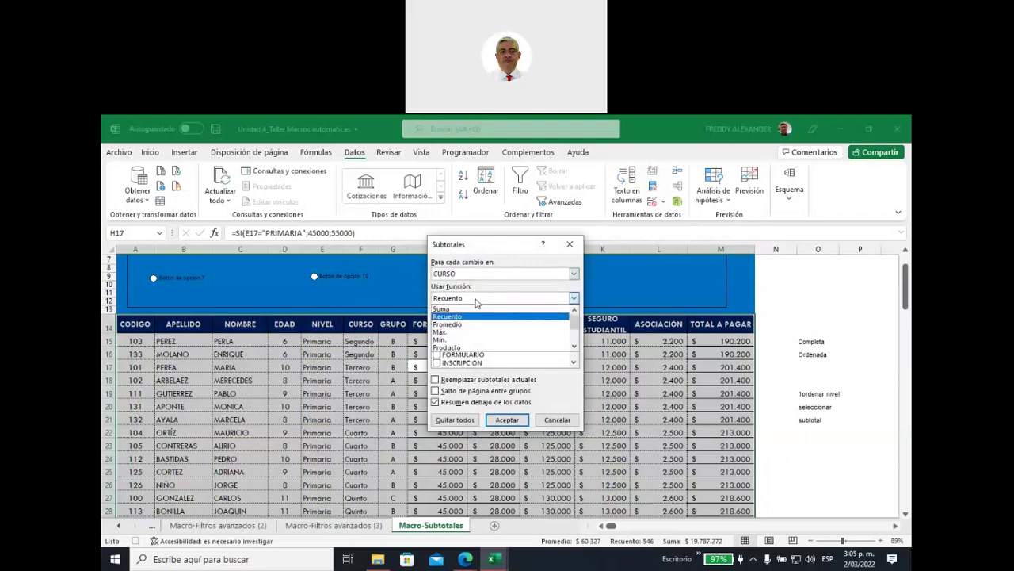
pyautogui.click(478, 322)
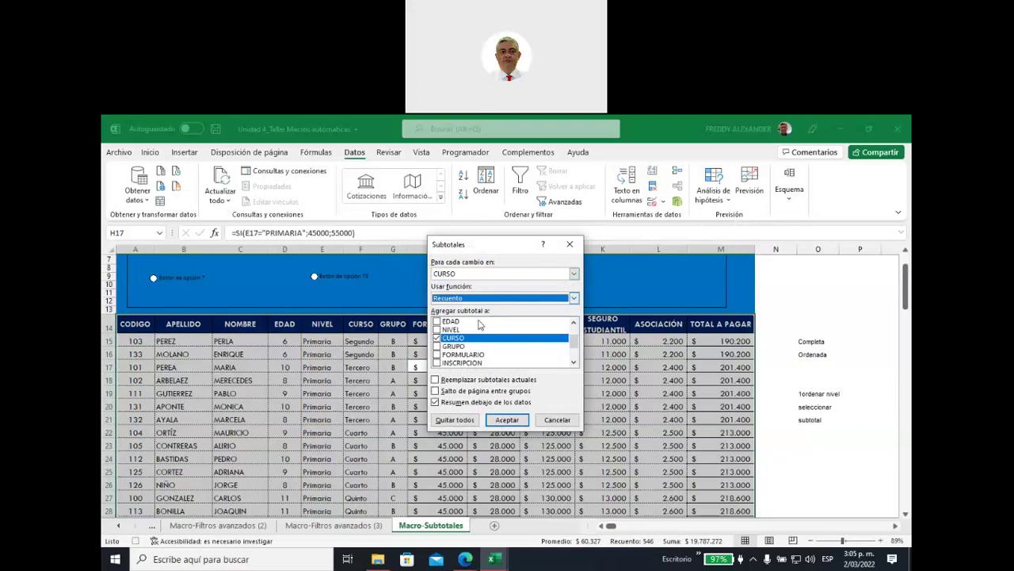
pyautogui.click(436, 338)
pyautogui.click(436, 338)
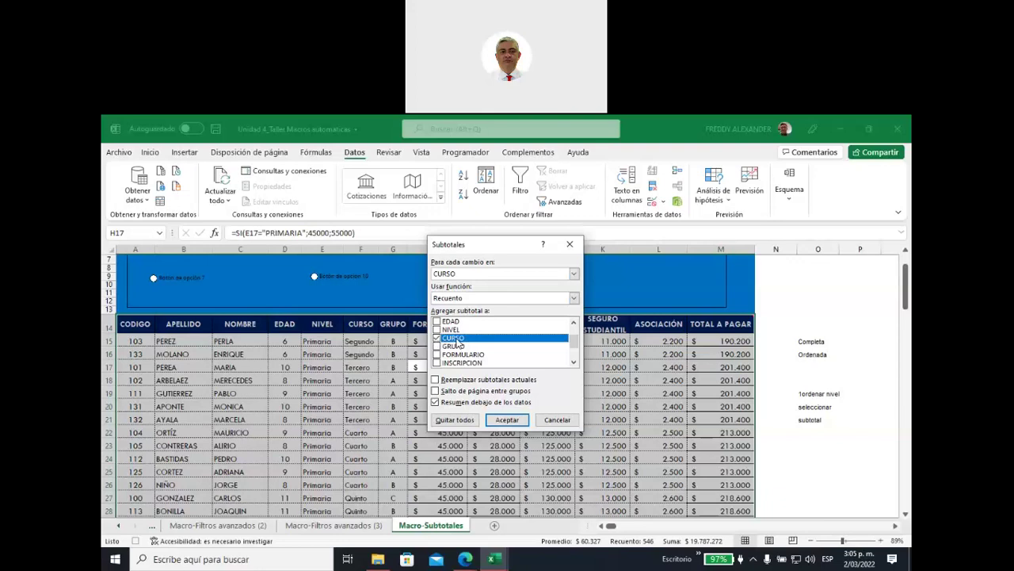
pyautogui.click(506, 421)
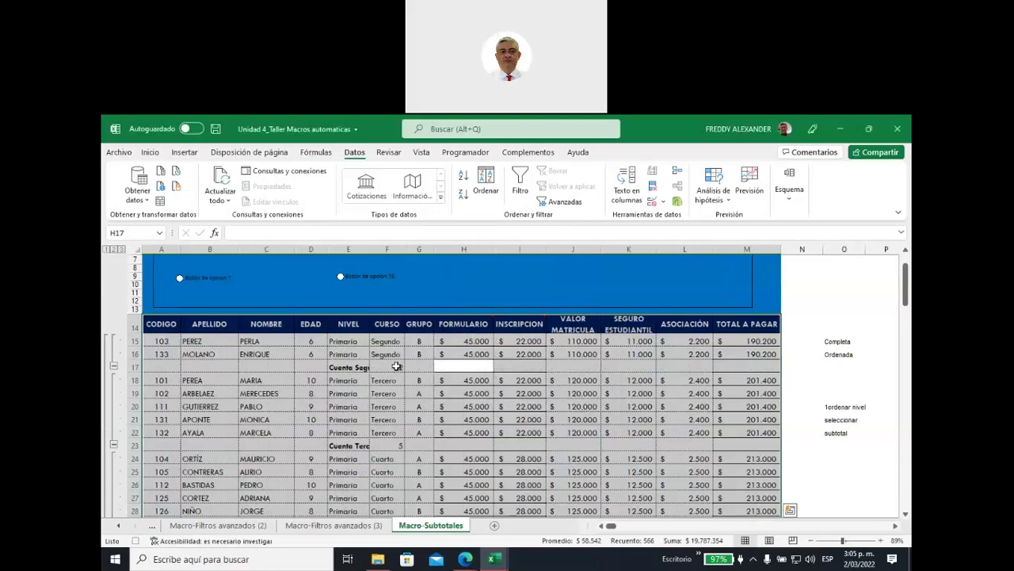
# Stop the AlumnosCurso macro recording on the Programador tab
pyautogui.click(466, 153)
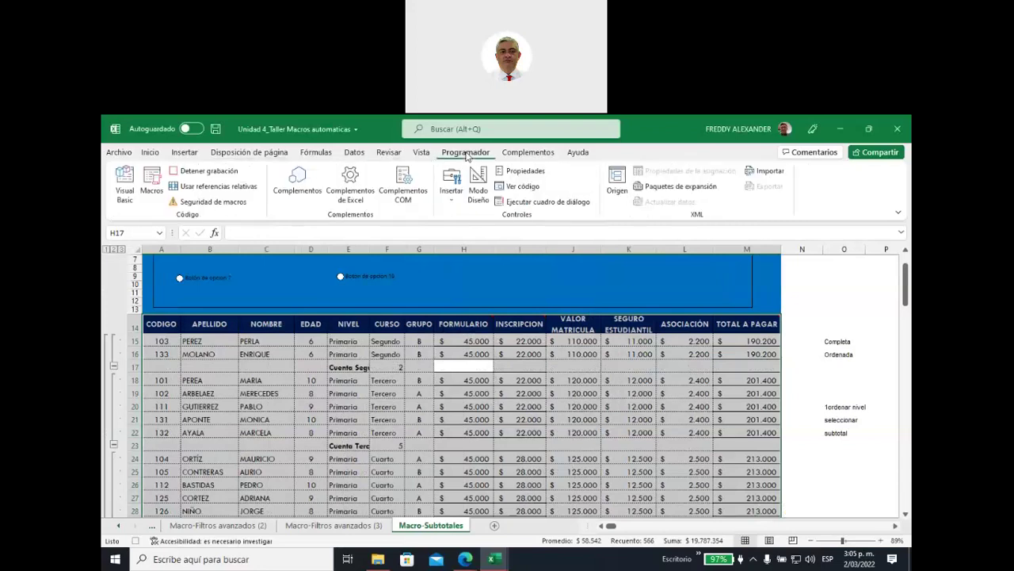
pyautogui.click(213, 176)
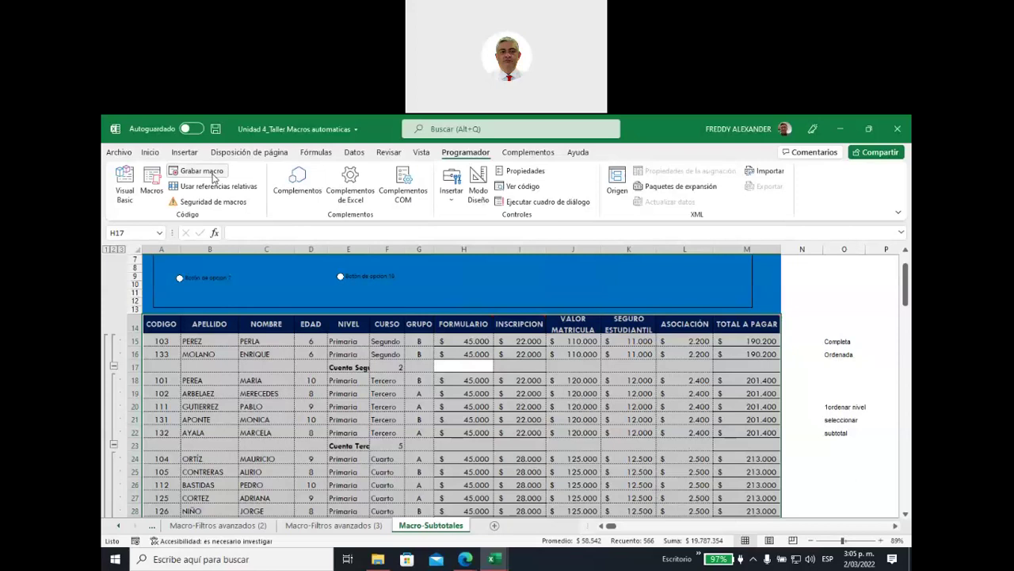
pyautogui.press('Down')
pyautogui.press('Down')
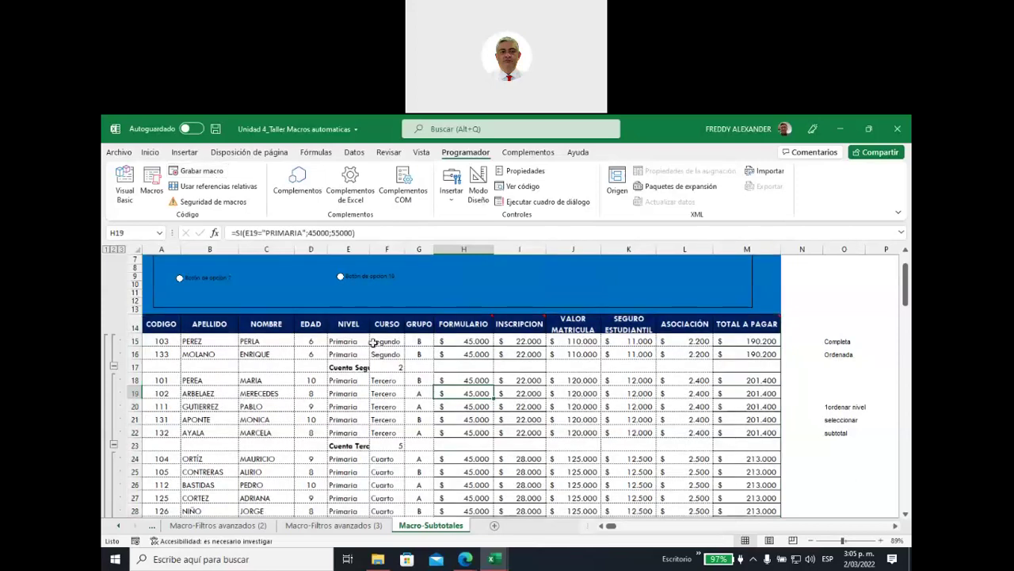
# Review each course's count subtotal formula, from Quinto down to Once
pyautogui.moveTo(359, 366)
pyautogui.mouseDown()
pyautogui.moveTo(389, 368)
pyautogui.moveTo(389, 394)
pyautogui.mouseUp()
pyautogui.scroll(-1, 388, 370)
pyautogui.scroll(-2, 357, 394)
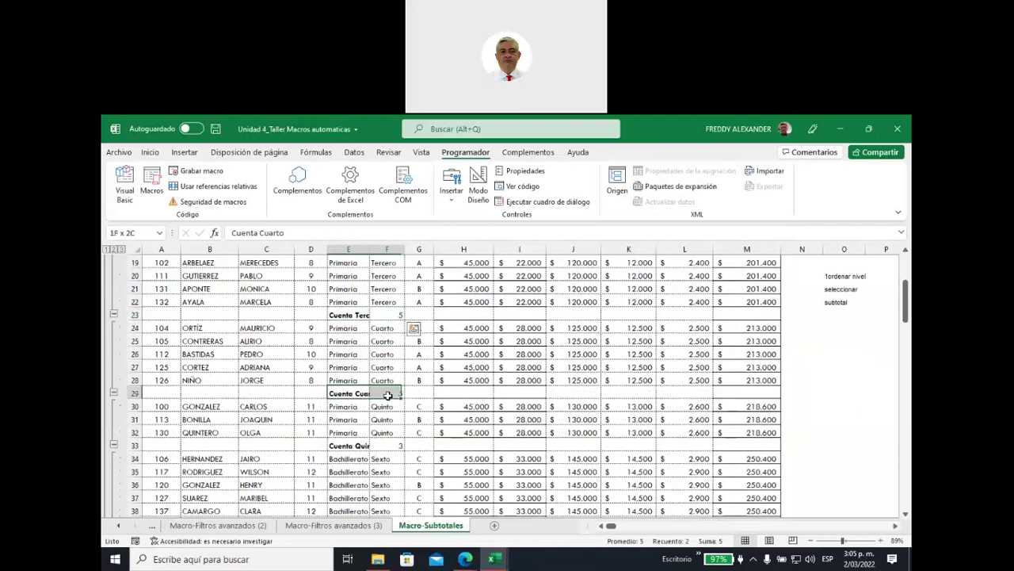
pyautogui.scroll(-1, 453, 401)
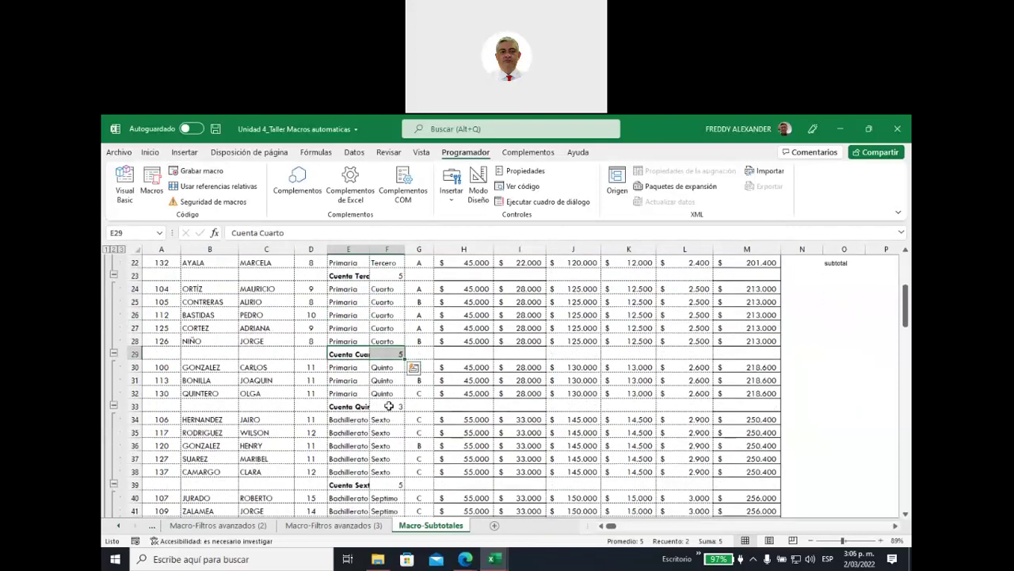
pyautogui.click(389, 408)
pyautogui.scroll(-1, 427, 413)
pyautogui.scroll(-1, 426, 413)
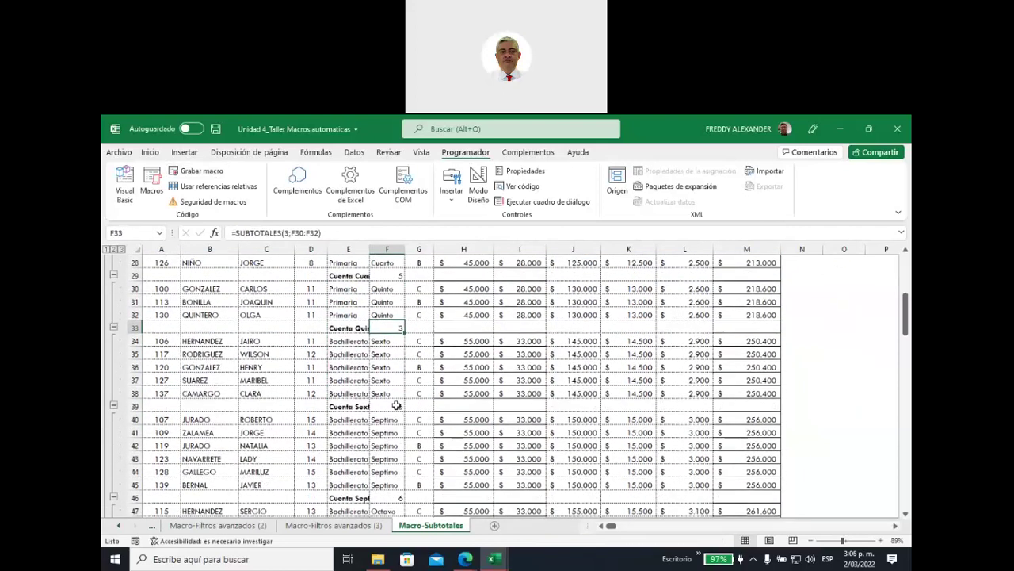
pyautogui.click(388, 406)
pyautogui.scroll(-1, 444, 409)
pyautogui.scroll(-1, 443, 409)
pyautogui.click(392, 456)
pyautogui.scroll(-2, 437, 421)
pyautogui.scroll(-1, 402, 435)
pyautogui.click(388, 432)
pyautogui.scroll(-2, 393, 432)
pyautogui.click(388, 406)
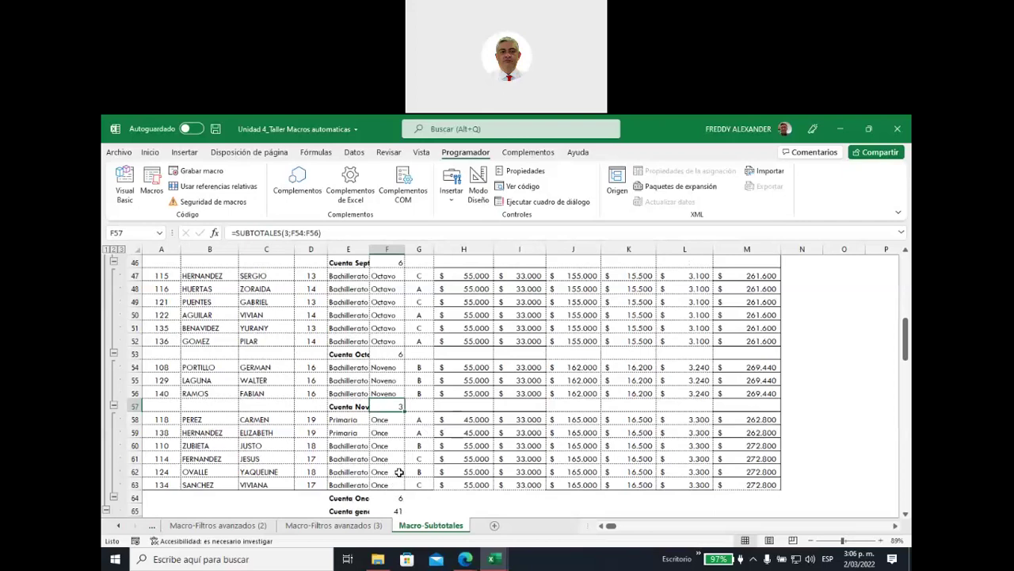
pyautogui.click(384, 498)
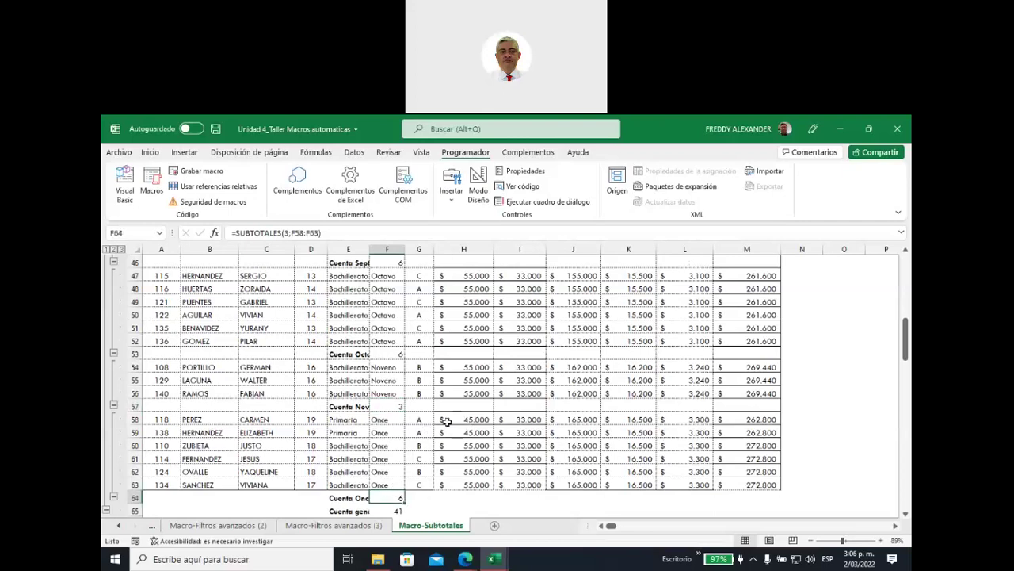
pyautogui.scroll(-1, 448, 422)
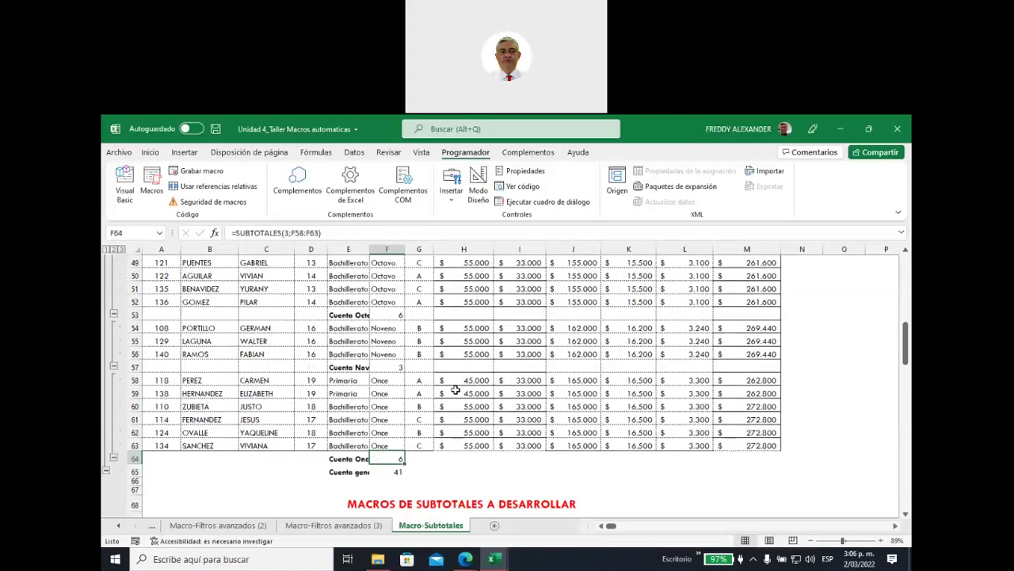
# Copy Bachillerato from E60 into E58:E59, then select the table from row 65 upward
pyautogui.click(345, 407)
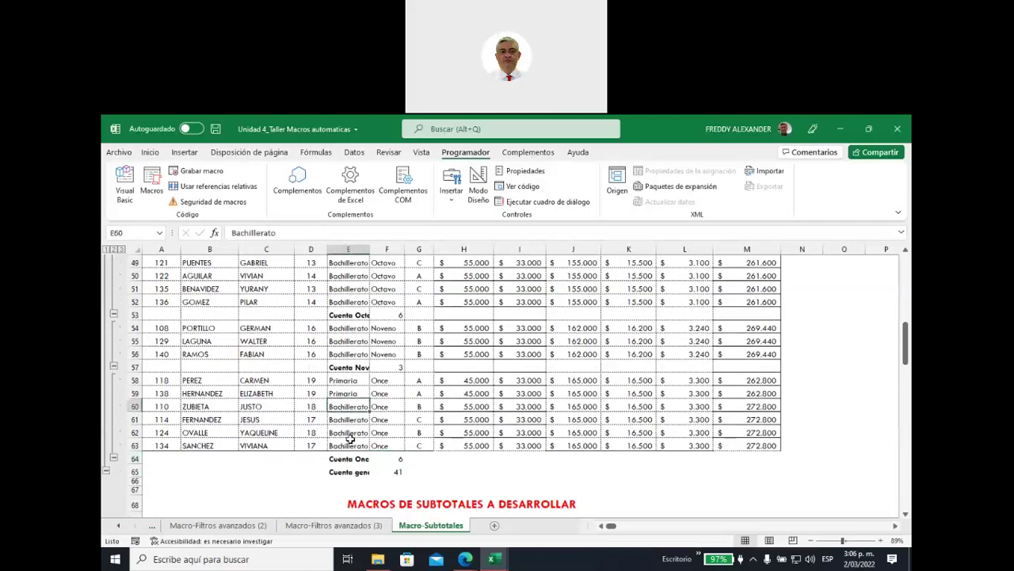
pyautogui.hotkey('ctrl', 'c')
pyautogui.click(347, 382)
pyautogui.hotkey('ctrl', 'v')
pyautogui.click(349, 393)
pyautogui.hotkey('ctrl', 'v')
pyautogui.click(420, 471)
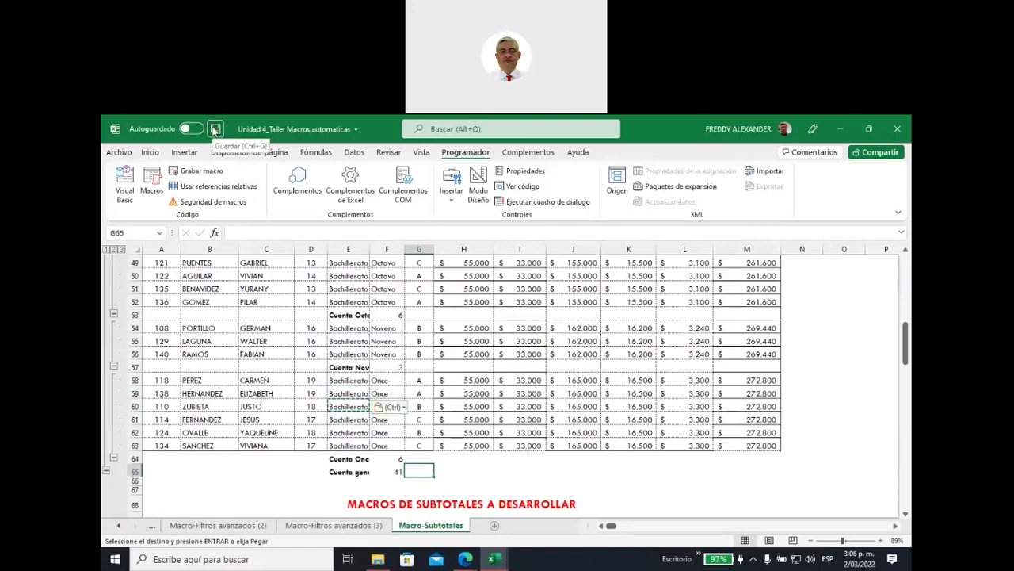
pyautogui.click(756, 469)
pyautogui.moveTo(756, 469)
pyautogui.mouseDown()
pyautogui.moveTo(179, 214)
pyautogui.moveTo(181, 382)
pyautogui.moveTo(163, 372)
pyautogui.mouseUp()
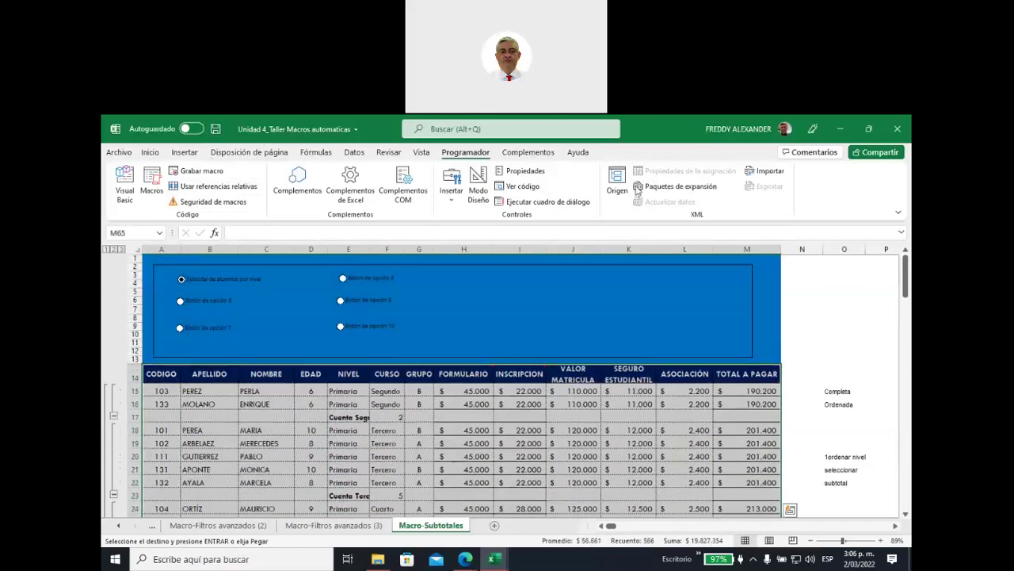
# Strip the course count subtotals with Quitar todos from Datos > Esquema > Subtotal
pyautogui.click(315, 152)
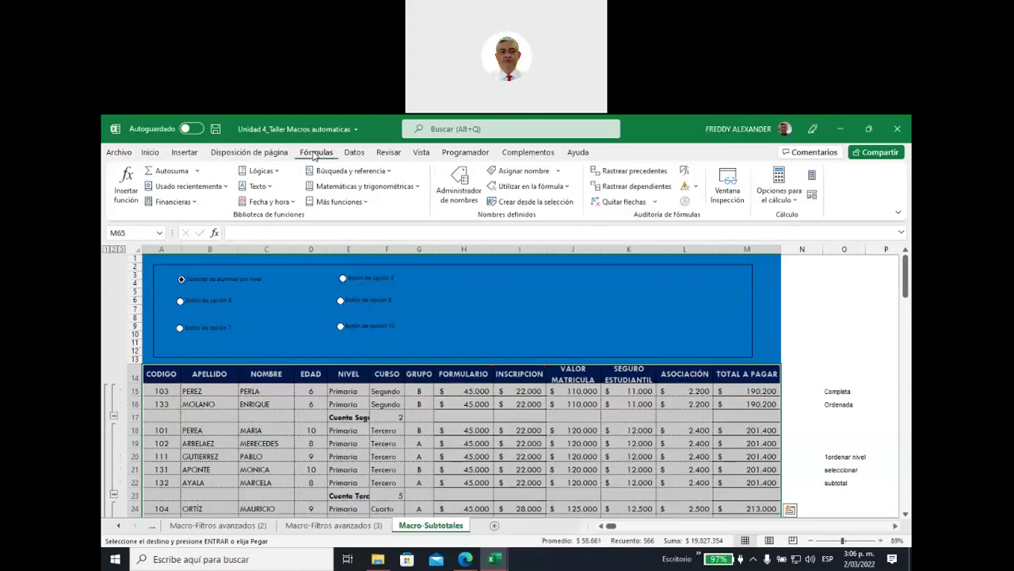
pyautogui.click(355, 153)
pyautogui.click(790, 182)
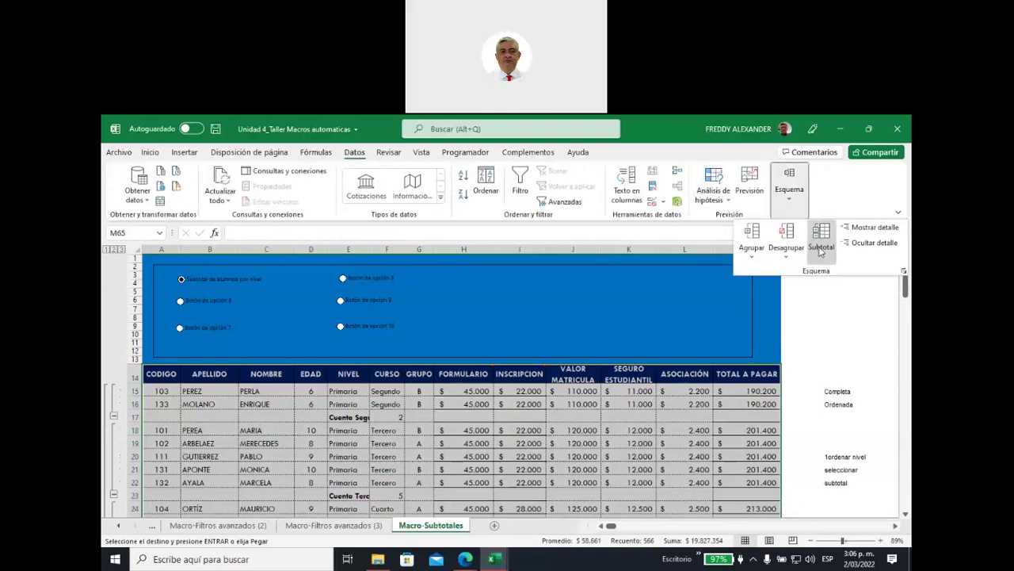
pyautogui.click(820, 247)
pyautogui.click(508, 421)
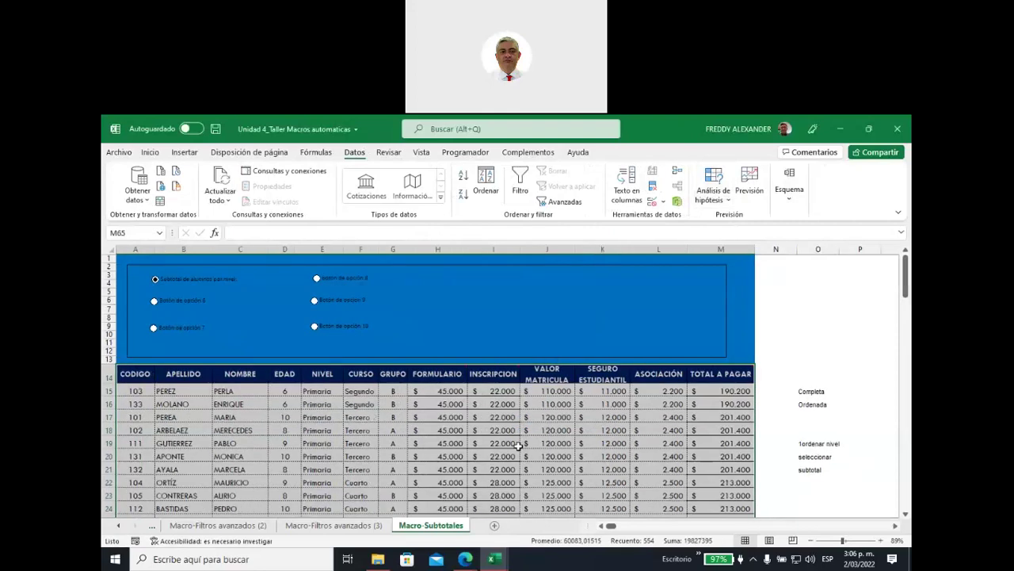
pyautogui.click(467, 345)
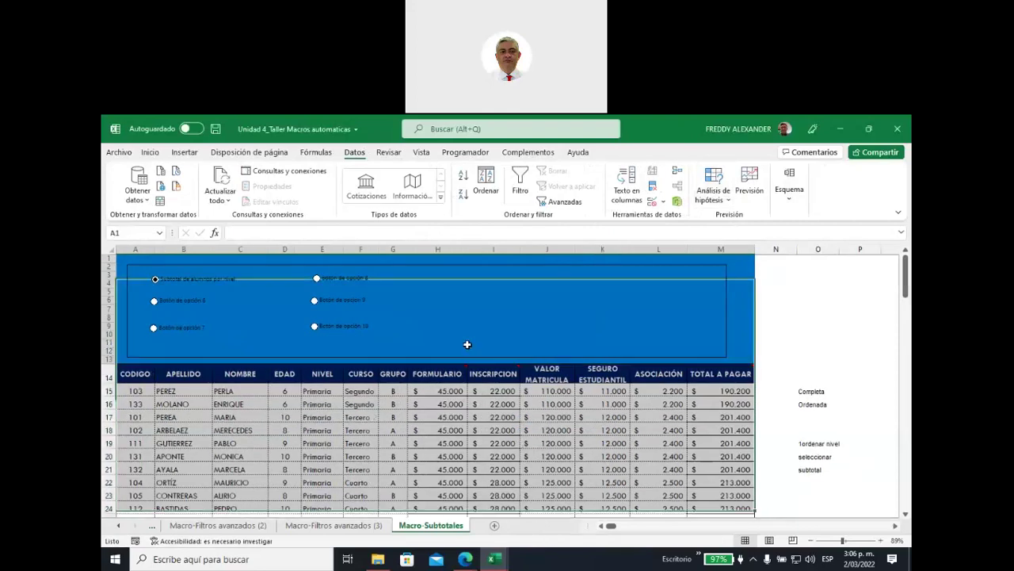
# Relabel the second option button 'Subtotal Alumnos por Curso'
pyautogui.rightClick(178, 299)
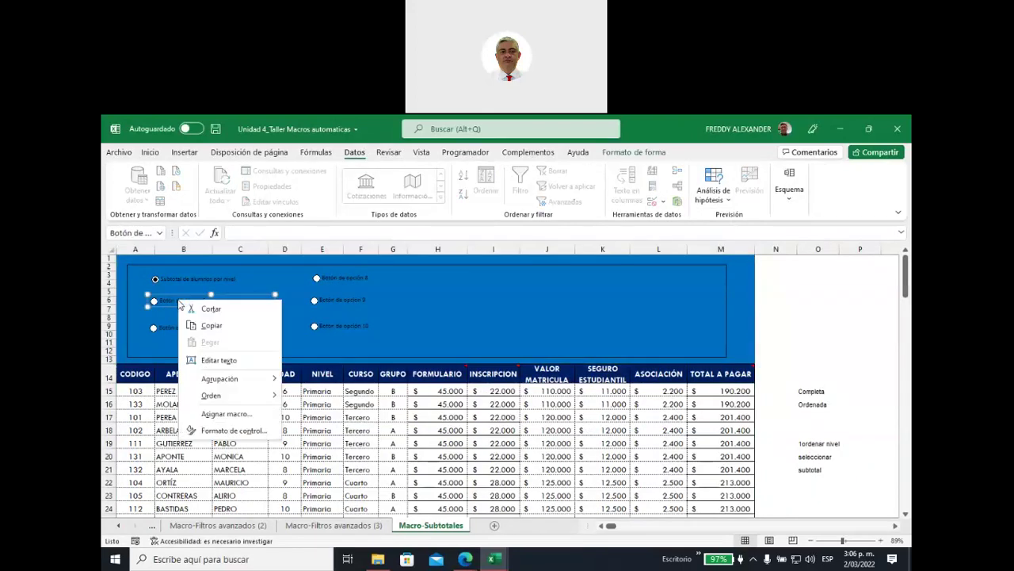
pyautogui.click(227, 358)
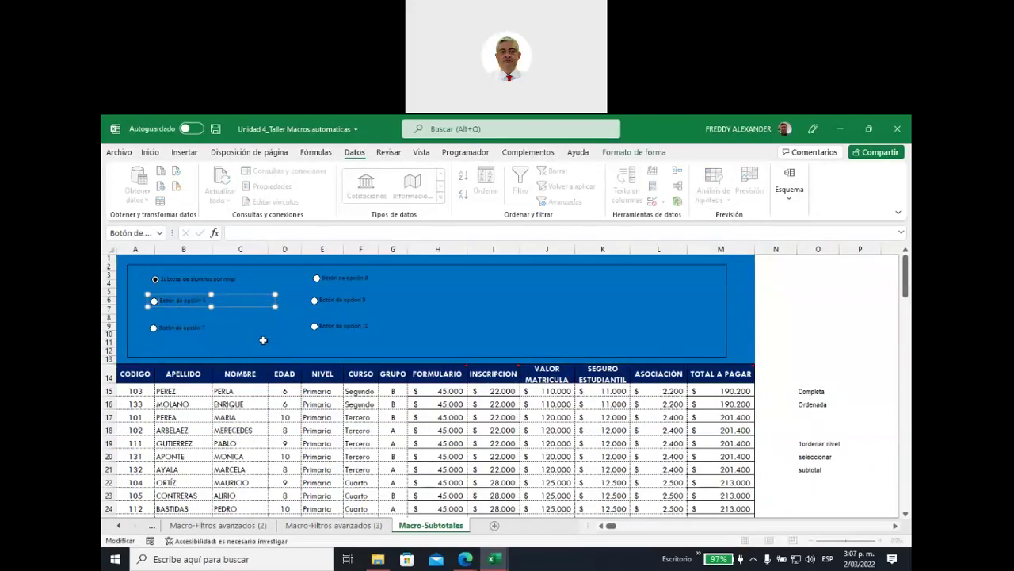
pyautogui.press('Delete')
pyautogui.press('Delete')
pyautogui.press('Delete')
pyautogui.press('Delete')
pyautogui.press('Delete')
pyautogui.press('Delete')
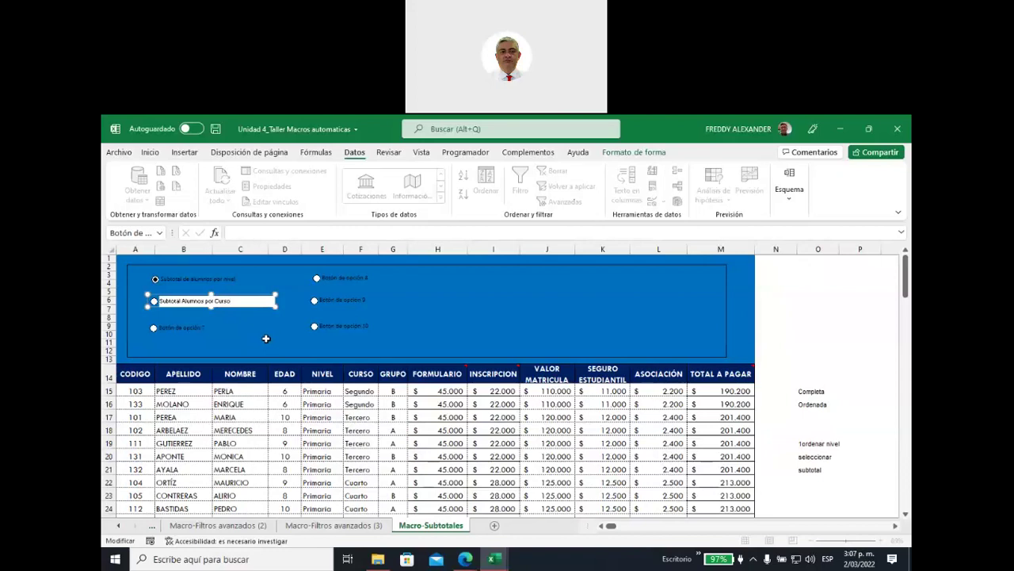
pyautogui.click(548, 306)
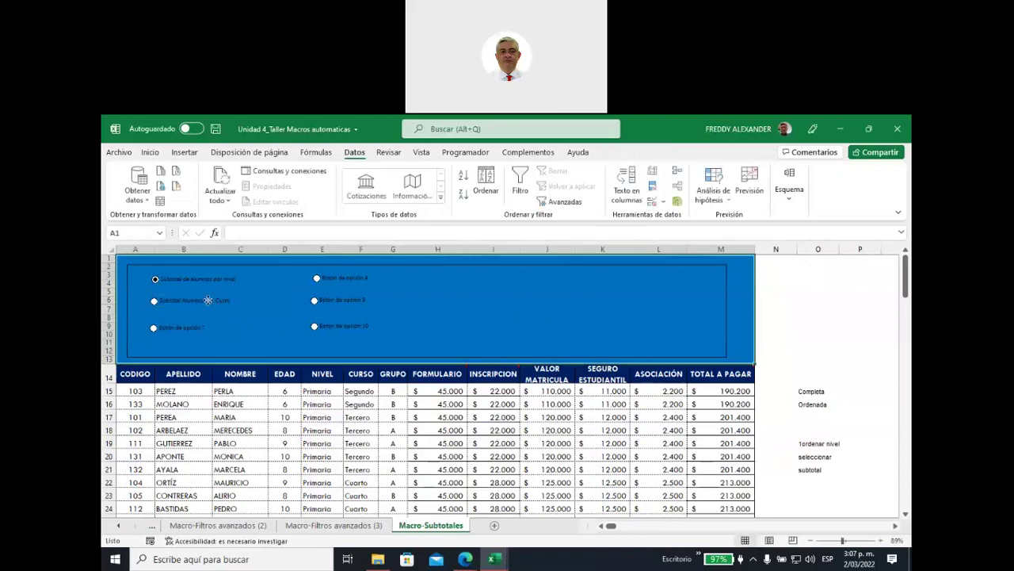
# Assign the AlumnosCurso macro to that option button
pyautogui.rightClick(207, 300)
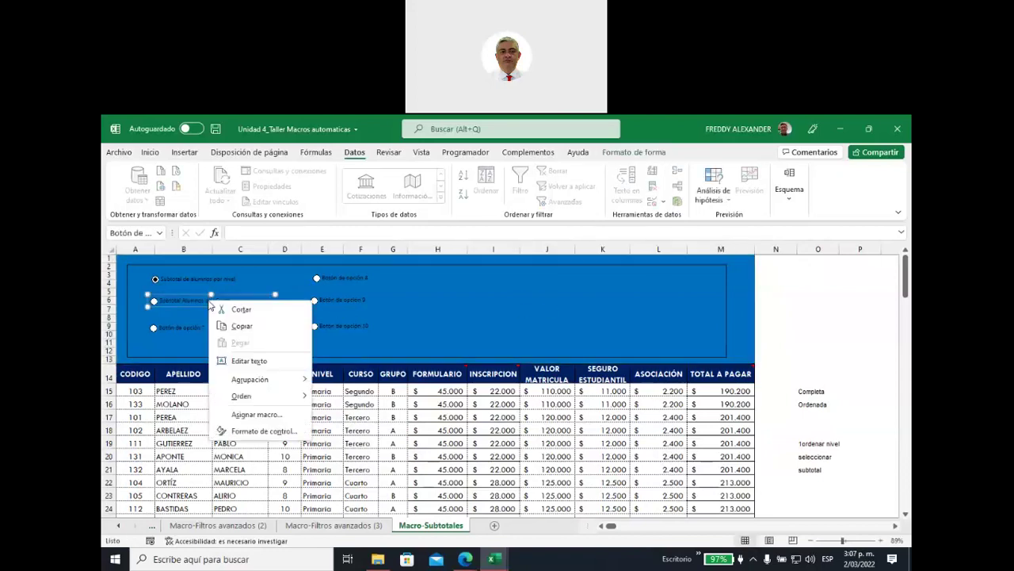
pyautogui.click(257, 414)
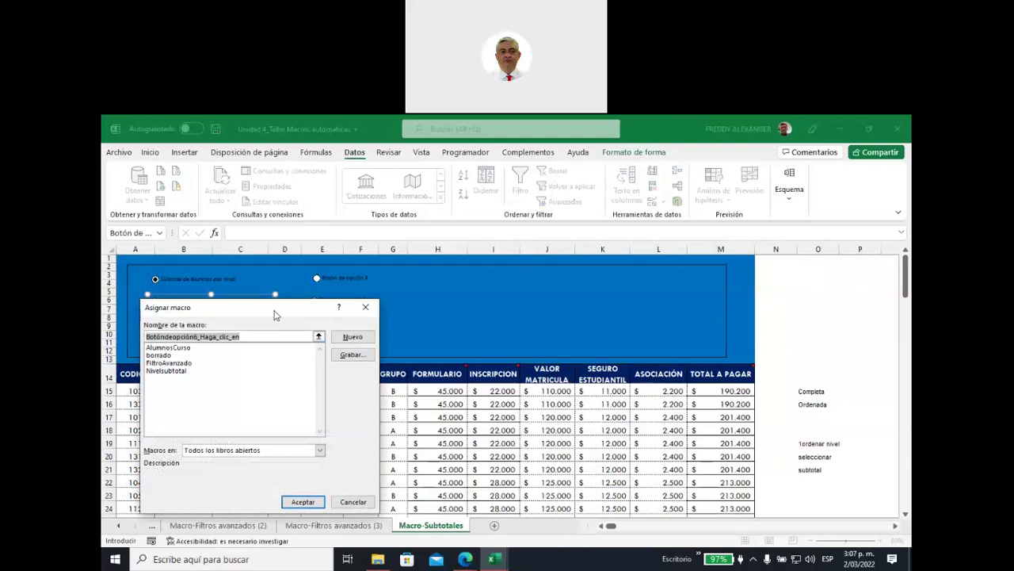
pyautogui.moveTo(278, 308); pyautogui.dragTo(589, 254)
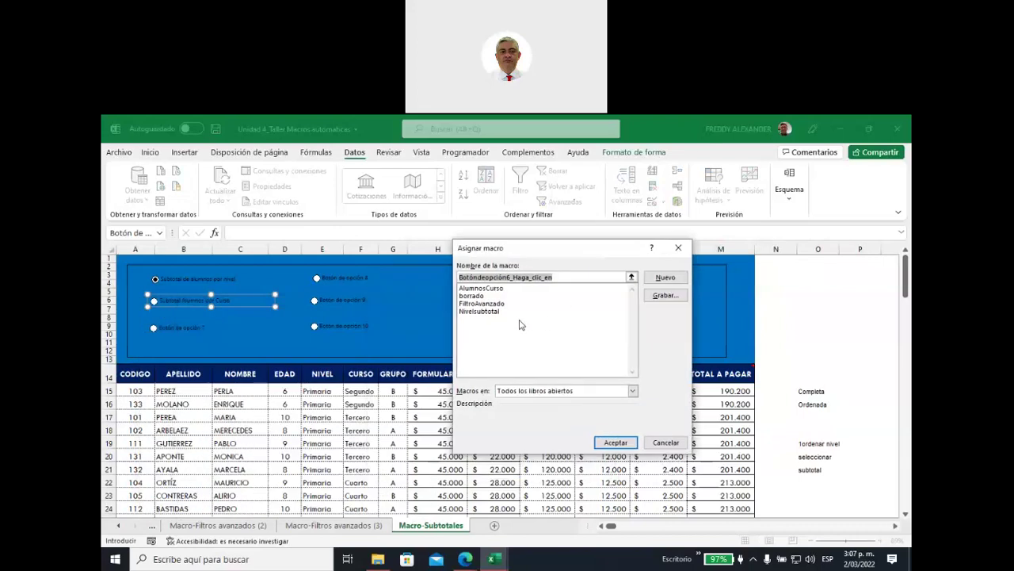
pyautogui.click(498, 289)
pyautogui.click(616, 443)
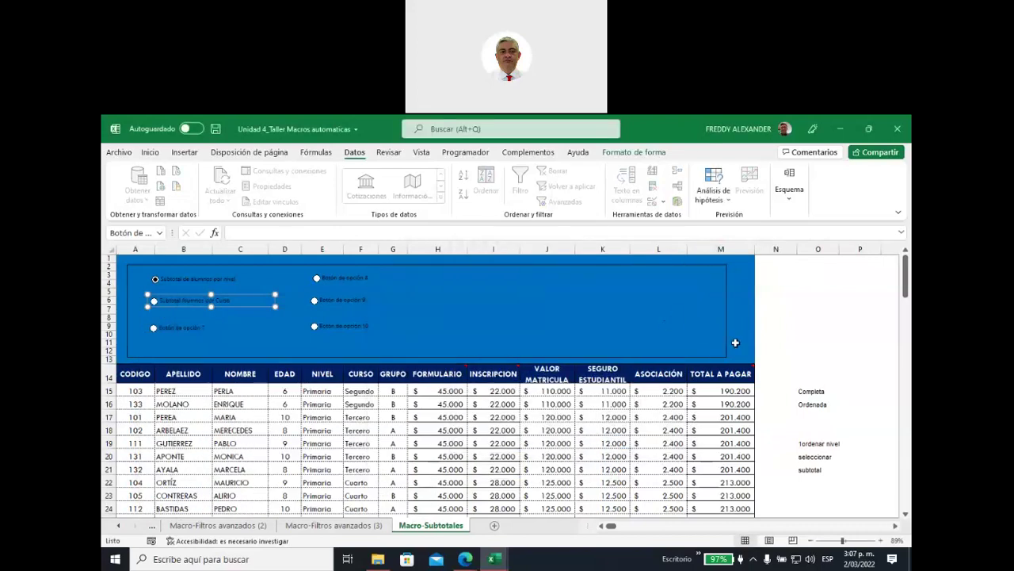
pyautogui.click(768, 376)
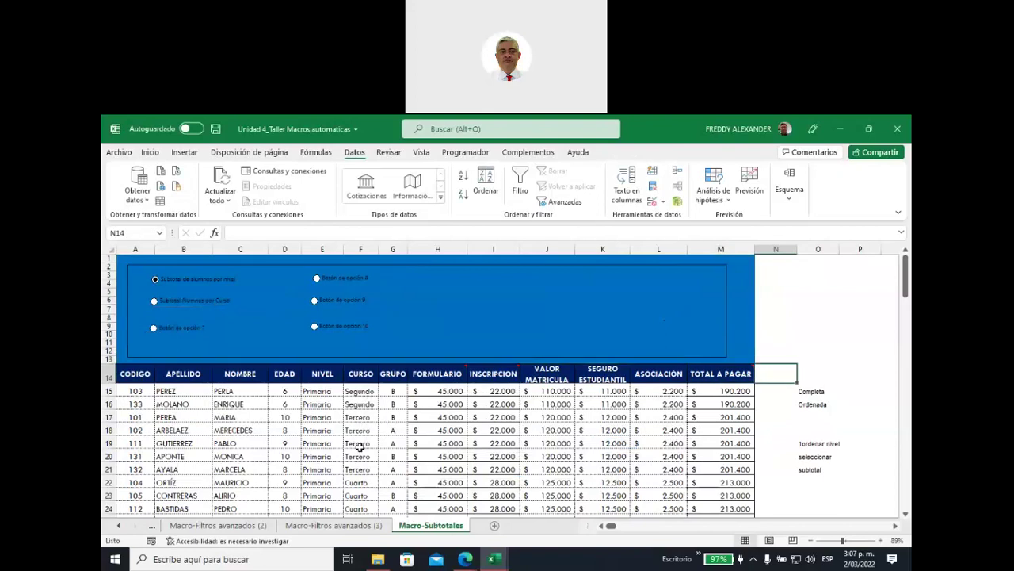
# Select the 'Subtotal Alumnos por Curso' option to run the AlumnosCurso macro
pyautogui.scroll(-1, 360, 446)
pyautogui.scroll(-4, 362, 445)
pyautogui.scroll(-4, 364, 445)
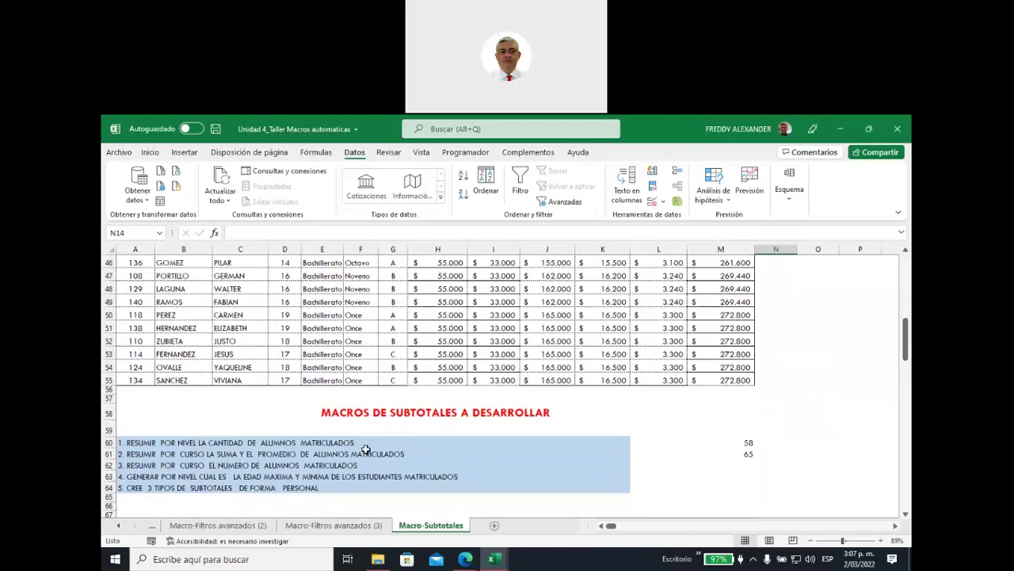
pyautogui.scroll(3, 400, 435)
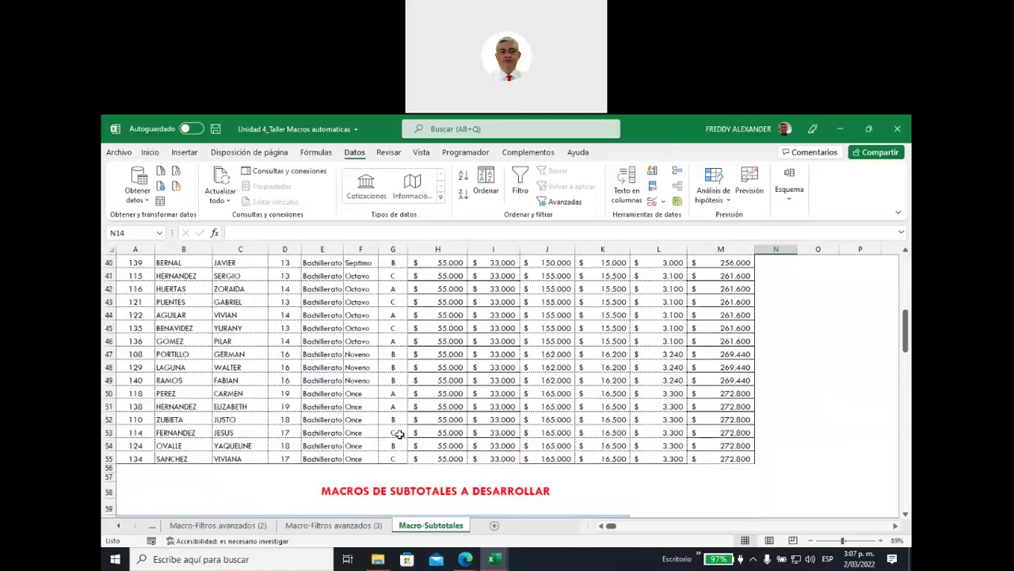
pyautogui.scroll(6, 398, 433)
pyautogui.scroll(2, 398, 433)
pyautogui.scroll(2, 398, 433)
pyautogui.scroll(2, 398, 433)
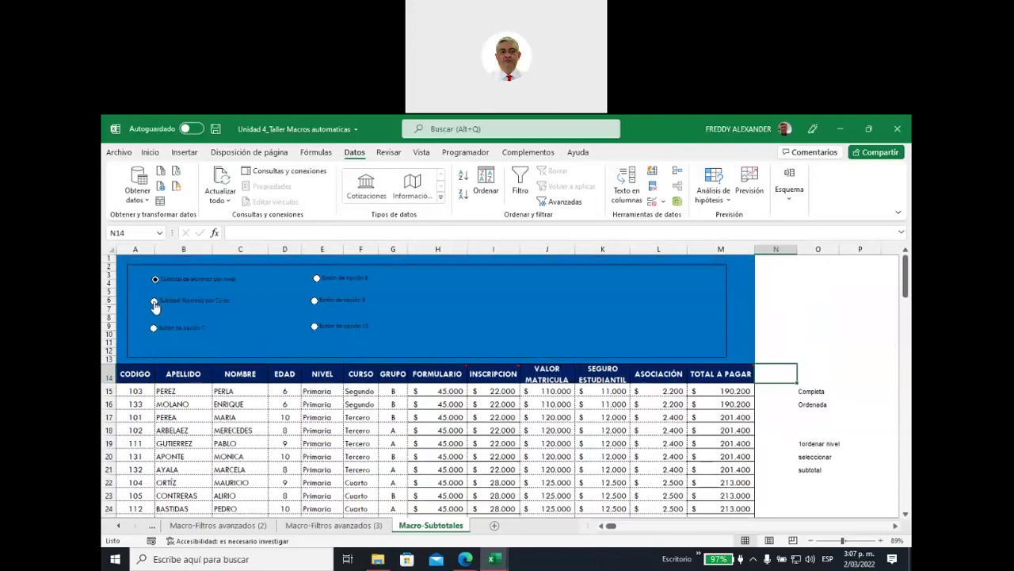
pyautogui.click(154, 302)
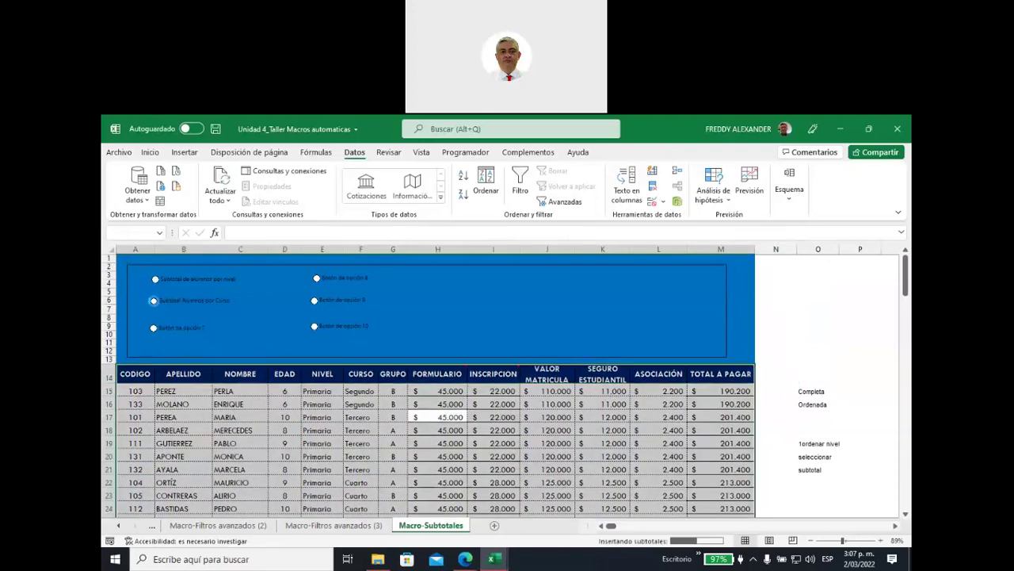
# Review the inserted course counts, from Tercero down to the grand count in F65
pyautogui.scroll(-2, 465, 310)
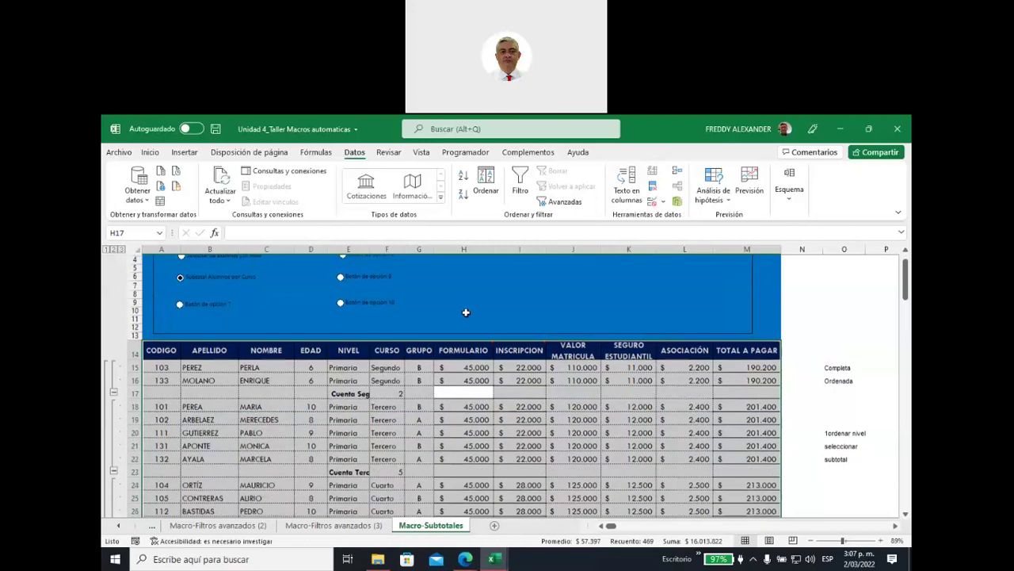
pyautogui.moveTo(387, 341); pyautogui.dragTo(395, 446)
pyautogui.scroll(-1, 395, 447)
pyautogui.scroll(-2, 400, 439)
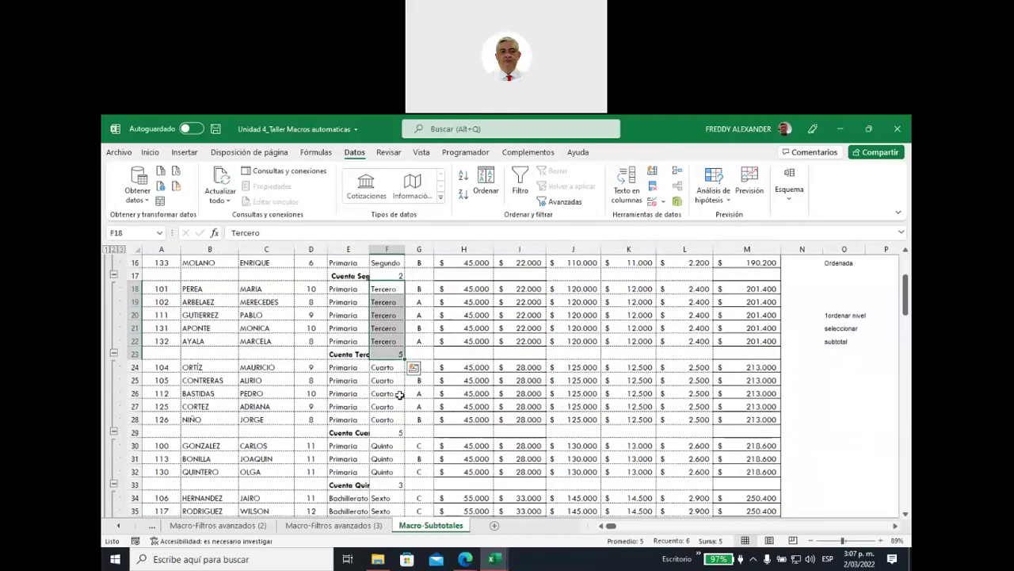
pyautogui.scroll(-1, 418, 430)
pyautogui.scroll(-1, 408, 424)
pyautogui.scroll(-3, 405, 419)
pyautogui.scroll(-1, 441, 426)
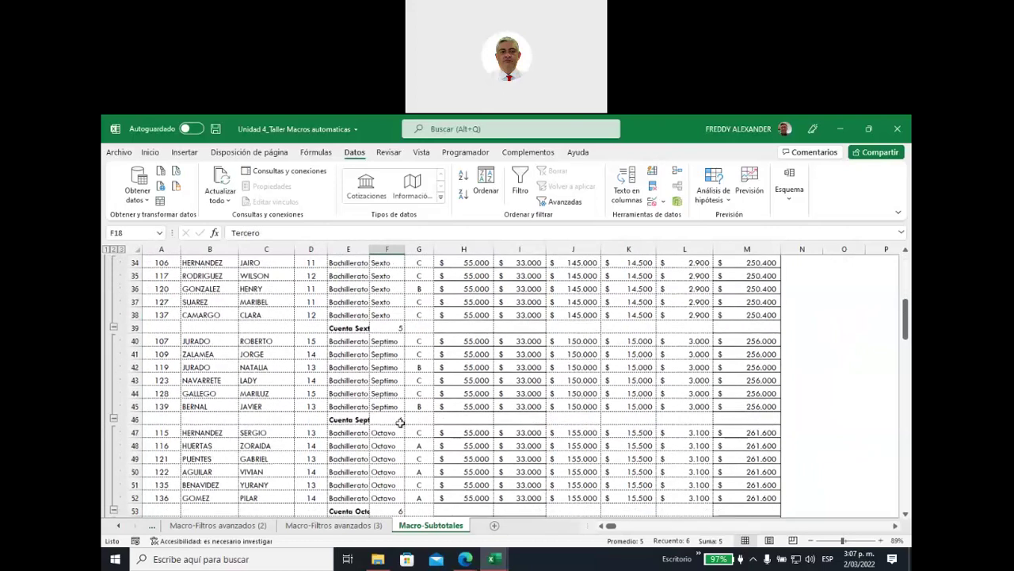
pyautogui.scroll(-1, 454, 439)
pyautogui.scroll(-3, 451, 440)
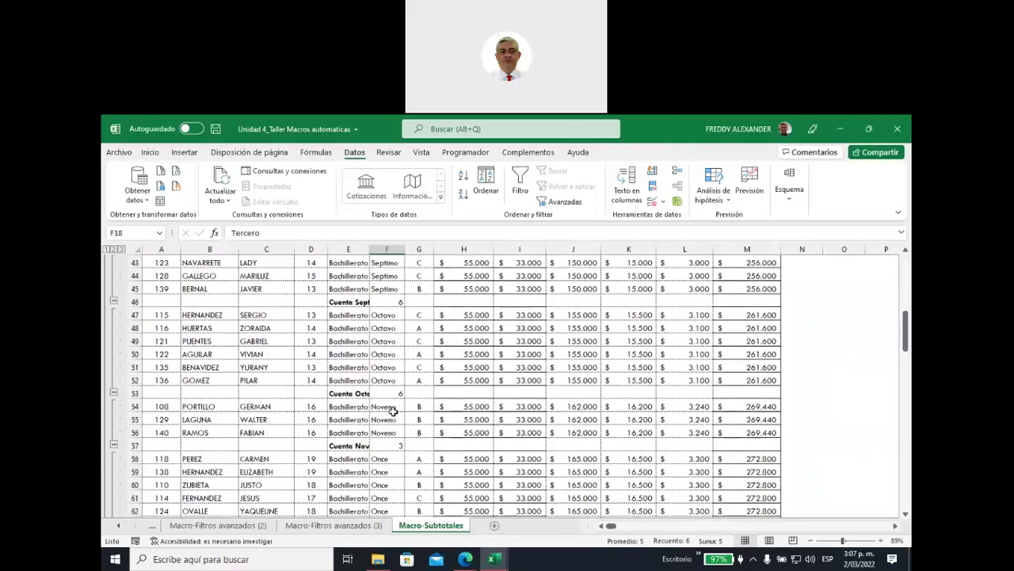
pyautogui.scroll(-1, 384, 384)
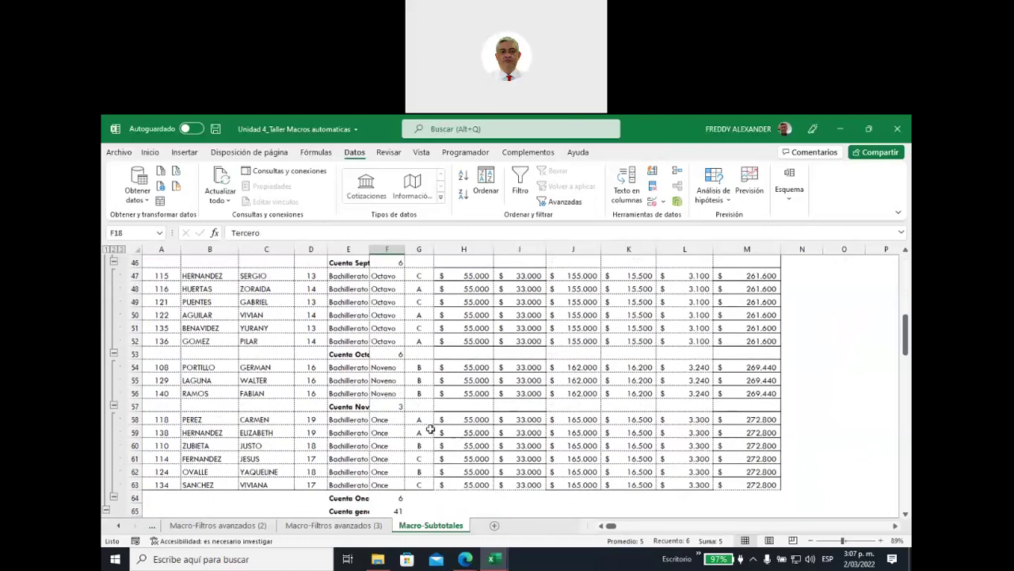
pyautogui.scroll(-1, 436, 445)
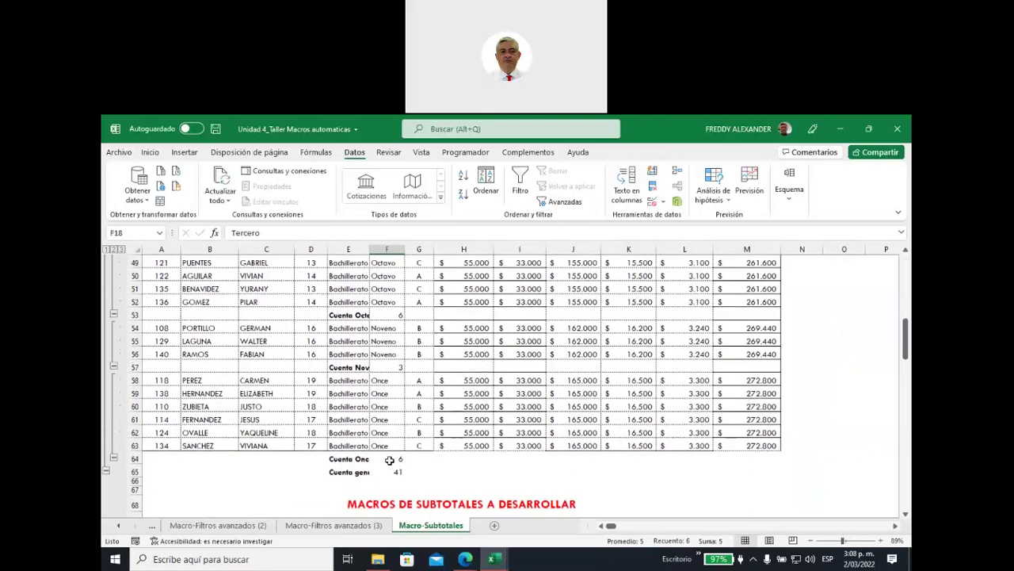
pyautogui.click(390, 461)
pyautogui.click(395, 471)
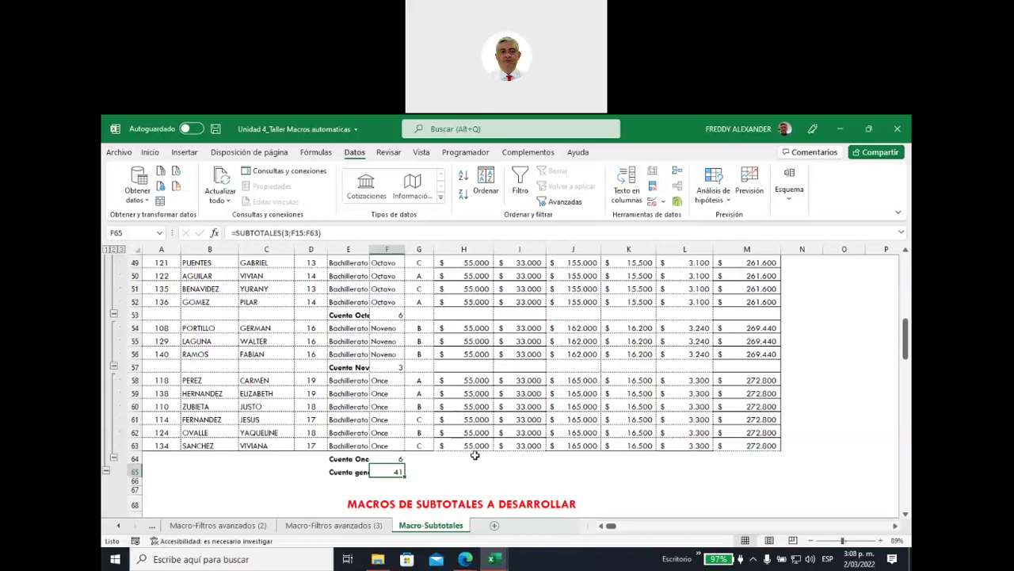
# Select the subtotaled table from row 65 upward and open the Esquema commands
pyautogui.moveTo(765, 471)
pyautogui.mouseDown()
pyautogui.moveTo(164, 262)
pyautogui.moveTo(164, 239)
pyautogui.mouseUp()
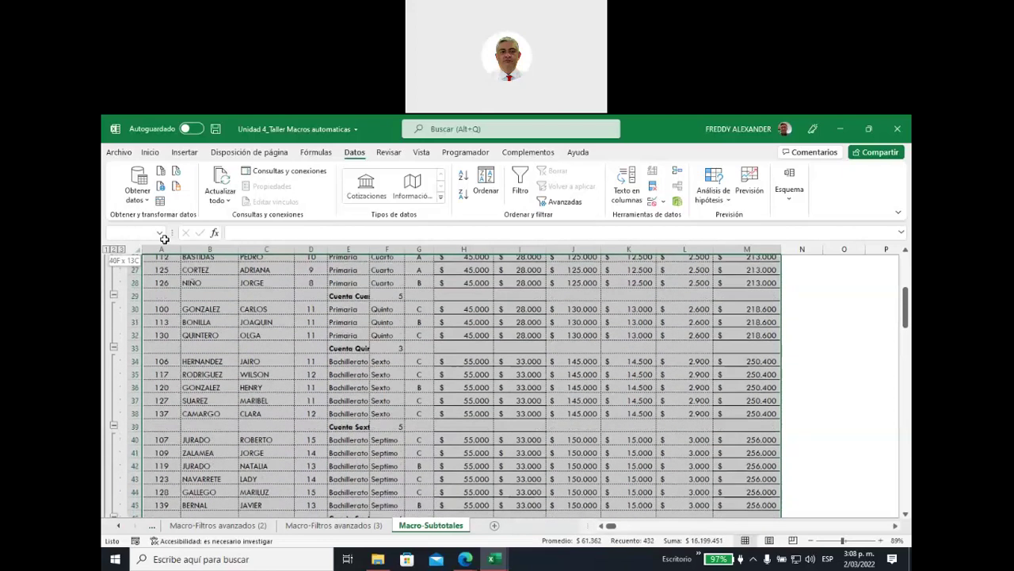
pyautogui.moveTo(164, 239)
pyautogui.mouseDown()
pyautogui.moveTo(173, 272)
pyautogui.moveTo(164, 371)
pyautogui.mouseUp()
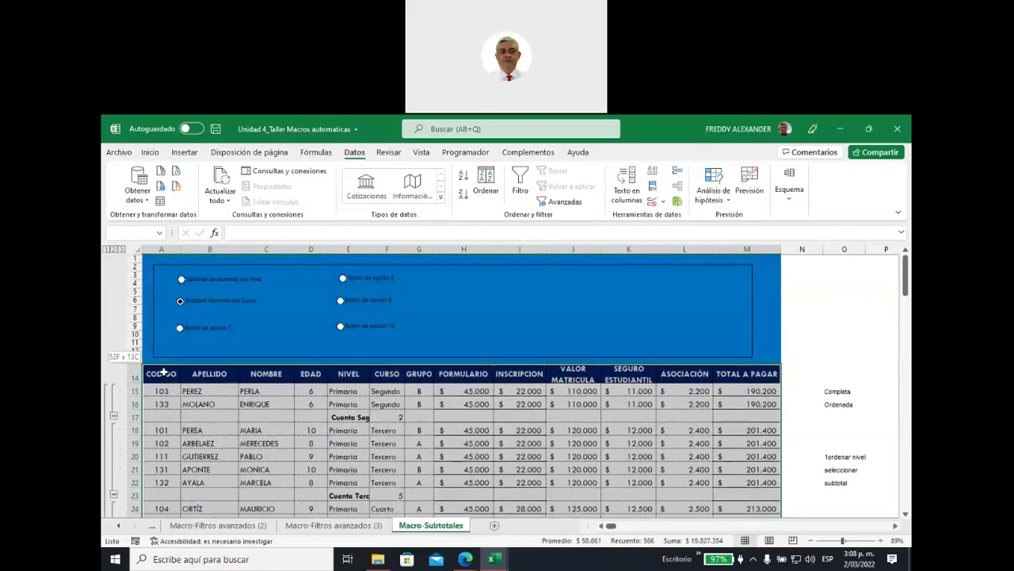
pyautogui.click(788, 196)
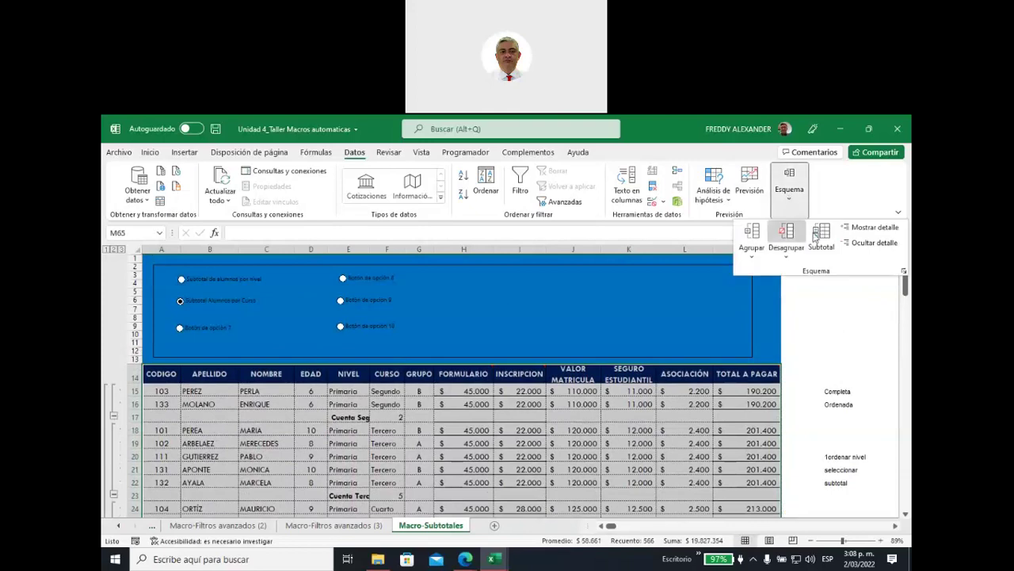
# Use Quitar todos in Subtotales, leaving a plain list ending at row 55
pyautogui.click(820, 237)
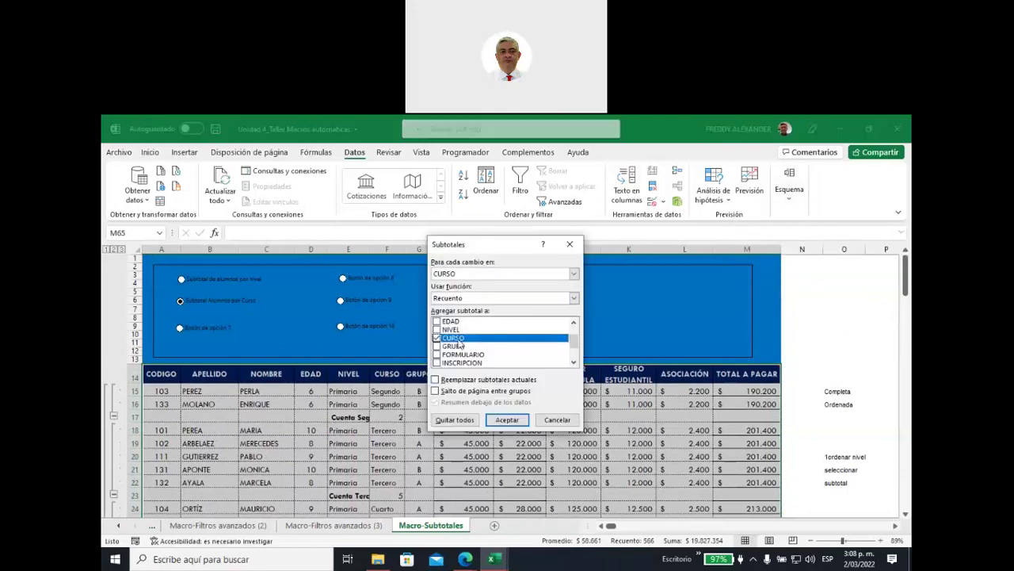
pyautogui.click(454, 425)
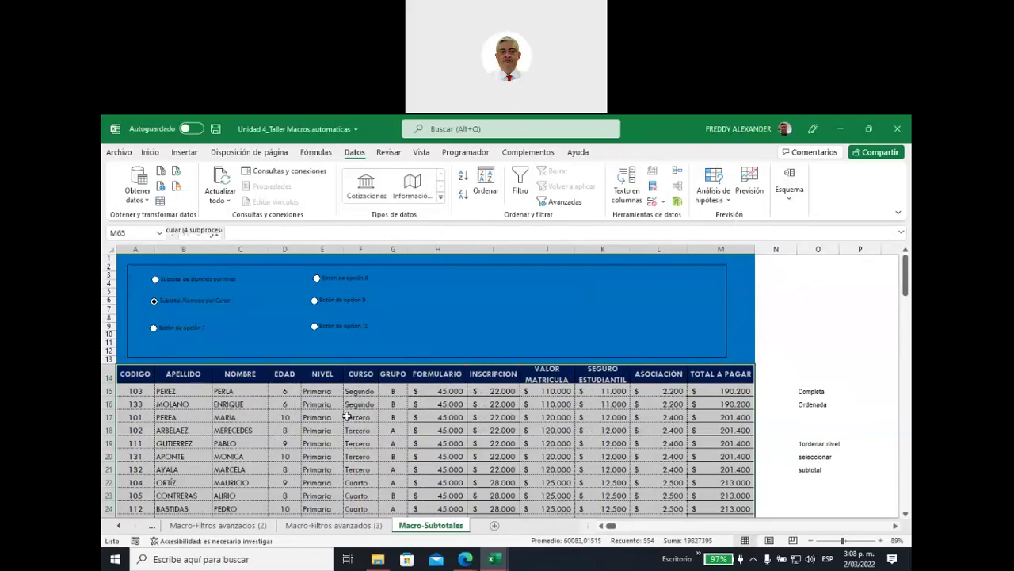
pyautogui.scroll(-2, 347, 416)
pyautogui.scroll(-2, 347, 416)
pyautogui.scroll(-4, 347, 416)
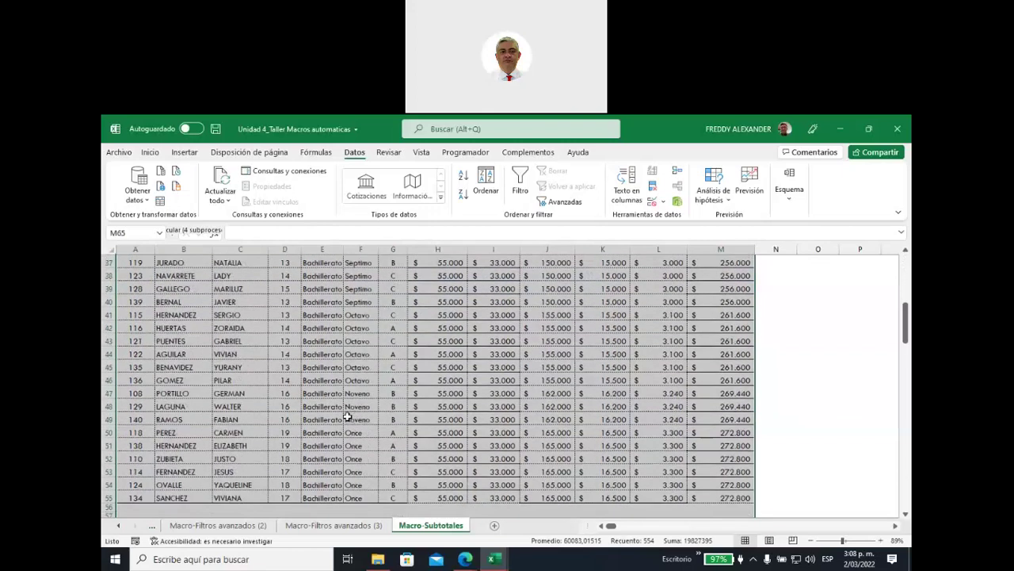
pyautogui.scroll(-2, 347, 416)
pyautogui.scroll(-2, 348, 412)
pyautogui.click(351, 476)
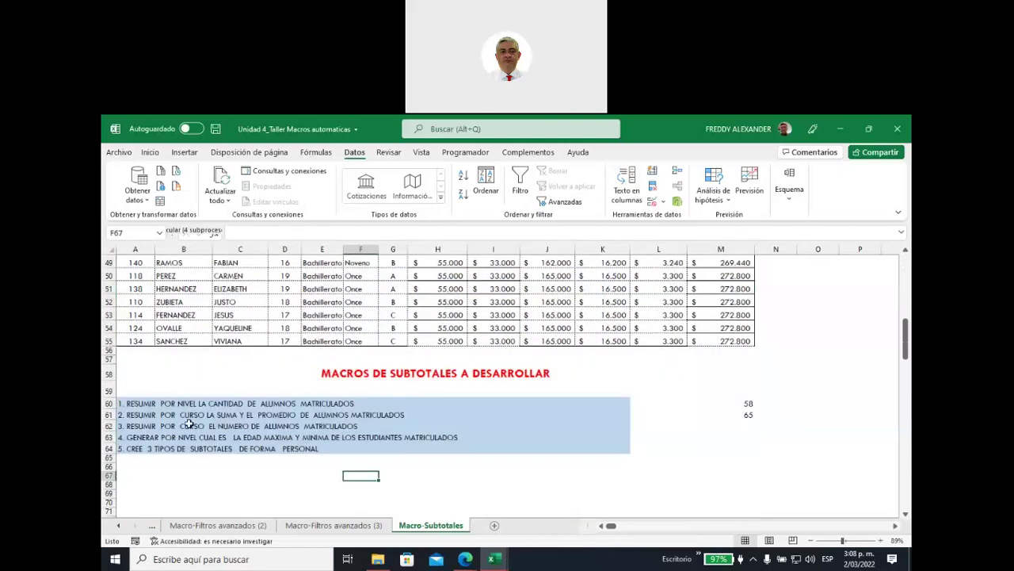
pyautogui.click(139, 426)
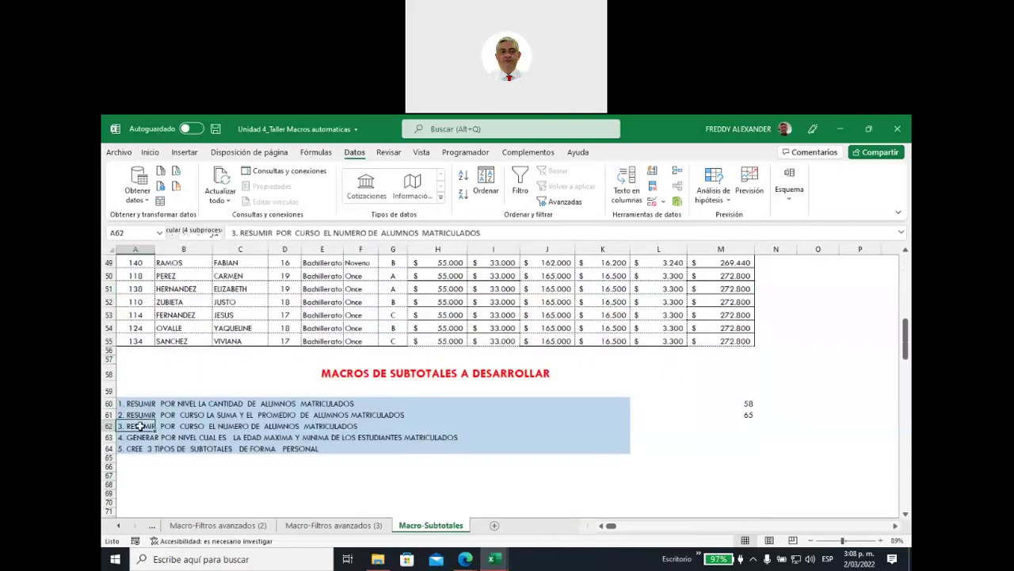
pyautogui.click(193, 427)
pyautogui.click(247, 428)
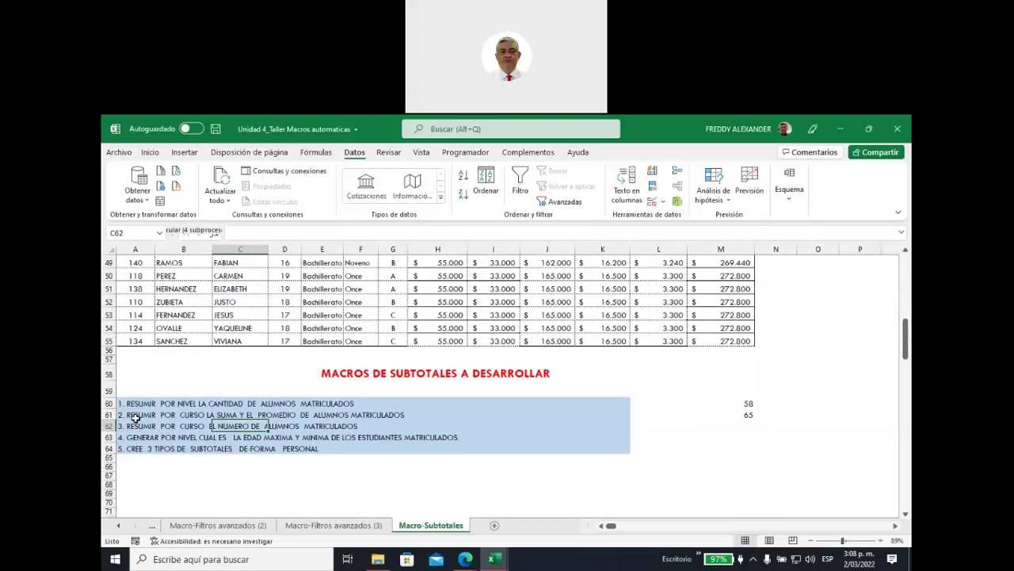
pyautogui.moveTo(131, 414); pyautogui.dragTo(400, 414)
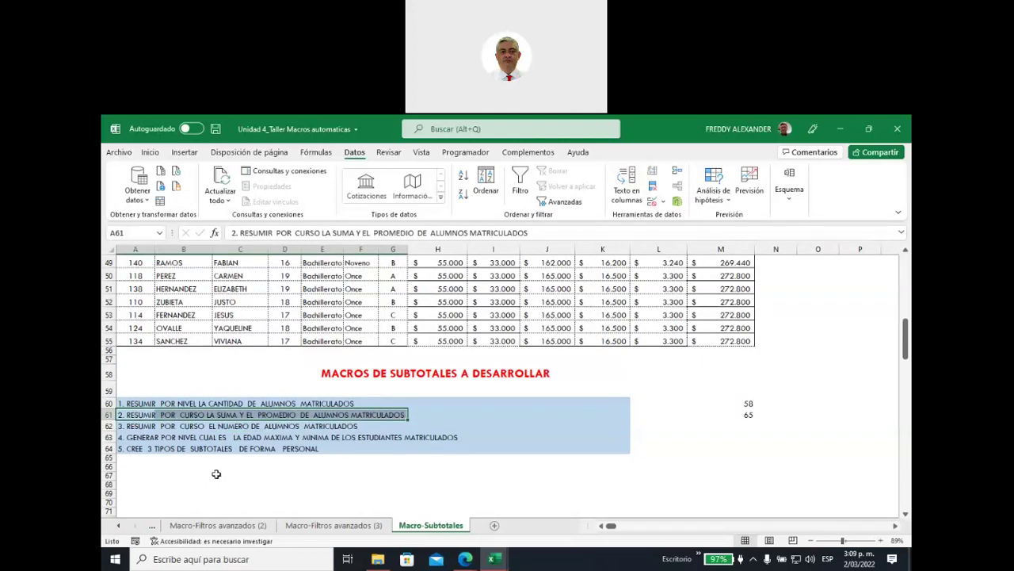
pyautogui.moveTo(719, 273); pyautogui.dragTo(724, 340)
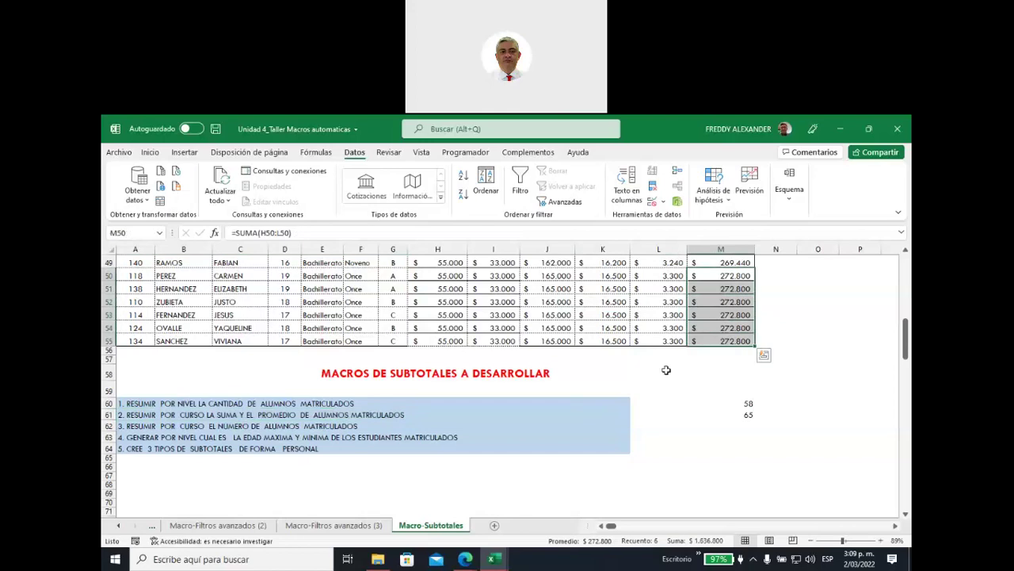
pyautogui.moveTo(136, 414); pyautogui.dragTo(400, 416)
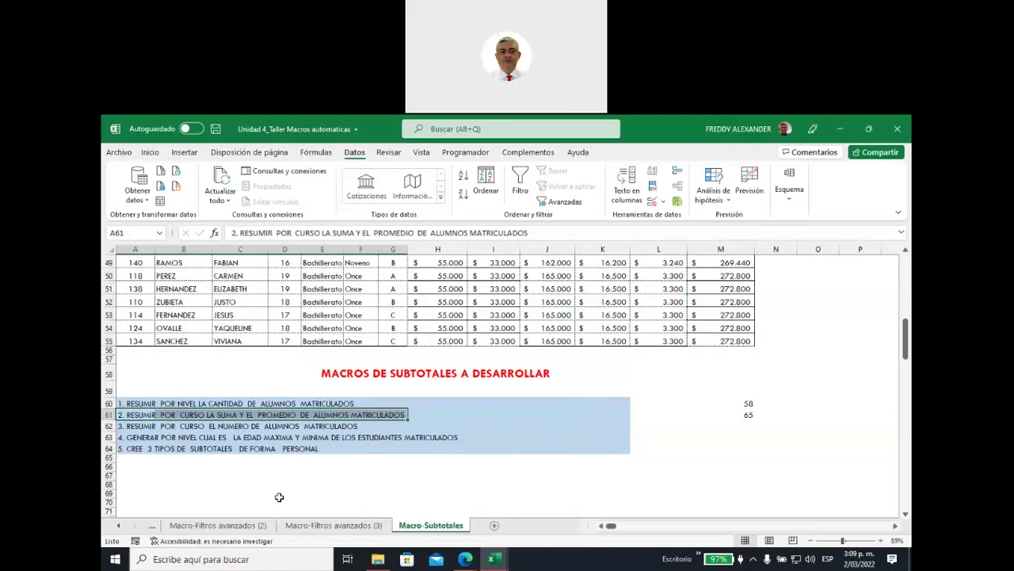
pyautogui.click(170, 466)
pyautogui.click(133, 438)
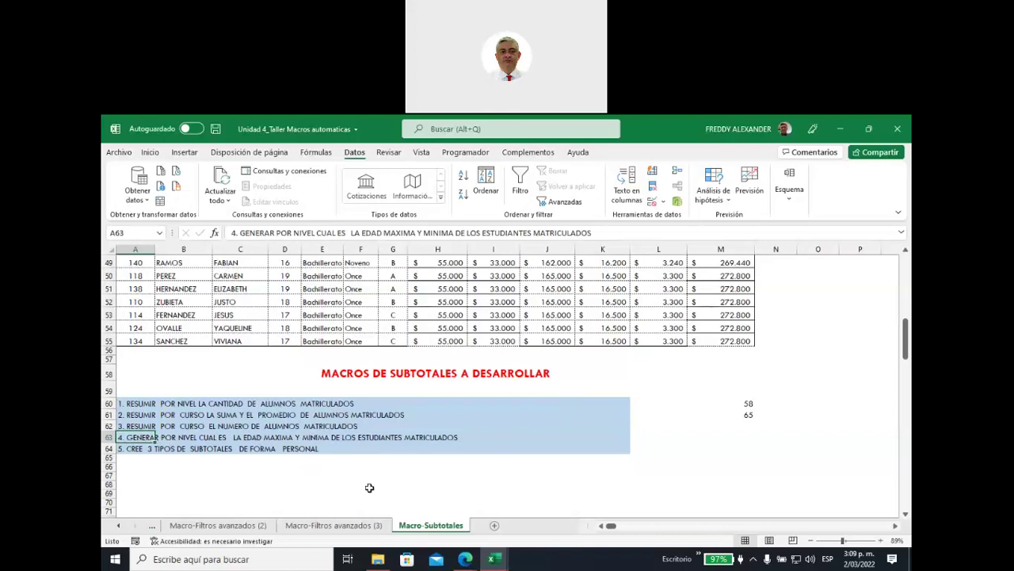
pyautogui.click(185, 439)
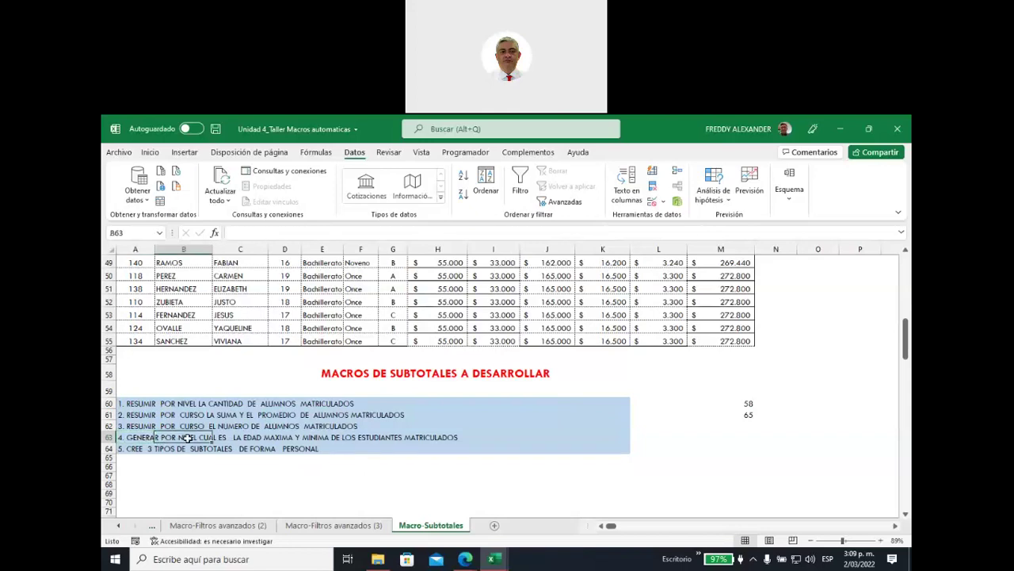
pyautogui.scroll(1, 375, 451)
pyautogui.scroll(5, 381, 388)
pyautogui.scroll(4, 382, 388)
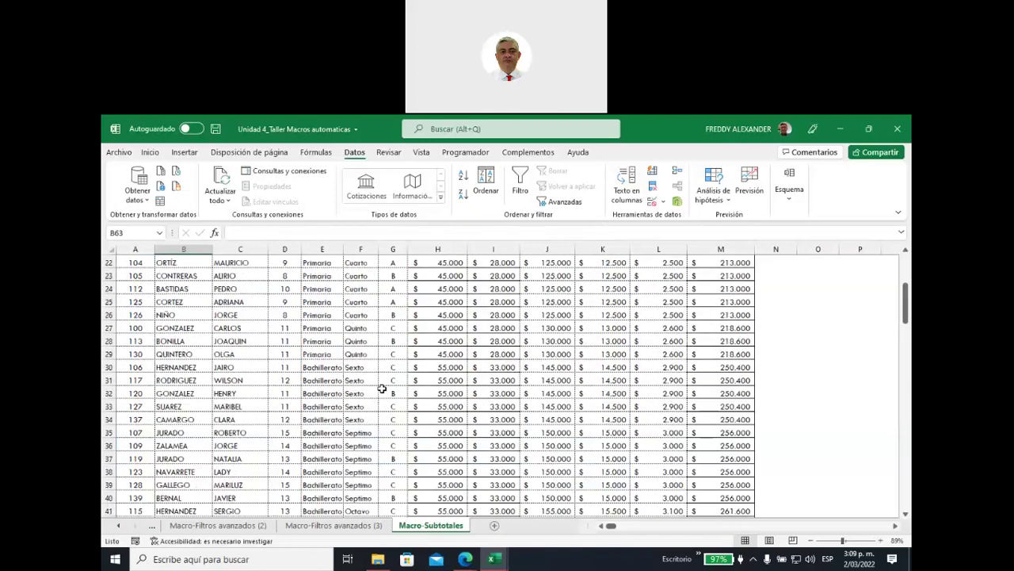
pyautogui.scroll(4, 382, 388)
pyautogui.scroll(-1, 382, 388)
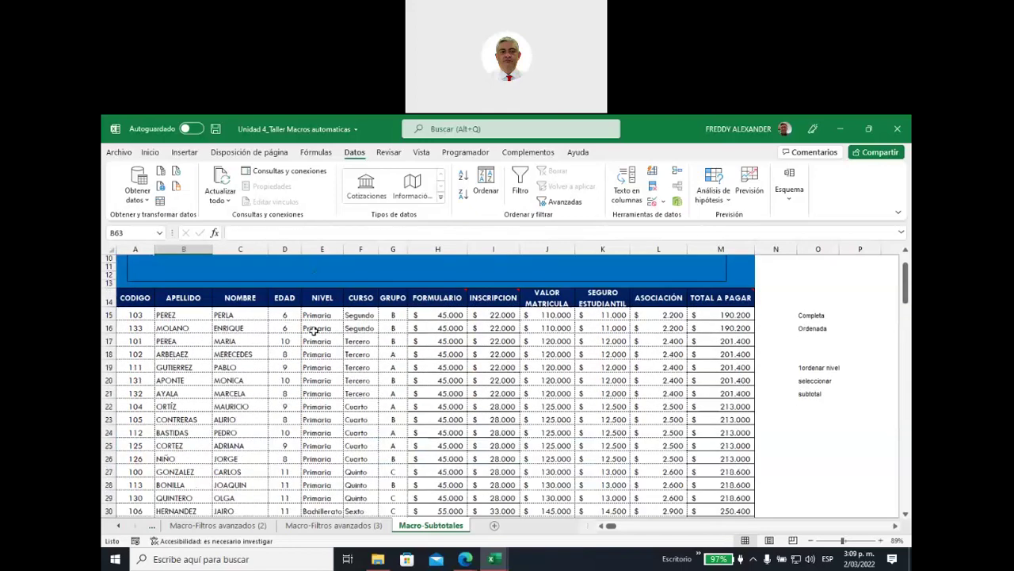
# Select the NIVEL column, then the EDAD values down to row 27
pyautogui.click(320, 248)
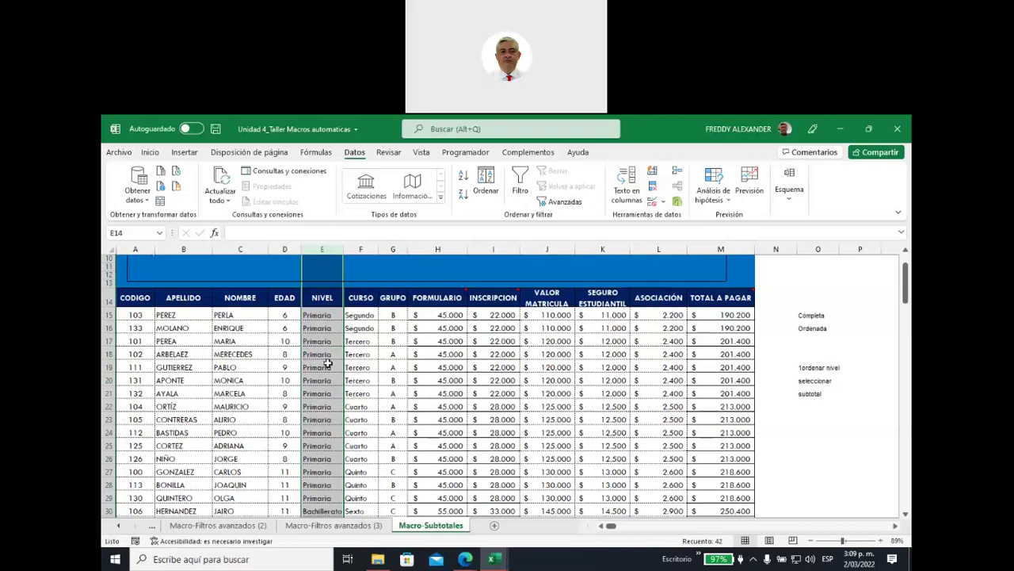
pyautogui.moveTo(284, 297); pyautogui.dragTo(286, 459)
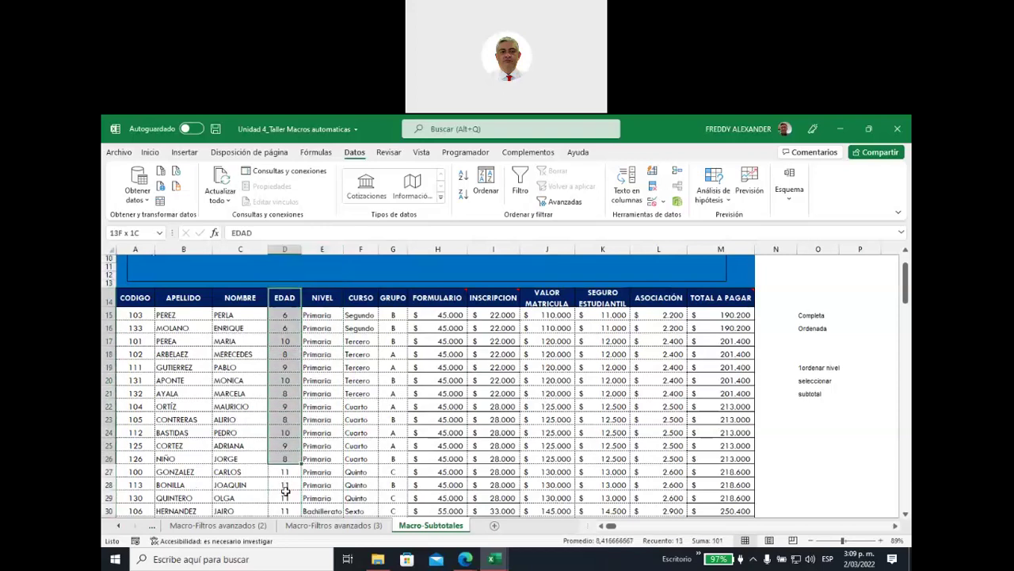
pyautogui.moveTo(286, 458); pyautogui.dragTo(284, 491)
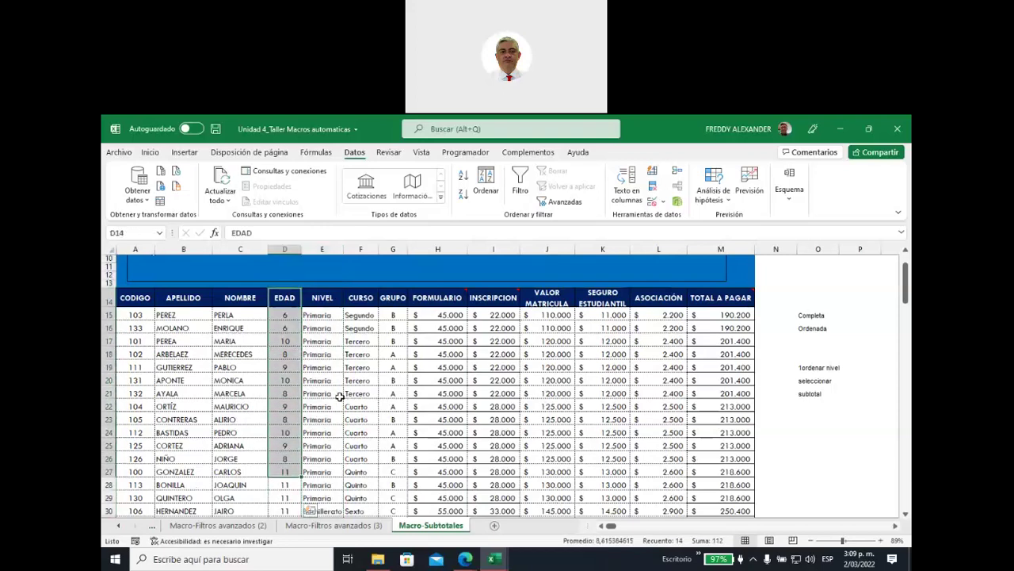
pyautogui.scroll(1, 323, 394)
pyautogui.scroll(-2, 324, 390)
pyautogui.scroll(-3, 323, 391)
pyautogui.scroll(3, 340, 394)
# Put the active cell inside the student table and open the Ordenar dialog
pyautogui.click(344, 393)
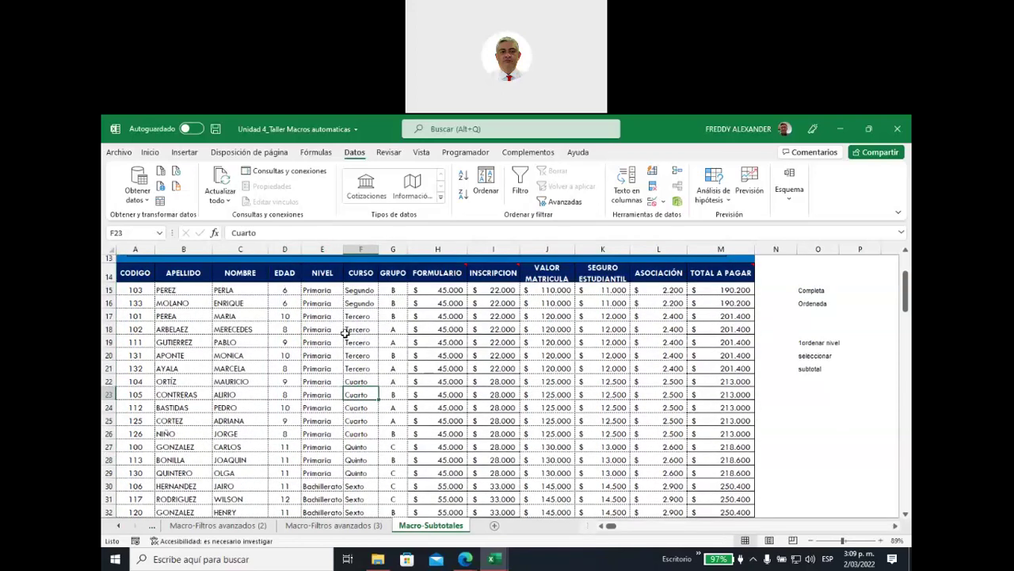
pyautogui.scroll(-2, 347, 466)
pyautogui.scroll(-2, 347, 466)
pyautogui.scroll(-2, 347, 466)
pyautogui.scroll(-2, 347, 466)
pyautogui.scroll(-2, 347, 466)
pyautogui.scroll(2, 347, 466)
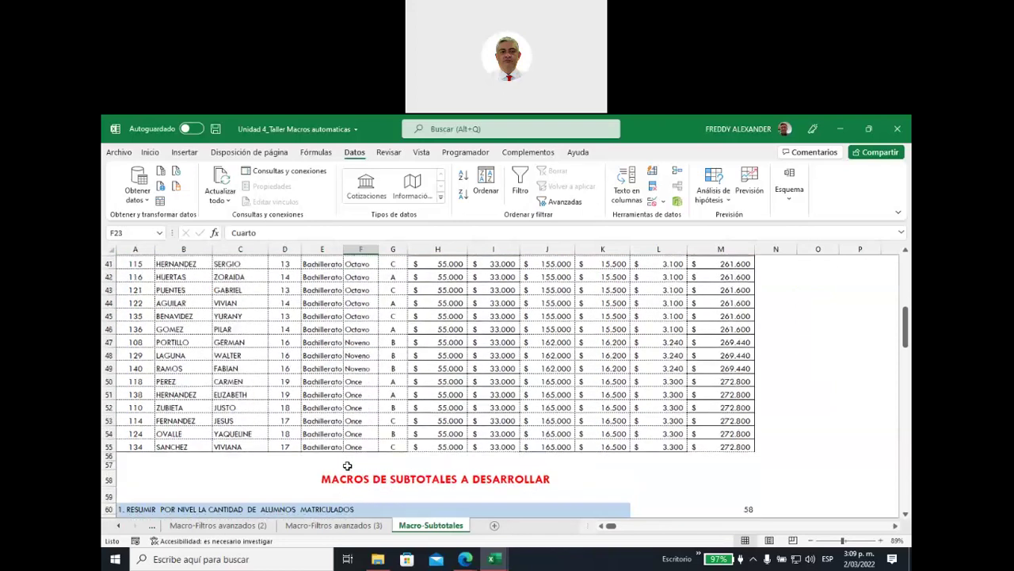
pyautogui.scroll(2, 347, 466)
pyautogui.scroll(3, 363, 453)
pyautogui.scroll(3, 363, 454)
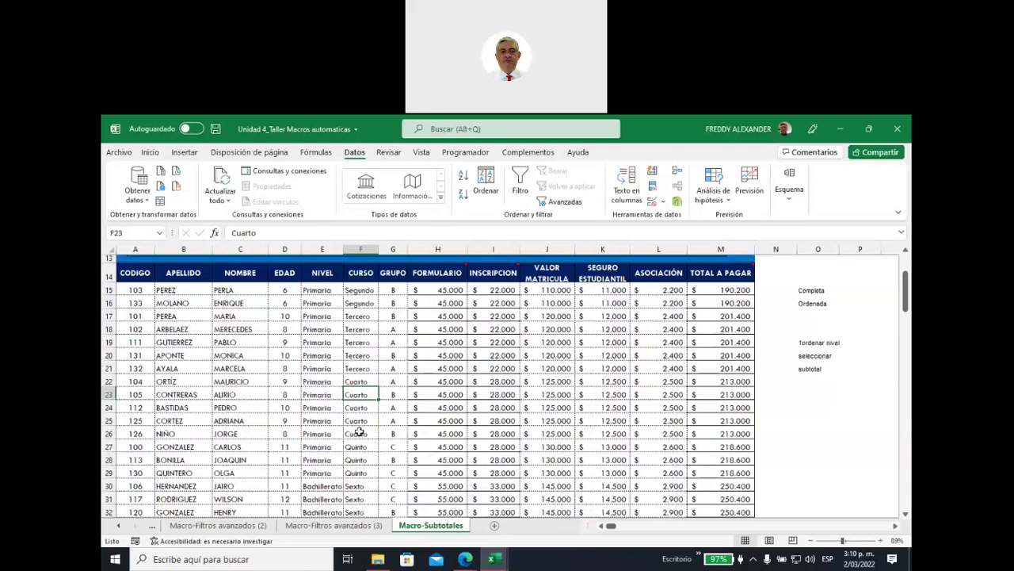
pyautogui.click(322, 290)
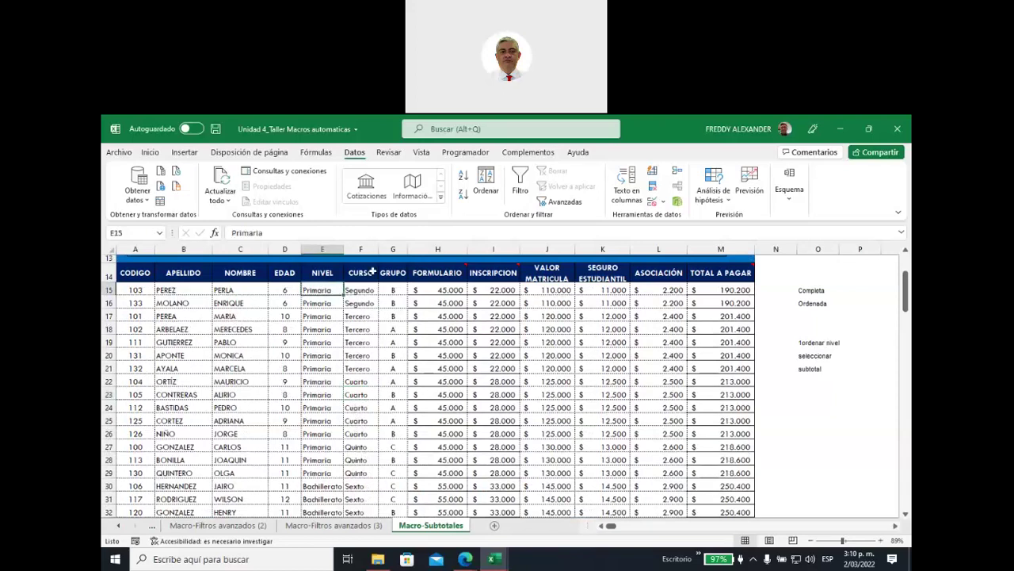
pyautogui.click(483, 194)
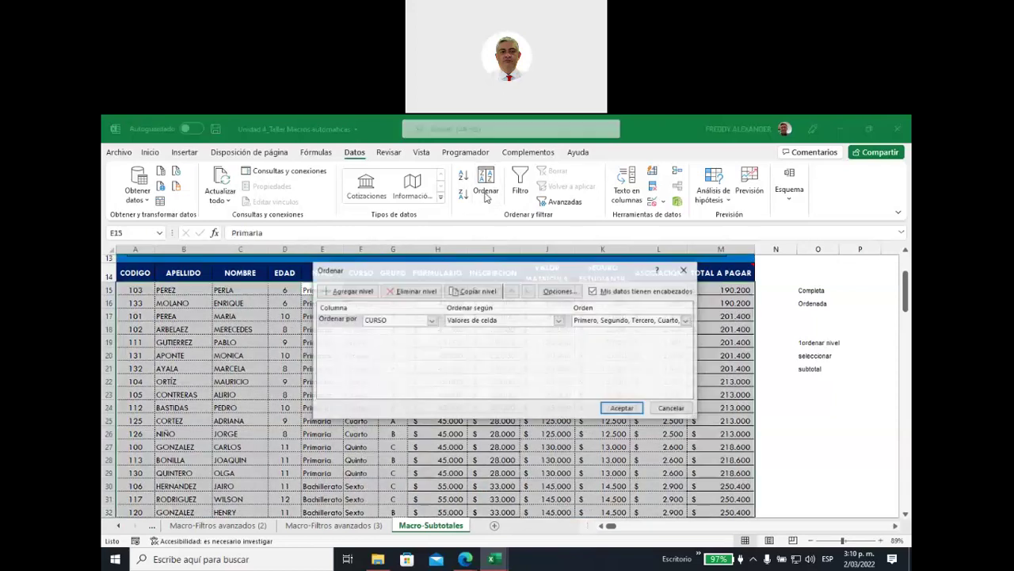
# Sort the table by NIVEL using a new custom list: Primaria, then Bachillerato
pyautogui.click(430, 321)
pyautogui.click(427, 277)
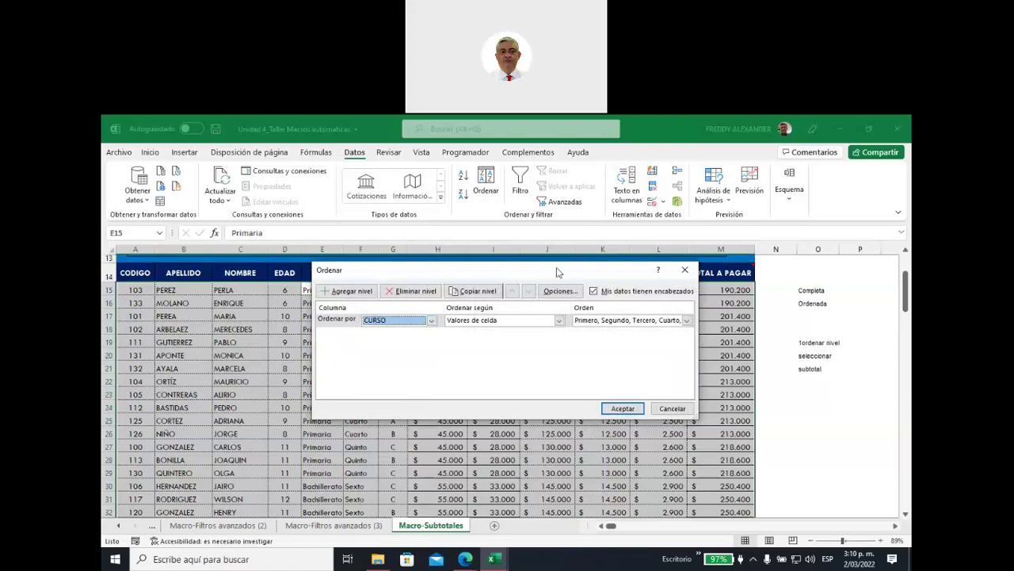
pyautogui.moveTo(424, 273); pyautogui.dragTo(506, 254)
pyautogui.click(513, 301)
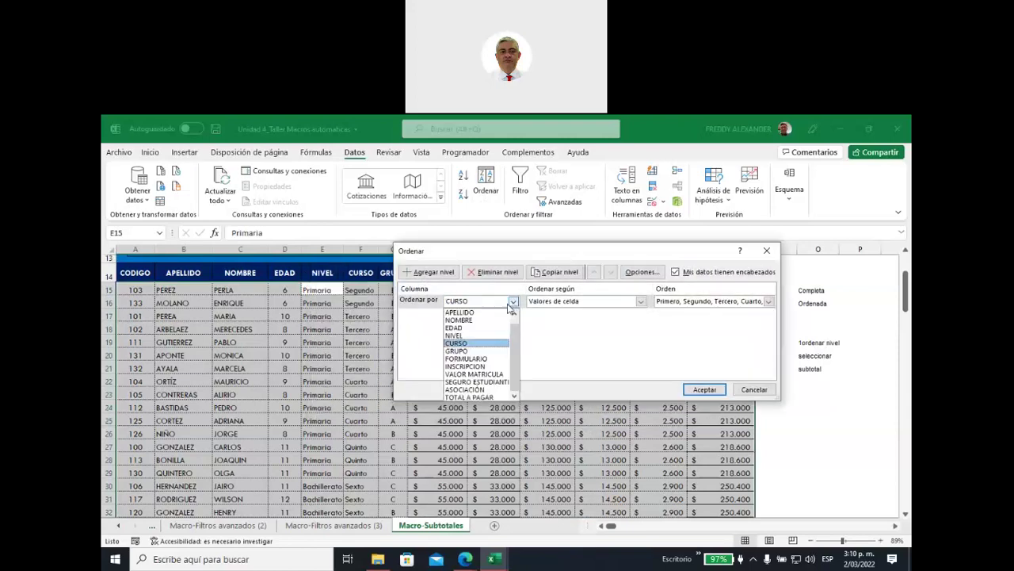
pyautogui.click(466, 336)
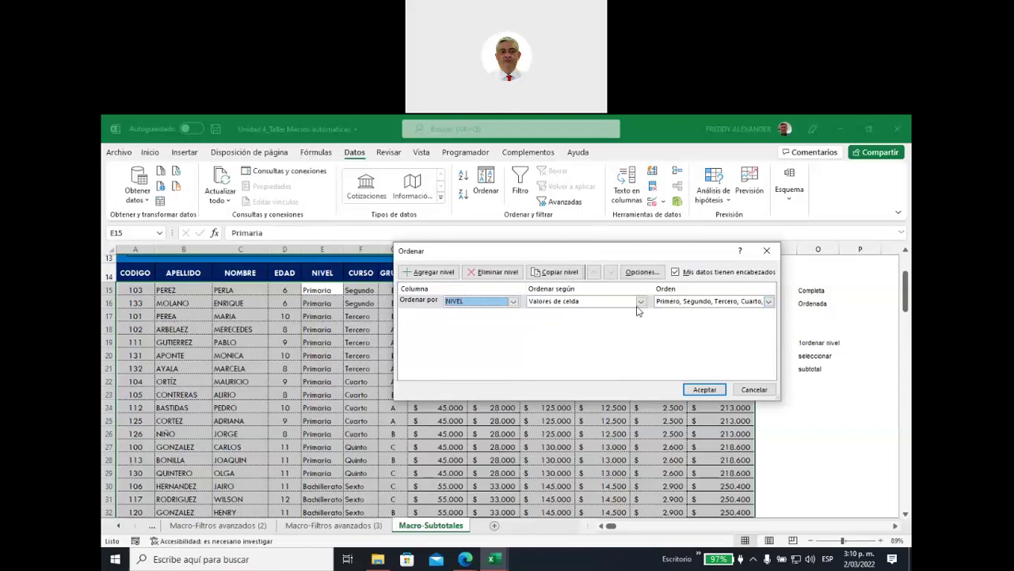
pyautogui.click(768, 301)
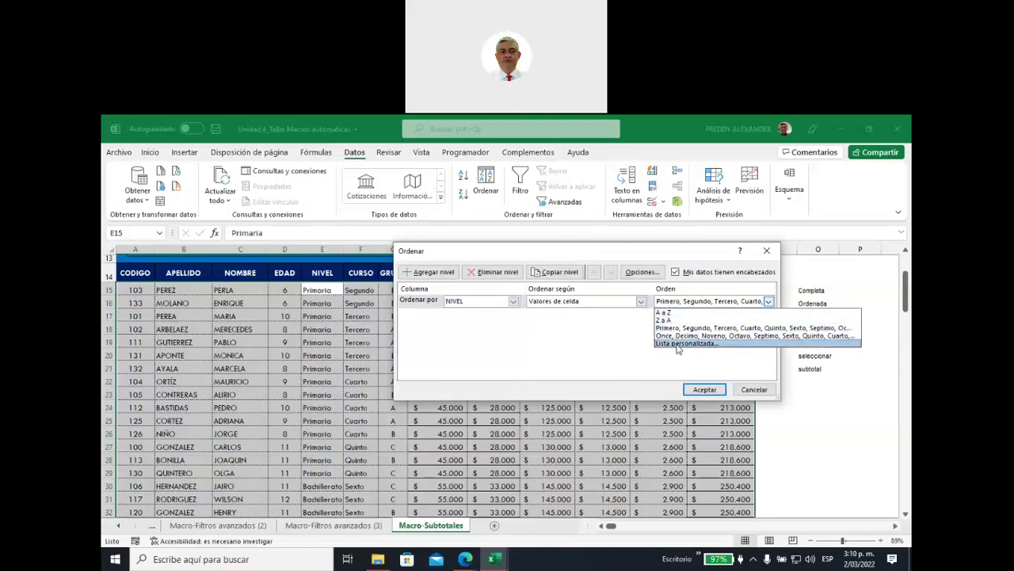
pyautogui.click(679, 344)
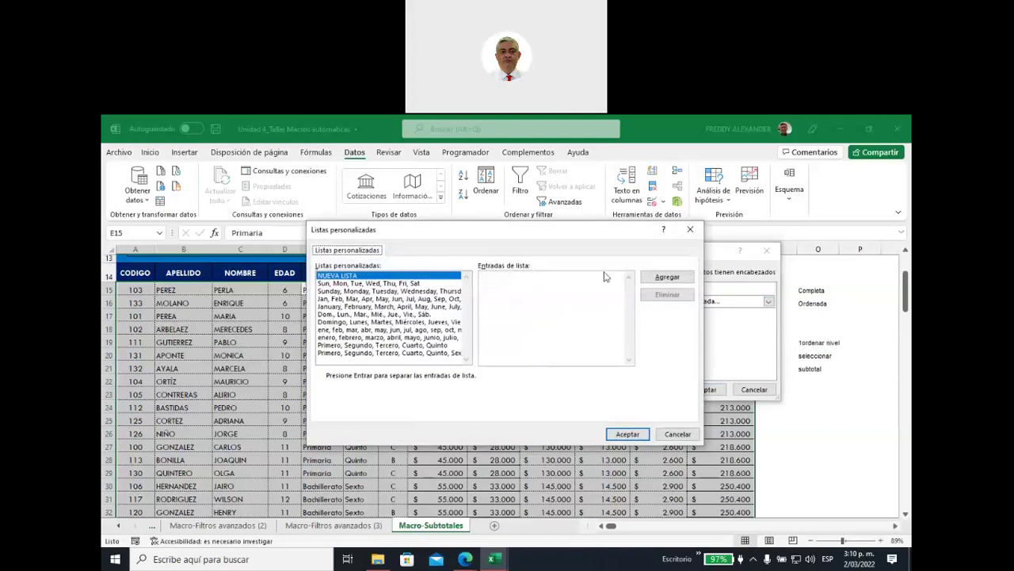
pyautogui.click(539, 278)
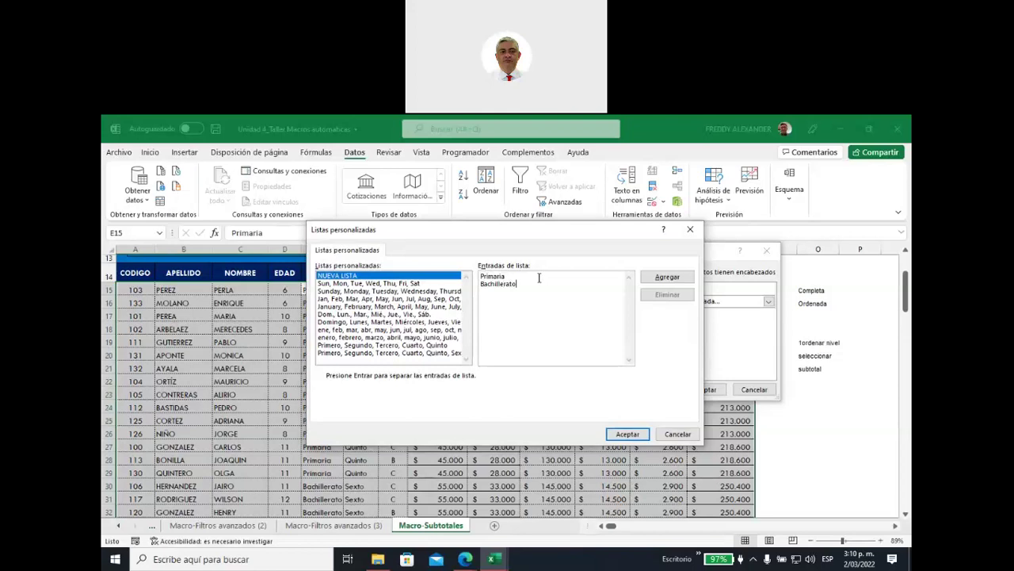
pyautogui.click(668, 277)
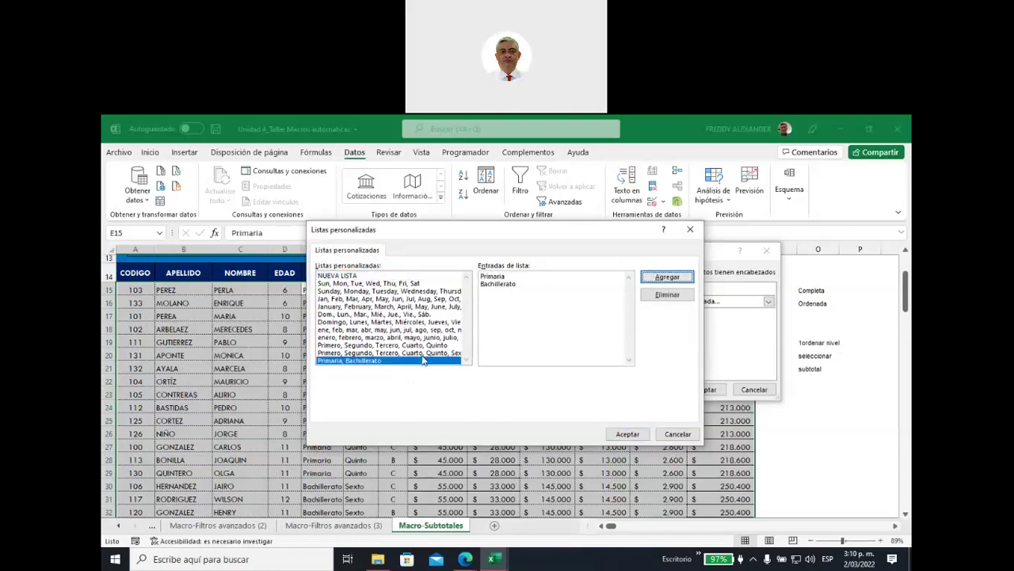
pyautogui.click(366, 362)
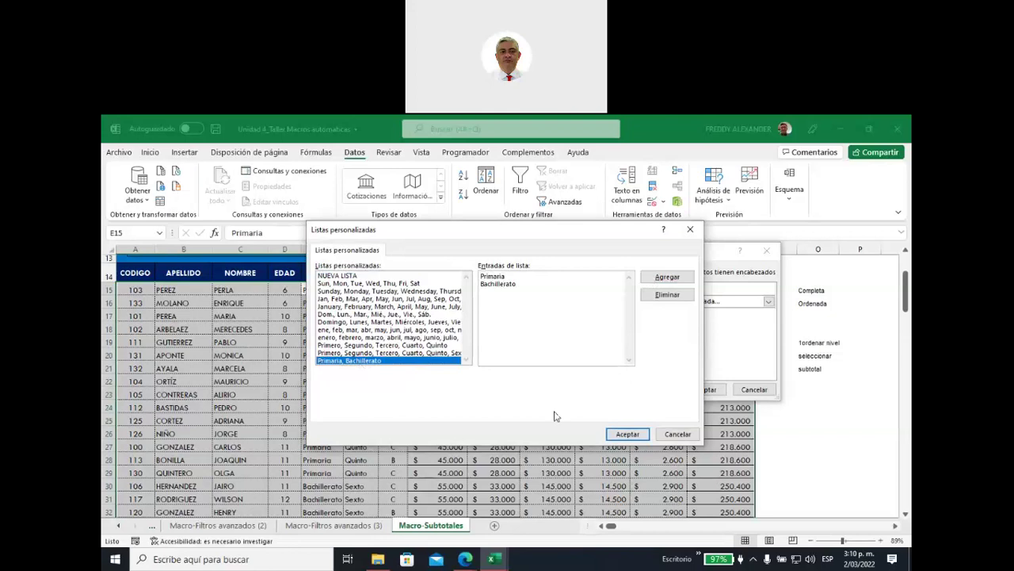
pyautogui.click(626, 435)
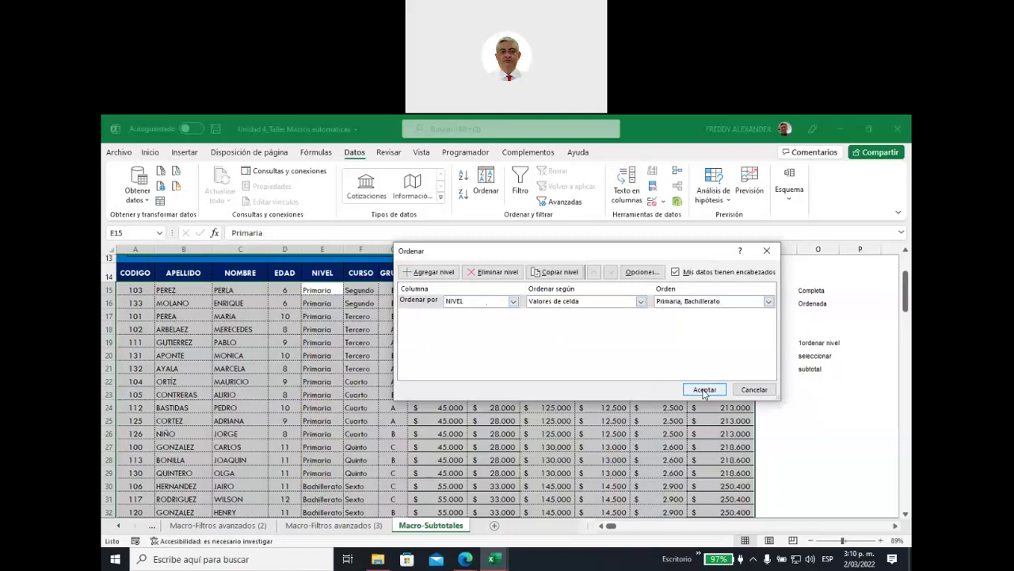
pyautogui.click(704, 391)
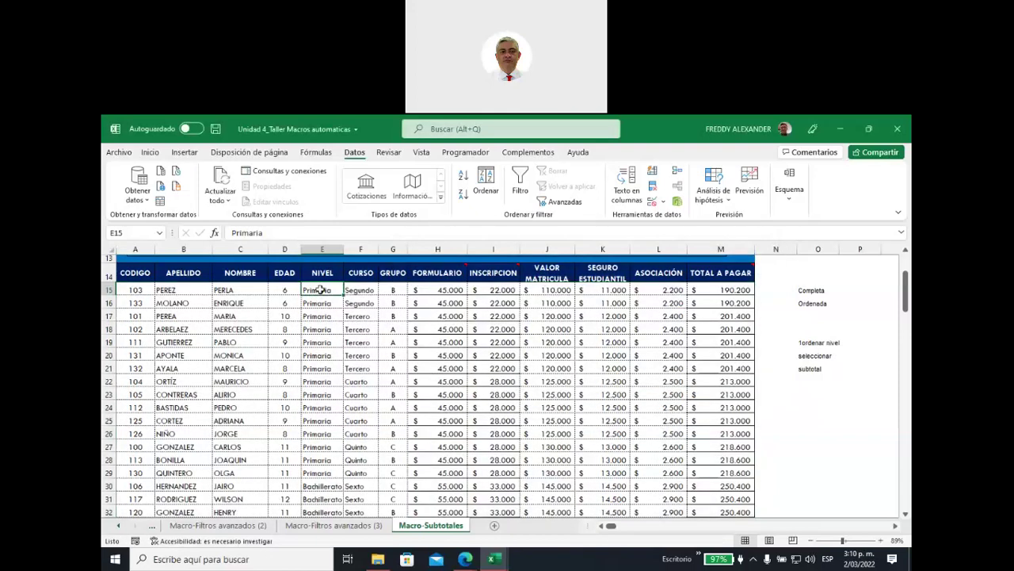
# Select the entire student data table with Ctrl+A
pyautogui.moveTo(317, 290); pyautogui.dragTo(317, 473)
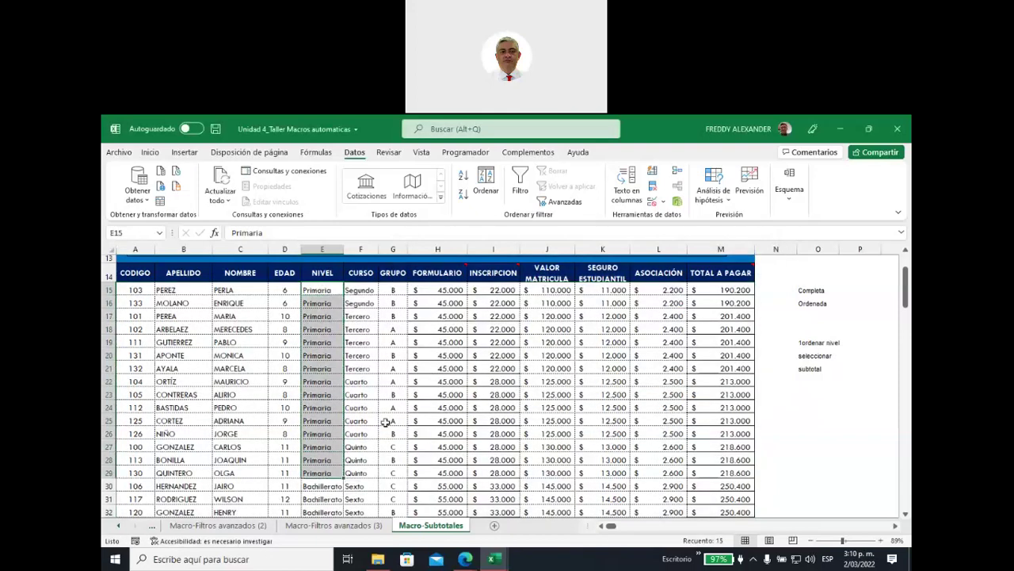
pyautogui.scroll(-2, 386, 420)
pyautogui.scroll(-6, 385, 420)
pyautogui.scroll(-1, 386, 419)
pyautogui.scroll(-1, 386, 420)
pyautogui.scroll(5, 386, 419)
pyautogui.scroll(4, 386, 420)
pyautogui.scroll(2, 385, 419)
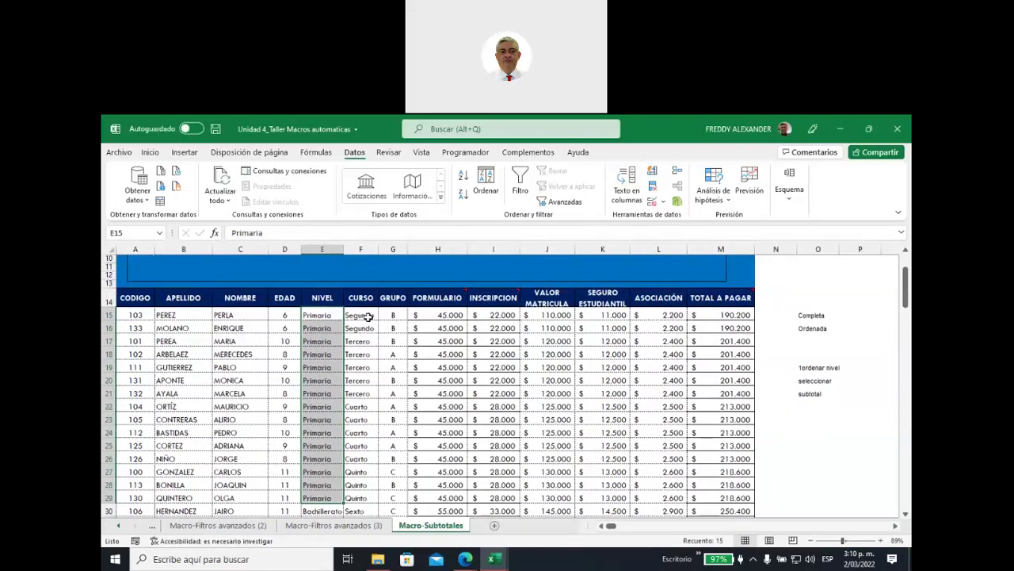
pyautogui.click(368, 317)
pyautogui.hotkey('ctrl', 'a')
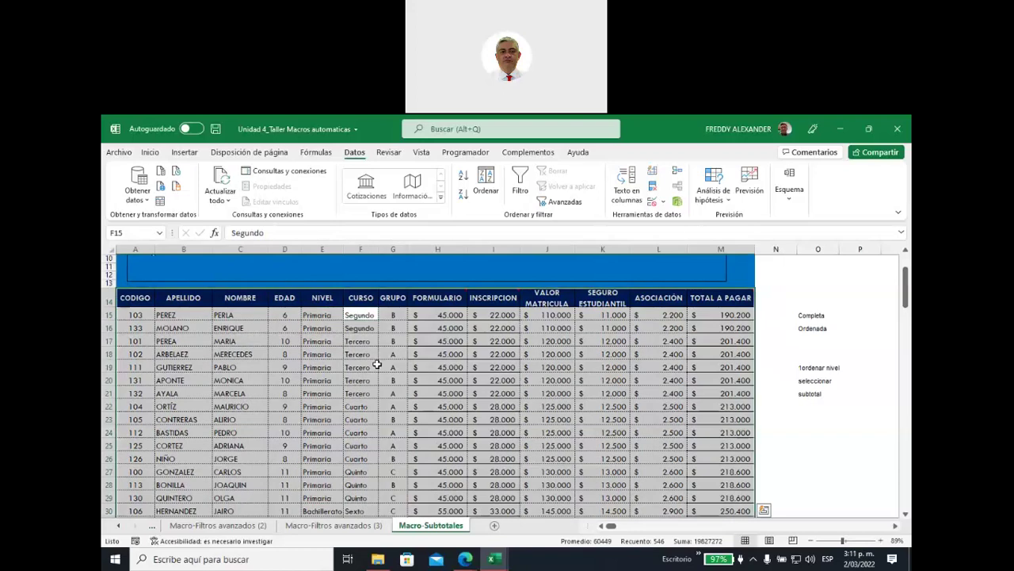
# Add Máx. subtotals on EDAD only, instead of CURSO, at each change in NIVEL
pyautogui.click(791, 204)
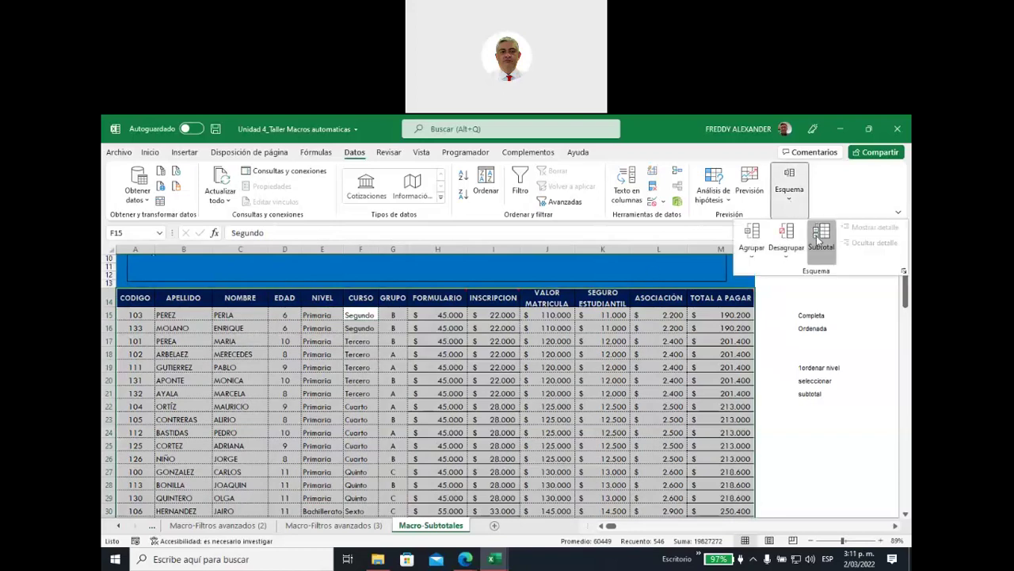
pyautogui.click(821, 238)
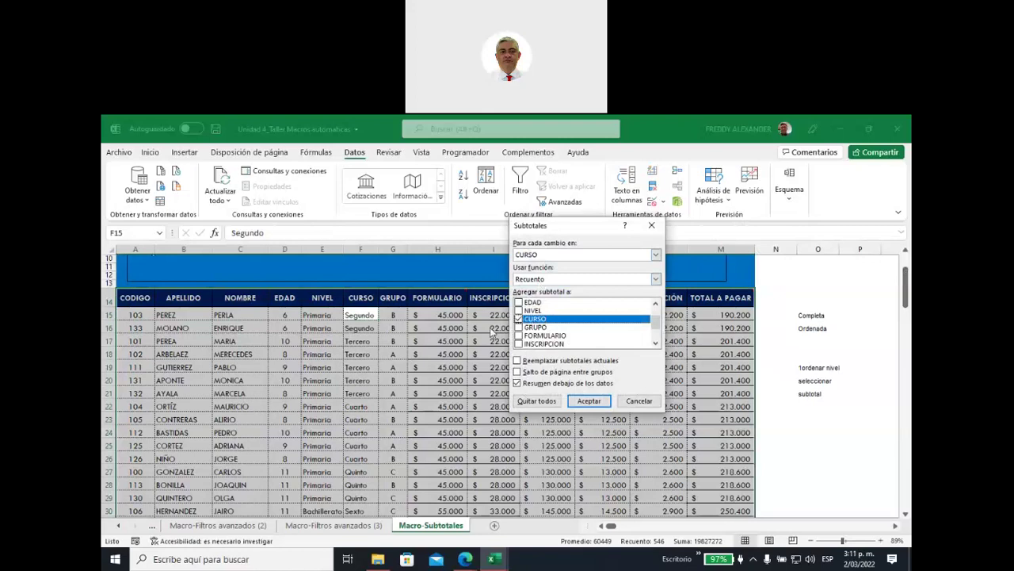
pyautogui.click(656, 255)
pyautogui.click(545, 297)
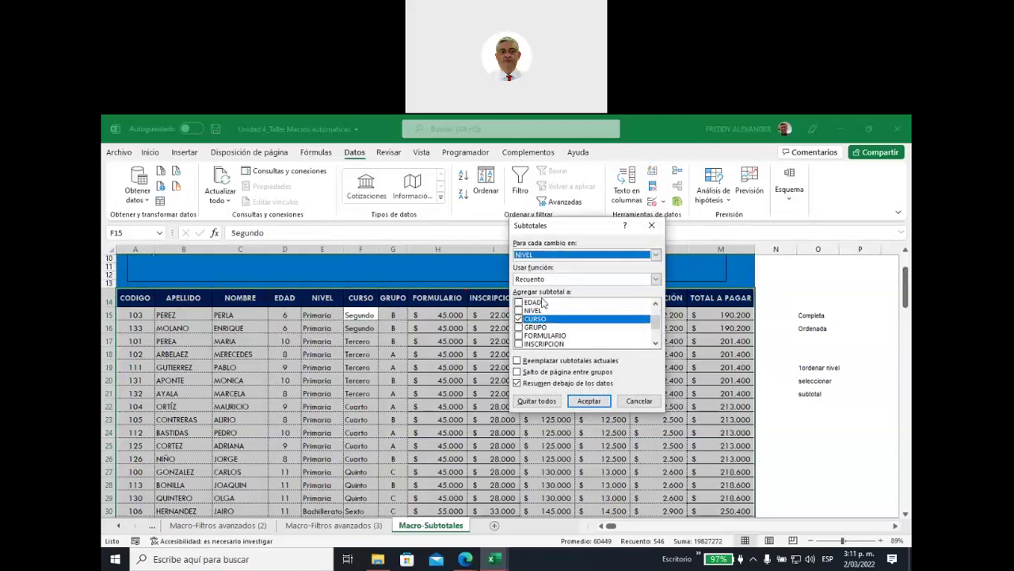
pyautogui.click(655, 279)
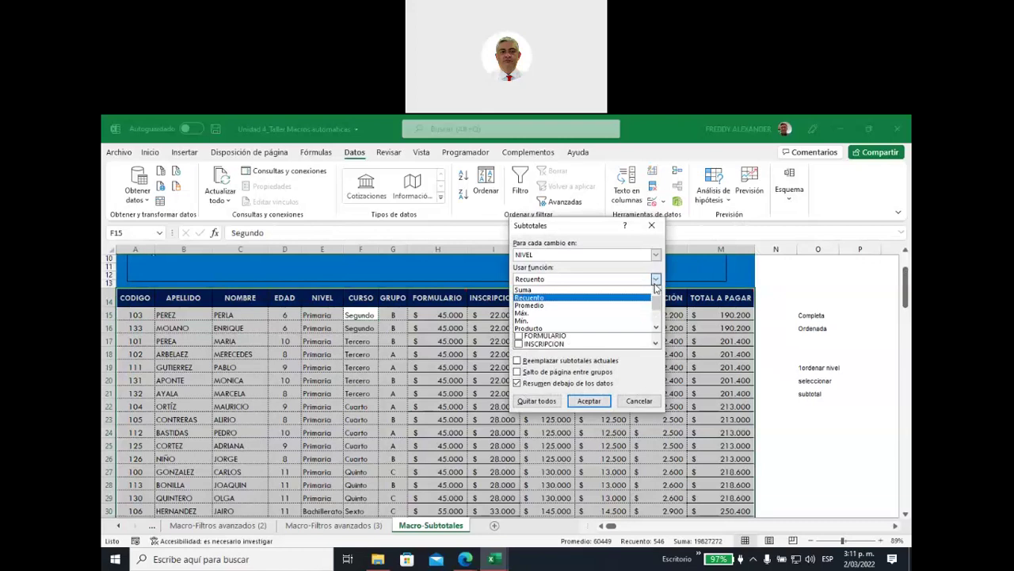
pyautogui.click(530, 314)
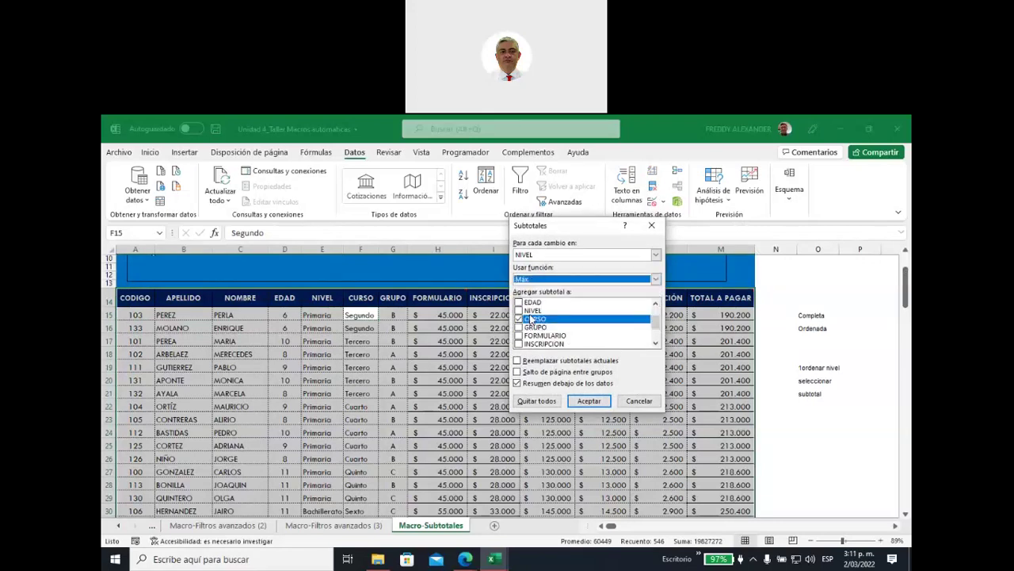
pyautogui.click(518, 318)
pyautogui.click(519, 319)
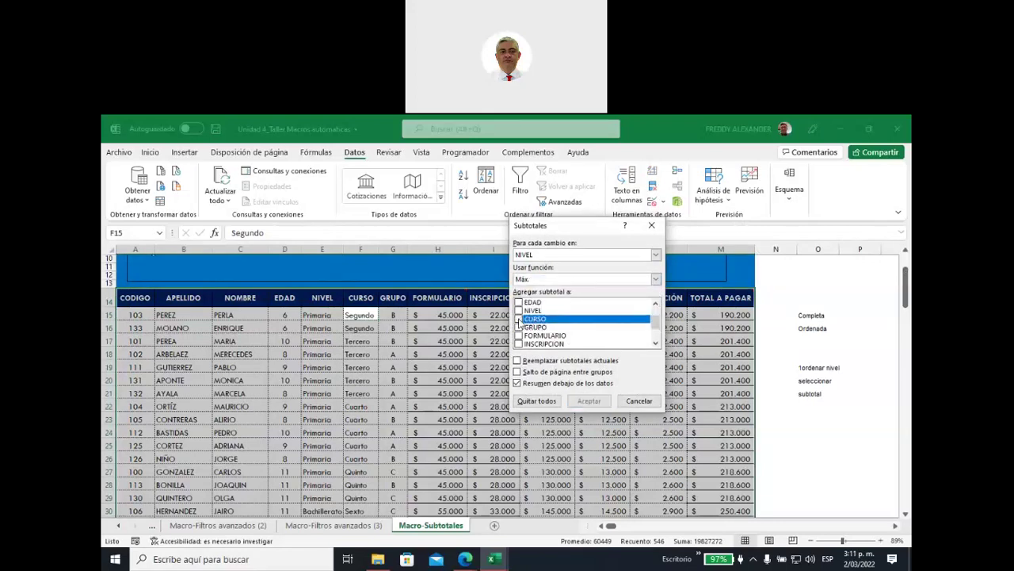
pyautogui.click(519, 303)
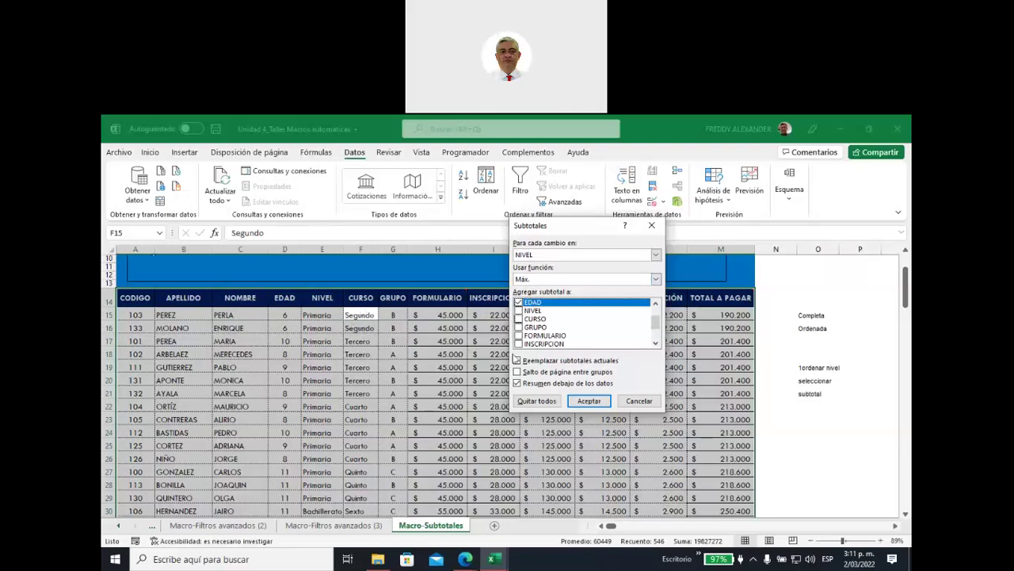
pyautogui.click(588, 401)
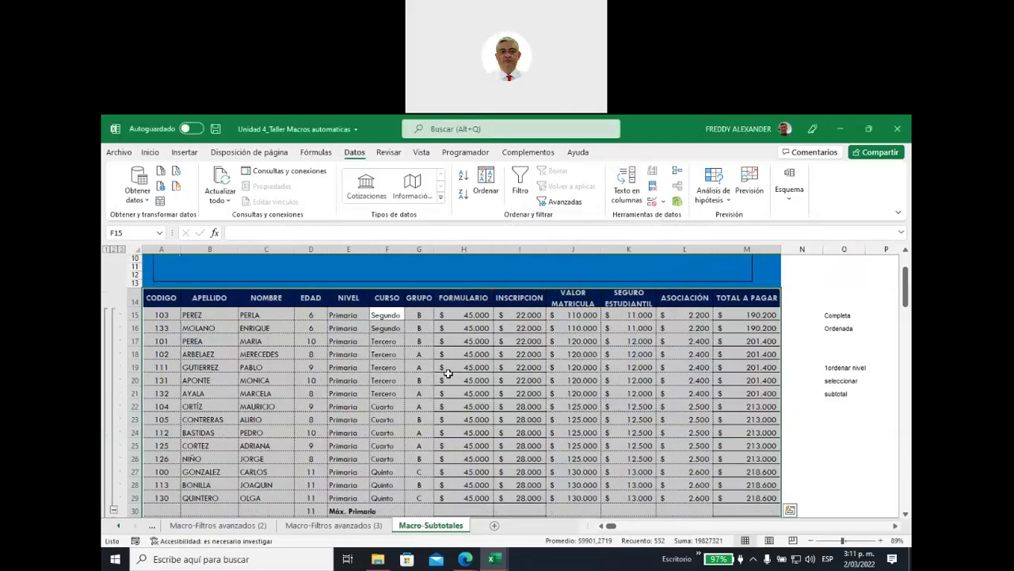
# Review the formulas in the Máx. Primaria and Máx. Bachillerato subtotal rows
pyautogui.scroll(-1, 448, 373)
pyautogui.scroll(-2, 448, 376)
pyautogui.scroll(1, 450, 384)
pyautogui.scroll(1, 450, 384)
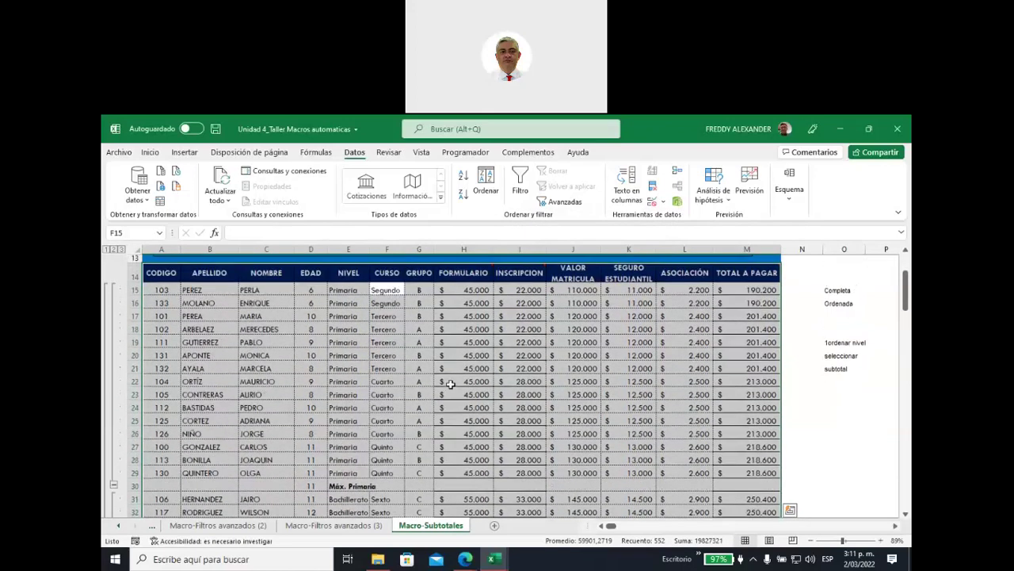
pyautogui.scroll(-1, 450, 385)
pyautogui.scroll(-3, 450, 384)
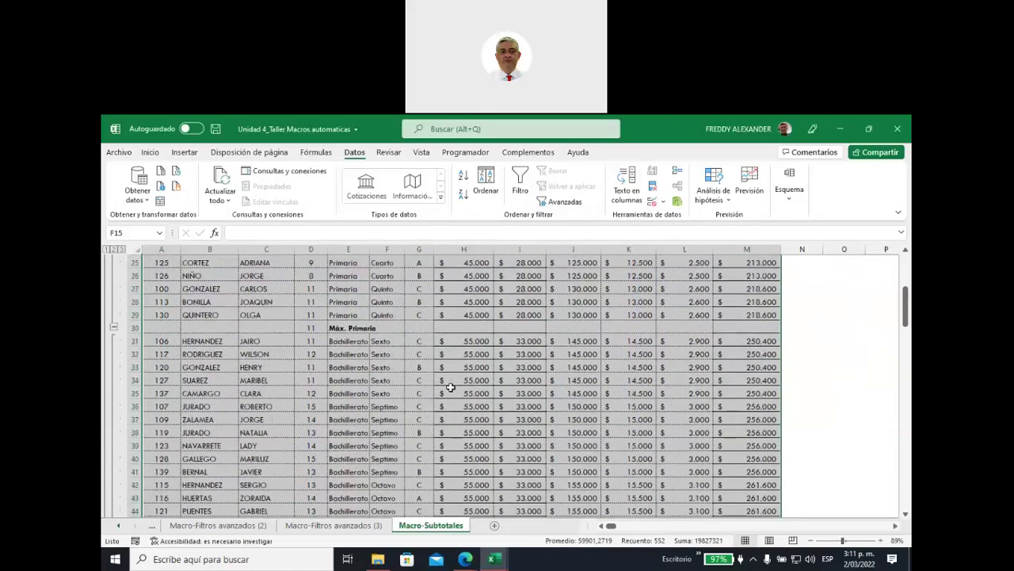
pyautogui.scroll(-5, 450, 385)
pyautogui.scroll(-3, 450, 386)
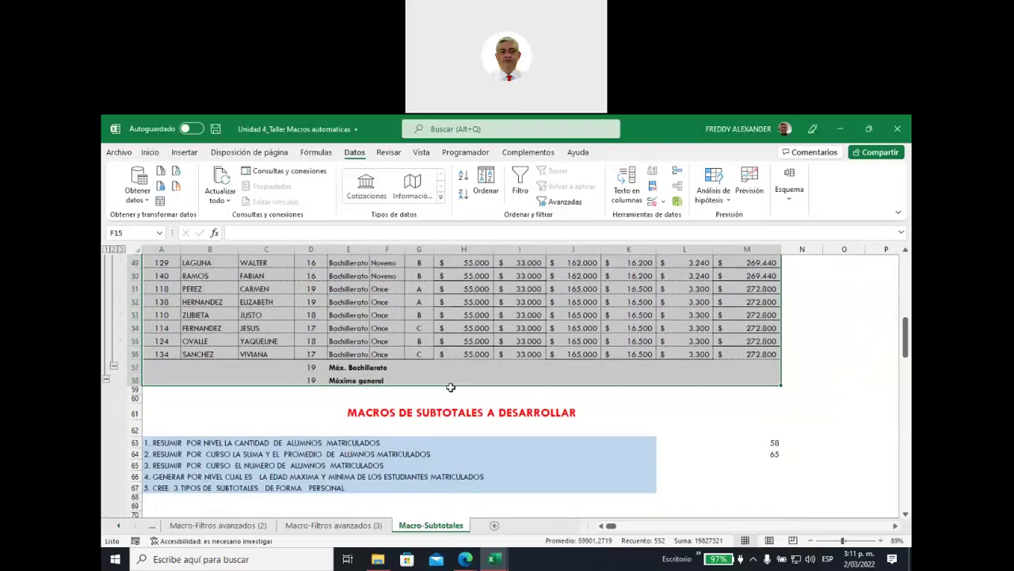
pyautogui.scroll(1, 450, 387)
pyautogui.scroll(3, 450, 387)
pyautogui.scroll(2, 451, 387)
pyautogui.scroll(1, 450, 387)
pyautogui.scroll(1, 450, 387)
pyautogui.scroll(2, 450, 386)
pyautogui.scroll(1, 450, 387)
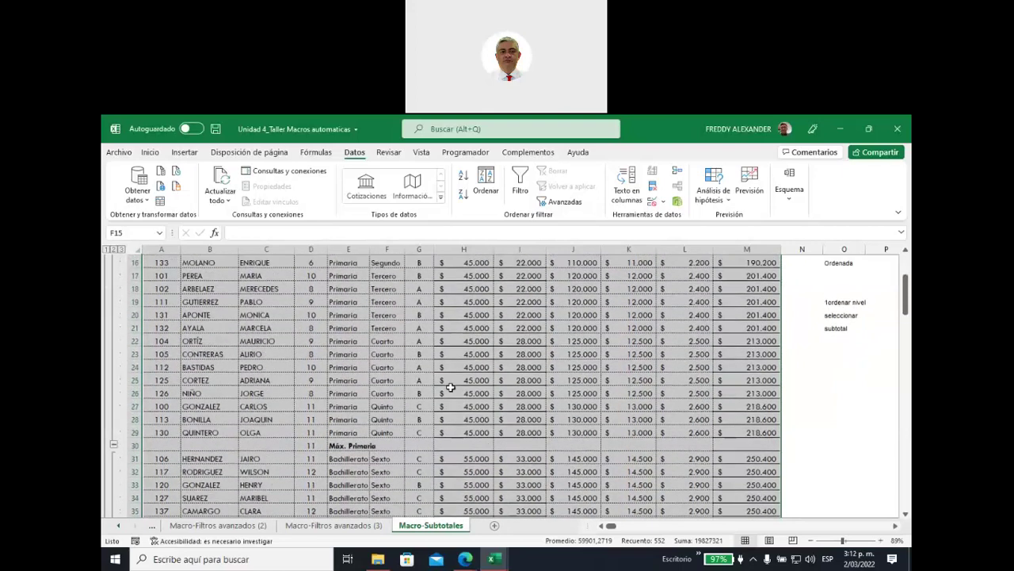
pyautogui.scroll(1, 450, 387)
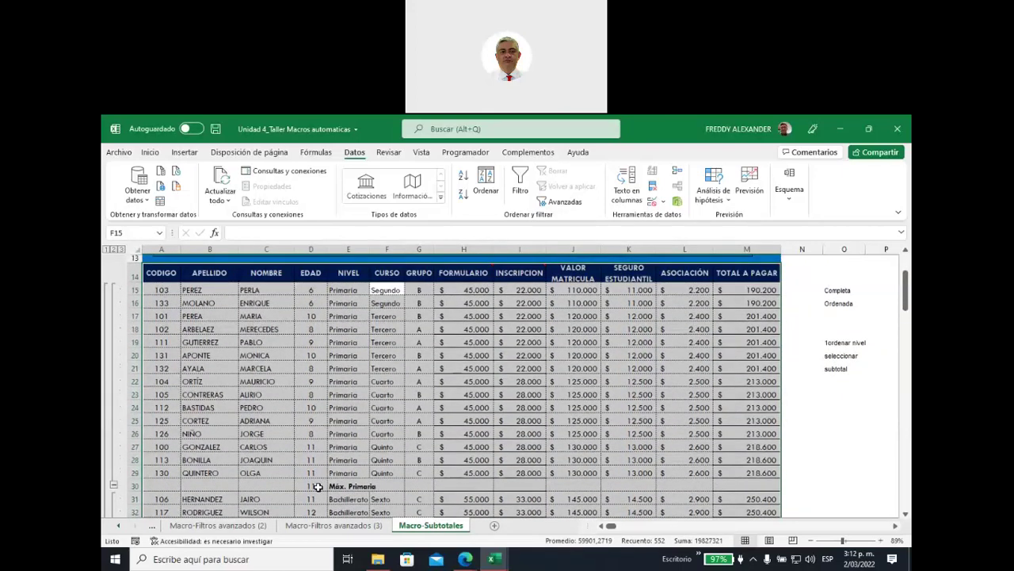
pyautogui.click(314, 486)
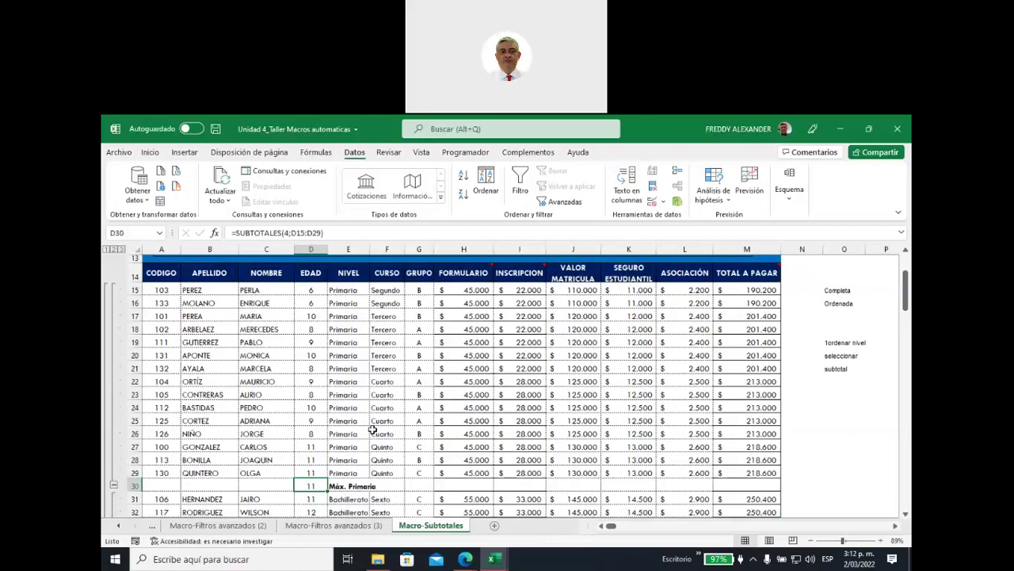
pyautogui.scroll(-2, 373, 429)
pyautogui.scroll(-1, 372, 428)
pyautogui.scroll(-3, 372, 429)
pyautogui.scroll(-1, 372, 429)
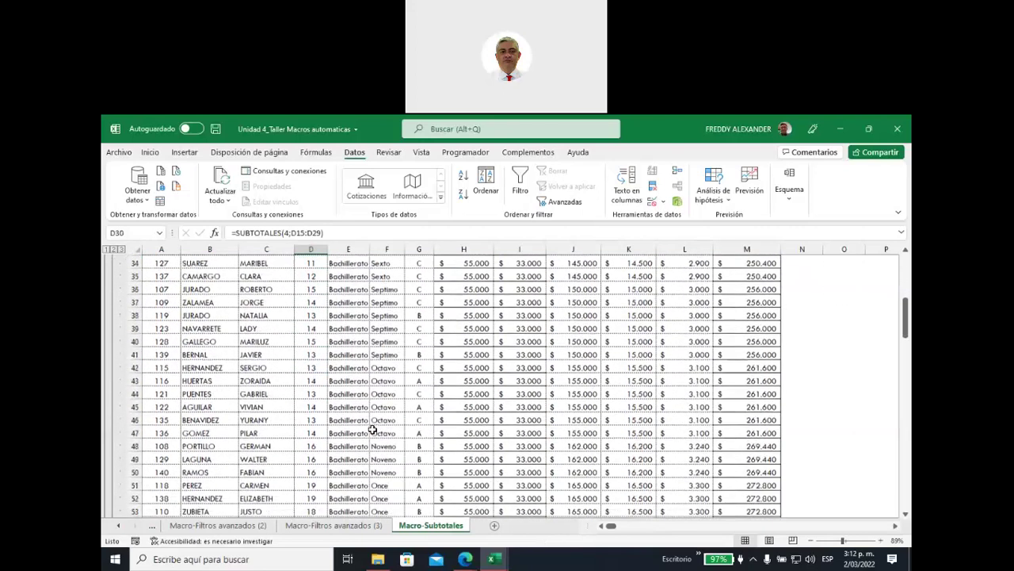
pyautogui.scroll(-3, 372, 429)
pyautogui.click(314, 446)
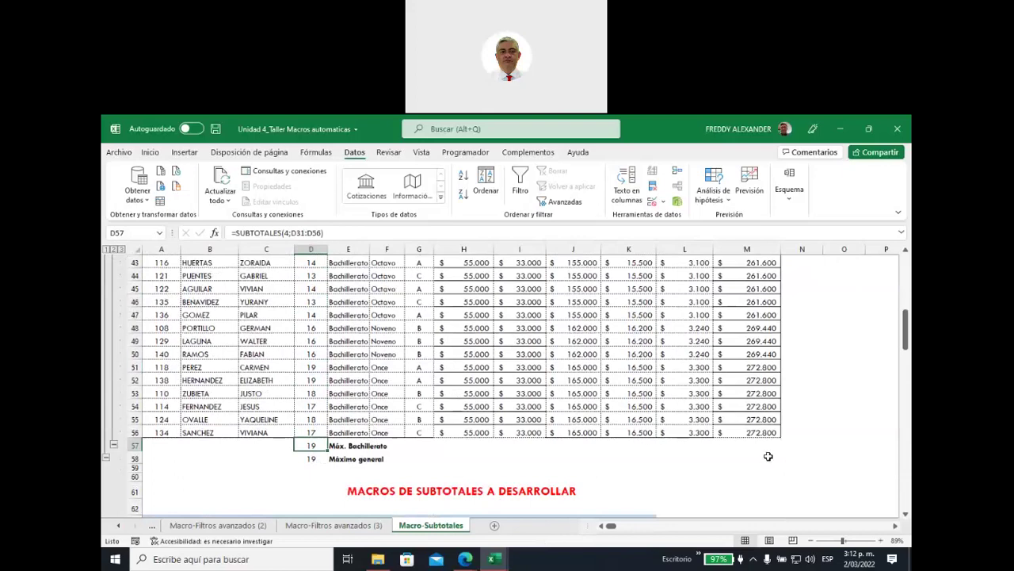
# Check the Máximo general formula, then select the whole table including subtotal rows
pyautogui.moveTo(768, 456); pyautogui.dragTo(160, 333)
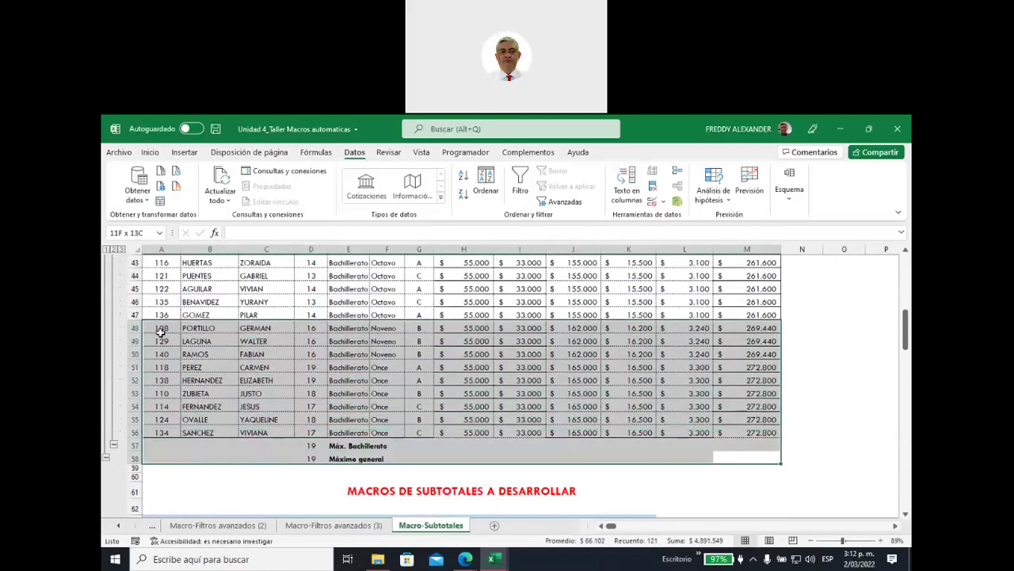
pyautogui.moveTo(160, 333); pyautogui.dragTo(161, 380)
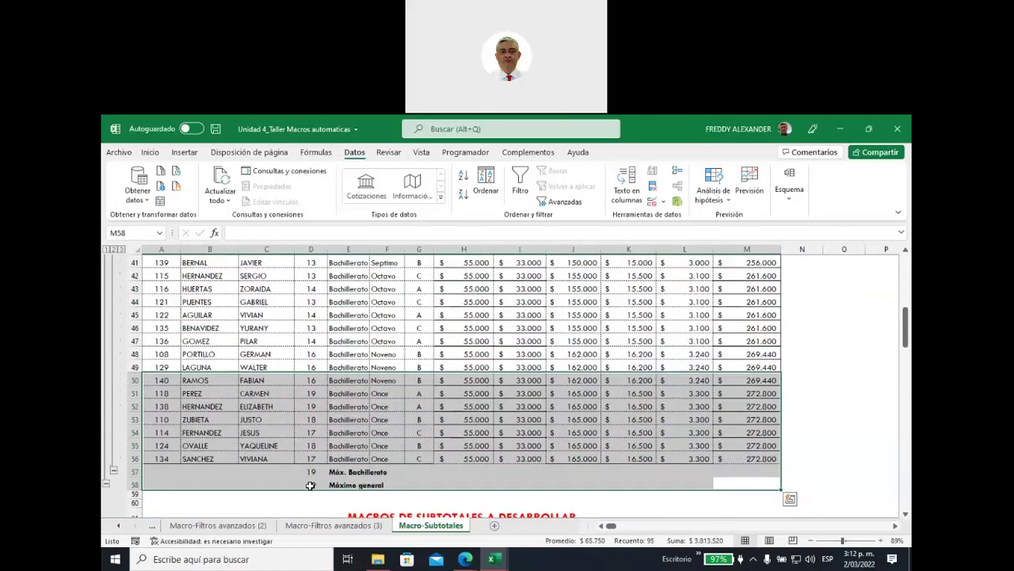
pyautogui.click(310, 485)
pyautogui.moveTo(767, 484)
pyautogui.mouseDown()
pyautogui.moveTo(165, 249)
pyautogui.moveTo(157, 361)
pyautogui.mouseUp()
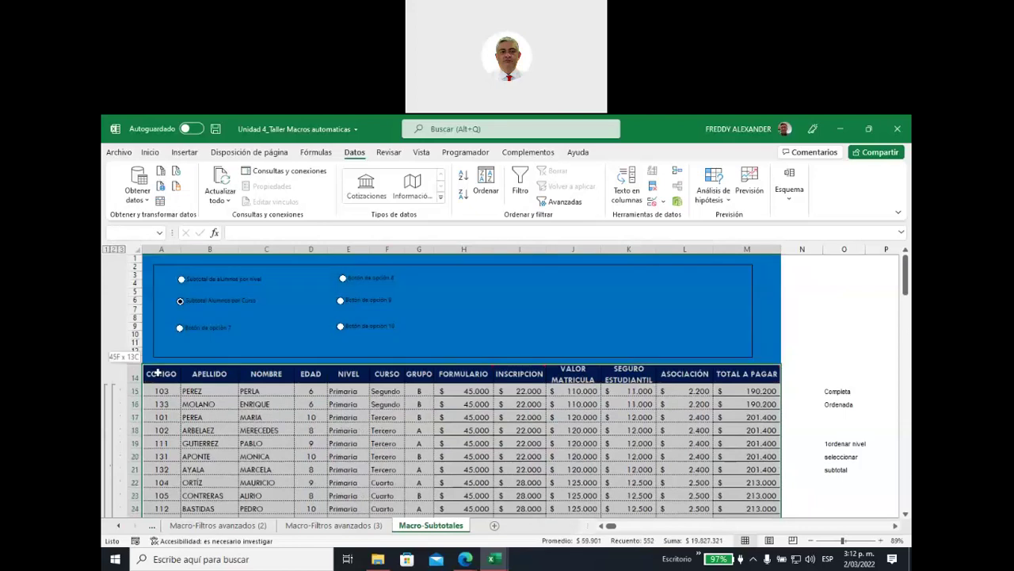
# Add Mín. subtotals on EDAD per NIVEL, keeping the existing Máx. subtotals
pyautogui.click(791, 204)
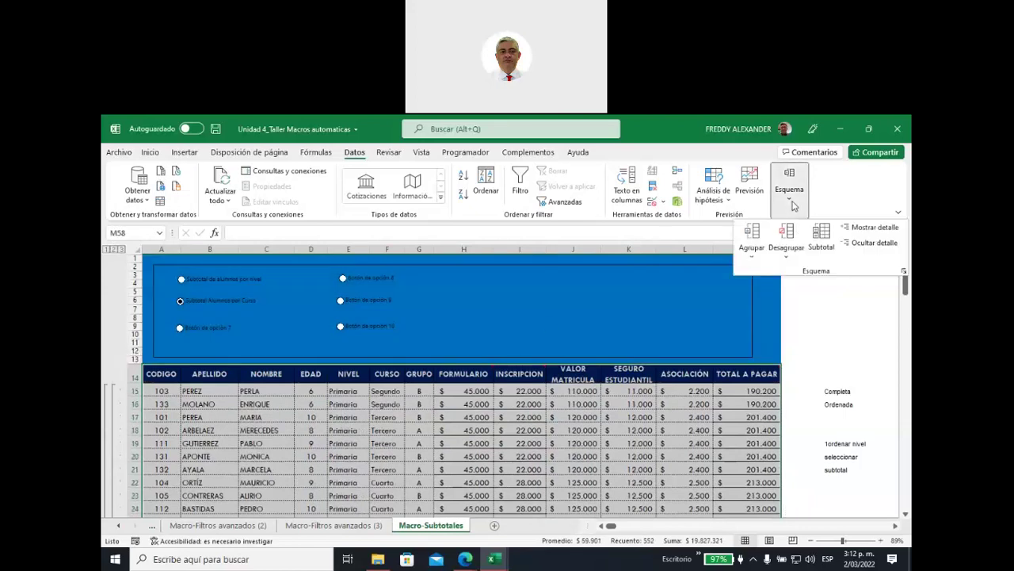
pyautogui.click(812, 242)
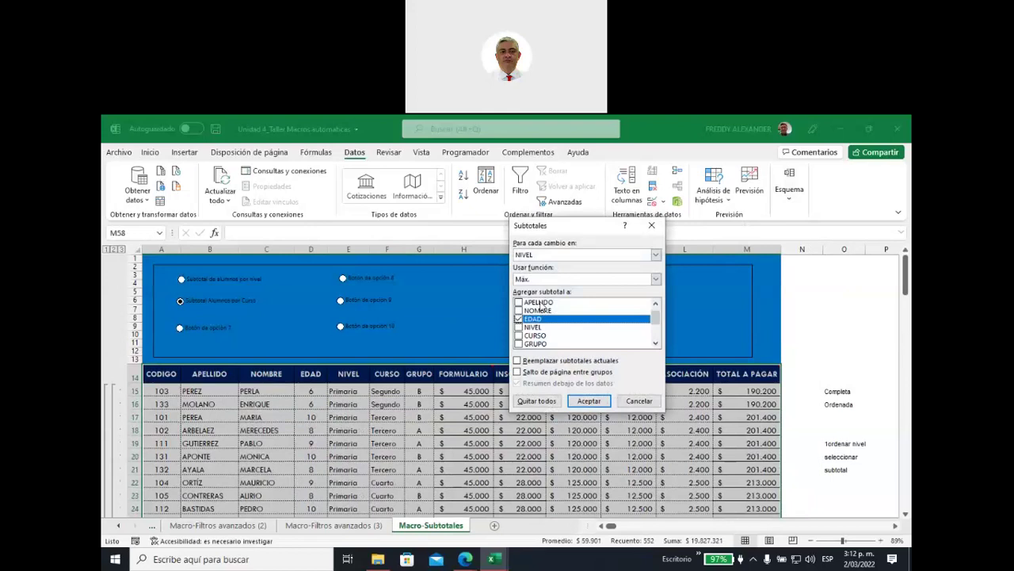
pyautogui.click(656, 279)
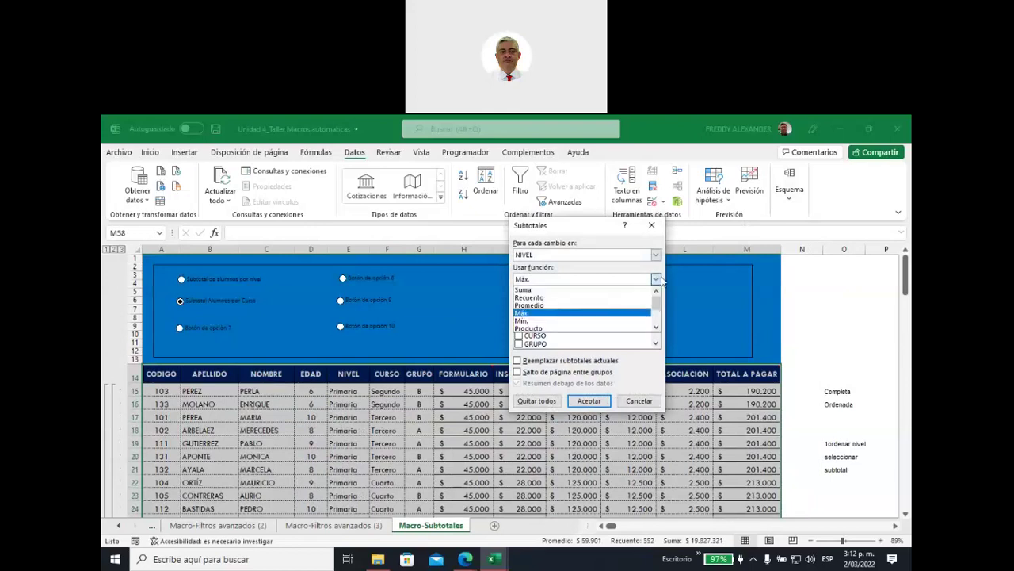
pyautogui.click(531, 320)
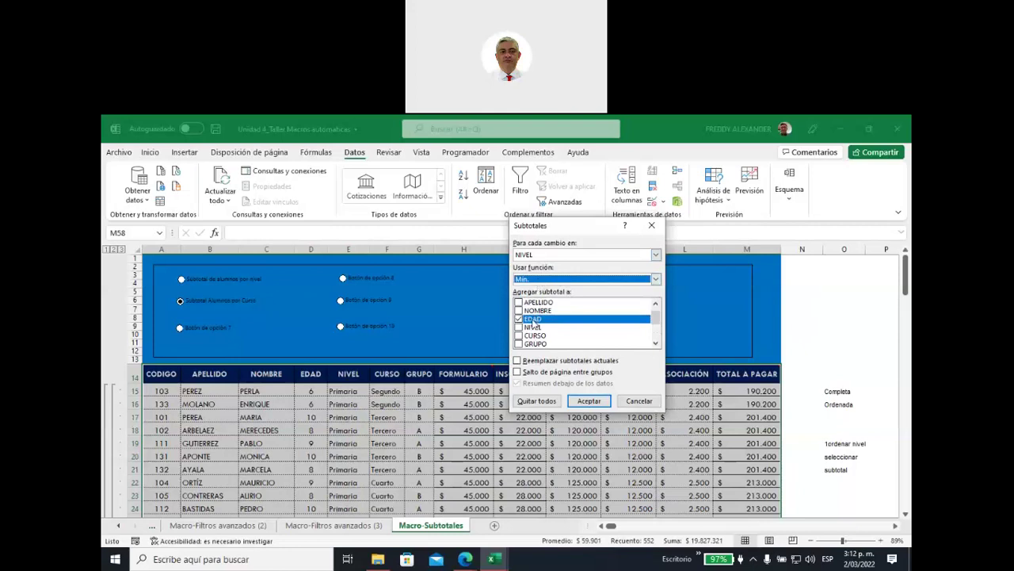
pyautogui.click(588, 401)
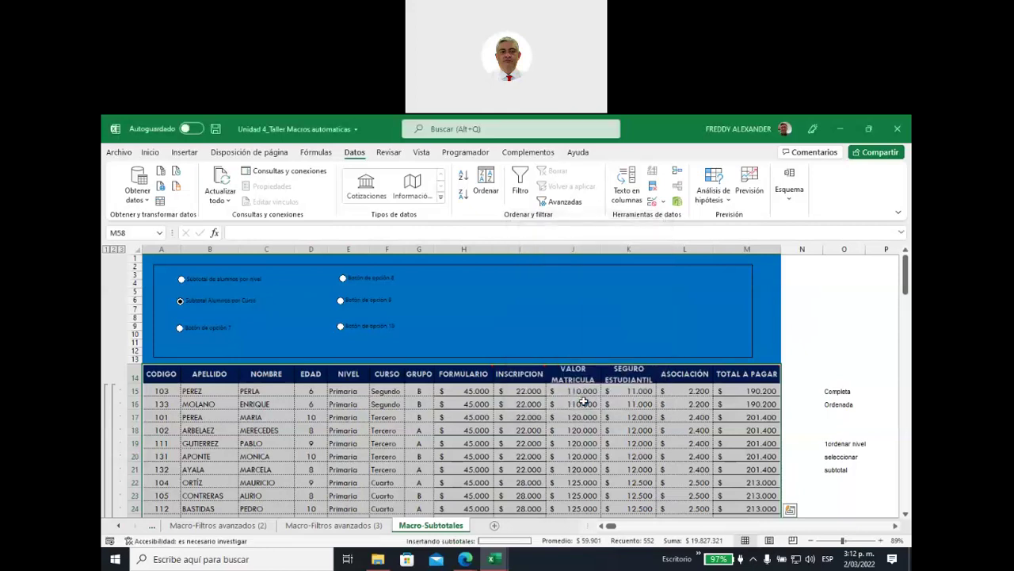
pyautogui.scroll(-2, 404, 373)
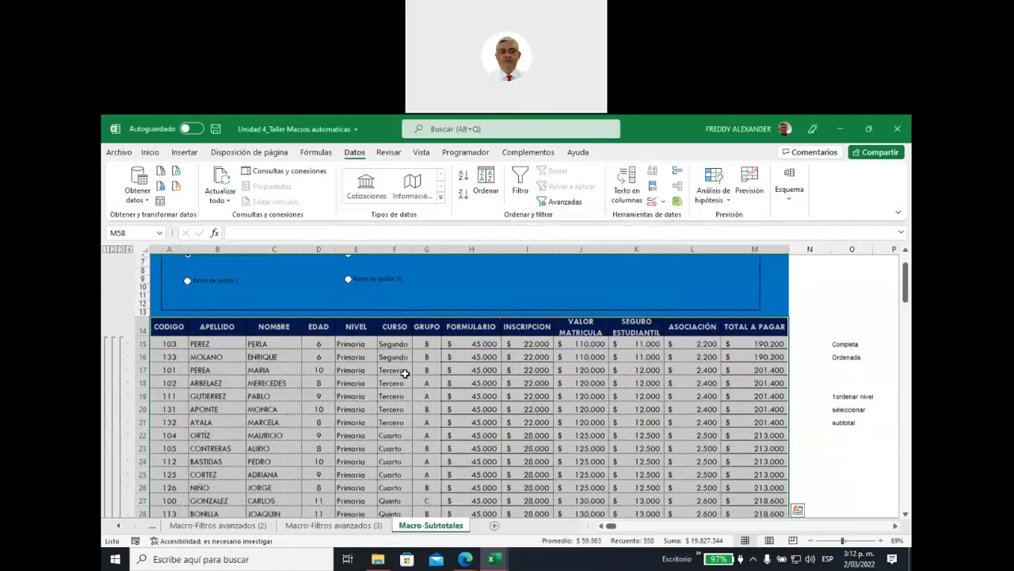
pyautogui.scroll(-3, 396, 372)
pyautogui.scroll(-2, 356, 368)
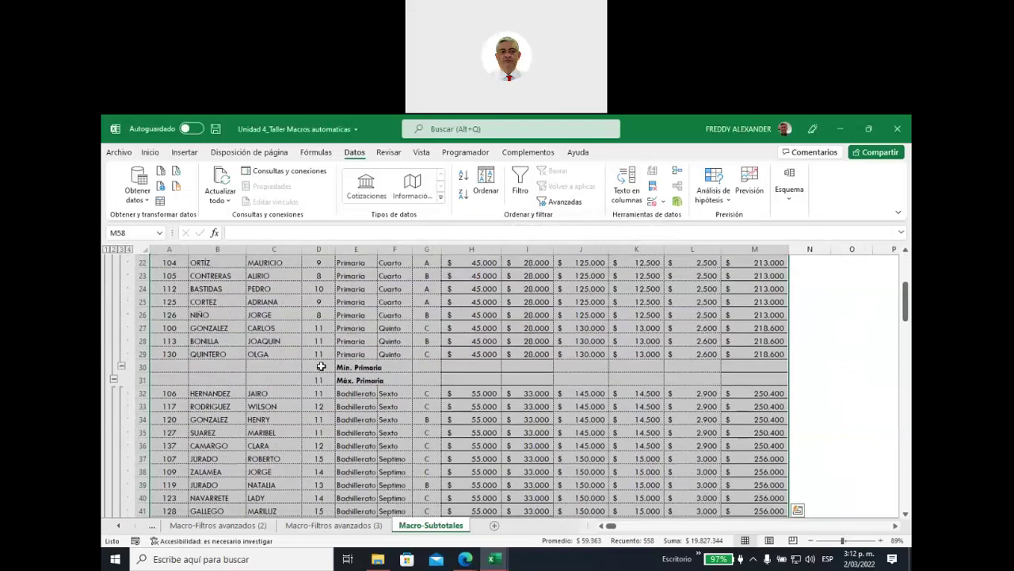
pyautogui.click(321, 366)
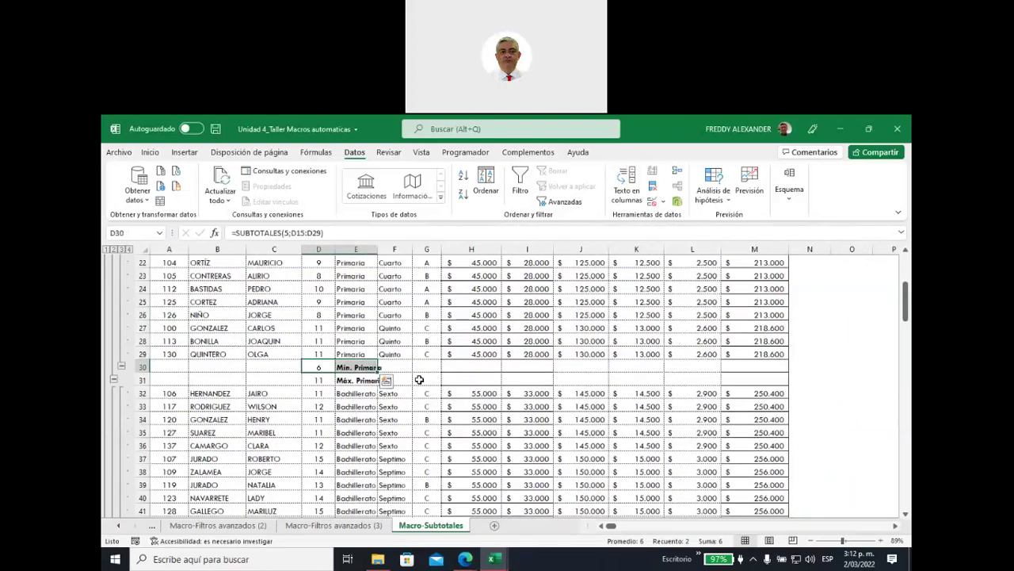
pyautogui.scroll(1, 420, 379)
pyautogui.scroll(1, 419, 380)
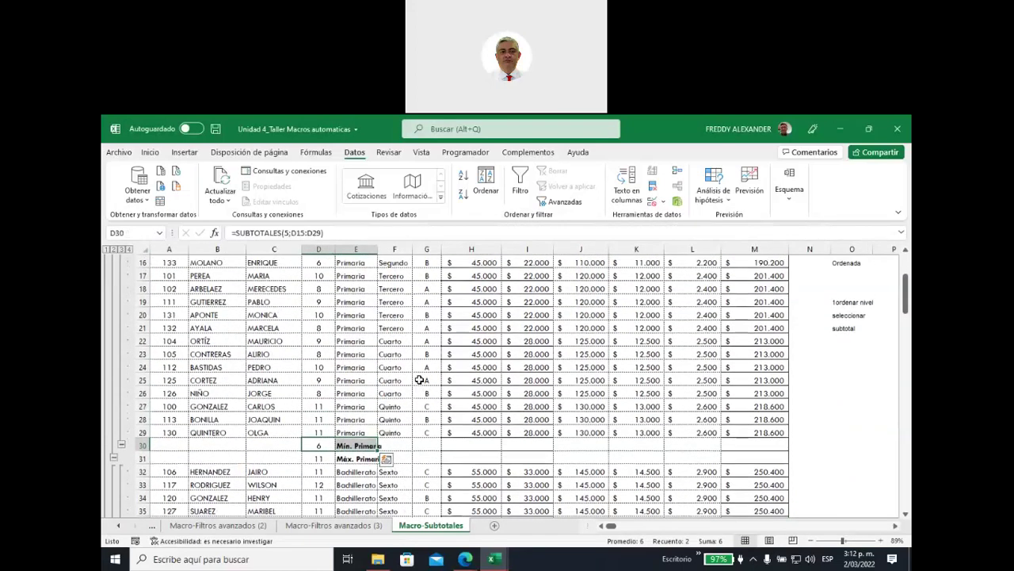
pyautogui.scroll(1, 419, 380)
pyautogui.moveTo(316, 289); pyautogui.dragTo(317, 303)
pyautogui.scroll(-1, 394, 383)
pyautogui.scroll(-3, 394, 383)
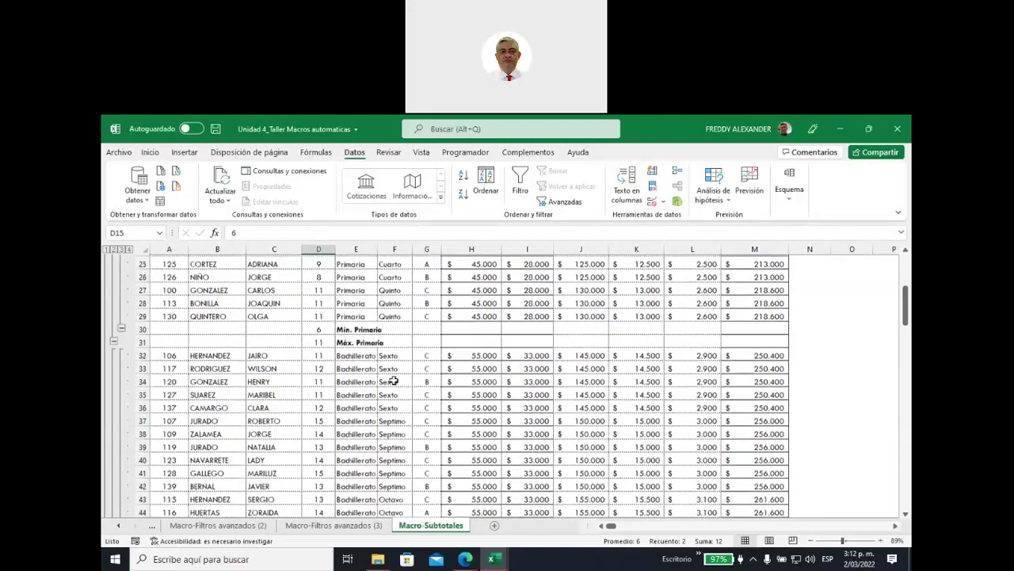
pyautogui.scroll(-1, 394, 383)
pyautogui.scroll(-3, 394, 384)
pyautogui.scroll(-1, 394, 384)
pyautogui.scroll(-2, 392, 384)
pyautogui.scroll(-1, 388, 386)
pyautogui.scroll(1, 388, 386)
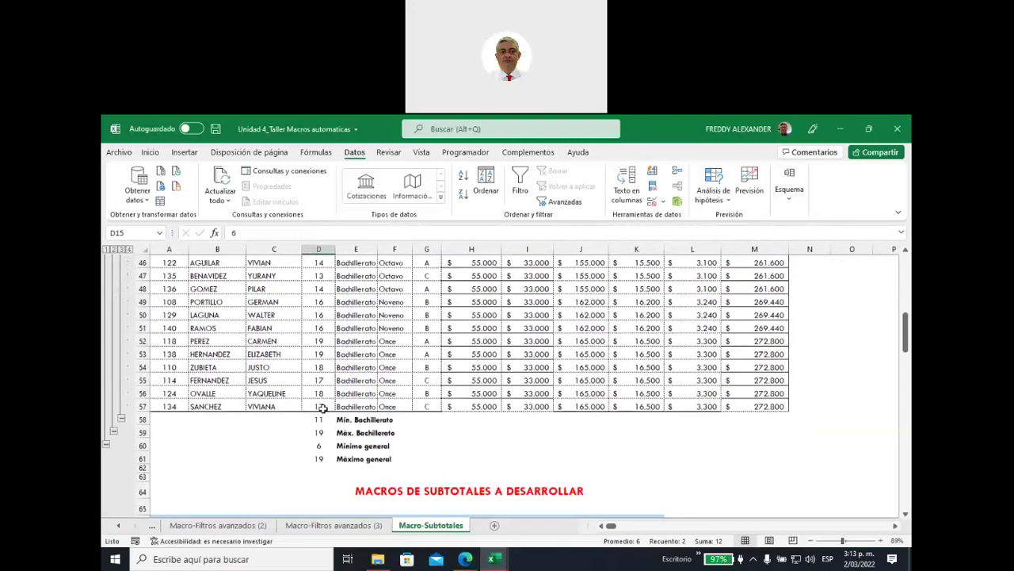
pyautogui.click(320, 419)
pyautogui.scroll(1, 376, 391)
pyautogui.scroll(2, 378, 391)
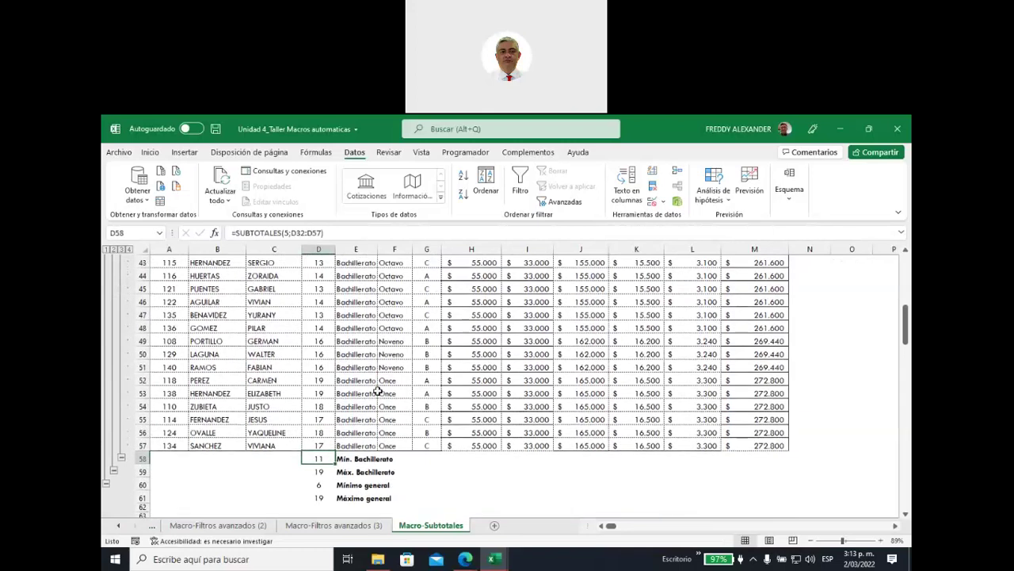
pyautogui.scroll(1, 378, 390)
pyautogui.scroll(1, 378, 391)
pyautogui.scroll(1, 378, 391)
pyautogui.scroll(1, 378, 390)
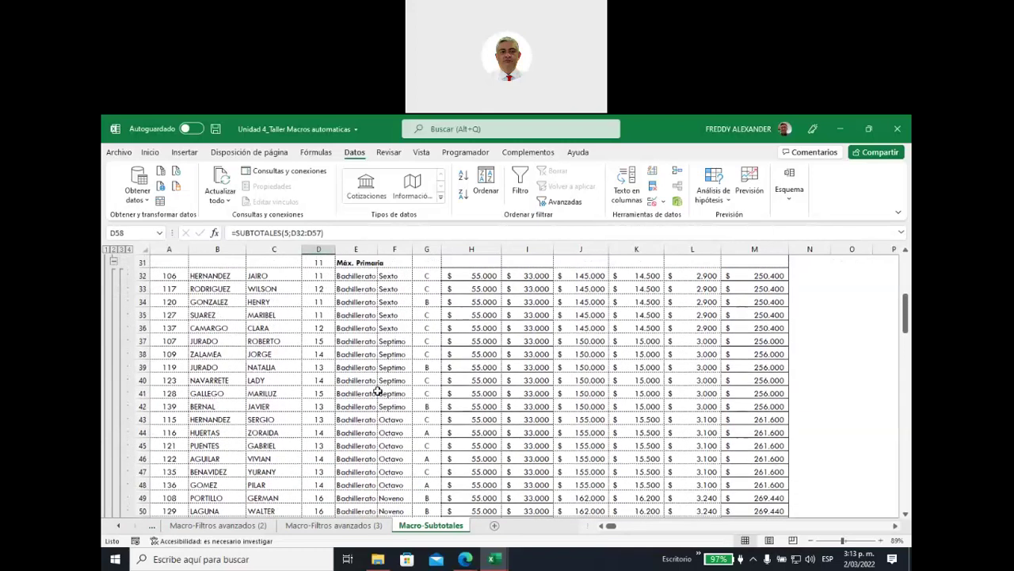
pyautogui.scroll(1, 378, 391)
pyautogui.click(321, 314)
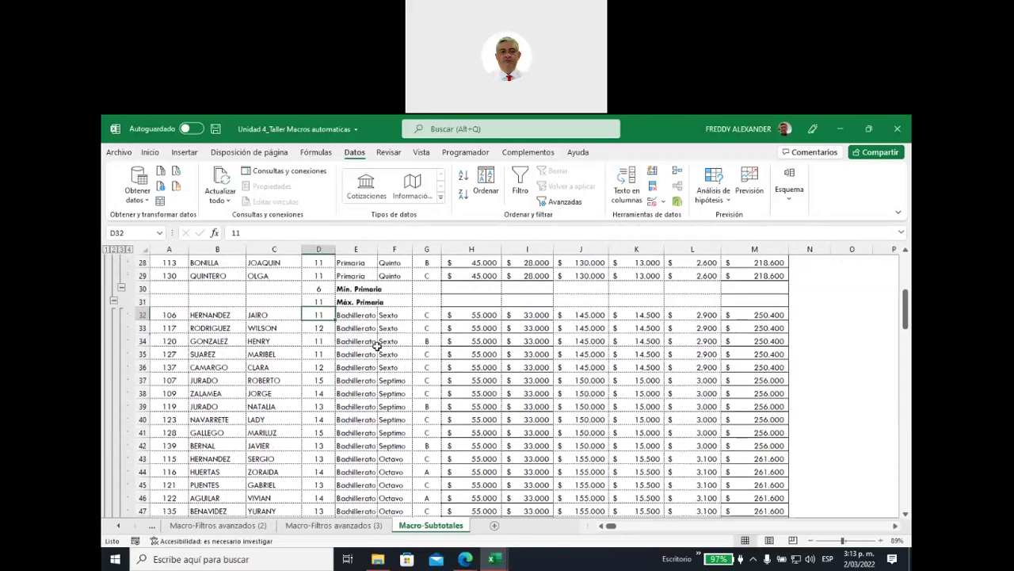
pyautogui.scroll(-2, 354, 370)
pyautogui.scroll(-2, 355, 372)
pyautogui.scroll(-1, 354, 377)
pyautogui.scroll(-1, 354, 380)
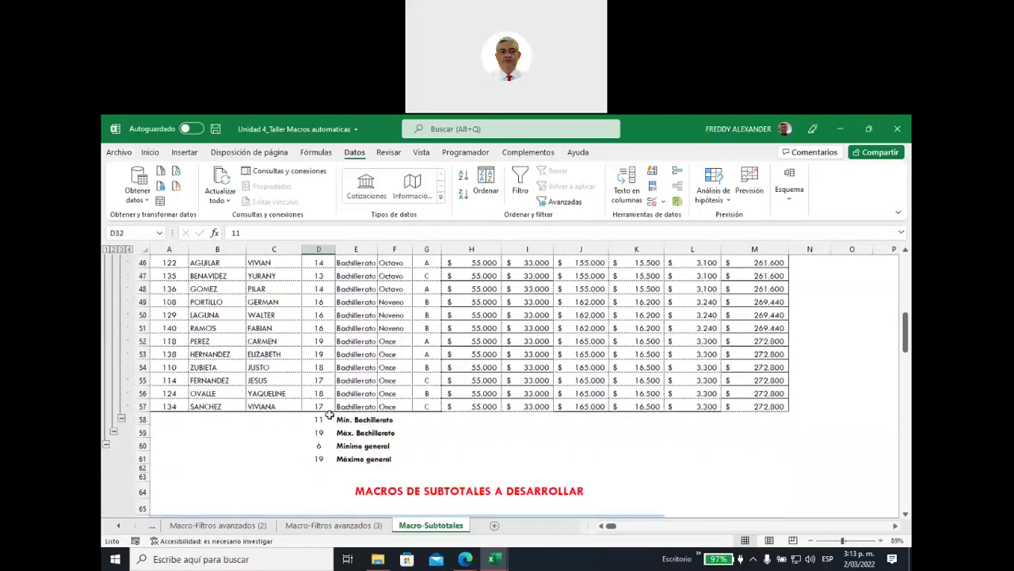
pyautogui.moveTo(320, 418); pyautogui.dragTo(387, 419)
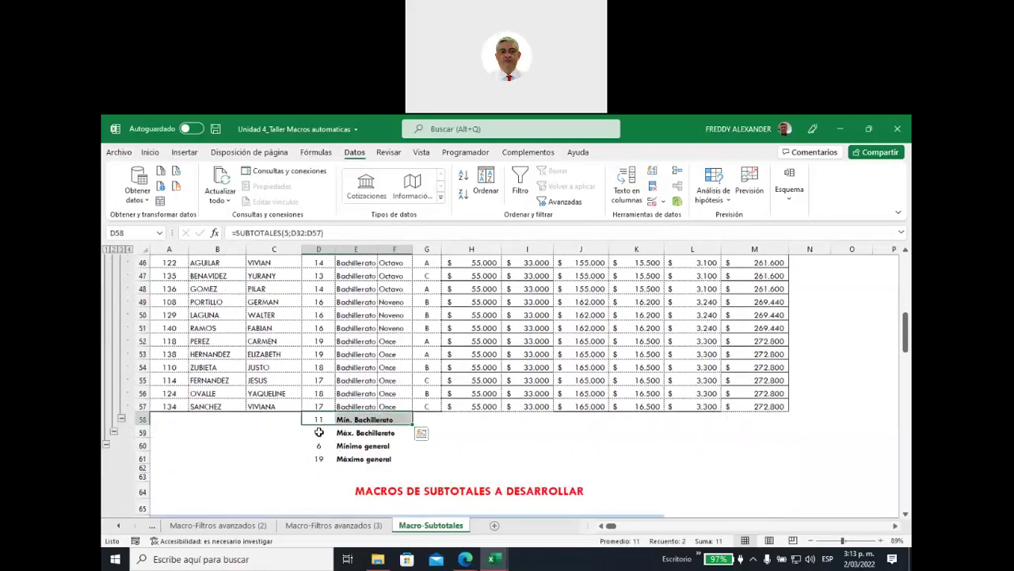
pyautogui.moveTo(320, 432); pyautogui.dragTo(380, 432)
pyautogui.moveTo(317, 446); pyautogui.dragTo(385, 449)
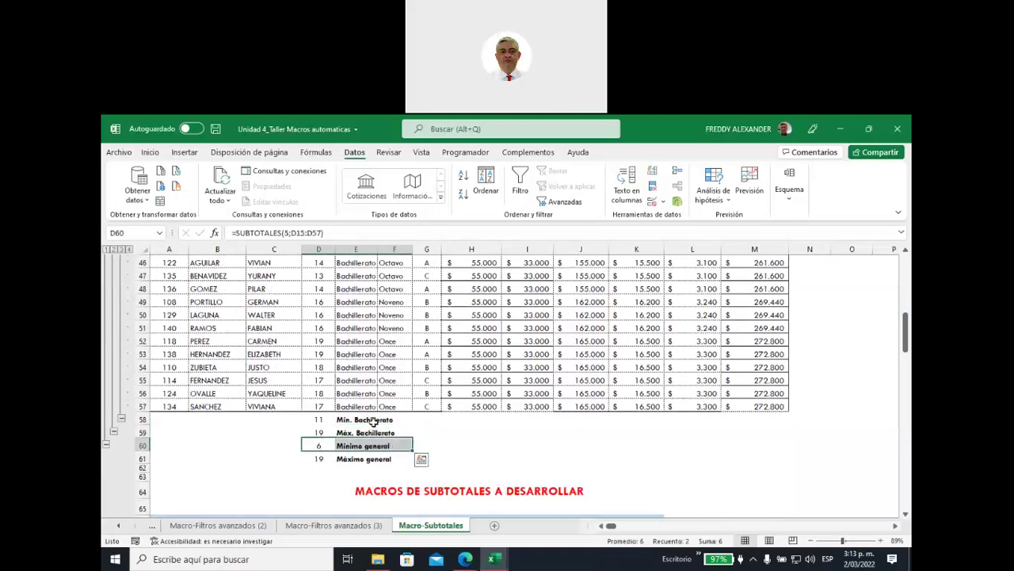
pyautogui.moveTo(321, 458); pyautogui.dragTo(385, 459)
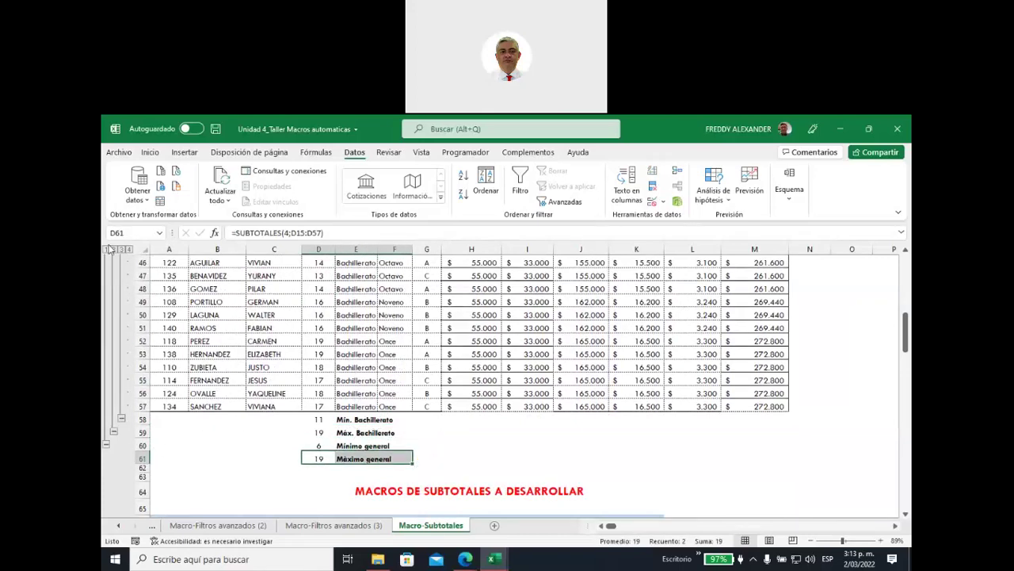
pyautogui.click(114, 249)
# Collapse the outline to show only the per-NIVEL Mín. and Máx. age rows
pyautogui.scroll(1, 228, 325)
pyautogui.scroll(3, 171, 301)
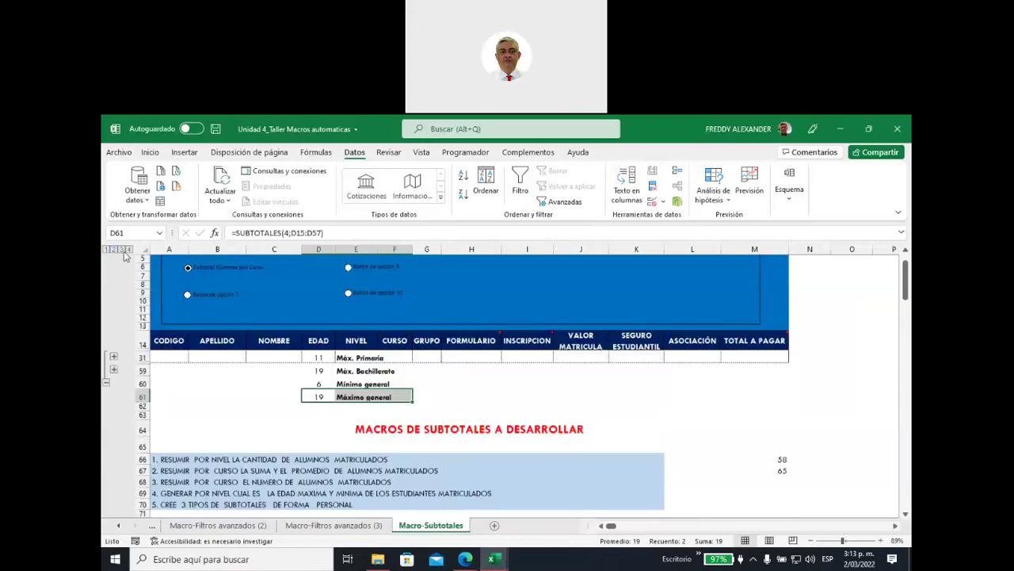
pyautogui.click(120, 249)
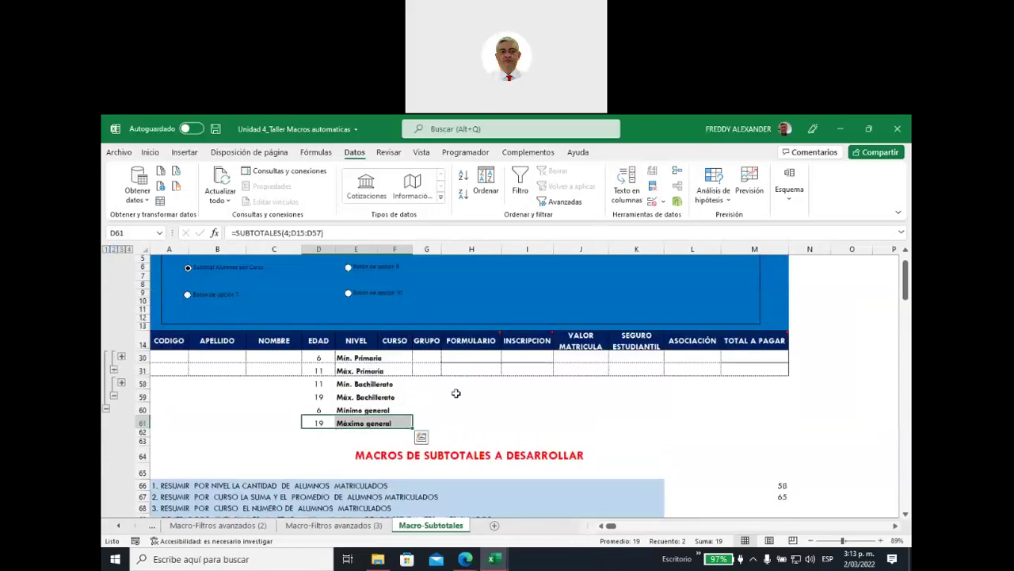
# Select the Mín./Máx. Primaria, Bachillerato and general subtotal rows to review them
pyautogui.click(474, 407)
pyautogui.moveTo(317, 357)
pyautogui.mouseDown()
pyautogui.moveTo(372, 358)
pyautogui.moveTo(371, 371)
pyautogui.mouseUp()
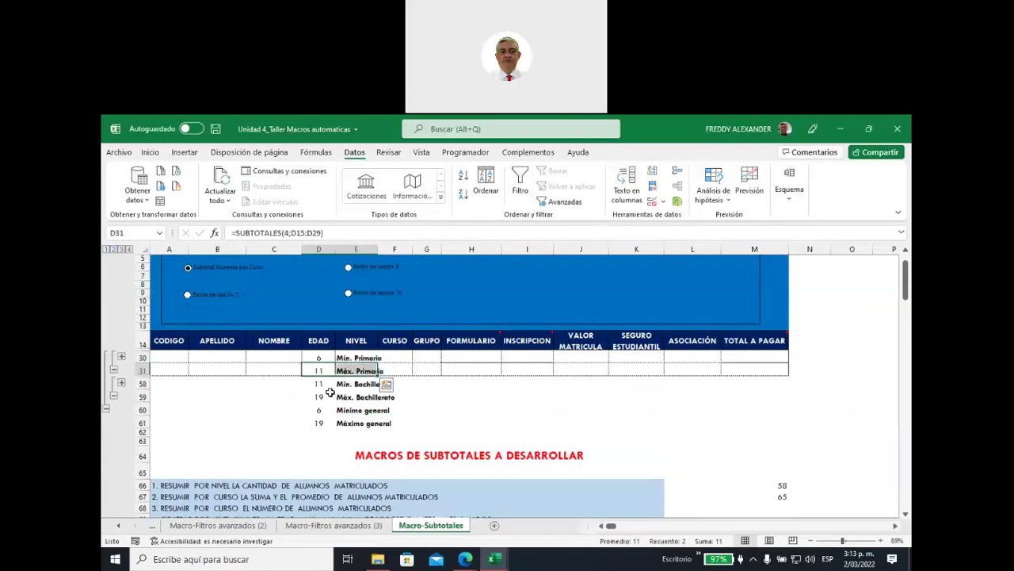
pyautogui.moveTo(313, 385); pyautogui.dragTo(372, 384)
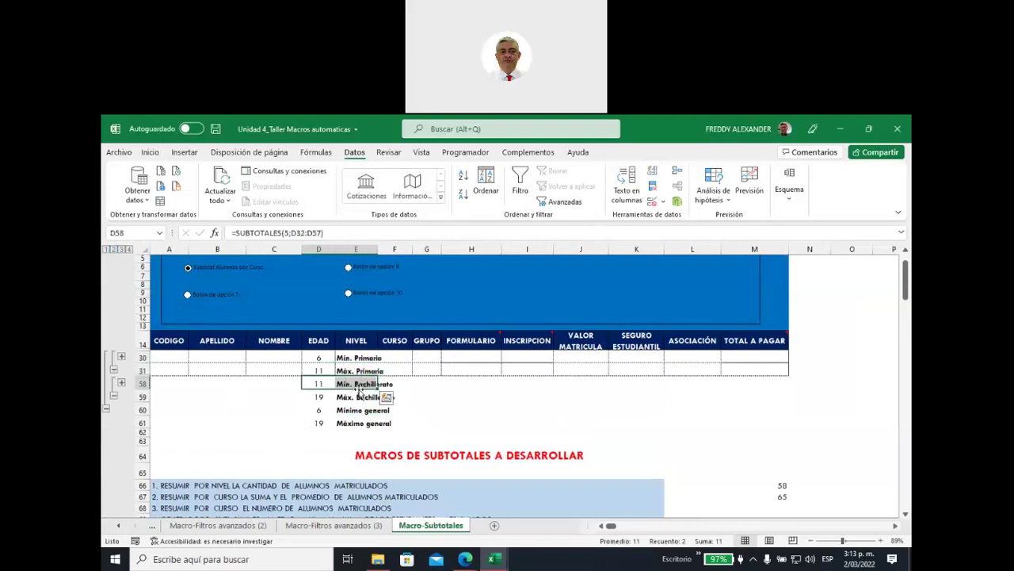
pyautogui.moveTo(313, 396); pyautogui.dragTo(372, 397)
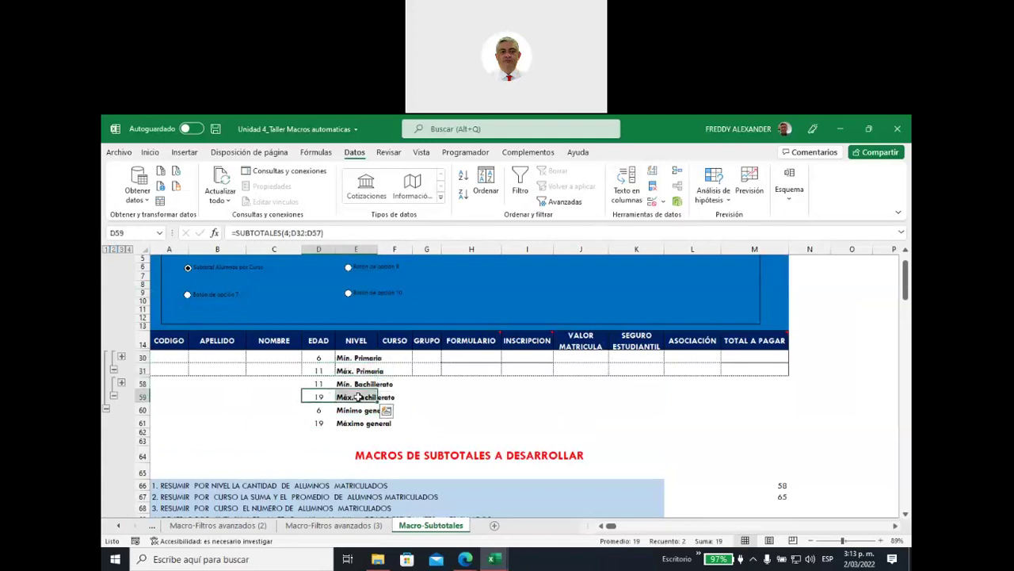
pyautogui.moveTo(316, 412); pyautogui.dragTo(372, 424)
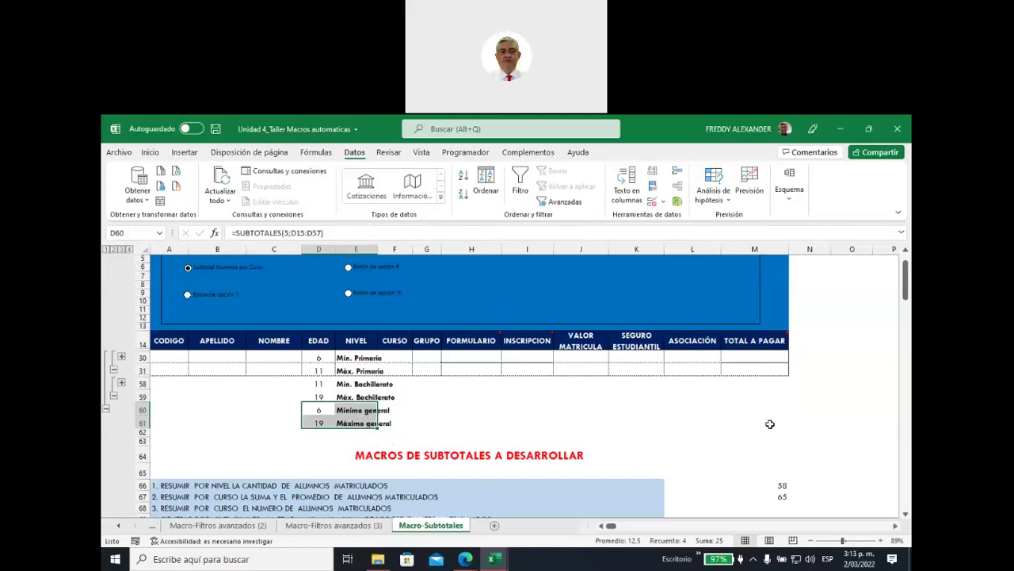
# Select the subtotalled student table and choose Remove All in the Subtotal dialog
pyautogui.moveTo(765, 423)
pyautogui.mouseDown()
pyautogui.moveTo(310, 416)
pyautogui.moveTo(159, 340)
pyautogui.mouseUp()
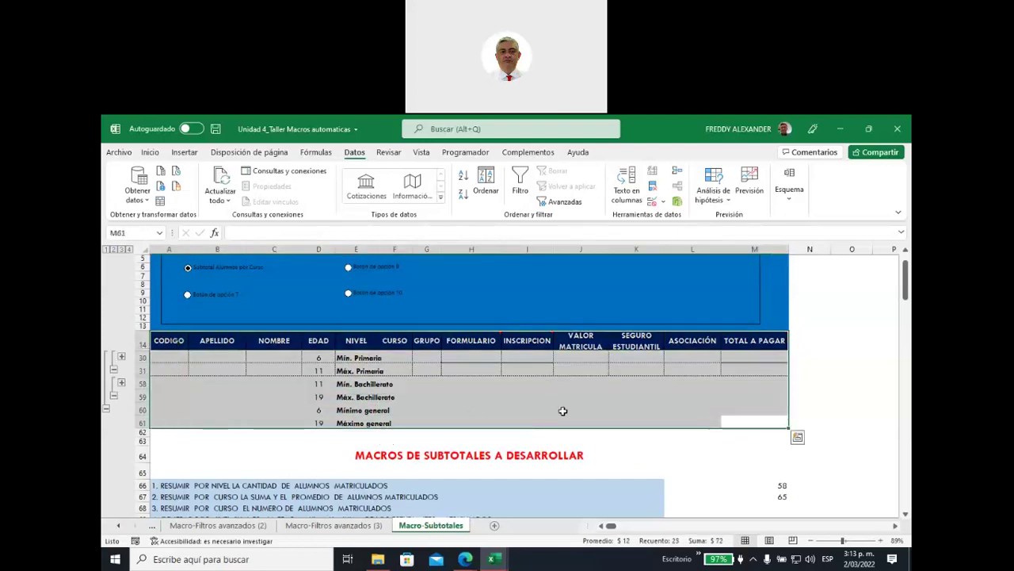
pyautogui.click(789, 186)
pyautogui.click(821, 238)
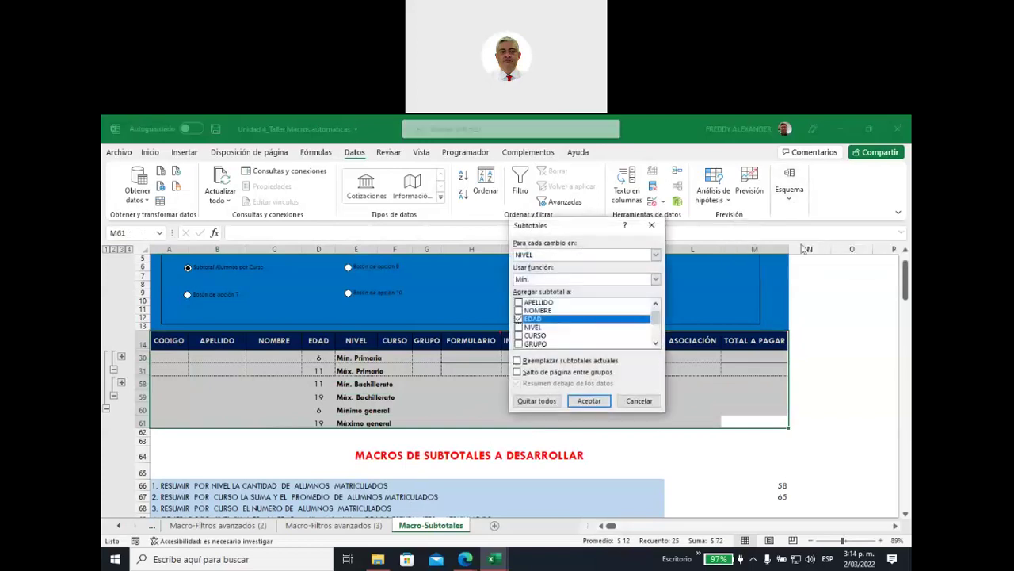
pyautogui.click(537, 401)
# Check the restored rows, select cell F17, and show the Developer tab
pyautogui.scroll(-3, 467, 420)
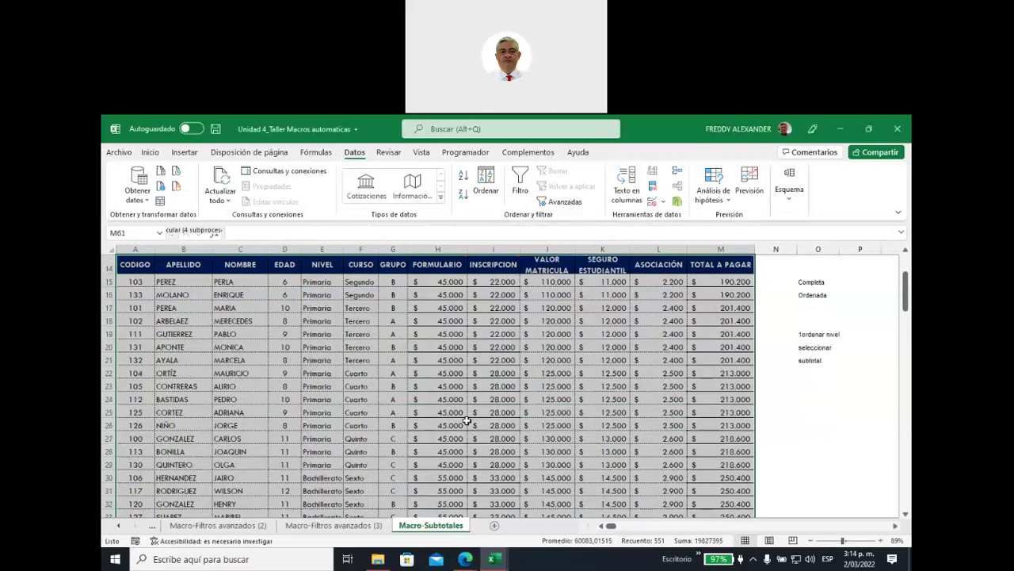
pyautogui.scroll(-6, 467, 420)
pyautogui.scroll(-5, 729, 428)
pyautogui.scroll(1, 729, 412)
pyautogui.moveTo(733, 406); pyautogui.dragTo(141, 405)
pyautogui.scroll(6, 411, 372)
pyautogui.click(360, 432)
pyautogui.scroll(4, 470, 355)
pyautogui.scroll(2, 463, 365)
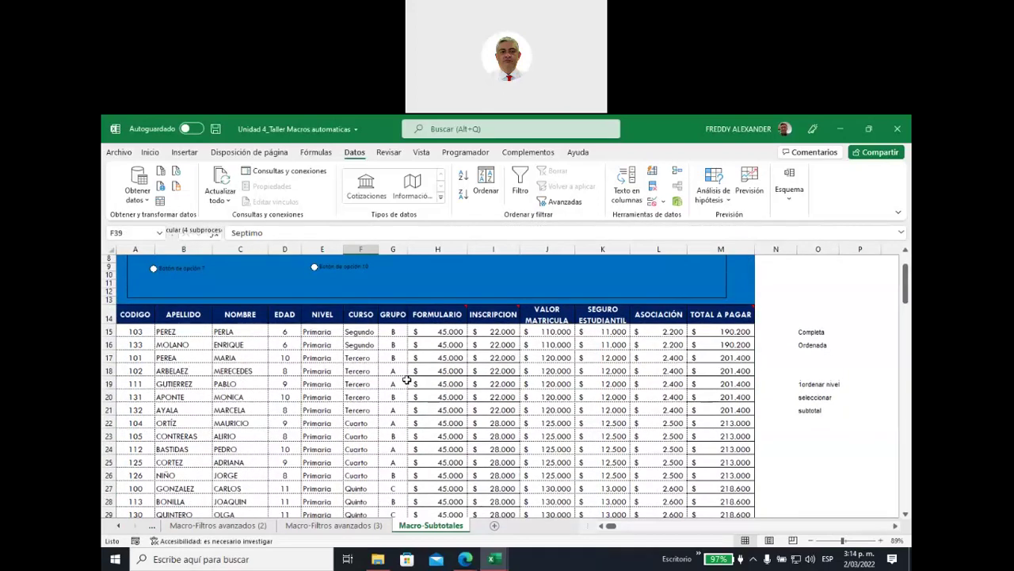
pyautogui.click(367, 358)
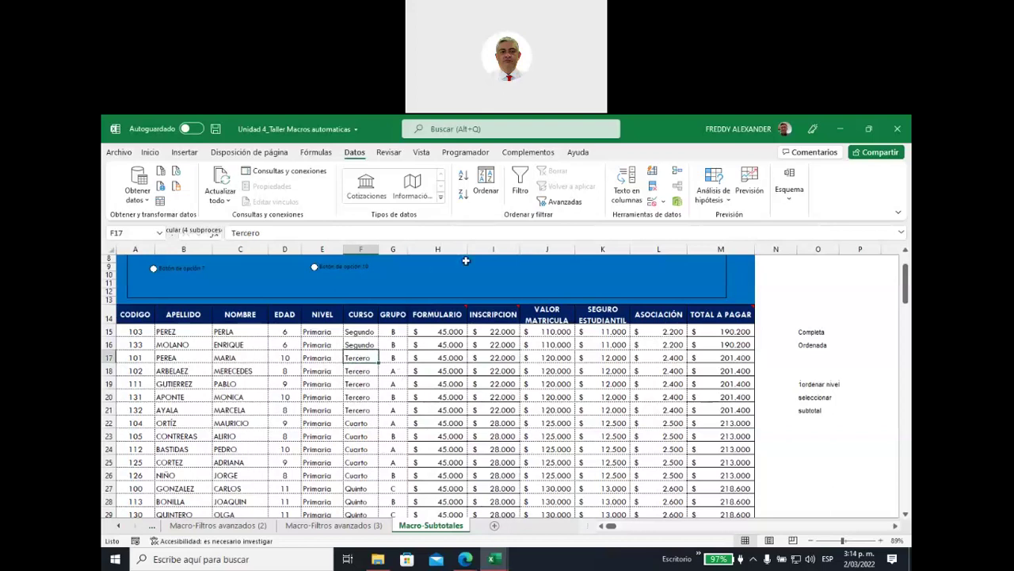
pyautogui.click(458, 153)
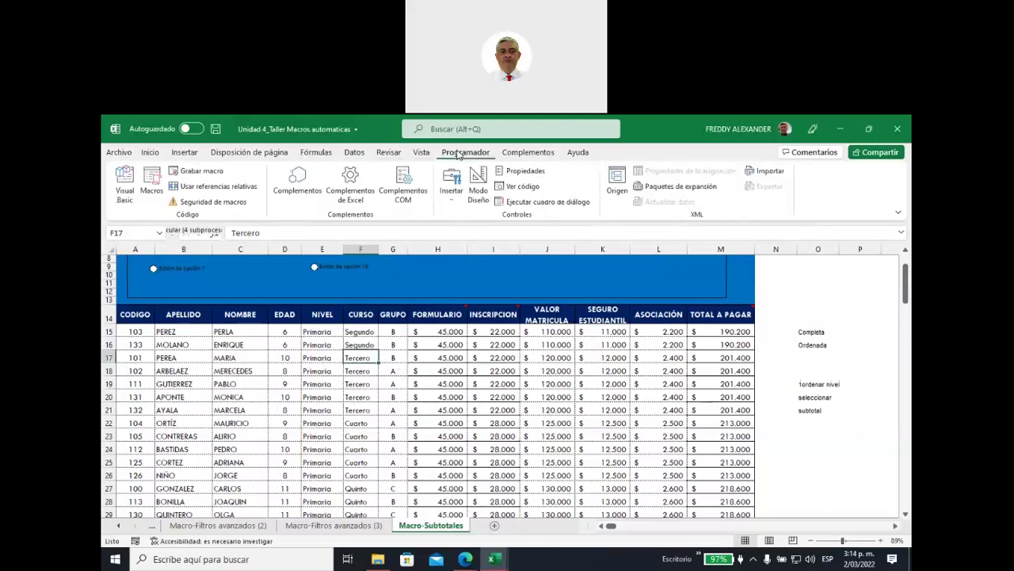
# Record macro NivelMaxMinEdad, described as showing maximum and minimum ages per level
pyautogui.click(210, 173)
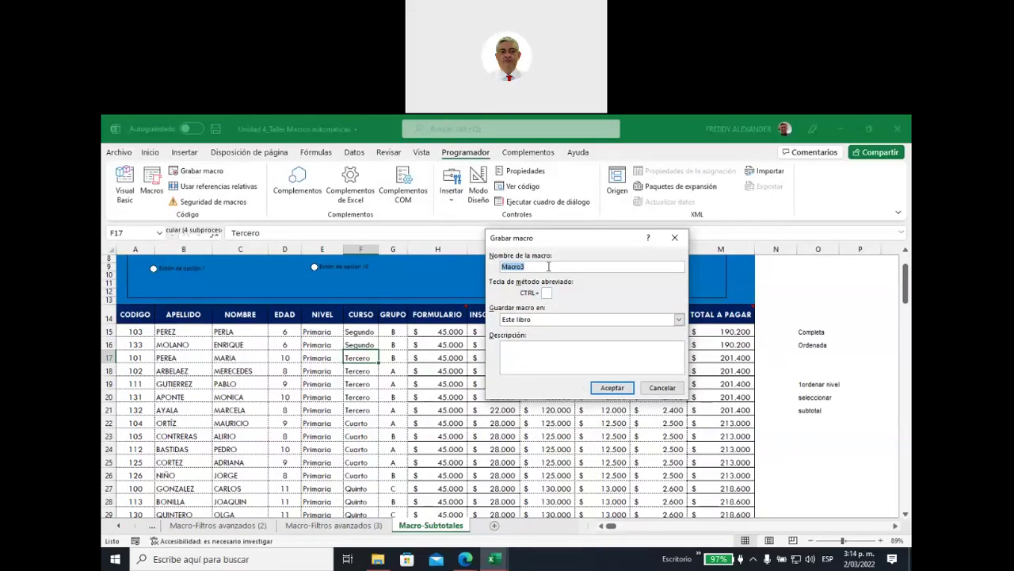
pyautogui.write('nivel')
pyautogui.write('ma')
pyautogui.press('BackSpace')
pyautogui.press('BackSpace')
pyautogui.press('BackSpace')
pyautogui.press('BackSpace')
pyautogui.press('BackSpace')
pyautogui.write('velMaxMinEdad')
pyautogui.click(539, 344)
pyautogui.write('uestra los')
pyautogui.press('BackSpace')
pyautogui.press('BackSpace')
pyautogui.press('BackSpace')
pyautogui.write('as edades maximas y minimas por nivel')
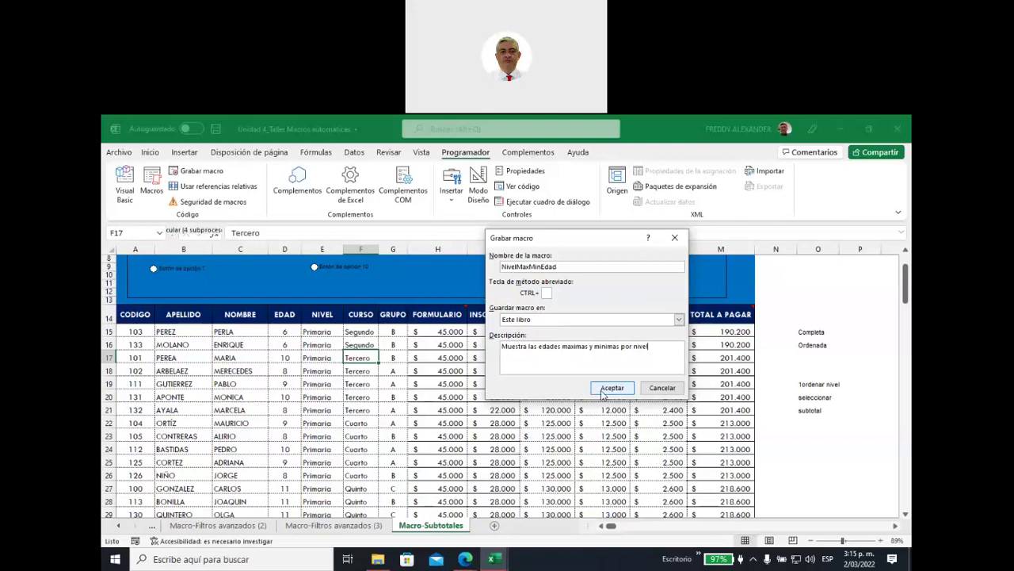
pyautogui.click(610, 387)
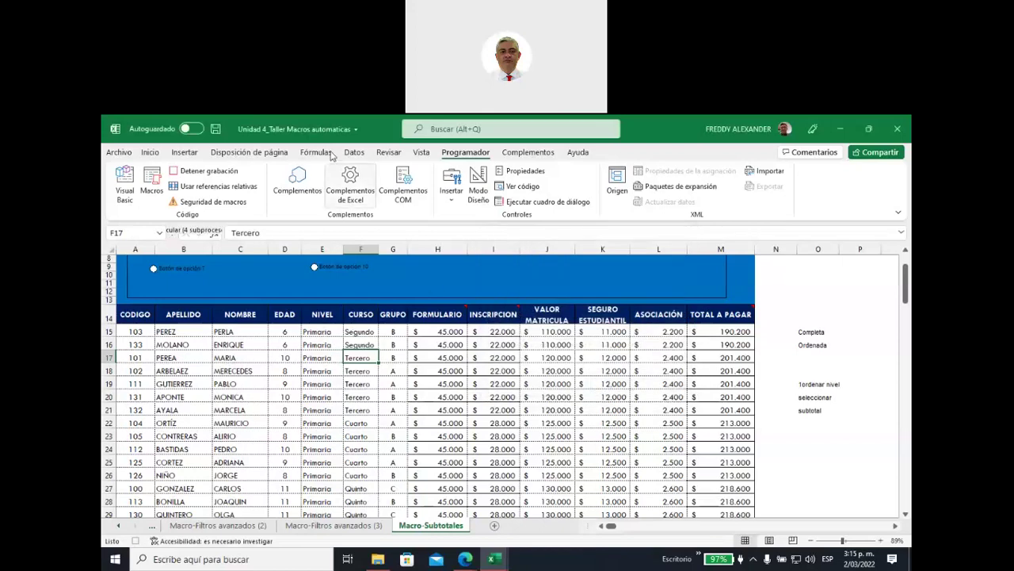
pyautogui.click(353, 152)
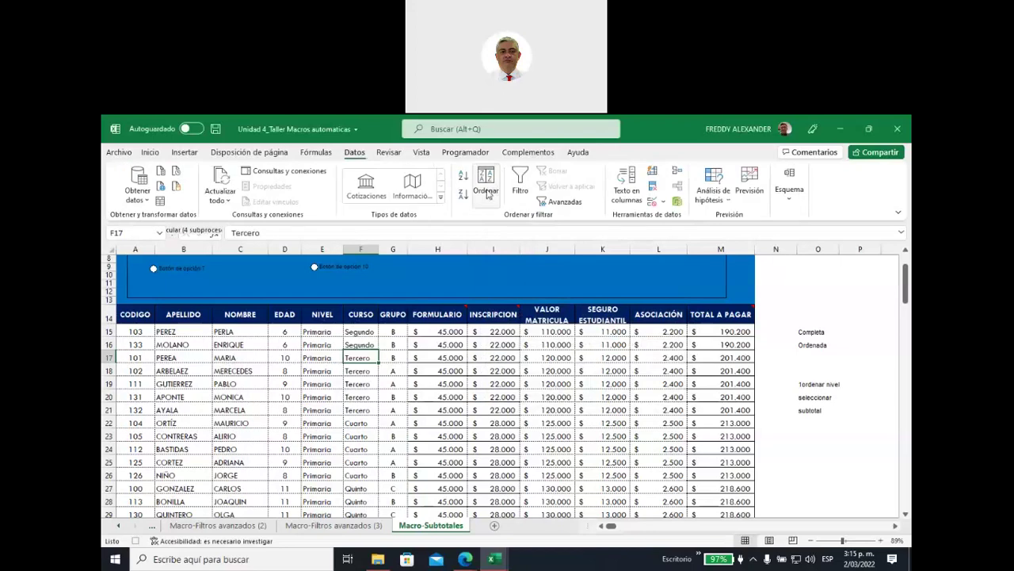
# Sort the table by NIVEL (Primaria, then Bachillerato) and select the whole table
pyautogui.click(486, 190)
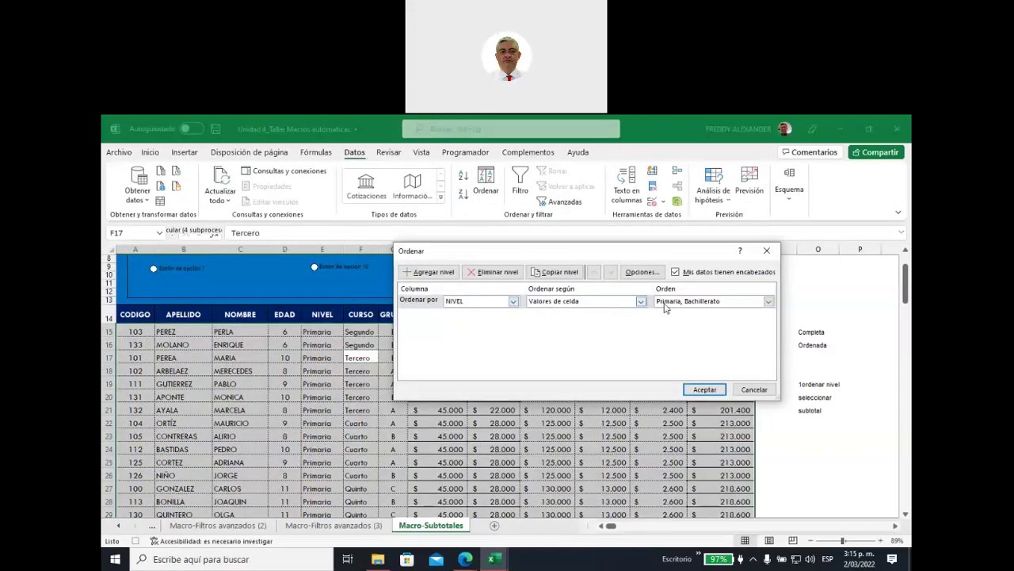
pyautogui.click(513, 302)
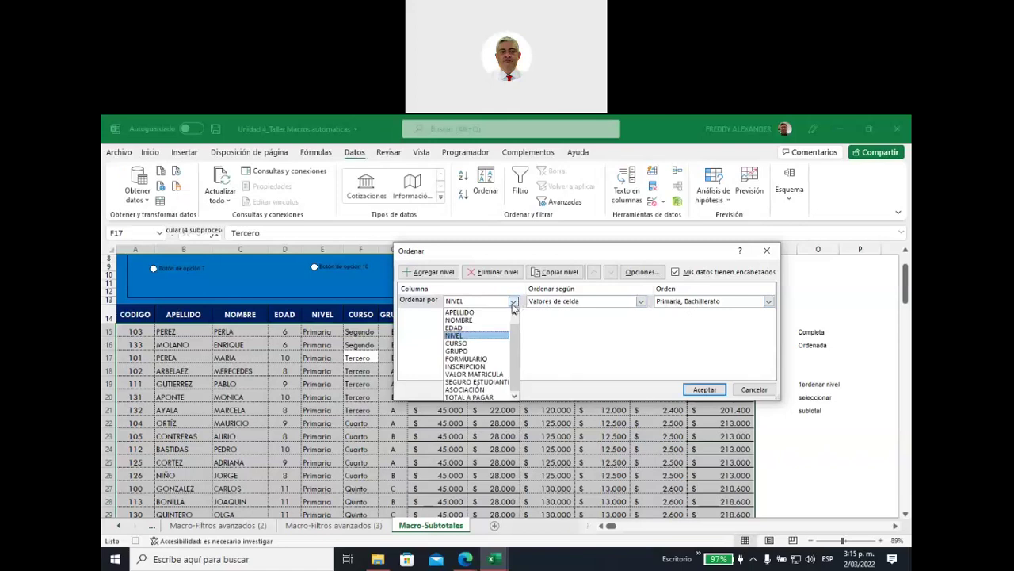
pyautogui.click(482, 336)
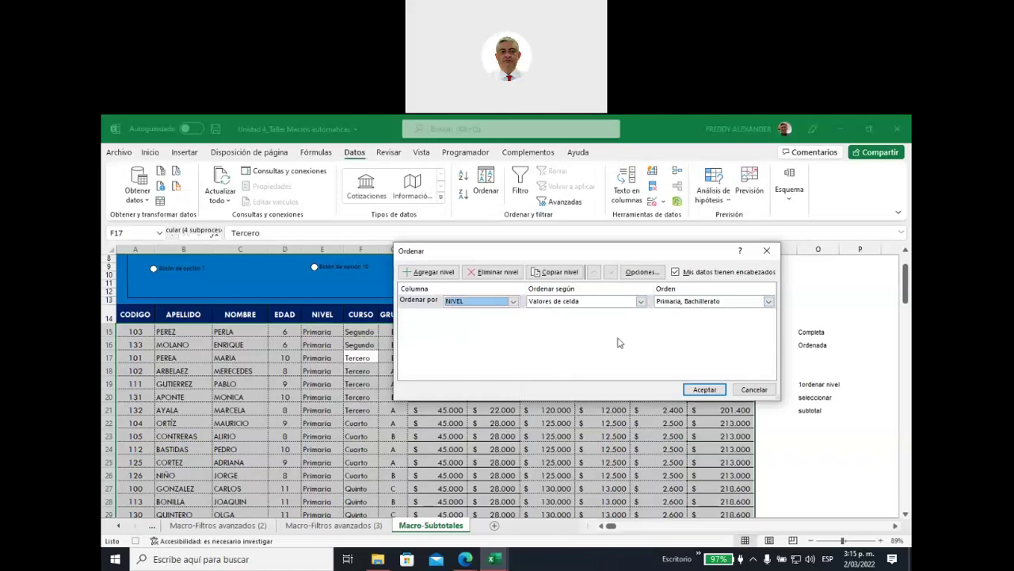
pyautogui.click(705, 389)
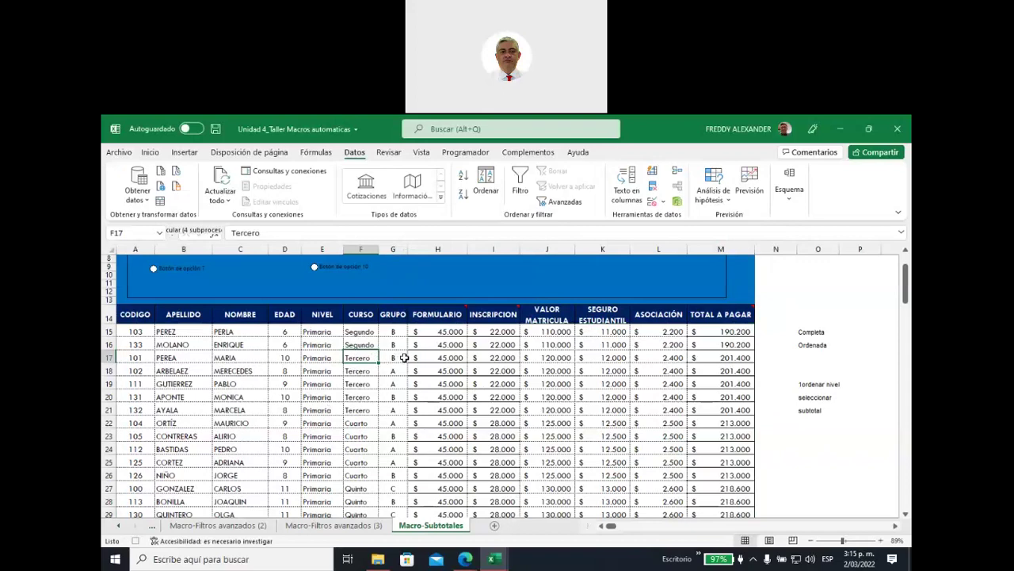
pyautogui.hotkey('ctrl', 'a')
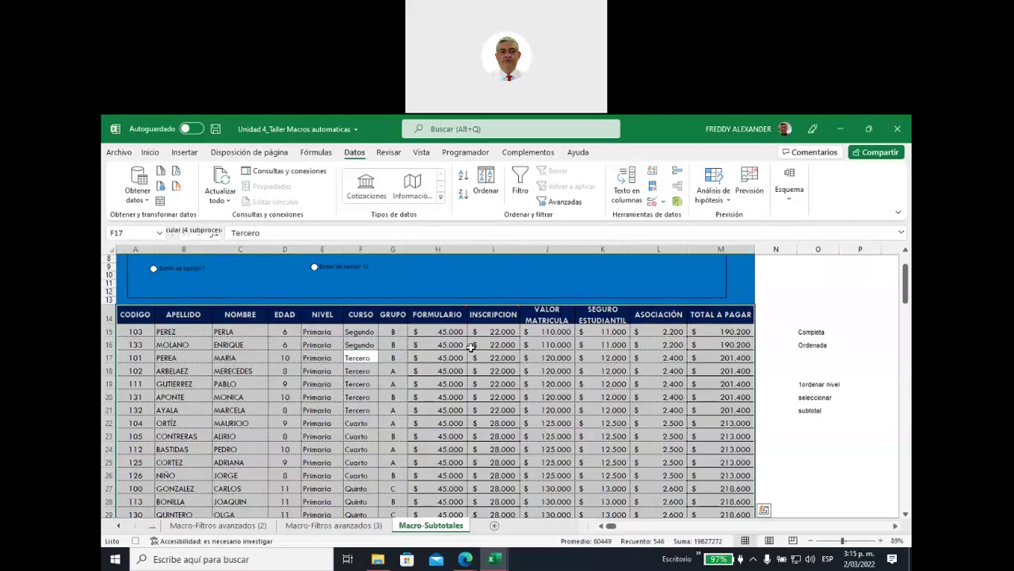
# Add Min of EDAD subtotals at each change in NIVEL and review them
pyautogui.click(788, 194)
pyautogui.click(820, 240)
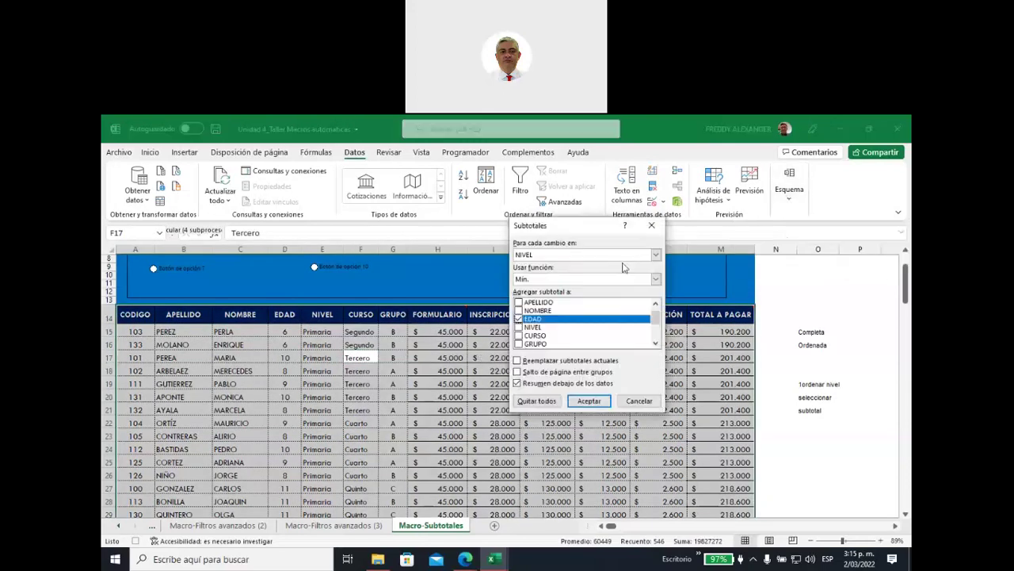
pyautogui.moveTo(578, 230); pyautogui.dragTo(454, 282)
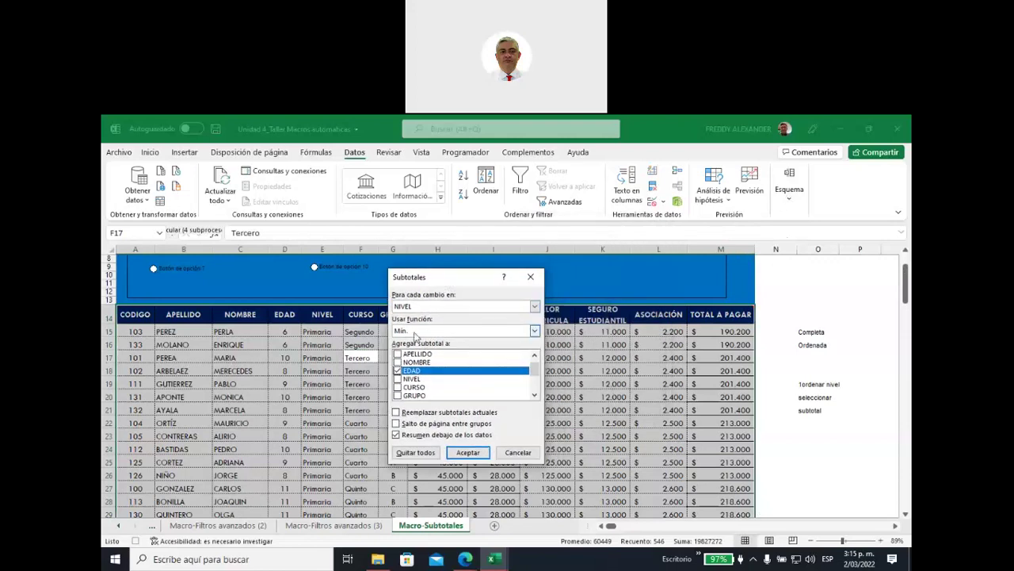
pyautogui.click(468, 453)
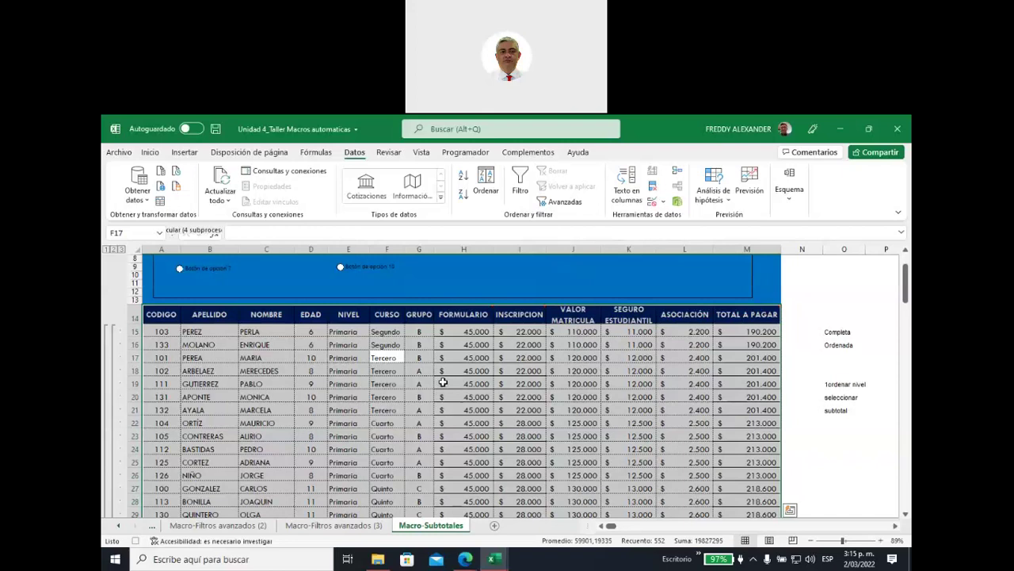
pyautogui.scroll(-1, 443, 382)
pyautogui.scroll(-2, 443, 383)
pyautogui.scroll(-4, 443, 383)
pyautogui.scroll(-2, 442, 382)
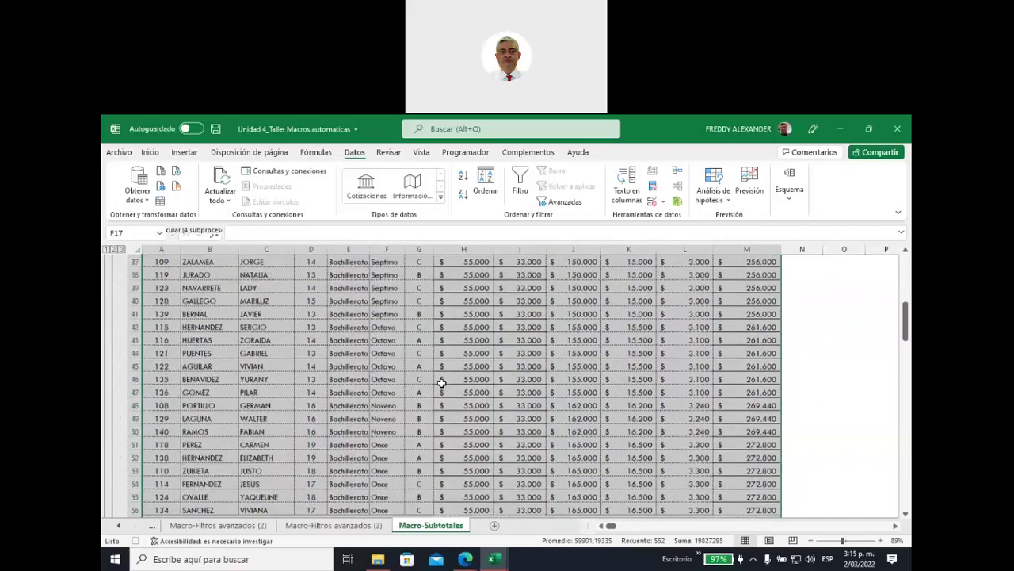
pyautogui.scroll(-4, 441, 383)
pyautogui.scroll(2, 441, 383)
pyautogui.scroll(3, 441, 383)
pyautogui.scroll(4, 441, 383)
pyautogui.scroll(2, 441, 383)
pyautogui.scroll(5, 442, 383)
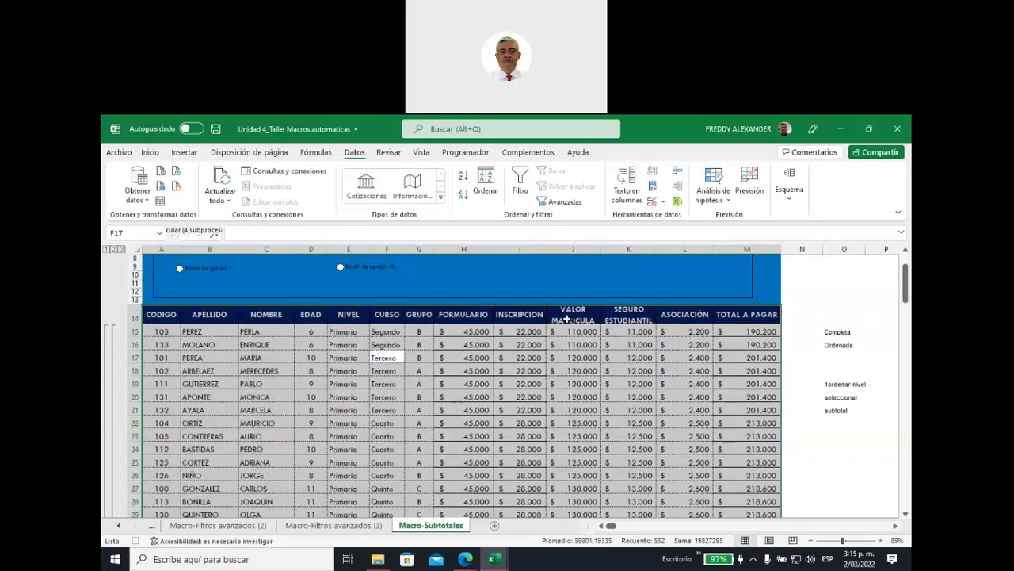
# Add Max of EDAD subtotals per NIVEL without replacing the minimums
pyautogui.click(789, 201)
pyautogui.click(811, 244)
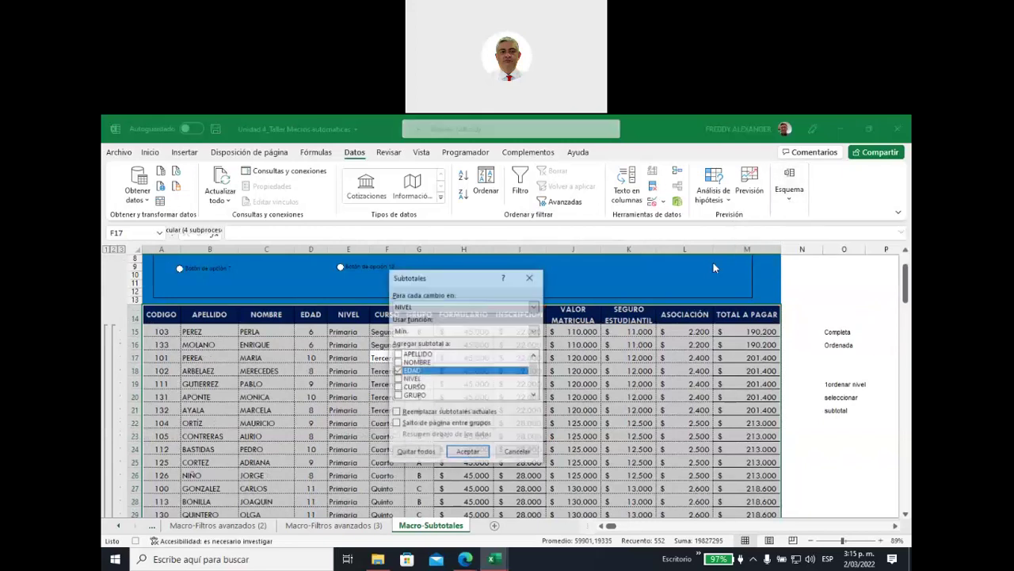
pyautogui.click(535, 330)
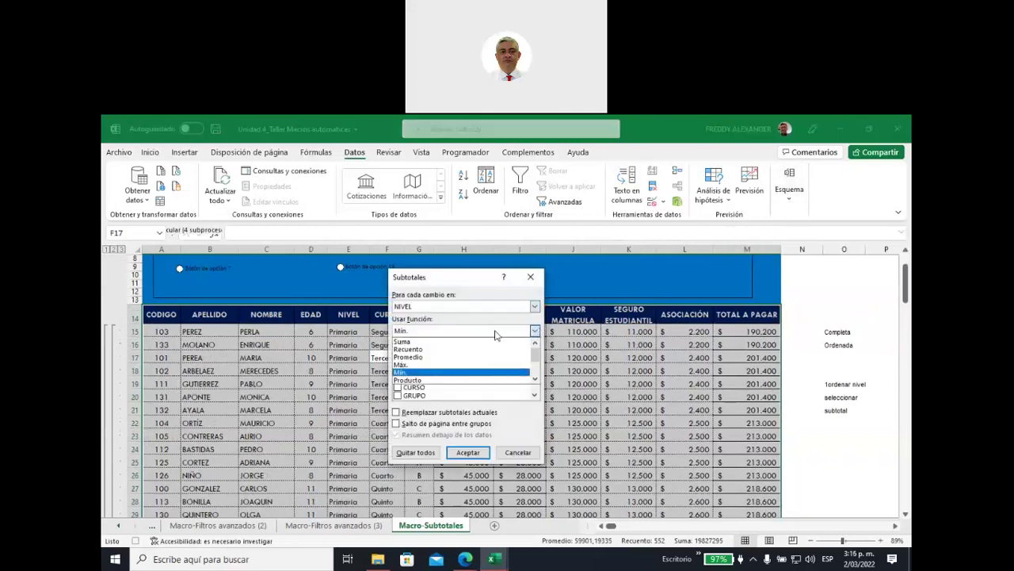
pyautogui.click(437, 364)
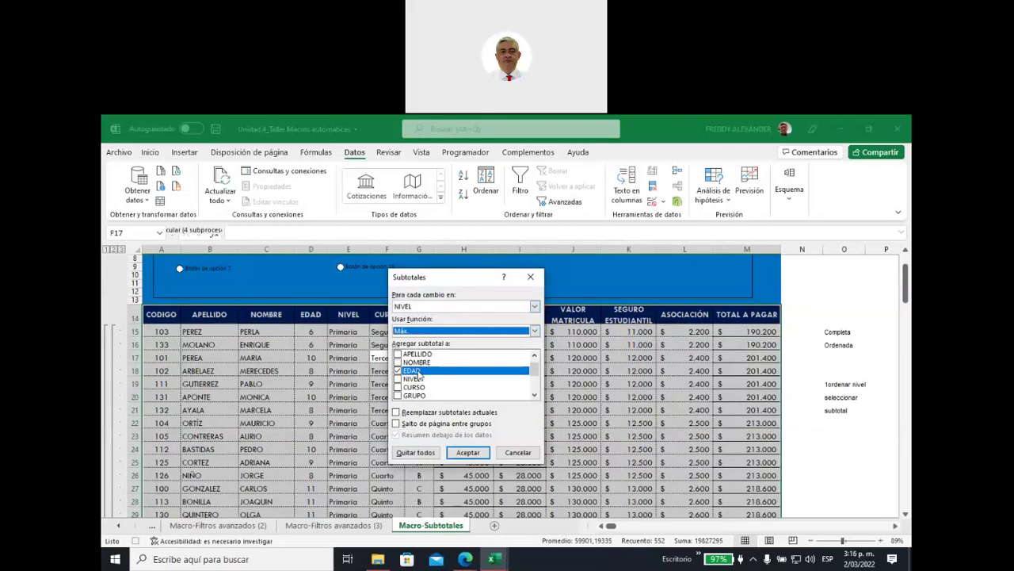
pyautogui.click(466, 452)
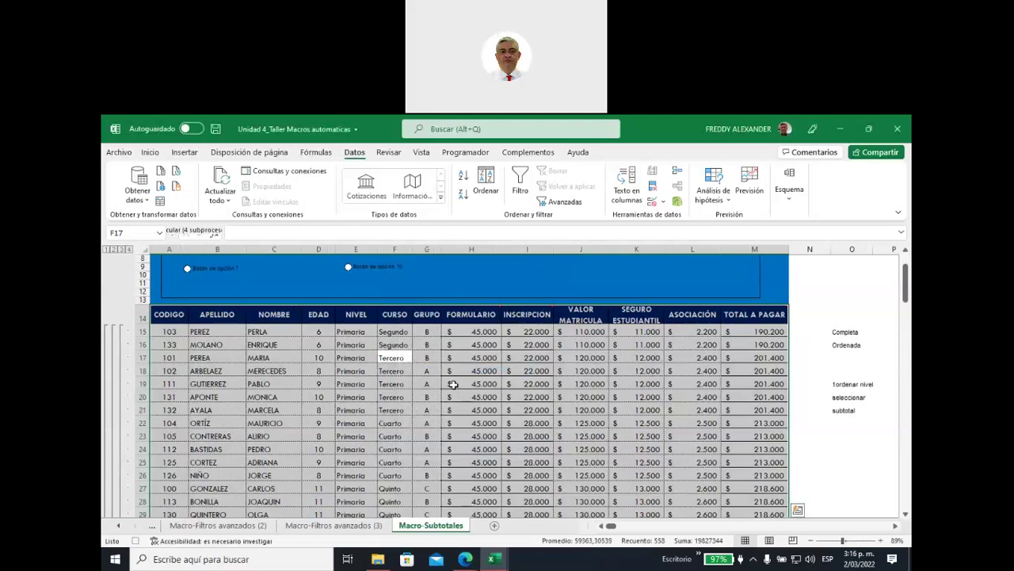
pyautogui.scroll(-1, 453, 384)
pyautogui.scroll(-2, 452, 385)
pyautogui.scroll(1, 448, 388)
pyautogui.scroll(3, 448, 388)
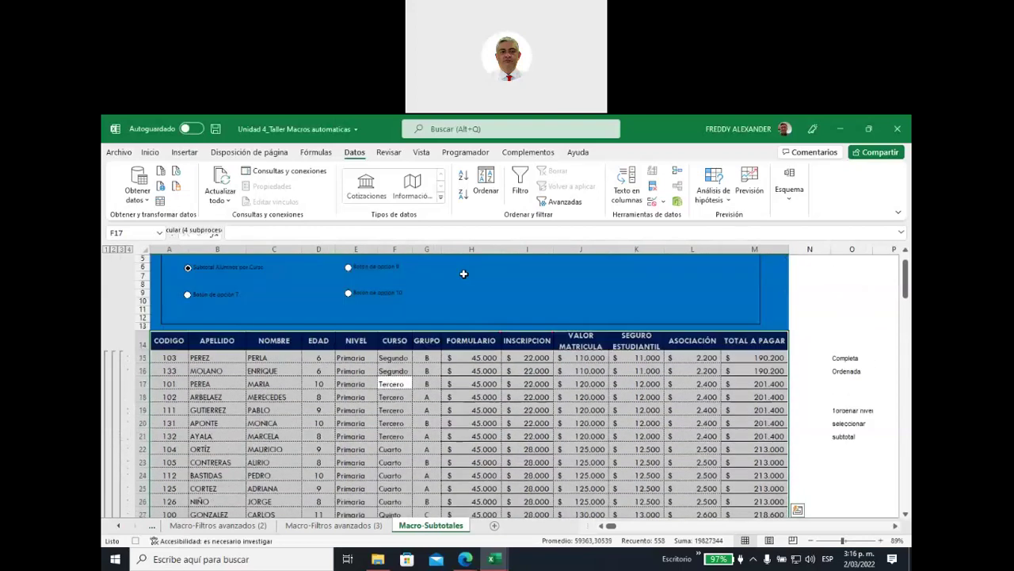
# Stop recording the NivelMaxMinEdad macro
pyautogui.click(466, 154)
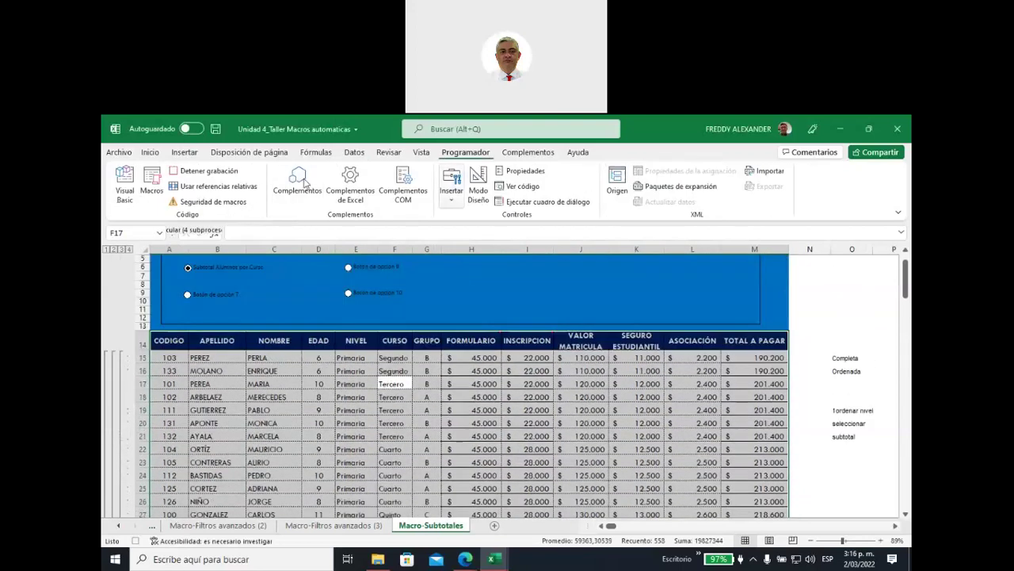
pyautogui.click(220, 176)
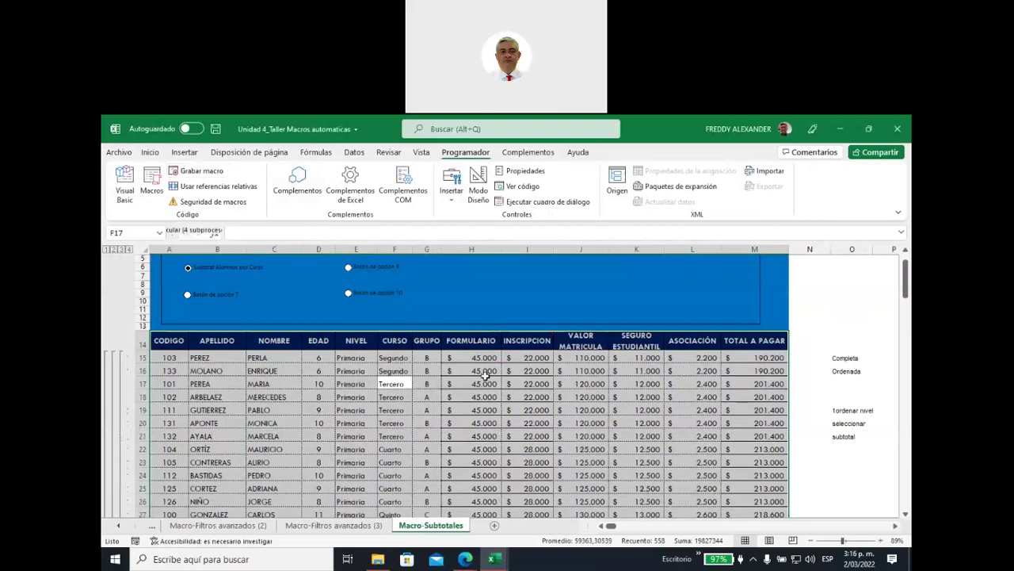
pyautogui.scroll(-1, 487, 378)
pyautogui.scroll(-4, 487, 378)
pyautogui.scroll(-1, 354, 351)
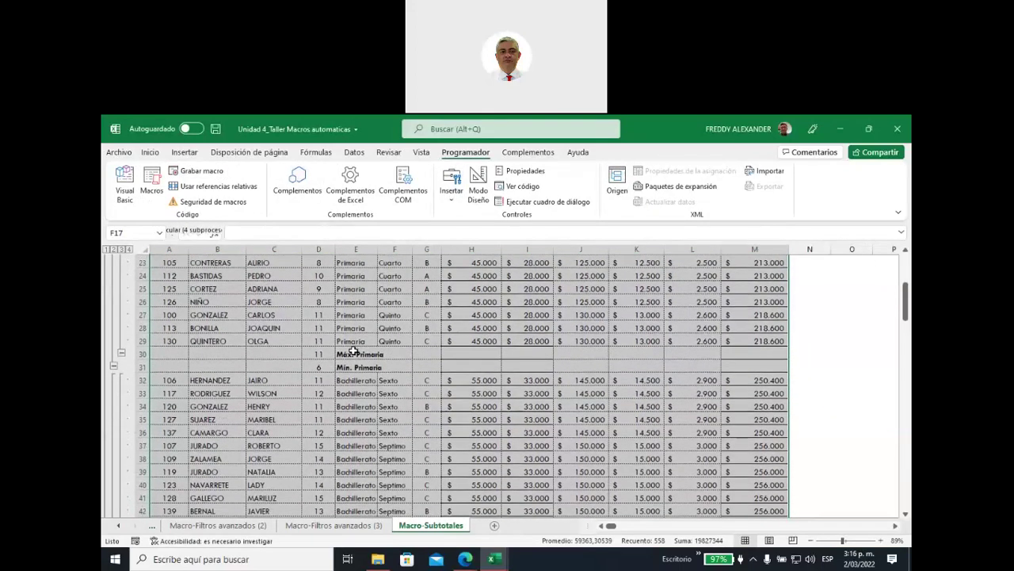
# Check the Primaria and Bachillerato Máx./Mín. rows, then select the whole table from M61
pyautogui.moveTo(355, 351); pyautogui.dragTo(317, 367)
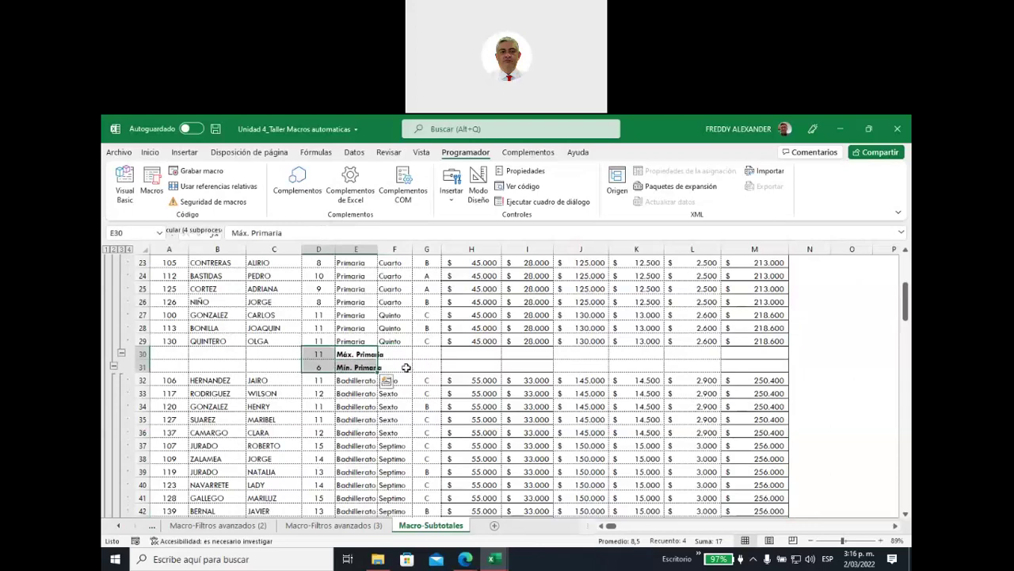
pyautogui.scroll(-1, 406, 369)
pyautogui.scroll(-2, 386, 389)
pyautogui.scroll(-2, 380, 389)
pyautogui.scroll(-4, 380, 390)
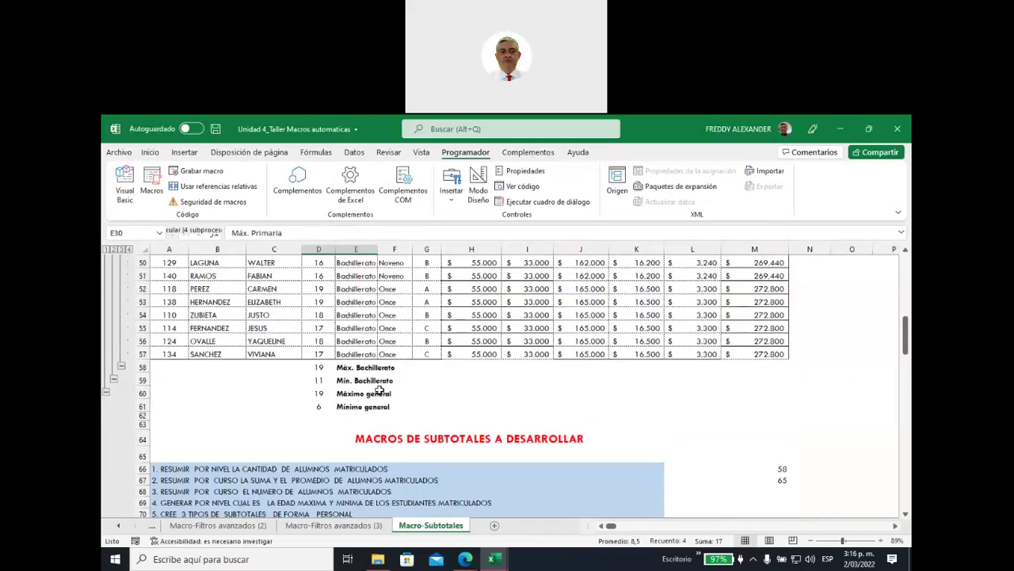
pyautogui.moveTo(351, 369); pyautogui.dragTo(322, 383)
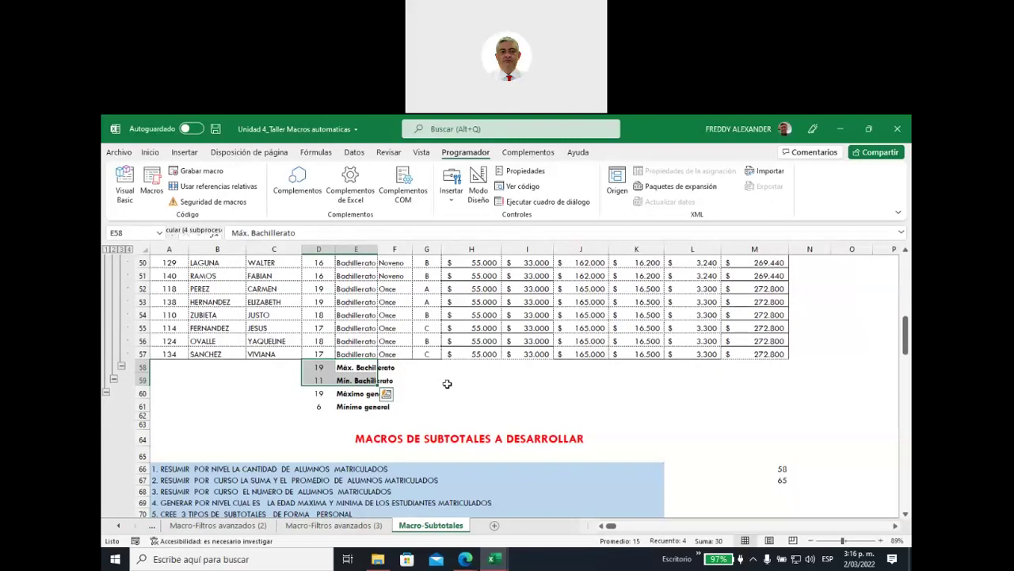
pyautogui.click(428, 393)
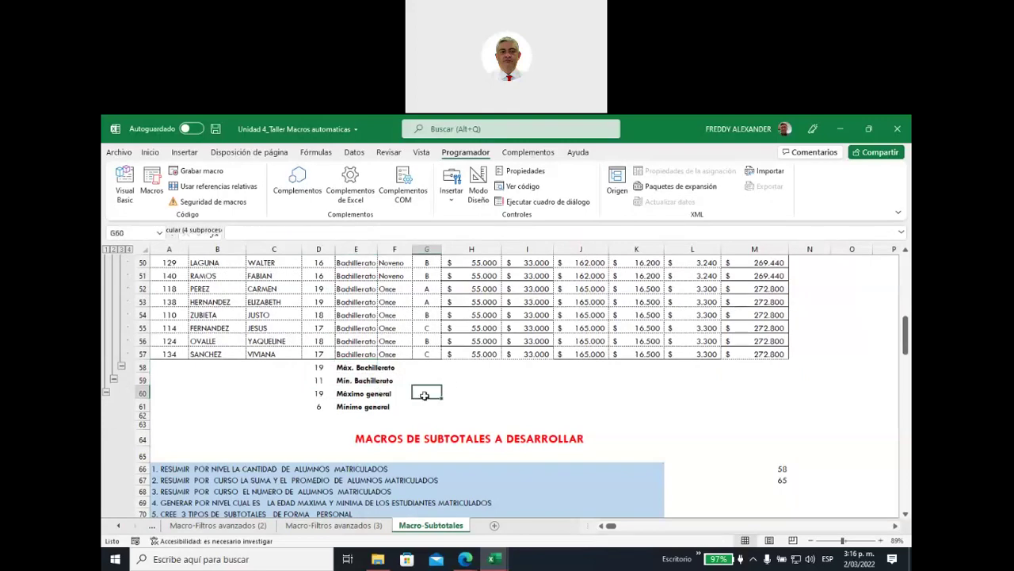
pyautogui.scroll(4, 435, 412)
pyautogui.scroll(-2, 438, 418)
pyautogui.scroll(-3, 438, 418)
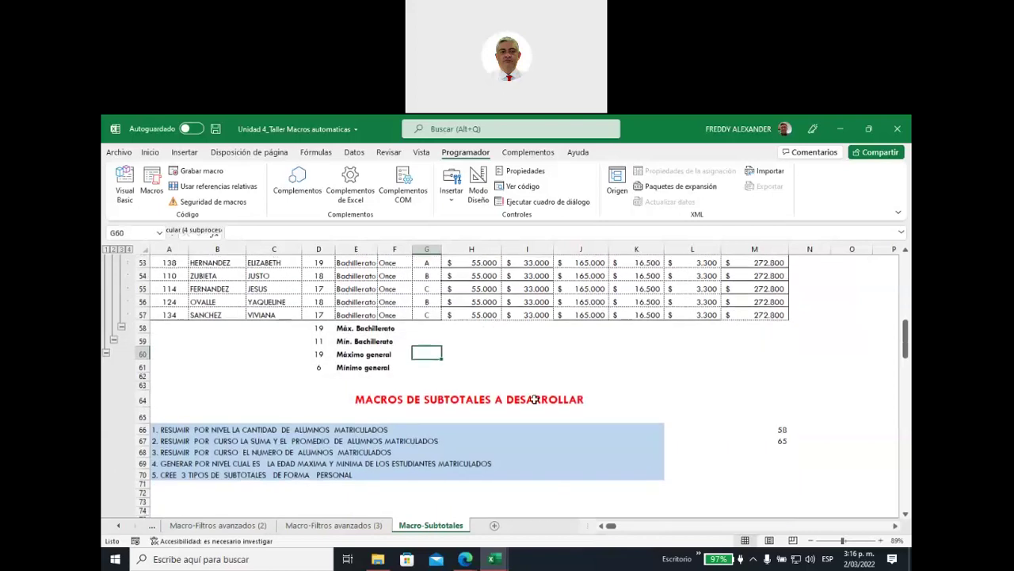
pyautogui.click(772, 364)
pyautogui.moveTo(737, 366); pyautogui.dragTo(160, 220)
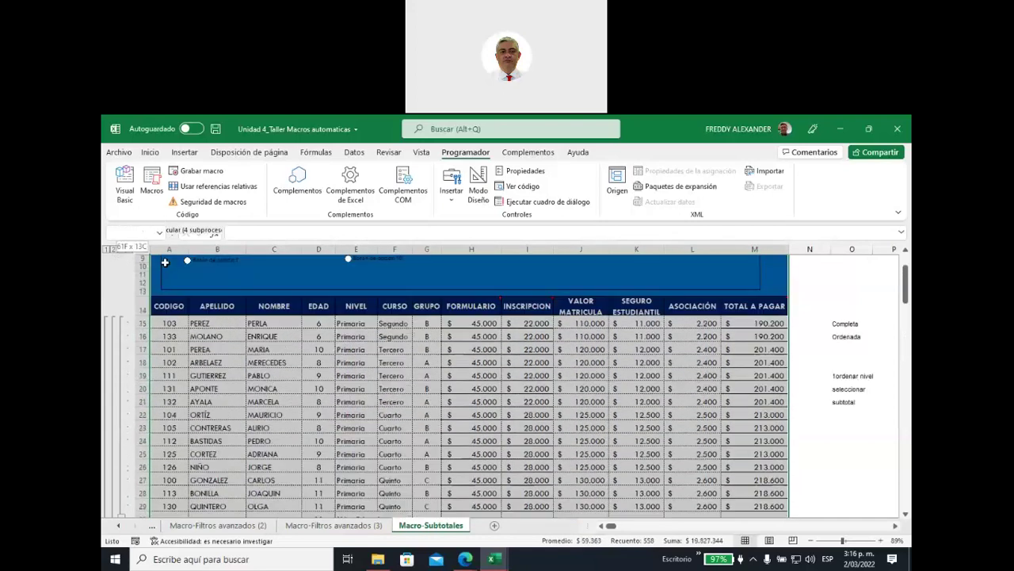
# Extend the selection over the table and clear every subtotal with Quitar todos
pyautogui.moveTo(159, 220); pyautogui.dragTo(161, 356)
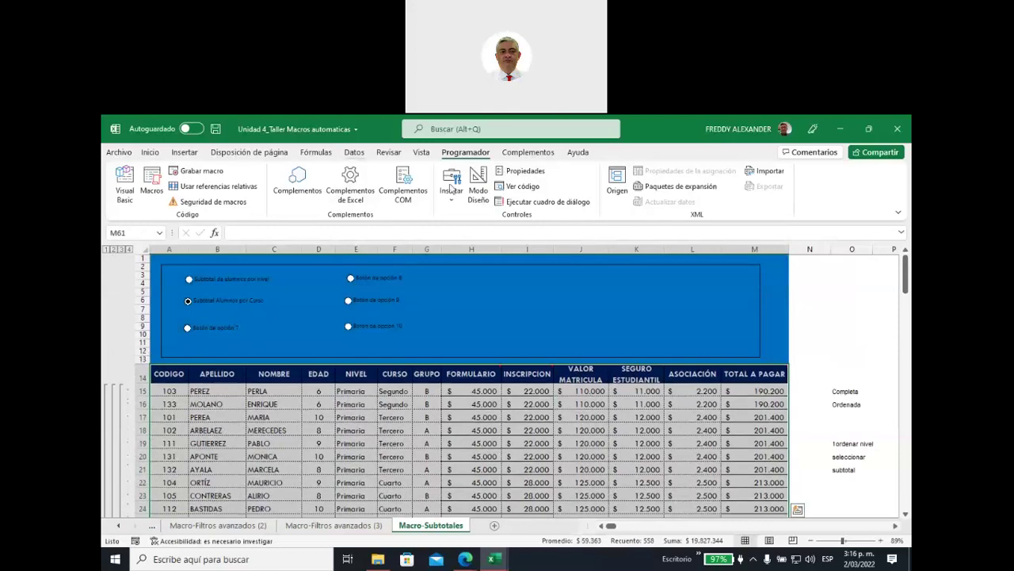
pyautogui.click(354, 151)
pyautogui.click(790, 204)
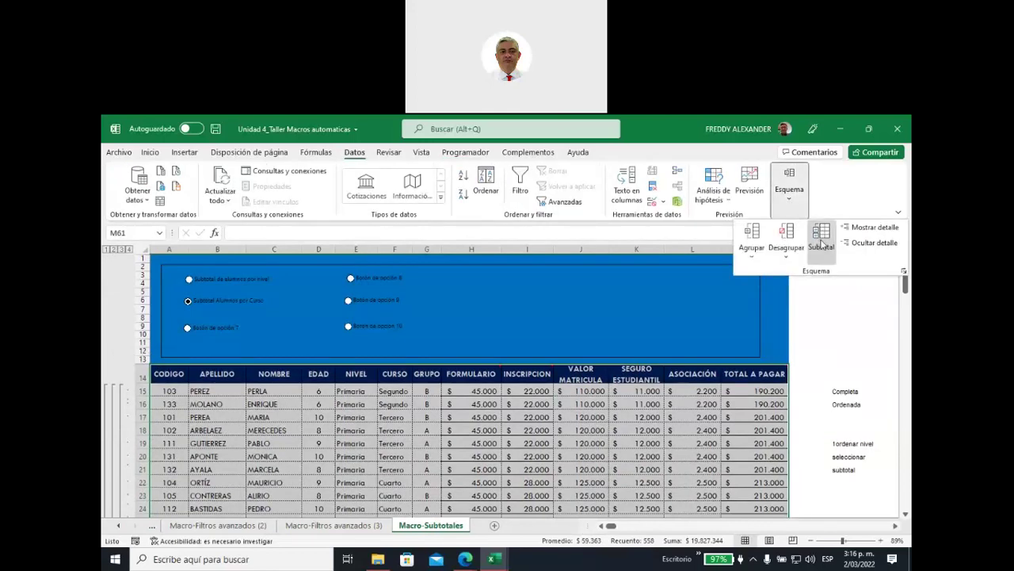
pyautogui.click(823, 243)
pyautogui.click(420, 454)
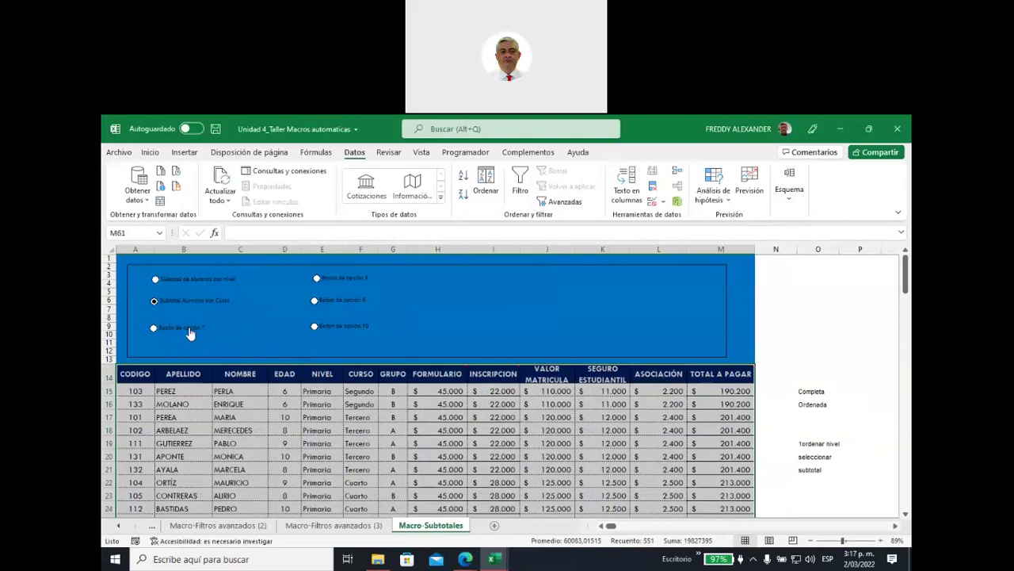
# Relabel Botón de opción 7 as 'Subtotal Edad maxima y minima por nivel'
pyautogui.rightClick(190, 333)
pyautogui.click(234, 387)
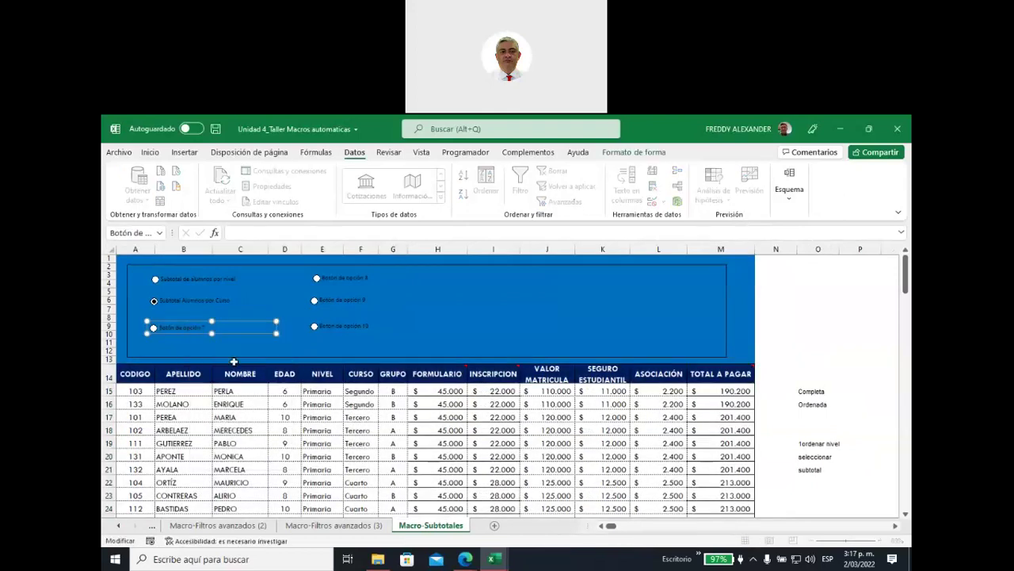
pyautogui.press('Delete')
pyautogui.press('Delete')
pyautogui.press('Delete')
pyautogui.press('Delete')
pyautogui.press('Delete')
pyautogui.press('Delete')
pyautogui.press('Delete')
pyautogui.press('Delete')
pyautogui.press('Delete')
pyautogui.write('SubtotalEd')
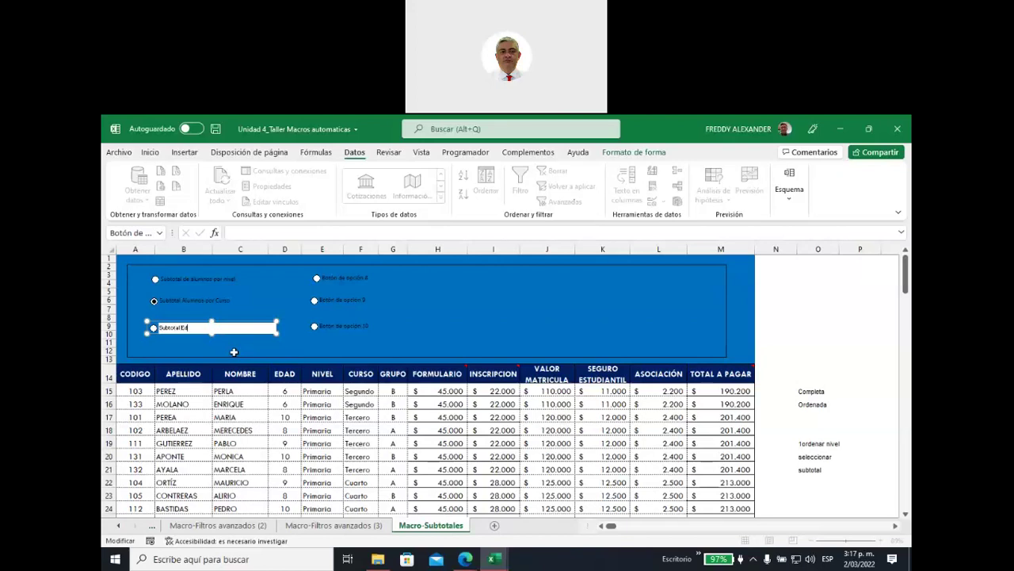
pyautogui.write('ad maxima y mi')
pyautogui.write('nima por nivel')
pyautogui.click(603, 311)
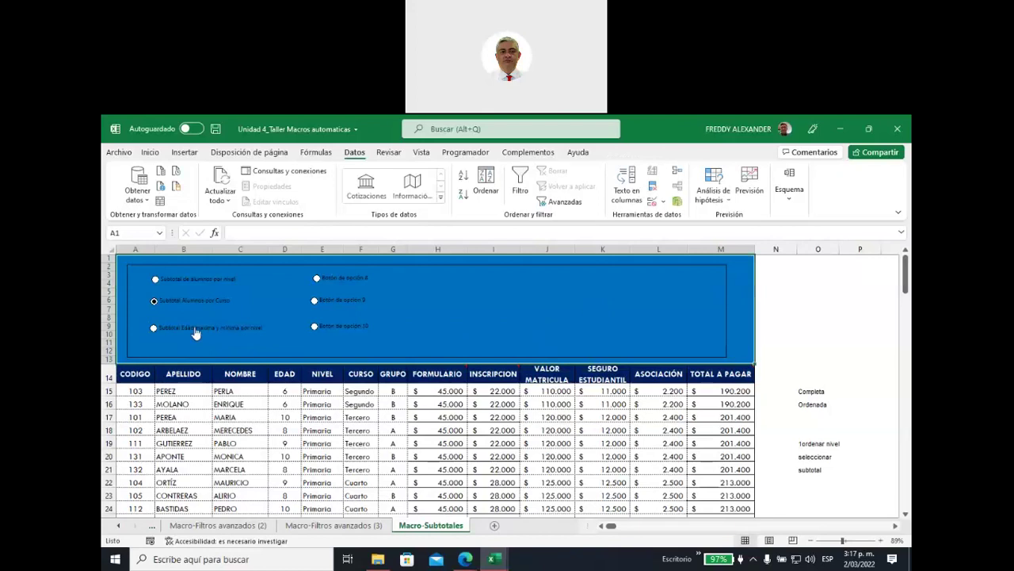
pyautogui.rightClick(190, 327)
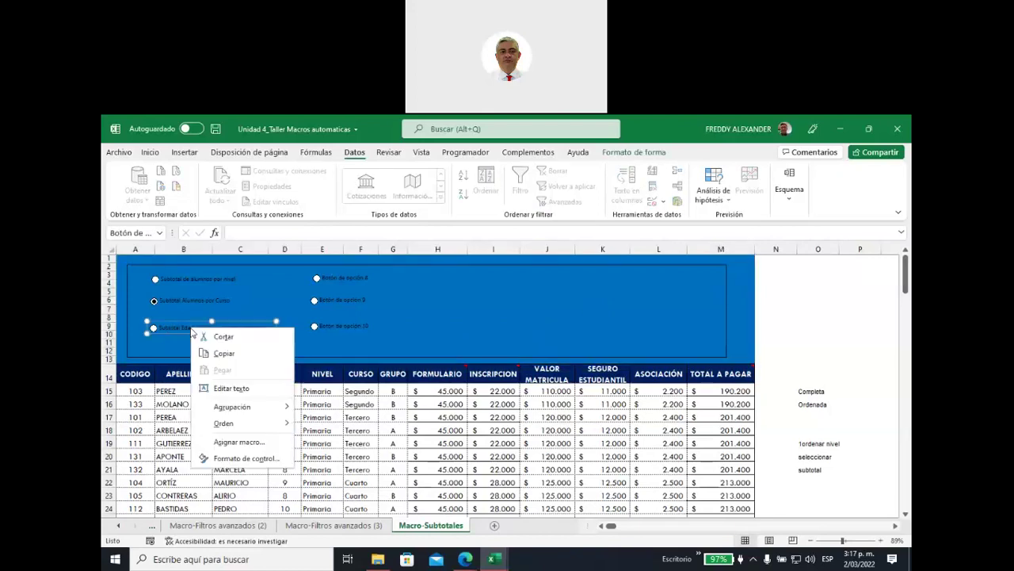
# Assign the NivelMaxMinEdad macro to the new age subtotal option button
pyautogui.click(235, 448)
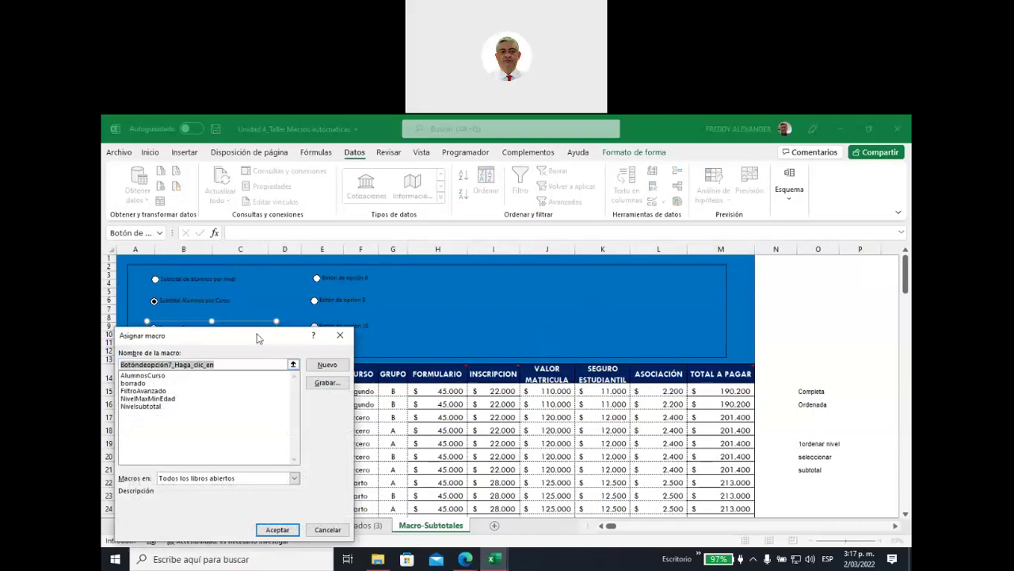
pyautogui.moveTo(262, 333); pyautogui.dragTo(637, 208)
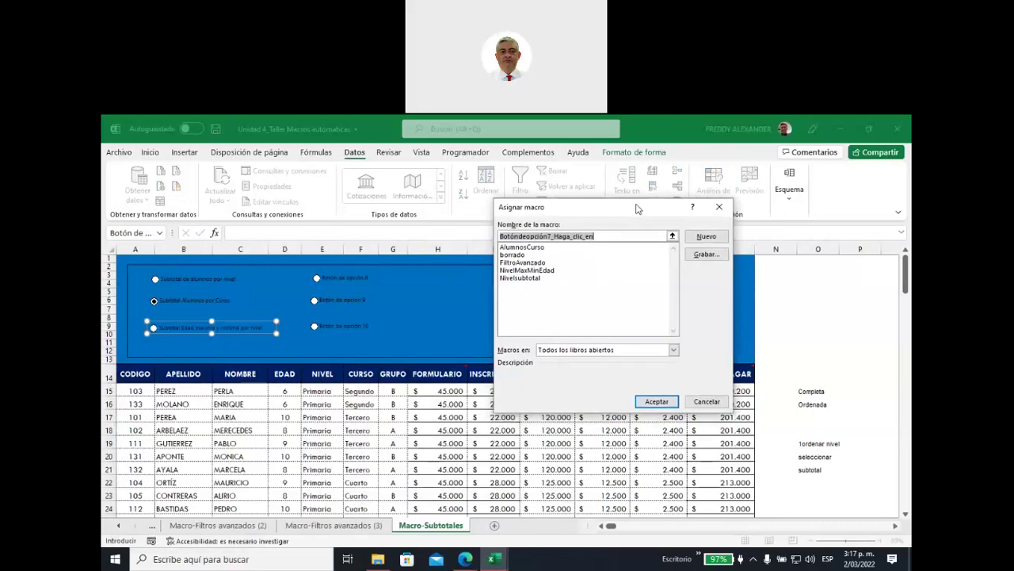
pyautogui.click(520, 271)
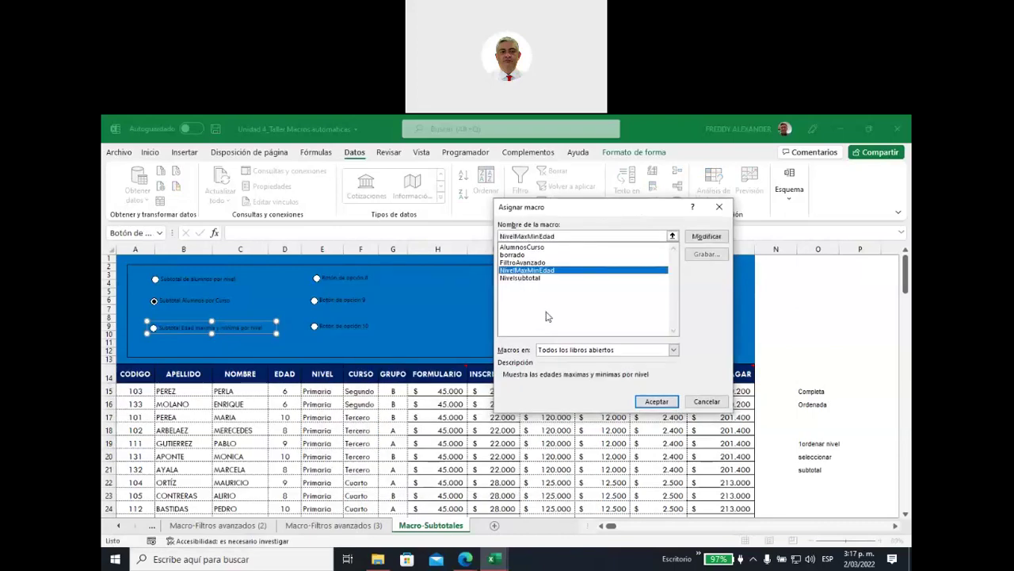
pyautogui.click(656, 402)
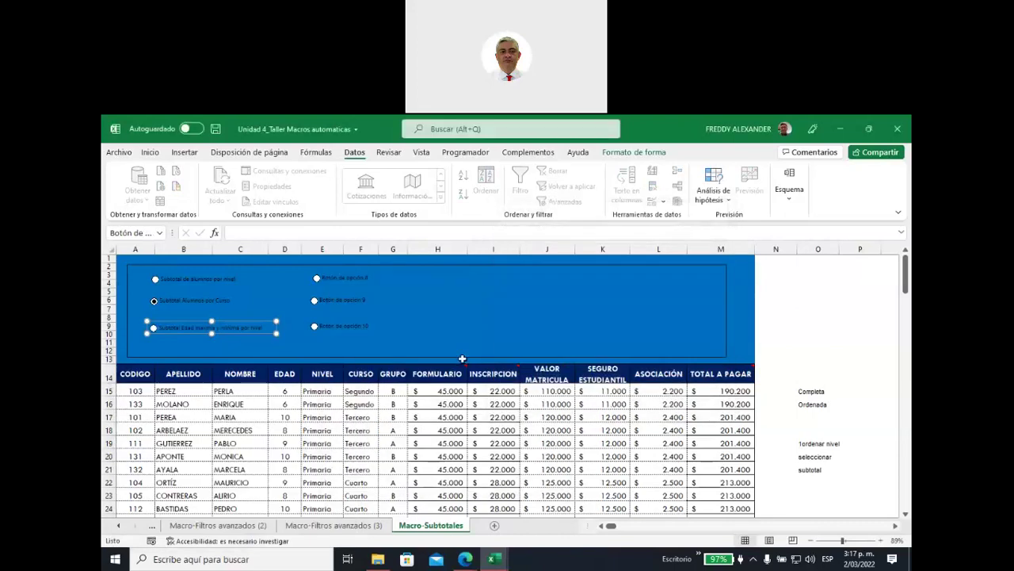
pyautogui.click(500, 327)
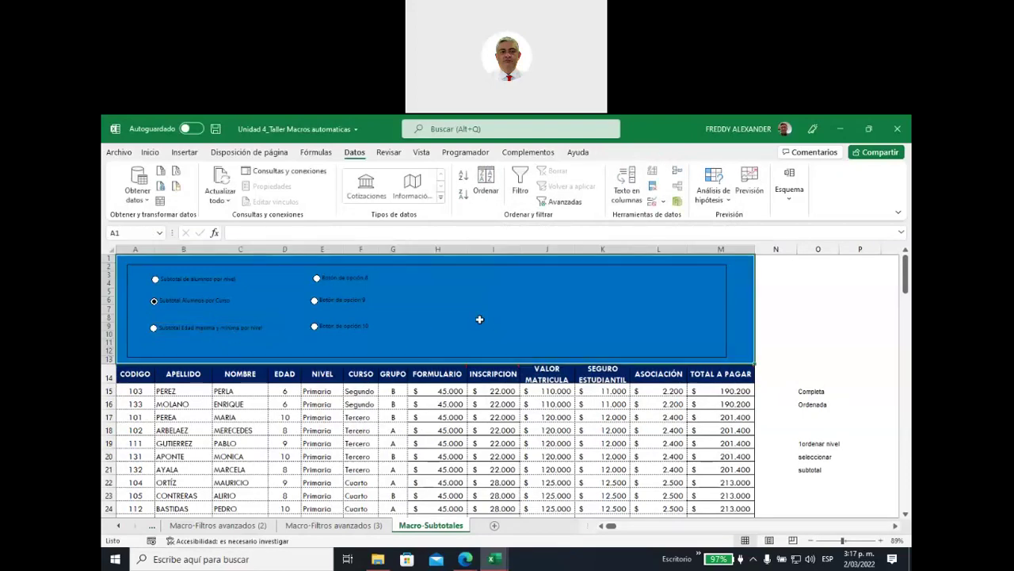
# Run NivelMaxMinEdad through the 'Subtotal Edad maxima y minima por nivel' option
pyautogui.scroll(-1, 480, 319)
pyautogui.scroll(-5, 476, 325)
pyautogui.scroll(-1, 474, 328)
pyautogui.scroll(-4, 471, 333)
pyautogui.scroll(-4, 469, 339)
pyautogui.scroll(-1, 469, 338)
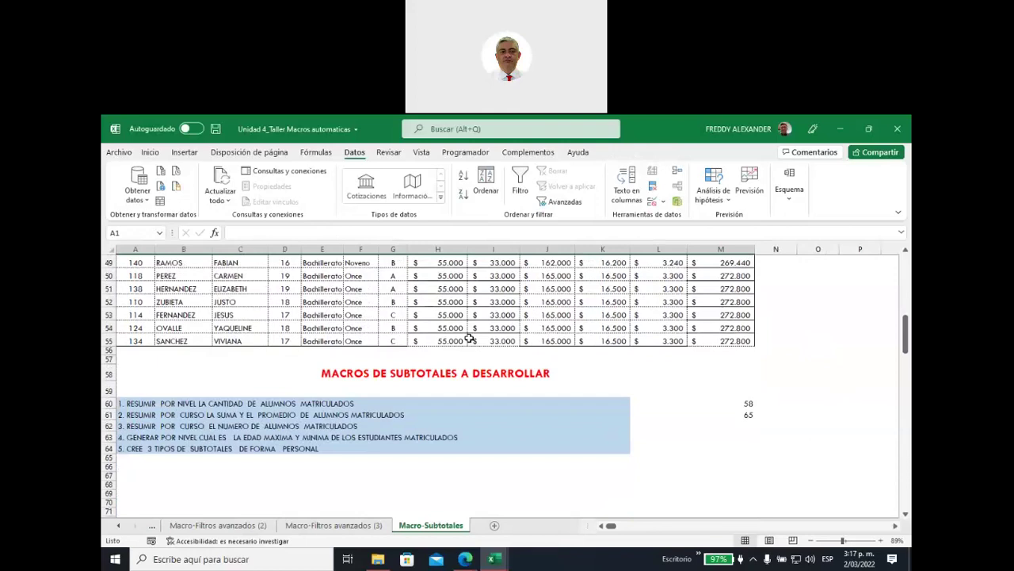
pyautogui.scroll(3, 469, 338)
pyautogui.scroll(8, 469, 338)
pyautogui.scroll(1, 469, 339)
pyautogui.scroll(3, 469, 337)
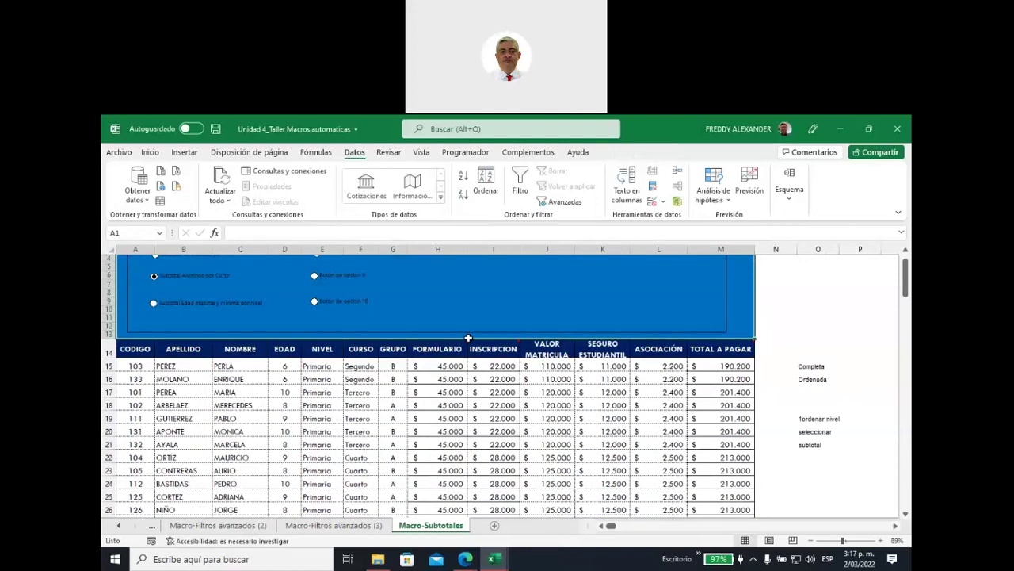
pyautogui.click(154, 306)
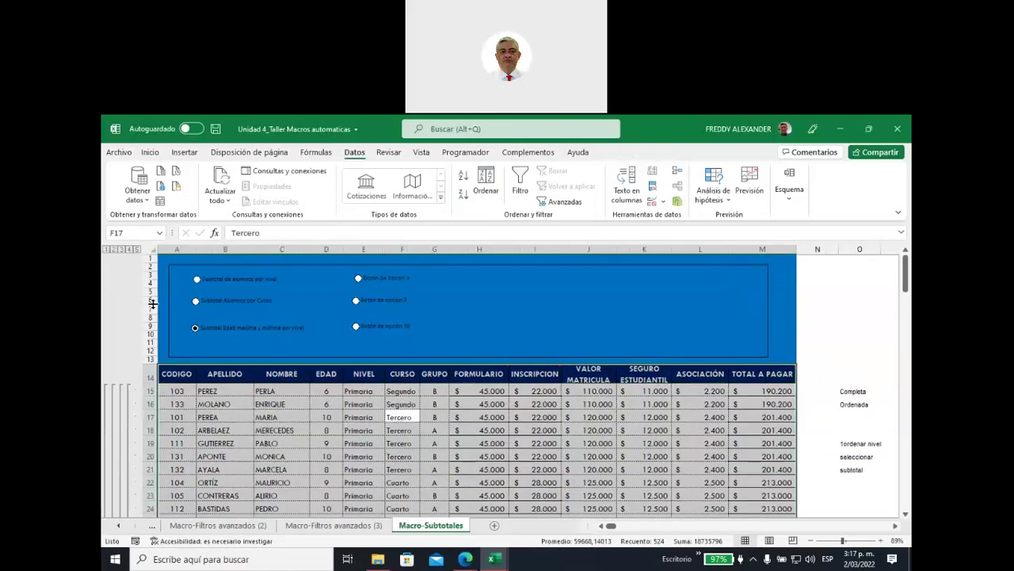
# Inspect the Mín. Primaria EDAD subtotal cells
pyautogui.scroll(-3, 487, 349)
pyautogui.scroll(-2, 444, 372)
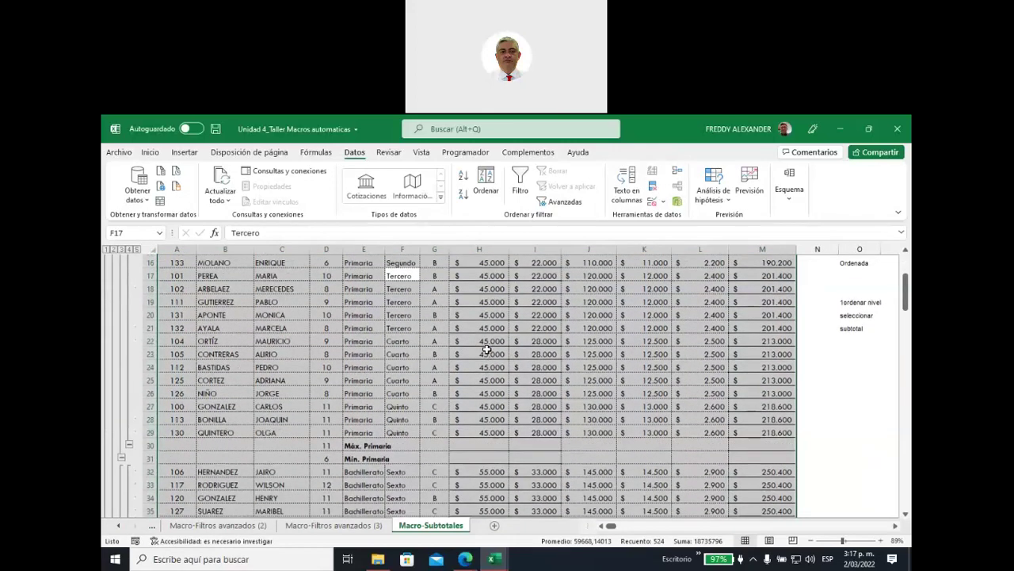
pyautogui.scroll(-1, 397, 396)
pyautogui.click(365, 405)
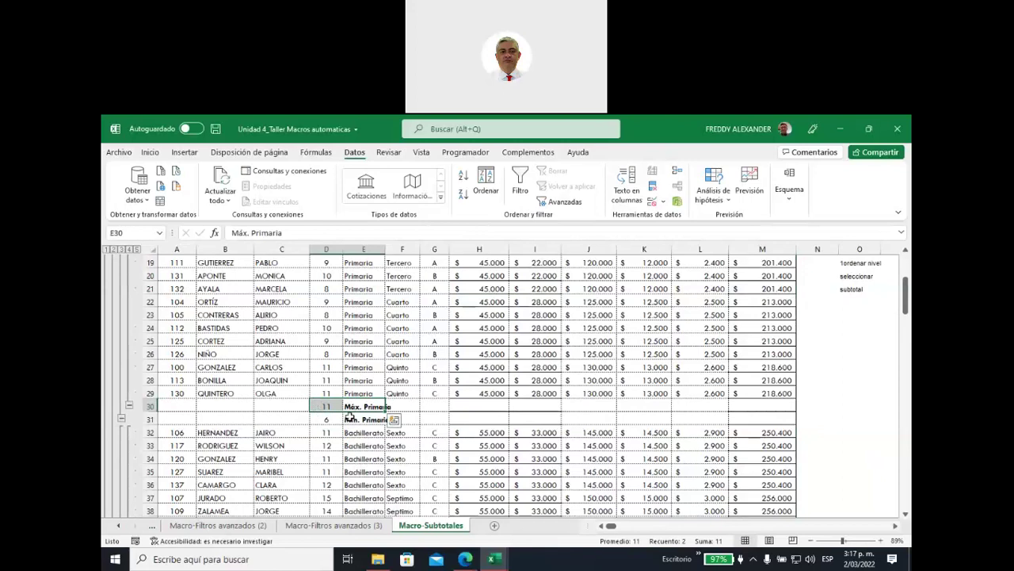
pyautogui.moveTo(363, 420); pyautogui.dragTo(321, 420)
pyautogui.scroll(-3, 349, 412)
pyautogui.scroll(-1, 352, 411)
pyautogui.scroll(-2, 358, 408)
pyautogui.scroll(-5, 359, 407)
pyautogui.scroll(1, 368, 380)
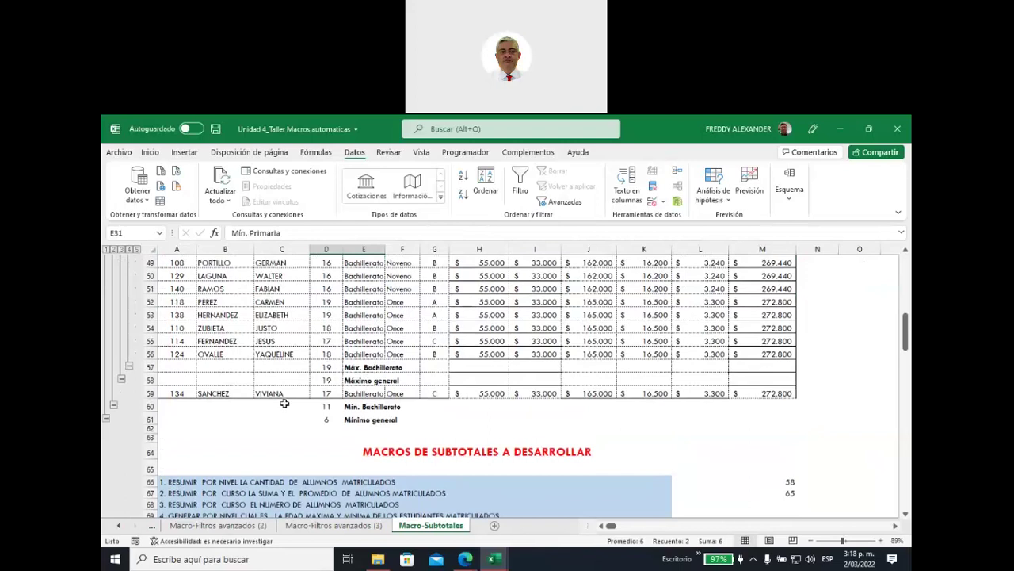
# Examine the student row stranded among the subtotals and the remaining groups
pyautogui.moveTo(273, 394); pyautogui.dragTo(491, 394)
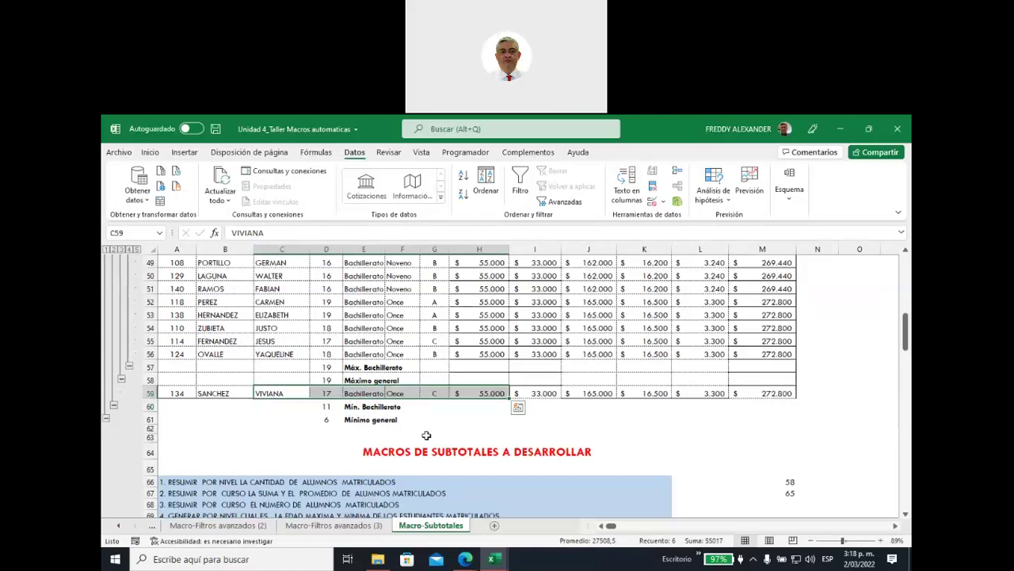
pyautogui.scroll(1, 442, 430)
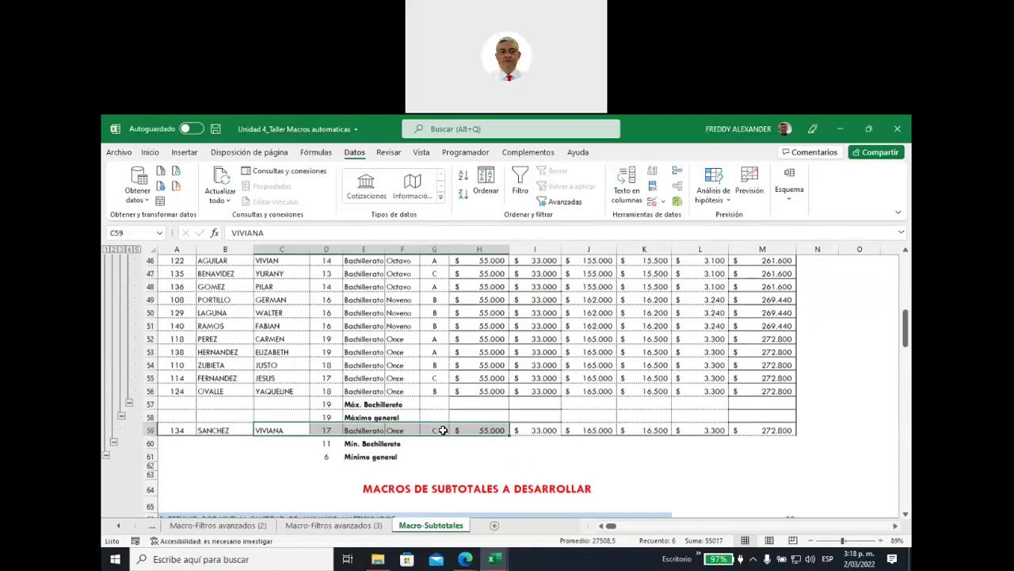
pyautogui.scroll(3, 444, 429)
pyautogui.scroll(-1, 444, 430)
pyautogui.scroll(-2, 443, 430)
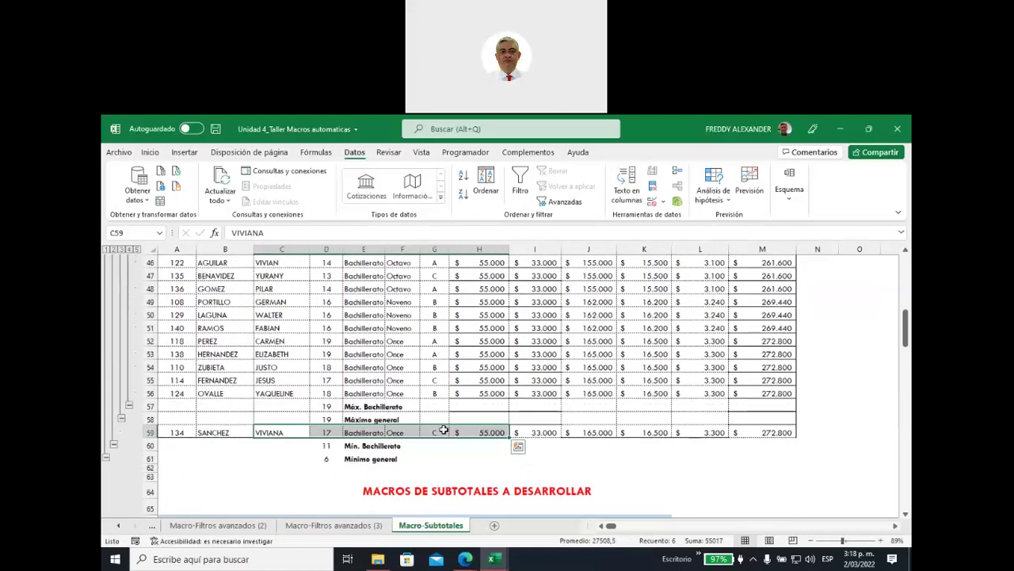
pyautogui.scroll(5, 443, 429)
pyautogui.scroll(5, 463, 416)
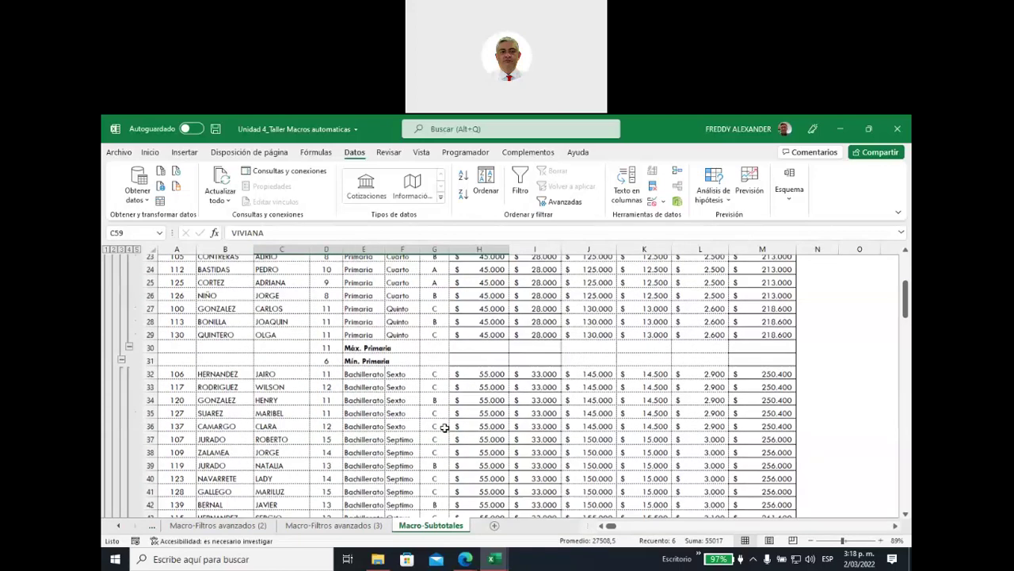
pyautogui.scroll(5, 482, 400)
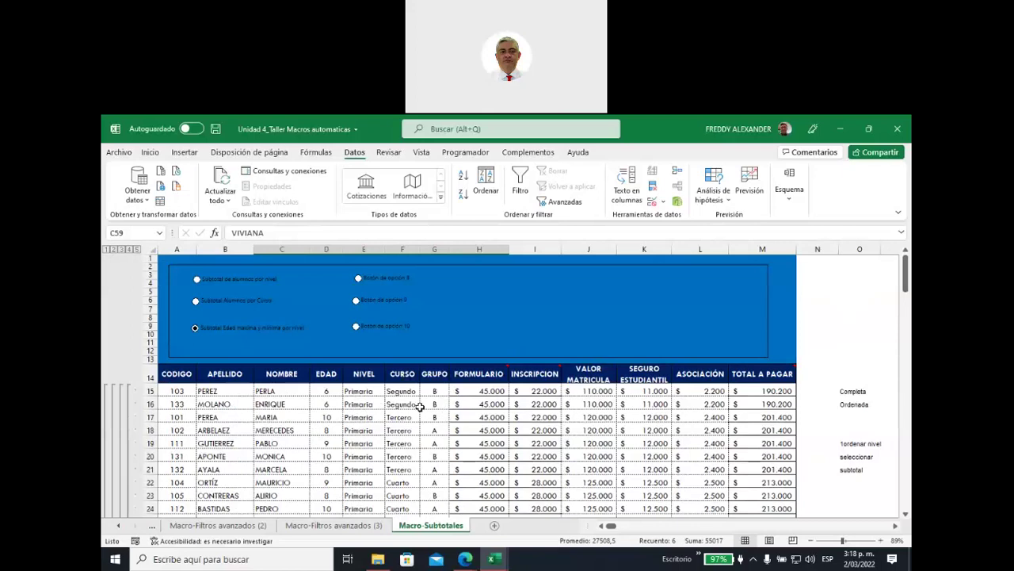
pyautogui.scroll(-2, 418, 406)
pyautogui.scroll(-3, 418, 406)
pyautogui.scroll(-3, 418, 406)
pyautogui.scroll(-3, 418, 406)
pyautogui.scroll(-1, 418, 405)
pyautogui.scroll(-3, 418, 406)
pyautogui.scroll(-1, 417, 406)
pyautogui.moveTo(783, 420)
pyautogui.mouseDown()
pyautogui.moveTo(189, 199)
pyautogui.moveTo(182, 391)
pyautogui.mouseUp()
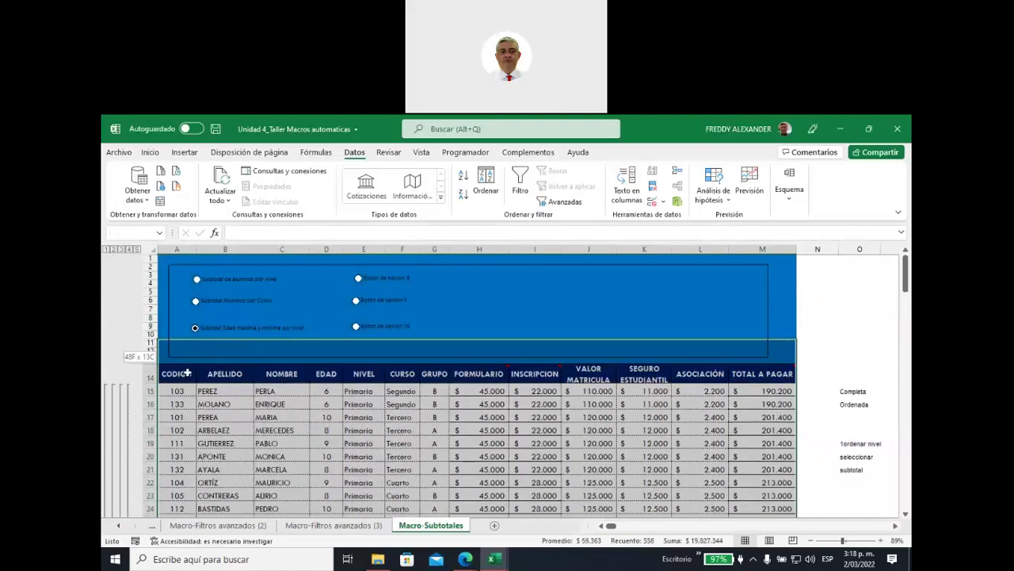
pyautogui.click(790, 194)
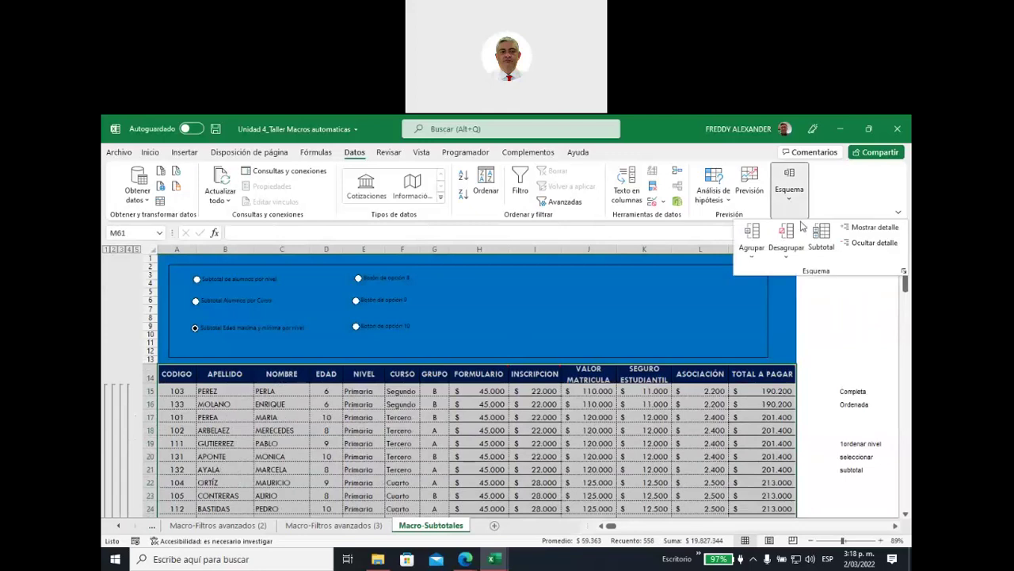
pyautogui.click(822, 238)
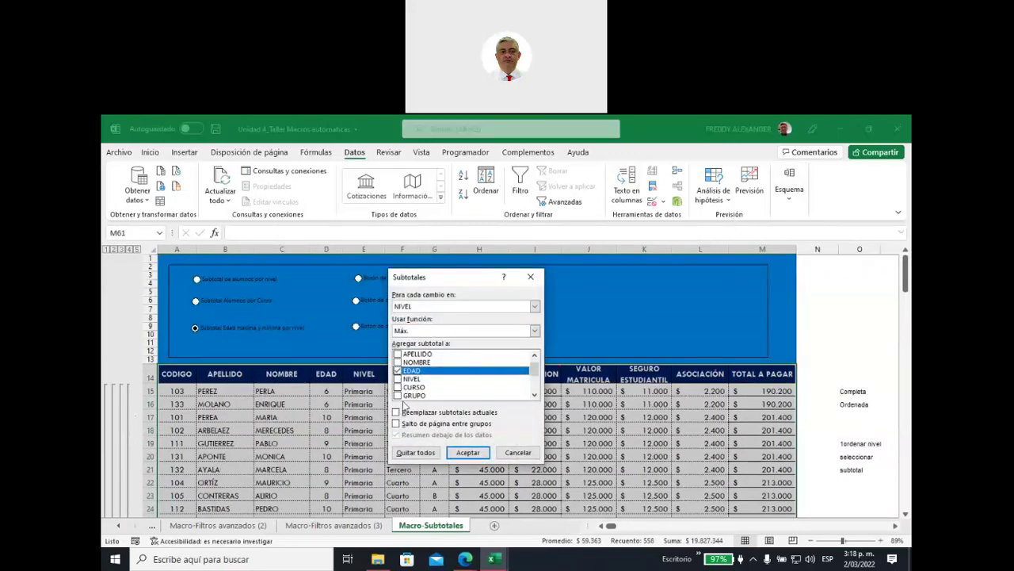
pyautogui.click(416, 453)
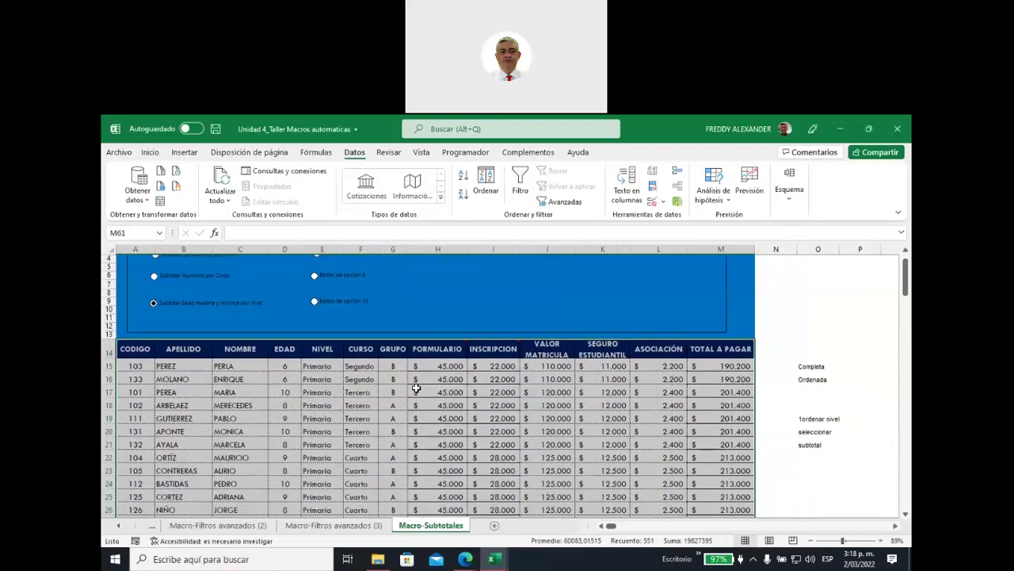
pyautogui.click(652, 367)
pyautogui.scroll(-6, 411, 407)
pyautogui.scroll(-4, 410, 407)
pyautogui.scroll(-4, 410, 408)
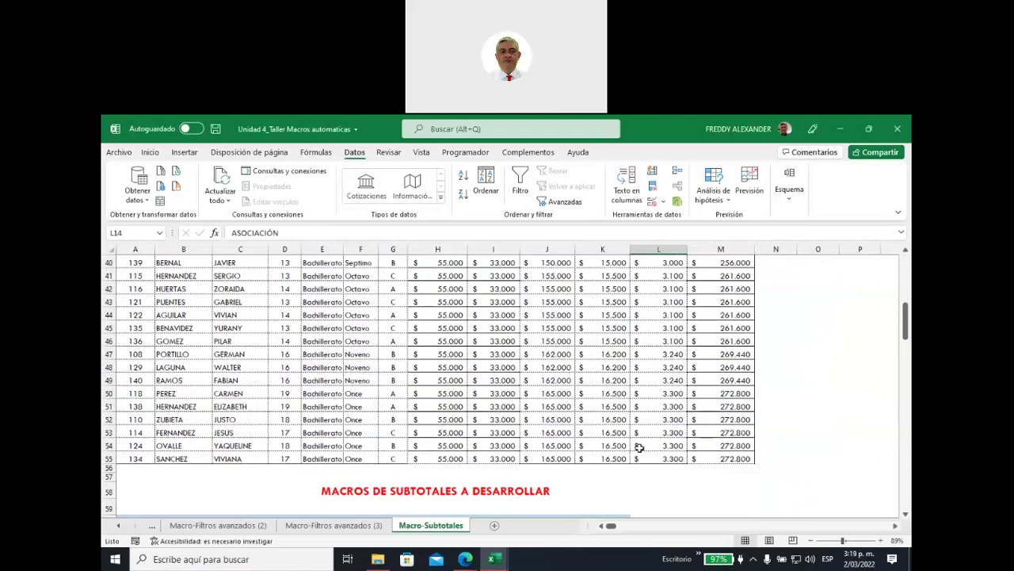
pyautogui.scroll(4, 456, 354)
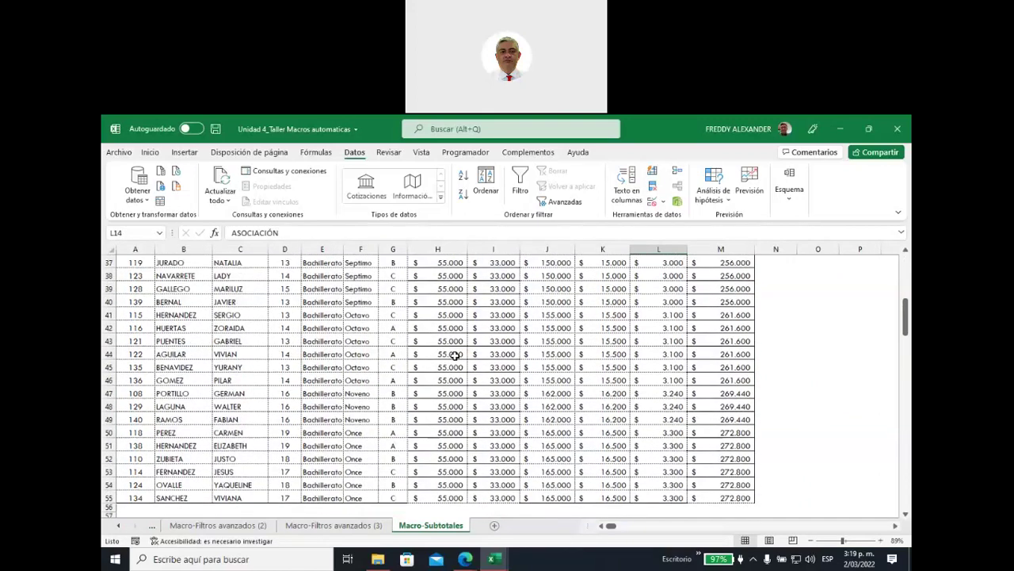
# Select the whole student table starting from a cell inside it
pyautogui.scroll(7, 456, 353)
pyautogui.click(360, 367)
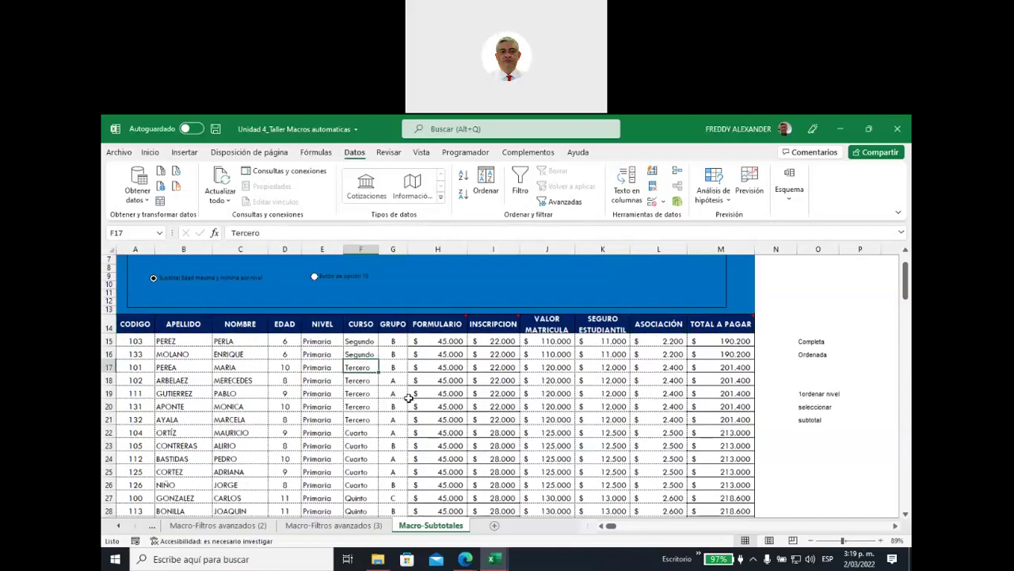
pyautogui.hotkey('ctrl', 'a')
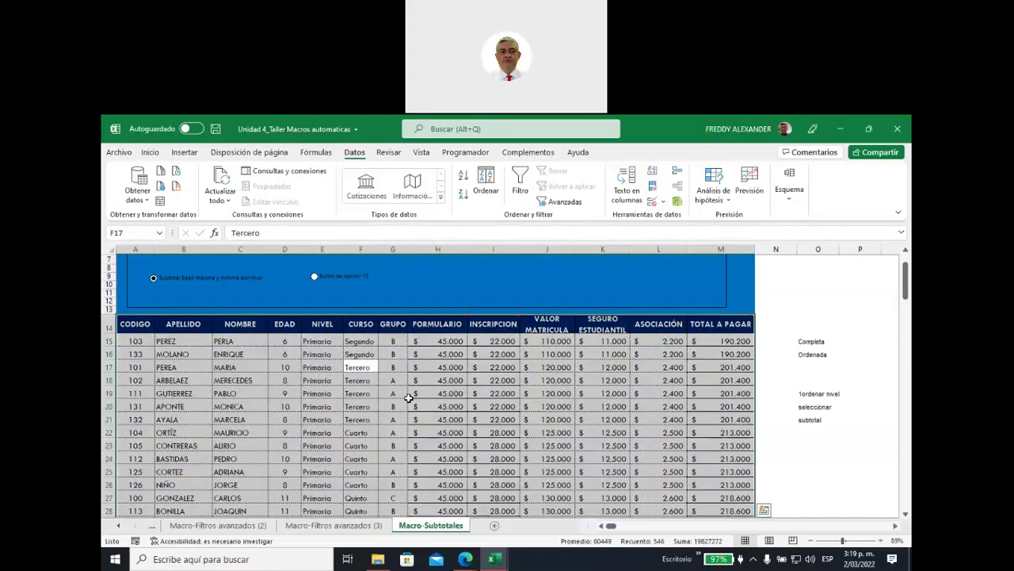
pyautogui.scroll(-1, 498, 364)
pyautogui.scroll(-9, 498, 365)
pyautogui.scroll(-2, 492, 367)
pyautogui.scroll(-1, 481, 370)
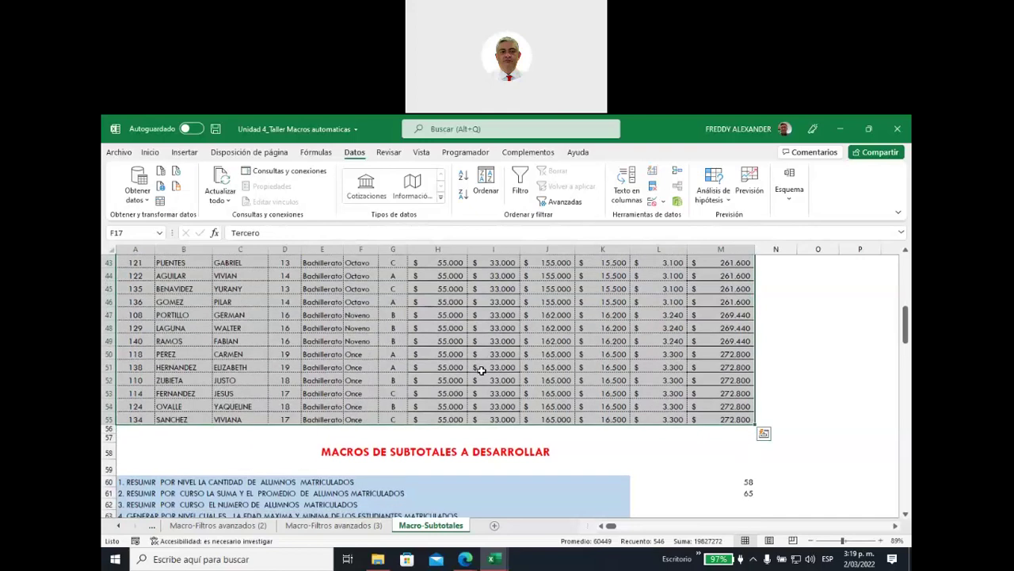
pyautogui.scroll(3, 639, 335)
pyautogui.scroll(4, 673, 333)
pyautogui.scroll(3, 677, 333)
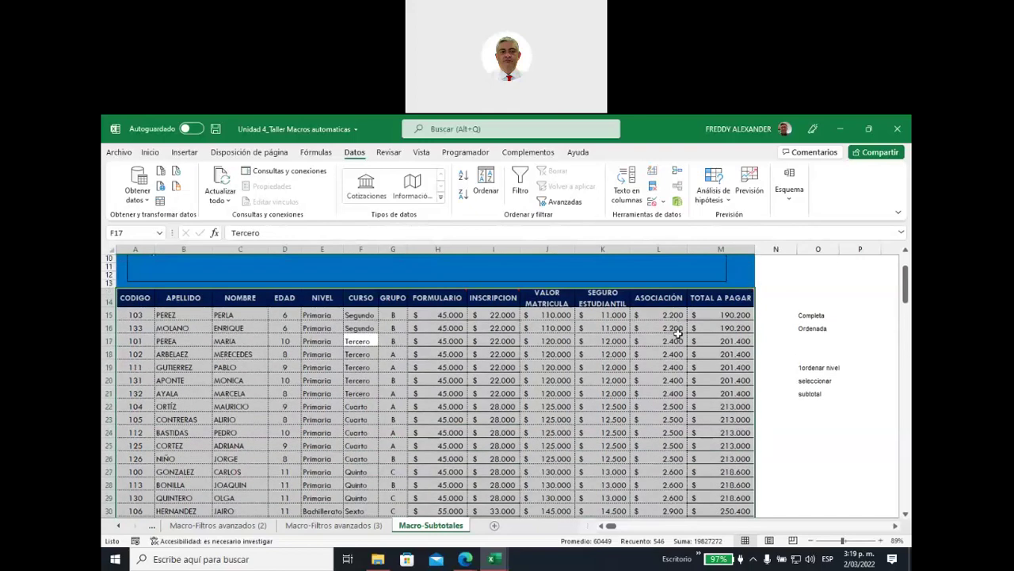
pyautogui.scroll(2, 678, 333)
pyautogui.scroll(1, 650, 335)
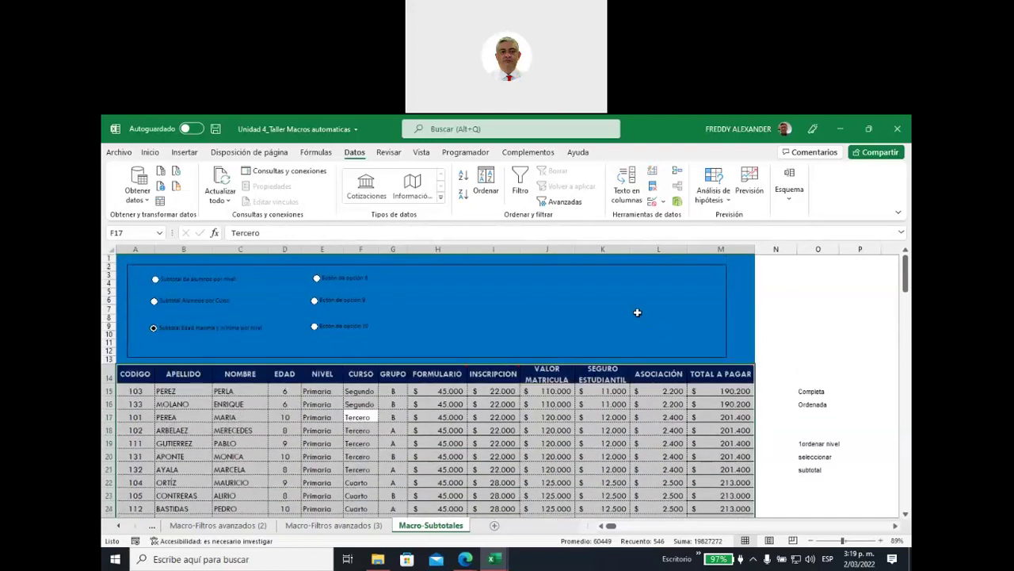
# Insert Mín. EDAD subtotals at each change in NIVEL: Primaria 6, Bachillerato 11, general 6
pyautogui.click(778, 178)
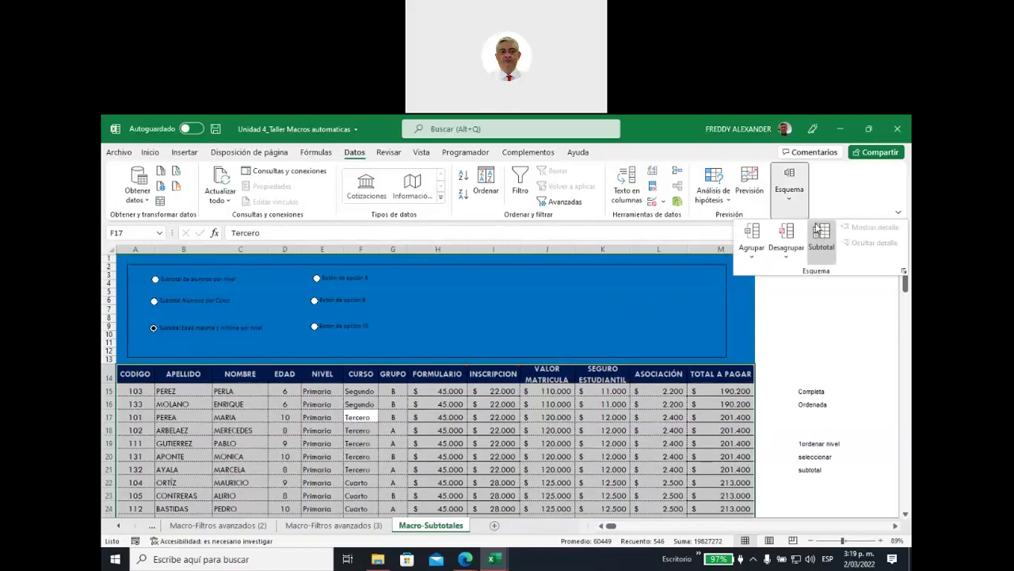
pyautogui.click(820, 229)
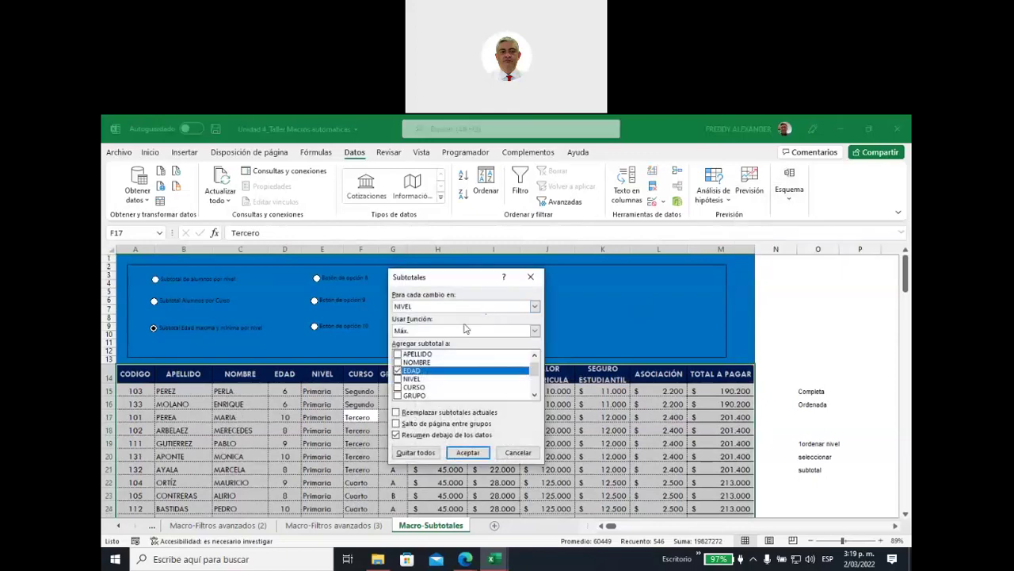
pyautogui.click(412, 332)
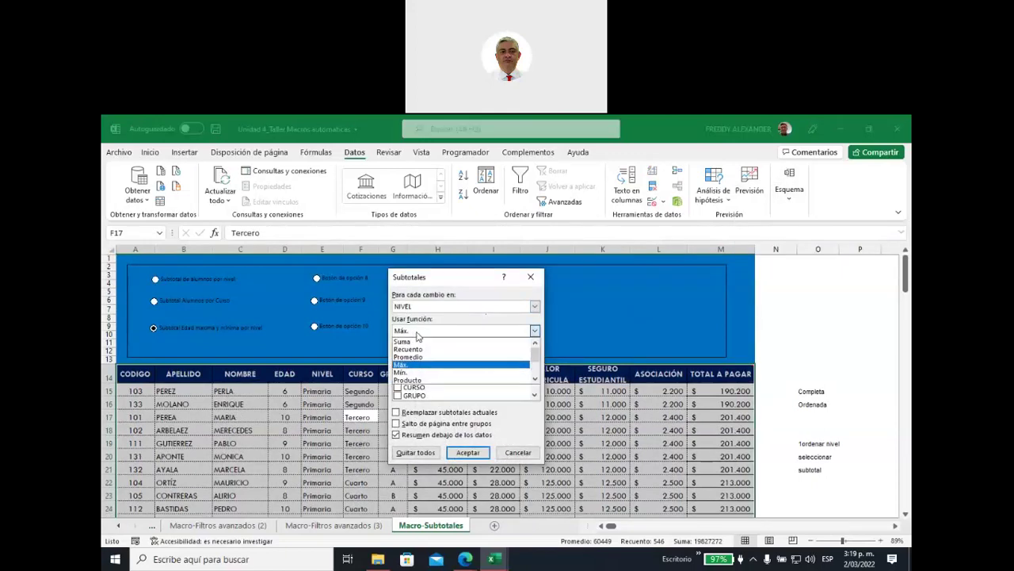
pyautogui.click(403, 372)
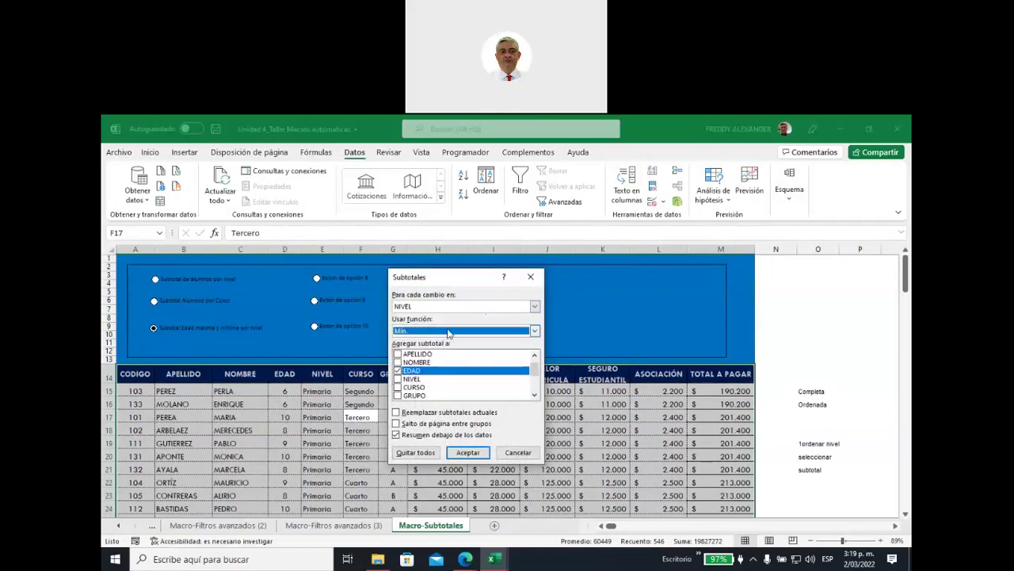
pyautogui.click(465, 454)
pyautogui.scroll(-4, 399, 407)
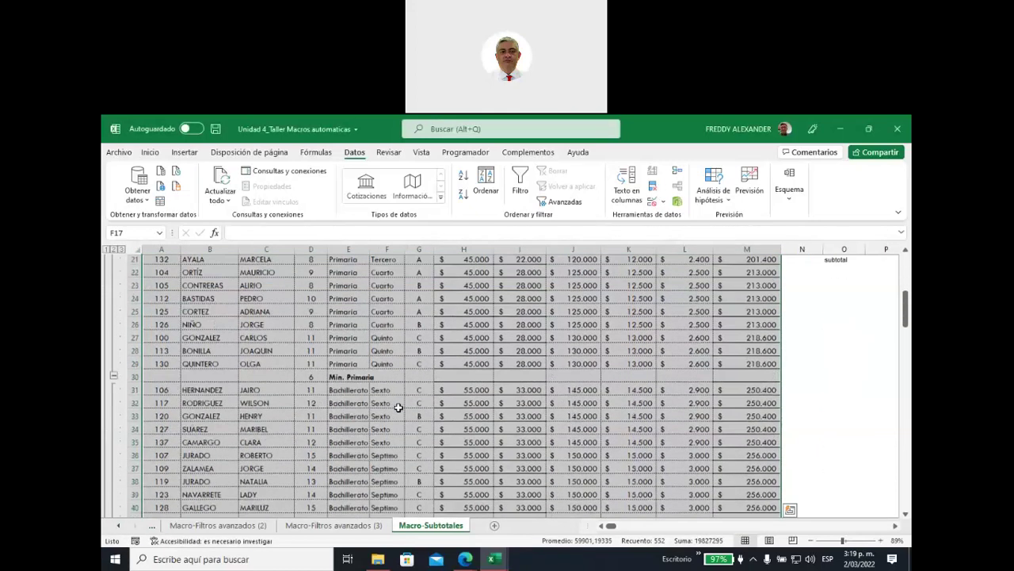
pyautogui.scroll(-13, 399, 407)
pyautogui.scroll(-3, 398, 407)
pyautogui.scroll(7, 399, 407)
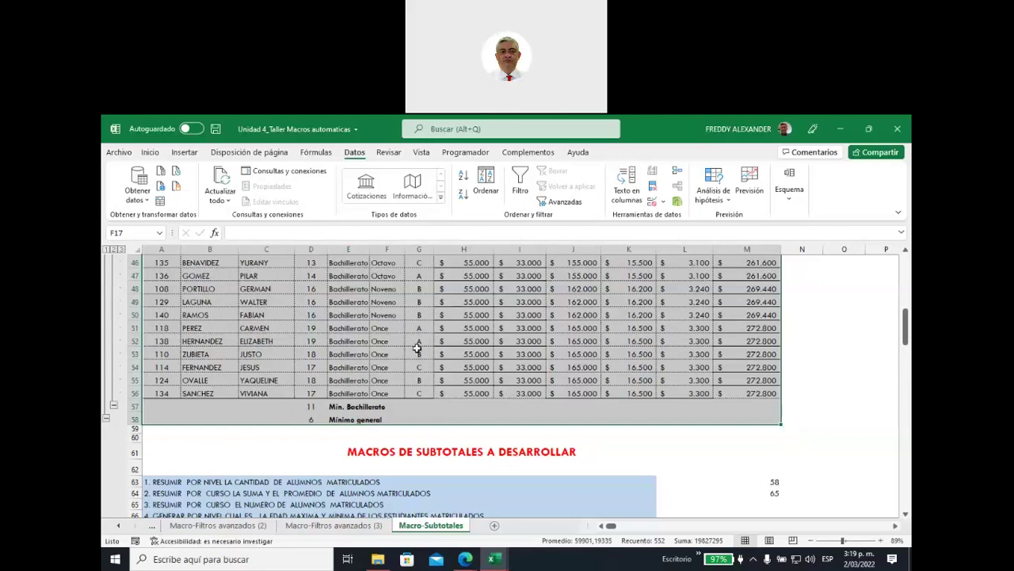
# Reselect the whole data region starting from cell F48
pyautogui.click(386, 287)
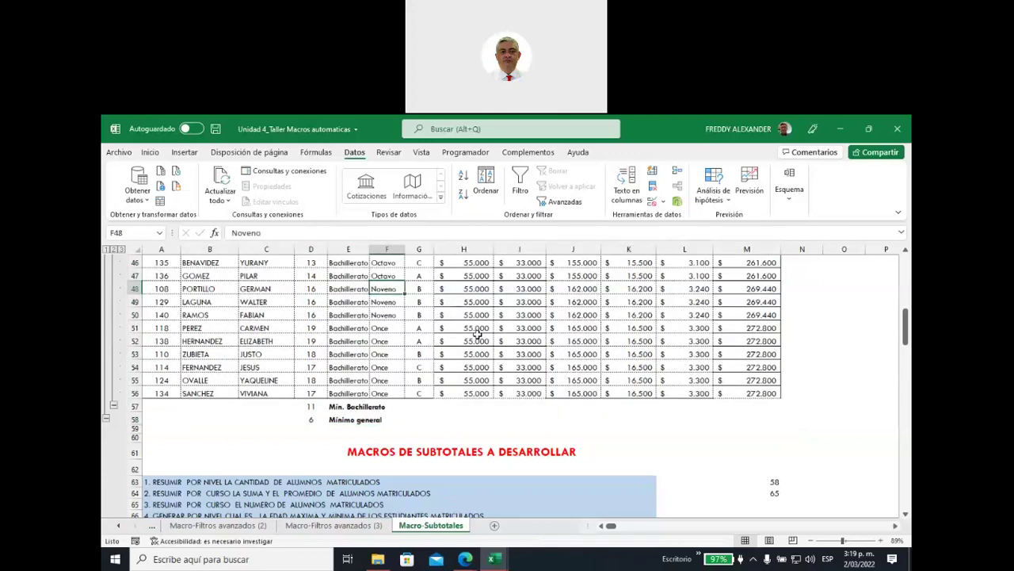
pyautogui.hotkey('ctrl', 'a')
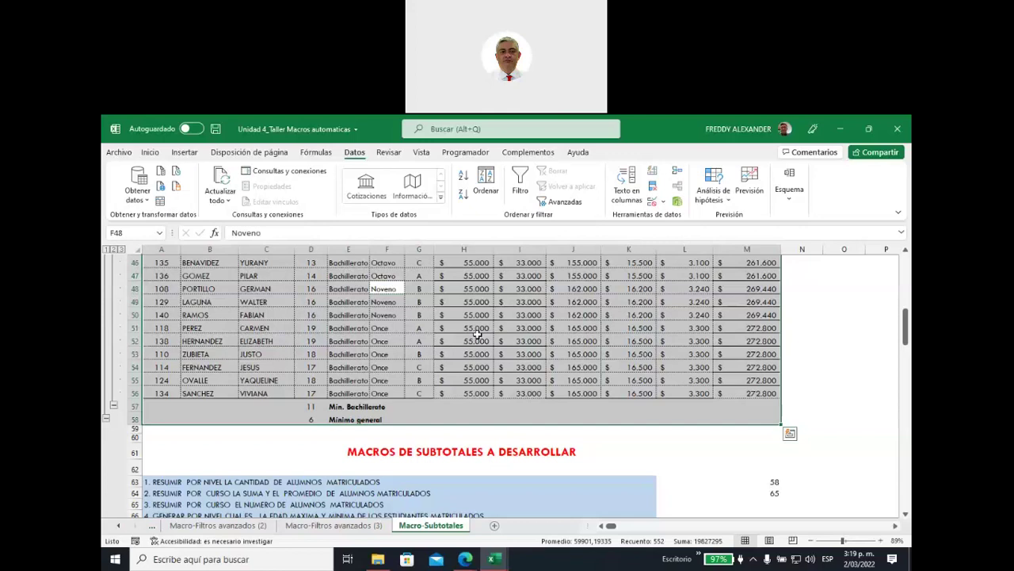
pyautogui.scroll(4, 480, 336)
pyautogui.scroll(4, 479, 337)
pyautogui.scroll(4, 479, 337)
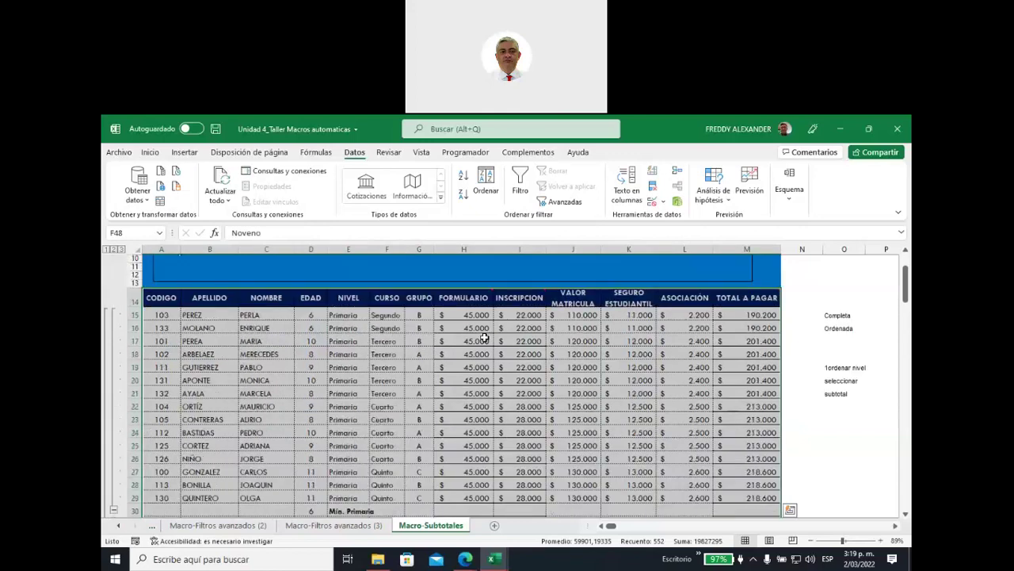
# Add Máx. EDAD subtotals per NIVEL beside the minimums, giving Máx. Bachillerato 19 and Máximo general 19
pyautogui.click(788, 192)
pyautogui.click(821, 228)
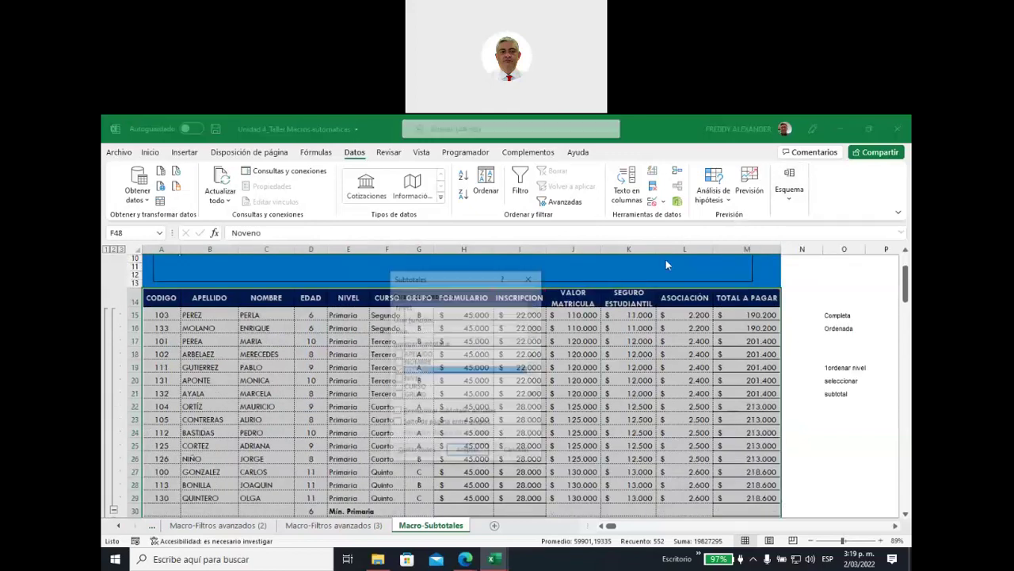
pyautogui.click(416, 332)
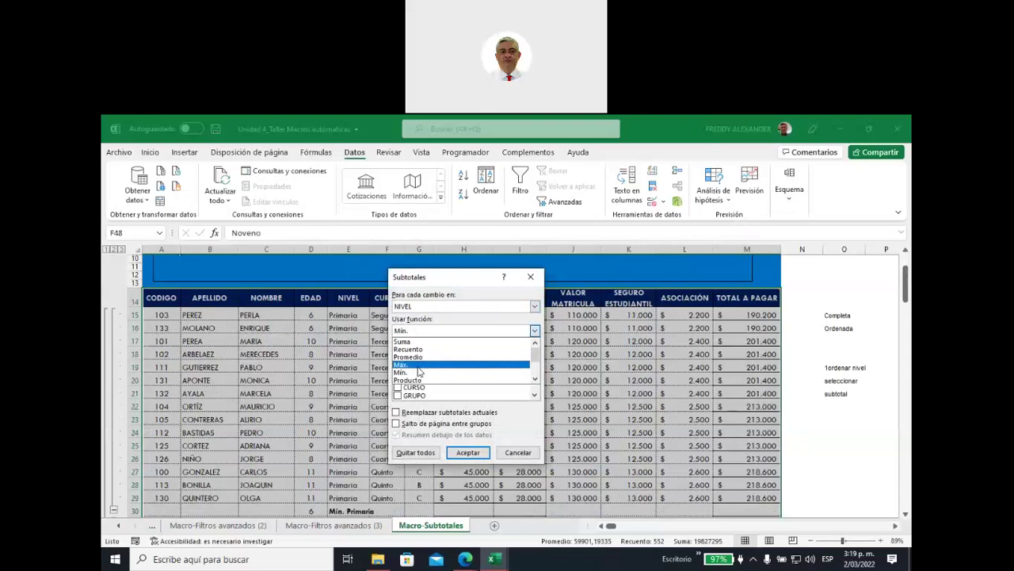
pyautogui.click(418, 363)
pyautogui.click(466, 452)
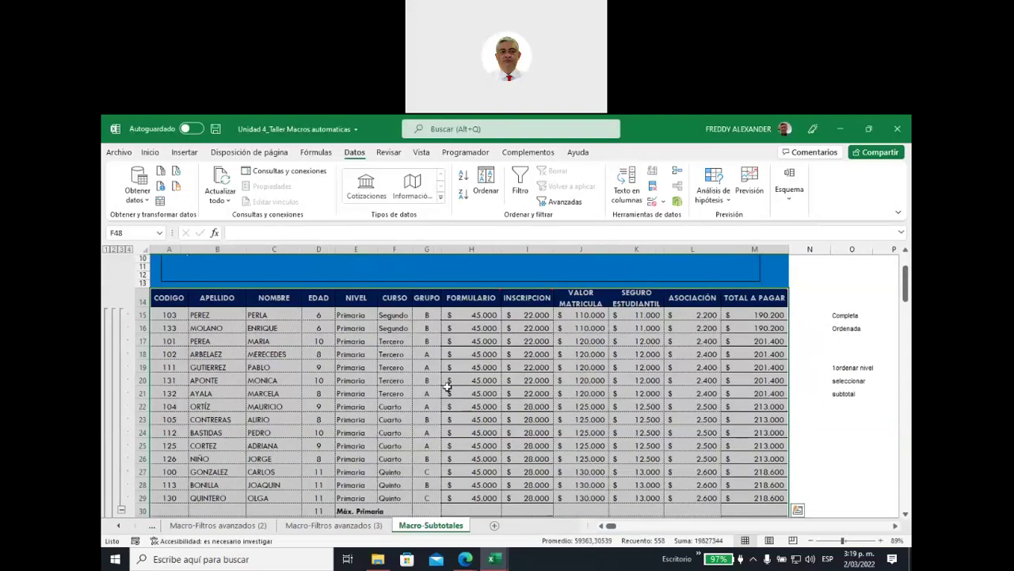
pyautogui.scroll(-1, 406, 394)
pyautogui.scroll(-10, 405, 394)
pyautogui.scroll(-1, 406, 393)
pyautogui.scroll(-1, 404, 395)
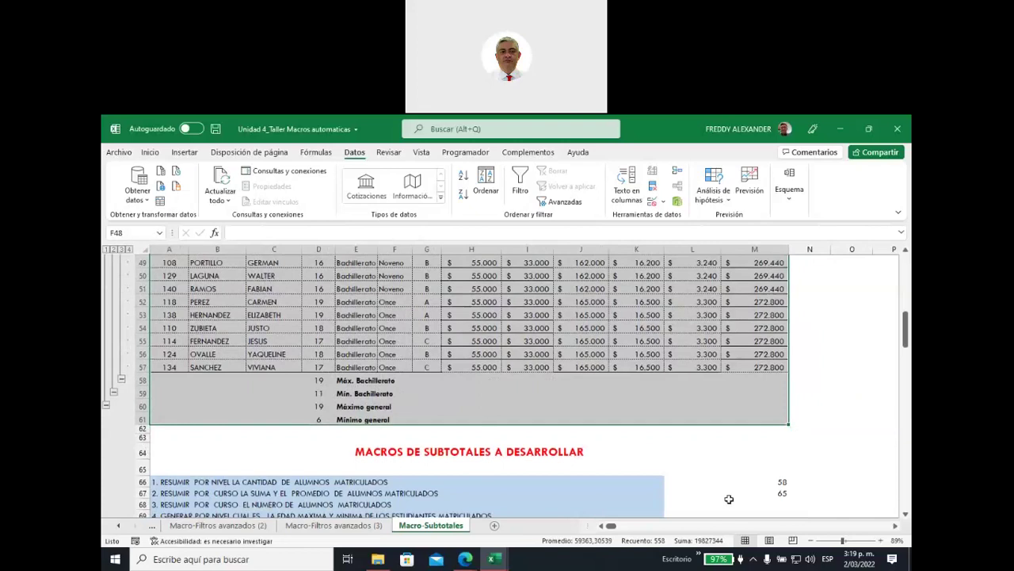
pyautogui.click(784, 503)
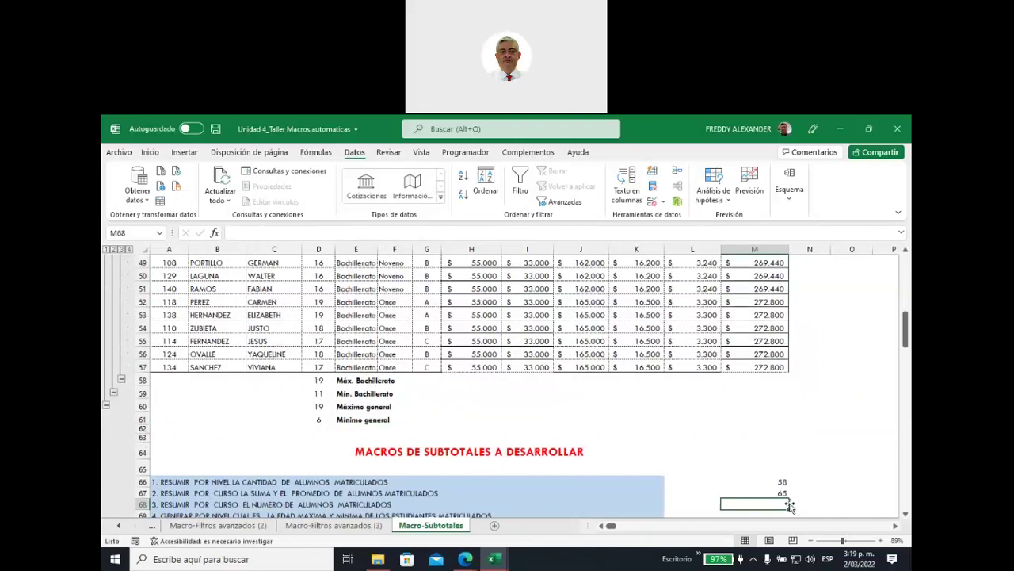
# Enter 61 in M68, then strip every subtotal from the selected table with Quitar todos
pyautogui.write('61')
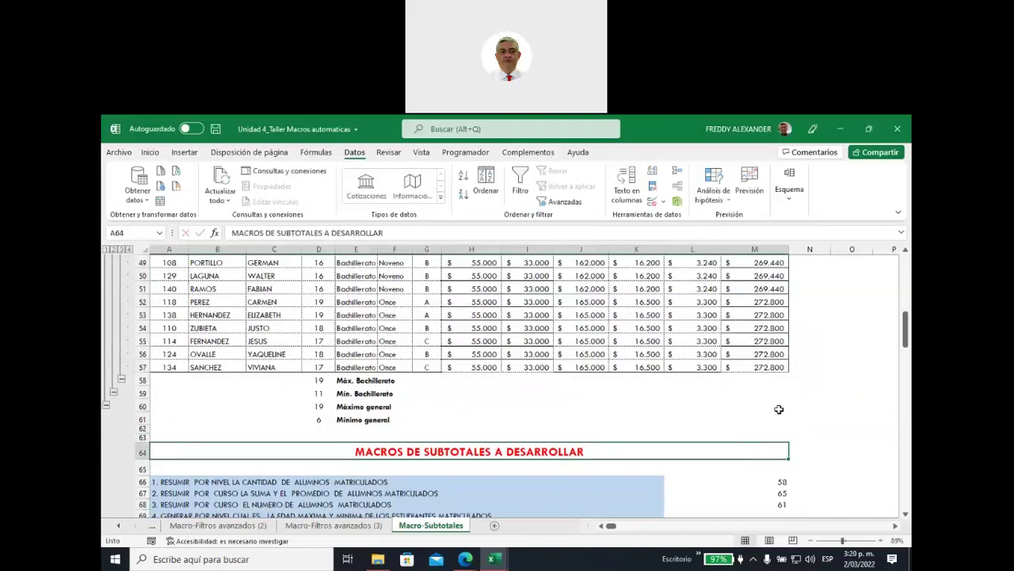
pyautogui.moveTo(781, 418)
pyautogui.mouseDown()
pyautogui.moveTo(266, 406)
pyautogui.moveTo(178, 209)
pyautogui.mouseUp()
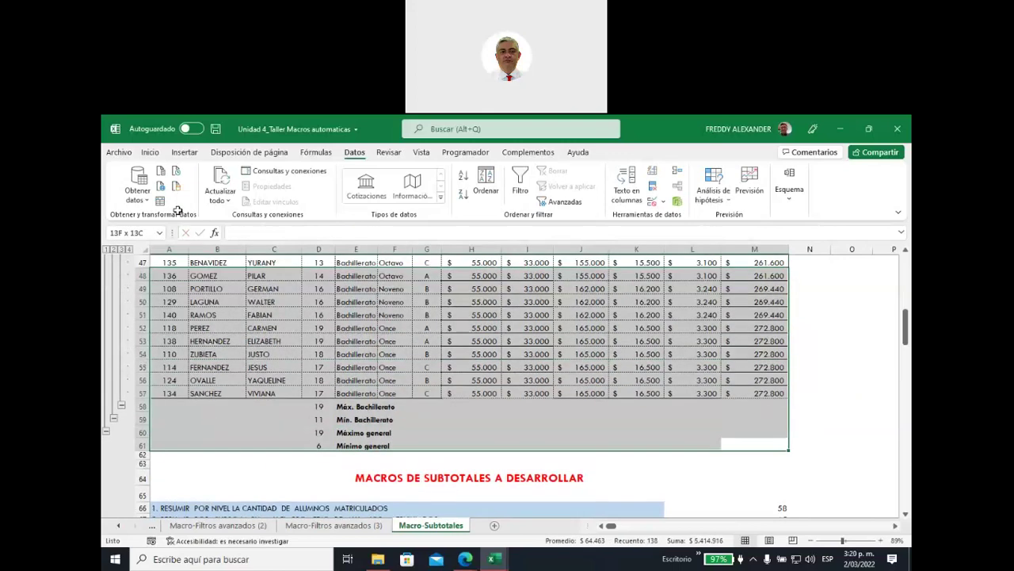
pyautogui.moveTo(178, 208); pyautogui.dragTo(750, 273)
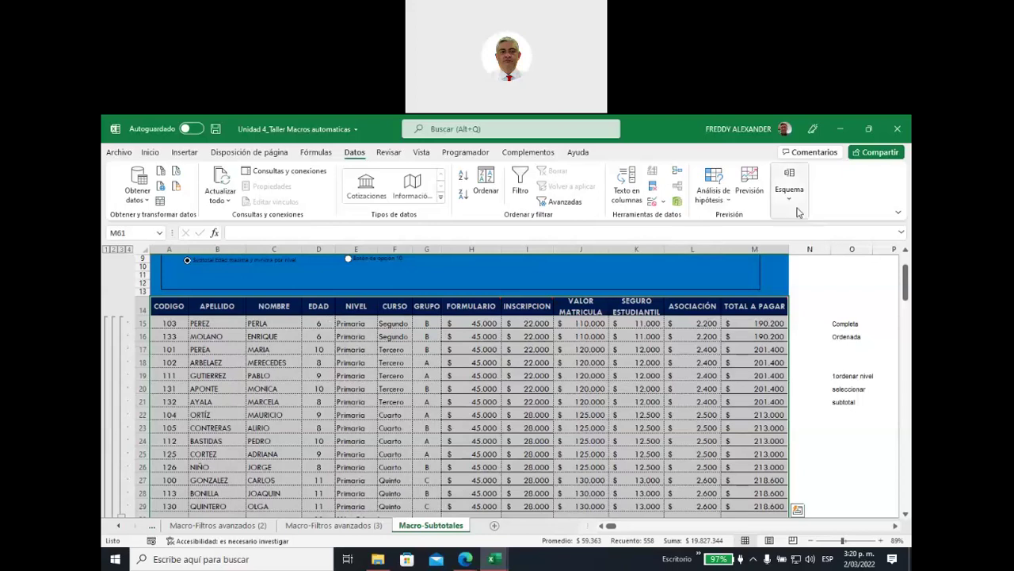
pyautogui.click(793, 182)
pyautogui.click(819, 238)
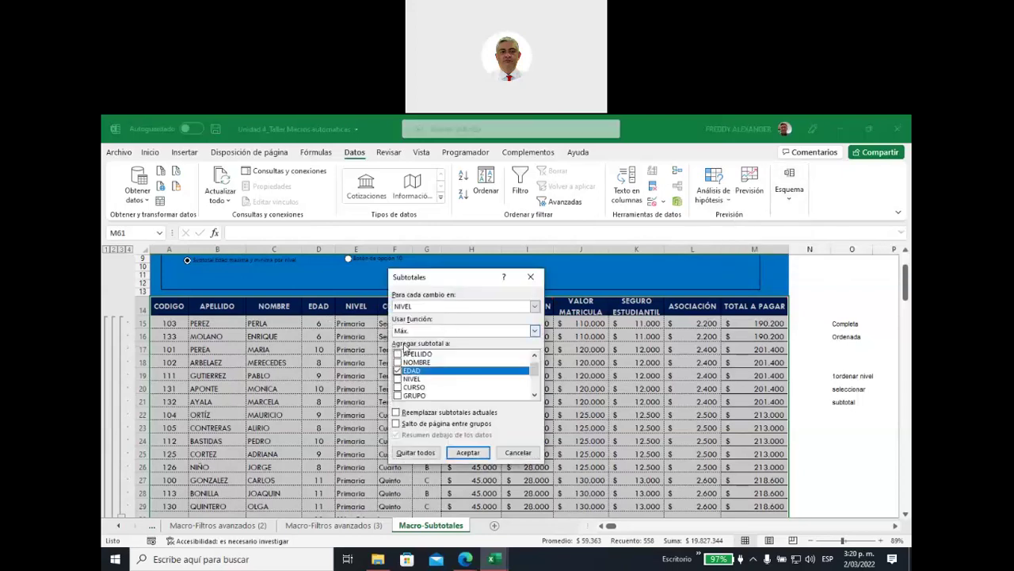
pyautogui.click(427, 453)
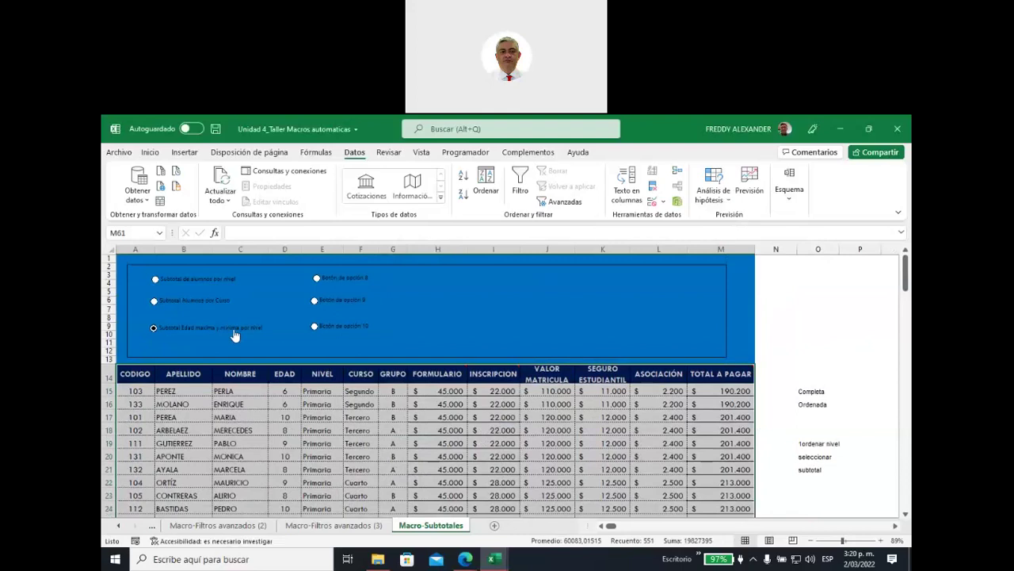
# Delete the NivelMaxMinEdad macro from the Macros list and confirm the deletion
pyautogui.rightClick(234, 331)
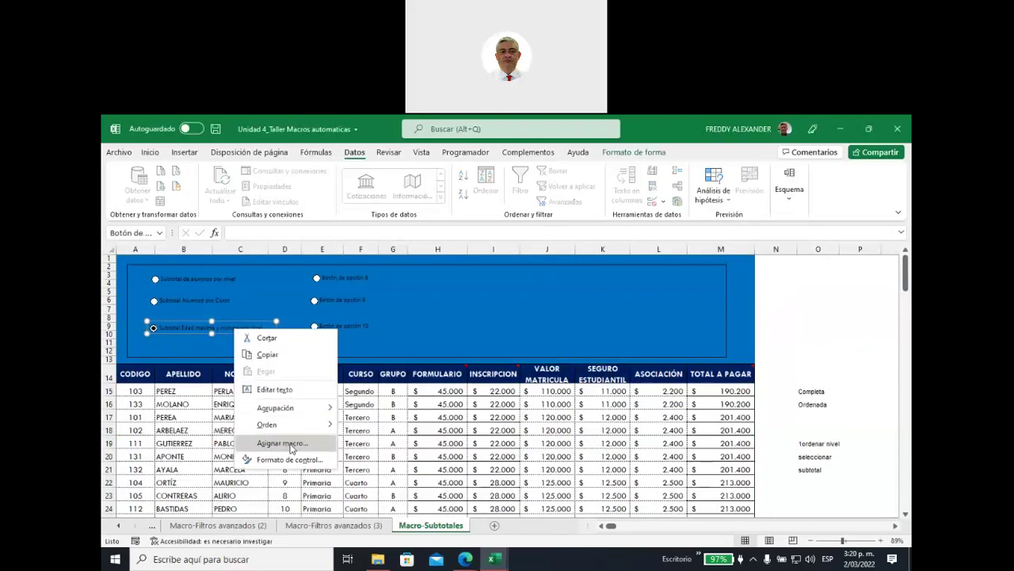
pyautogui.press('Escape')
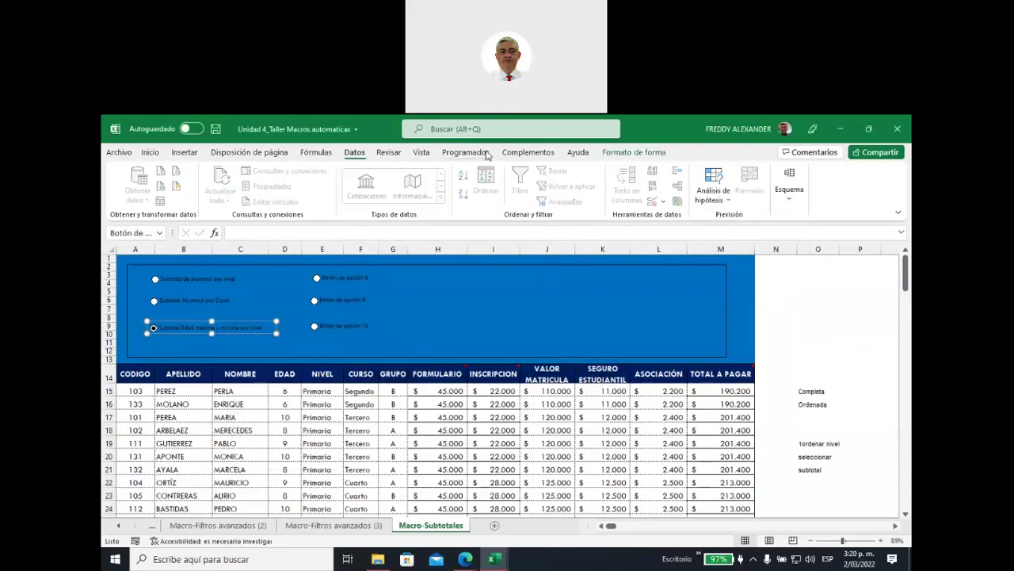
pyautogui.click(467, 152)
pyautogui.click(152, 182)
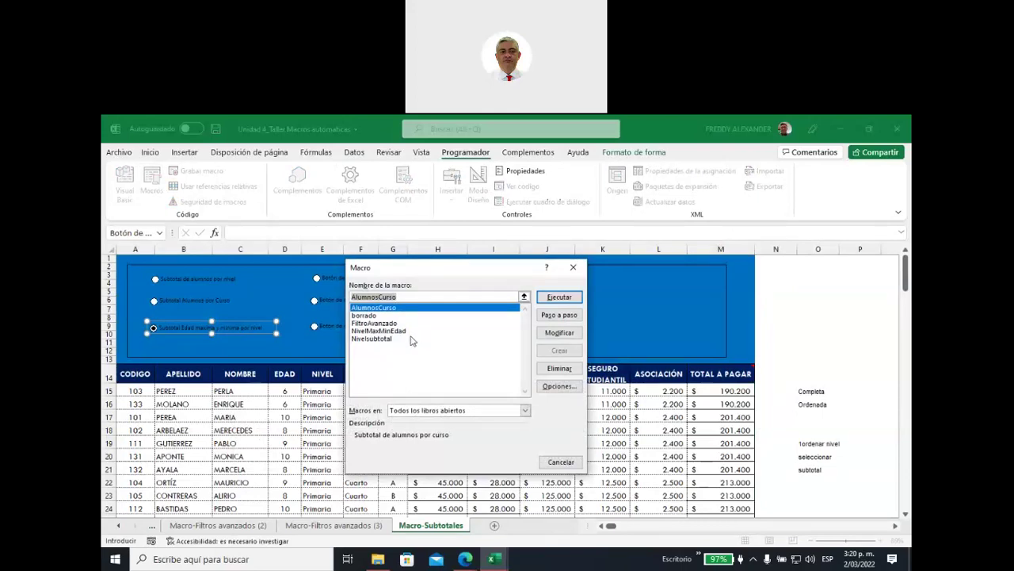
pyautogui.click(404, 331)
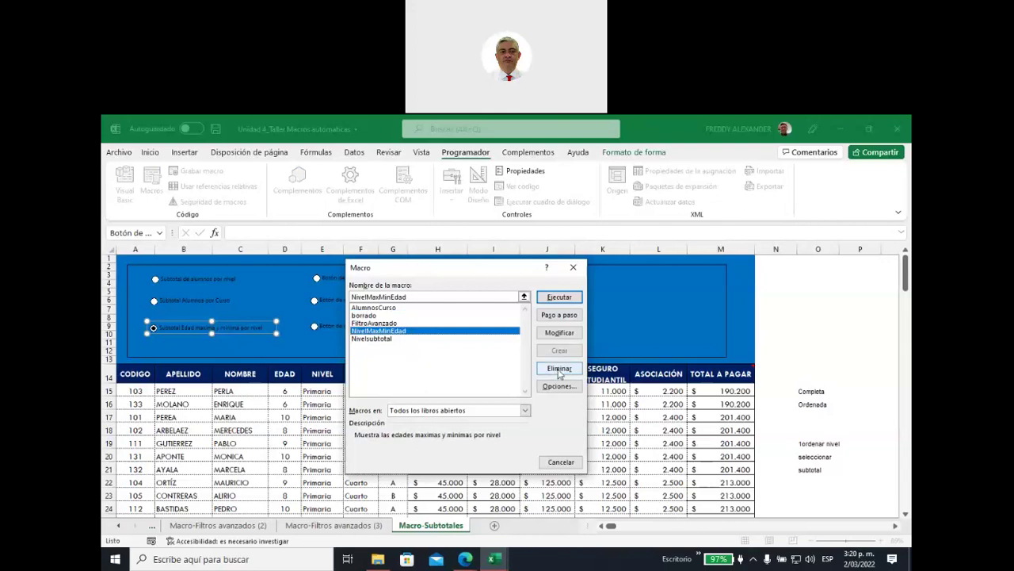
pyautogui.click(558, 370)
pyautogui.click(481, 371)
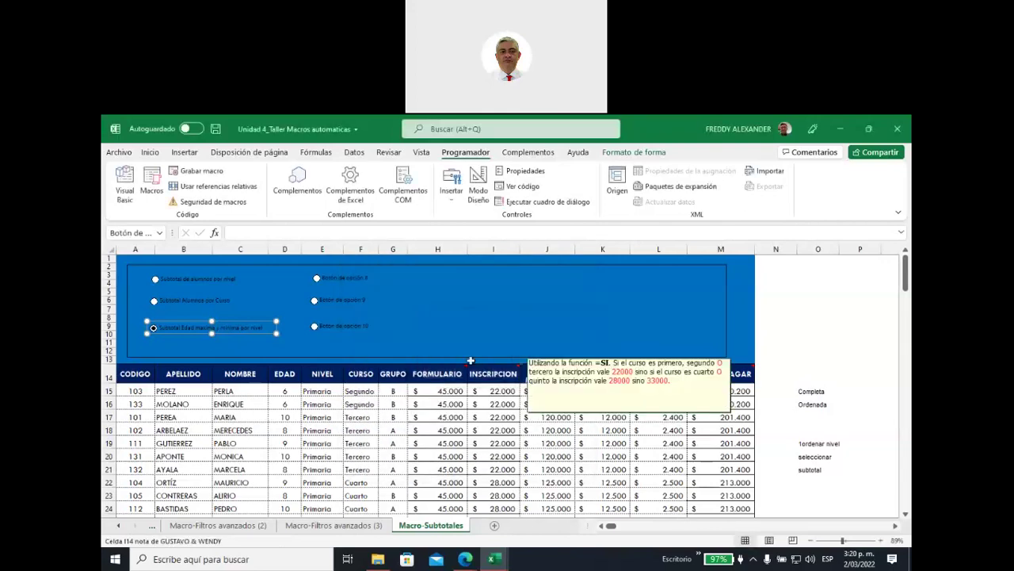
pyautogui.click(490, 345)
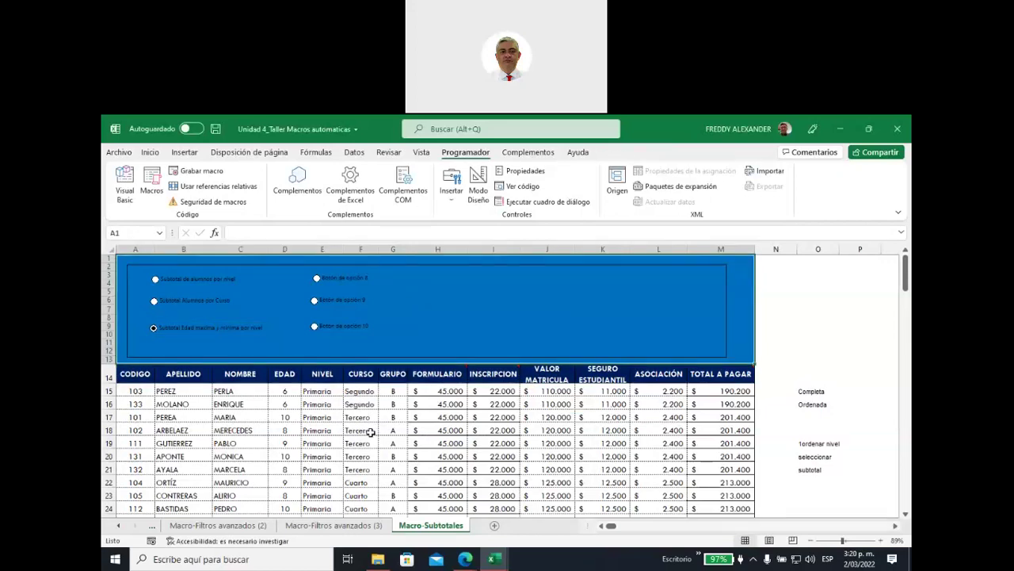
# Record a new macro EdadMaxMinNivel in this workbook, described 'Edad maxima y minima por nivel'
pyautogui.scroll(-1, 389, 413)
pyautogui.scroll(-1, 356, 397)
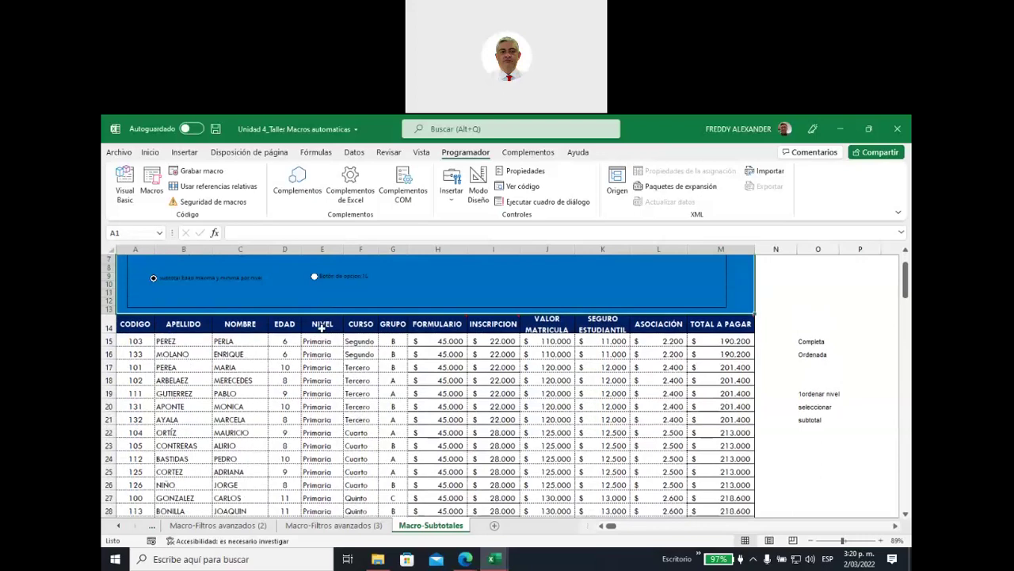
pyautogui.click(322, 354)
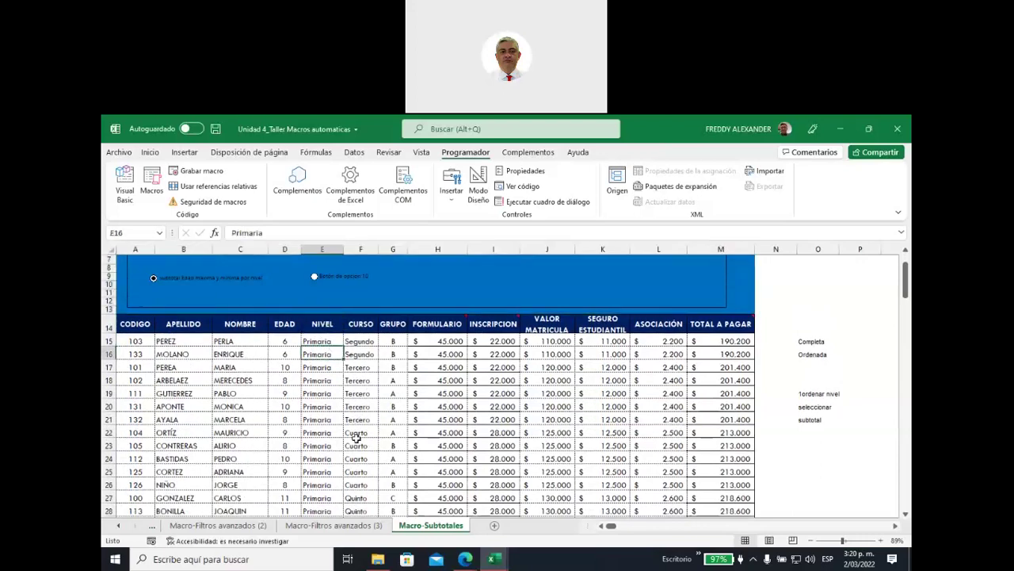
pyautogui.click(198, 171)
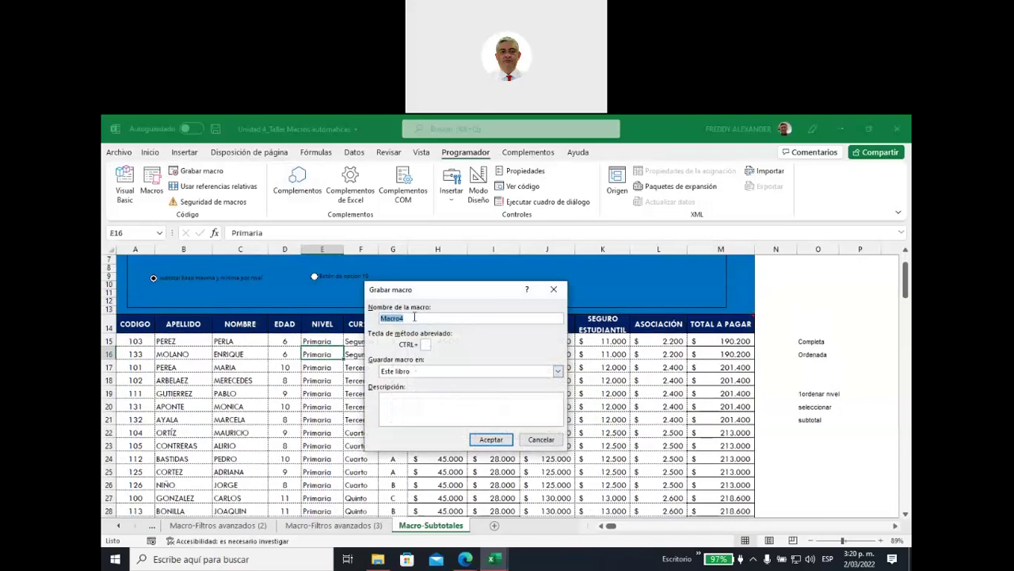
pyautogui.write('Eda')
pyautogui.press('BackSpace')
pyautogui.press('BackSpace')
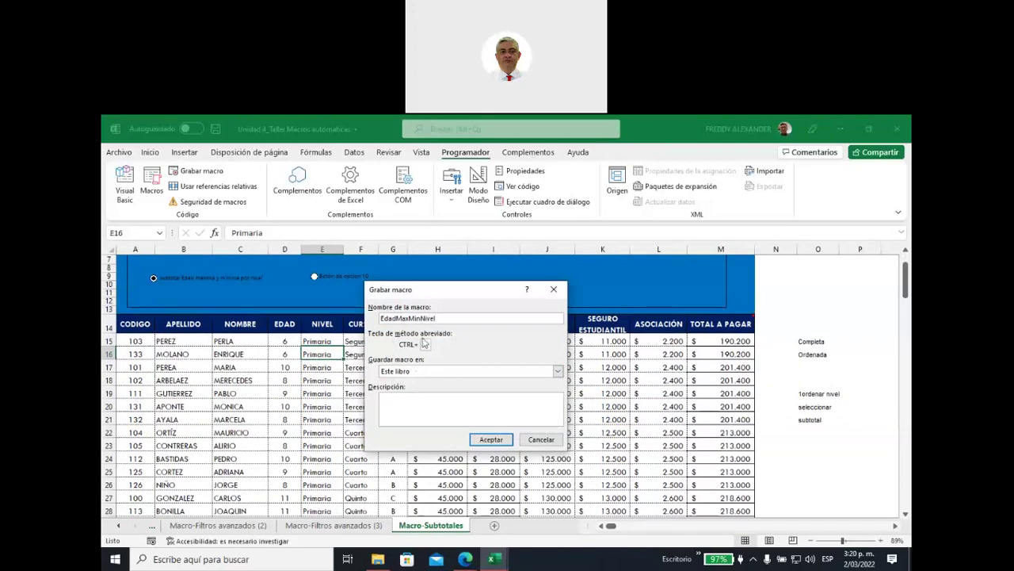
pyautogui.click(417, 405)
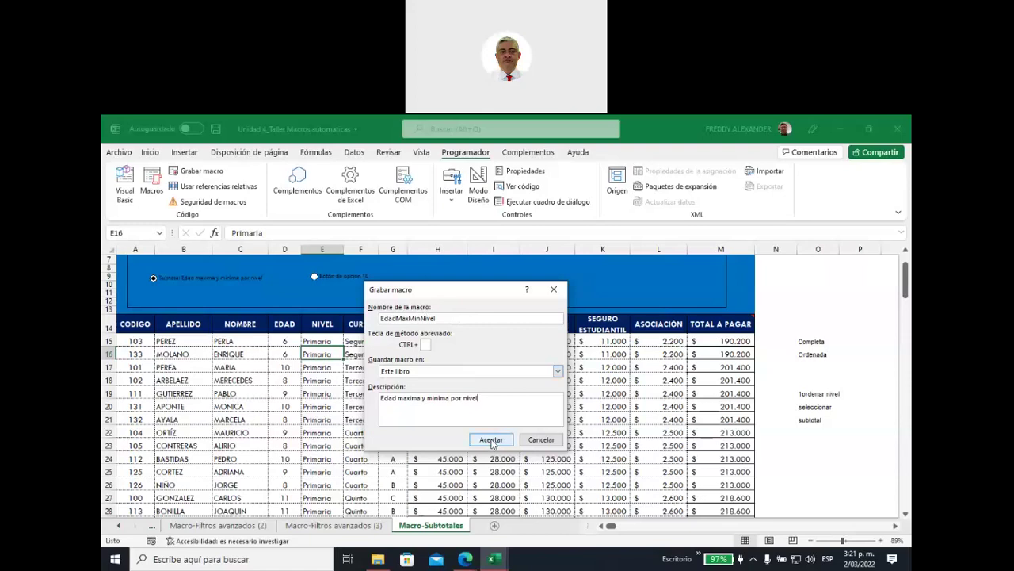
pyautogui.click(492, 441)
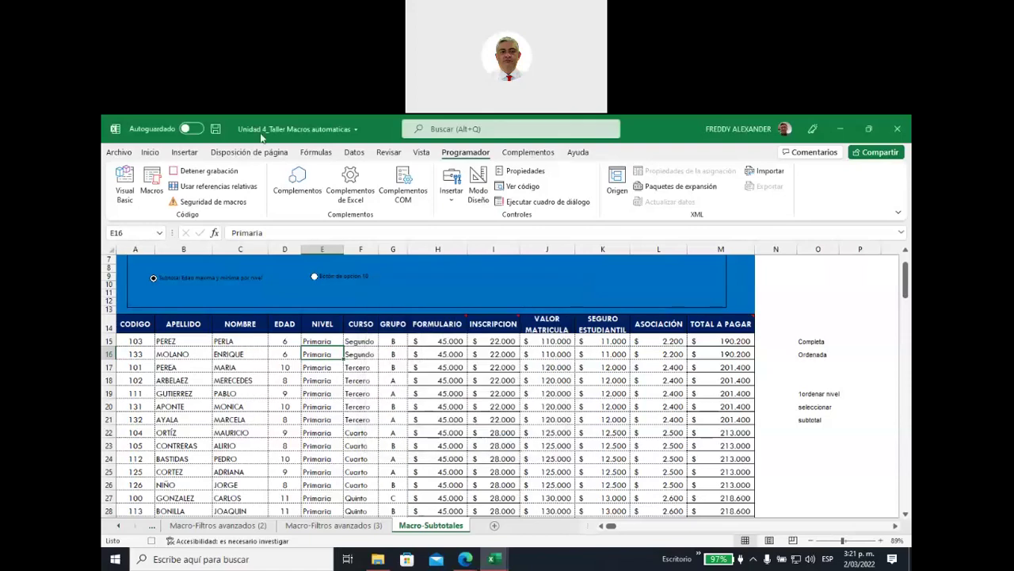
# Sort the student table by NIVEL
pyautogui.click(314, 152)
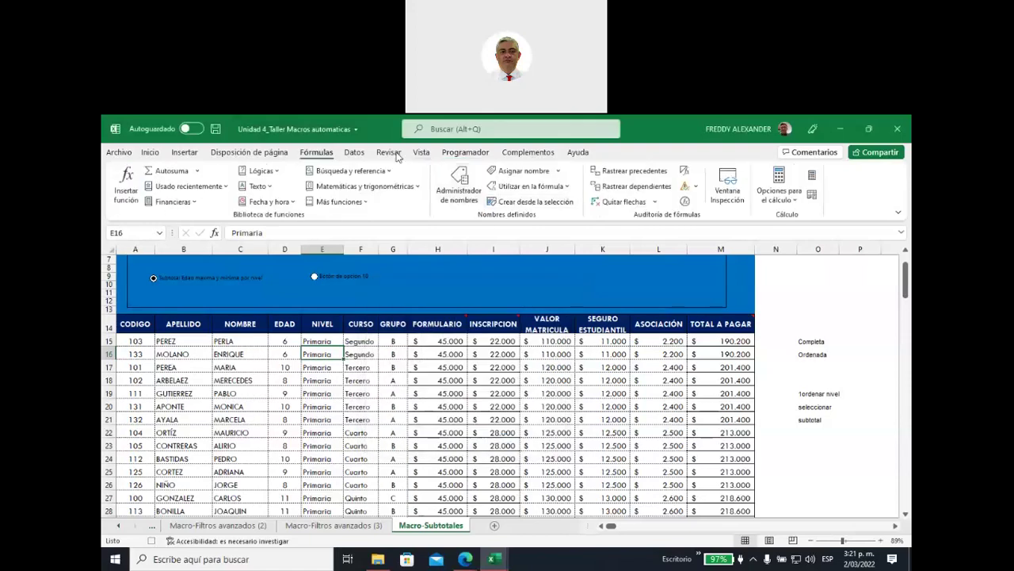
pyautogui.click(353, 152)
pyautogui.click(486, 184)
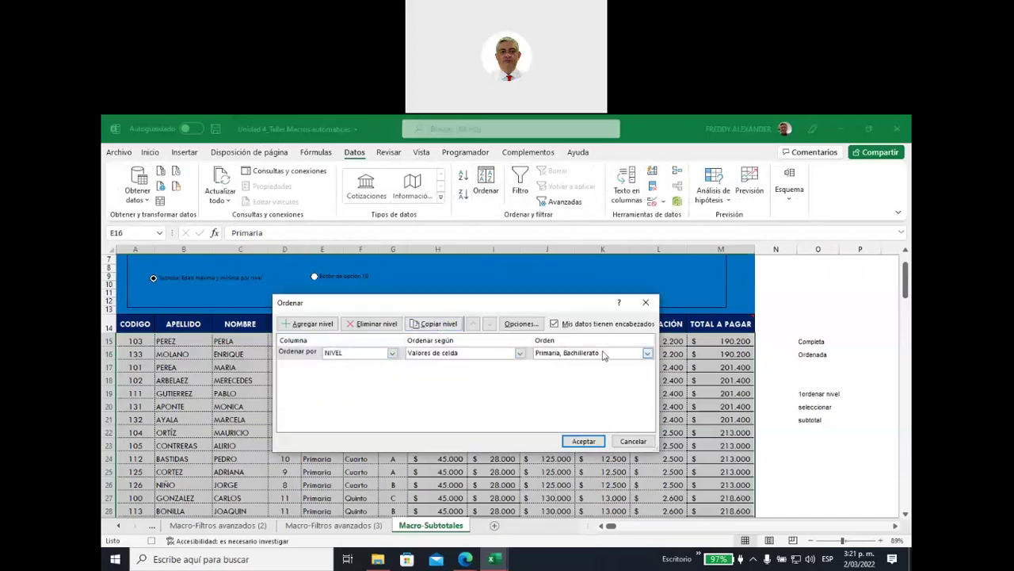
pyautogui.click(584, 440)
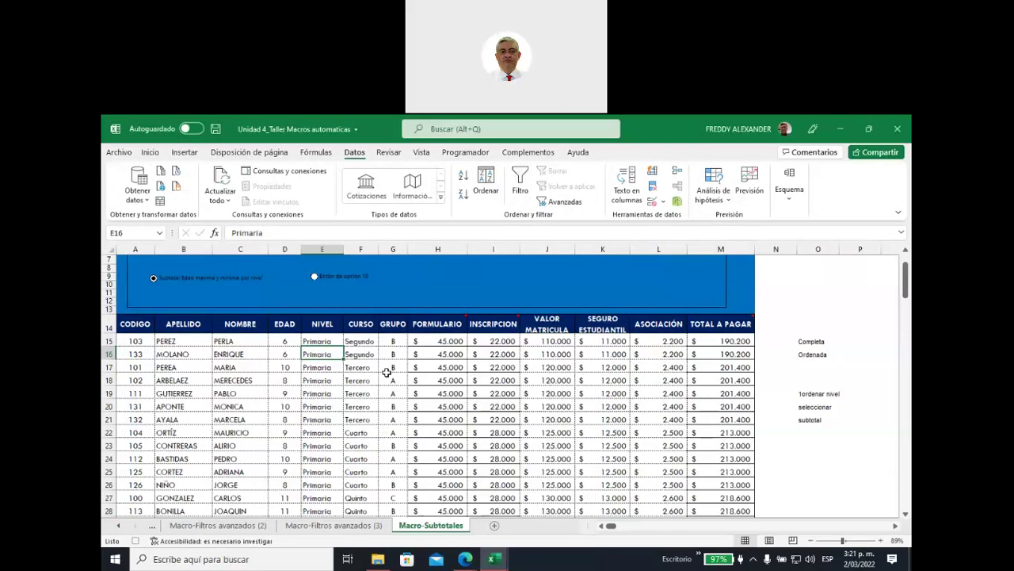
# Add Mín. EDAD subtotals per NIVEL: Primaria 6, Bachillerato 11, general 6
pyautogui.hotkey('ctrl', 'a')
pyautogui.scroll(-5, 521, 381)
pyautogui.scroll(-3, 521, 381)
pyautogui.scroll(-3, 521, 381)
pyautogui.scroll(4, 521, 381)
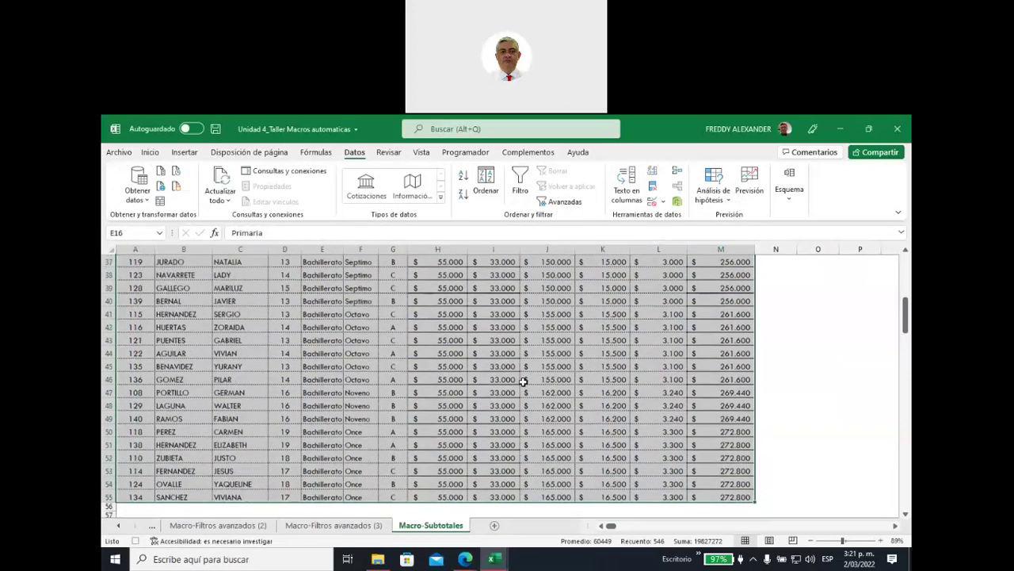
pyautogui.scroll(3, 521, 381)
pyautogui.click(789, 186)
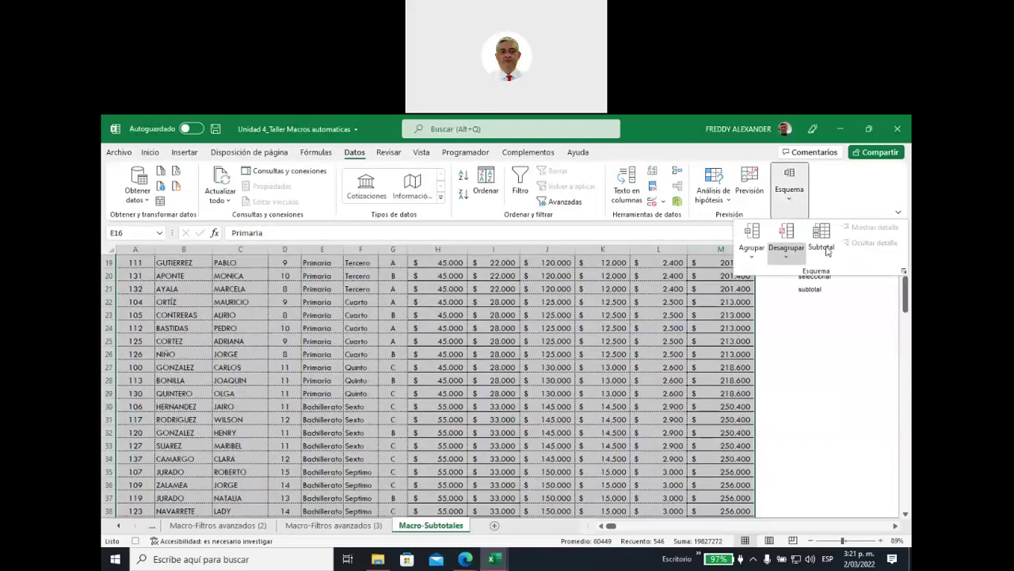
pyautogui.click(821, 236)
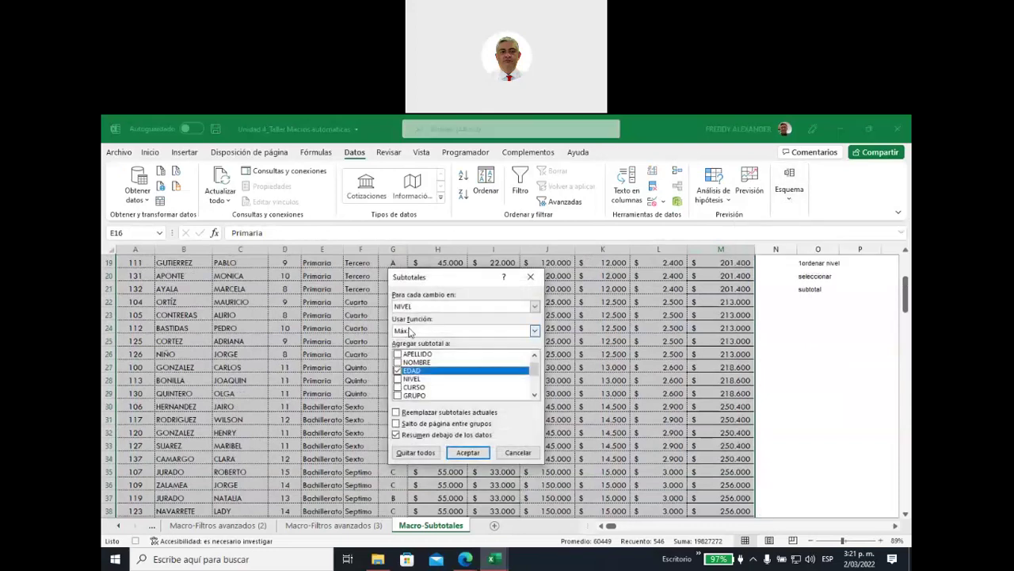
pyautogui.click(534, 333)
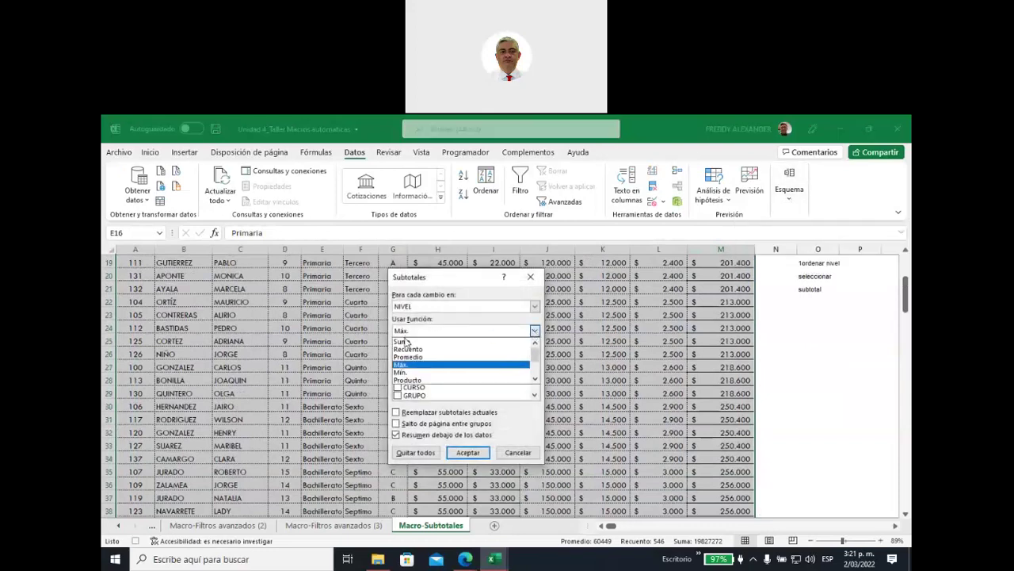
pyautogui.click(402, 378)
pyautogui.click(467, 451)
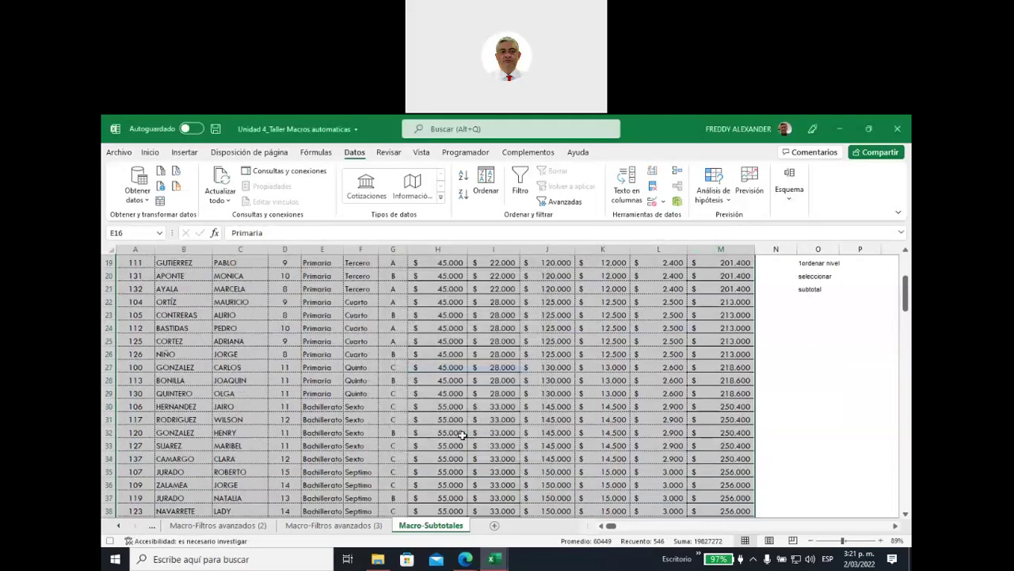
# Reselect the whole data table from a cell in the Bachillerato rows
pyautogui.scroll(-2, 428, 413)
pyautogui.scroll(-4, 432, 417)
pyautogui.scroll(-1, 434, 421)
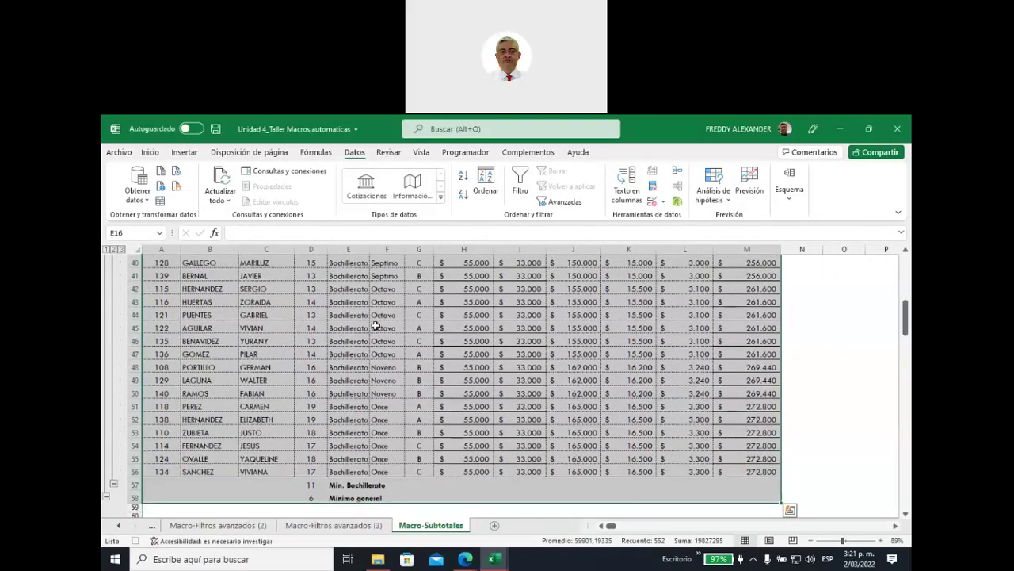
pyautogui.click(377, 327)
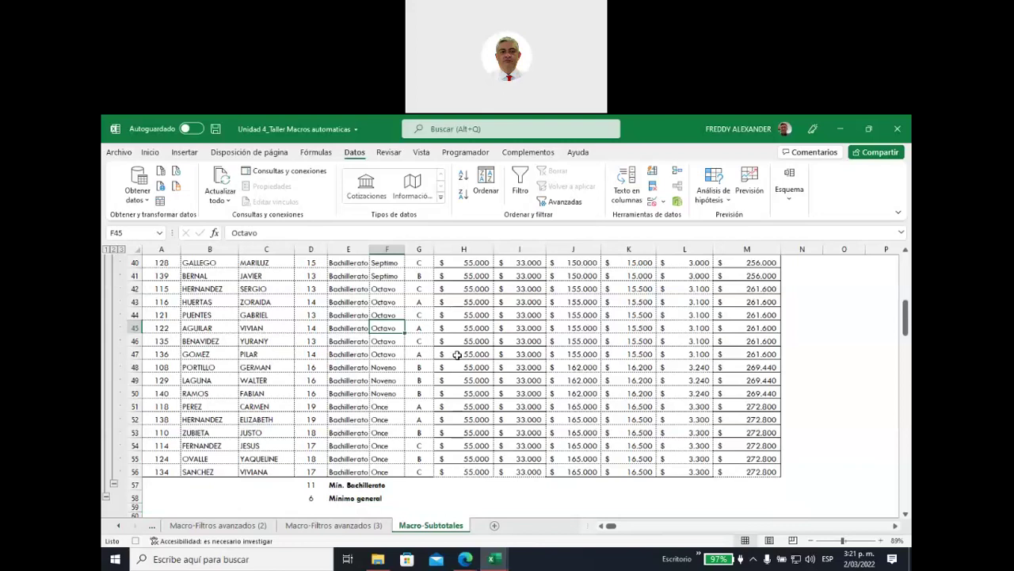
pyautogui.hotkey('ctrl', 'a')
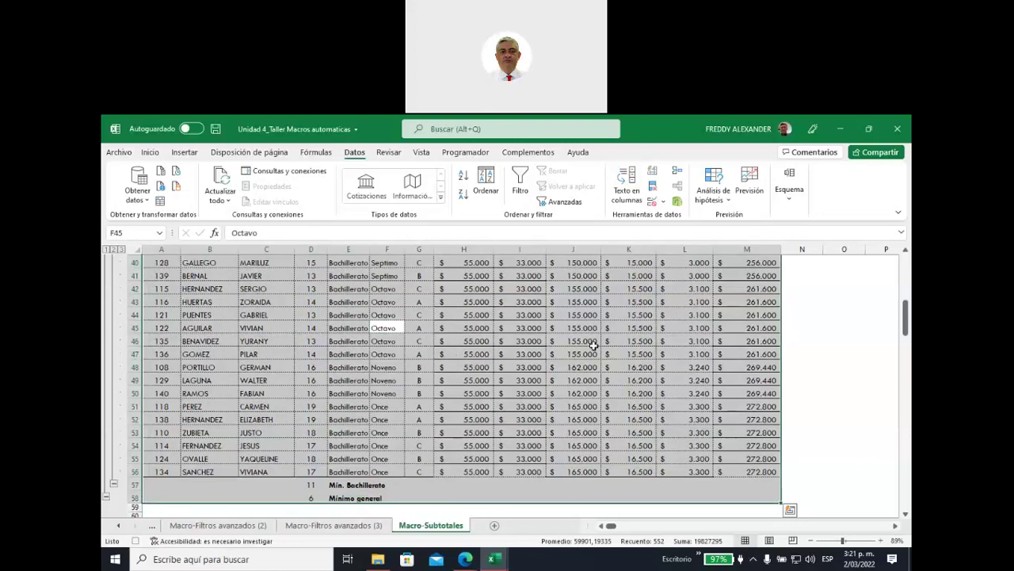
pyautogui.scroll(1, 592, 345)
pyautogui.scroll(3, 673, 277)
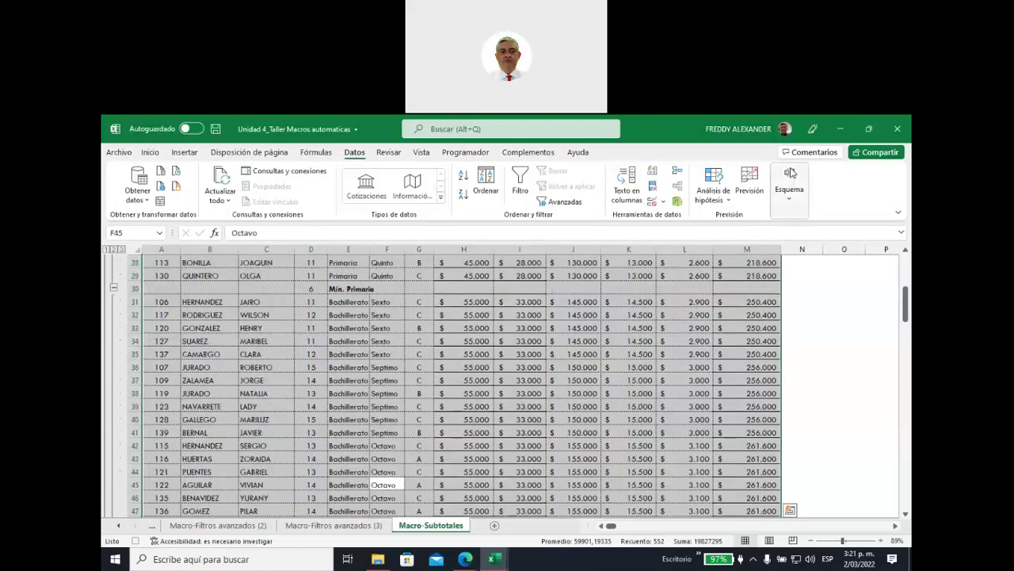
# Add Máx. EDAD subtotals per level without replacing the minimums, giving Máx. Primaria 11
pyautogui.click(790, 178)
pyautogui.click(822, 247)
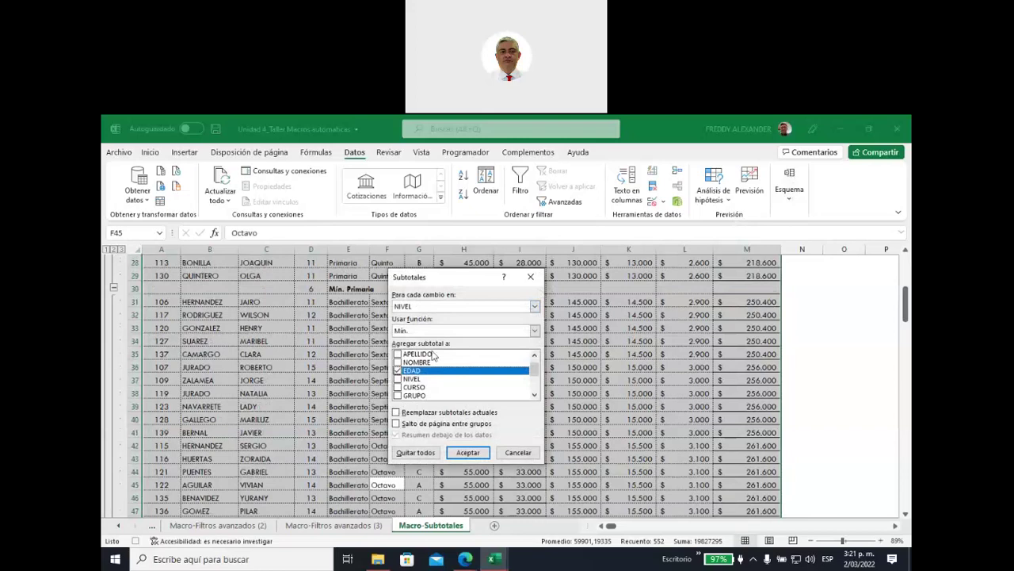
pyautogui.click(437, 331)
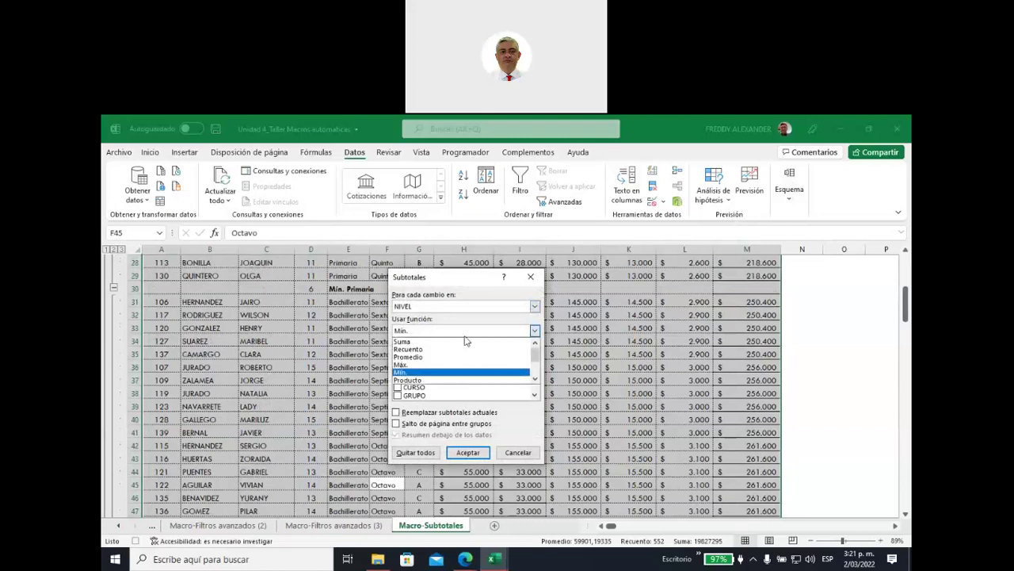
pyautogui.click(535, 332)
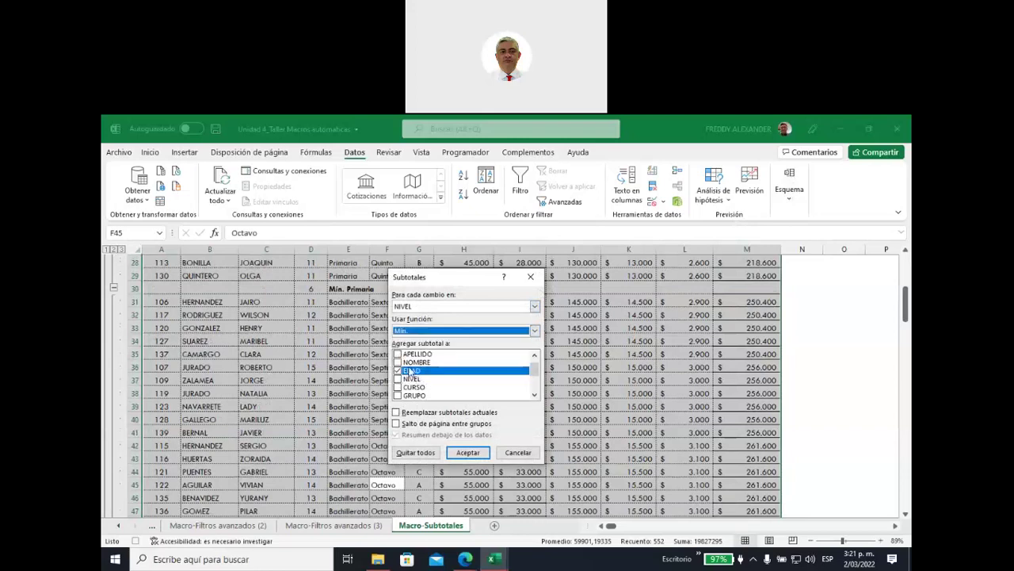
pyautogui.click(534, 331)
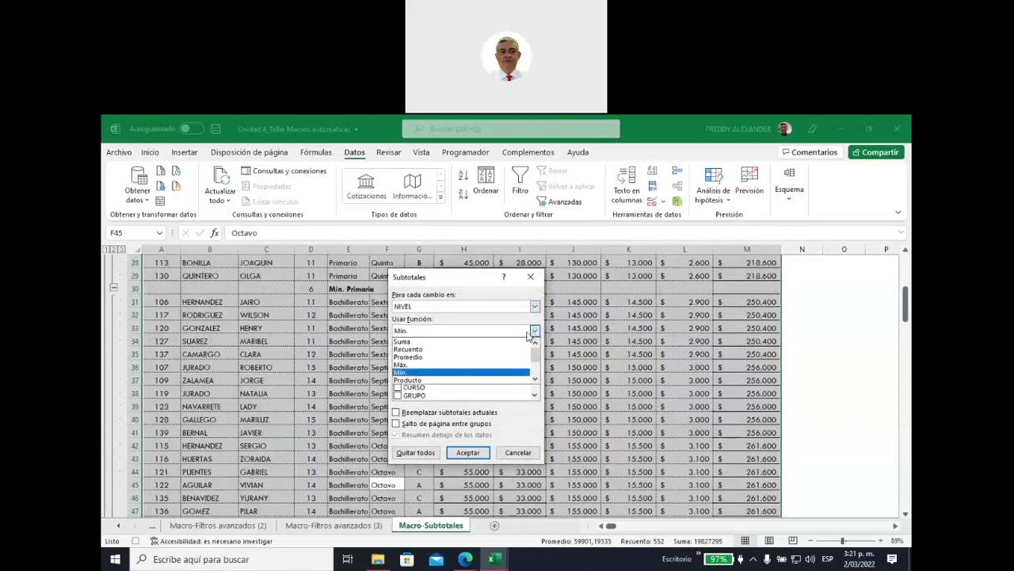
pyautogui.click(416, 366)
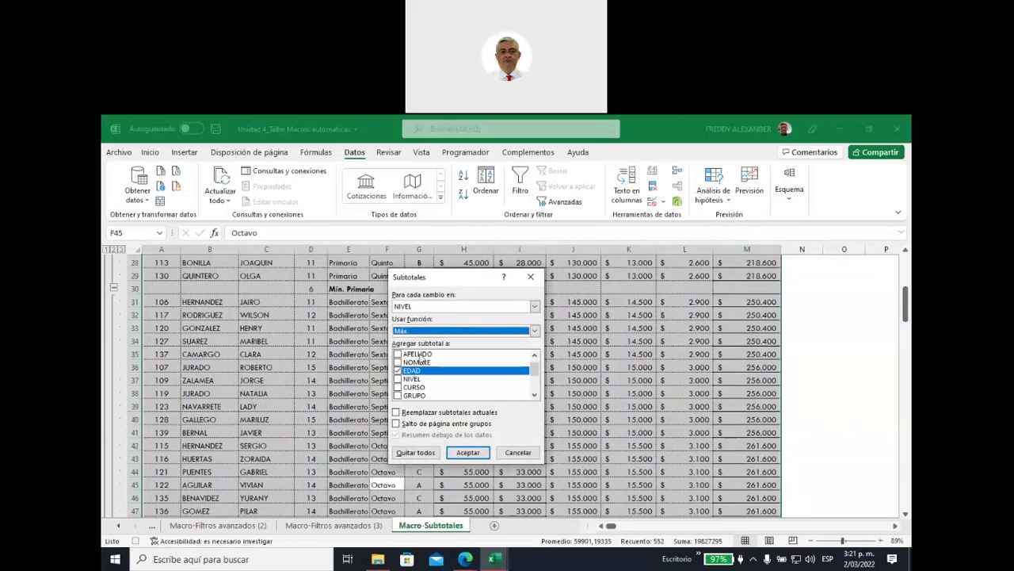
pyautogui.click(467, 452)
pyautogui.scroll(-2, 389, 396)
pyautogui.scroll(-8, 387, 405)
pyautogui.scroll(7, 384, 411)
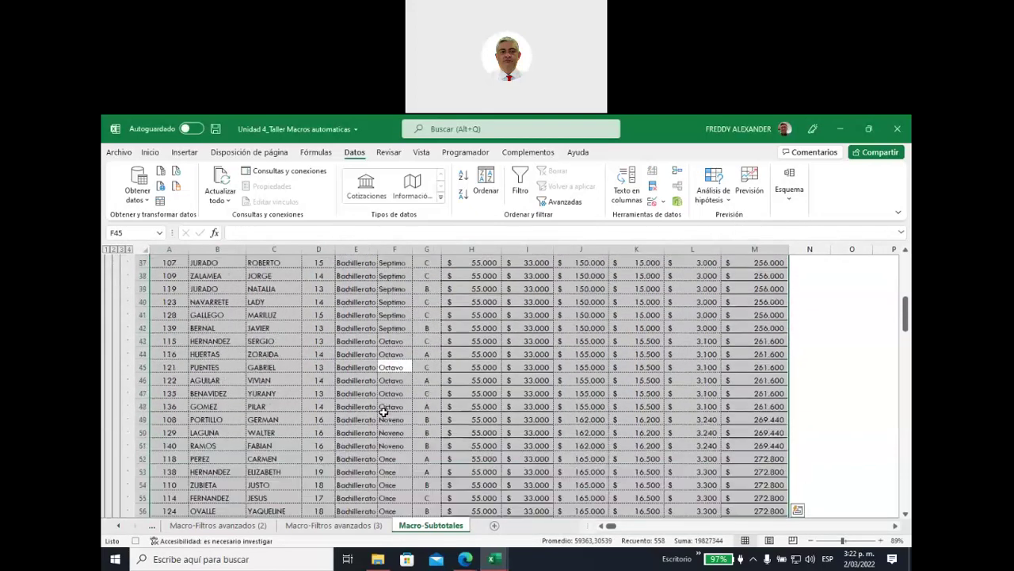
pyautogui.scroll(1, 384, 408)
pyautogui.scroll(1, 380, 396)
pyautogui.scroll(3, 377, 372)
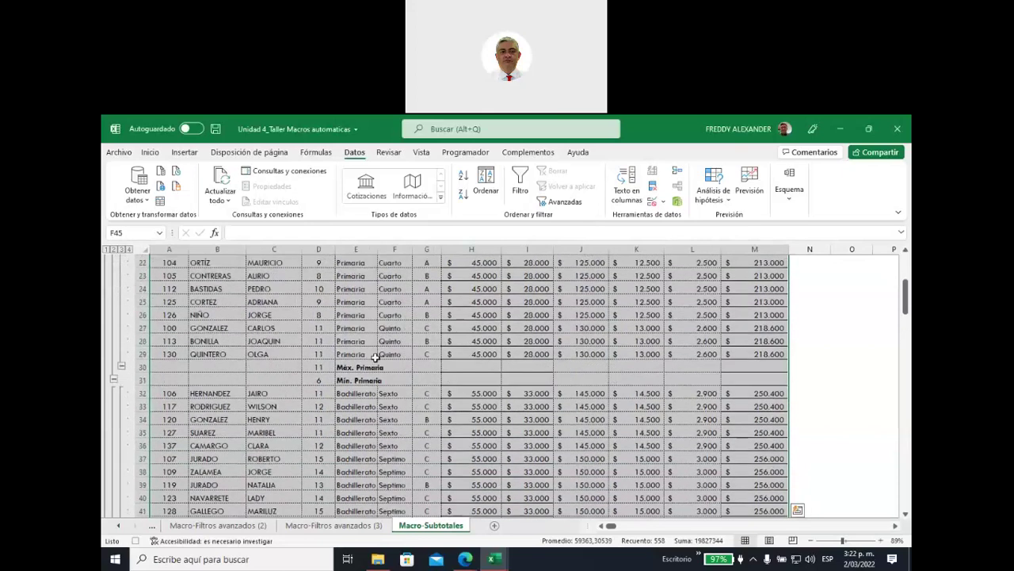
pyautogui.click(461, 155)
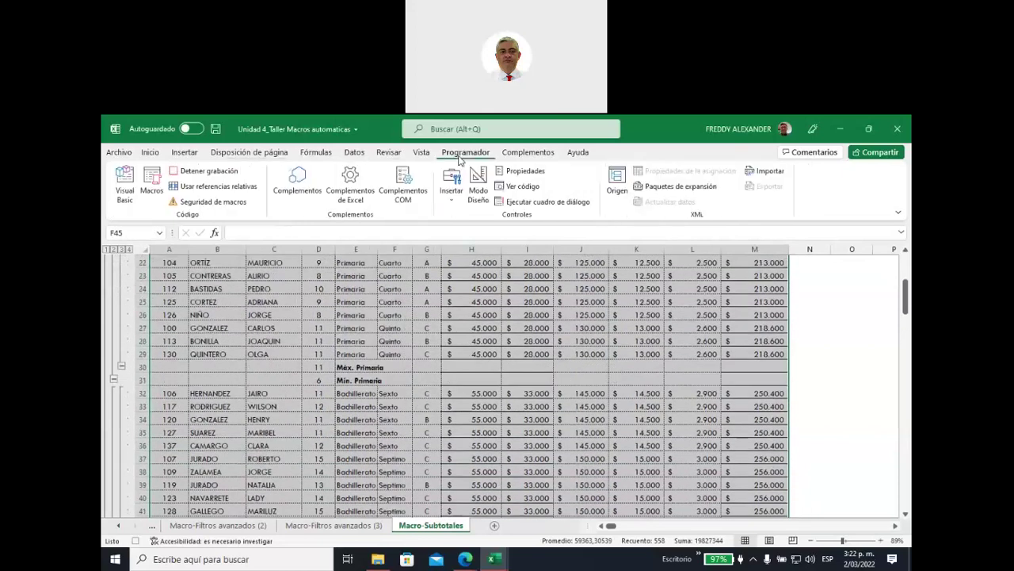
# Stop recording the EdadMaxMinNivel macro
pyautogui.click(216, 172)
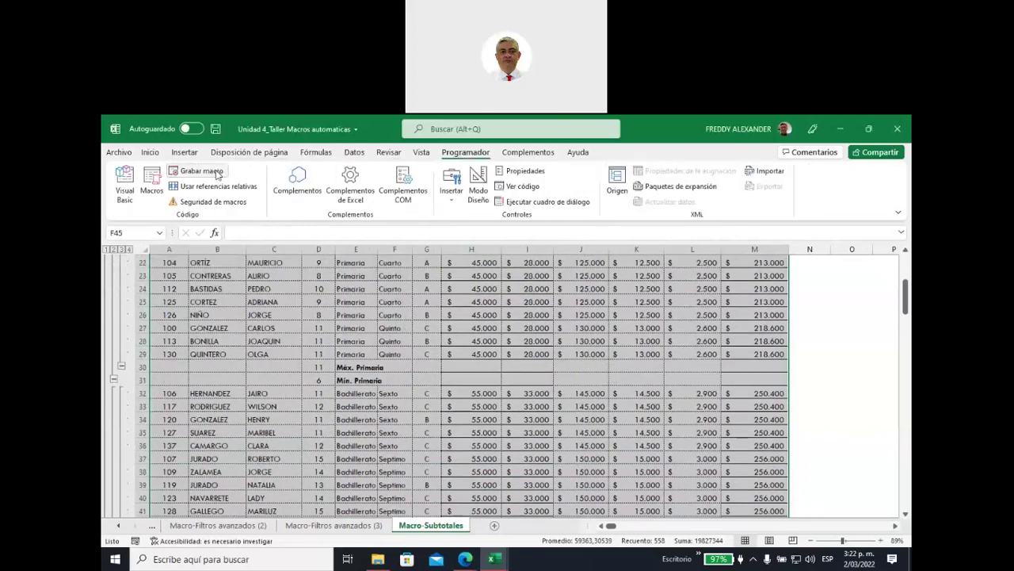
pyautogui.click(478, 367)
pyautogui.scroll(-3, 563, 366)
pyautogui.scroll(-3, 563, 367)
pyautogui.scroll(-1, 563, 366)
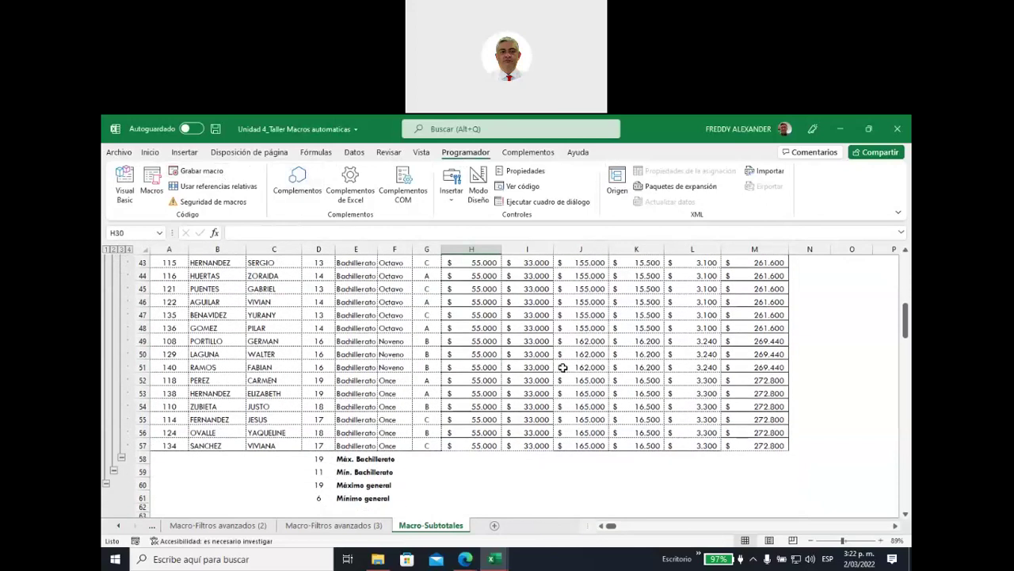
# Select rows 45 to 61, including the Máx./Mín. subtotal rows
pyautogui.moveTo(763, 498)
pyautogui.mouseDown()
pyautogui.moveTo(166, 308)
pyautogui.moveTo(166, 354)
pyautogui.mouseUp()
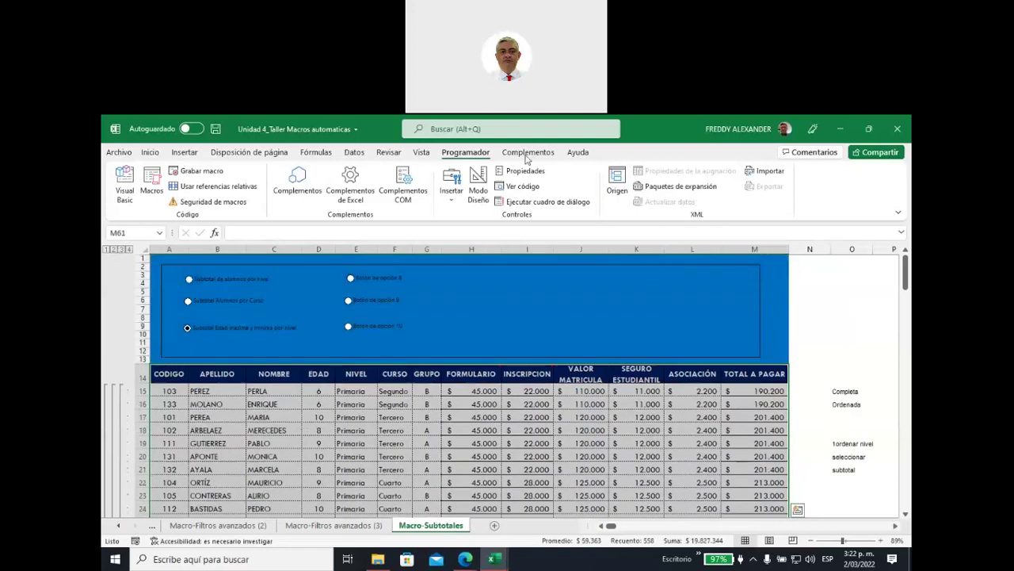
pyautogui.click(354, 152)
pyautogui.click(789, 184)
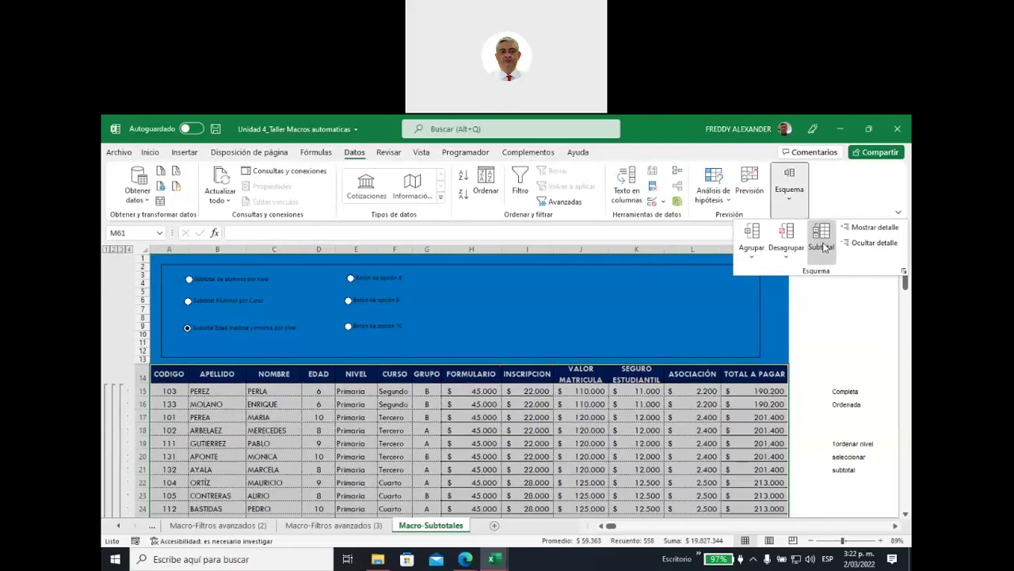
# Remove every subtotal from the student table with Quitar todos in the Subtotales dialog
pyautogui.click(822, 238)
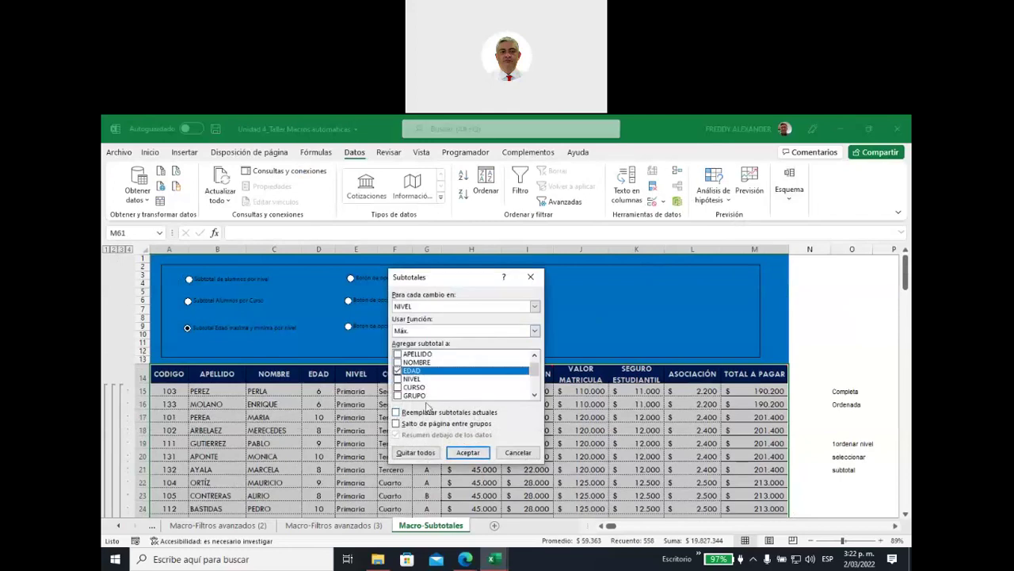
pyautogui.click(417, 453)
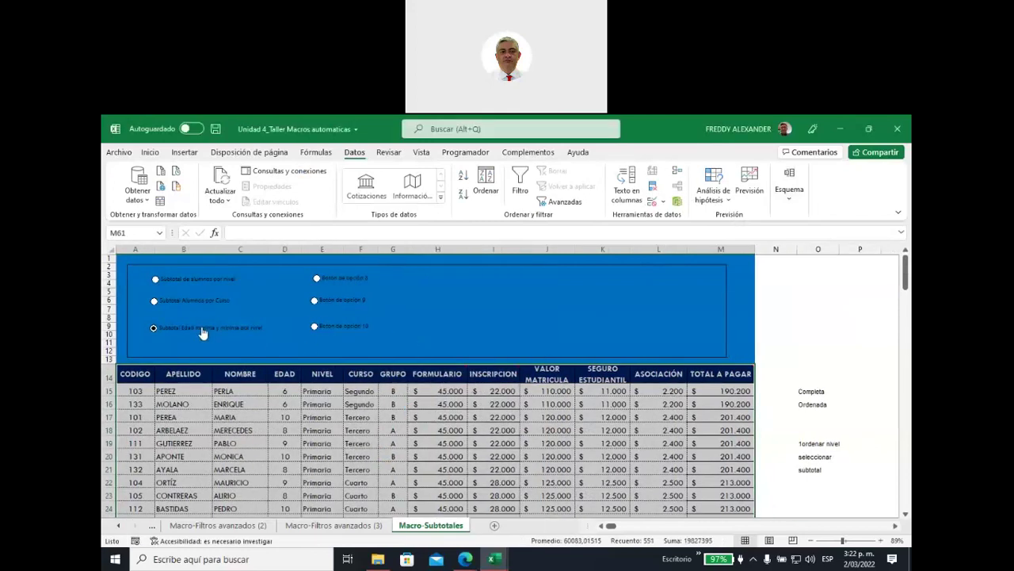
pyautogui.click(314, 326)
pyautogui.rightClick(190, 328)
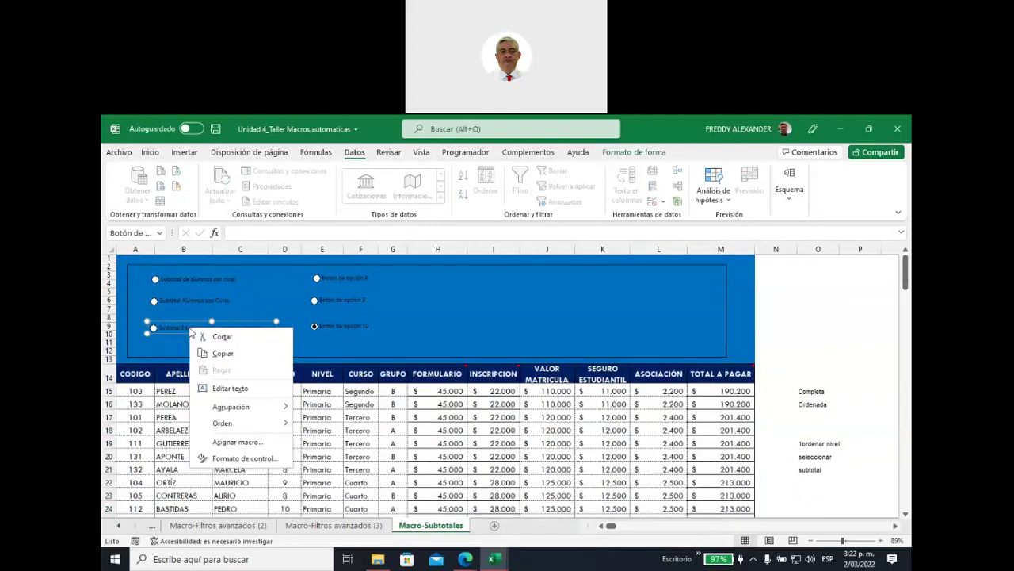
# Assign the EdadMaxMinNivel macro to the 'Subtotal Edad máxima y mínima por nivel' option button
pyautogui.click(237, 442)
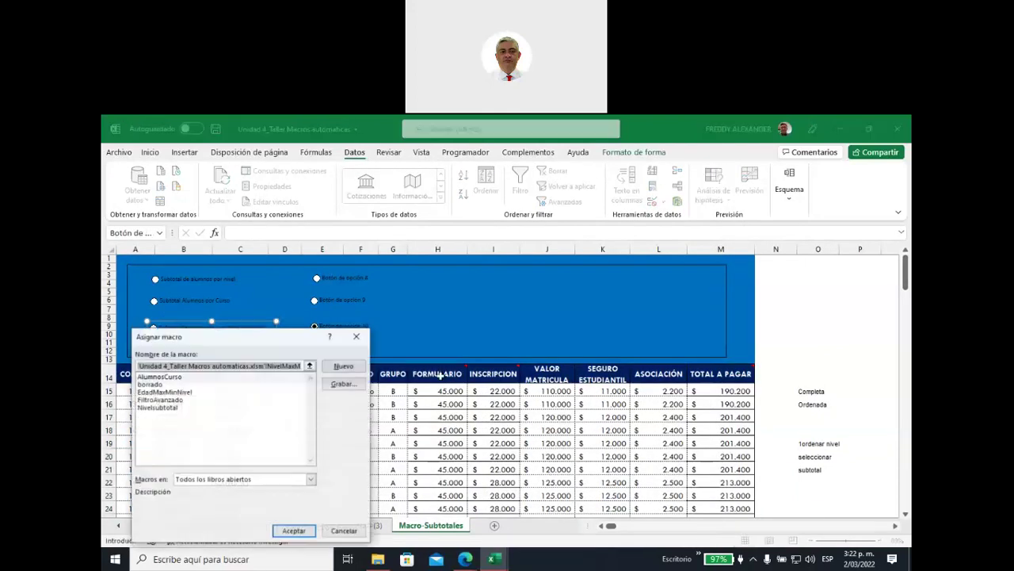
pyautogui.click(180, 392)
pyautogui.click(294, 531)
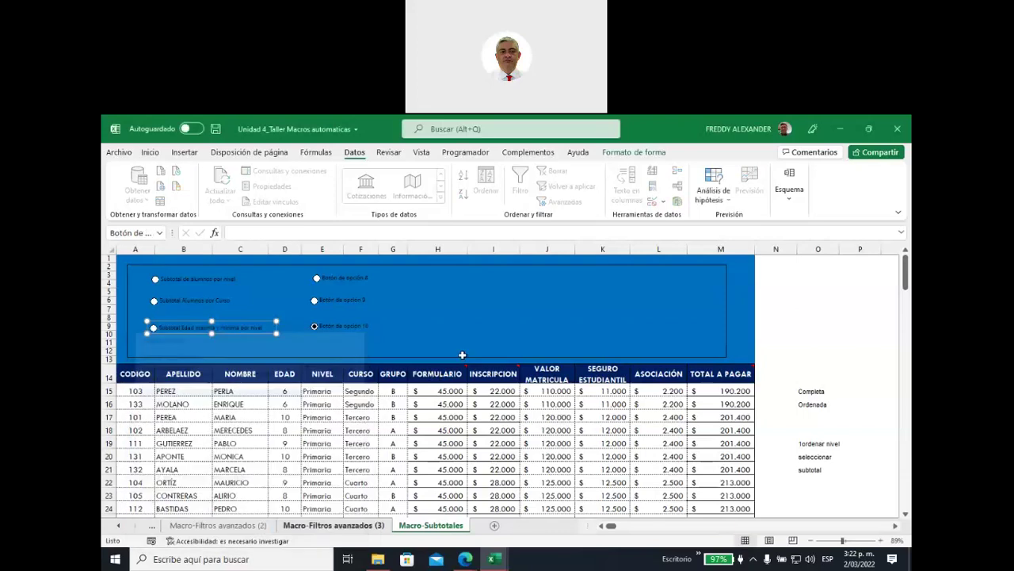
pyautogui.click(462, 337)
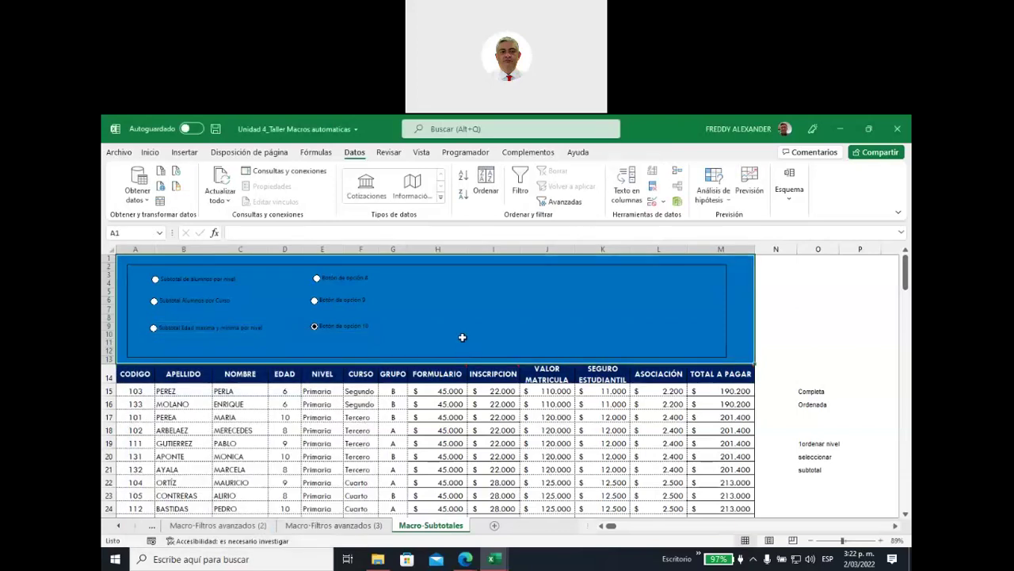
# Run the age max/min by level subtotals and inspect the SUBTOTALES formula behind Máx. Bachillerato in D58
pyautogui.click(153, 331)
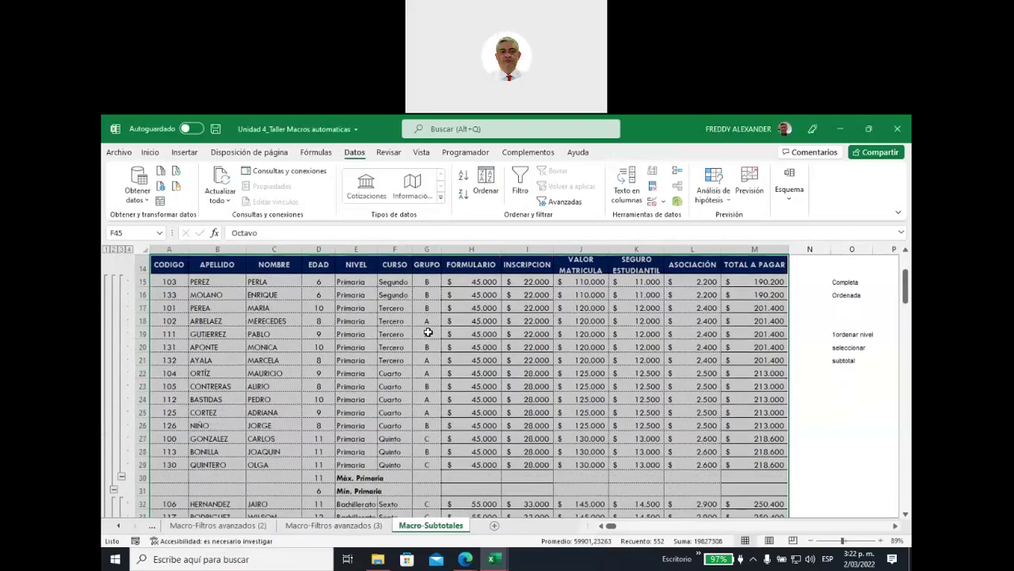
pyautogui.scroll(-2, 427, 335)
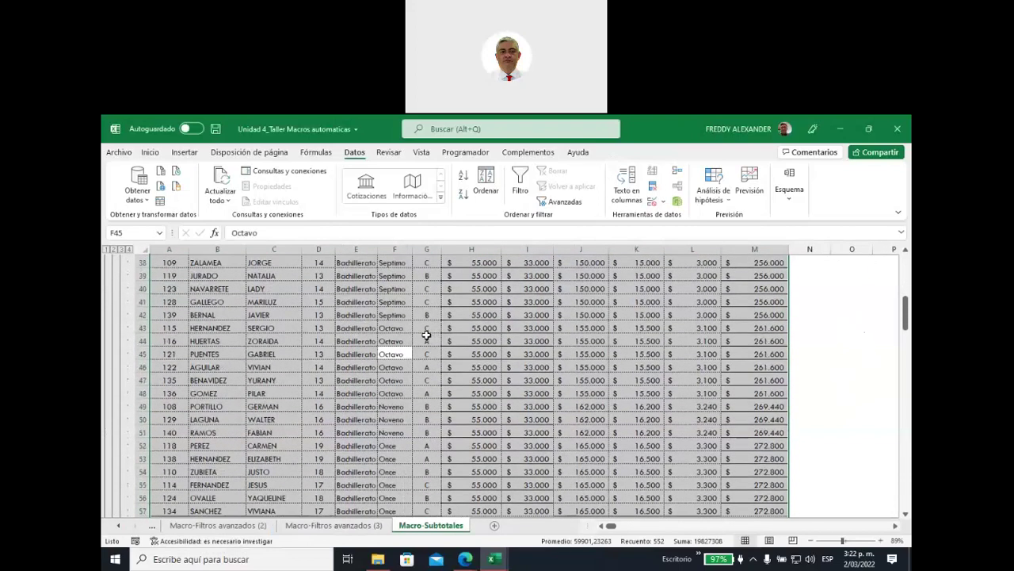
pyautogui.scroll(-3, 426, 334)
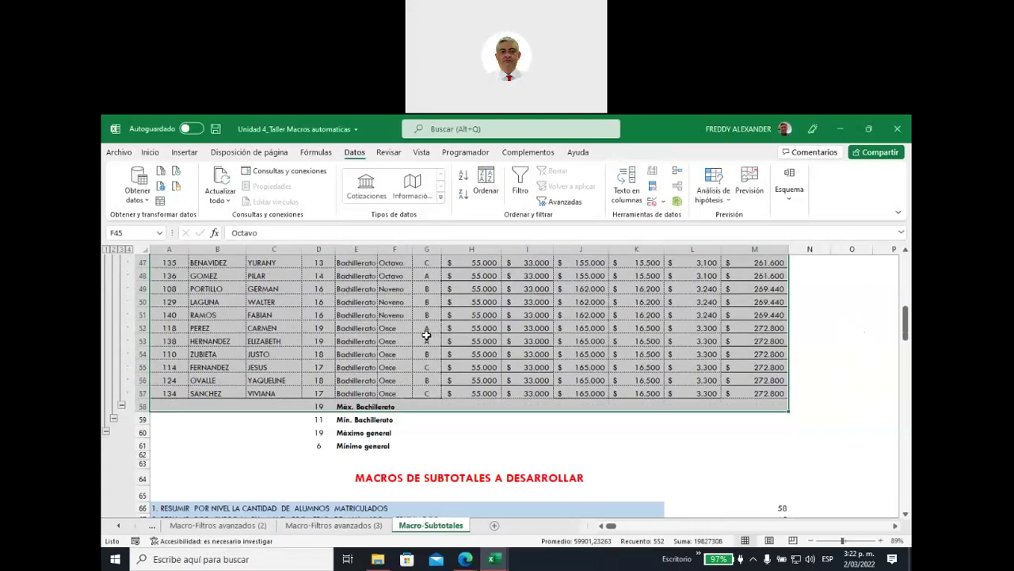
pyautogui.click(317, 408)
pyautogui.moveTo(317, 407); pyautogui.dragTo(428, 438)
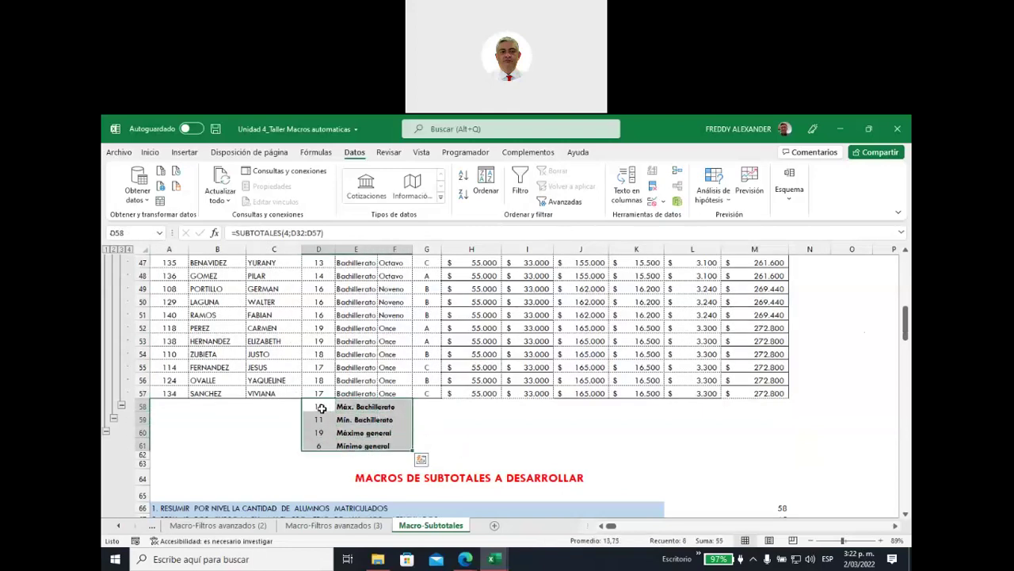
pyautogui.moveTo(321, 408); pyautogui.dragTo(364, 417)
# Select the whole table with its subtotal rows, A14:M62
pyautogui.moveTo(222, 393); pyautogui.dragTo(635, 393)
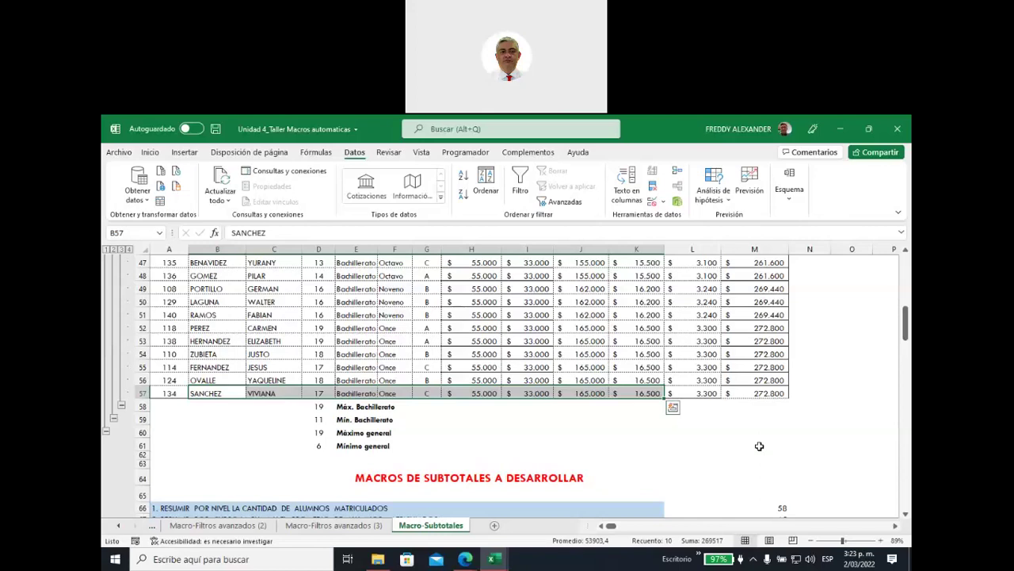
pyautogui.moveTo(772, 451); pyautogui.dragTo(163, 408)
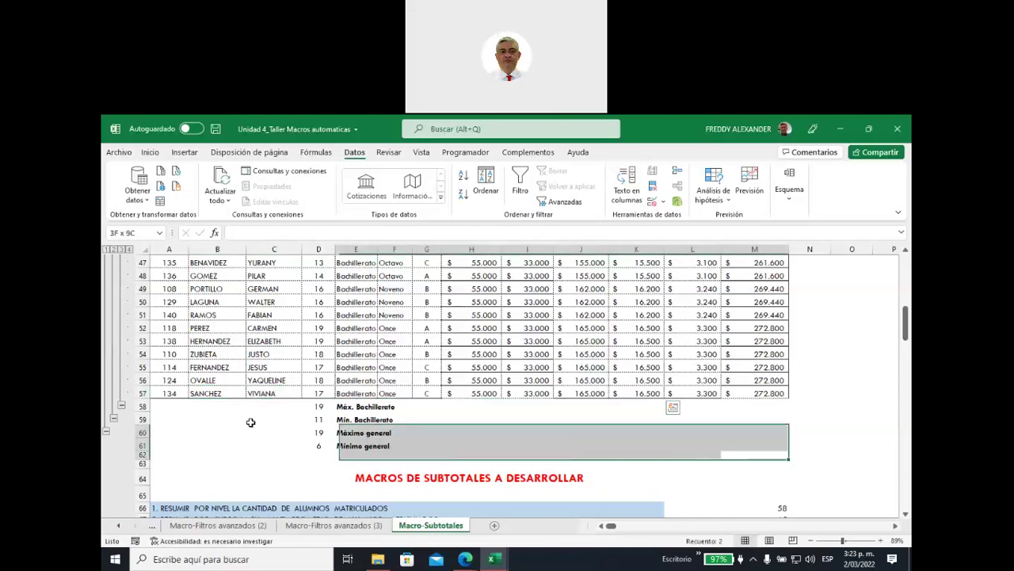
pyautogui.moveTo(170, 368); pyautogui.dragTo(171, 281)
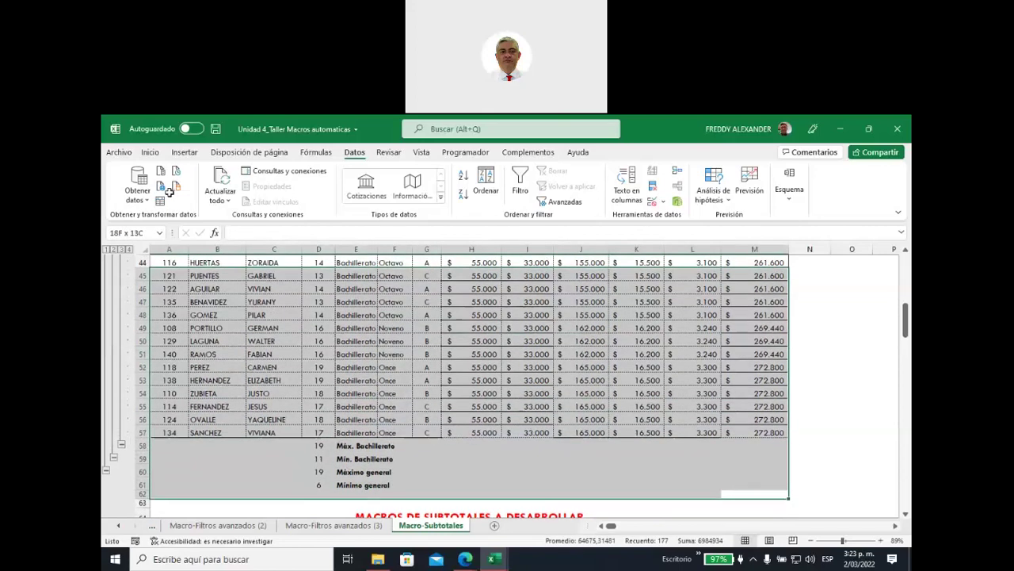
pyautogui.moveTo(171, 282); pyautogui.dragTo(169, 369)
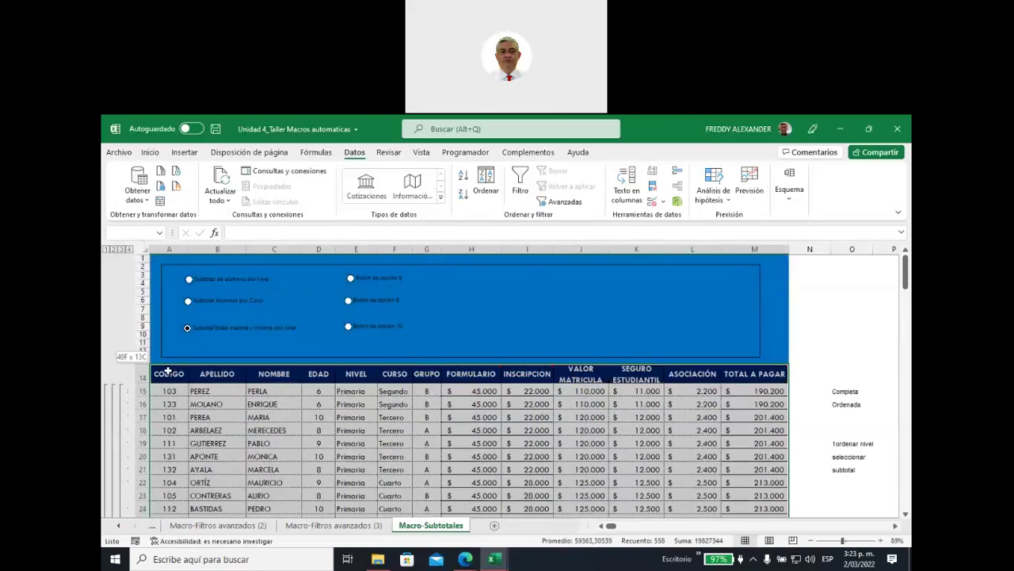
# Remove all age subtotals using Subtotal > Quitar todos and clear the selection
pyautogui.click(789, 194)
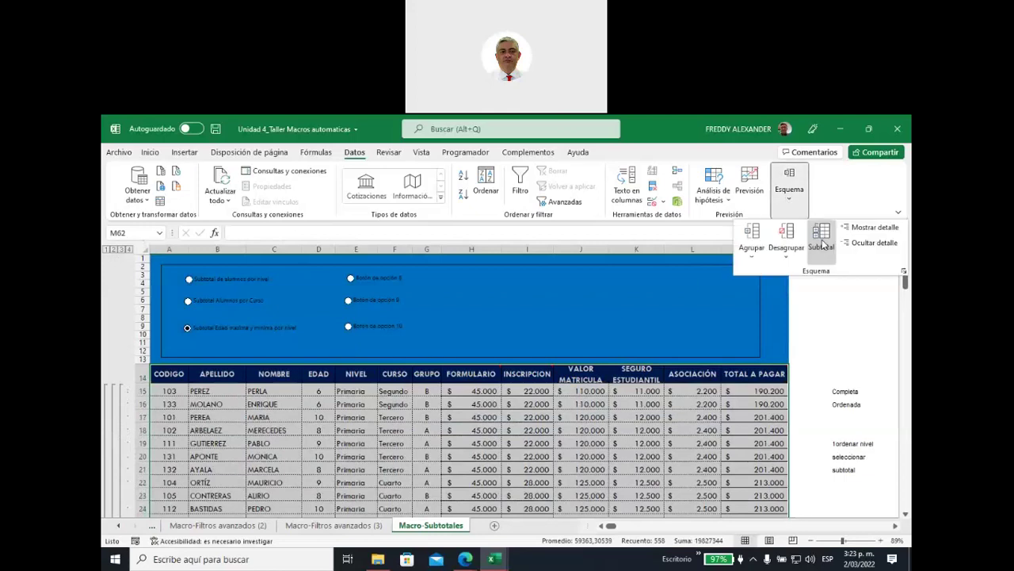
pyautogui.click(825, 245)
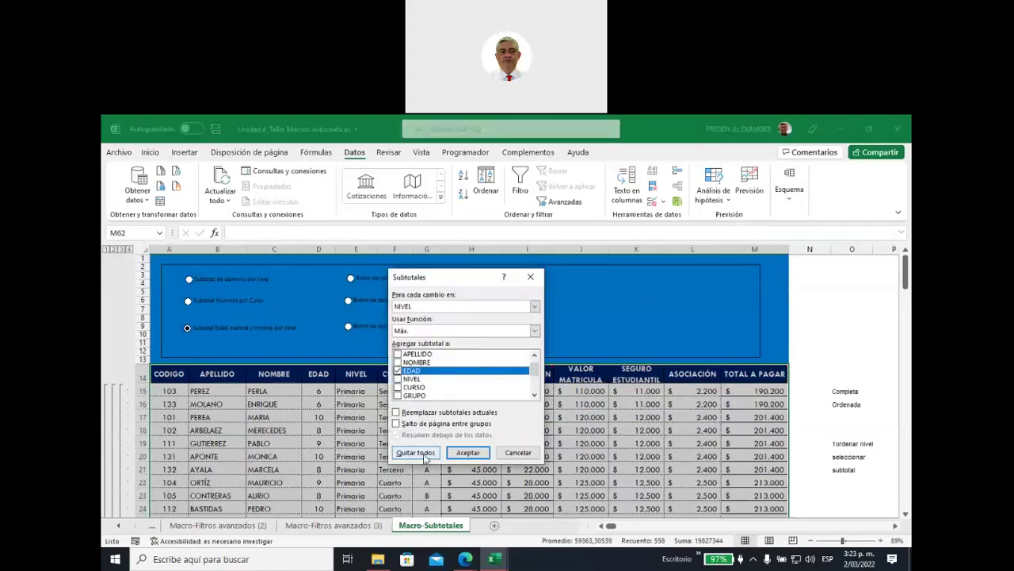
pyautogui.click(420, 451)
pyautogui.click(384, 417)
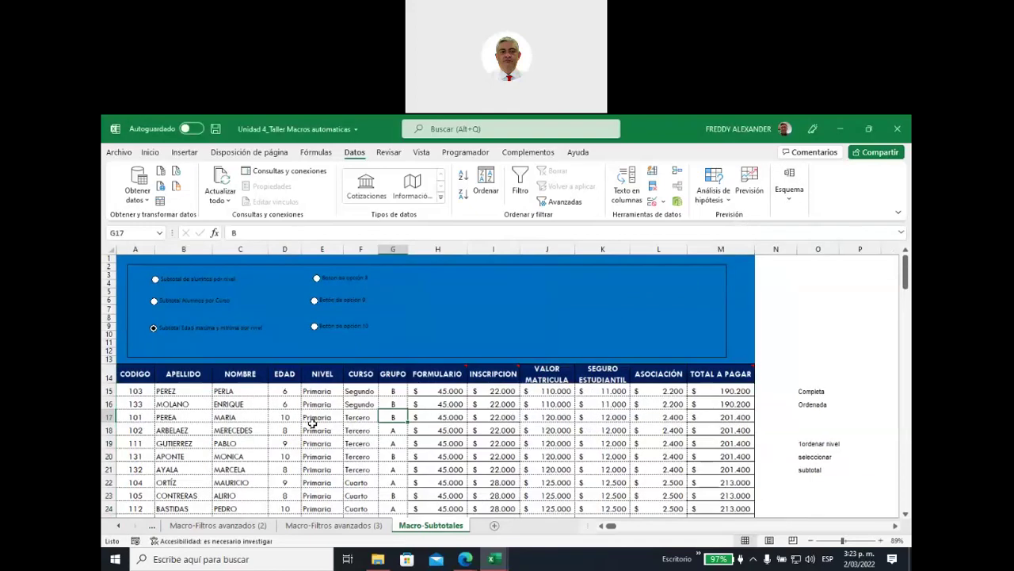
# Review the fifth task about creating subtotals in the task list, then return to the table
pyautogui.scroll(-3, 311, 424)
pyautogui.scroll(-4, 311, 424)
pyautogui.scroll(-5, 311, 424)
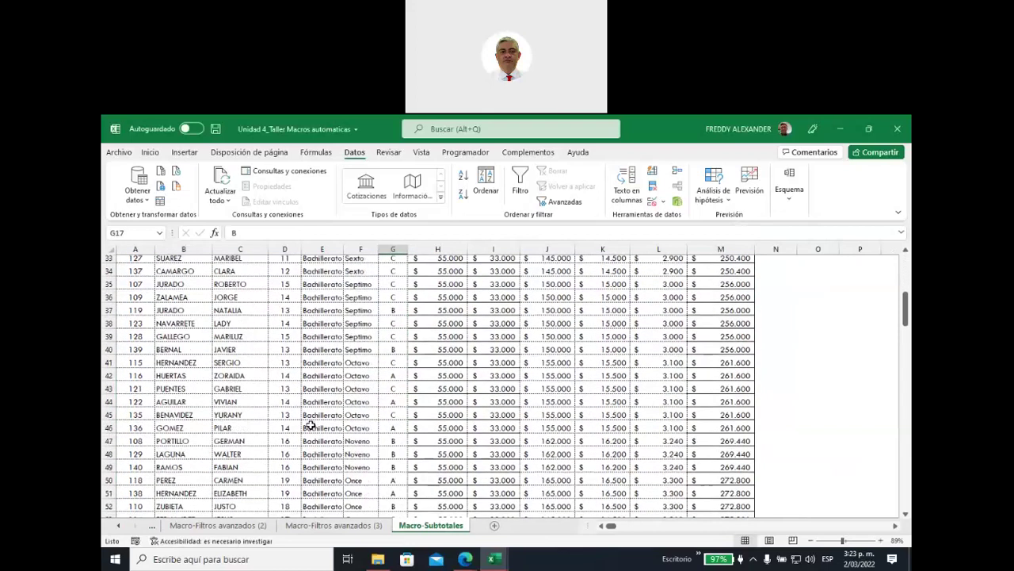
pyautogui.scroll(-5, 311, 425)
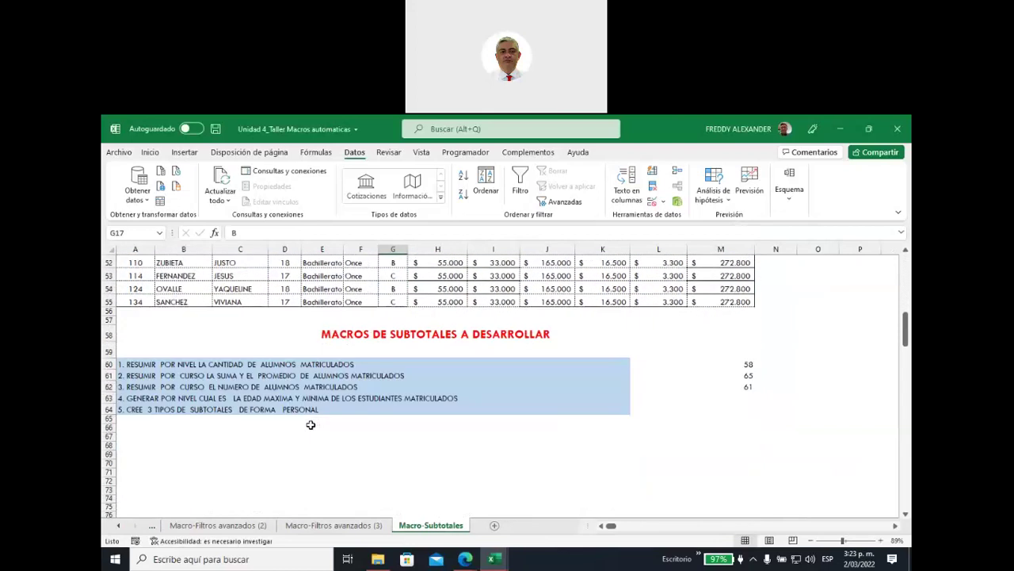
pyautogui.click(154, 411)
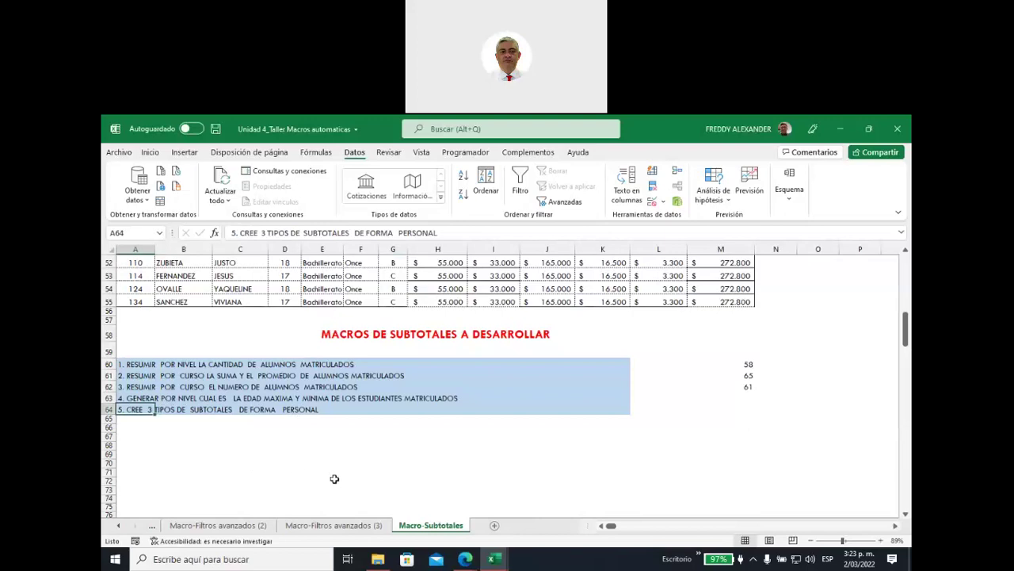
pyautogui.scroll(1, 333, 478)
pyautogui.scroll(2, 475, 463)
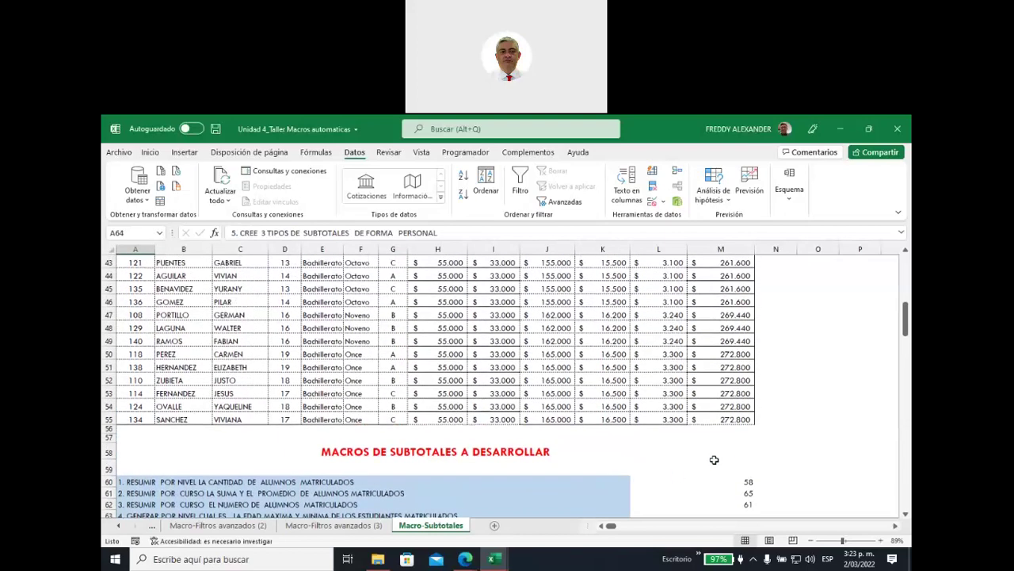
pyautogui.scroll(5, 551, 400)
pyautogui.scroll(2, 515, 392)
pyautogui.scroll(2, 436, 372)
pyautogui.scroll(1, 357, 357)
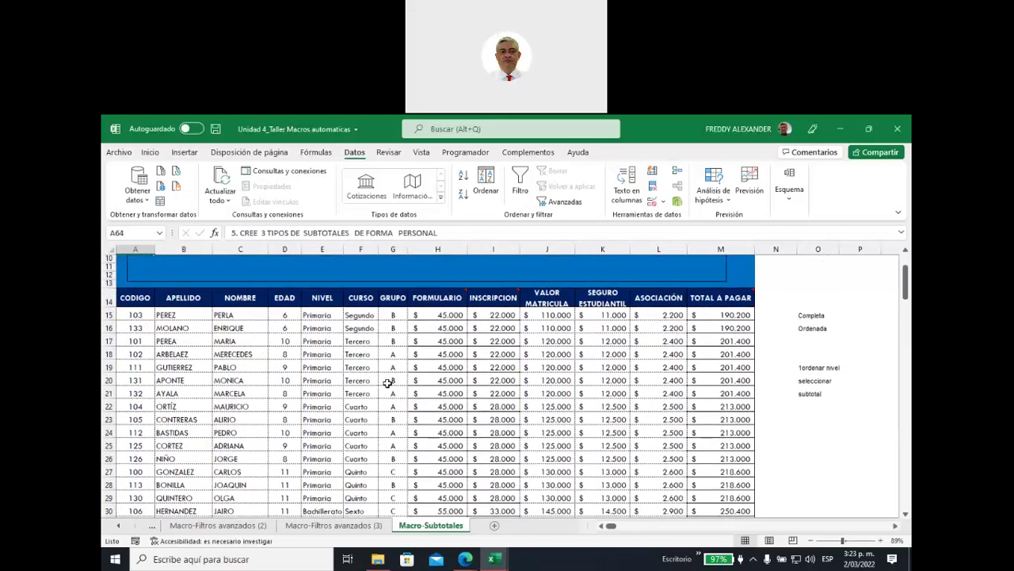
# Browse the NIVEL, CURSO, GRUPO and APELLIDO columns and the first student's cells
pyautogui.moveTo(317, 298)
pyautogui.mouseDown()
pyautogui.moveTo(361, 299)
pyautogui.moveTo(361, 380)
pyautogui.mouseUp()
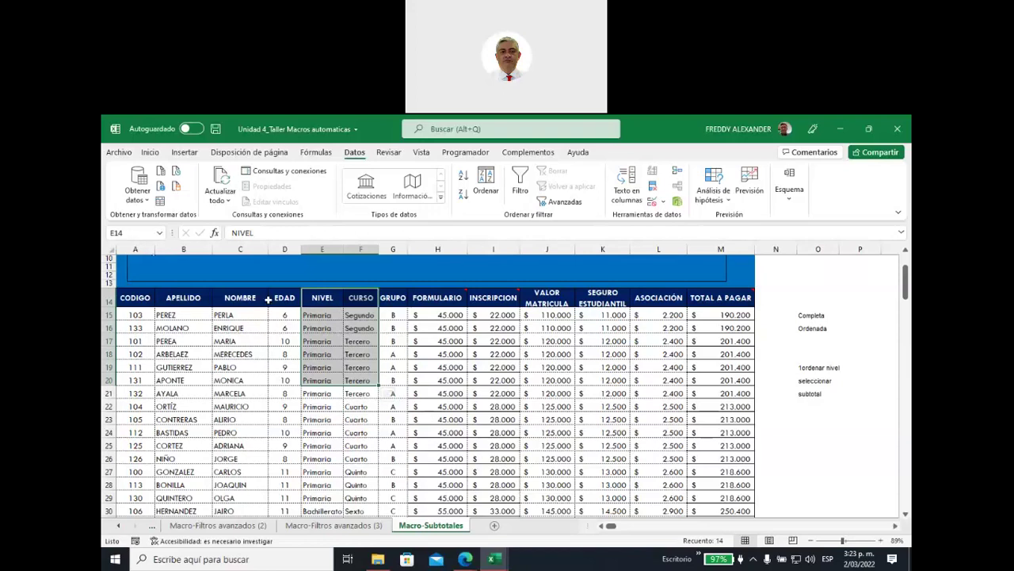
pyautogui.moveTo(394, 299); pyautogui.dragTo(394, 393)
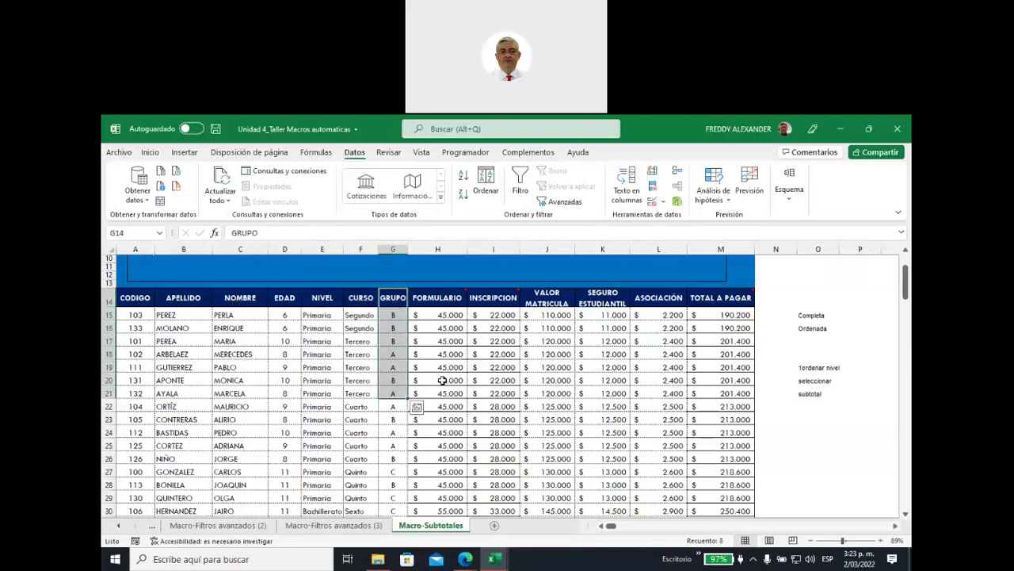
pyautogui.click(194, 301)
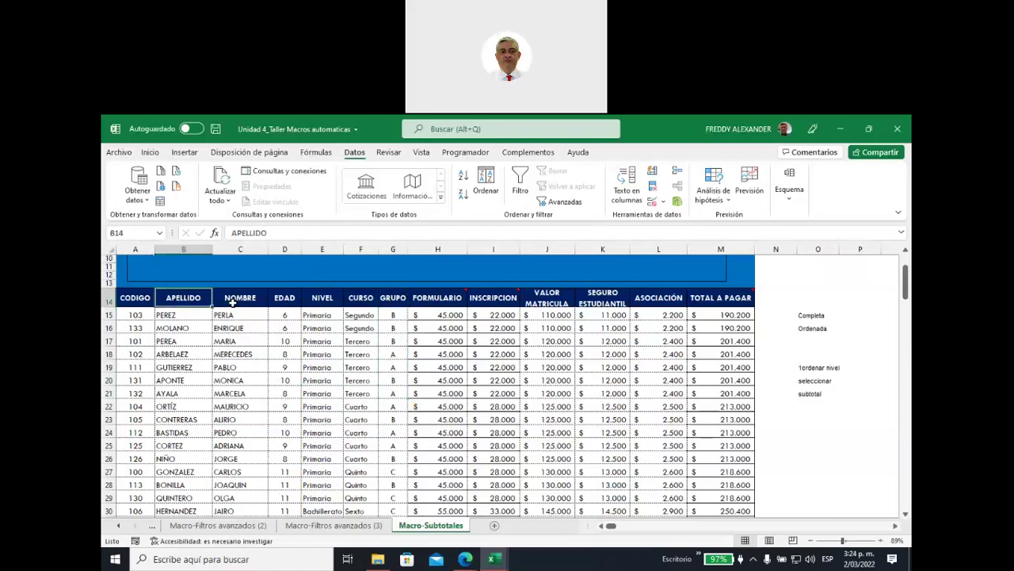
pyautogui.moveTo(178, 315); pyautogui.dragTo(183, 448)
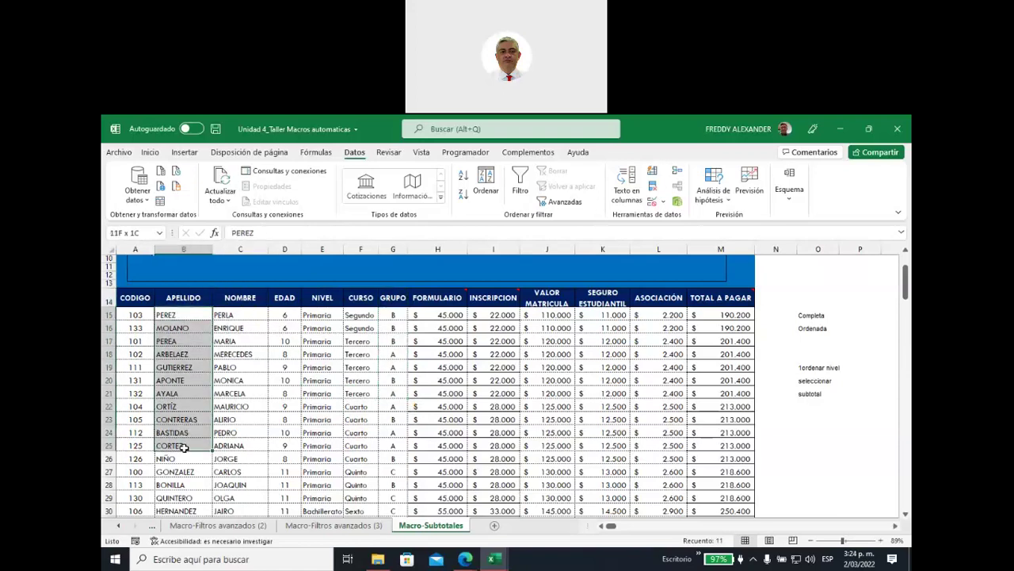
pyautogui.click(164, 315)
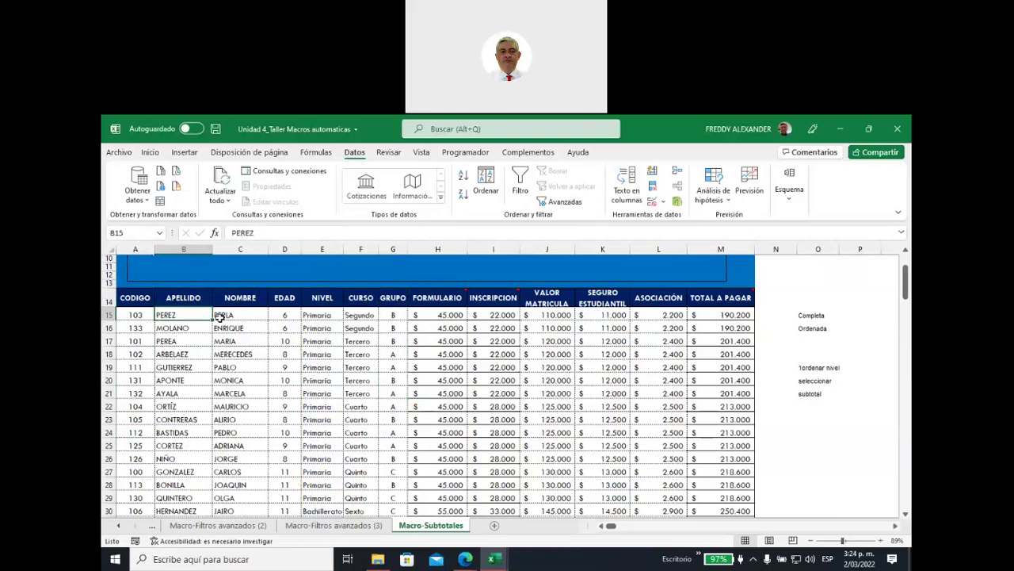
pyautogui.click(222, 316)
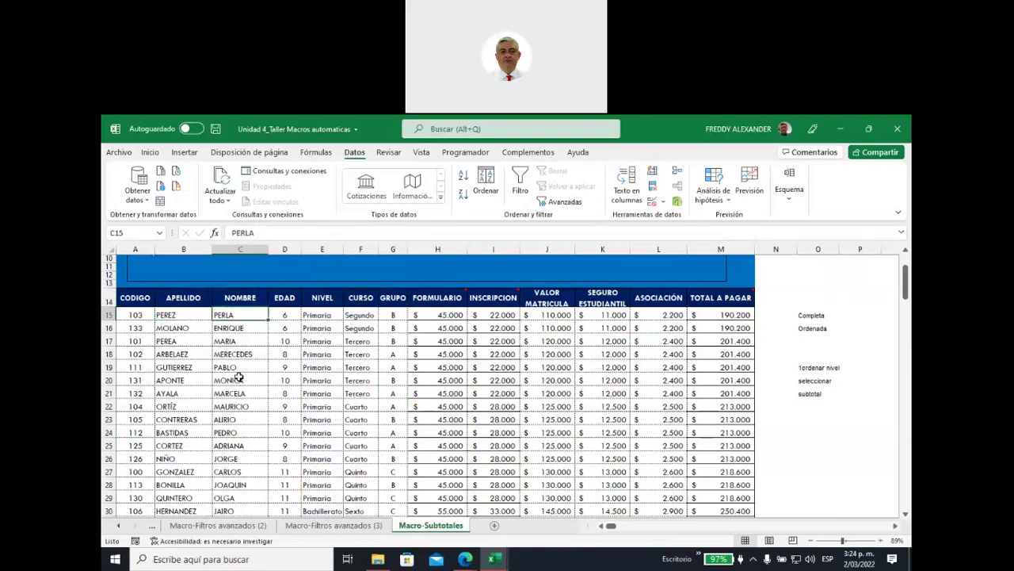
pyautogui.click(285, 316)
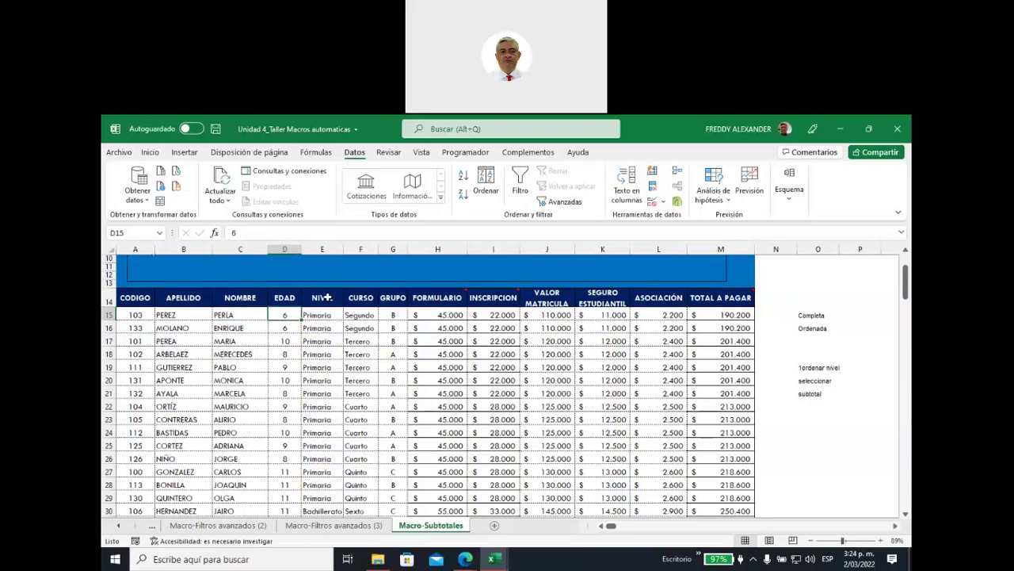
pyautogui.moveTo(392, 315)
pyautogui.mouseDown()
pyautogui.moveTo(391, 494)
pyautogui.moveTo(392, 406)
pyautogui.mouseUp()
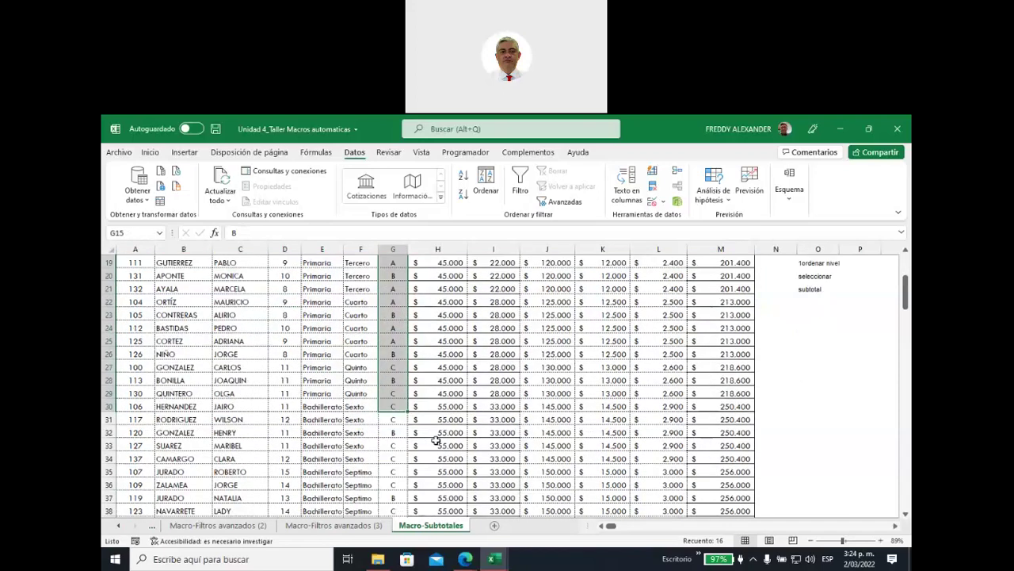
# Place the cursor in the table data and open Sort, ordering NIVEL as Primaria, Bachillerato
pyautogui.scroll(-4, 435, 441)
pyautogui.scroll(-3, 435, 440)
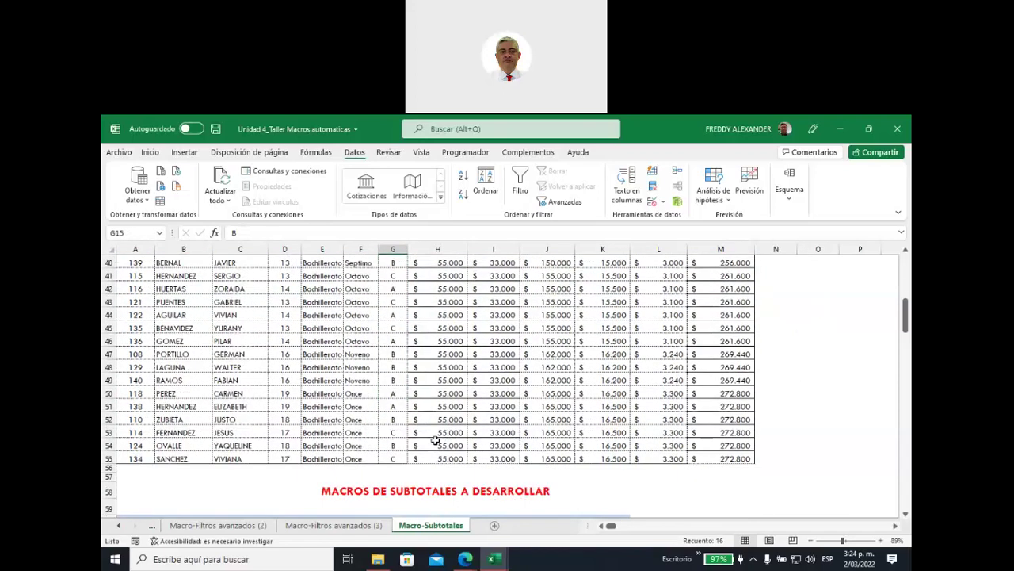
pyautogui.scroll(6, 435, 441)
pyautogui.scroll(1, 435, 441)
pyautogui.scroll(3, 435, 440)
pyautogui.scroll(1, 435, 441)
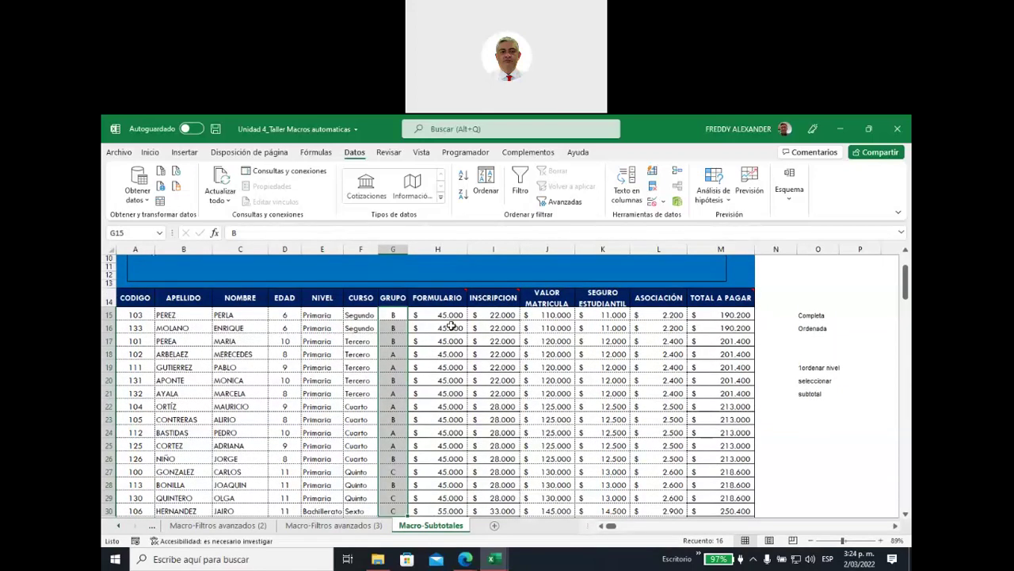
pyautogui.click(323, 300)
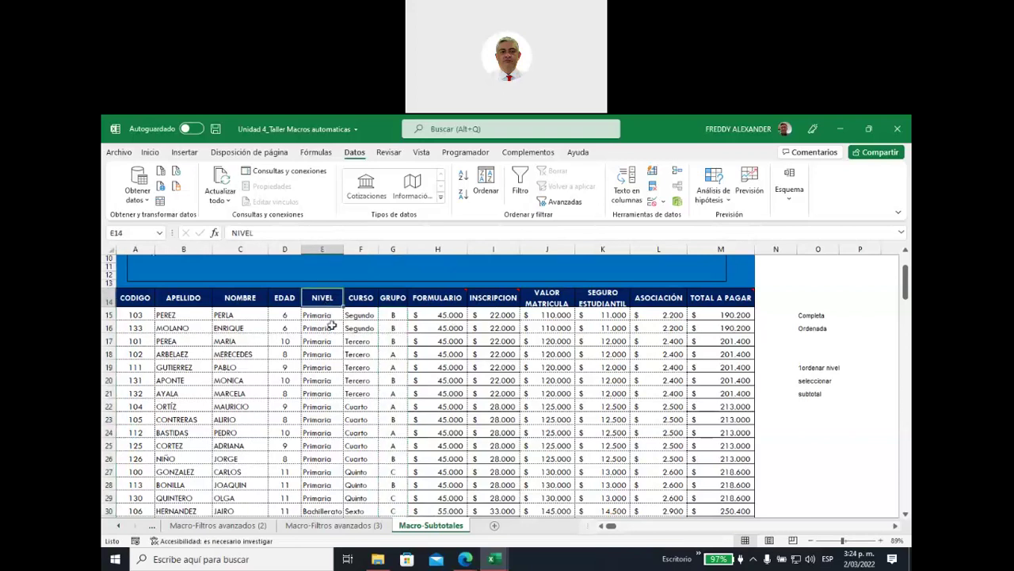
pyautogui.click(353, 298)
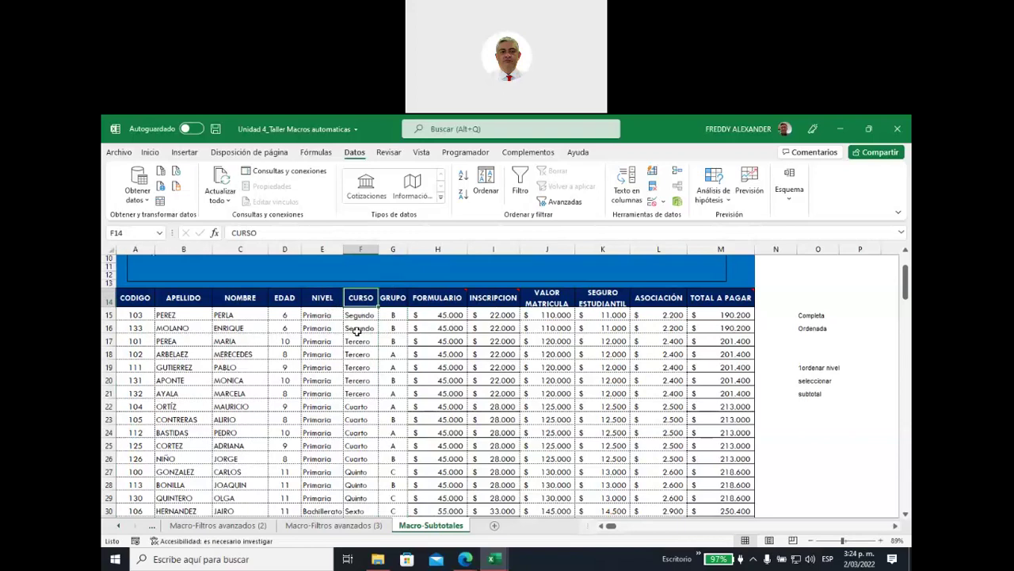
pyautogui.click(323, 315)
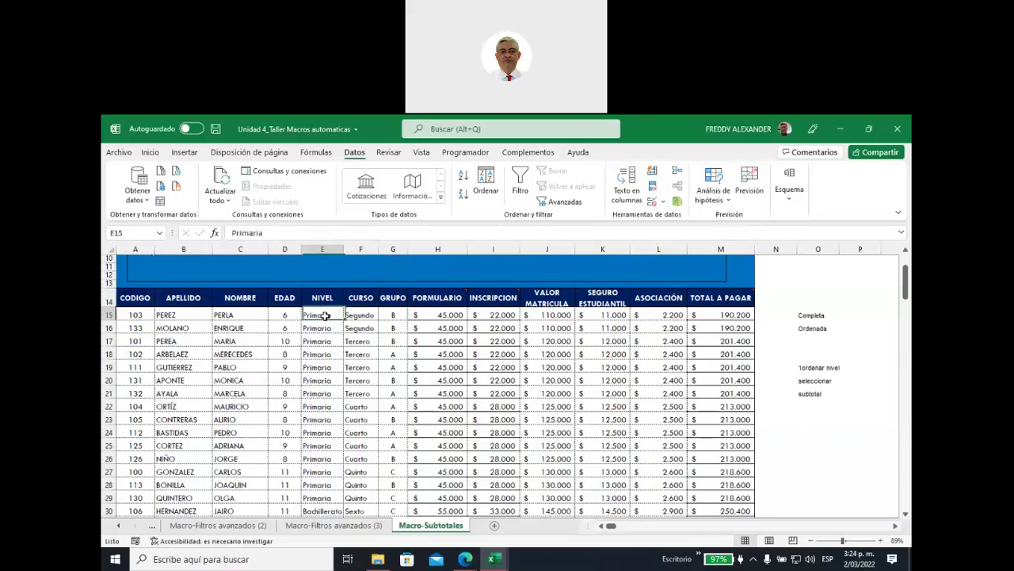
pyautogui.click(487, 190)
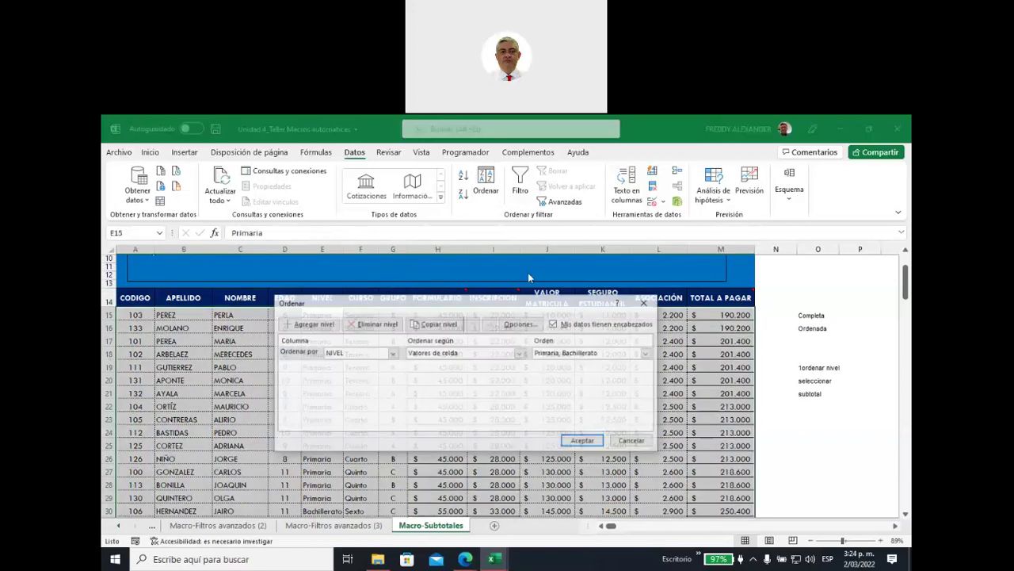
# Apply the NIVEL sort and select the entire student table
pyautogui.moveTo(426, 303); pyautogui.dragTo(529, 275)
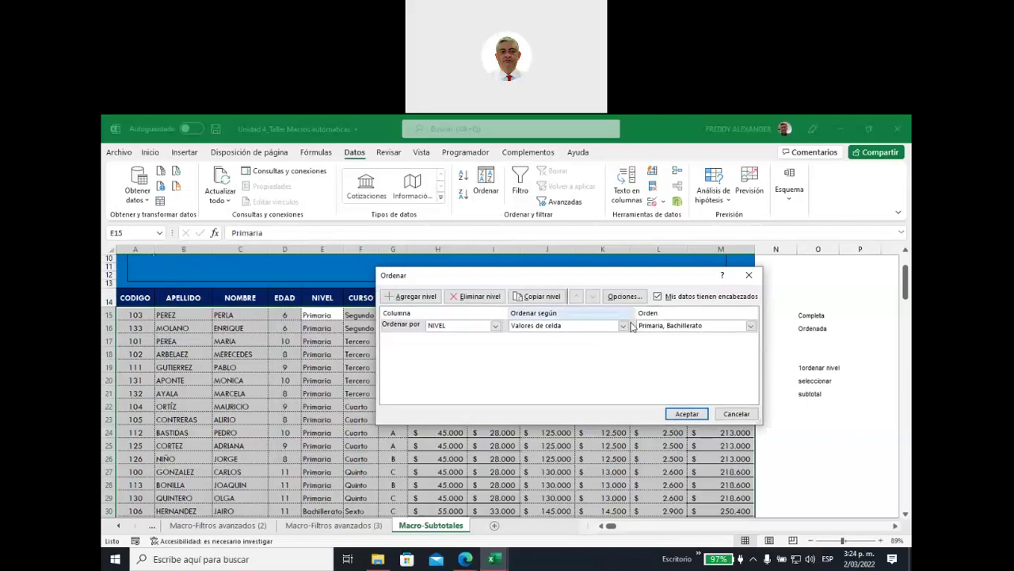
pyautogui.click(686, 414)
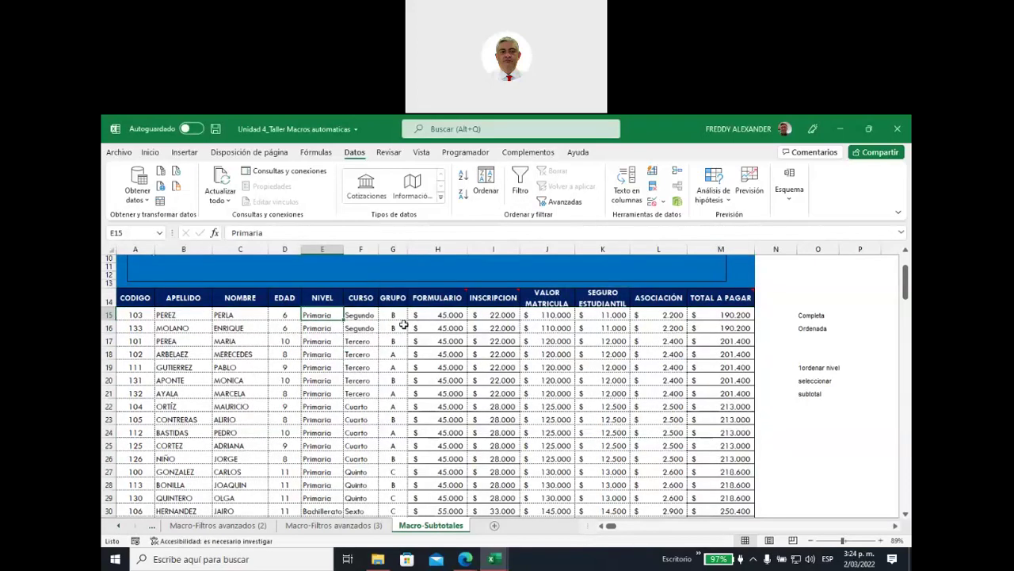
pyautogui.hotkey('ctrl', 'a')
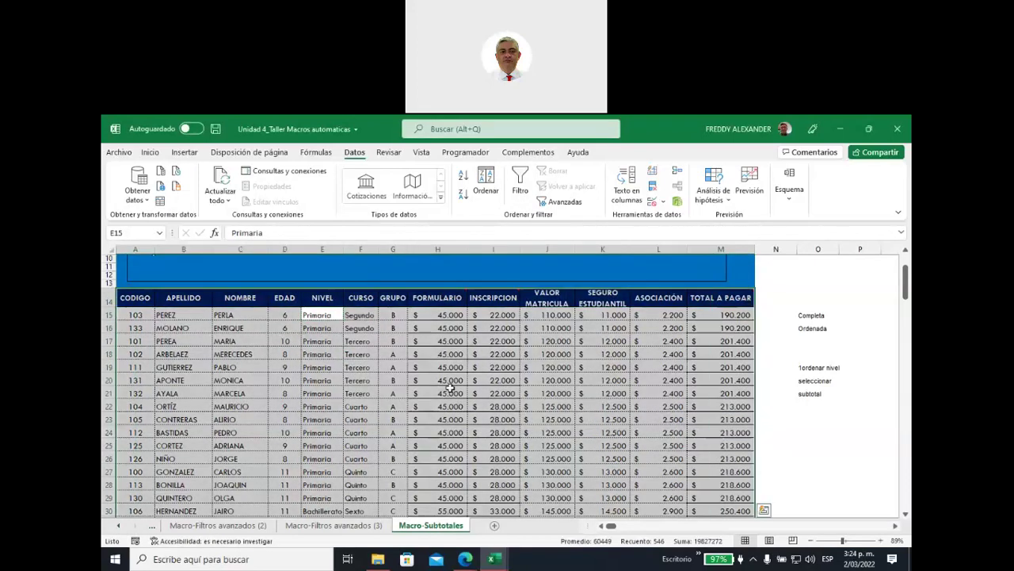
# Subtotal by NIVEL using Promedio on TOTAL A PAGAR only, with EDAD unticked
pyautogui.click(787, 199)
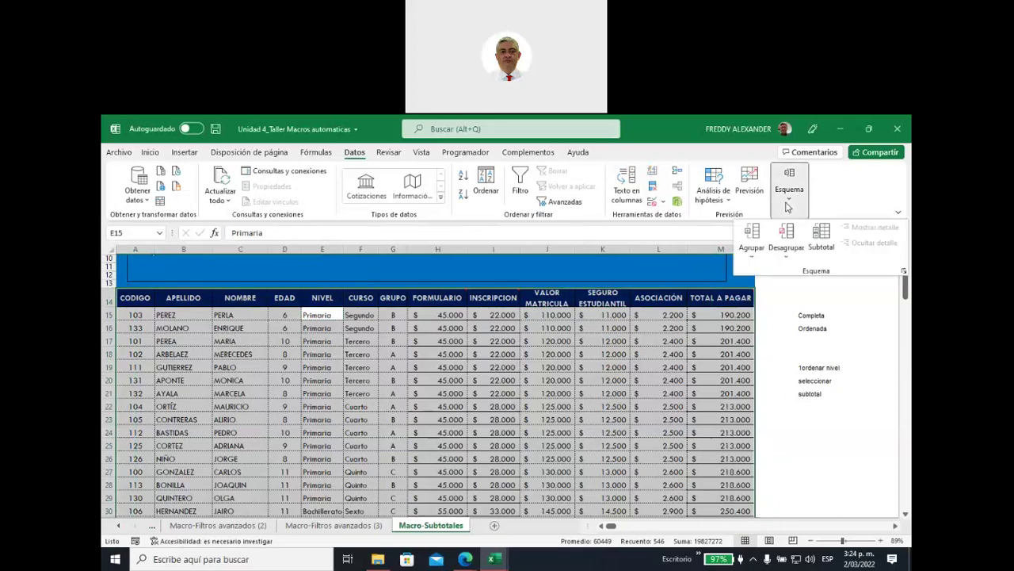
pyautogui.click(818, 234)
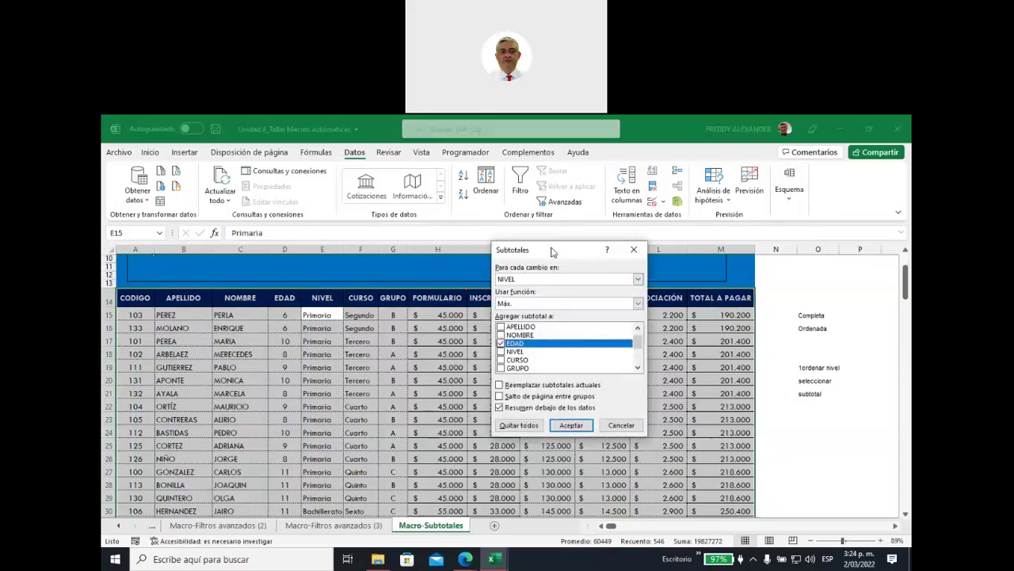
pyautogui.moveTo(547, 250); pyautogui.dragTo(437, 267)
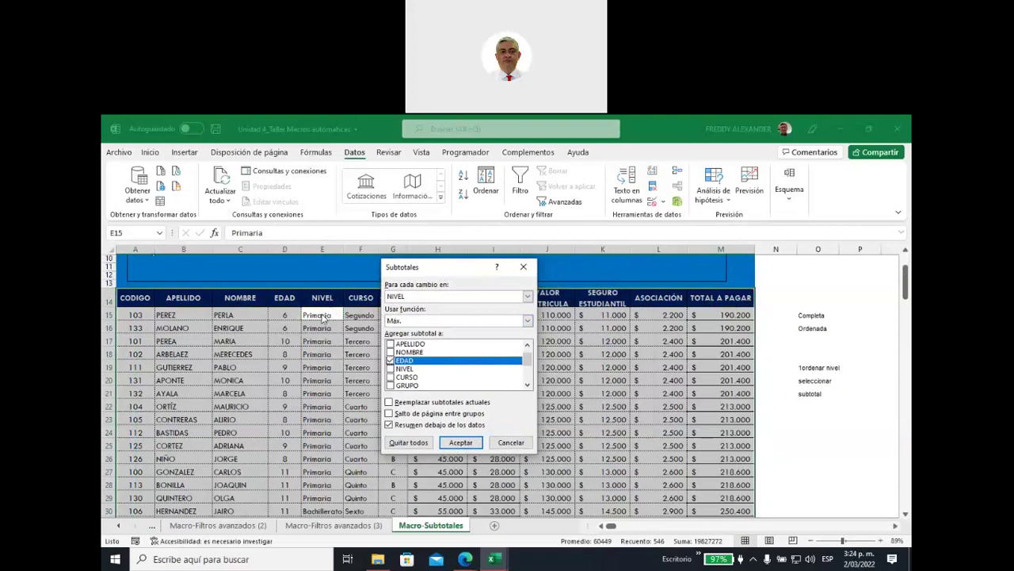
pyautogui.click(411, 298)
pyautogui.click(413, 299)
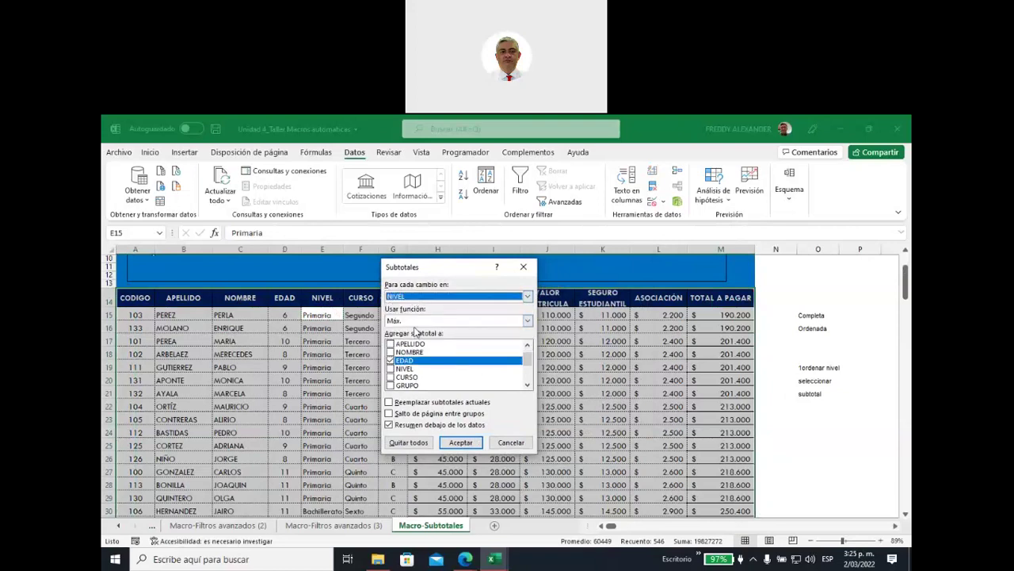
pyautogui.click(416, 320)
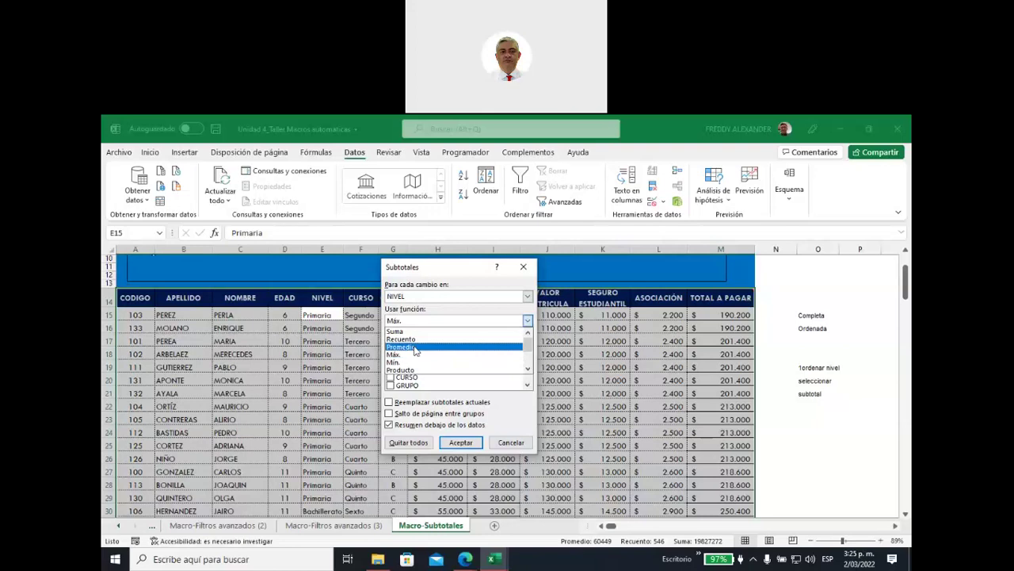
pyautogui.click(415, 349)
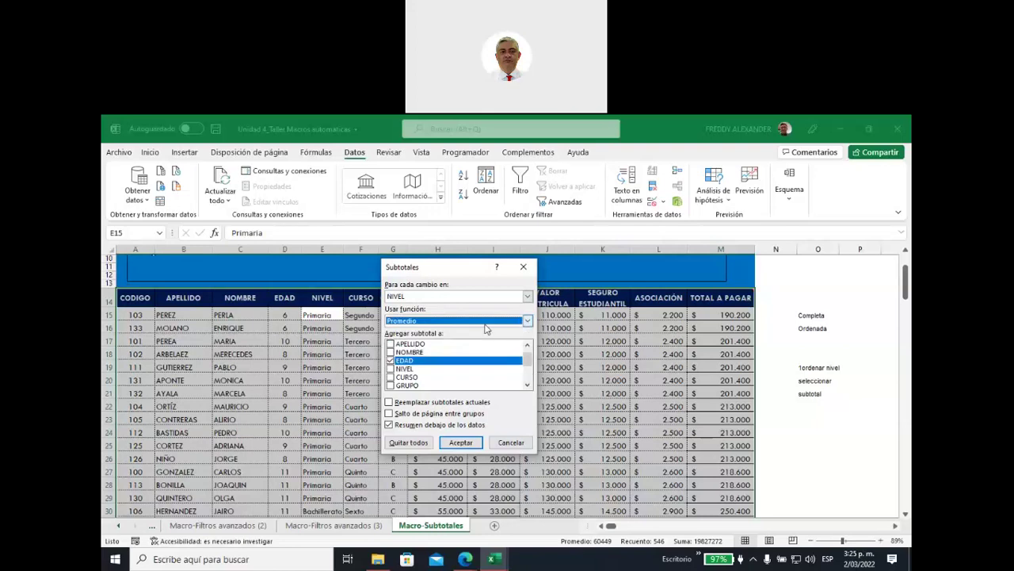
pyautogui.moveTo(475, 269)
pyautogui.mouseDown()
pyautogui.moveTo(516, 343)
pyautogui.moveTo(475, 307)
pyautogui.moveTo(392, 424)
pyautogui.moveTo(612, 418)
pyautogui.mouseUp()
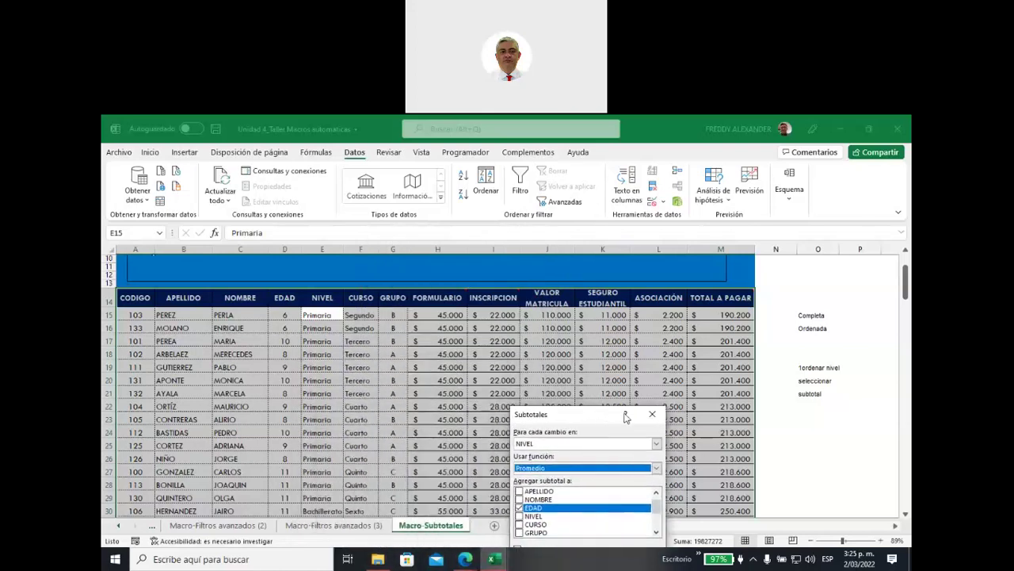
pyautogui.moveTo(612, 417); pyautogui.dragTo(478, 255)
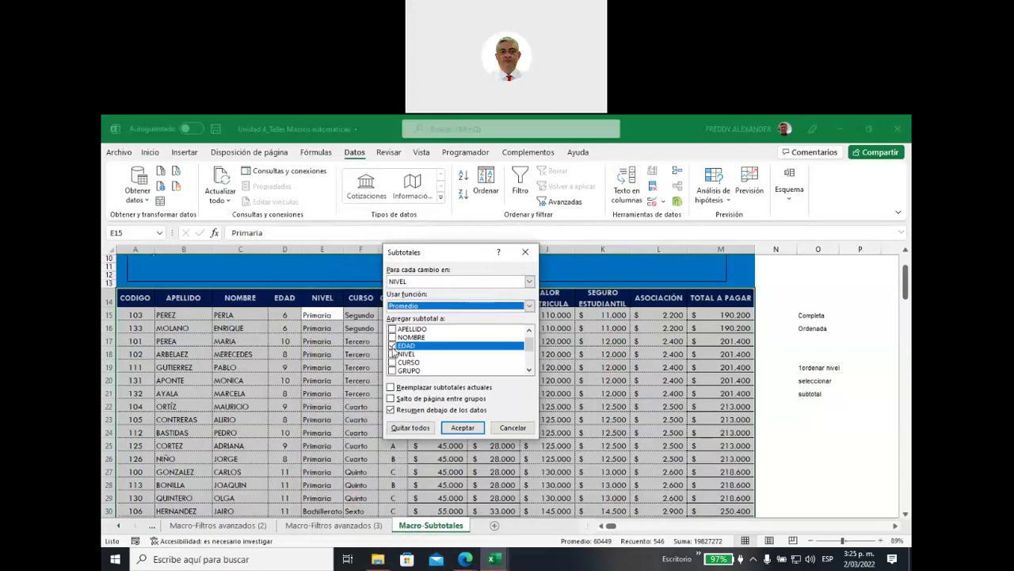
pyautogui.click(392, 346)
pyautogui.scroll(-2, 416, 358)
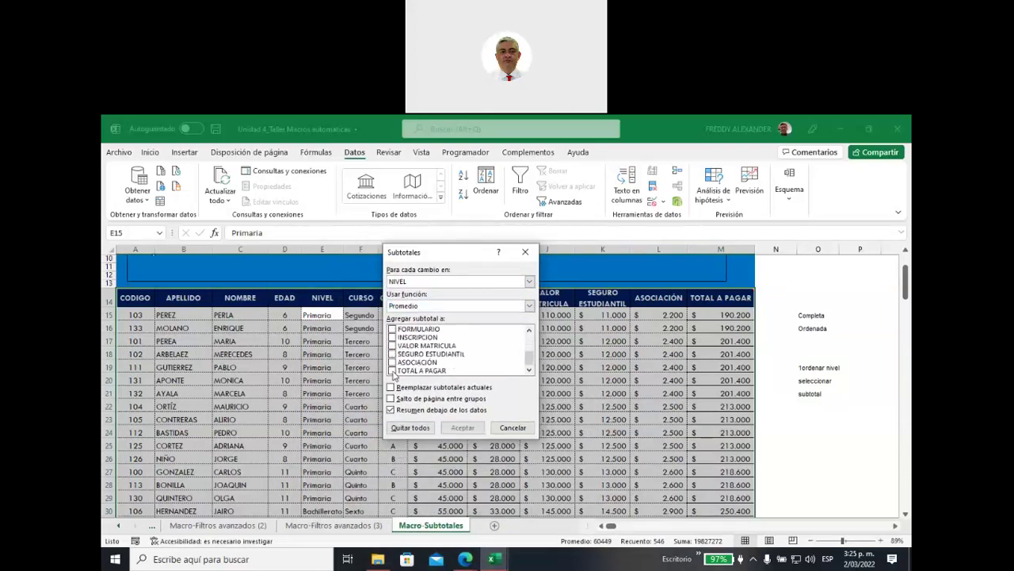
pyautogui.click(392, 371)
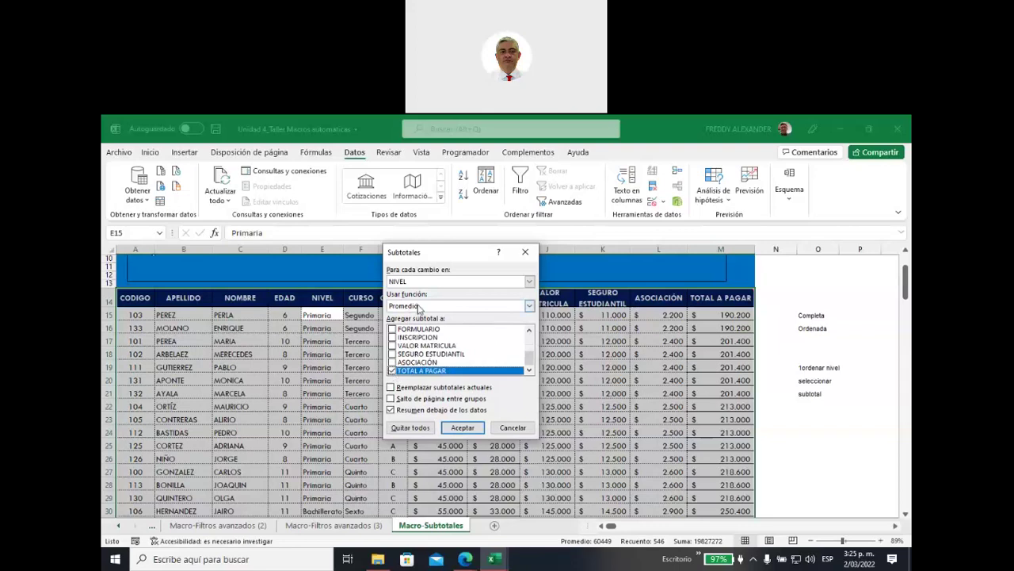
pyautogui.click(462, 428)
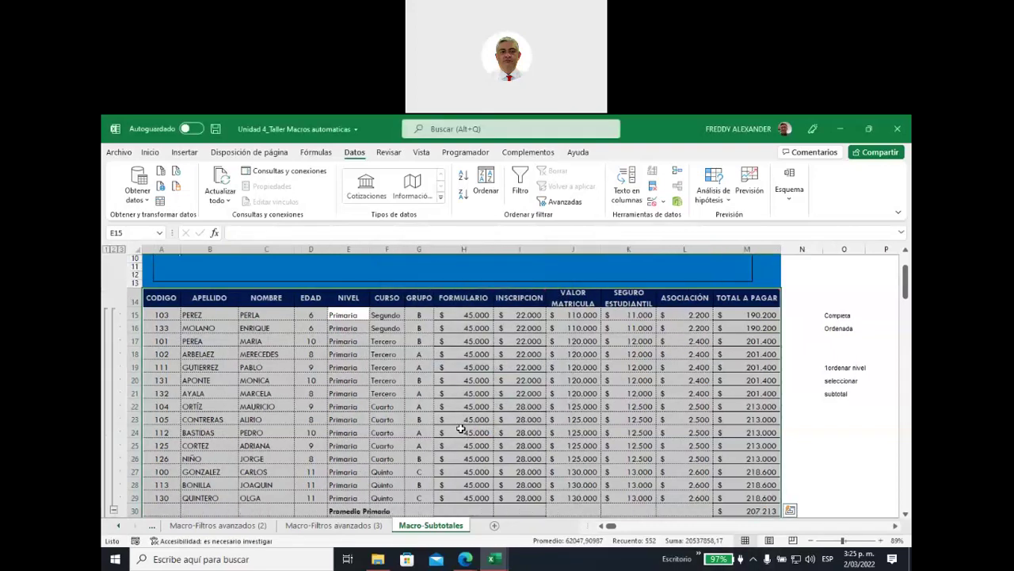
pyautogui.scroll(-1, 542, 396)
pyautogui.click(749, 485)
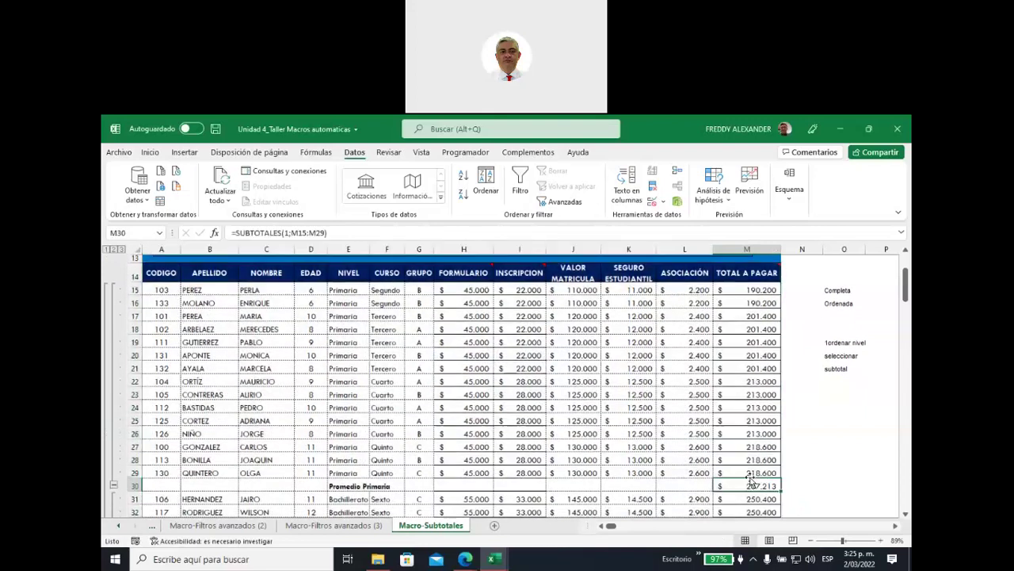
pyautogui.moveTo(749, 290); pyautogui.dragTo(745, 474)
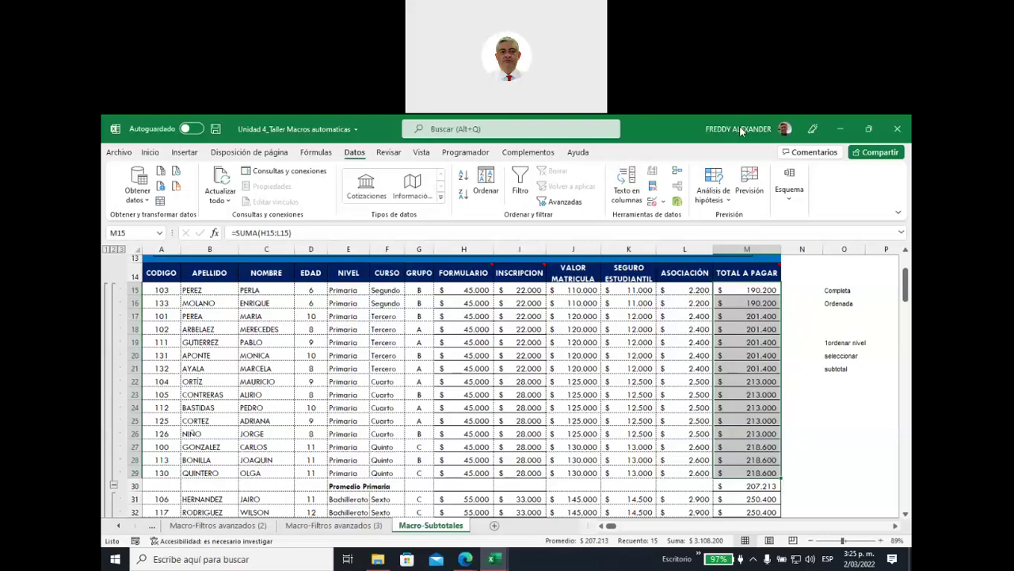
pyautogui.moveTo(648, 468)
pyautogui.mouseDown()
pyautogui.moveTo(614, 510)
pyautogui.moveTo(612, 545)
pyautogui.mouseUp()
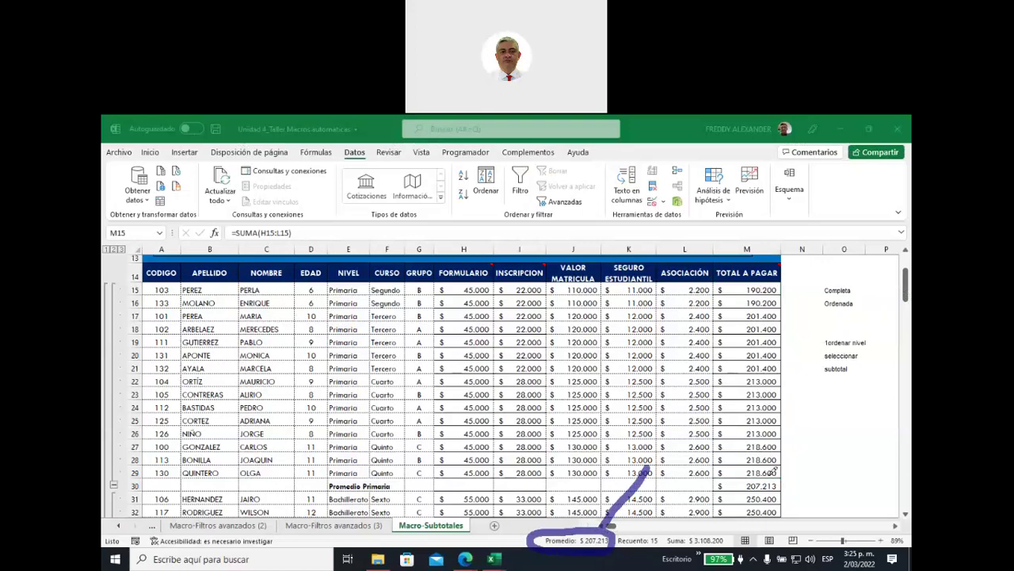
pyautogui.moveTo(790, 473)
pyautogui.mouseDown()
pyautogui.moveTo(706, 492)
pyautogui.moveTo(797, 478)
pyautogui.mouseUp()
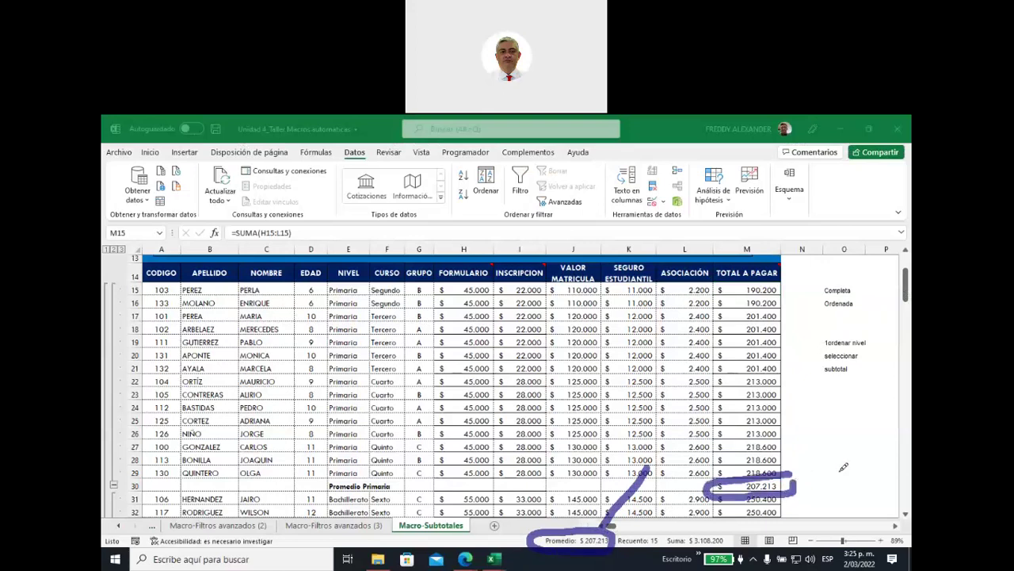
pyautogui.moveTo(787, 282); pyautogui.dragTo(789, 480)
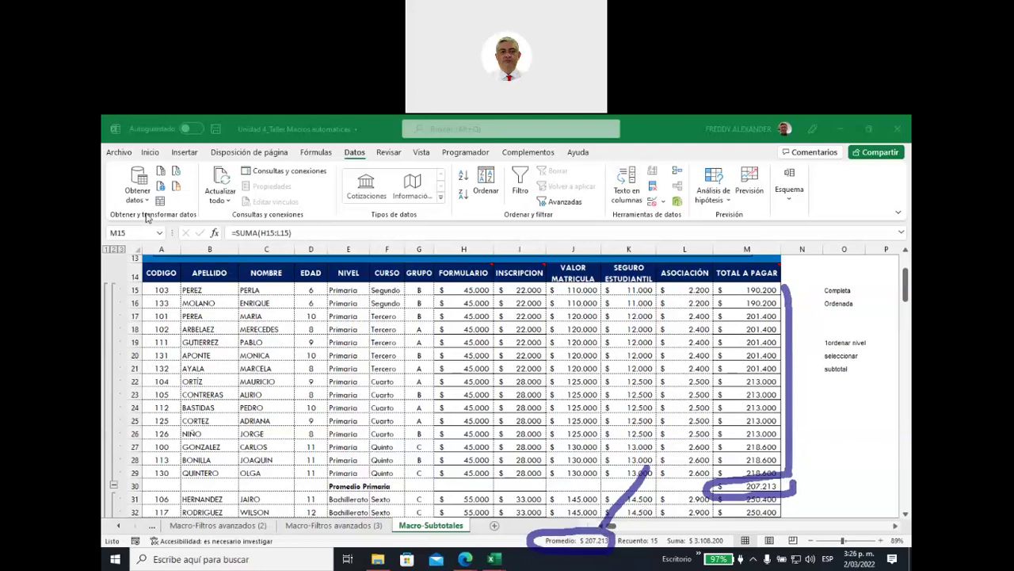
pyautogui.press('Escape')
pyautogui.click(349, 487)
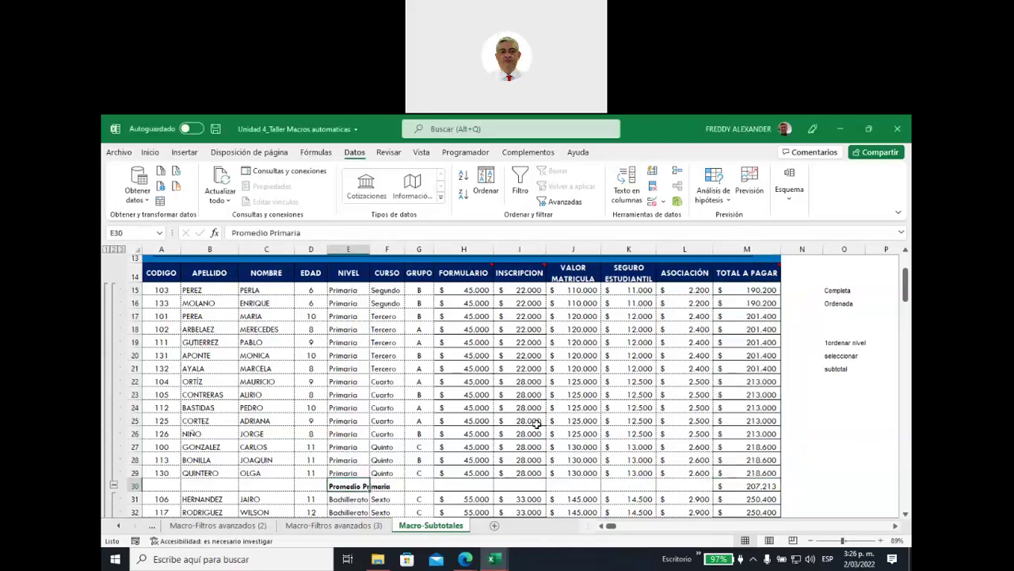
# Inspect the Promedio Bachillerato average formula in M57 and the Bachillerato totals above it
pyautogui.scroll(-1, 530, 426)
pyautogui.scroll(-3, 523, 428)
pyautogui.scroll(-1, 511, 431)
pyautogui.scroll(-1, 499, 433)
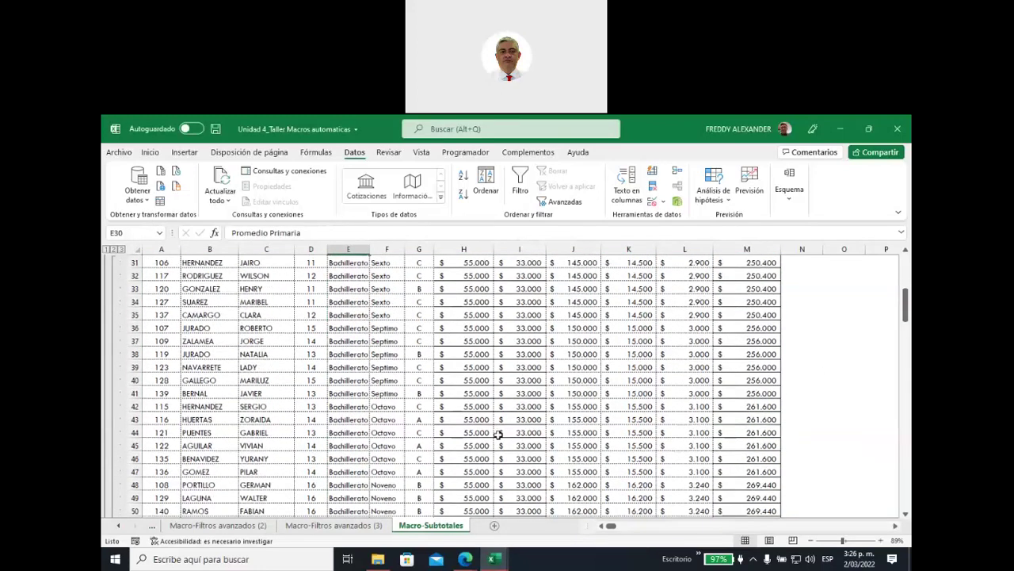
pyautogui.scroll(-3, 498, 433)
pyautogui.click(353, 484)
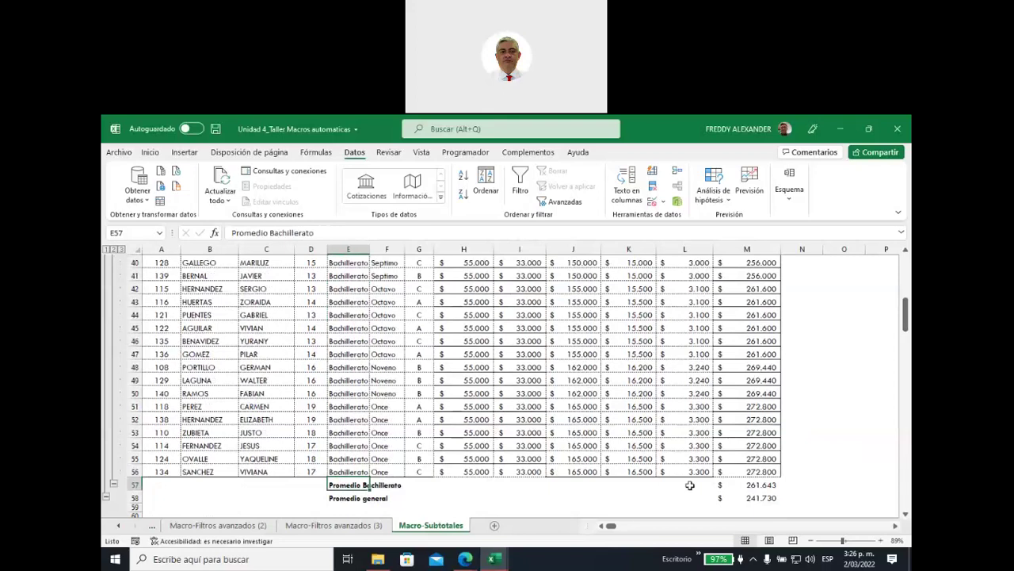
pyautogui.click(729, 485)
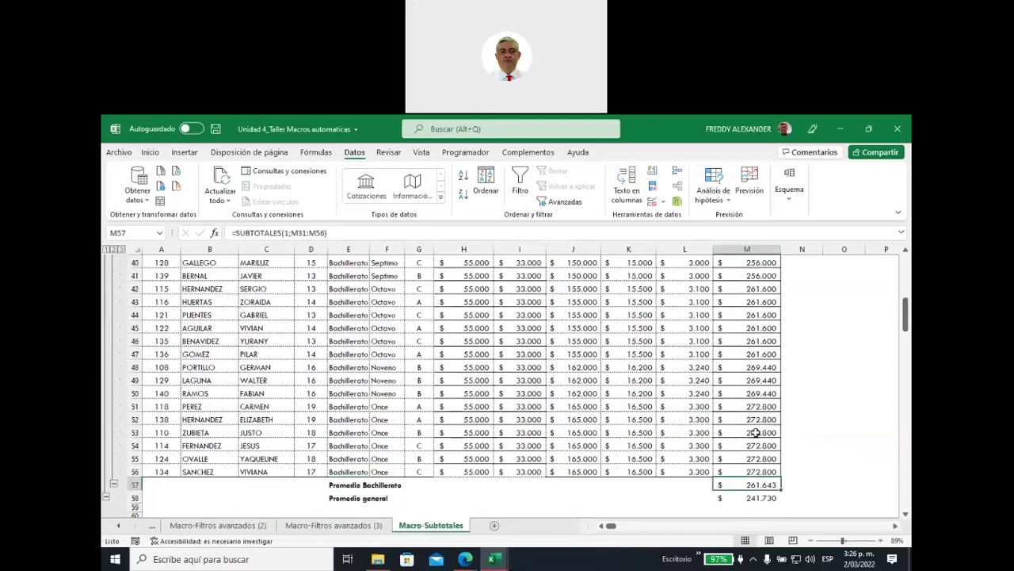
pyautogui.click(757, 472)
pyautogui.moveTo(757, 472); pyautogui.dragTo(758, 318)
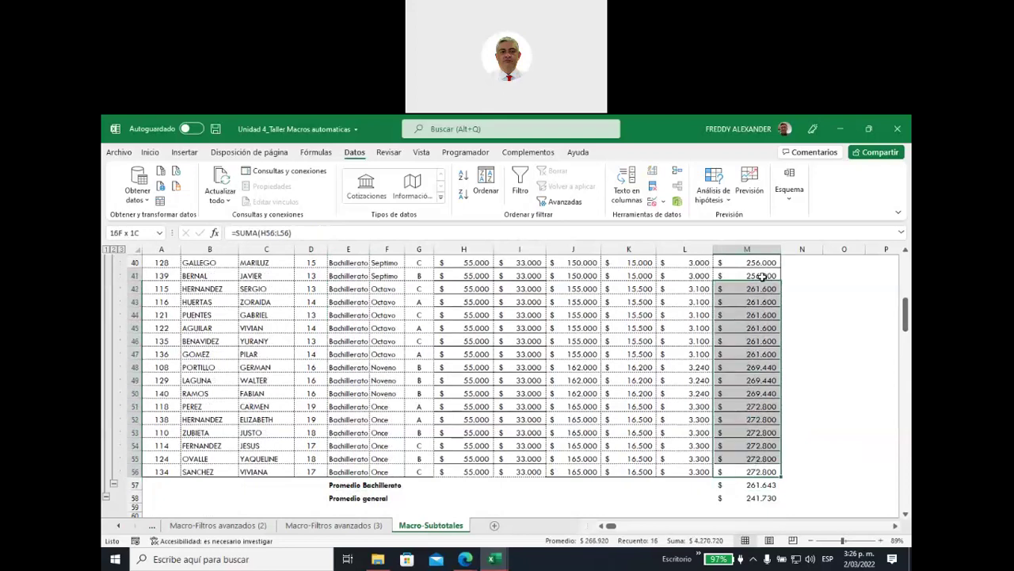
# Select the whole subtotalled student table and open the Esquema dropdown
pyautogui.scroll(2, 759, 317)
pyautogui.scroll(1, 759, 321)
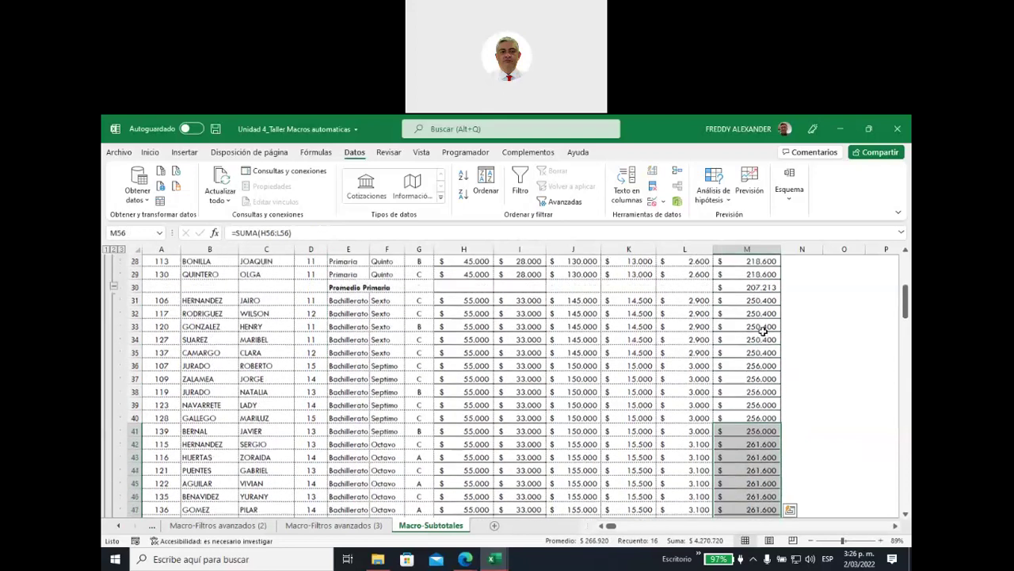
pyautogui.scroll(1, 761, 325)
pyautogui.scroll(1, 762, 330)
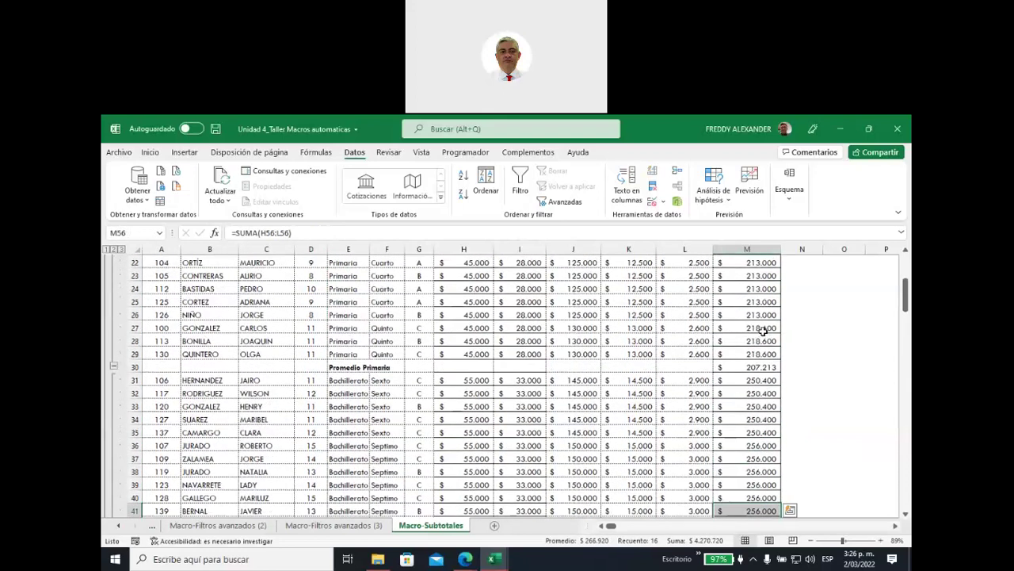
pyautogui.scroll(-1, 586, 386)
pyautogui.scroll(-1, 587, 385)
pyautogui.scroll(-4, 586, 386)
pyautogui.moveTo(748, 485)
pyautogui.mouseDown()
pyautogui.moveTo(145, 232)
pyautogui.moveTo(151, 283)
pyautogui.mouseUp()
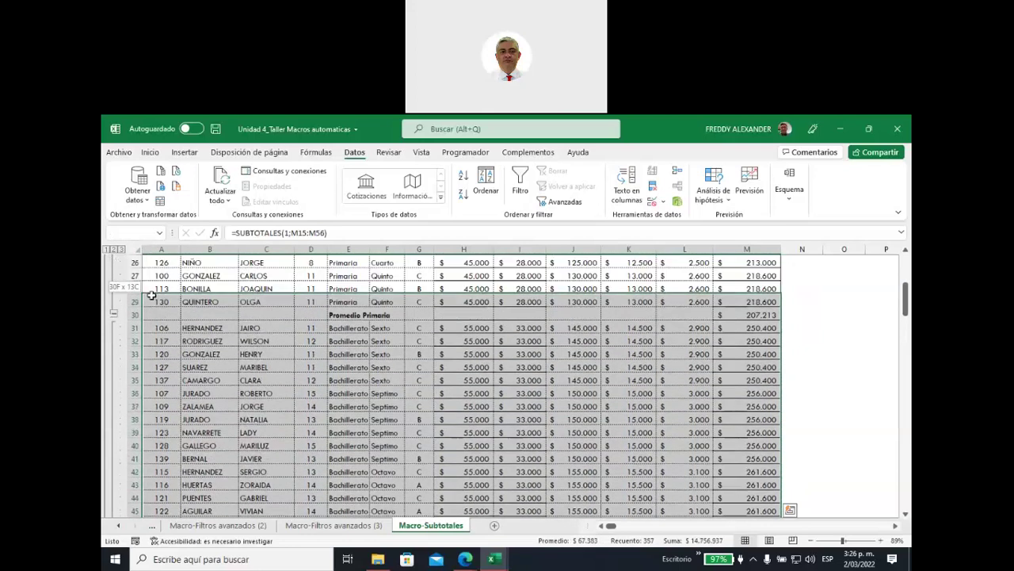
pyautogui.moveTo(150, 284)
pyautogui.mouseDown()
pyautogui.moveTo(157, 243)
pyautogui.moveTo(162, 275)
pyautogui.mouseUp()
pyautogui.click(789, 201)
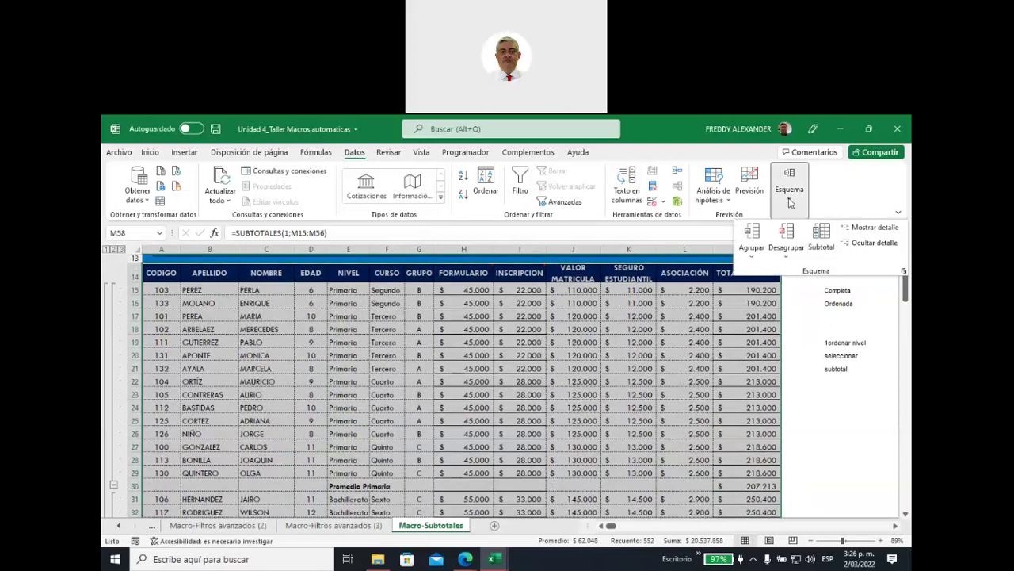
# Remove all subtotals with Quitar todos, select cell E15, and switch to Programador
pyautogui.click(827, 249)
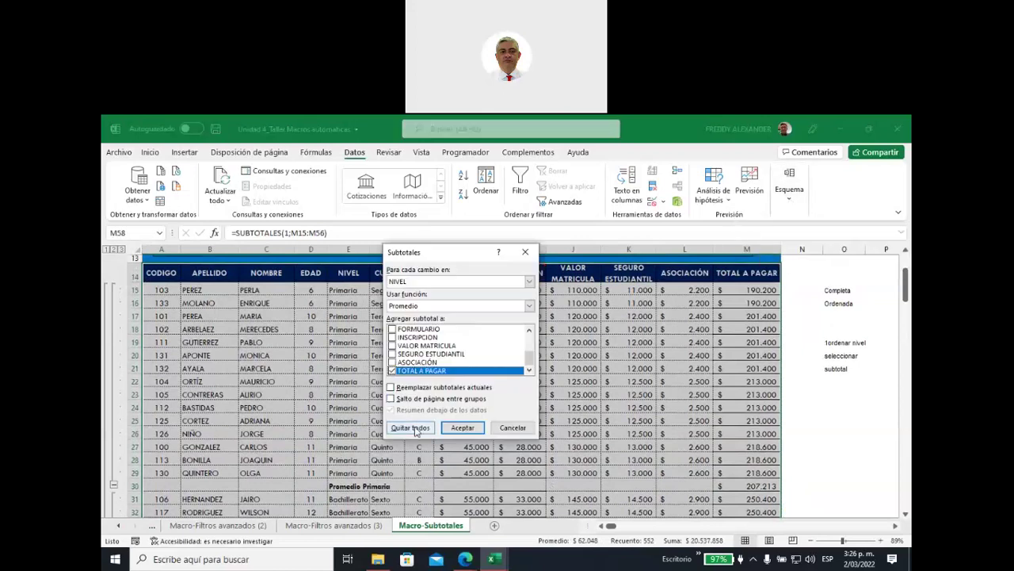
pyautogui.click(412, 428)
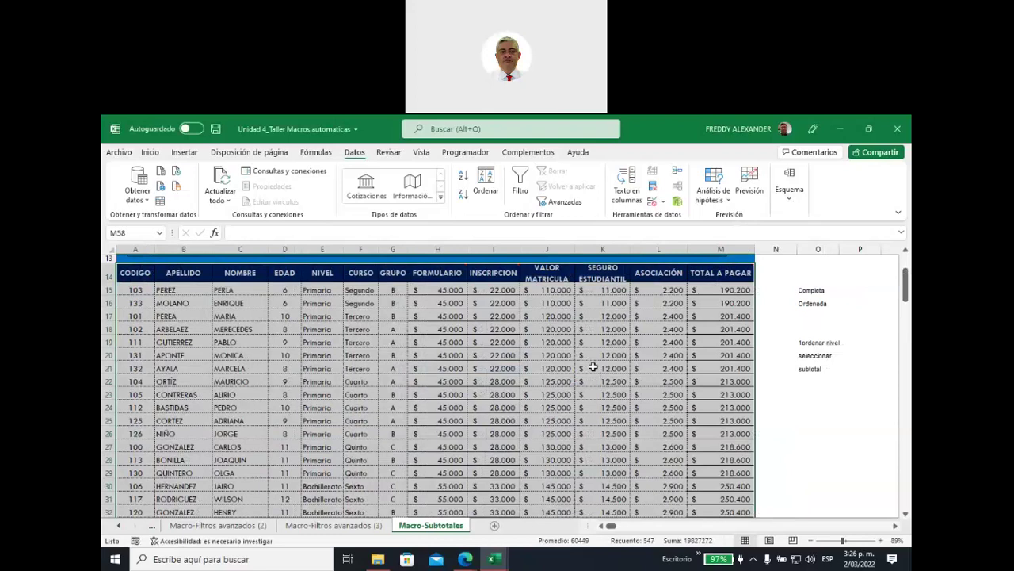
pyautogui.click(354, 323)
pyautogui.click(322, 290)
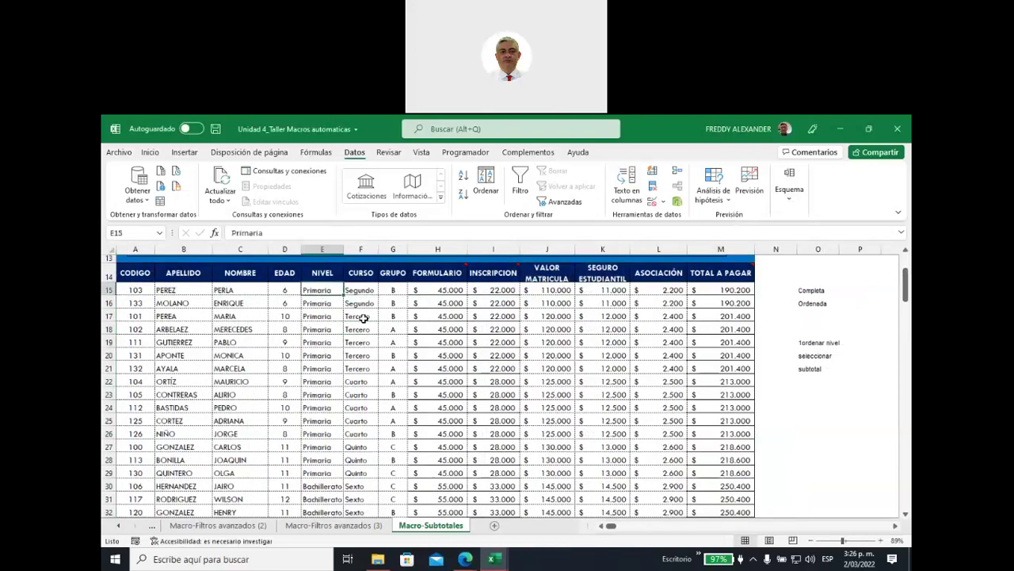
pyautogui.click(465, 152)
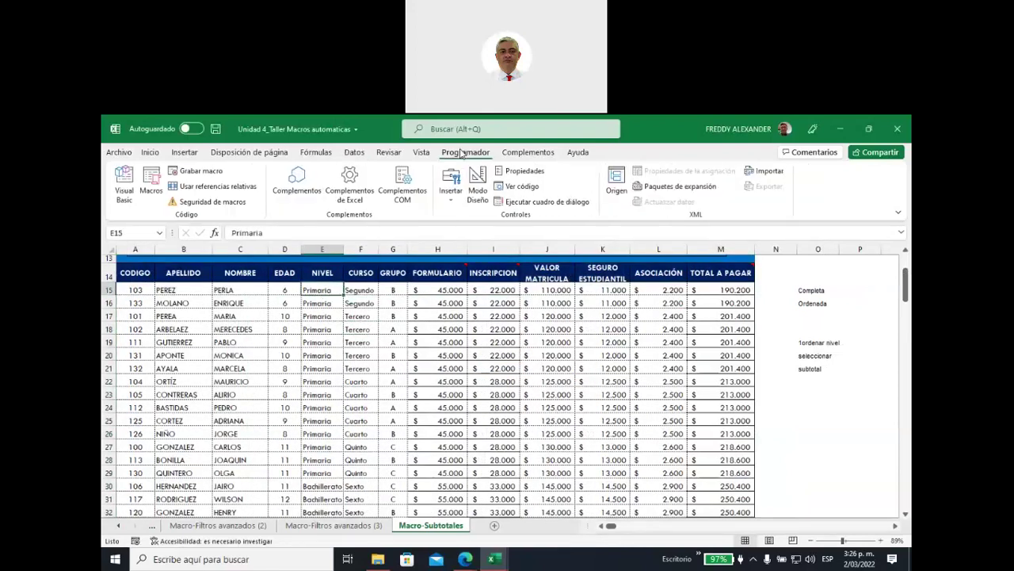
# Record a macro named PromTotalNivel in this workbook, described 'Promedio de pago por nivel'
pyautogui.click(202, 170)
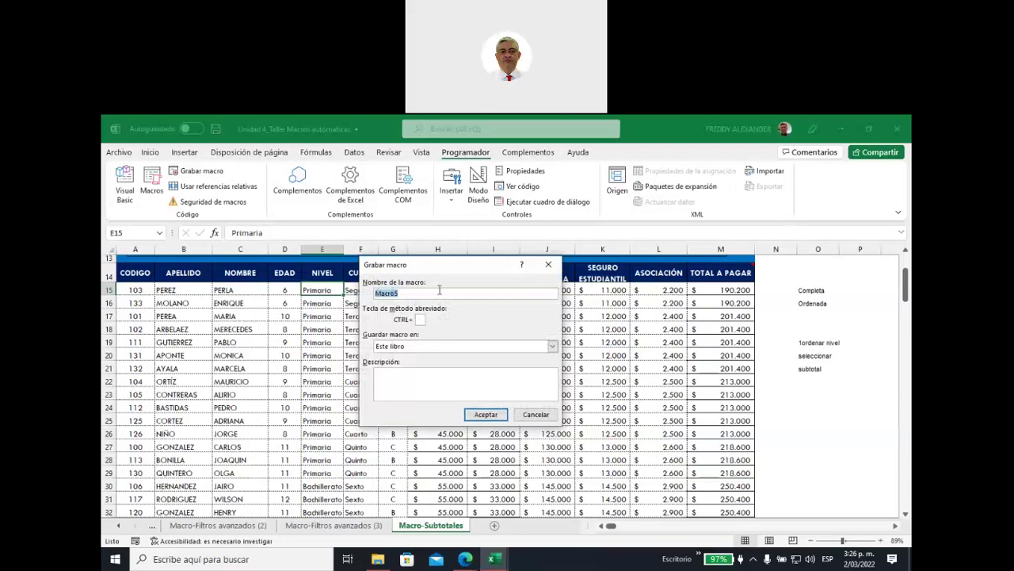
pyautogui.write('Porme')
pyautogui.press('BackSpace')
pyautogui.press('BackSpace')
pyautogui.press('BackSpace')
pyautogui.click(402, 371)
pyautogui.write('P')
pyautogui.write('pagopor nivel')
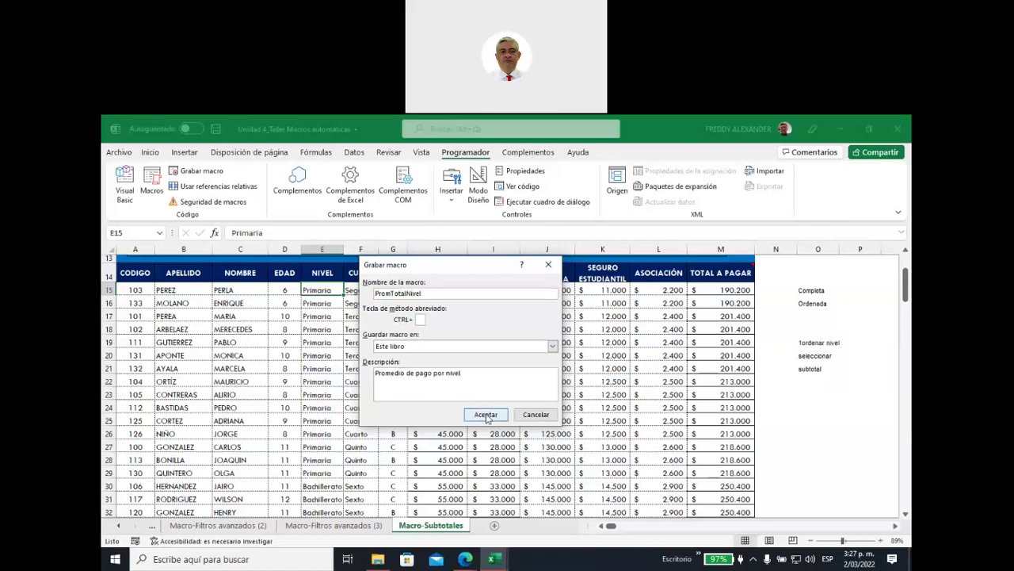
pyautogui.click(486, 414)
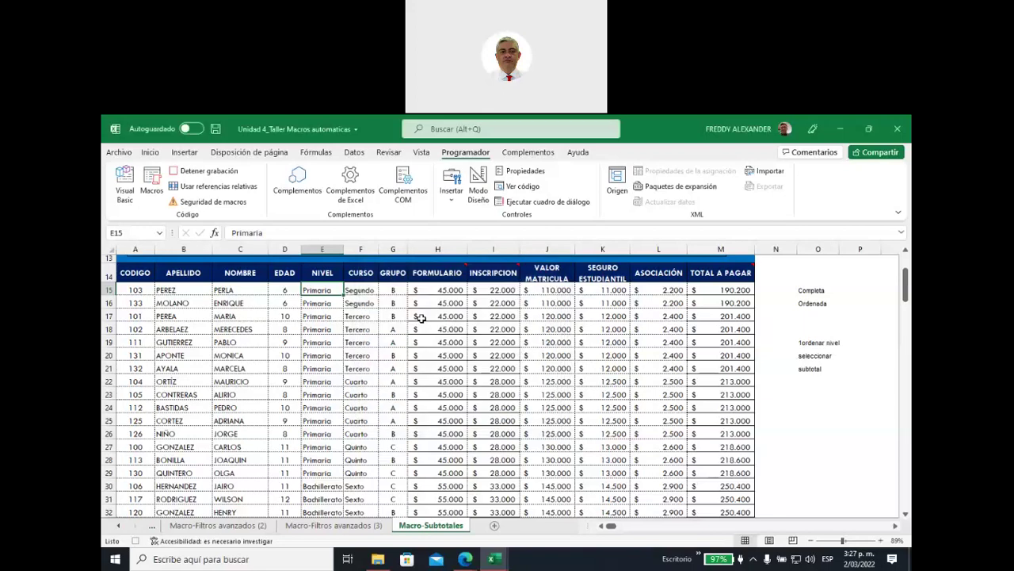
# Sort the table by NIVEL (Primaria, Bachillerato), select it all, and open Esquema
pyautogui.click(316, 152)
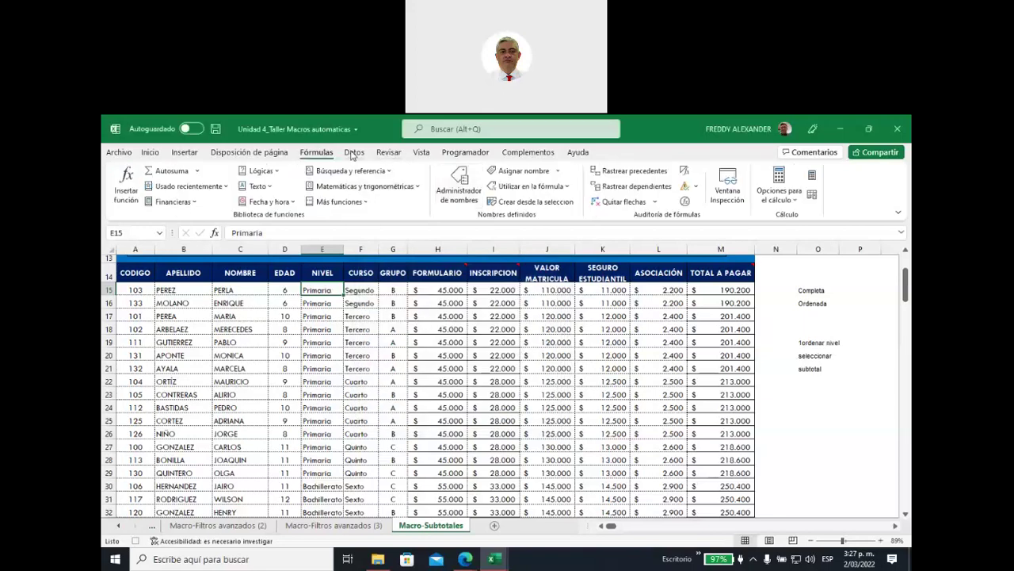
pyautogui.click(354, 153)
pyautogui.click(486, 184)
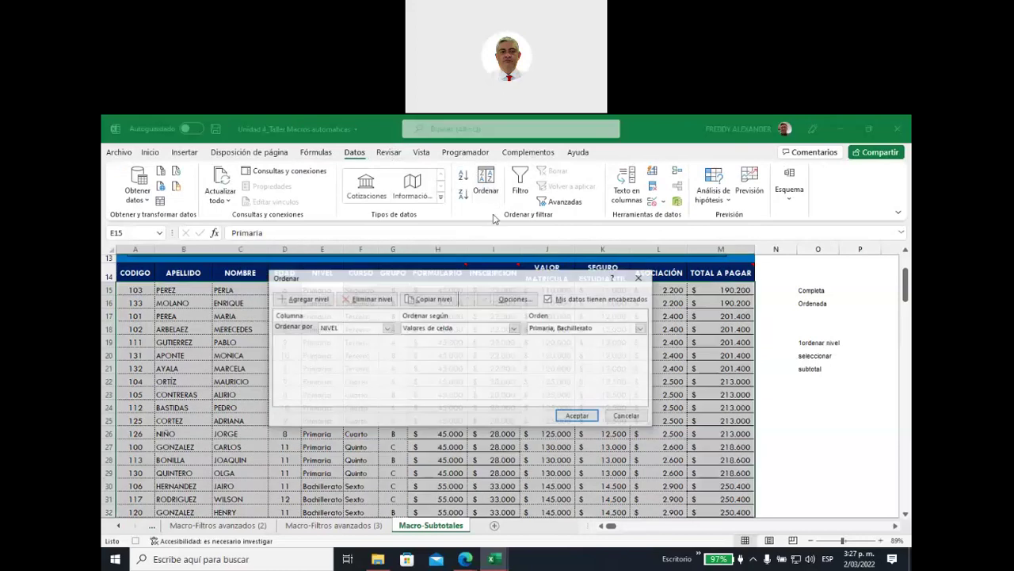
pyautogui.click(578, 416)
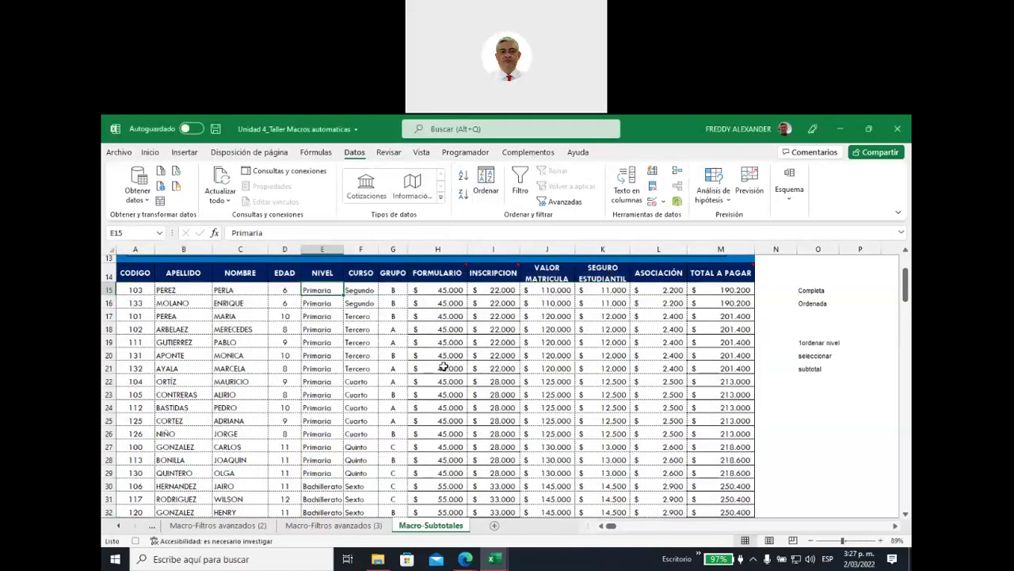
pyautogui.hotkey('ctrl', 'a')
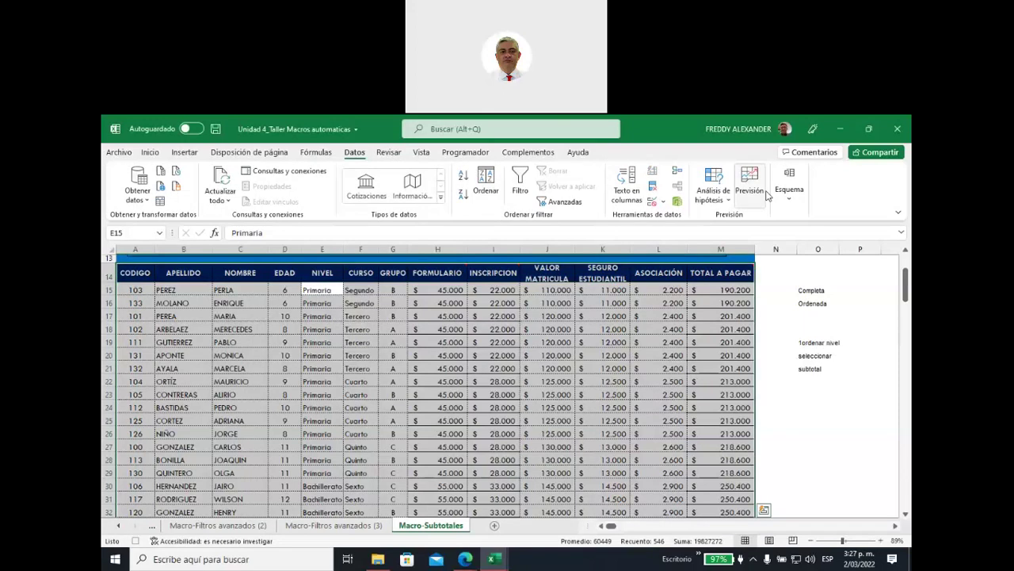
pyautogui.click(789, 197)
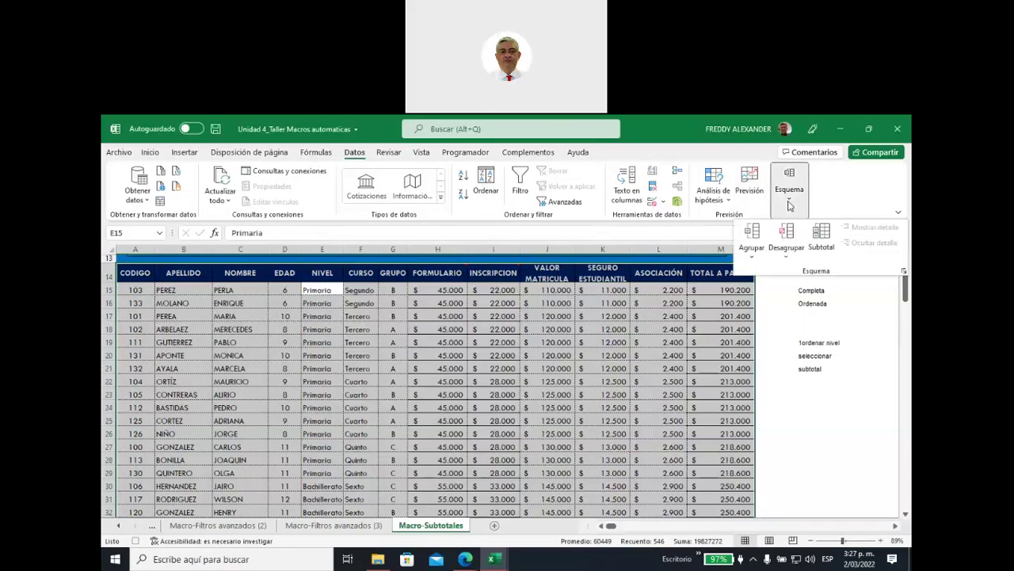
# Subtotal by NIVEL with Promedio on TOTAL A PAGAR, giving Promedio Primaria 207.213
pyautogui.click(820, 238)
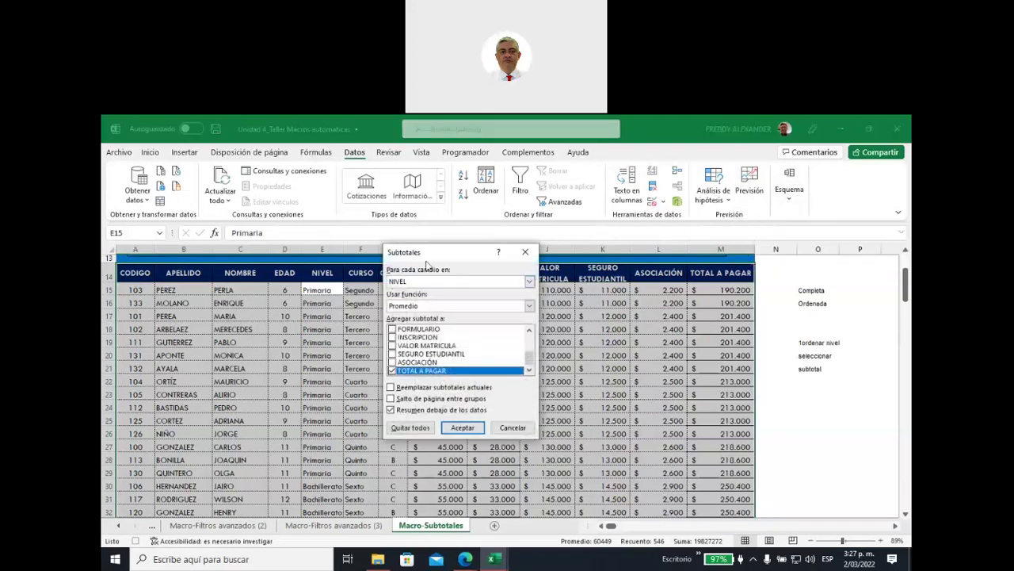
pyautogui.moveTo(432, 253); pyautogui.dragTo(500, 254)
pyautogui.click(488, 274)
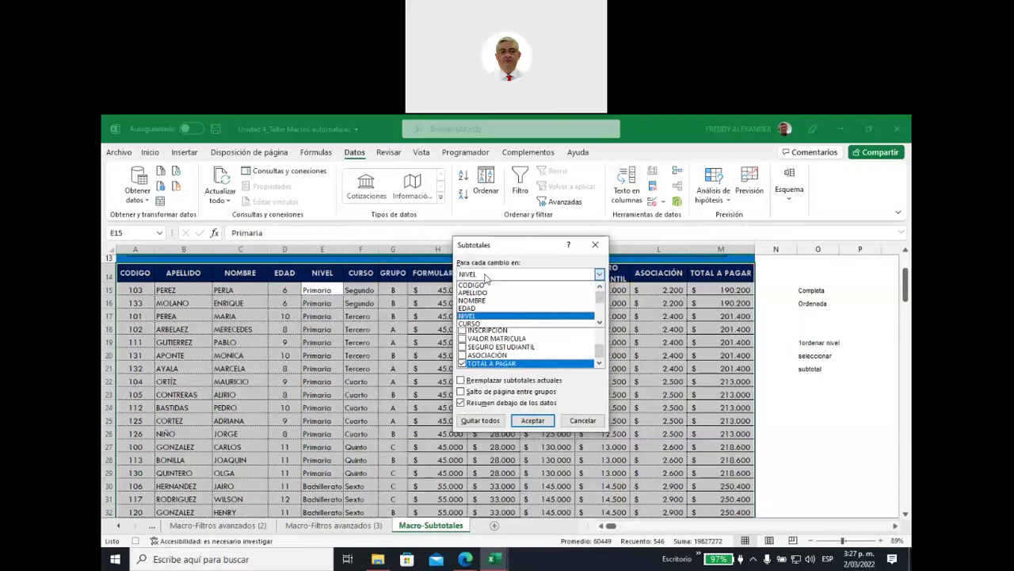
pyautogui.click(486, 317)
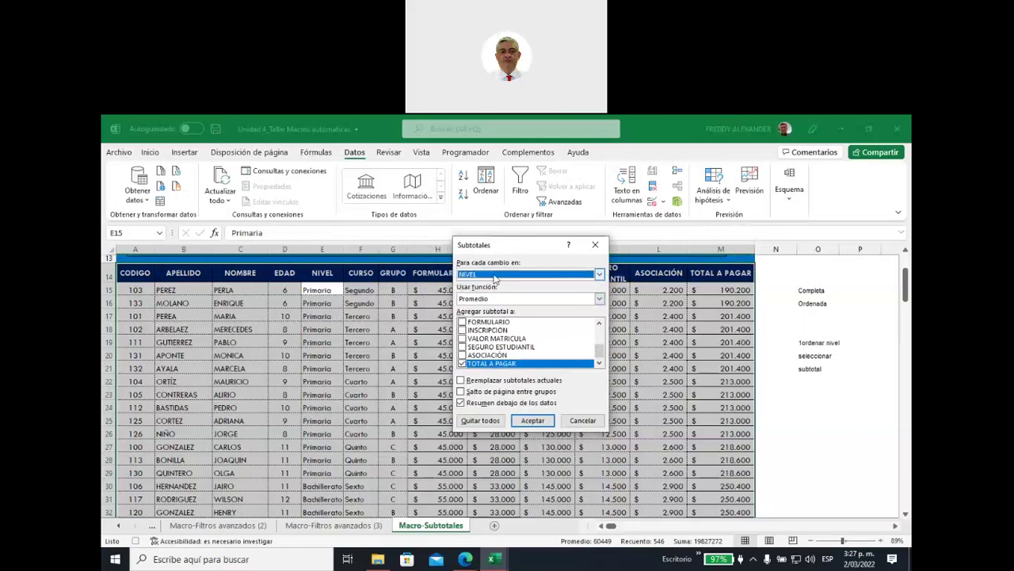
pyautogui.click(494, 298)
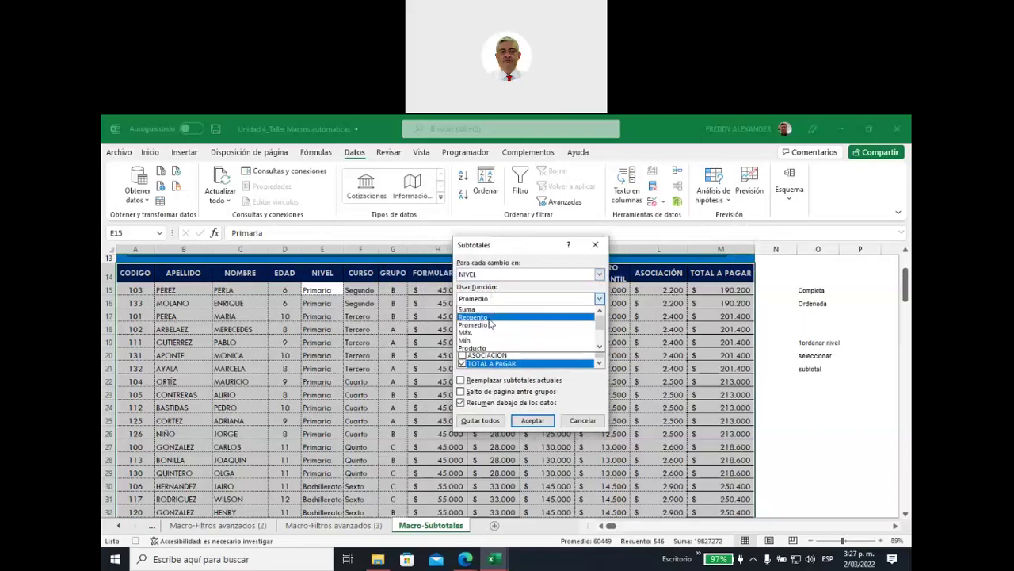
pyautogui.click(491, 328)
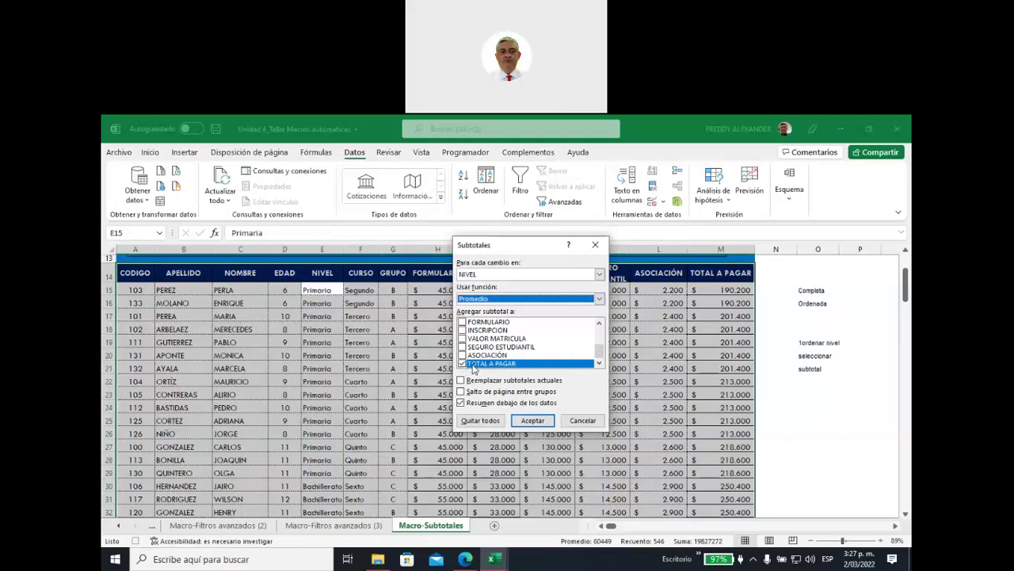
pyautogui.click(532, 421)
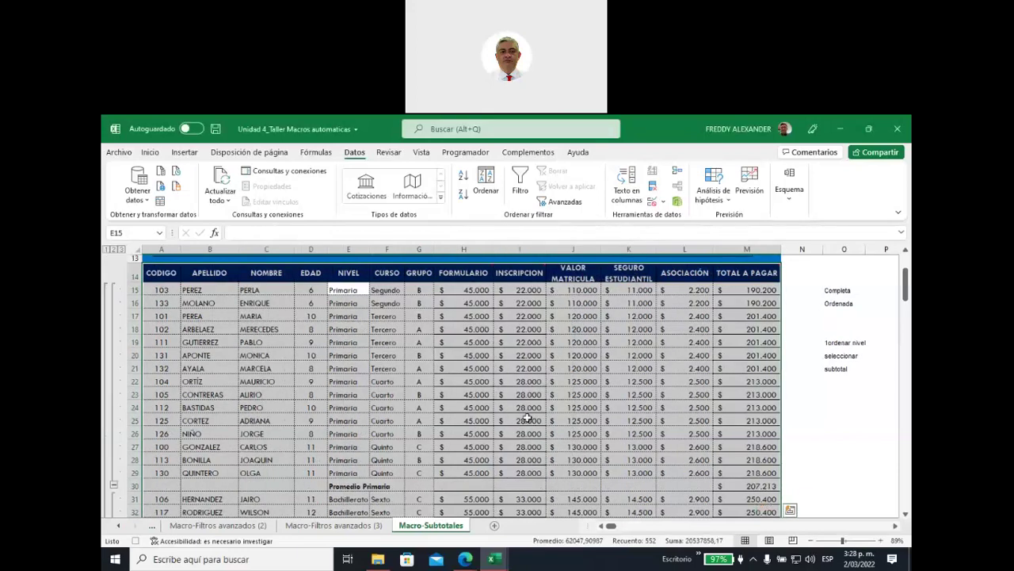
# Stop the PromTotalNivel recording and check Promedio Bachillerato 261.643 and Promedio general 241.730
pyautogui.click(460, 155)
pyautogui.click(200, 170)
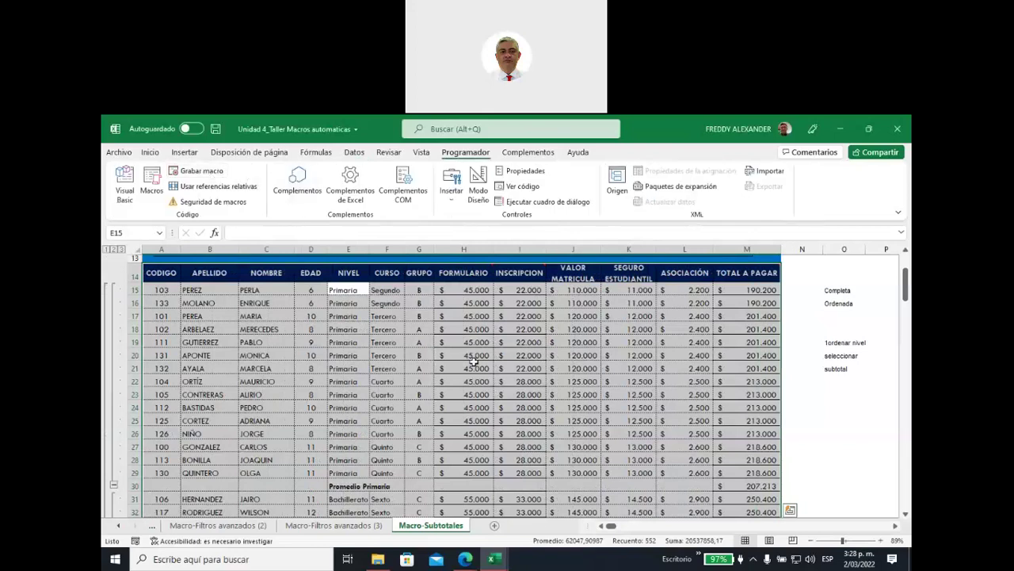
pyautogui.scroll(-3, 469, 387)
pyautogui.scroll(-2, 443, 364)
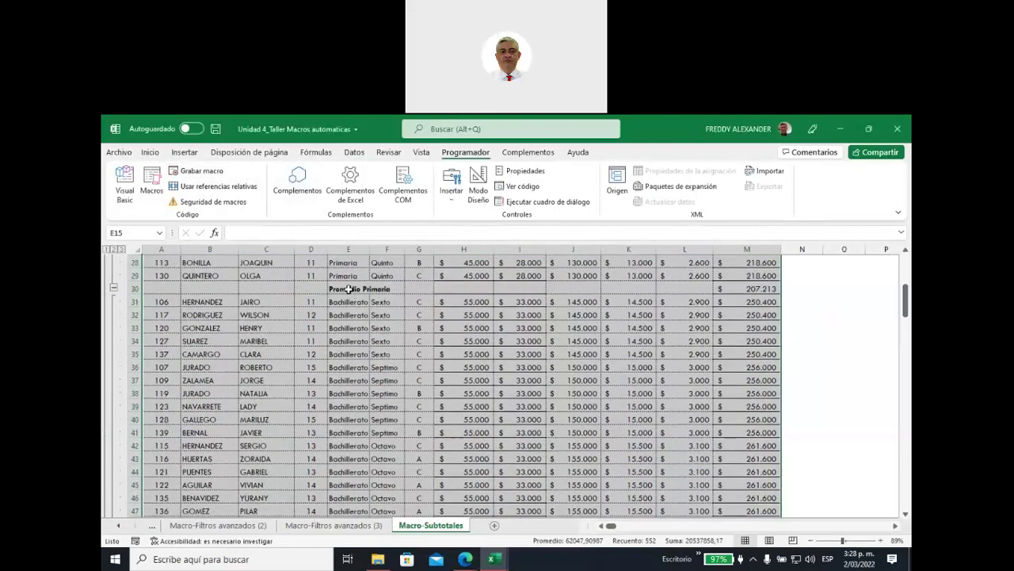
pyautogui.moveTo(349, 289); pyautogui.dragTo(396, 288)
pyautogui.moveTo(696, 301); pyautogui.dragTo(748, 289)
pyautogui.scroll(-3, 443, 457)
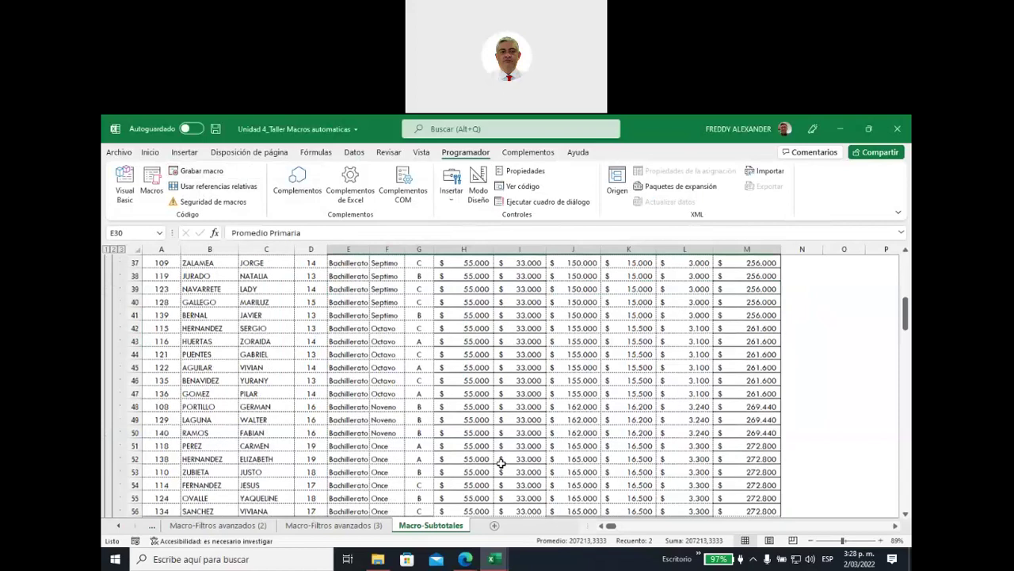
pyautogui.scroll(-2, 443, 458)
pyautogui.moveTo(387, 445); pyautogui.dragTo(747, 446)
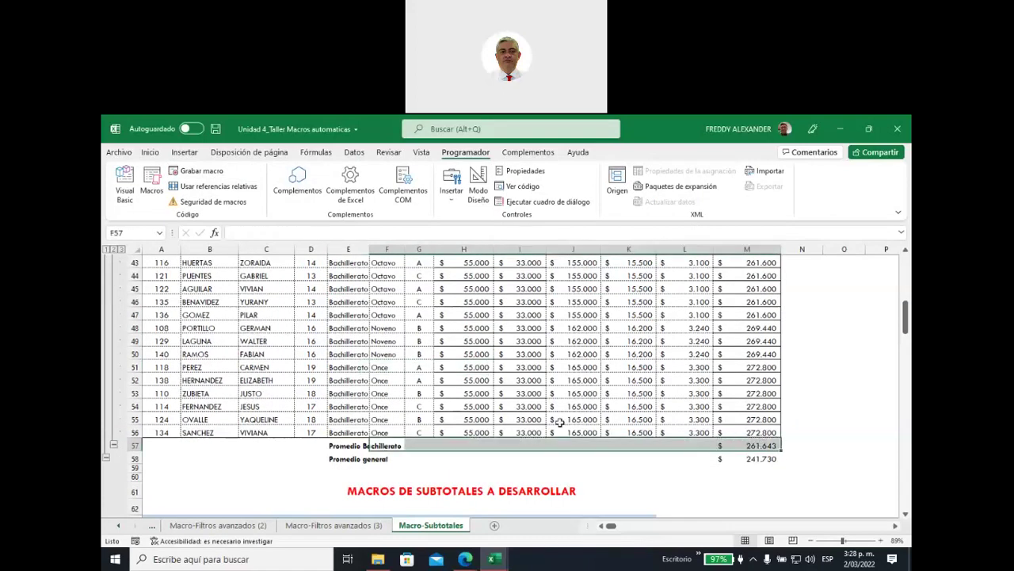
pyautogui.moveTo(777, 458)
pyautogui.mouseDown()
pyautogui.moveTo(144, 200)
pyautogui.moveTo(155, 272)
pyautogui.mouseUp()
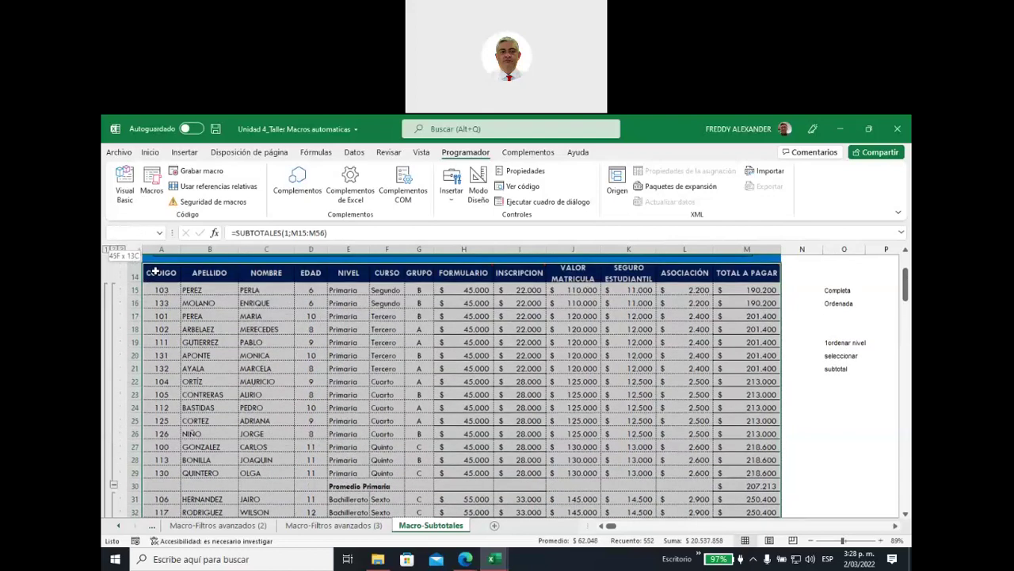
# Remove all subtotals from the student table with Subtotal > Quitar todos
pyautogui.click(354, 152)
pyautogui.click(787, 197)
pyautogui.click(821, 249)
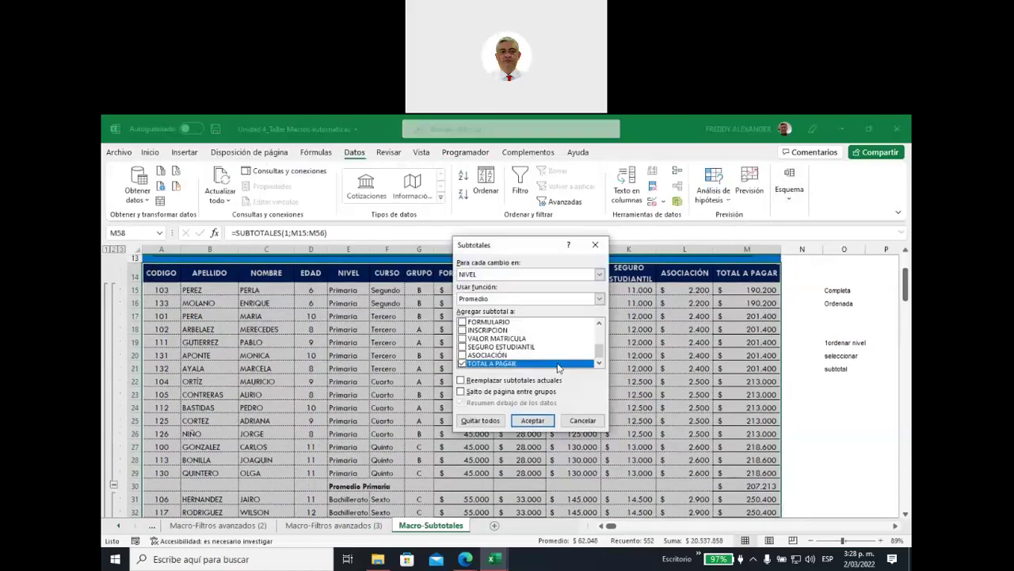
pyautogui.click(523, 421)
# Return to the top of the sheet and bring up the eighth option button's context menu
pyautogui.hotkey('ctrl', 'z')
pyautogui.scroll(2, 465, 396)
pyautogui.scroll(2, 444, 404)
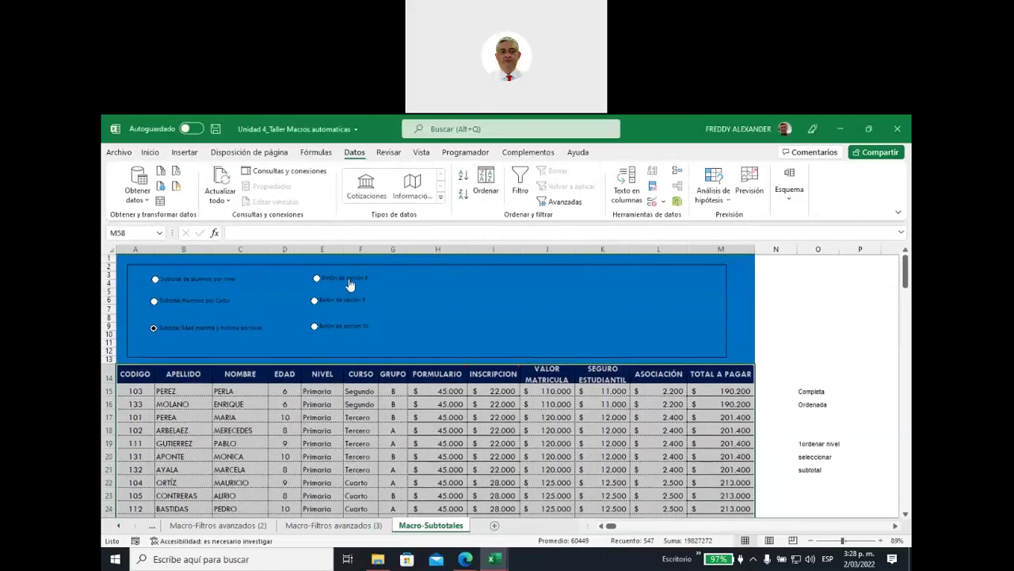
pyautogui.rightClick(350, 282)
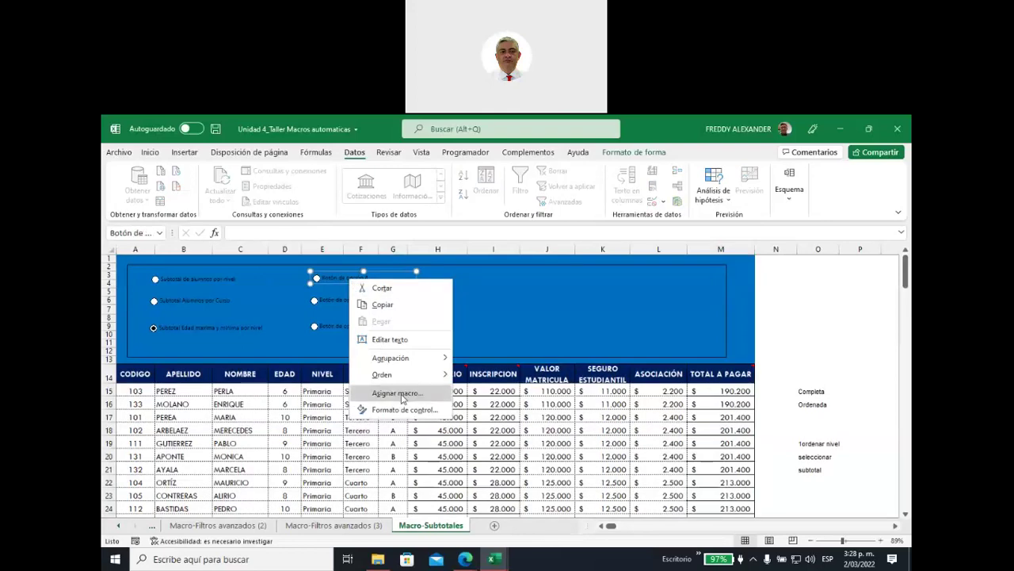
# Replace the option button's placeholder label with 'Promedio Total a pagar por Nivel'
pyautogui.click(389, 339)
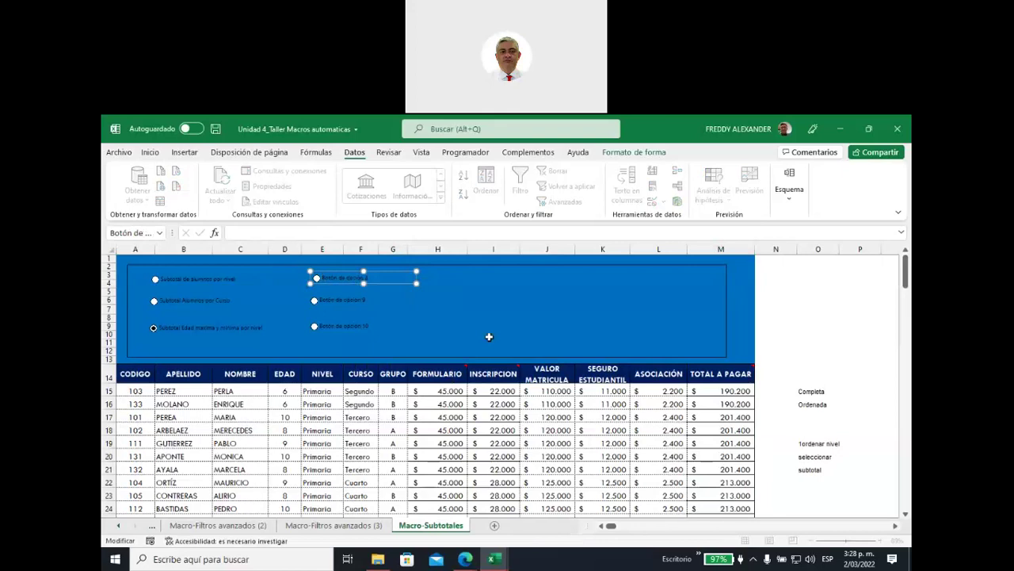
pyautogui.press('Delete')
pyautogui.press('Delete')
pyautogui.press('Delete')
pyautogui.press('Delete')
pyautogui.press('Delete')
pyautogui.press('Delete')
pyautogui.press('Delete')
pyautogui.press('Delete')
pyautogui.press('Delete')
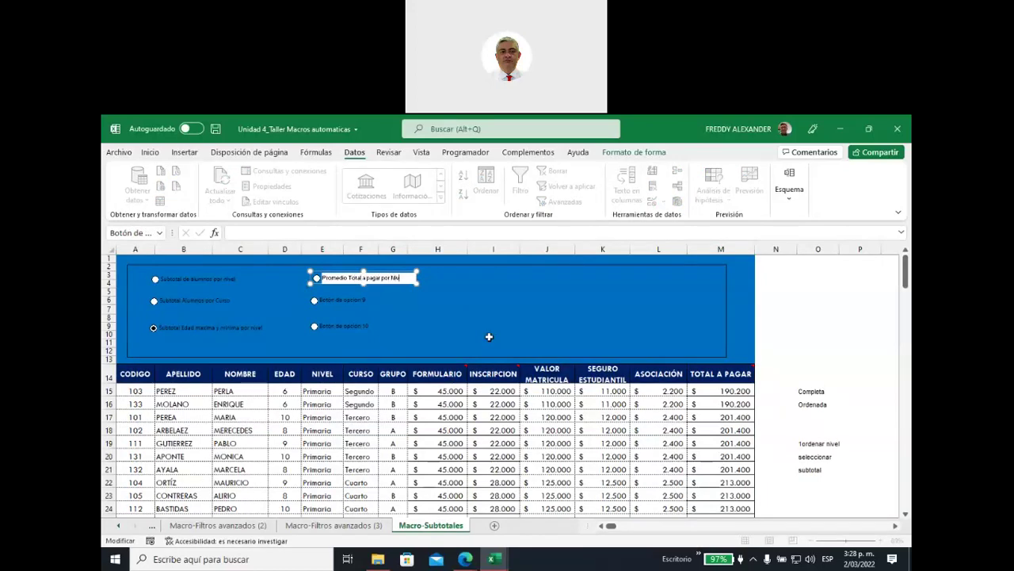
pyautogui.click(515, 293)
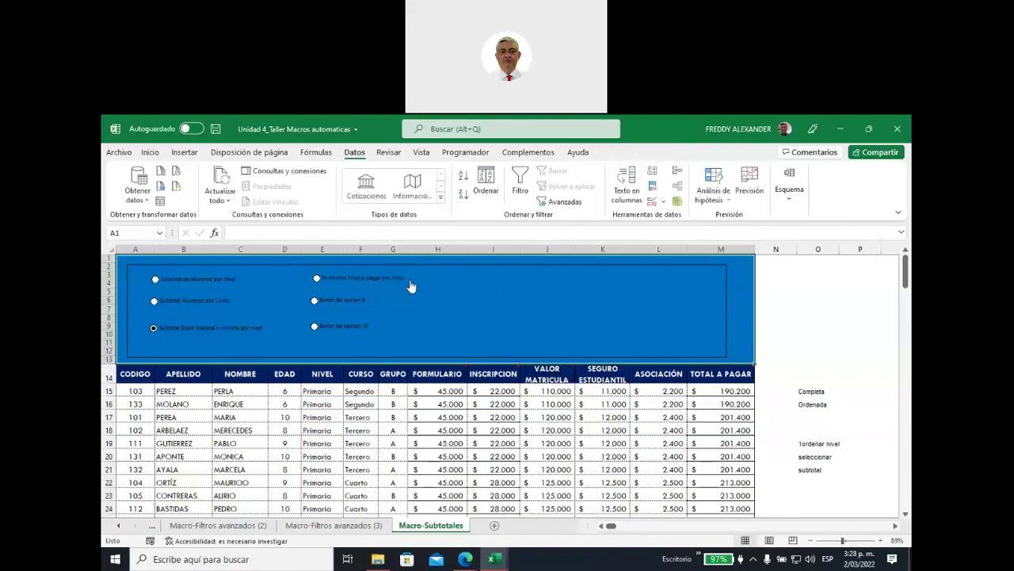
# Assign the PromTotalNivel macro to the 'Promedio Total a pagar por Nivel' option button
pyautogui.rightClick(354, 277)
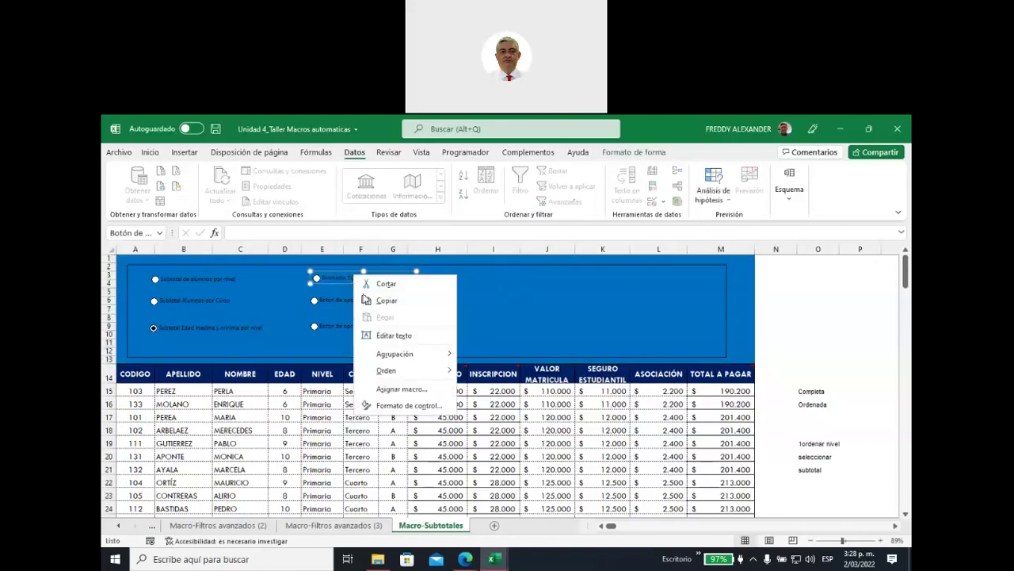
pyautogui.click(402, 389)
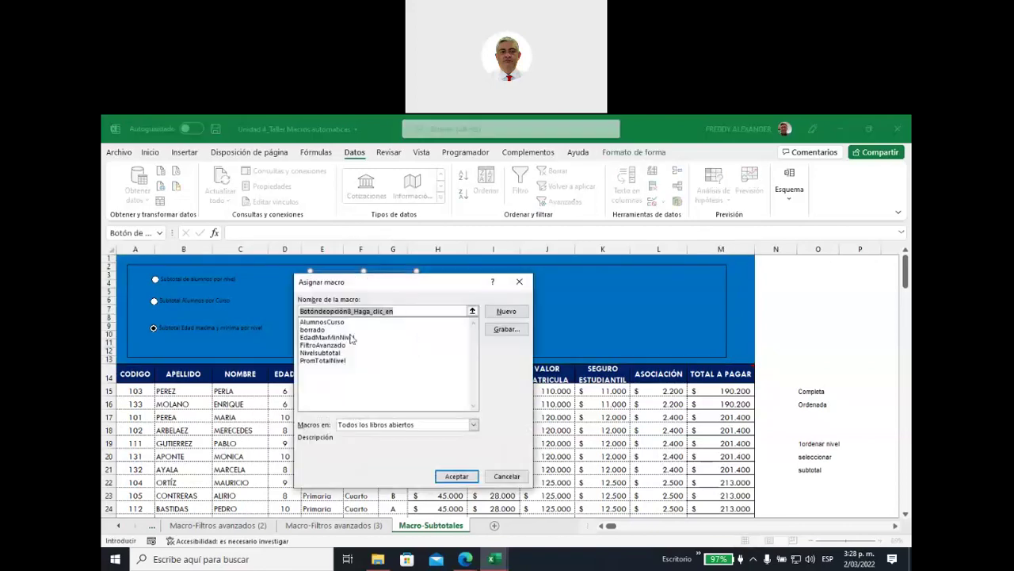
pyautogui.click(328, 361)
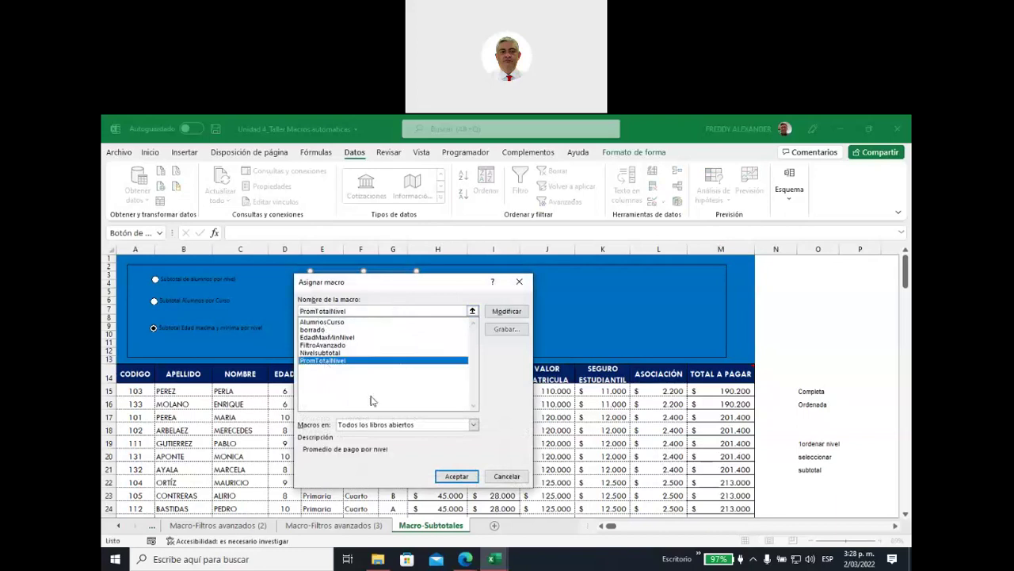
pyautogui.click(451, 478)
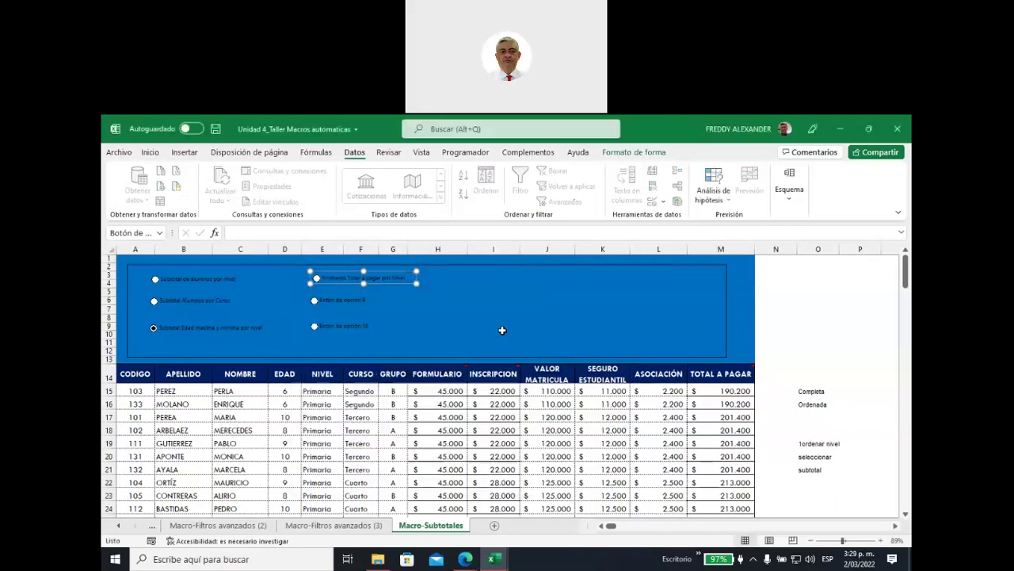
pyautogui.click(550, 315)
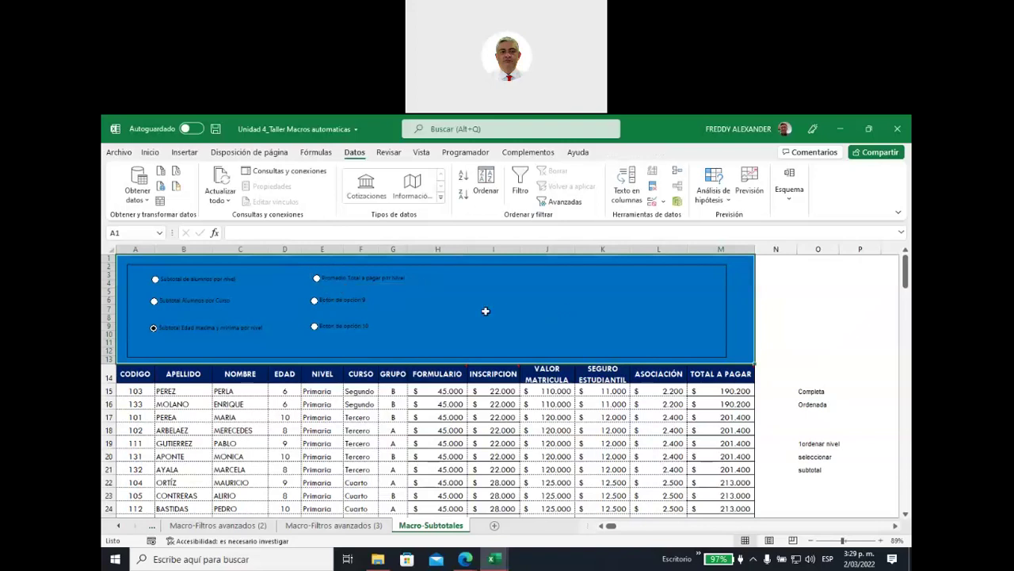
# Run the average-by-level macro from the 'Promedio Total a pagar por nivel' option button
pyautogui.scroll(-5, 451, 360)
pyautogui.scroll(-8, 436, 390)
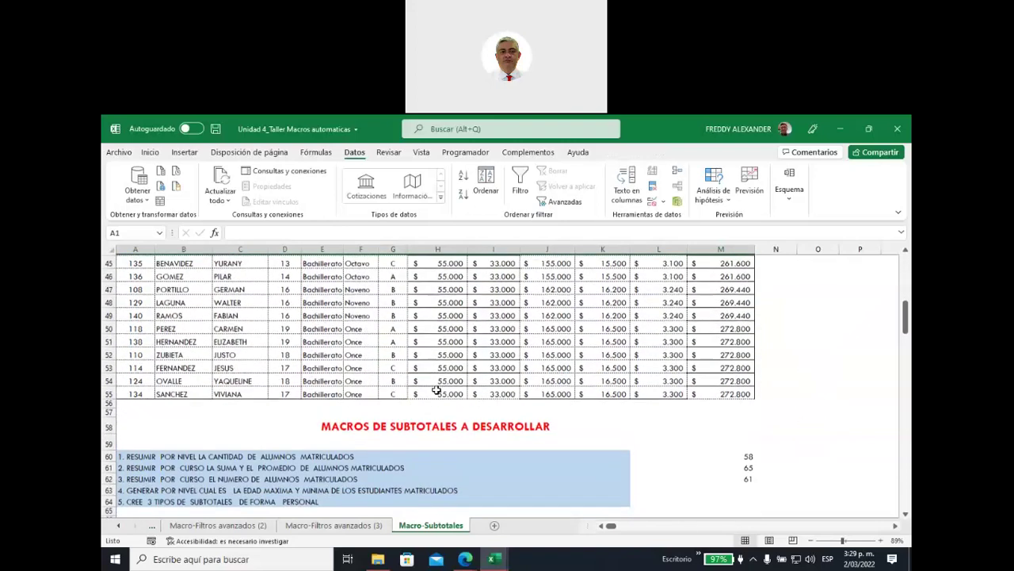
pyautogui.scroll(5, 436, 390)
pyautogui.scroll(7, 435, 390)
pyautogui.scroll(2, 323, 293)
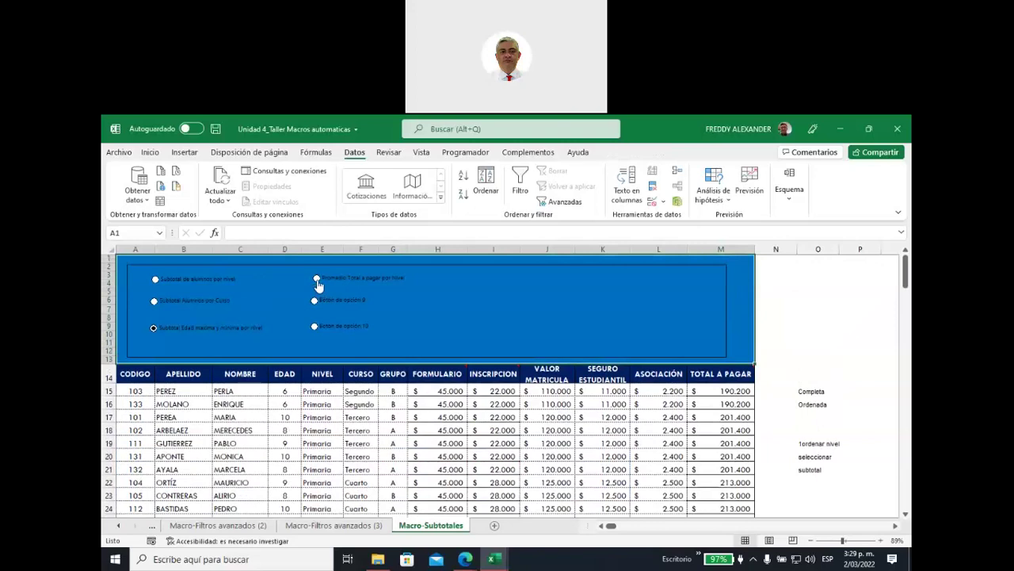
pyautogui.click(317, 280)
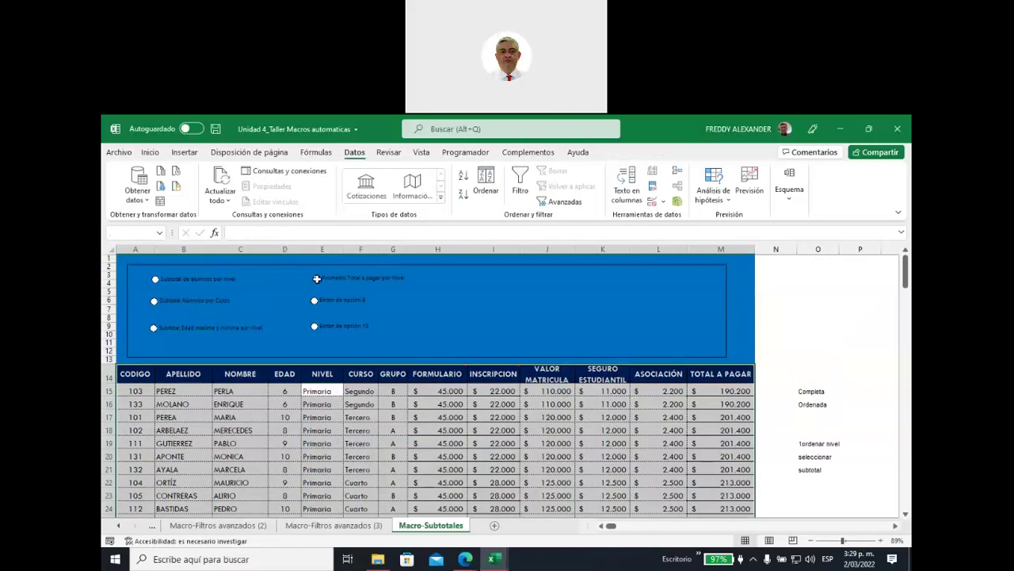
# Check the new Promedio Primaria (207.213) and Promedio Bachillerato (261.643) subtotal rows
pyautogui.scroll(-5, 474, 345)
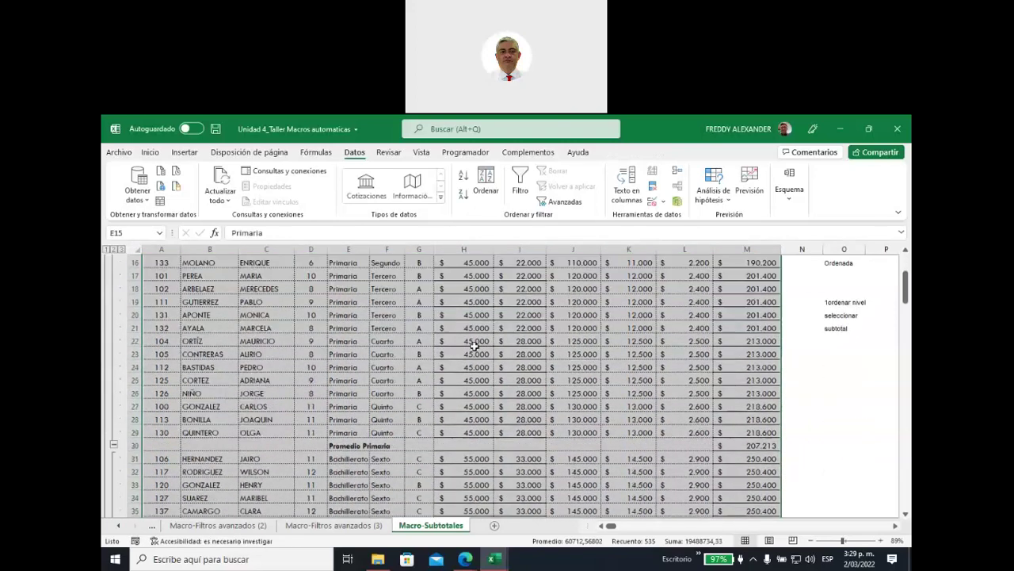
pyautogui.scroll(-2, 474, 345)
pyautogui.click(333, 369)
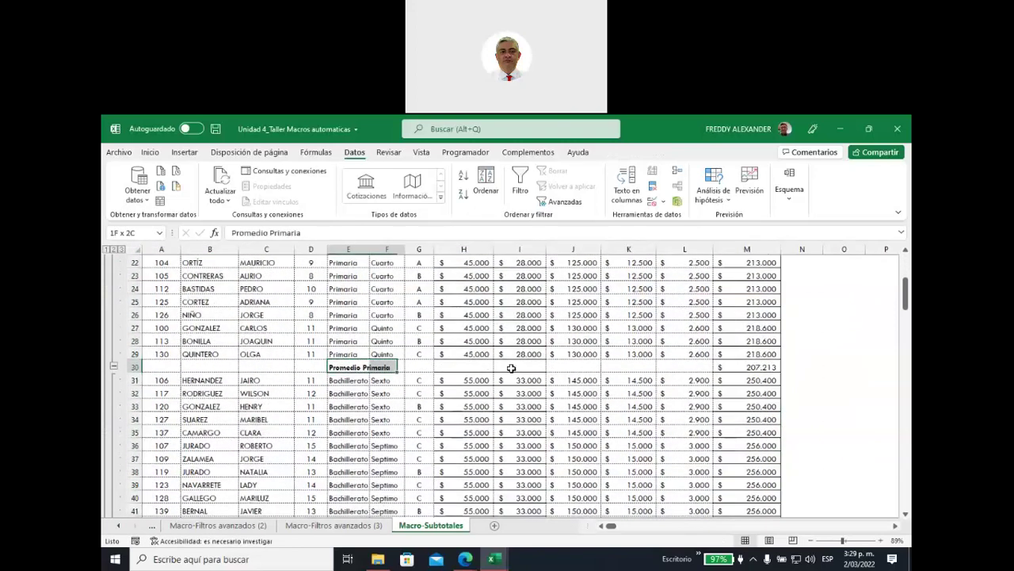
pyautogui.moveTo(511, 367); pyautogui.dragTo(747, 367)
pyautogui.scroll(-2, 363, 373)
pyautogui.scroll(-7, 363, 372)
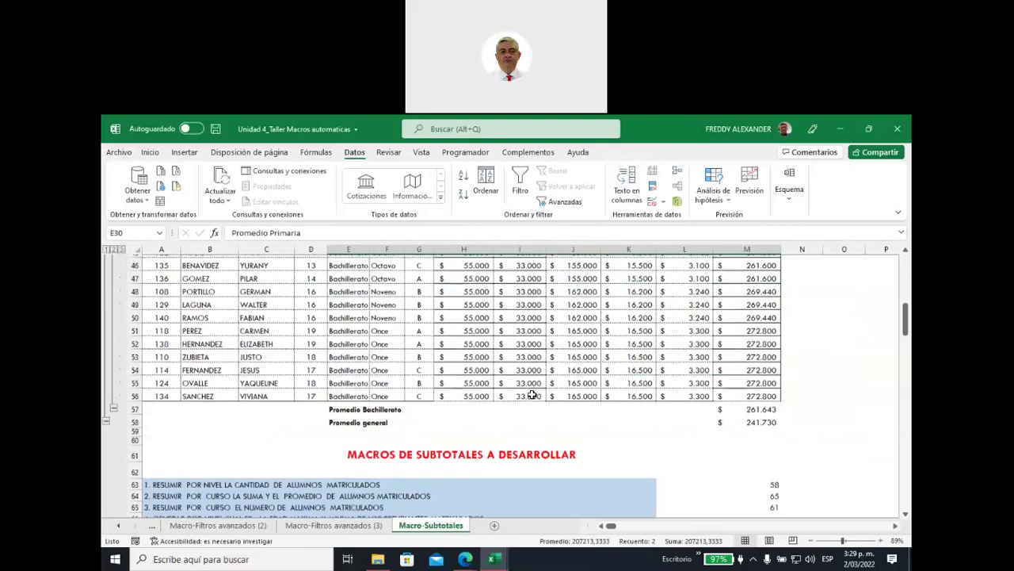
pyautogui.moveTo(363, 368); pyautogui.dragTo(760, 368)
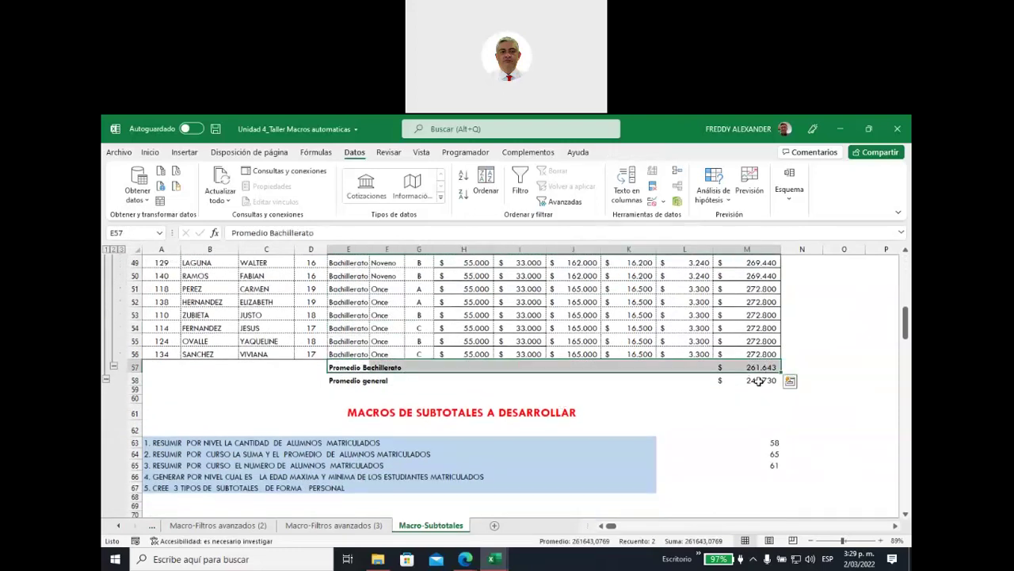
pyautogui.moveTo(759, 381)
pyautogui.mouseDown()
pyautogui.moveTo(160, 202)
pyautogui.moveTo(158, 279)
pyautogui.mouseUp()
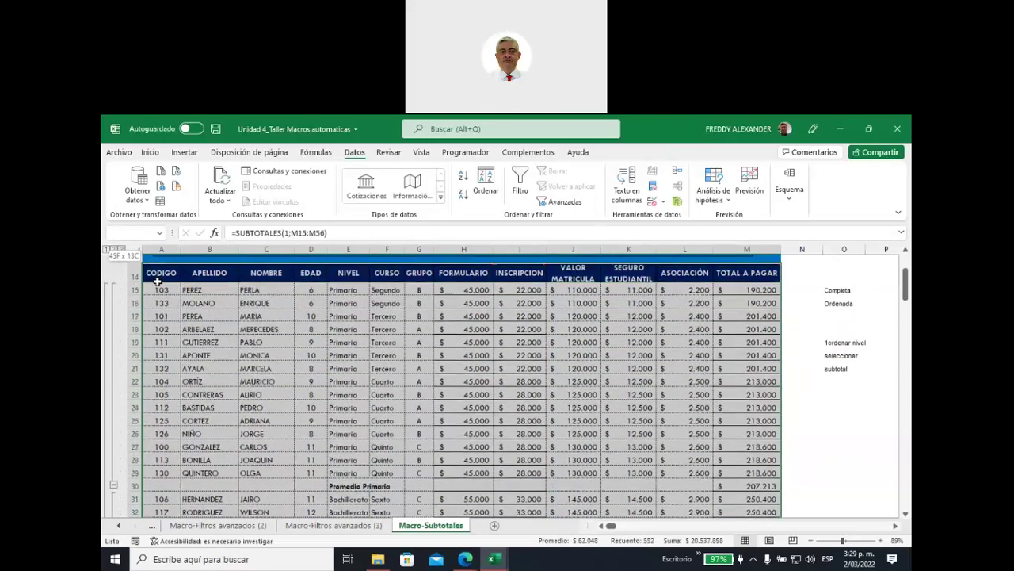
pyautogui.click(783, 205)
# Remove all subtotals with Quitar todos, then inspect the formula in cell H21
pyautogui.click(819, 236)
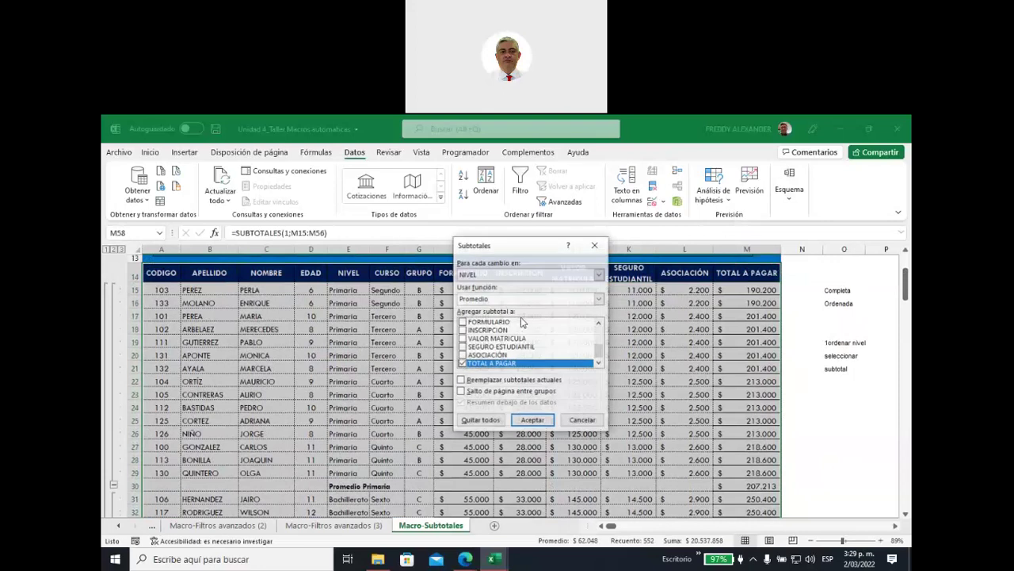
pyautogui.click(481, 421)
pyautogui.scroll(4, 469, 328)
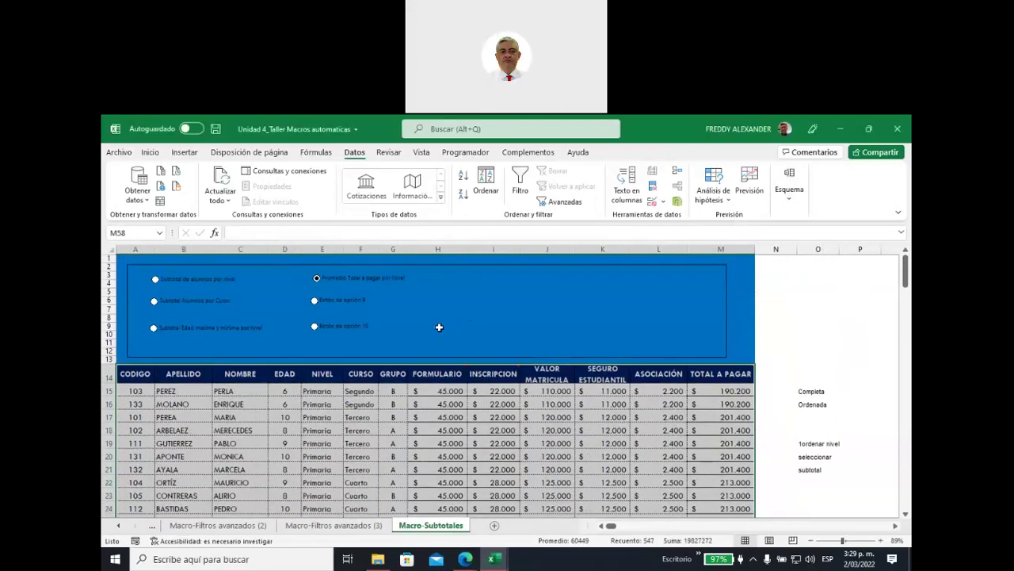
pyautogui.scroll(-2, 425, 331)
pyautogui.scroll(-2, 427, 340)
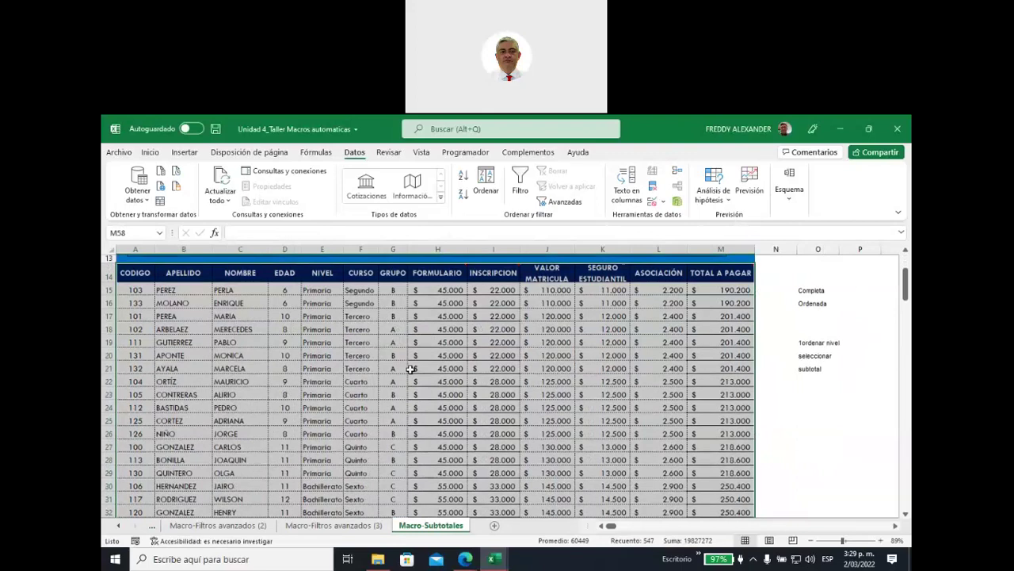
pyautogui.click(429, 355)
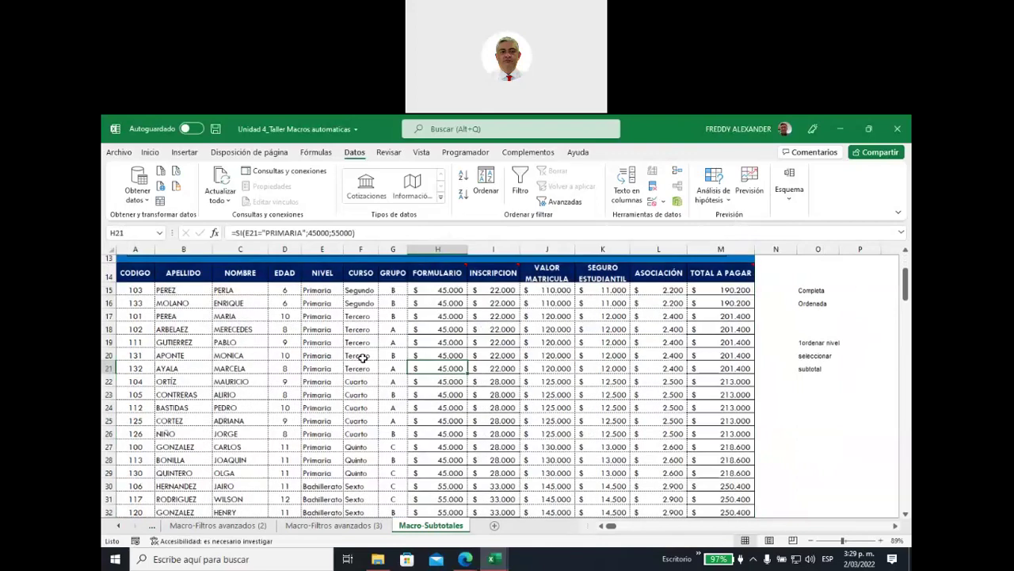
pyautogui.click(358, 271)
pyautogui.moveTo(360, 290); pyautogui.dragTo(363, 303)
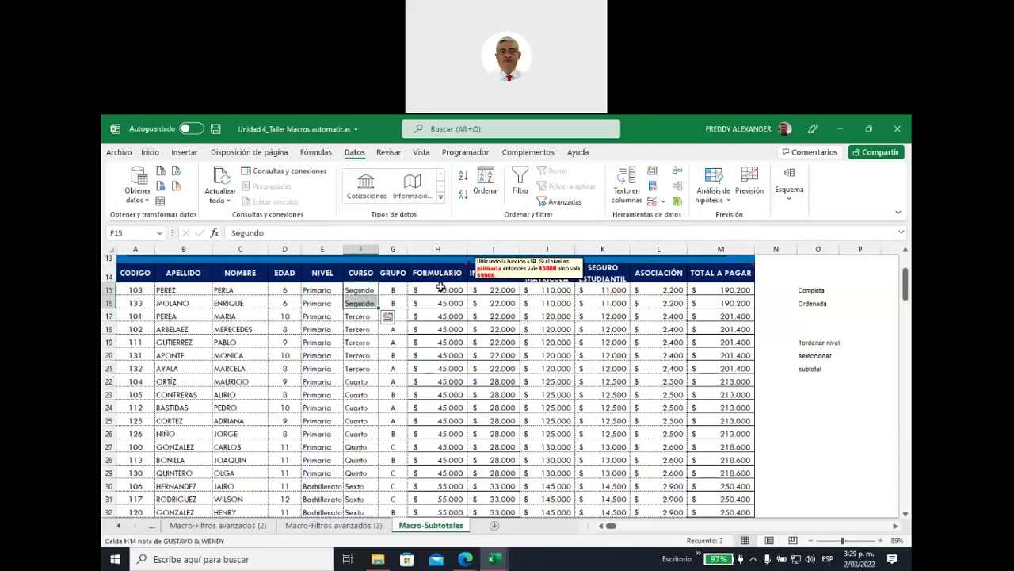
pyautogui.moveTo(440, 290); pyautogui.dragTo(442, 304)
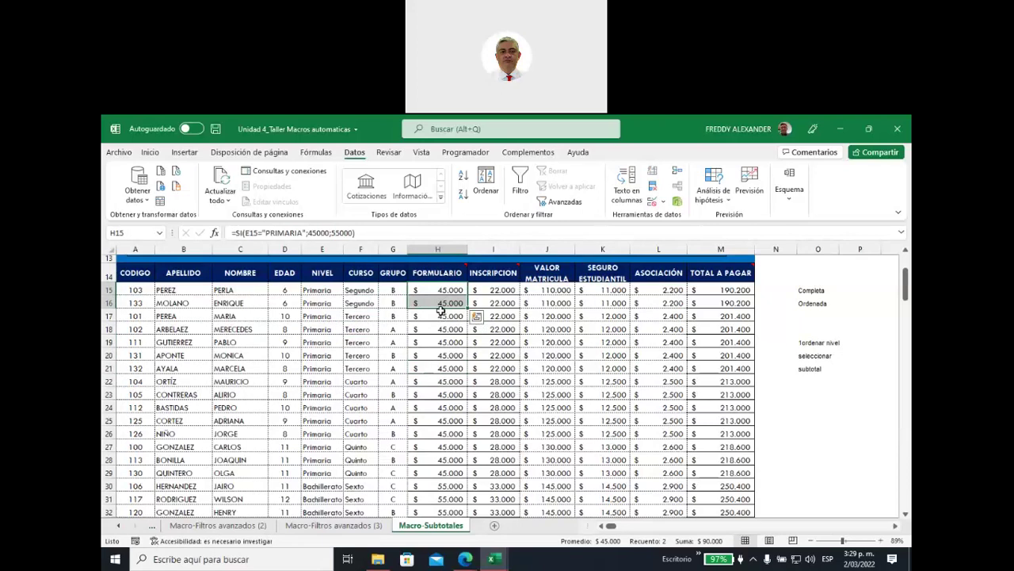
pyautogui.click(495, 353)
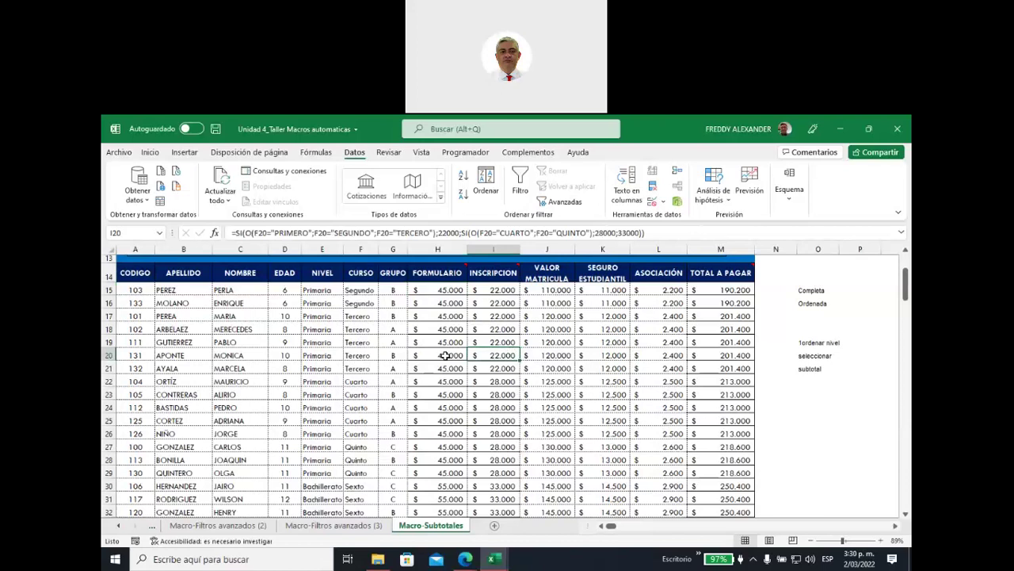
pyautogui.scroll(2, 365, 362)
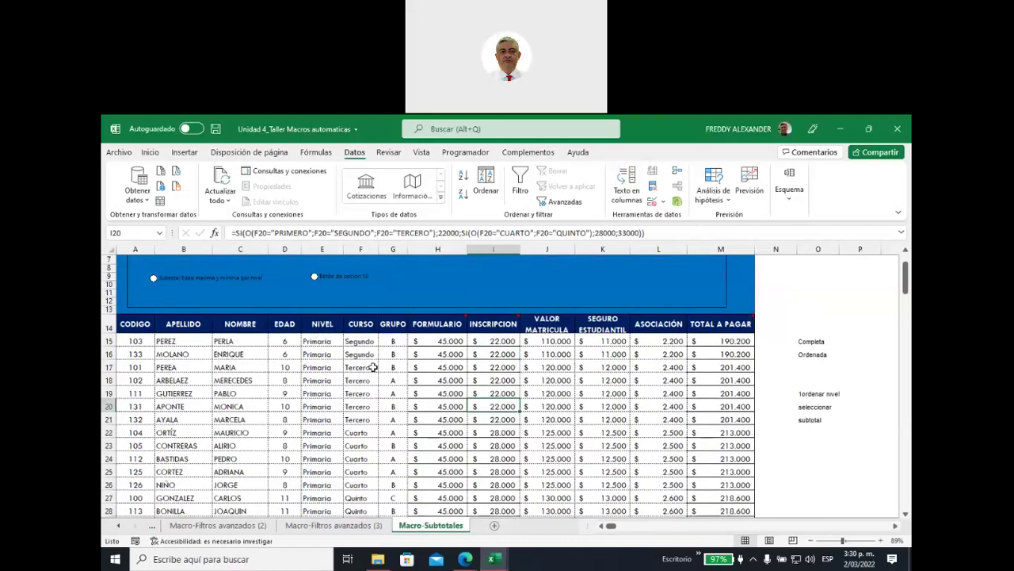
pyautogui.click(356, 354)
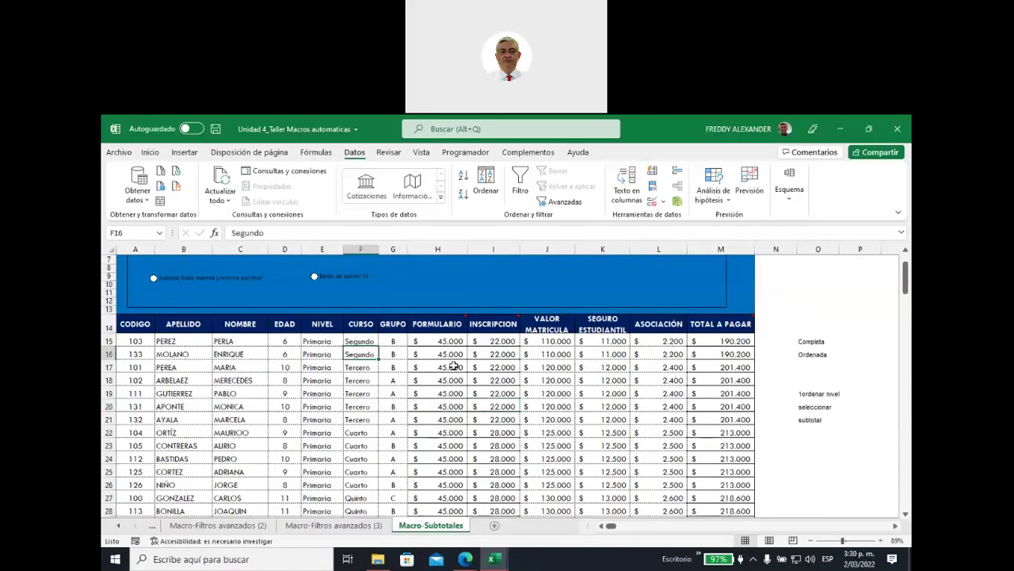
# Sort the table by the CURSO column using a custom list order
pyautogui.click(487, 189)
pyautogui.click(457, 321)
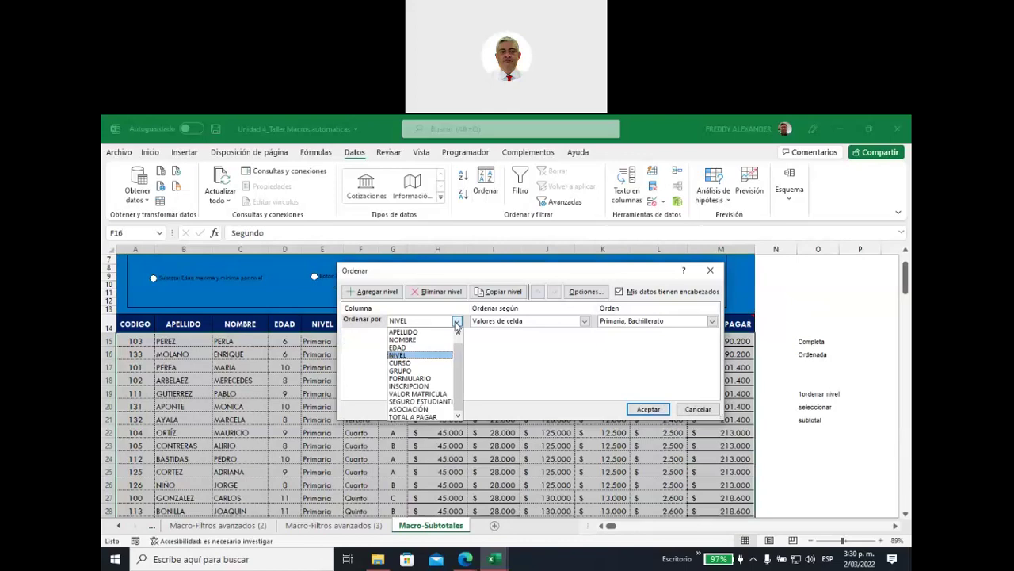
pyautogui.click(421, 367)
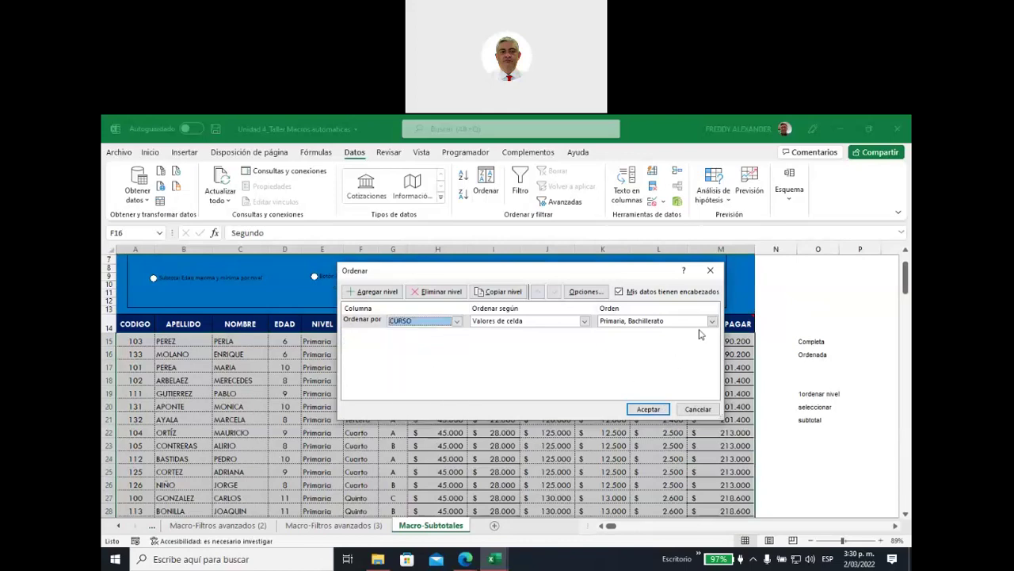
pyautogui.click(712, 321)
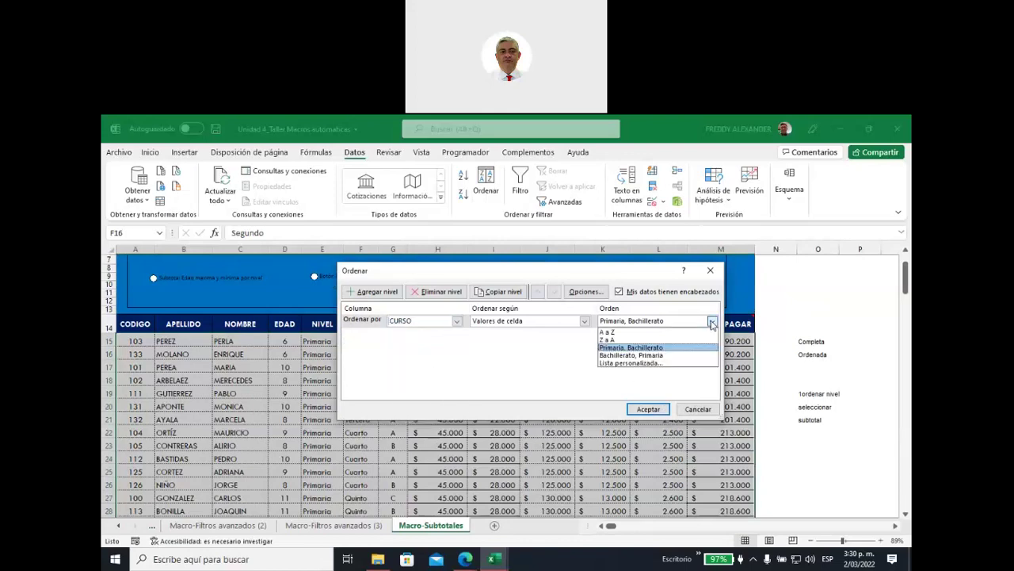
pyautogui.click(654, 365)
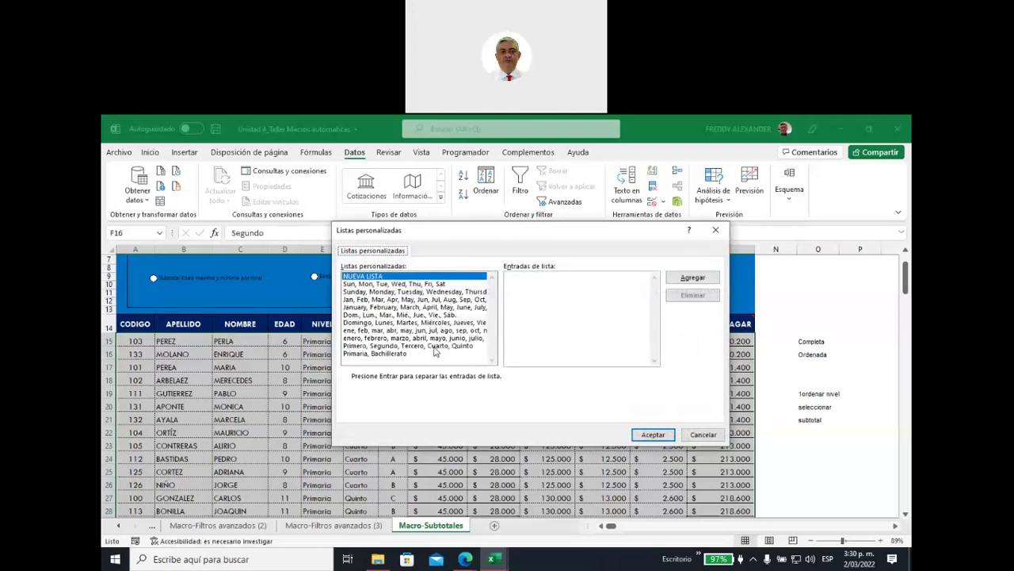
# Pick the Primero, Segundo, Tercero, Cuarto, Quinto custom list and move the dialog aside
pyautogui.click(435, 347)
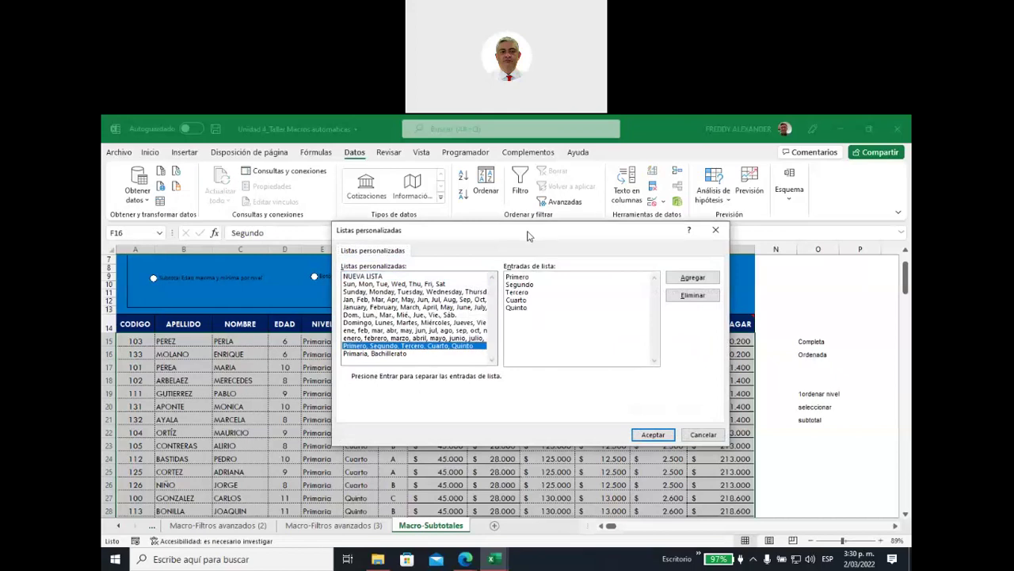
pyautogui.moveTo(529, 236); pyautogui.dragTo(614, 235)
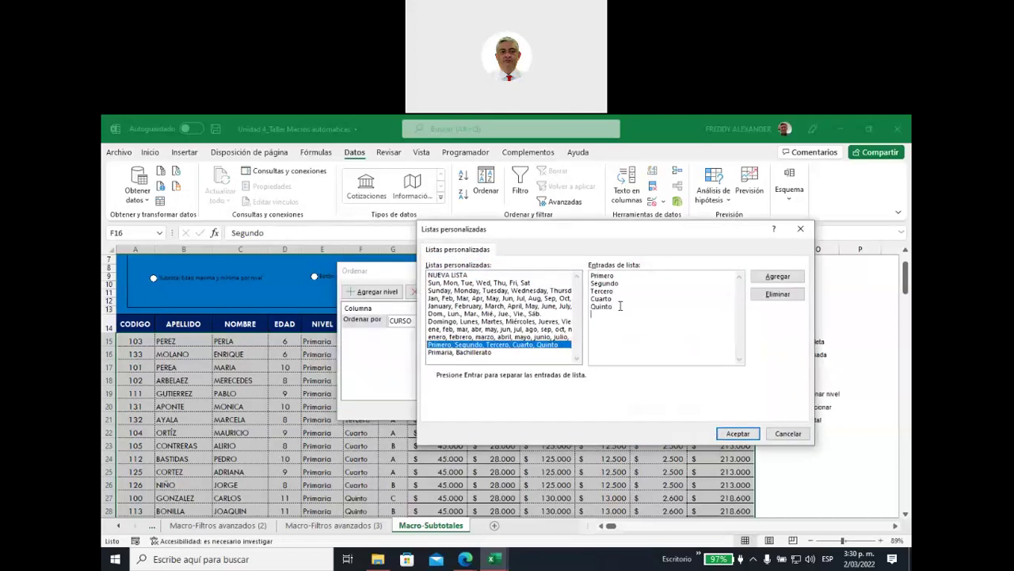
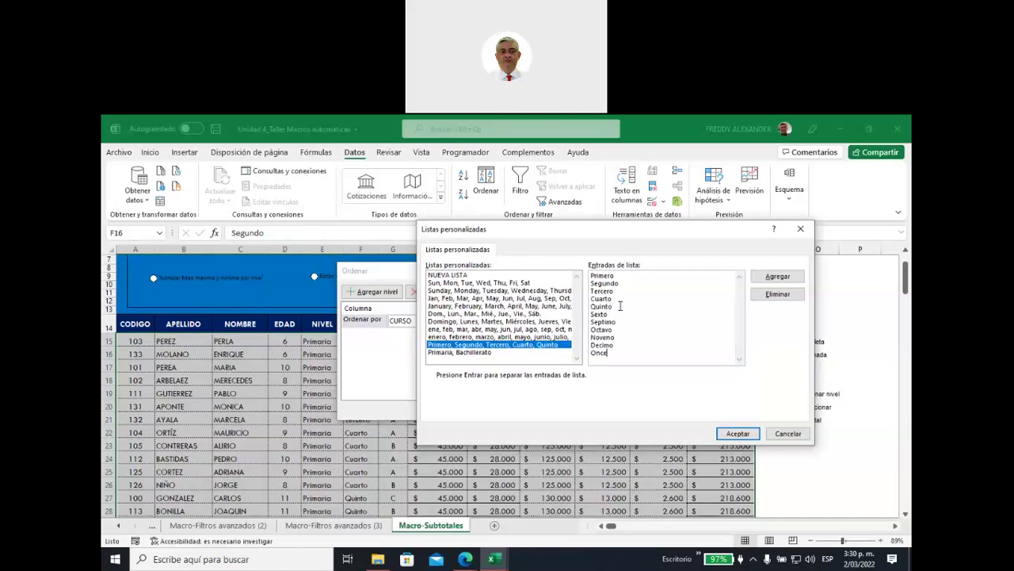
# Sort the student table by course using a new Primero-to-Once custom list
pyautogui.click(778, 277)
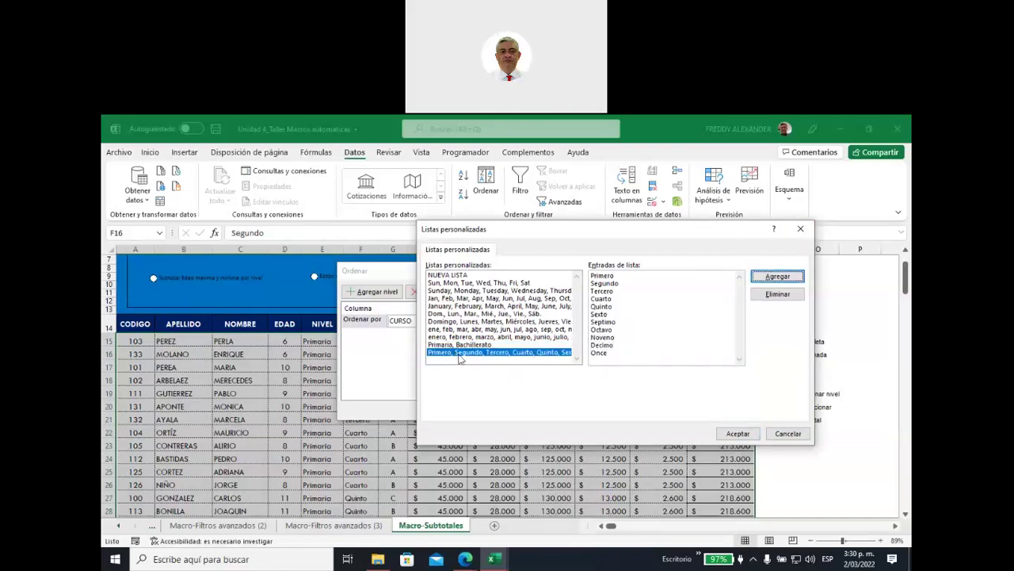
pyautogui.click(737, 433)
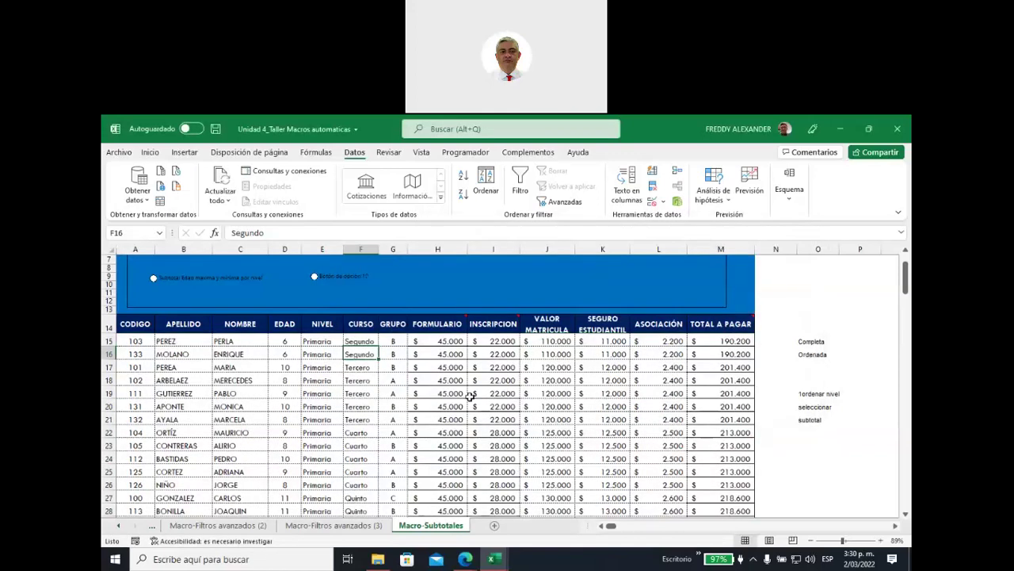
pyautogui.moveTo(355, 342); pyautogui.dragTo(358, 508)
# Add Suma subtotals of FORMULARIO, not TOTAL A PAGAR, at each change in CURSO
pyautogui.click(464, 405)
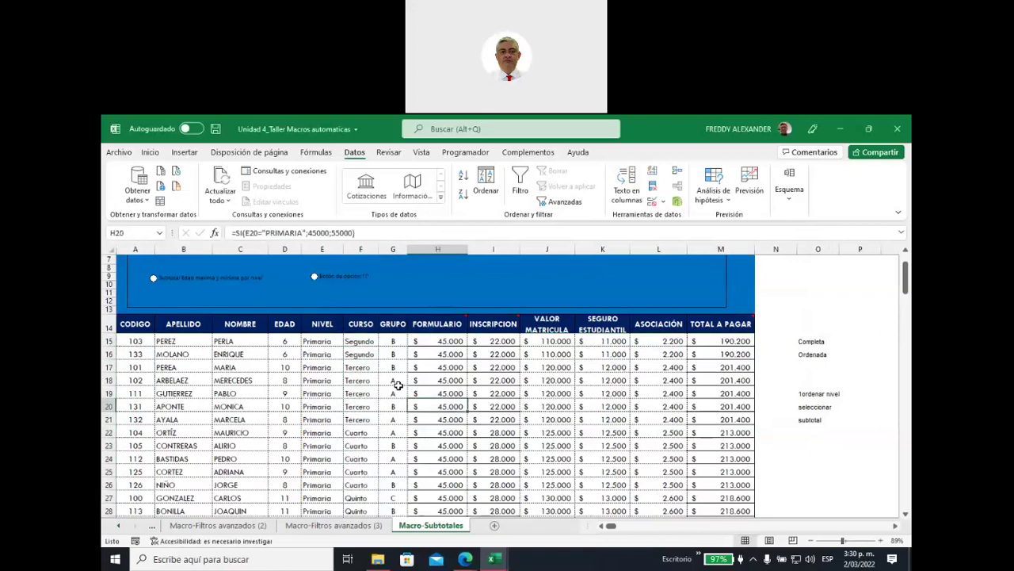
pyautogui.hotkey('ctrl', 'a')
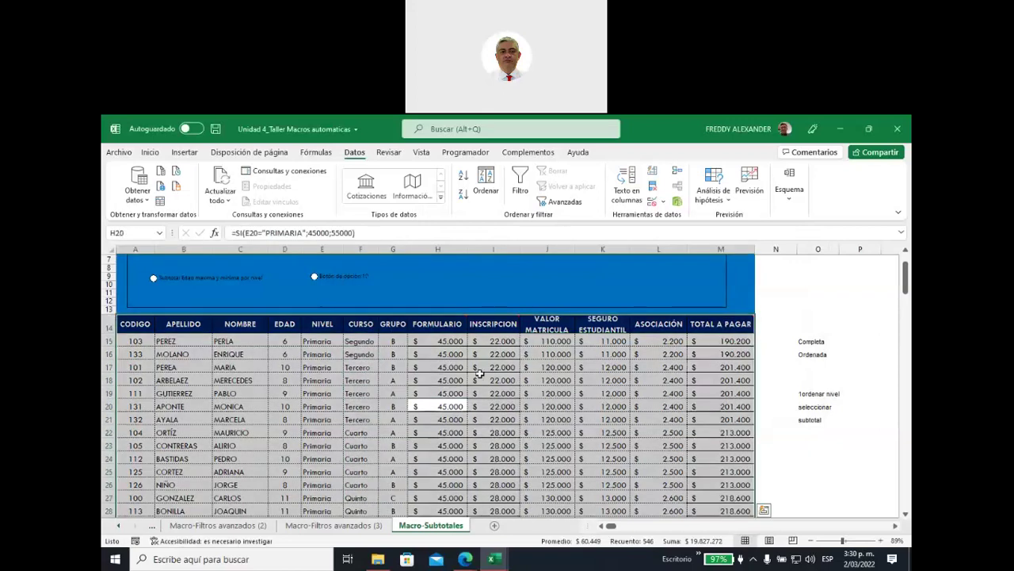
pyautogui.click(791, 204)
pyautogui.click(821, 238)
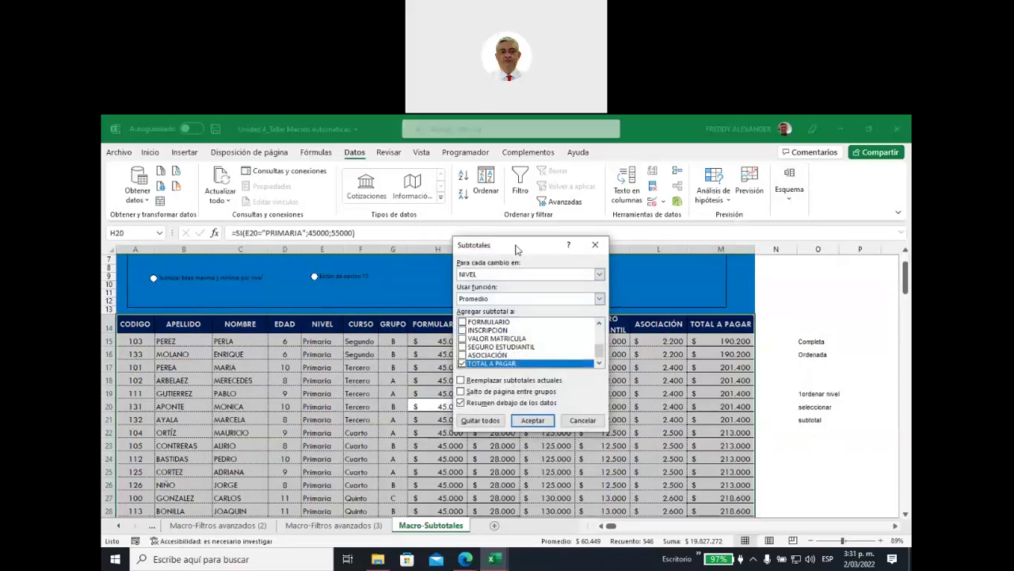
pyautogui.moveTo(516, 248); pyautogui.dragTo(526, 265)
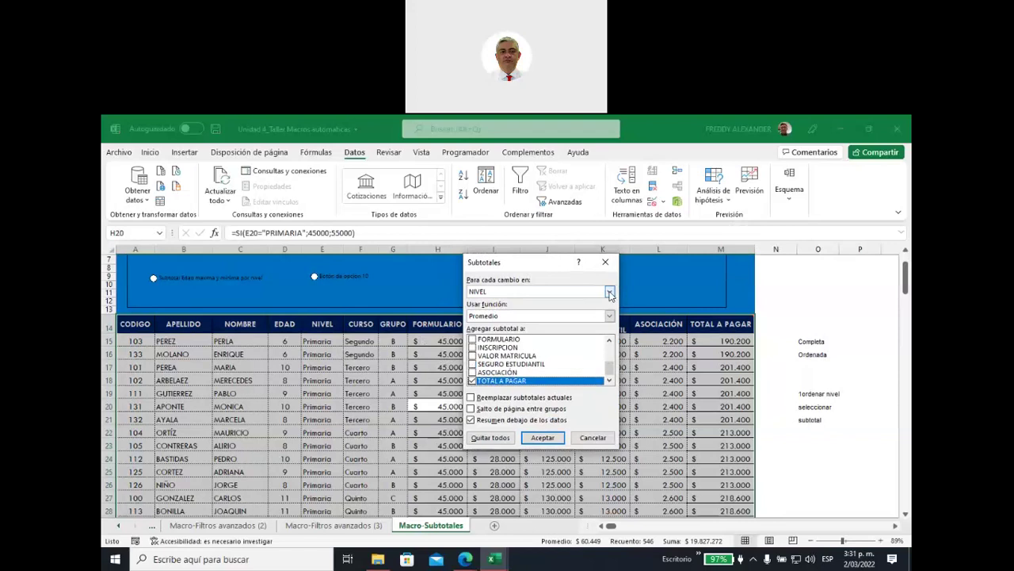
pyautogui.click(610, 292)
pyautogui.click(493, 342)
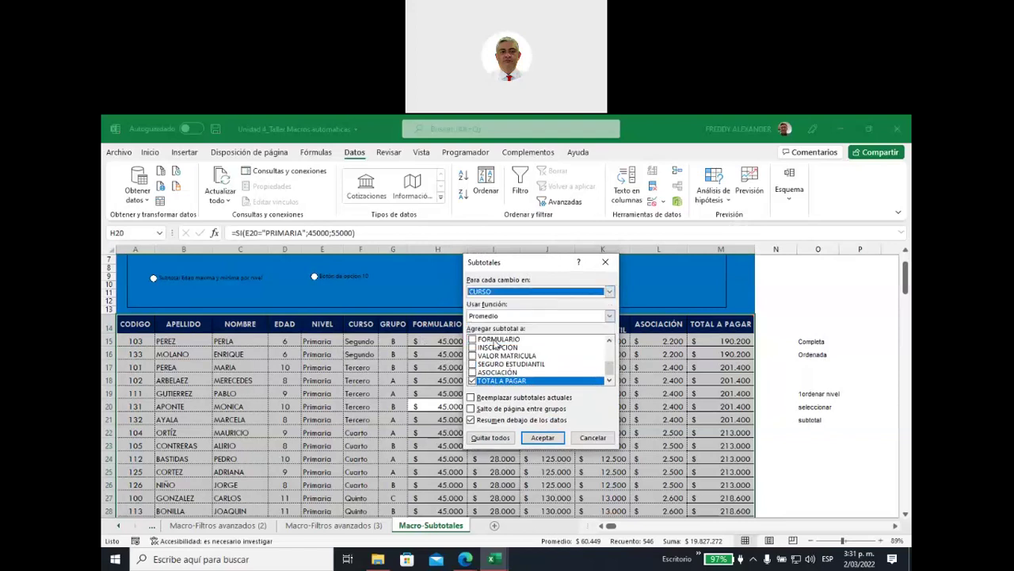
pyautogui.click(609, 315)
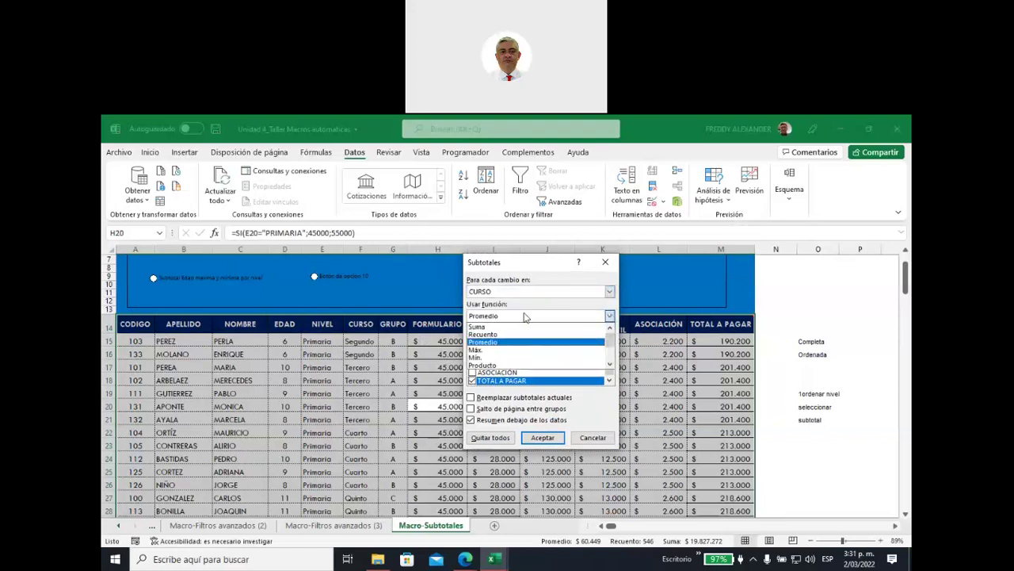
pyautogui.click(485, 327)
pyautogui.moveTo(531, 263); pyautogui.dragTo(624, 246)
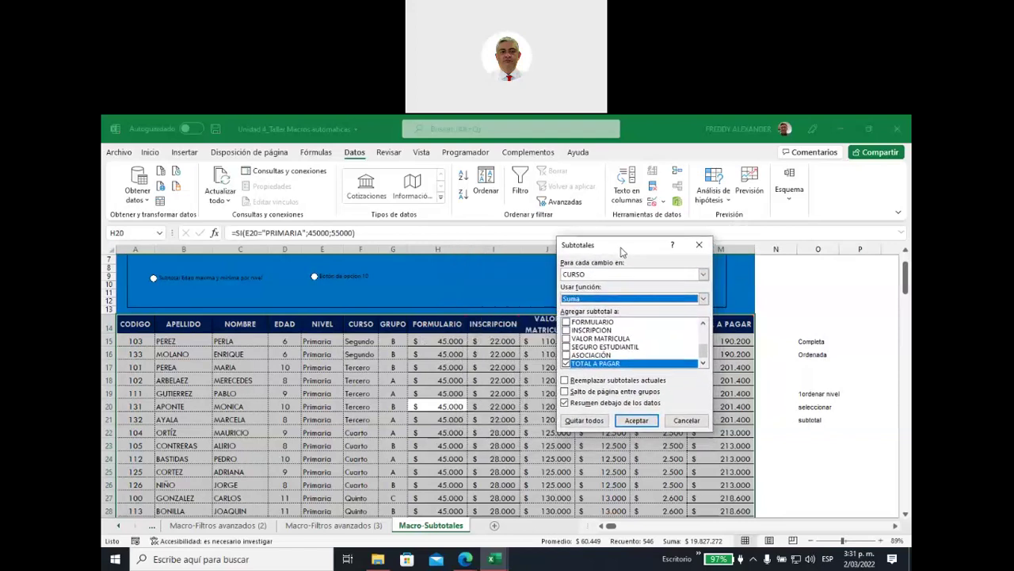
pyautogui.click(565, 363)
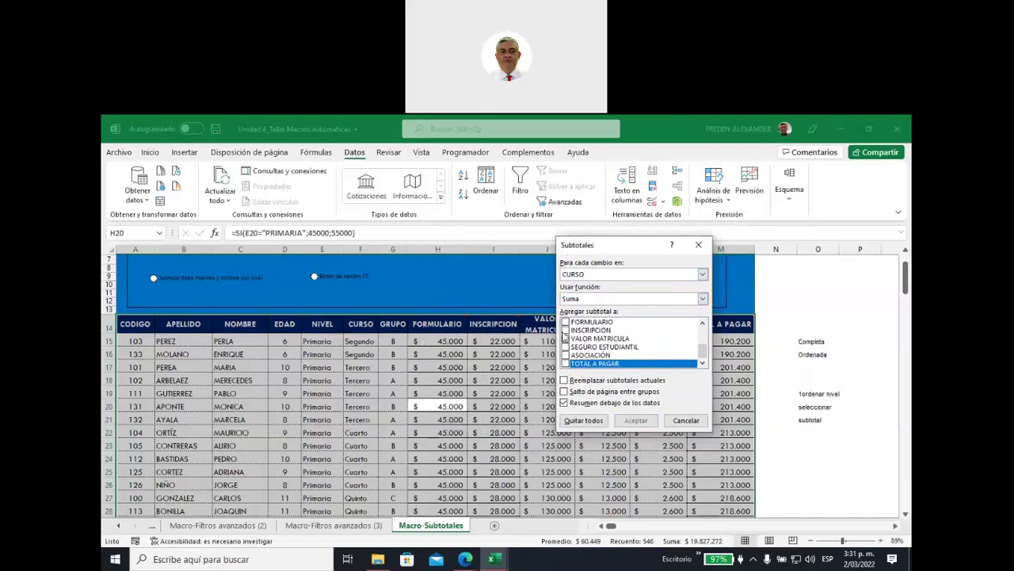
pyautogui.click(565, 323)
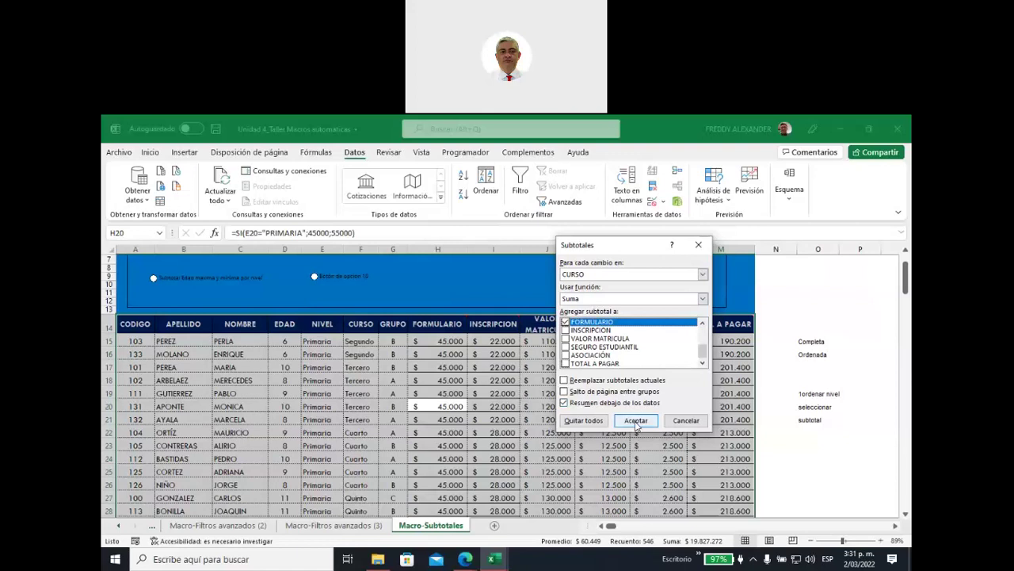
pyautogui.click(636, 421)
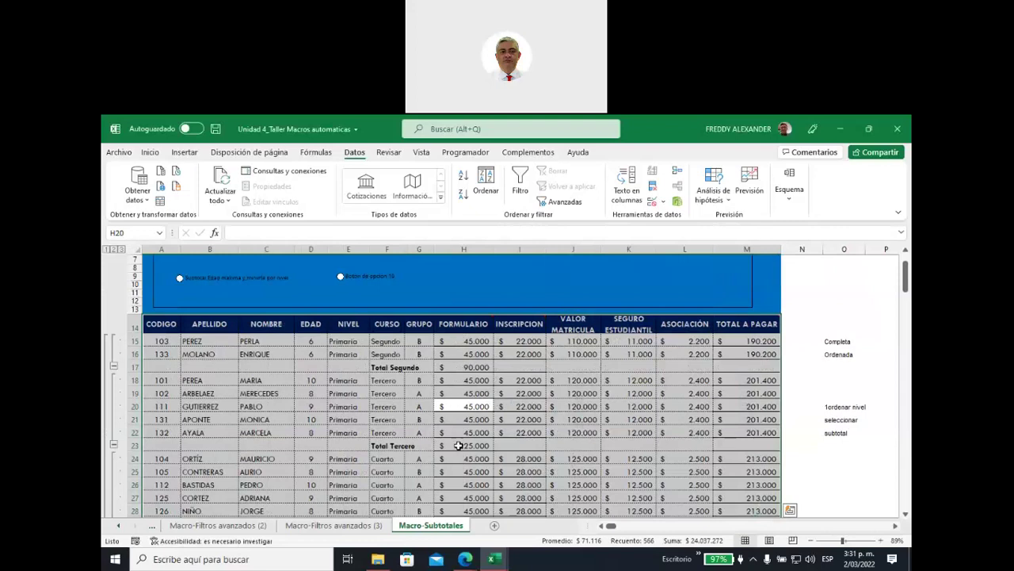
# Strip every CURSO subtotal row with Quitar todos, leaving the plain course-ordered list
pyautogui.scroll(-3, 458, 446)
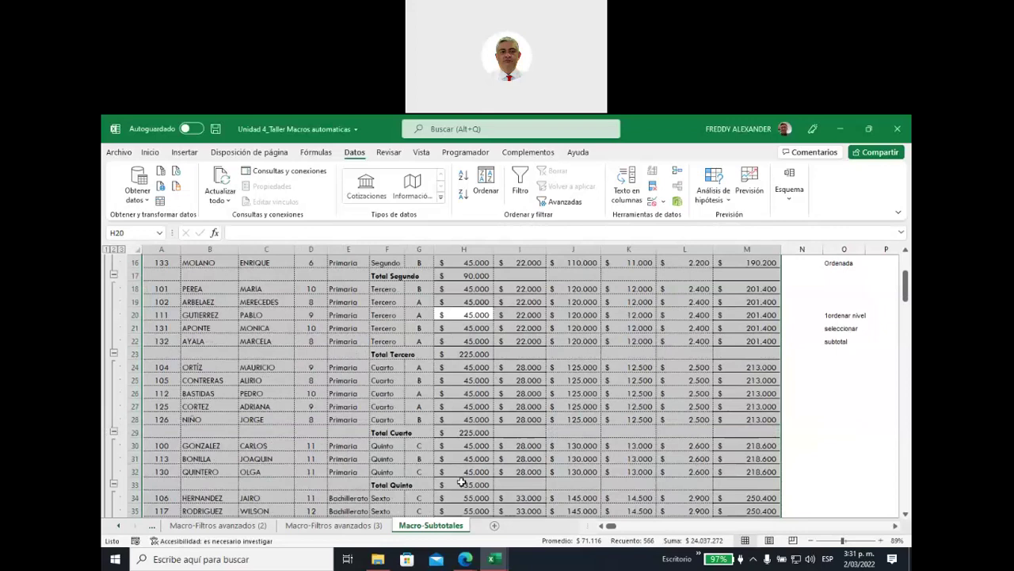
pyautogui.scroll(-1, 488, 463)
pyautogui.scroll(-4, 488, 463)
pyautogui.scroll(-2, 488, 463)
pyautogui.scroll(-1, 488, 463)
pyautogui.scroll(-3, 488, 460)
pyautogui.scroll(-1, 488, 460)
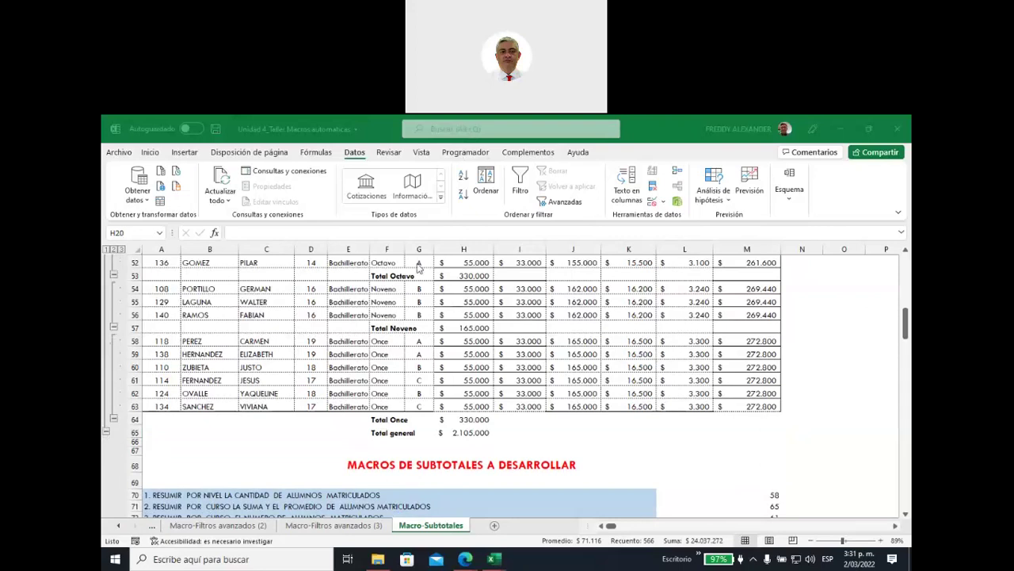
pyautogui.click(757, 432)
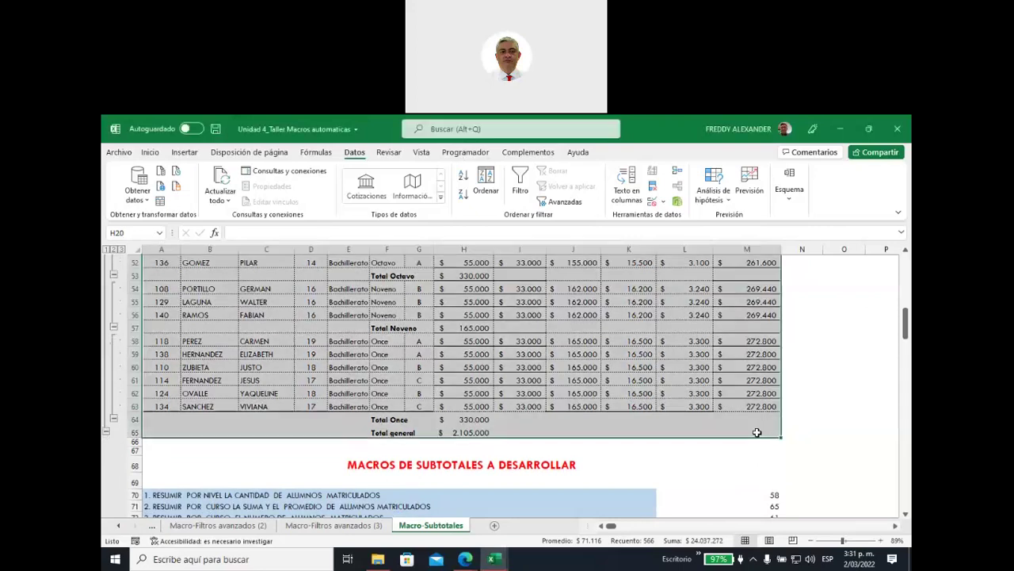
pyautogui.click(790, 190)
pyautogui.click(824, 236)
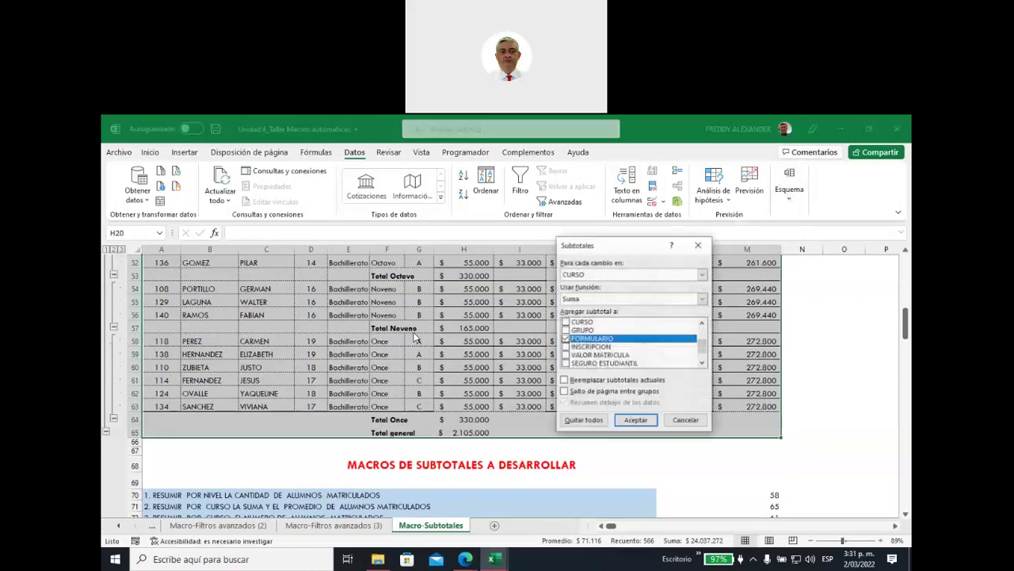
pyautogui.click(584, 420)
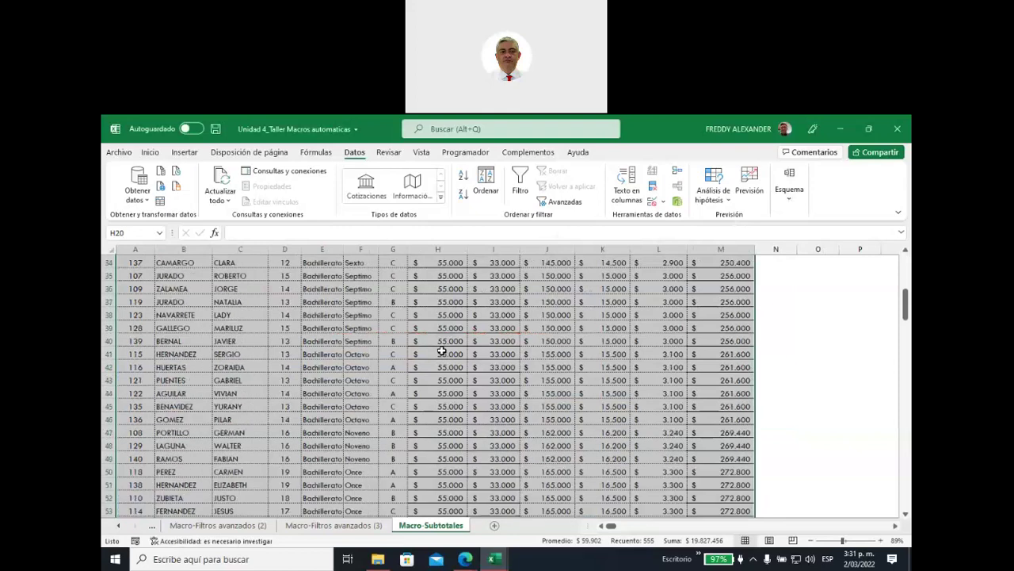
pyautogui.scroll(-6, 442, 350)
pyautogui.scroll(-1, 441, 350)
pyautogui.scroll(-1, 442, 350)
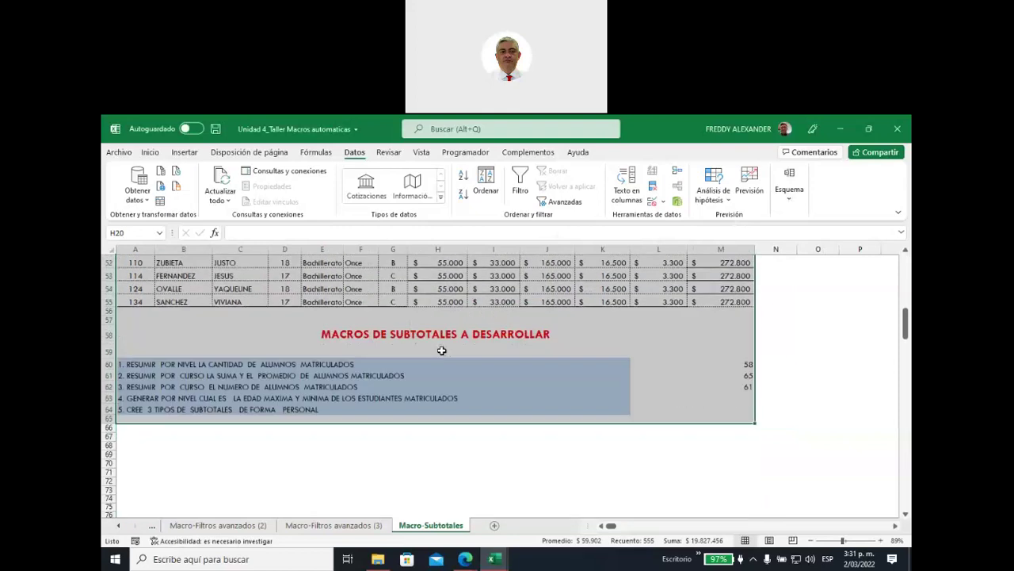
pyautogui.scroll(3, 442, 350)
pyautogui.scroll(10, 441, 351)
pyautogui.scroll(2, 441, 350)
pyautogui.scroll(1, 357, 419)
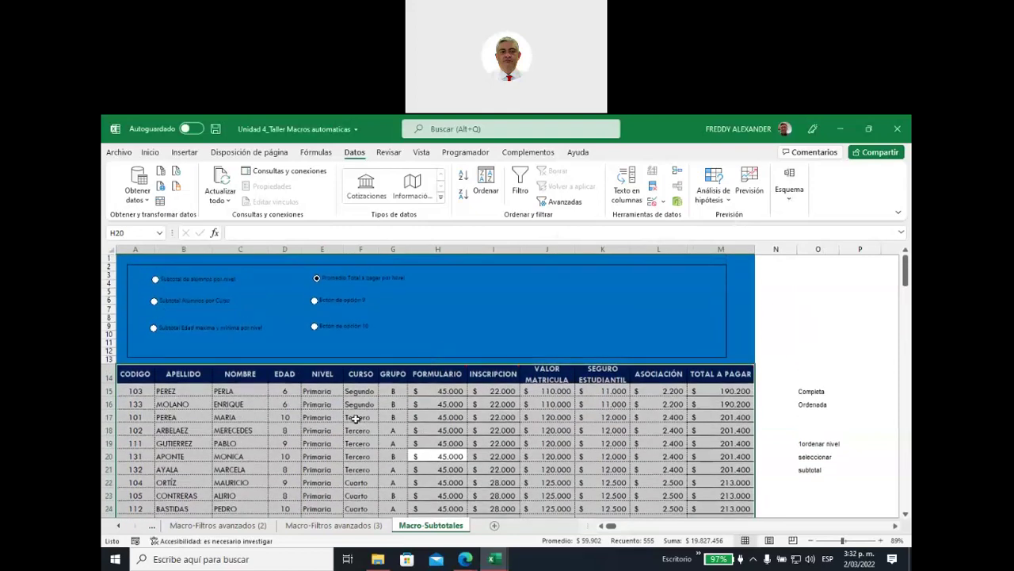
# From cell F17, record macro TotalFormCurso in Este libro, described 'Total pago en formularios por curso'
pyautogui.click(356, 418)
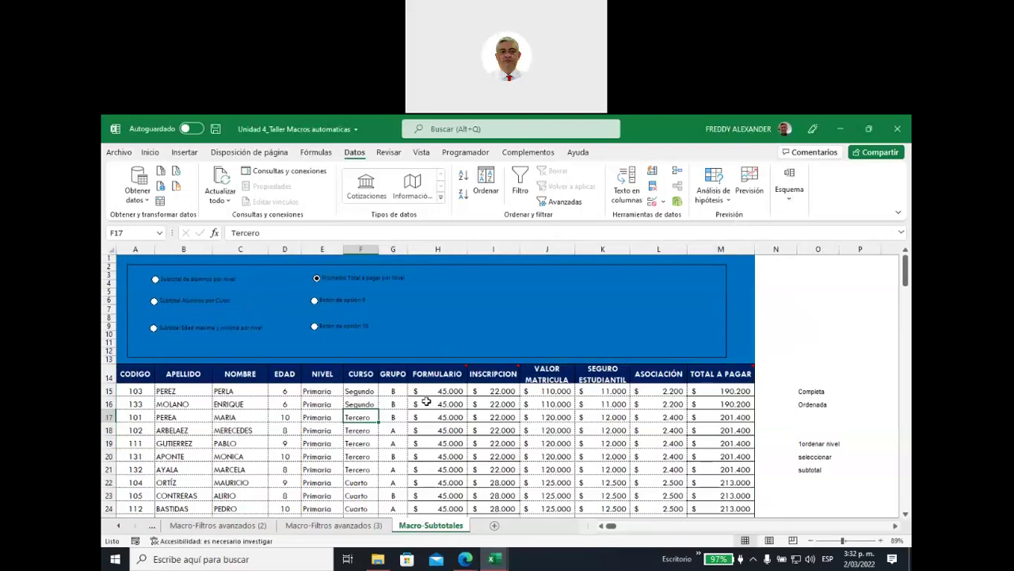
pyautogui.click(461, 157)
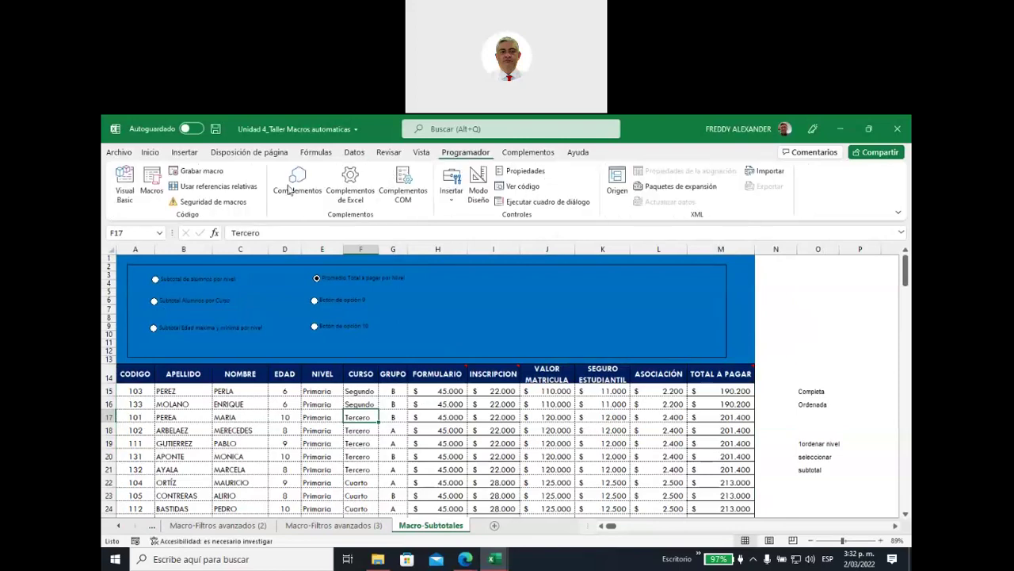
pyautogui.click(202, 171)
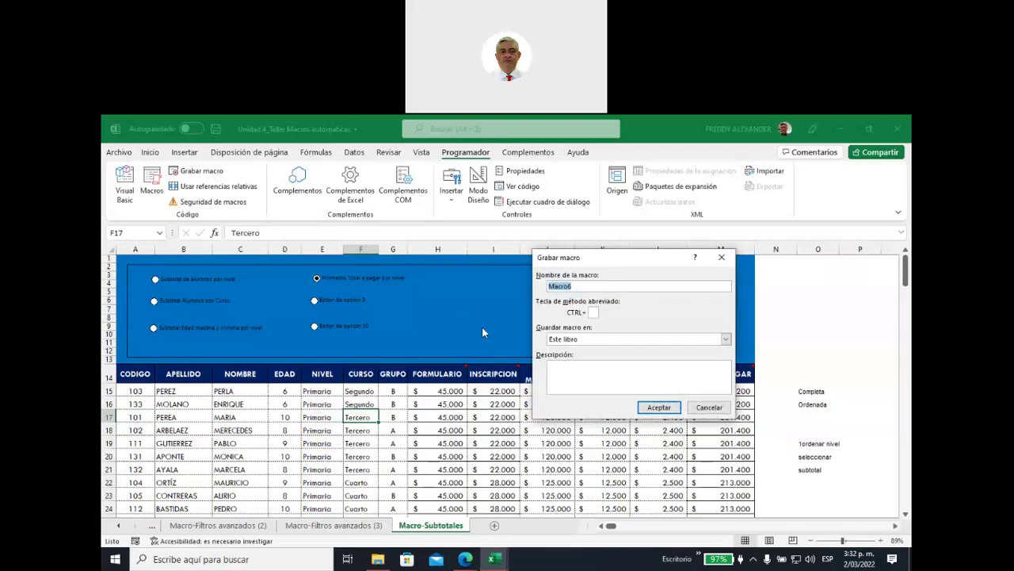
pyautogui.write('TotalFormCurs')
pyautogui.click(569, 375)
pyautogui.write('Total pago en formularios por curso')
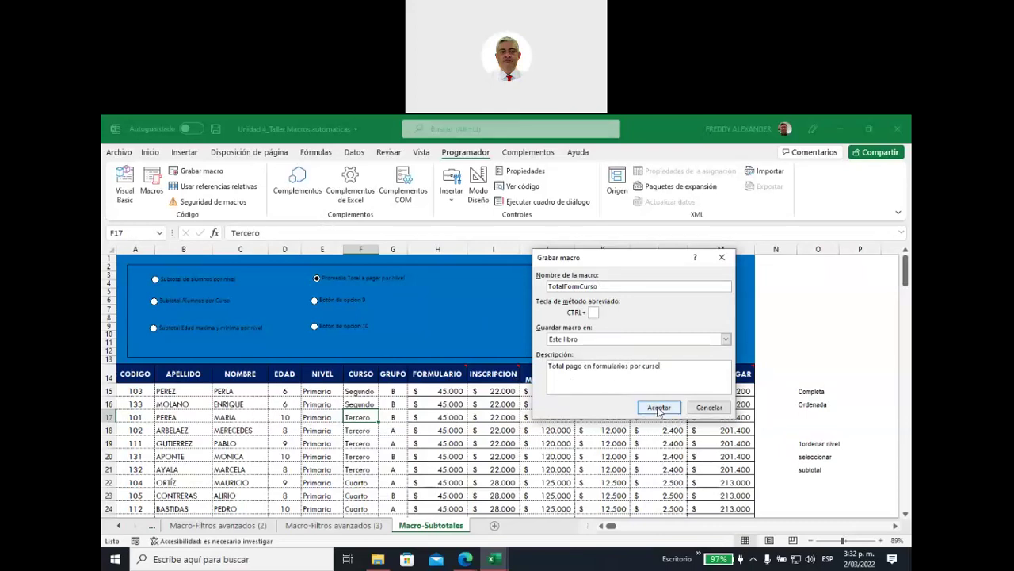
pyautogui.click(657, 408)
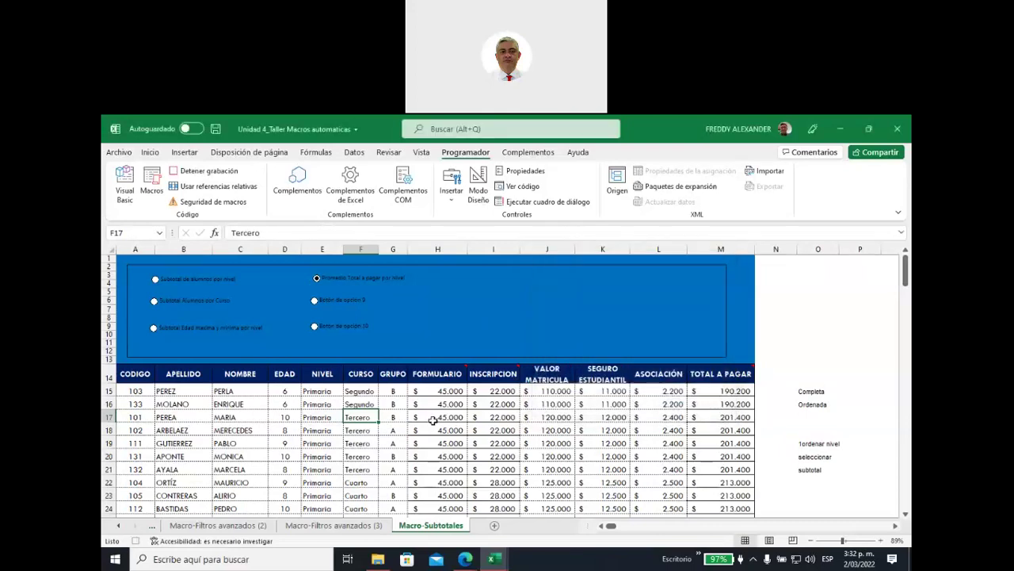
# Re-sort the student table in course order
pyautogui.click(354, 152)
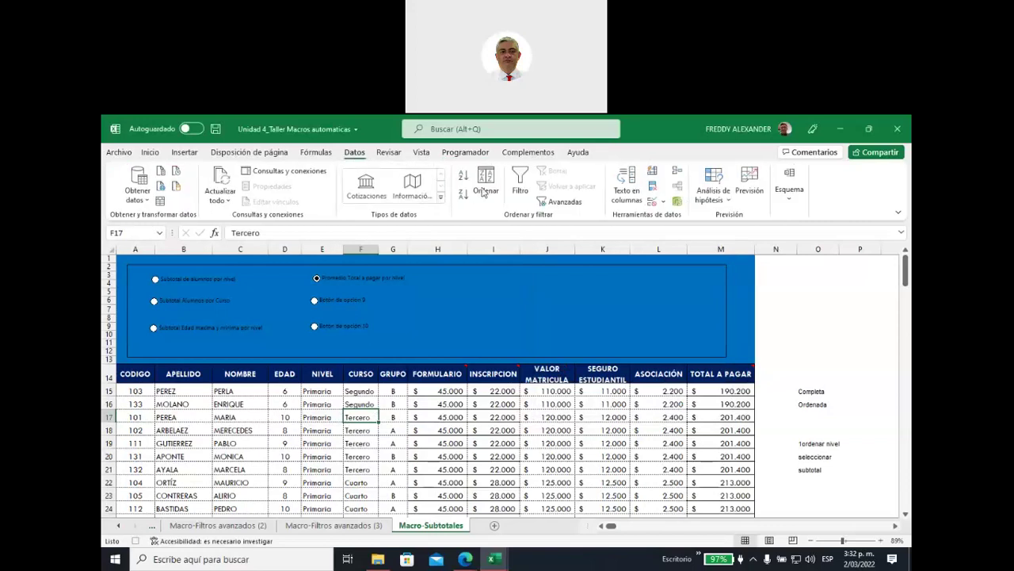
pyautogui.click(486, 184)
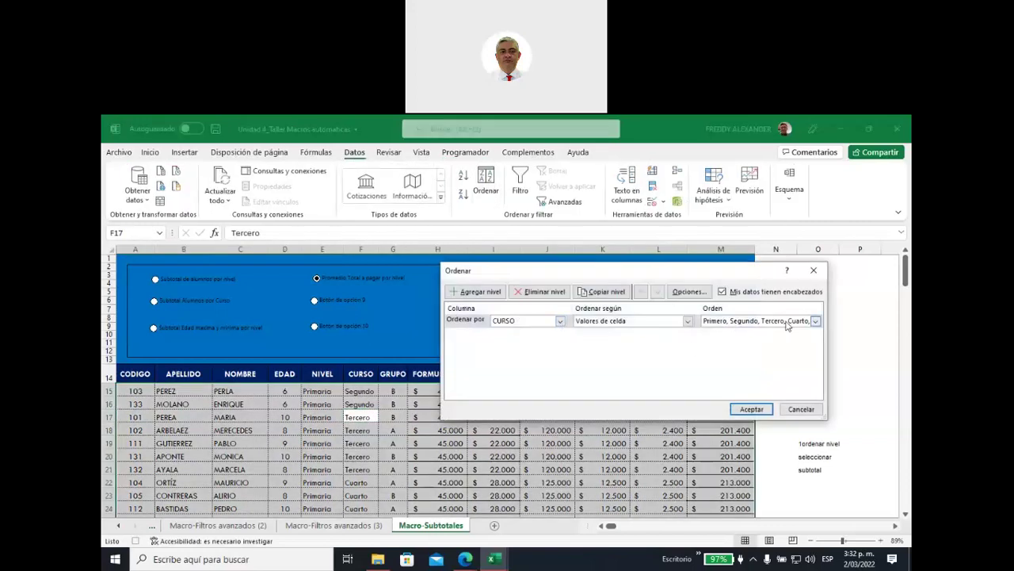
pyautogui.click(752, 410)
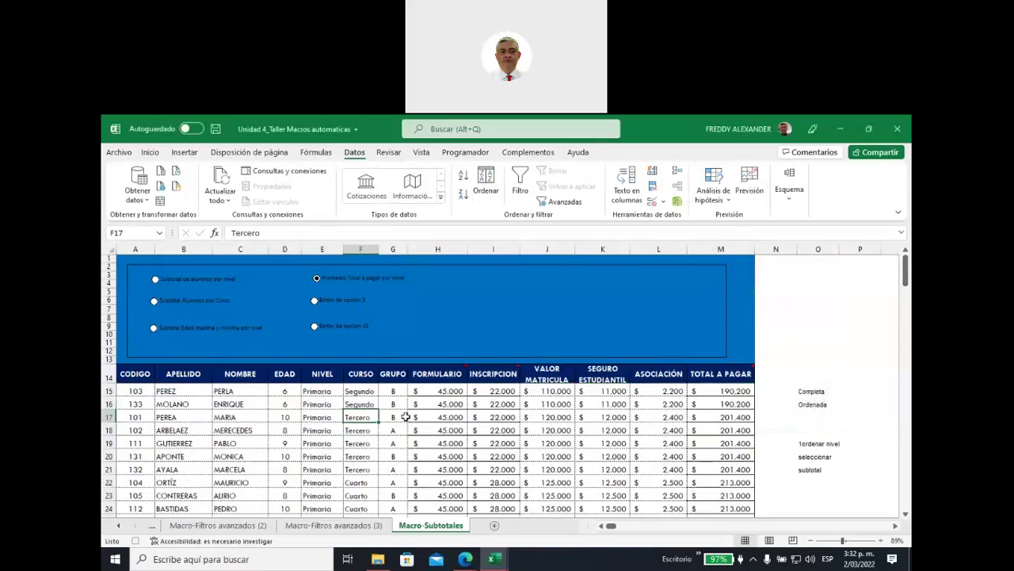
# Add Suma subtotals of FORMULARIO at each change in CURSO for the whole table
pyautogui.hotkey('ctrl', 'a')
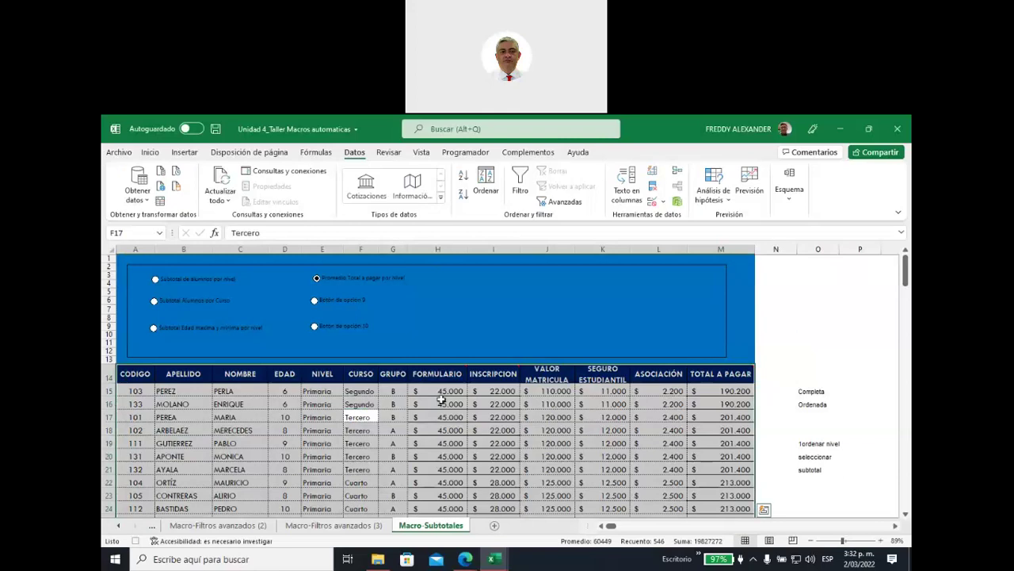
pyautogui.click(788, 198)
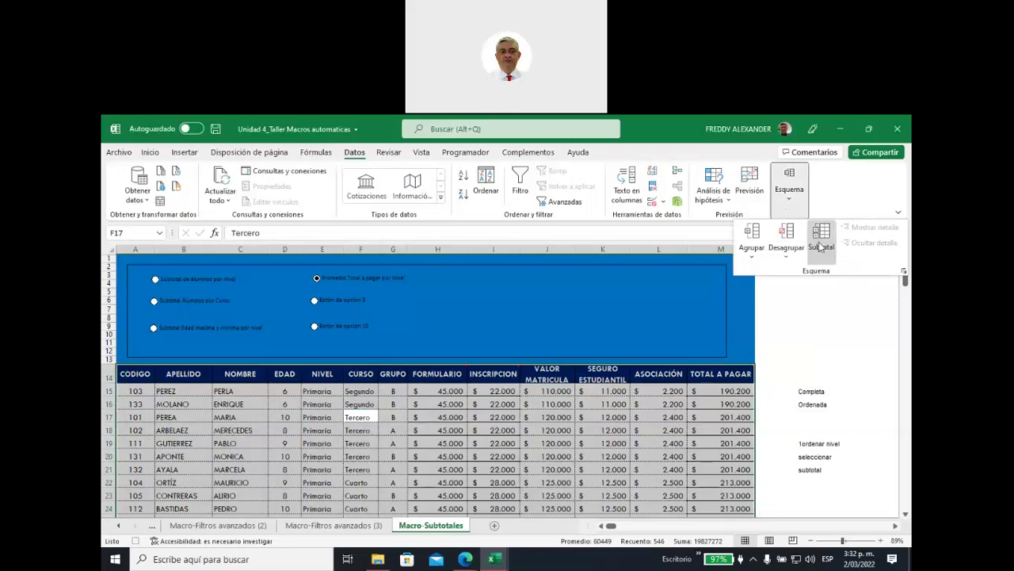
pyautogui.click(821, 248)
pyautogui.click(596, 275)
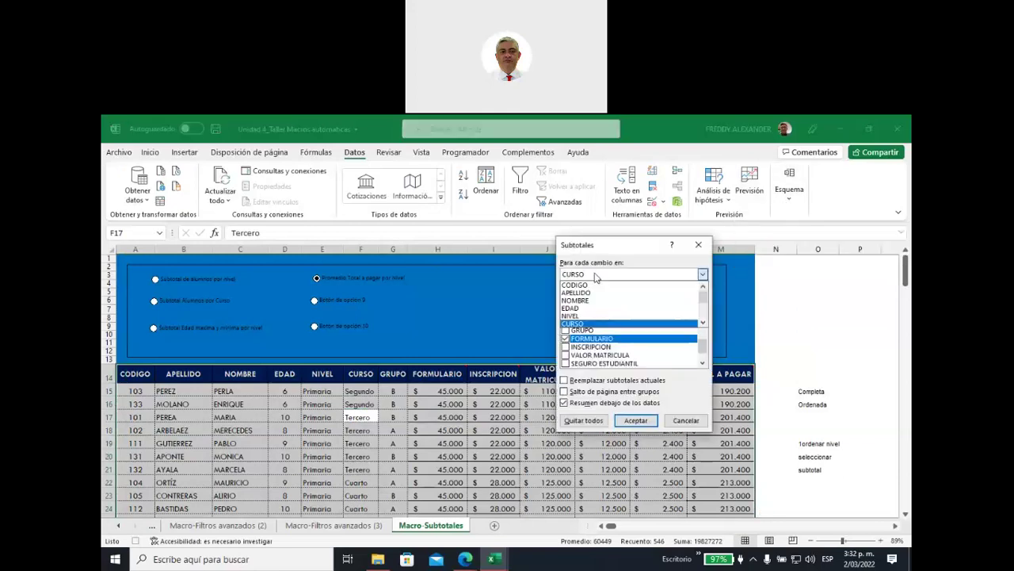
pyautogui.click(596, 322)
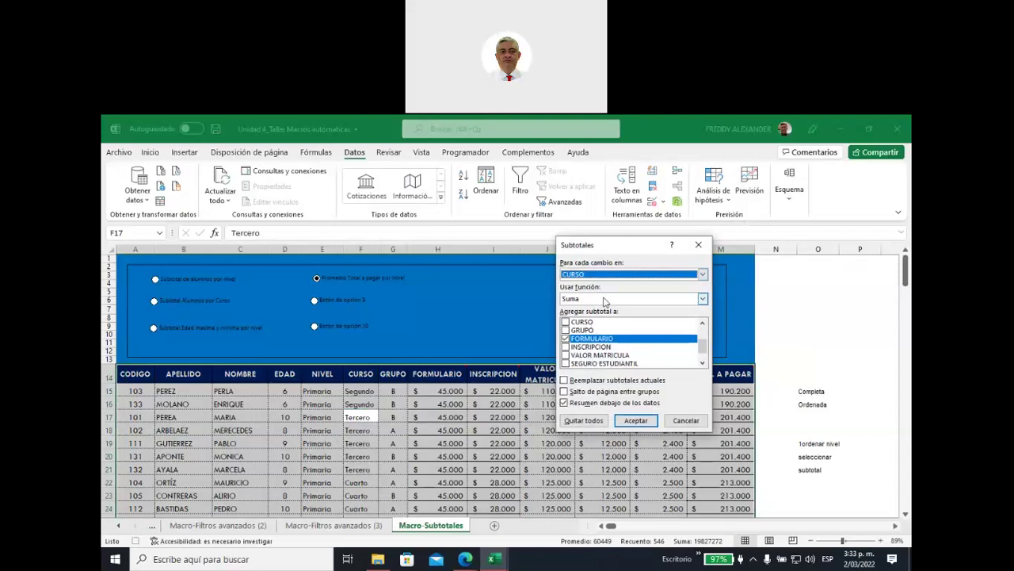
pyautogui.click(604, 298)
pyautogui.click(600, 309)
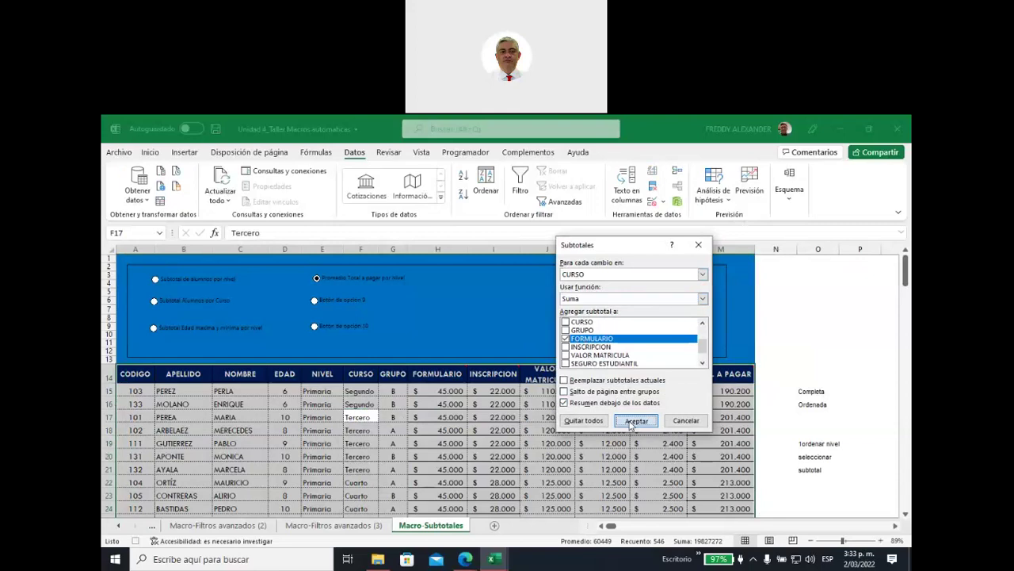
pyautogui.click(635, 421)
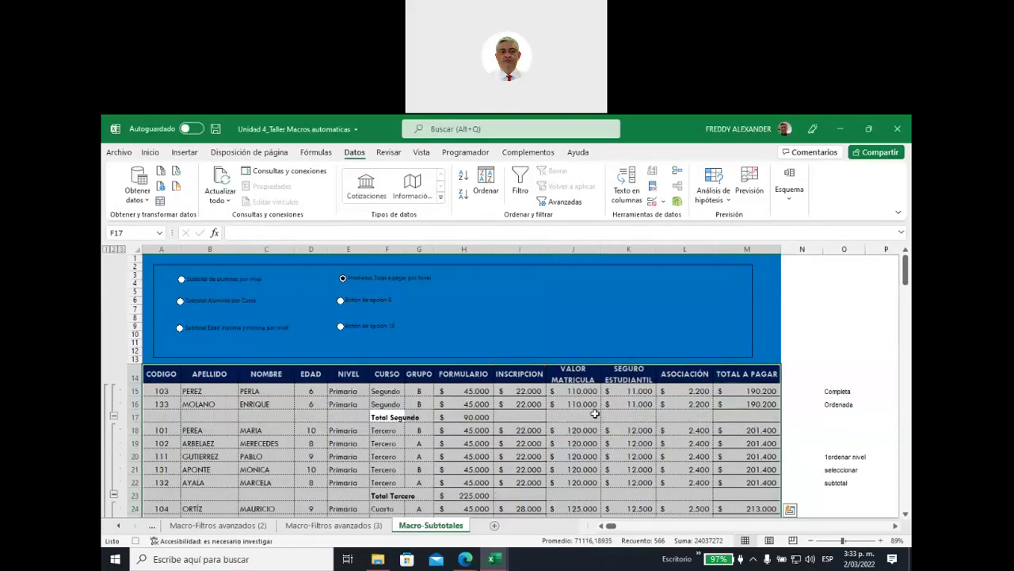
# Inspect the Total Segundo subtotal formula and the last course rows with the grand total
pyautogui.click(434, 157)
pyautogui.click(461, 153)
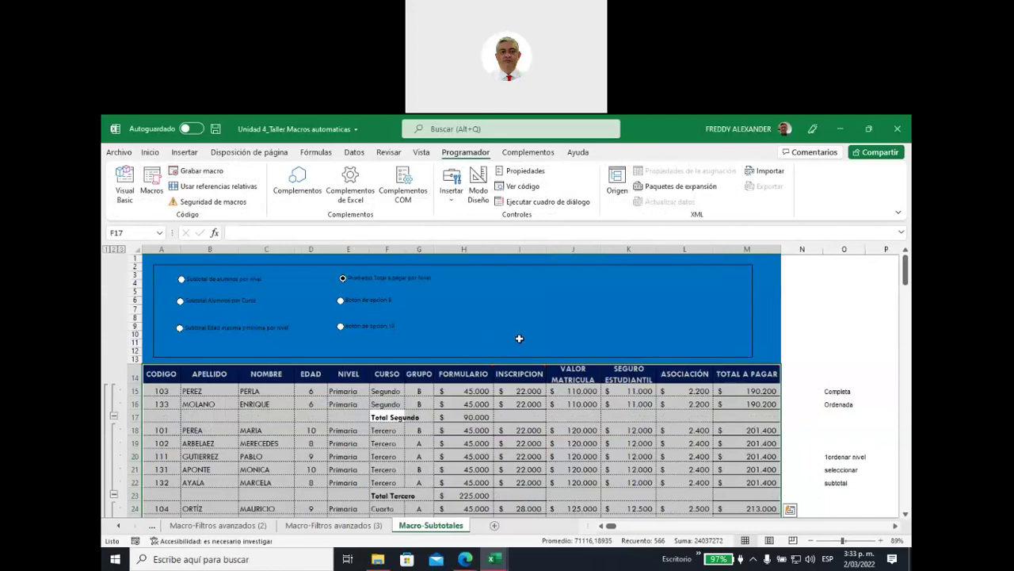
pyautogui.scroll(-3, 483, 375)
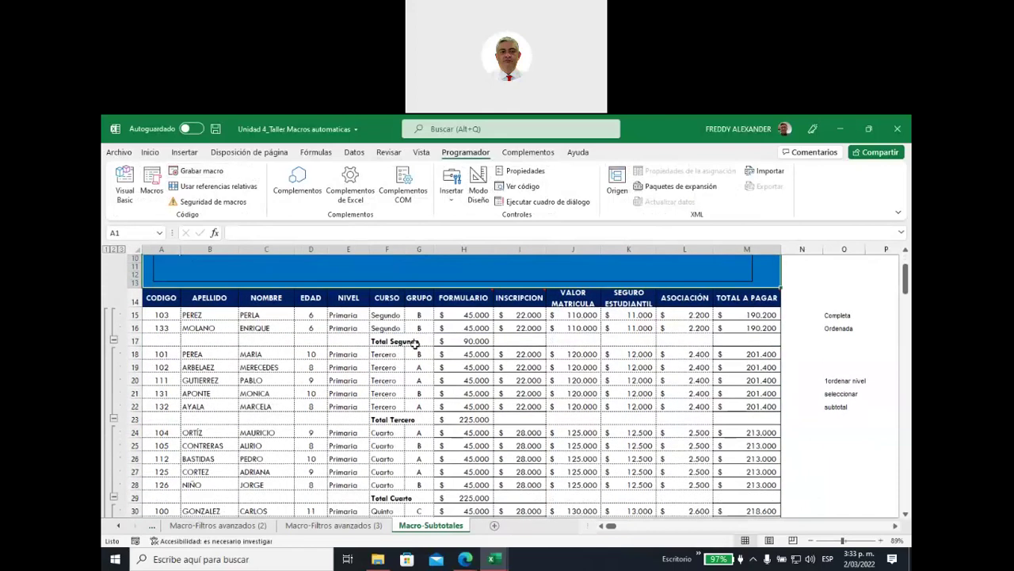
pyautogui.moveTo(415, 343)
pyautogui.mouseDown()
pyautogui.moveTo(475, 341)
pyautogui.moveTo(467, 327)
pyautogui.mouseUp()
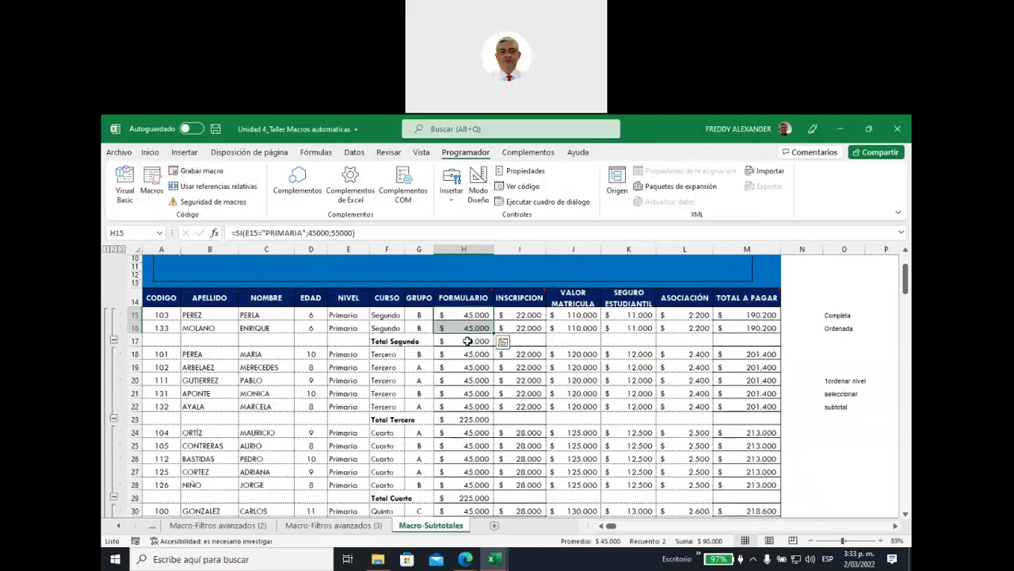
pyautogui.click(468, 341)
pyautogui.scroll(-5, 461, 418)
pyautogui.scroll(-3, 460, 418)
pyautogui.scroll(-2, 459, 418)
pyautogui.scroll(-2, 460, 417)
pyautogui.scroll(-2, 460, 417)
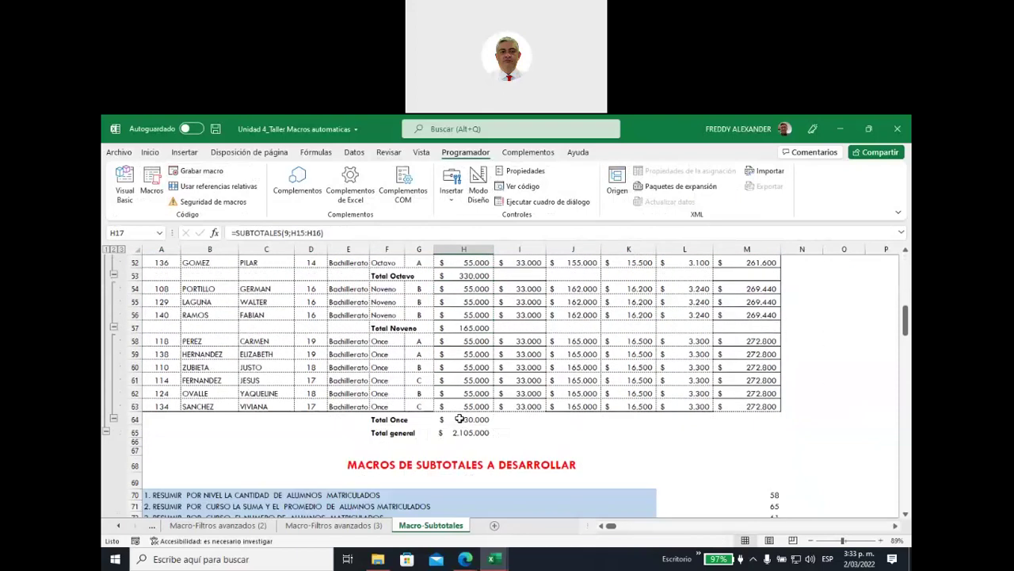
pyautogui.moveTo(750, 432)
pyautogui.mouseDown()
pyautogui.moveTo(161, 294)
pyautogui.moveTo(163, 358)
pyautogui.mouseUp()
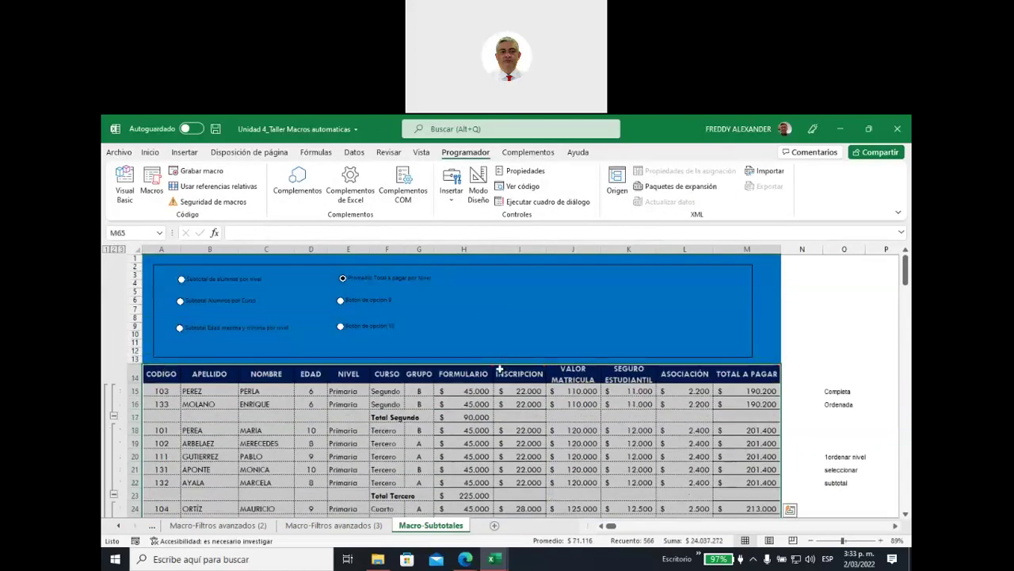
# Clear all subtotals from the table with Quitar todos
pyautogui.click(354, 151)
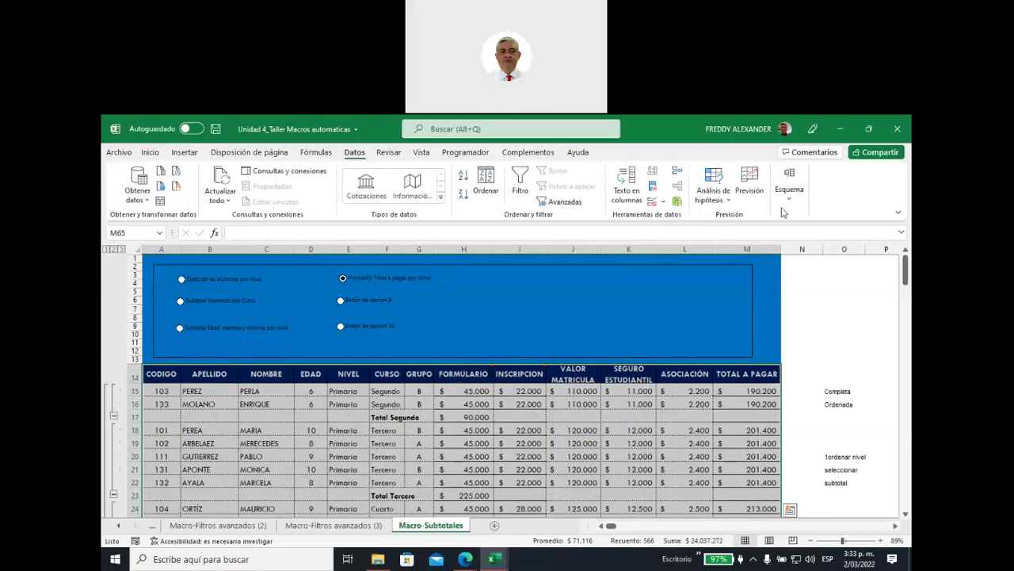
pyautogui.click(789, 195)
pyautogui.click(826, 242)
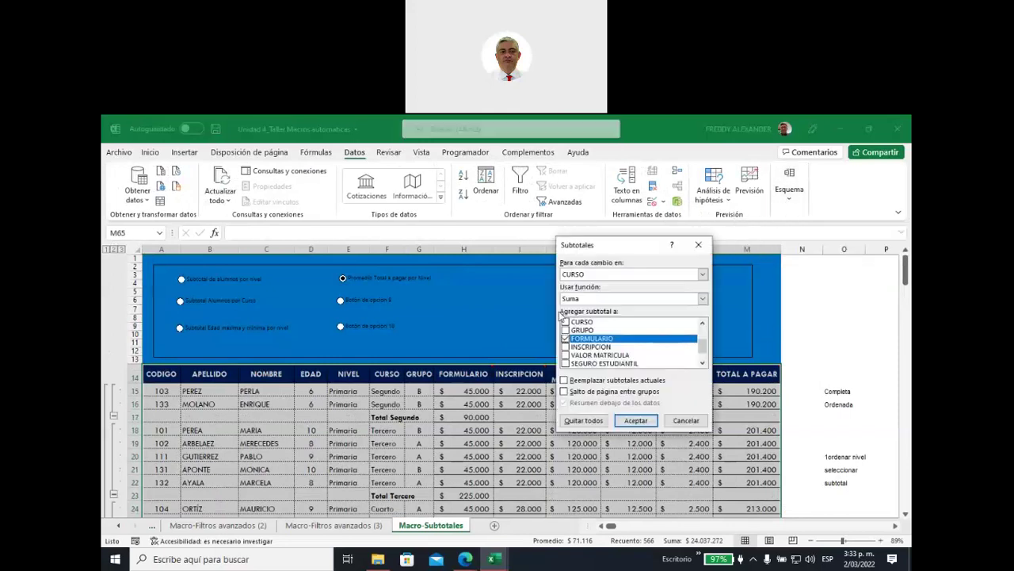
pyautogui.click(596, 424)
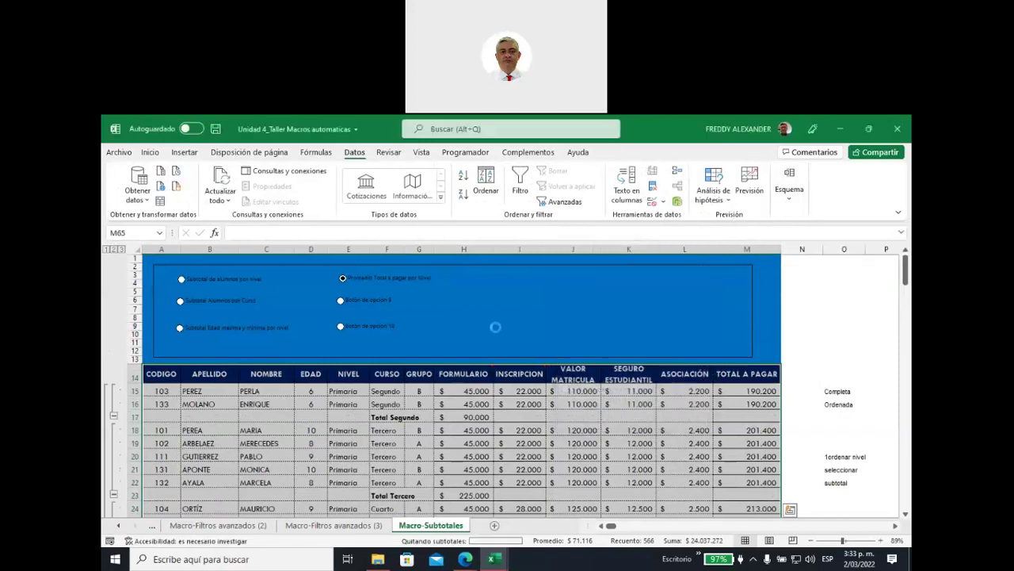
# Change option button 9's label to 'Total a pagar en formularios por curso'
pyautogui.rightClick(346, 298)
pyautogui.click(372, 358)
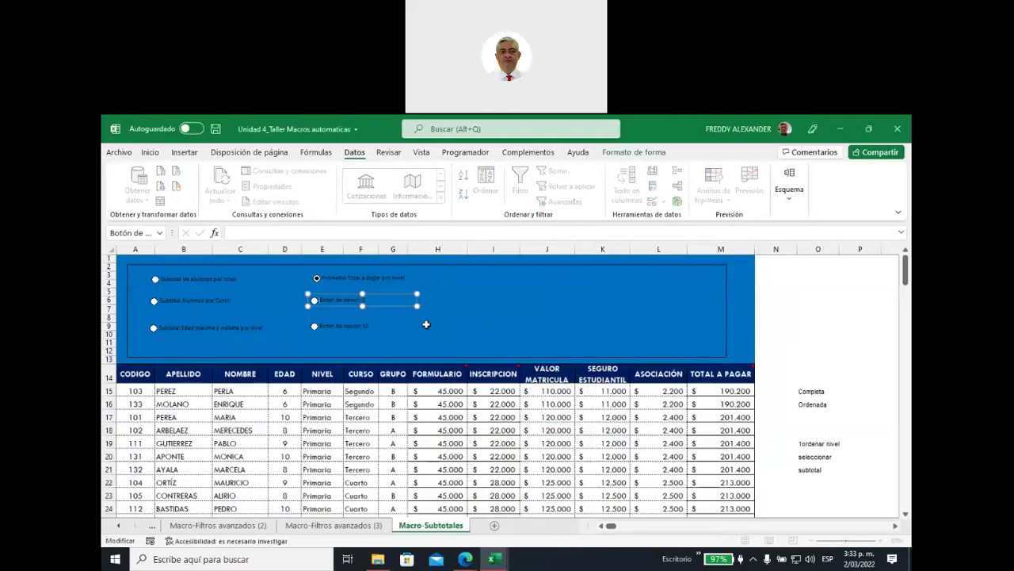
pyautogui.press('Delete')
pyautogui.press('Delete')
pyautogui.press('Delete')
pyautogui.press('Delete')
pyautogui.press('Delete')
pyautogui.press('Delete')
pyautogui.press('Delete')
pyautogui.press('Delete')
pyautogui.press('Delete')
pyautogui.press('Delete')
pyautogui.press('Delete')
pyautogui.press('Delete')
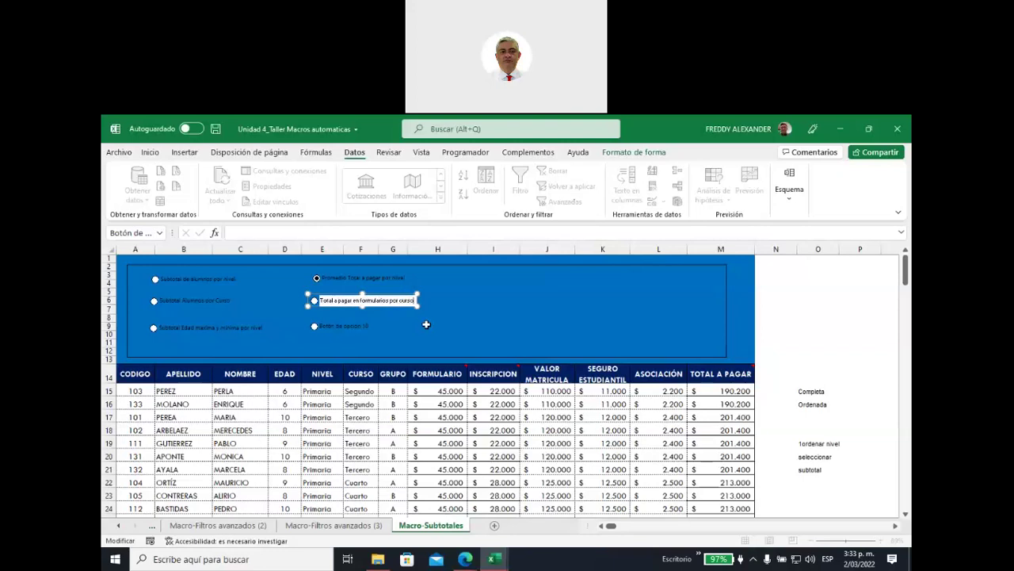
pyautogui.click(498, 320)
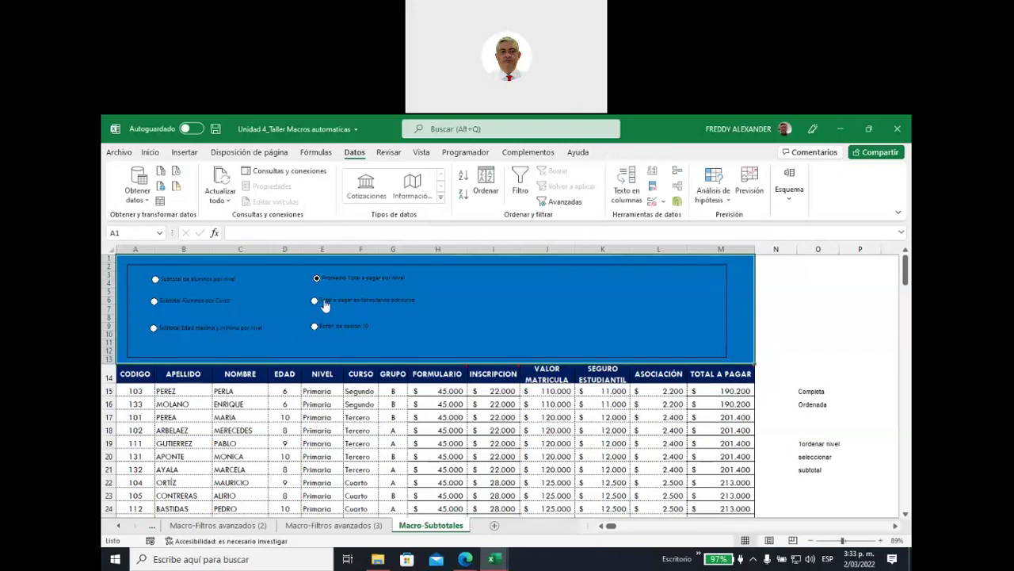
# Assign the TotalFormCurso macro to the 'Total a pagar en formularios por curso' option
pyautogui.rightClick(329, 300)
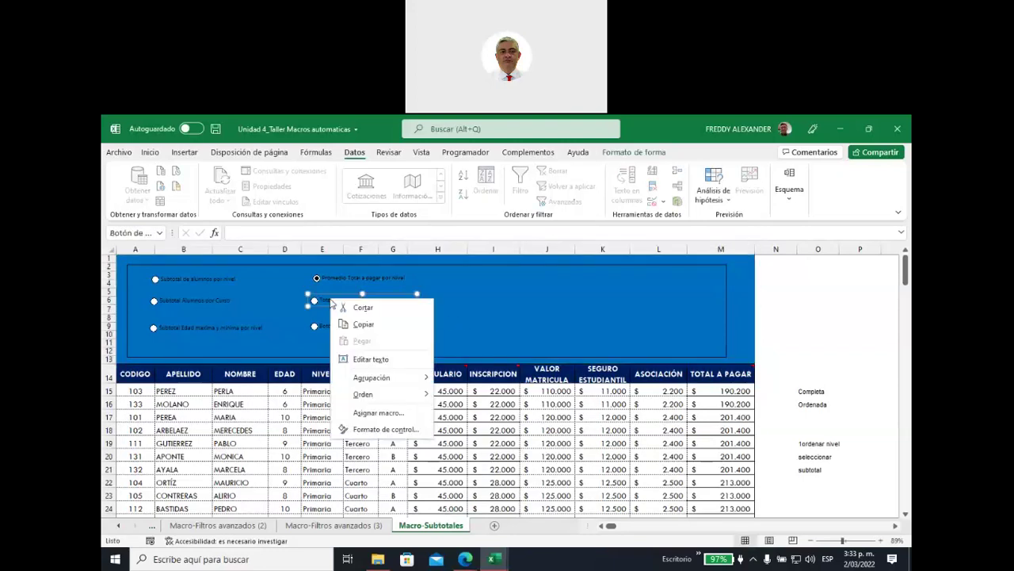
pyautogui.click(387, 419)
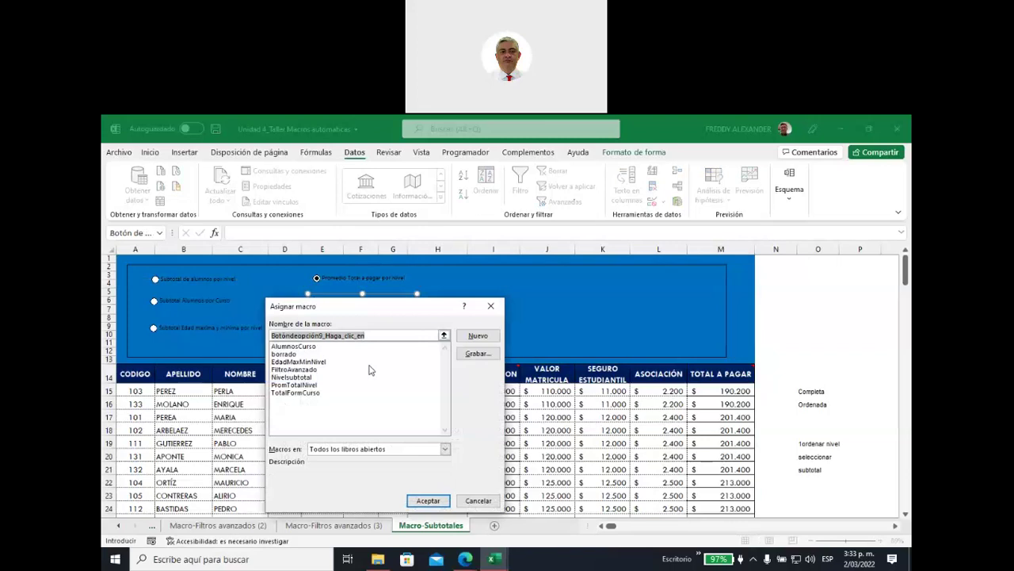
pyautogui.click(297, 392)
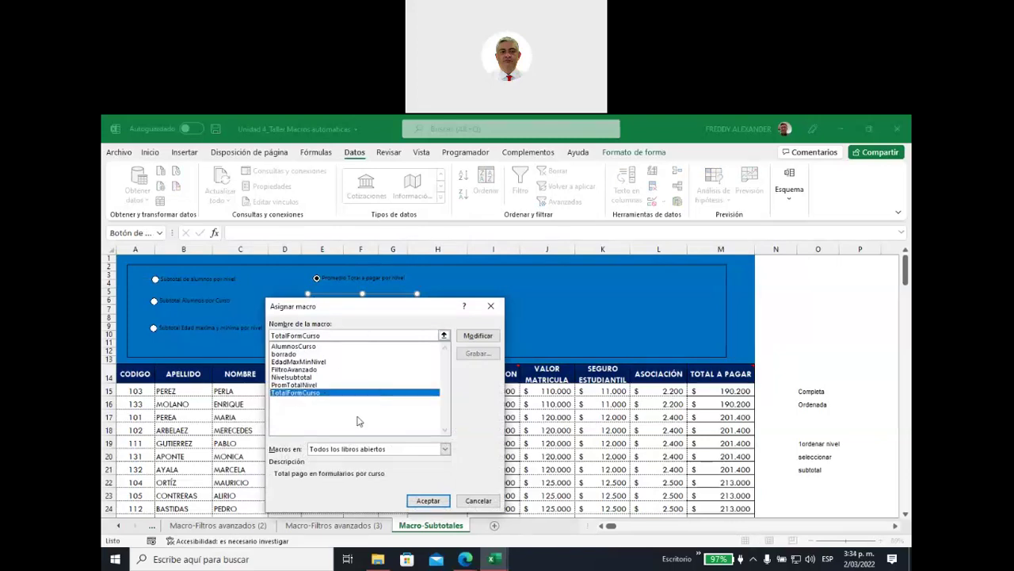
pyautogui.click(428, 500)
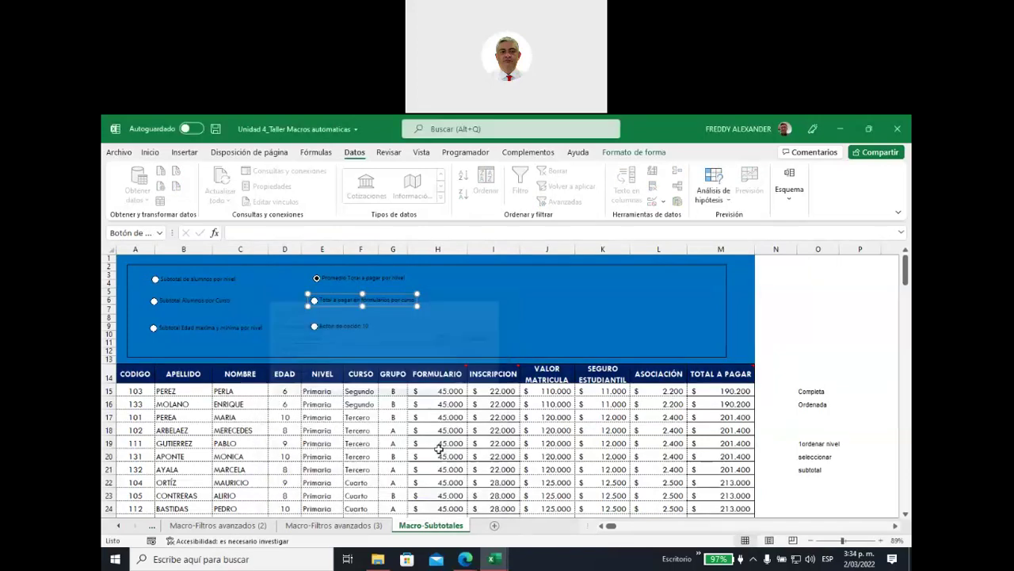
pyautogui.click(514, 331)
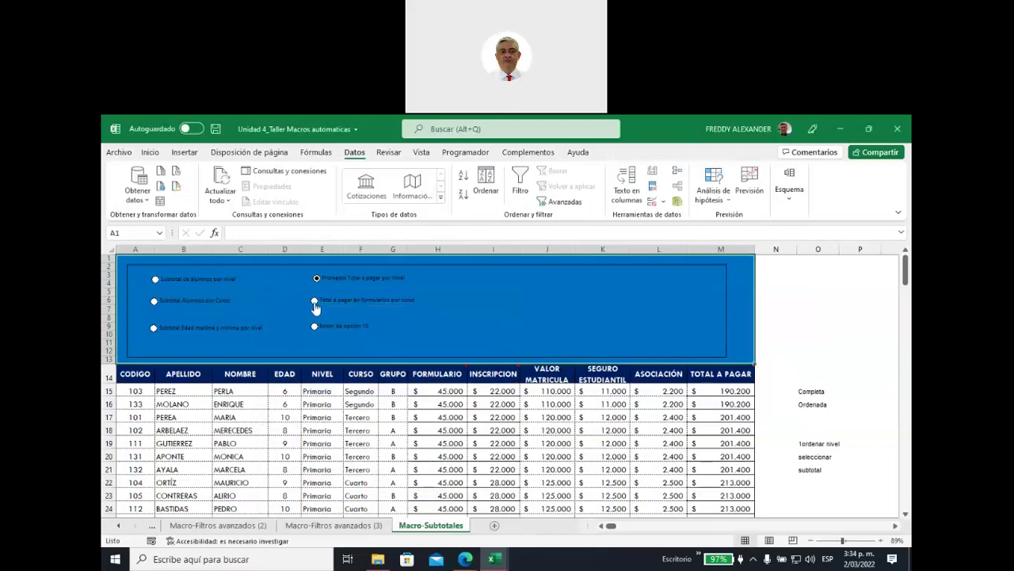
# Choose the new option to run TotalFormCurso and check the per-course totals, Total general $2.105.000
pyautogui.click(314, 302)
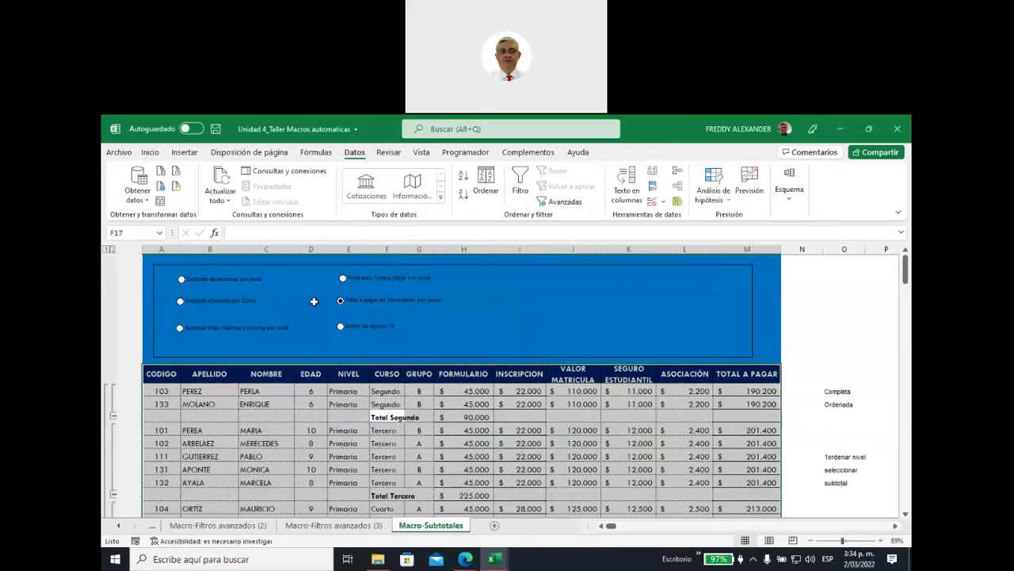
pyautogui.scroll(-3, 497, 336)
pyautogui.scroll(-1, 490, 341)
pyautogui.scroll(-2, 487, 341)
pyautogui.scroll(-1, 485, 341)
pyautogui.scroll(-1, 484, 342)
pyautogui.scroll(-2, 484, 343)
pyautogui.scroll(-2, 483, 342)
pyautogui.scroll(-3, 484, 343)
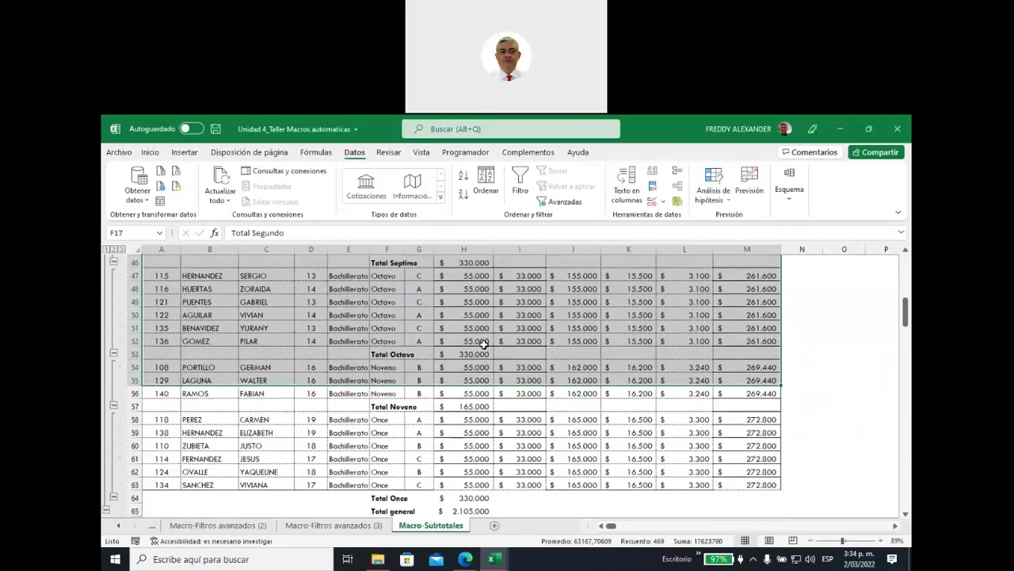
pyautogui.scroll(-1, 483, 343)
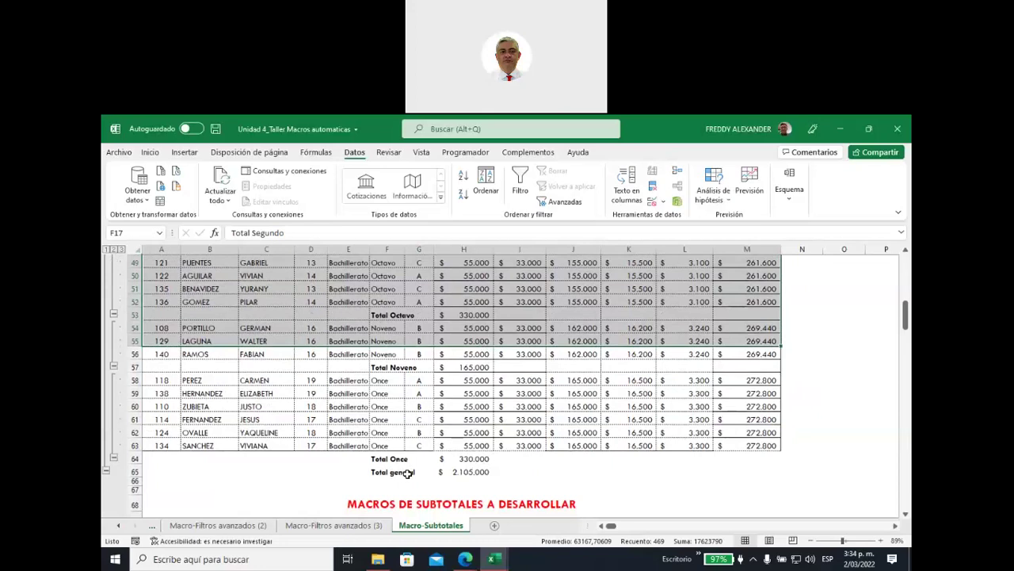
pyautogui.scroll(-1, 722, 492)
pyautogui.scroll(-1, 722, 475)
pyautogui.scroll(1, 723, 468)
pyautogui.scroll(1, 737, 456)
pyautogui.moveTo(774, 476); pyautogui.dragTo(172, 207)
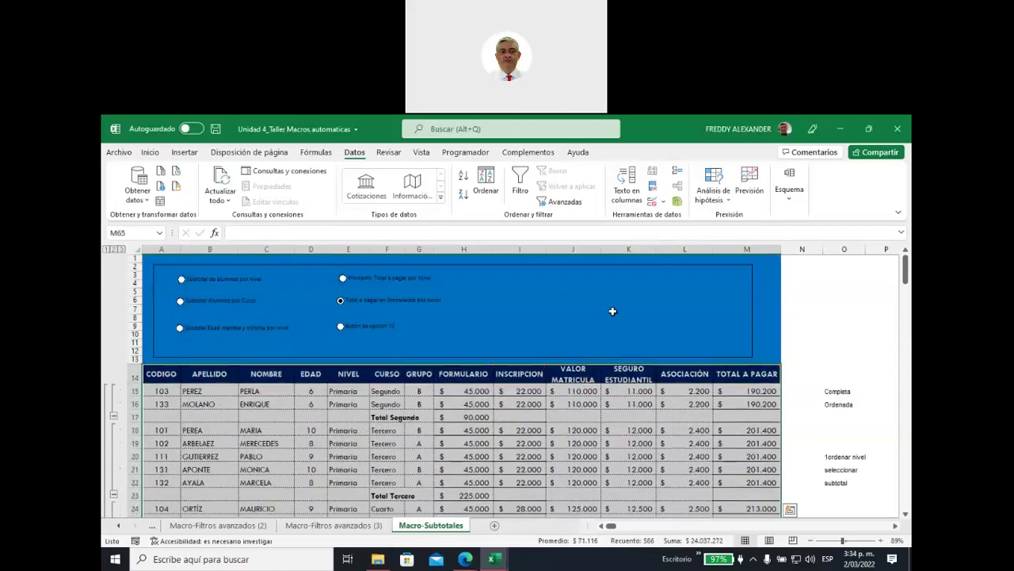
# Remove all per-course FORMULARIO subtotals and check the FORMULARIO formula in H17
pyautogui.click(794, 198)
pyautogui.click(825, 231)
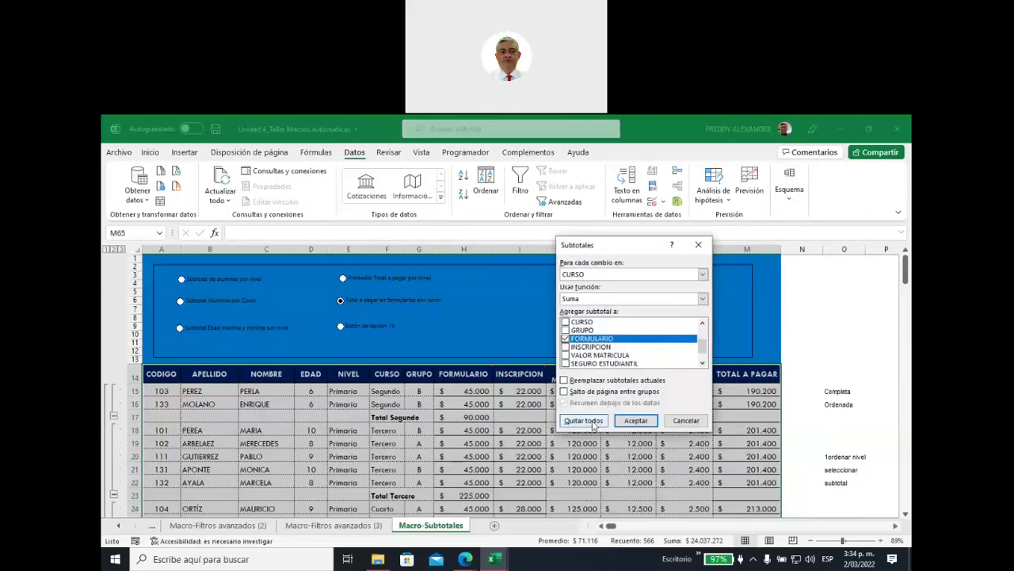
pyautogui.click(592, 423)
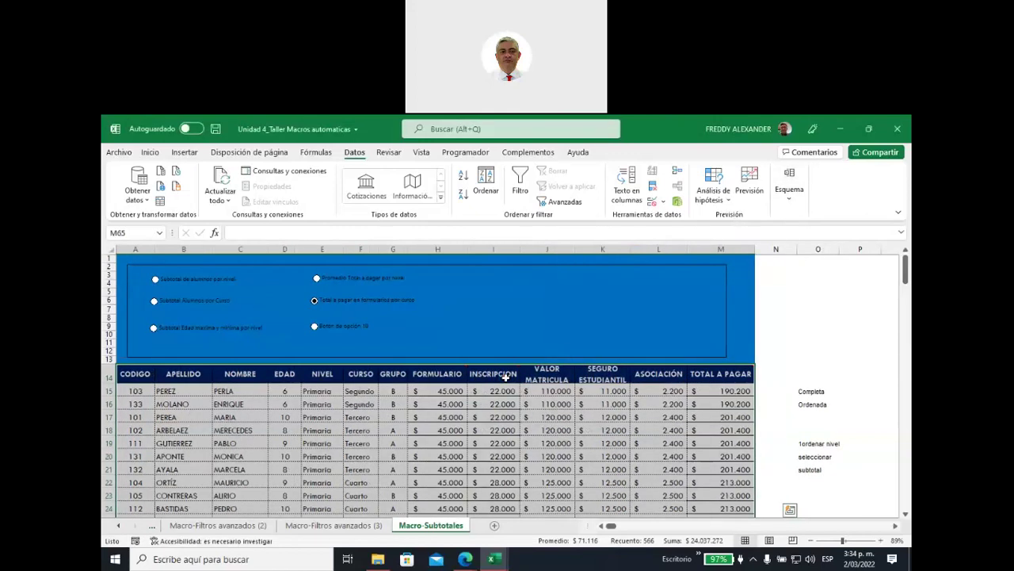
pyautogui.click(435, 415)
pyautogui.scroll(-2, 483, 405)
pyautogui.scroll(-2, 483, 405)
pyautogui.scroll(1, 460, 412)
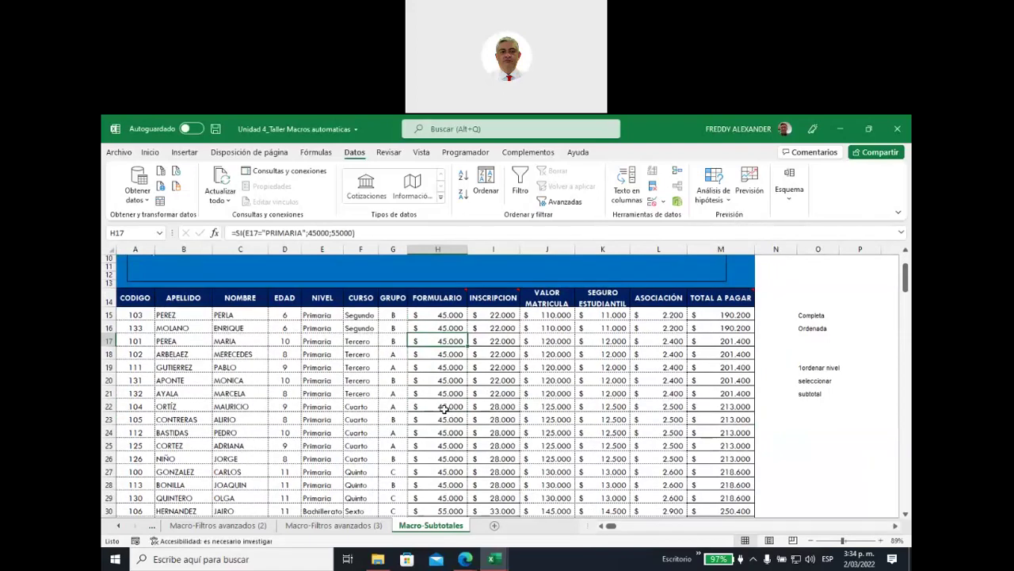
# Select the entire student table through row 55 with Ctrl+A
pyautogui.hotkey('ctrl', 'a')
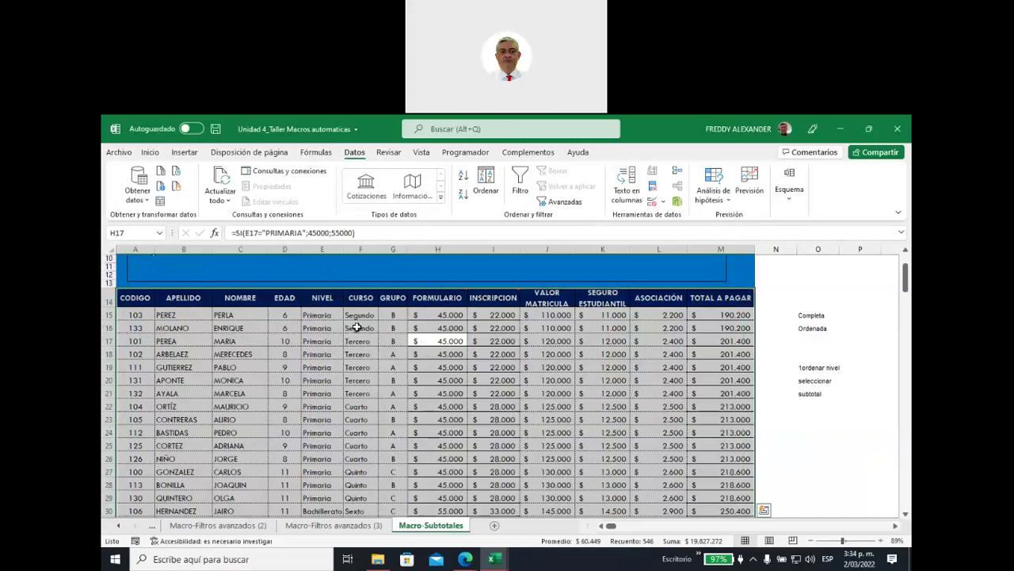
pyautogui.scroll(-1, 357, 327)
pyautogui.scroll(-1, 359, 341)
pyautogui.scroll(-1, 360, 362)
pyautogui.scroll(-3, 360, 362)
pyautogui.scroll(-2, 361, 363)
pyautogui.scroll(-1, 360, 362)
pyautogui.scroll(-1, 361, 362)
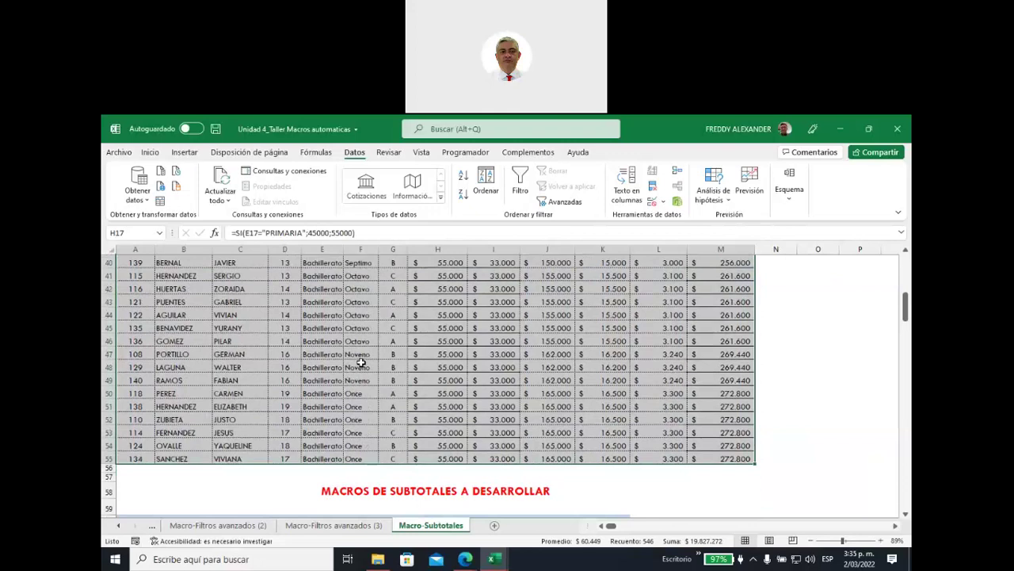
pyautogui.scroll(9, 361, 362)
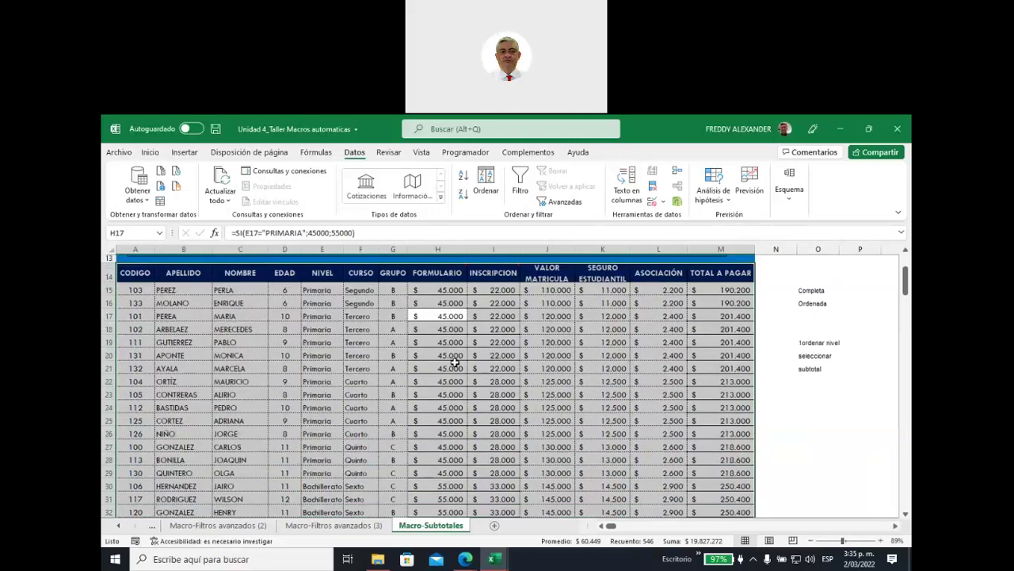
# Subtotal SEGURO ESTUDIANTIL with Suma at each change in NIVEL, unchecking FORMULARIO
pyautogui.click(798, 207)
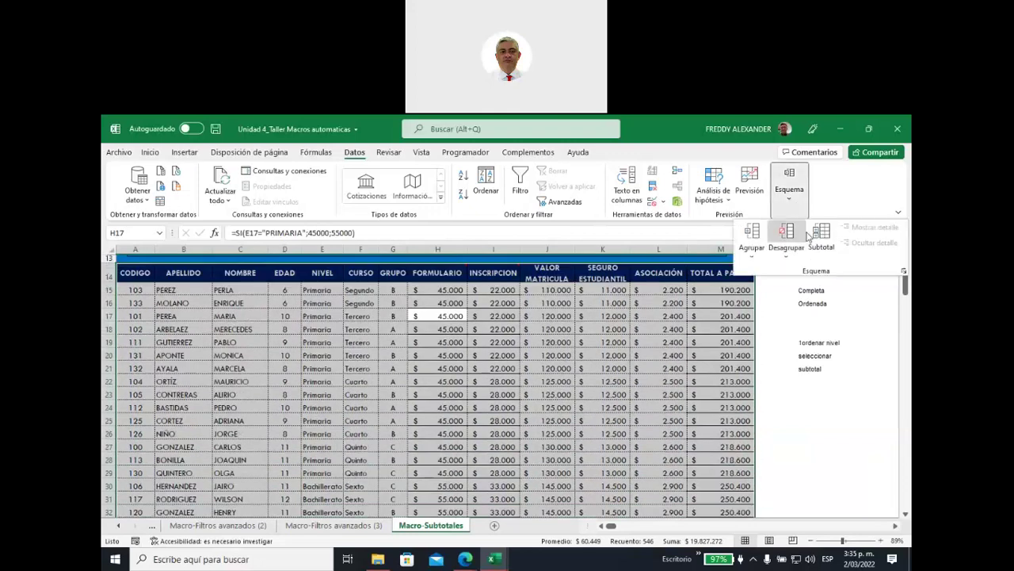
pyautogui.click(829, 187)
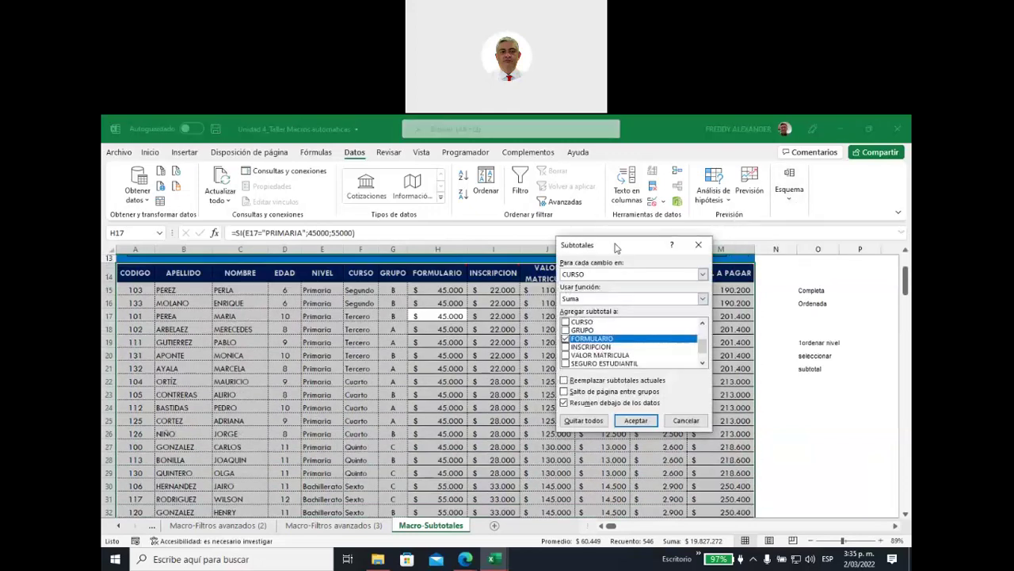
pyautogui.moveTo(616, 246); pyautogui.dragTo(520, 250)
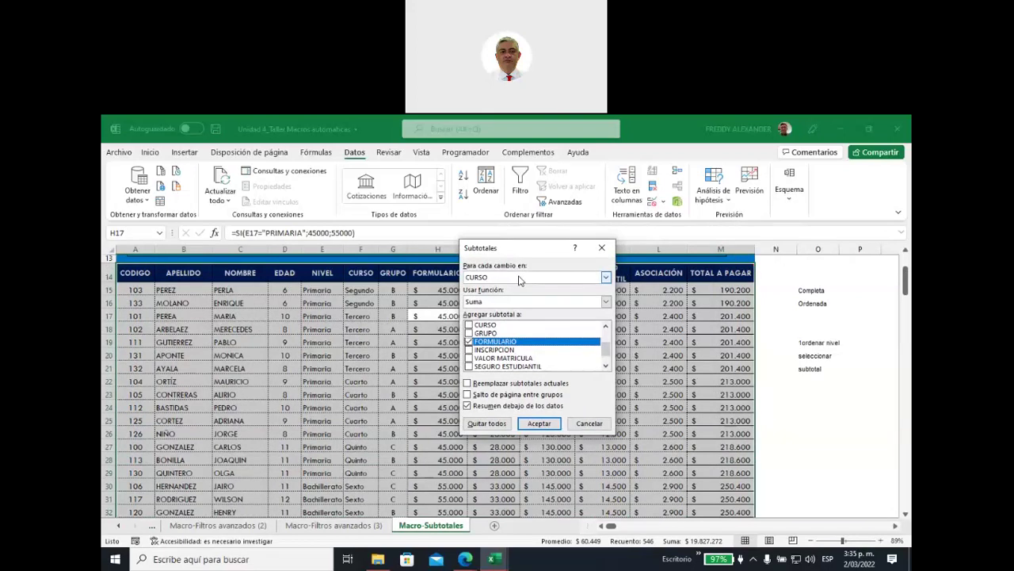
pyautogui.click(606, 302)
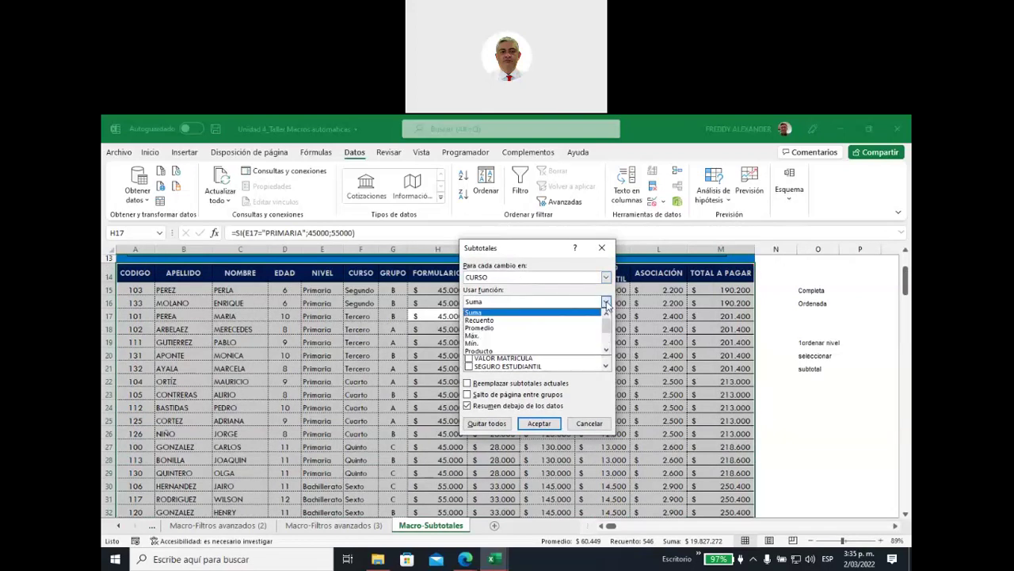
pyautogui.moveTo(607, 325)
pyautogui.mouseDown()
pyautogui.moveTo(611, 343)
pyautogui.moveTo(607, 325)
pyautogui.mouseUp()
pyautogui.click(564, 251)
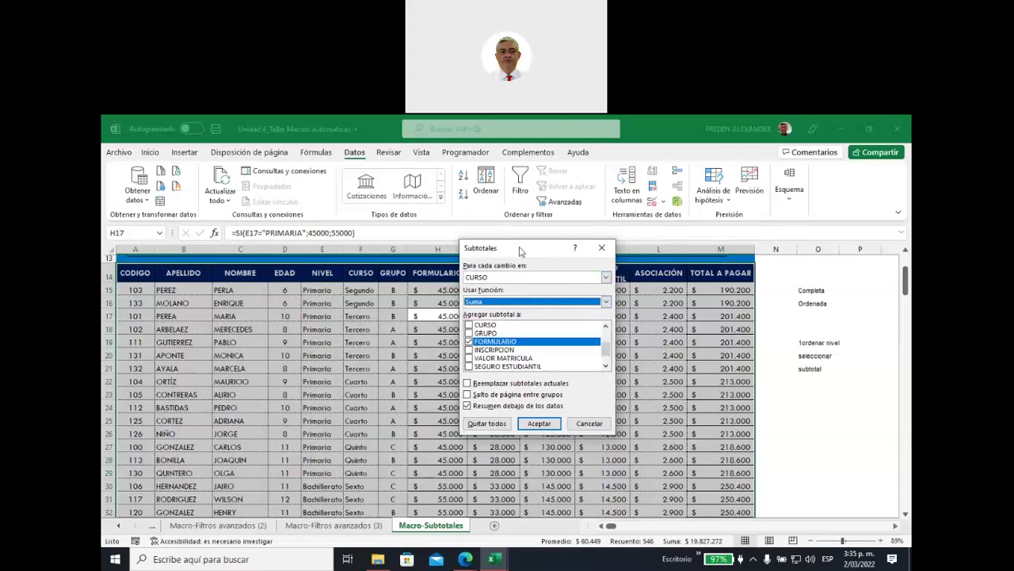
pyautogui.moveTo(519, 249); pyautogui.dragTo(297, 462)
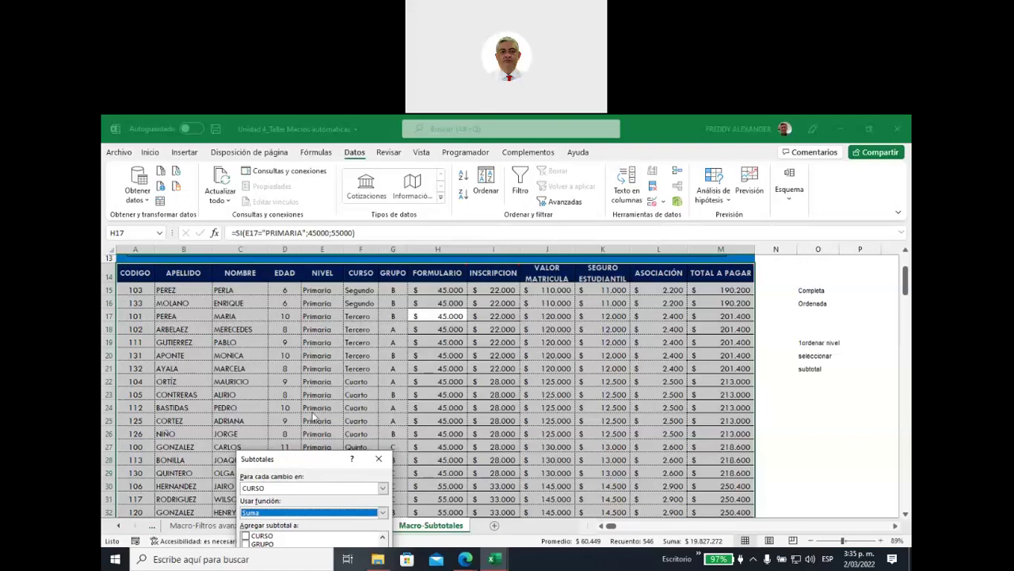
pyautogui.moveTo(297, 460); pyautogui.dragTo(403, 286)
pyautogui.moveTo(451, 249); pyautogui.dragTo(474, 250)
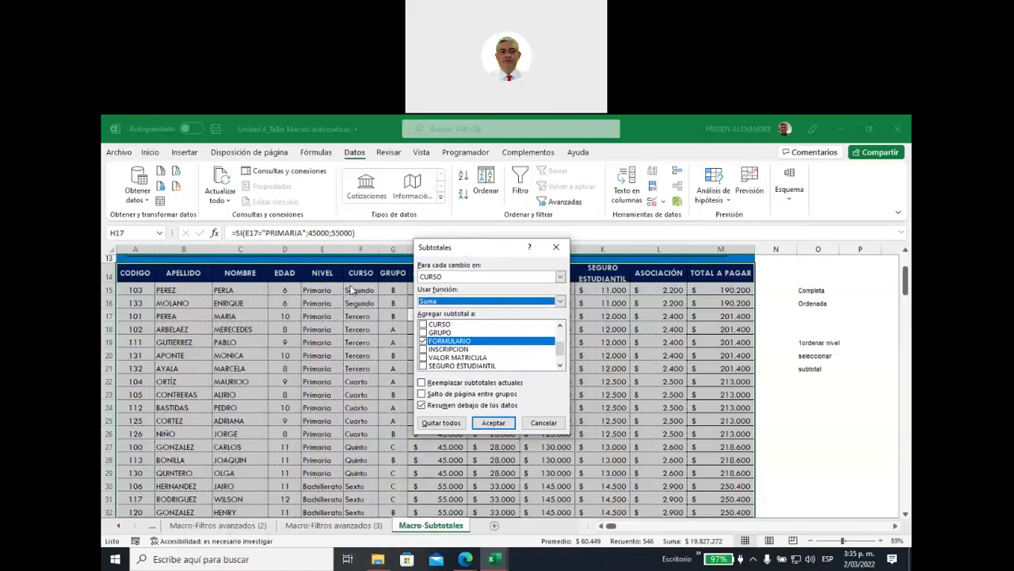
pyautogui.click(560, 279)
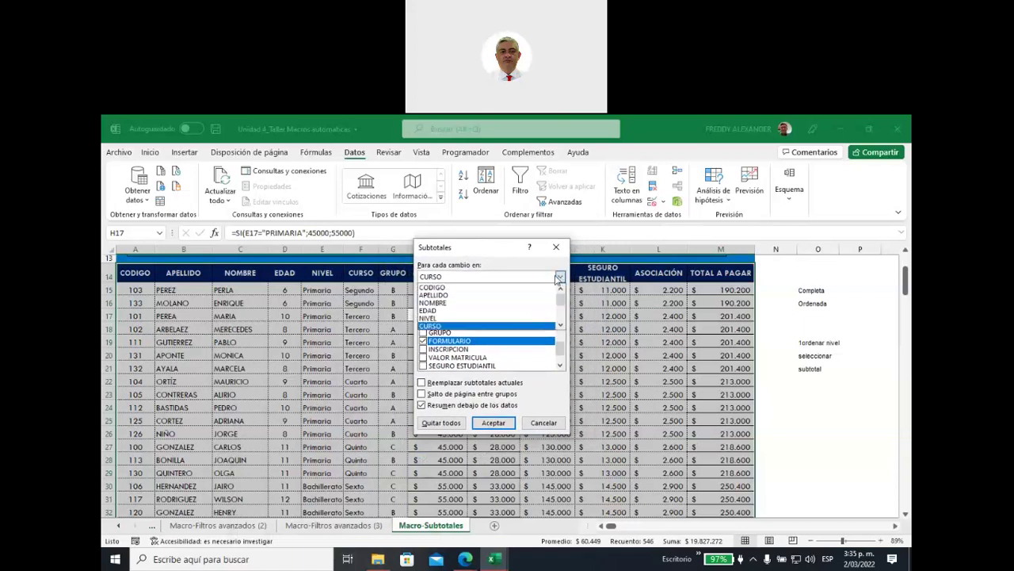
pyautogui.click(446, 320)
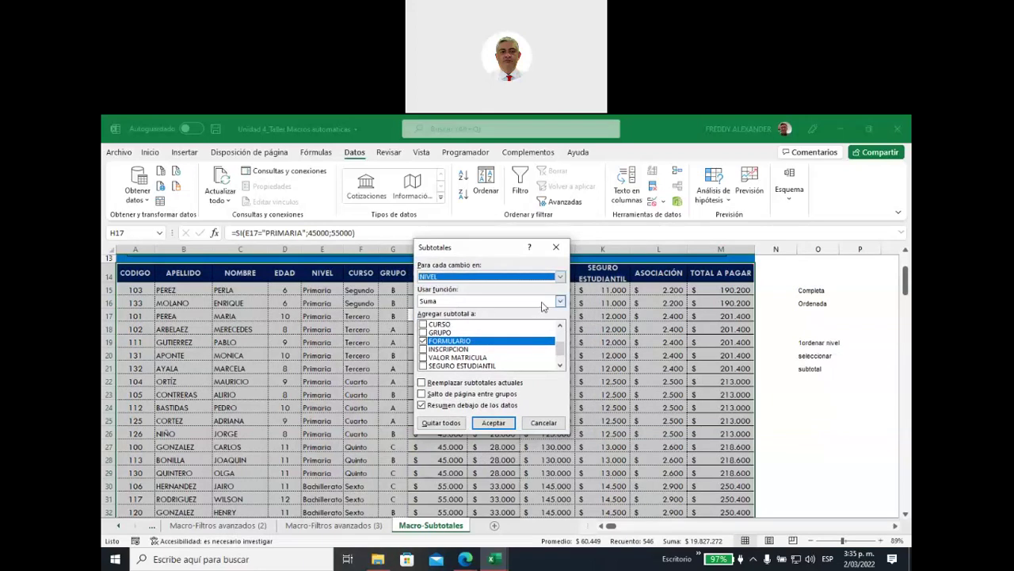
pyautogui.click(424, 342)
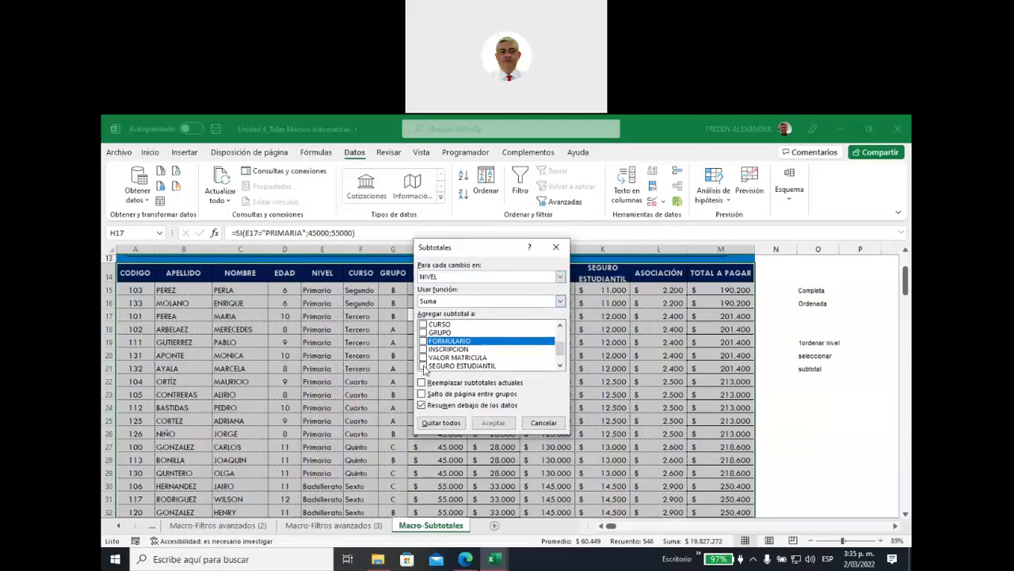
pyautogui.click(425, 366)
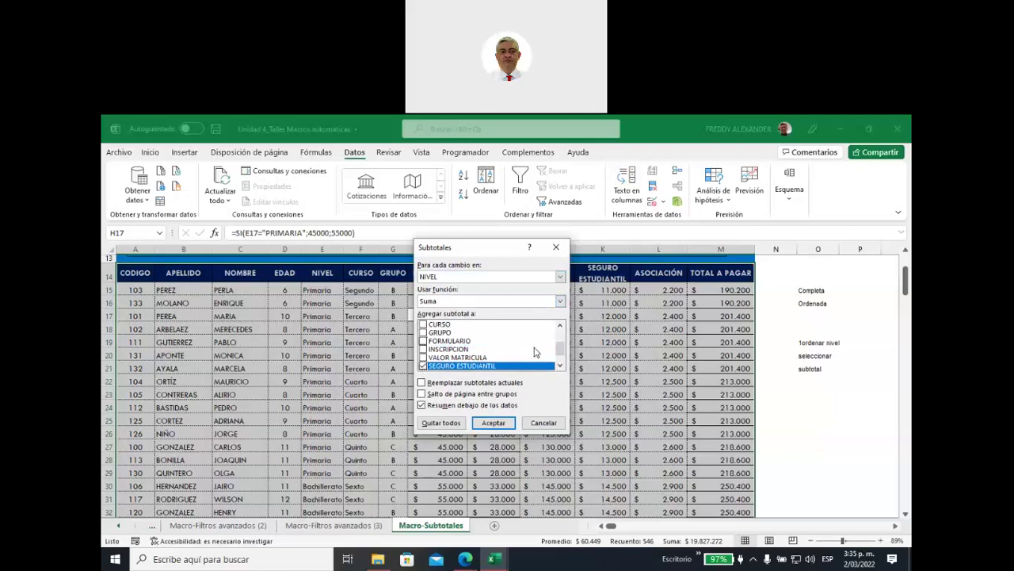
pyautogui.click(493, 423)
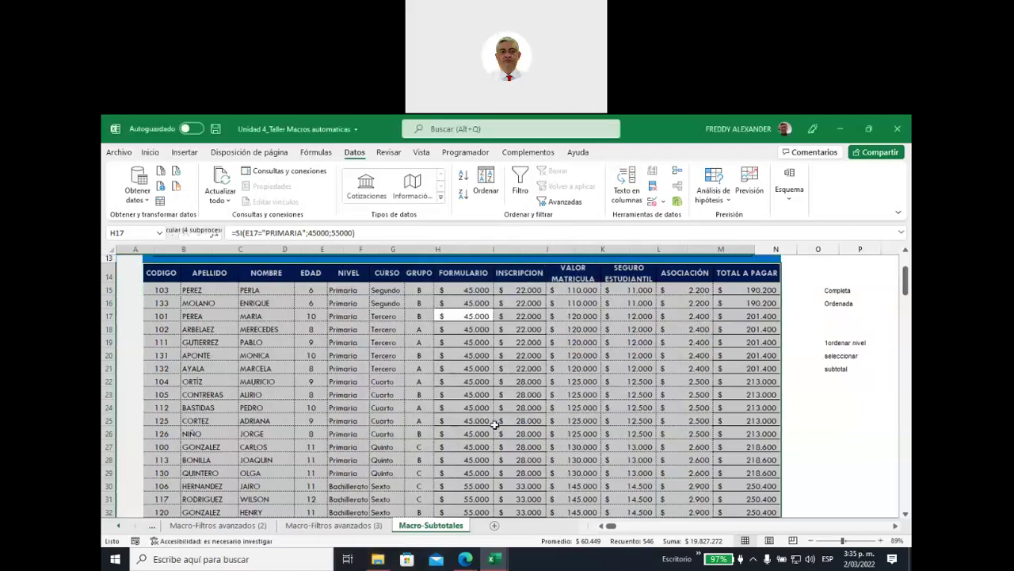
# Inspect the Total Primaria, Total Bachillerato 403.100 and grand total 586.600 rows, then reselect rows 14–58
pyautogui.scroll(-2, 602, 379)
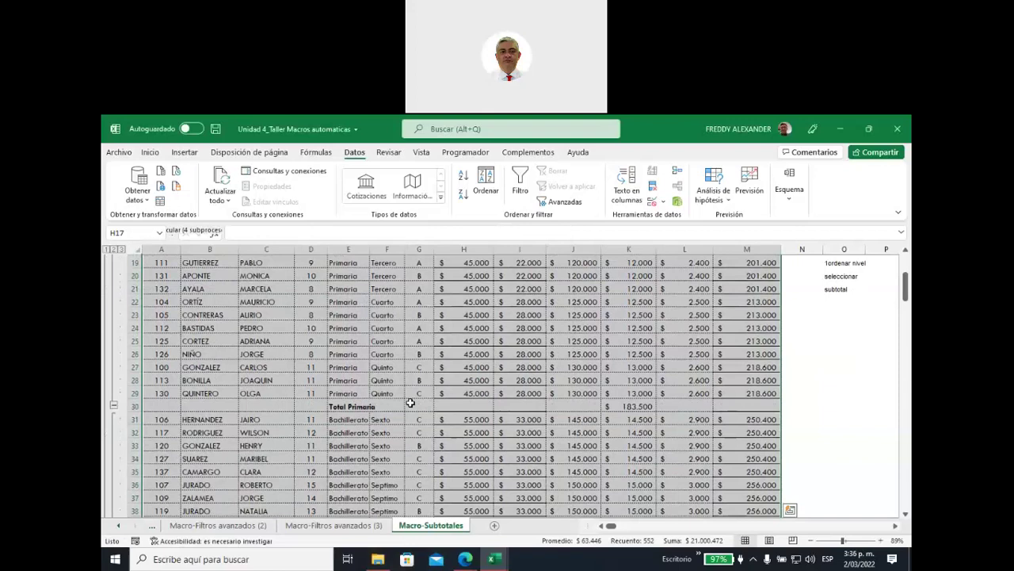
pyautogui.click(361, 406)
pyautogui.hotkey('shift', 'Right')
pyautogui.hotkey('shift', 'Right')
pyautogui.hotkey('shift', 'Right')
pyautogui.hotkey('shift', 'Right')
pyautogui.hotkey('shift', 'Right')
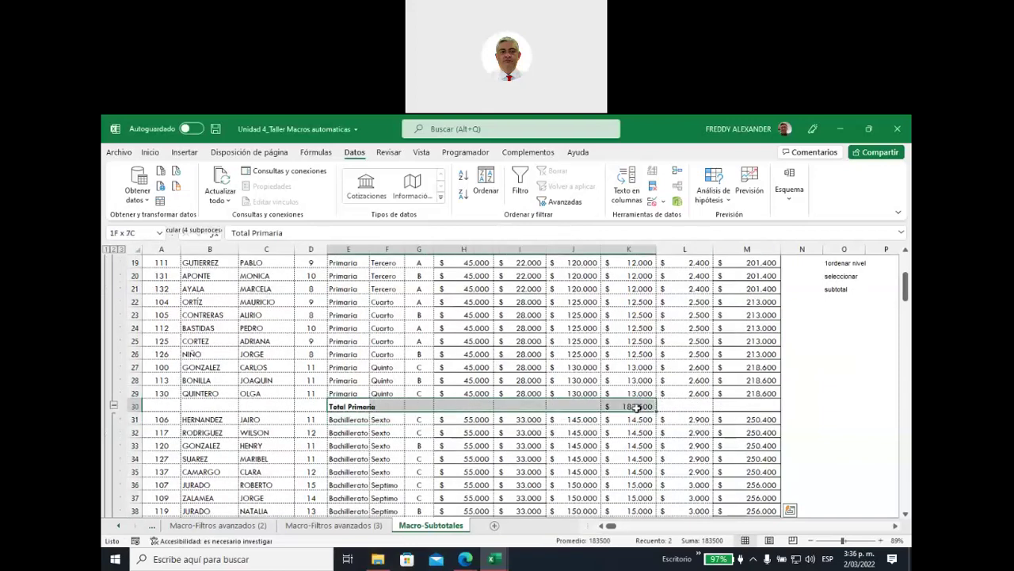
pyautogui.scroll(-4, 473, 444)
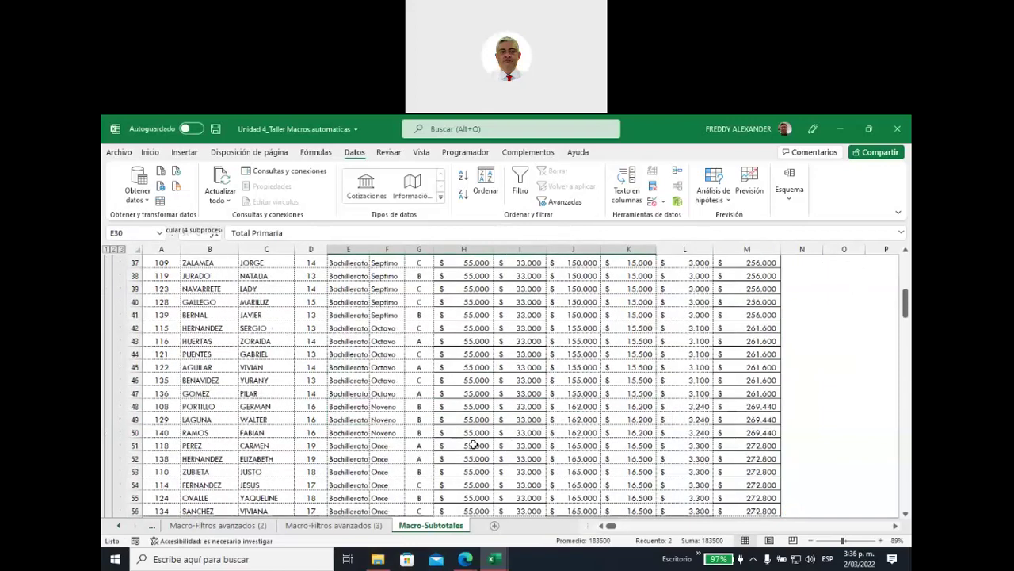
pyautogui.scroll(-4, 473, 444)
pyautogui.scroll(-1, 473, 443)
pyautogui.moveTo(358, 407); pyautogui.dragTo(629, 407)
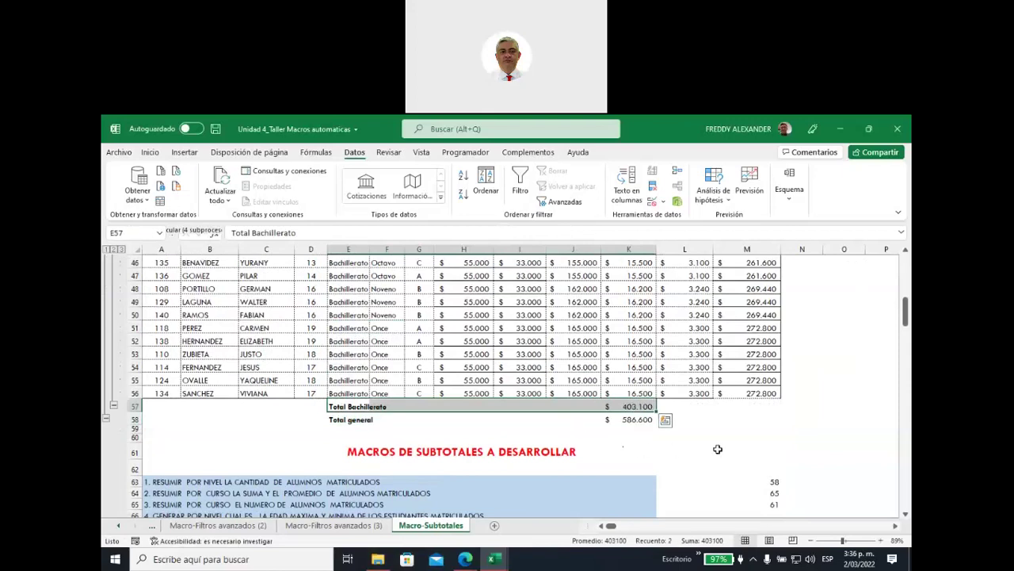
pyautogui.click(633, 420)
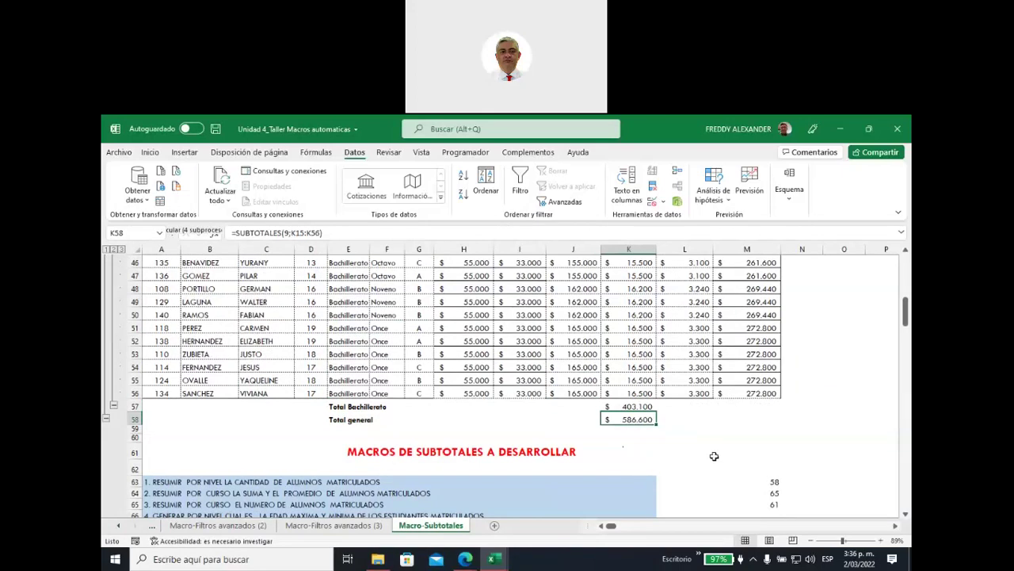
pyautogui.moveTo(759, 420); pyautogui.dragTo(169, 200)
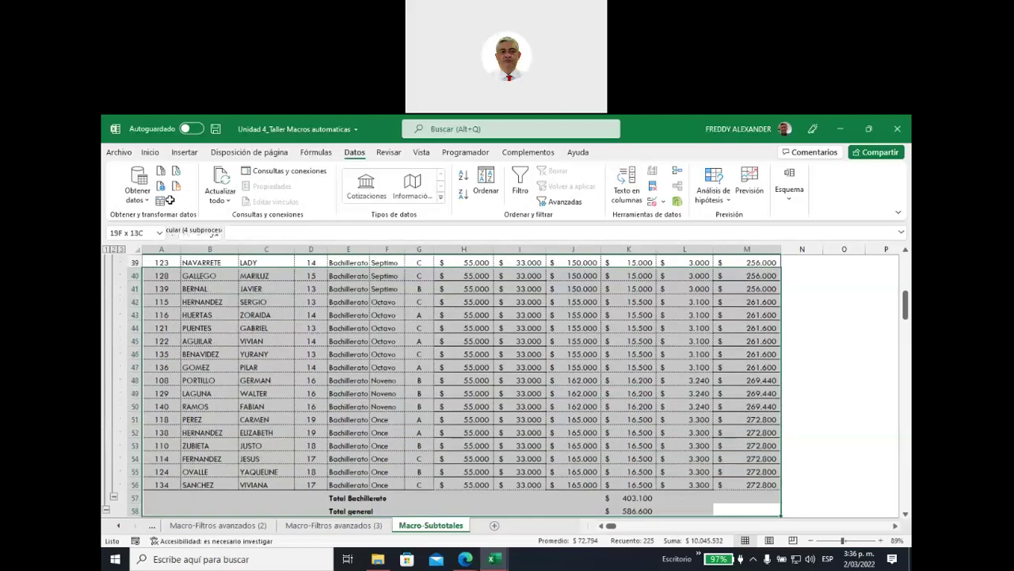
pyautogui.moveTo(169, 201); pyautogui.dragTo(152, 362)
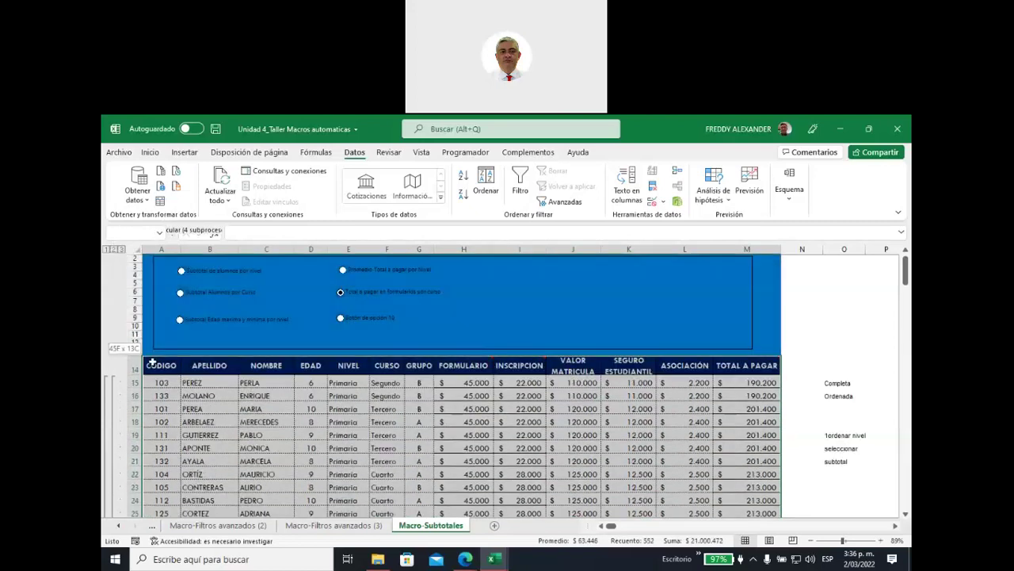
# Remove all subtotals from the student table with Quitar todos, then select cell F16
pyautogui.click(790, 189)
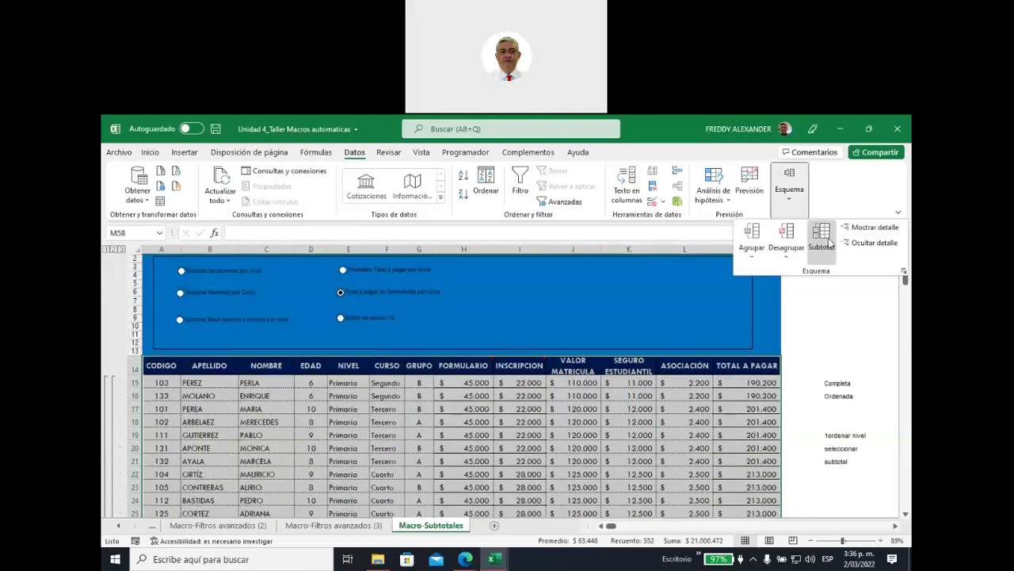
pyautogui.click(822, 236)
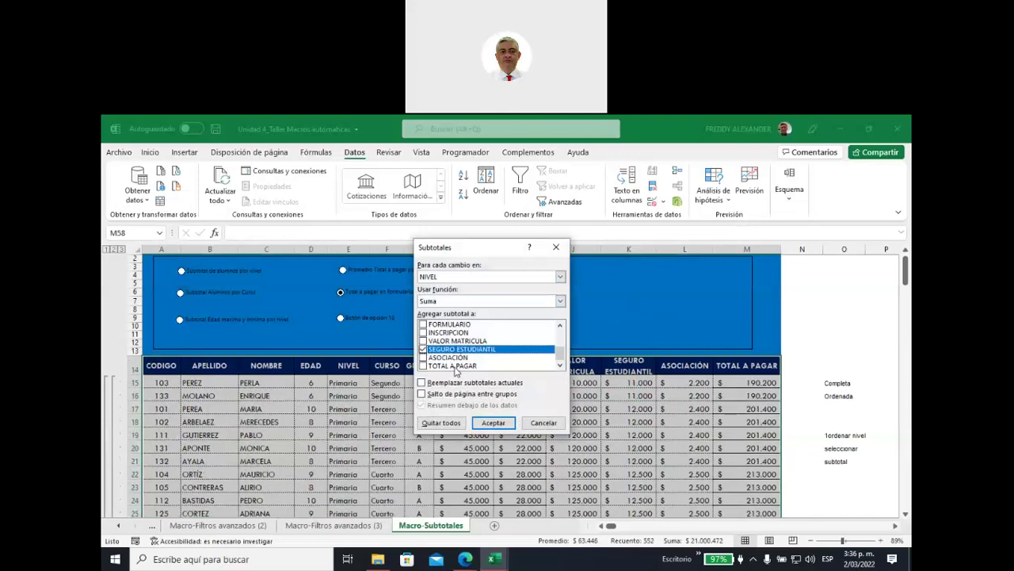
pyautogui.click(441, 423)
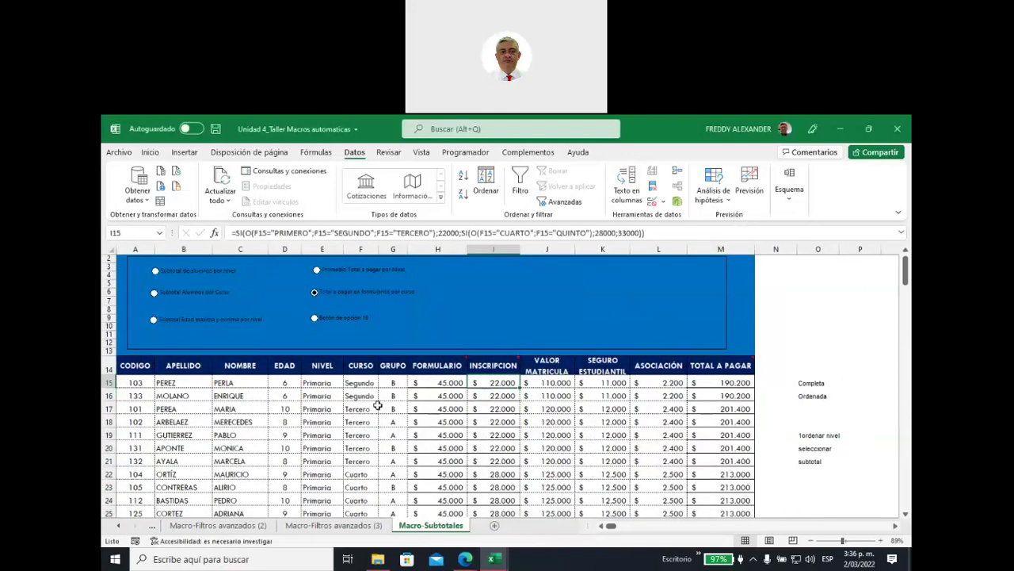
pyautogui.click(364, 396)
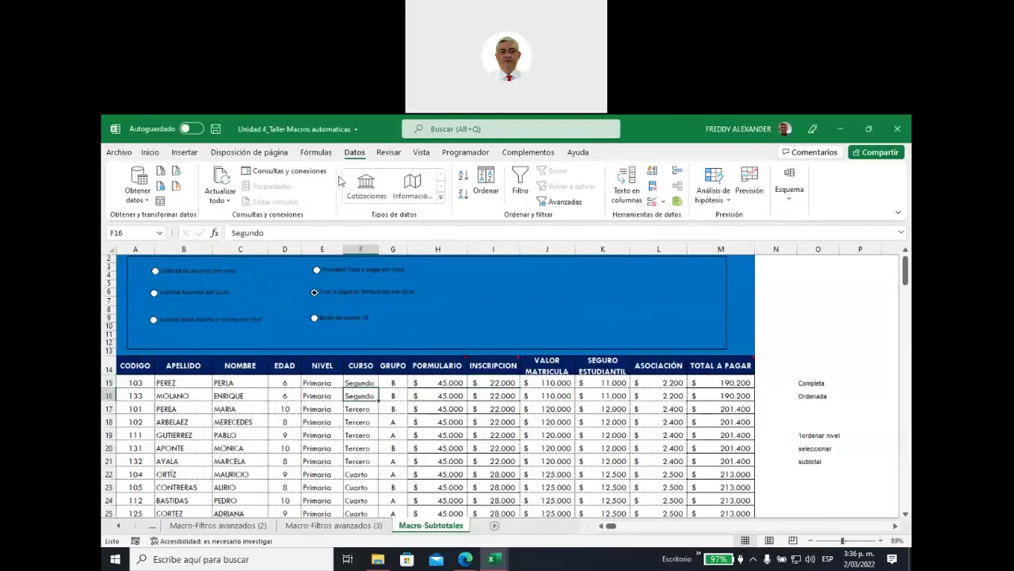
pyautogui.click(466, 151)
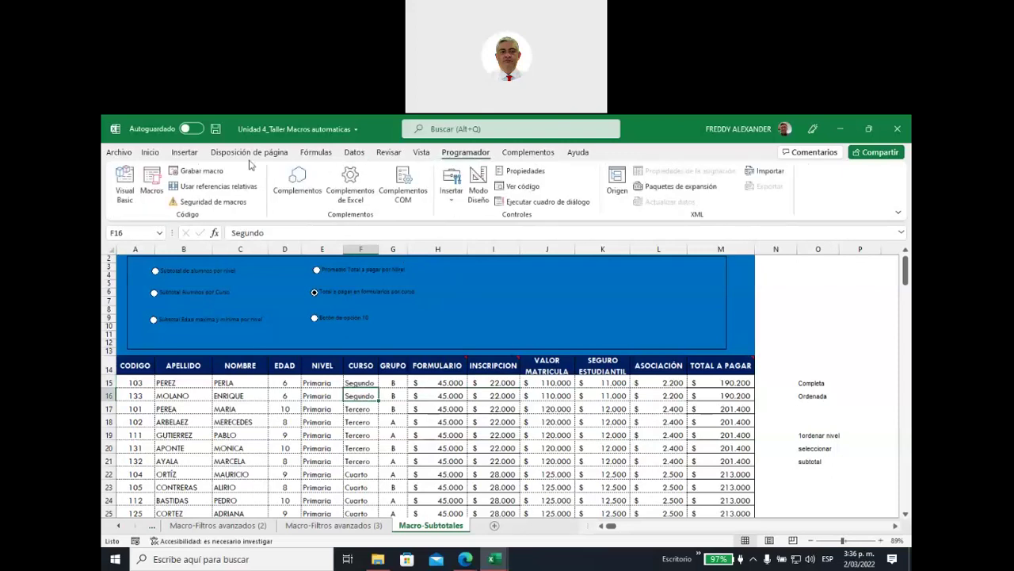
# Record a new macro TotalSeguNivel in this workbook, described 'Total pagado en seguros por Nivel'
pyautogui.click(202, 171)
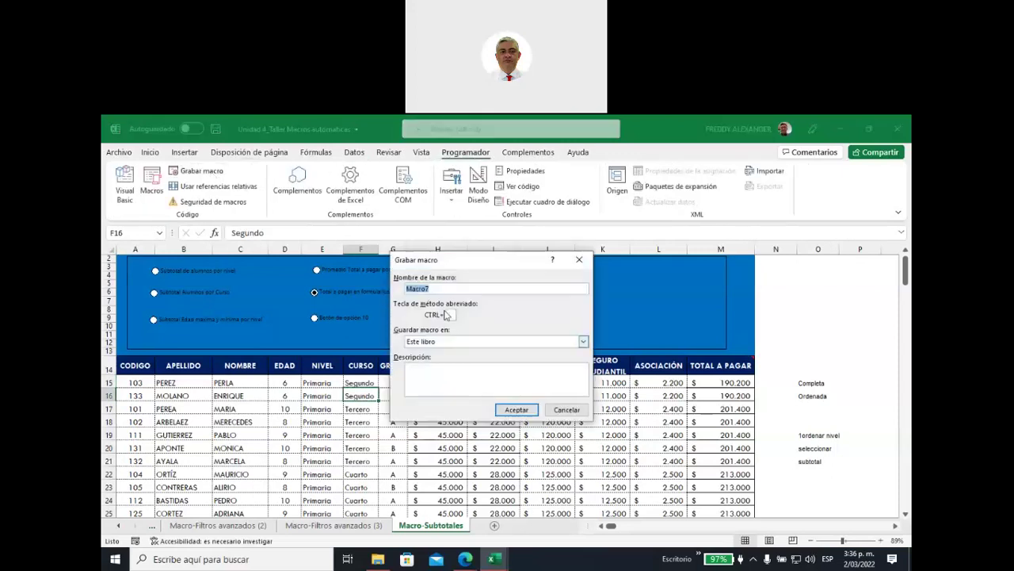
pyautogui.moveTo(459, 264); pyautogui.dragTo(476, 422)
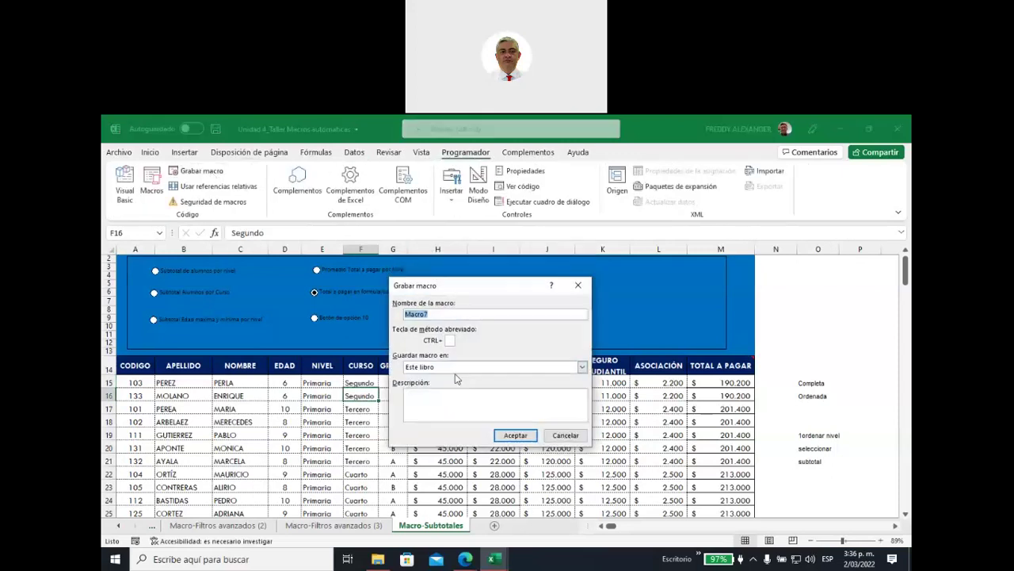
pyautogui.write('TotalSeguNivel')
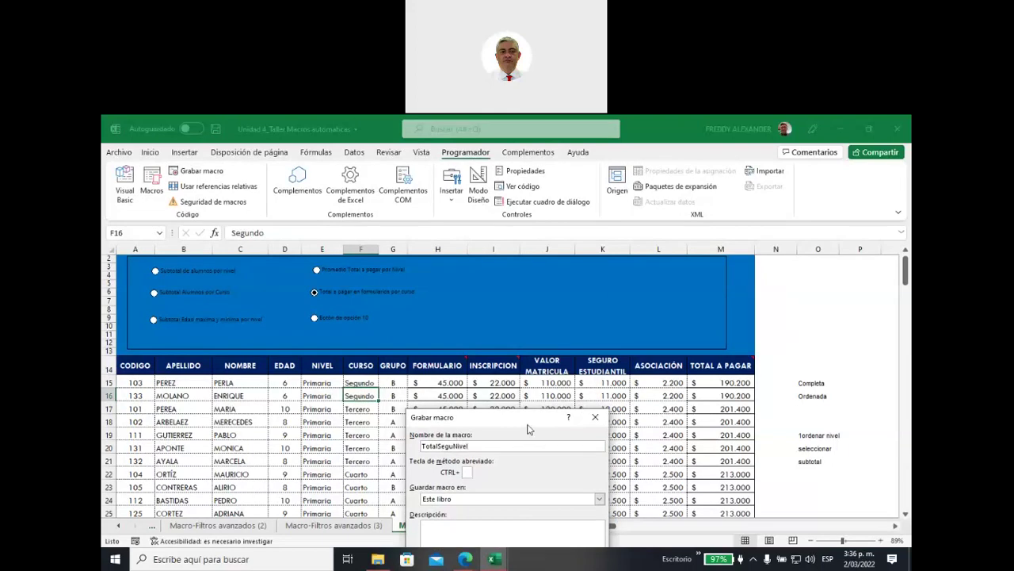
pyautogui.moveTo(532, 416); pyautogui.dragTo(555, 311)
pyautogui.click(491, 420)
pyautogui.write('Total paga')
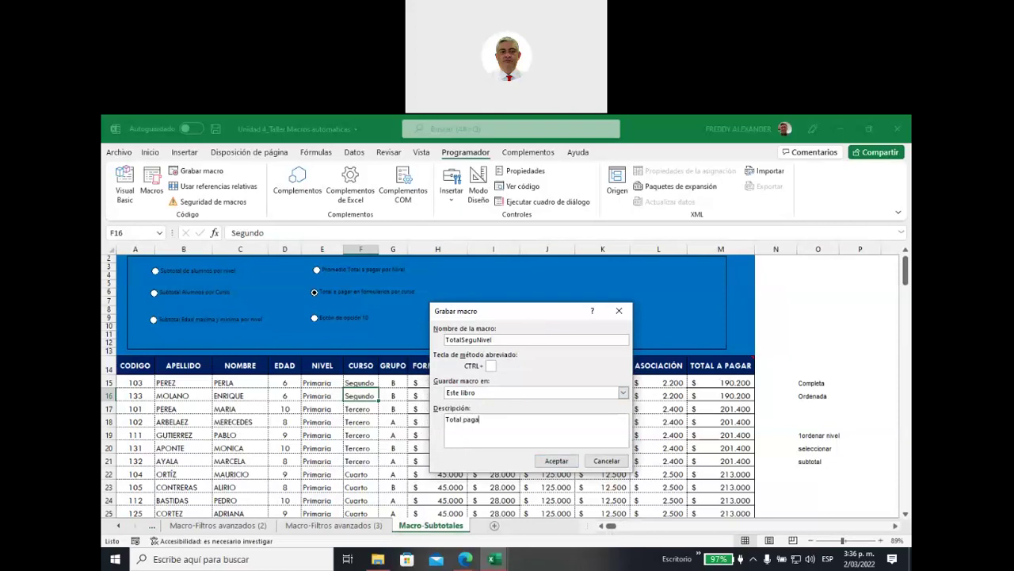
pyautogui.write('do ')
pyautogui.write('pag')
pyautogui.write(' en ')
pyautogui.write('uros por Nivel')
pyautogui.click(557, 461)
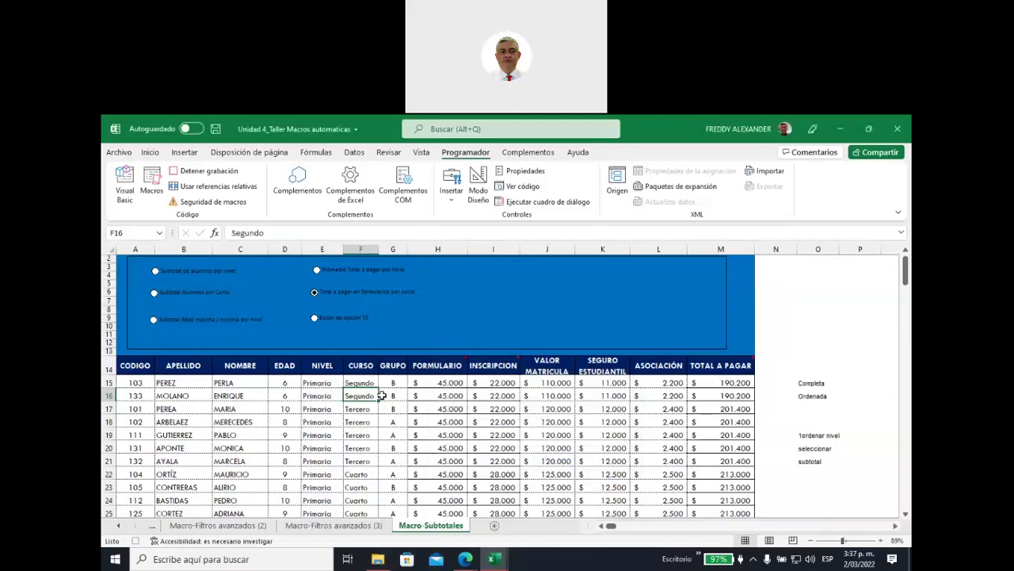
# Sort the student table by NIVEL using the custom order Primaria, Bachillerato
pyautogui.click(355, 152)
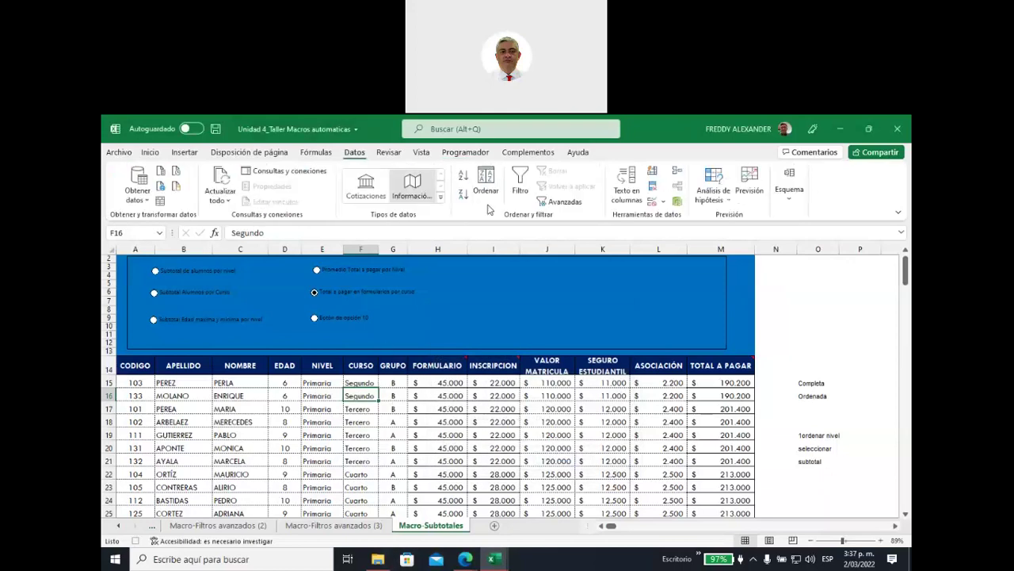
pyautogui.click(486, 184)
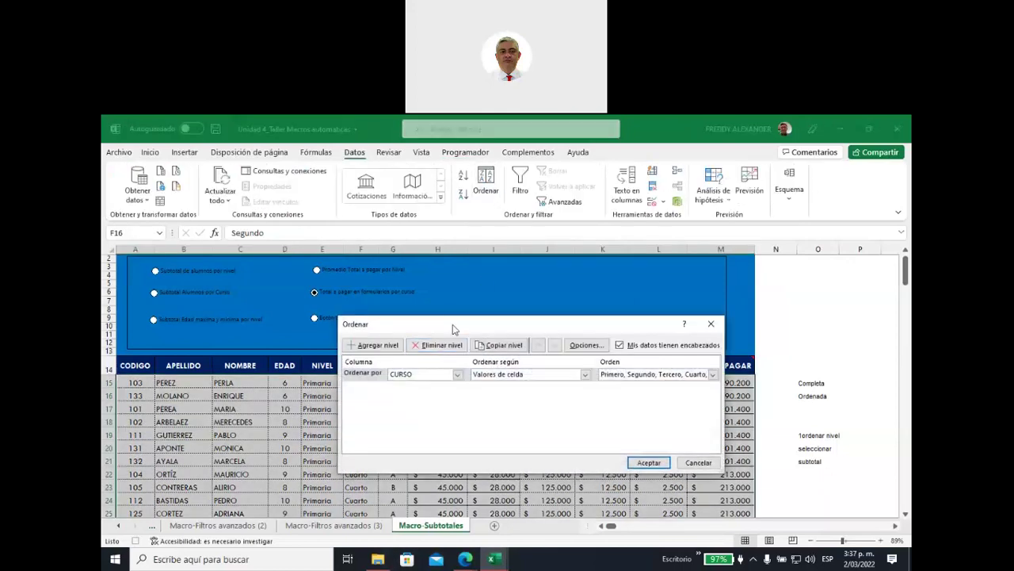
pyautogui.moveTo(452, 324); pyautogui.dragTo(521, 268)
pyautogui.click(523, 318)
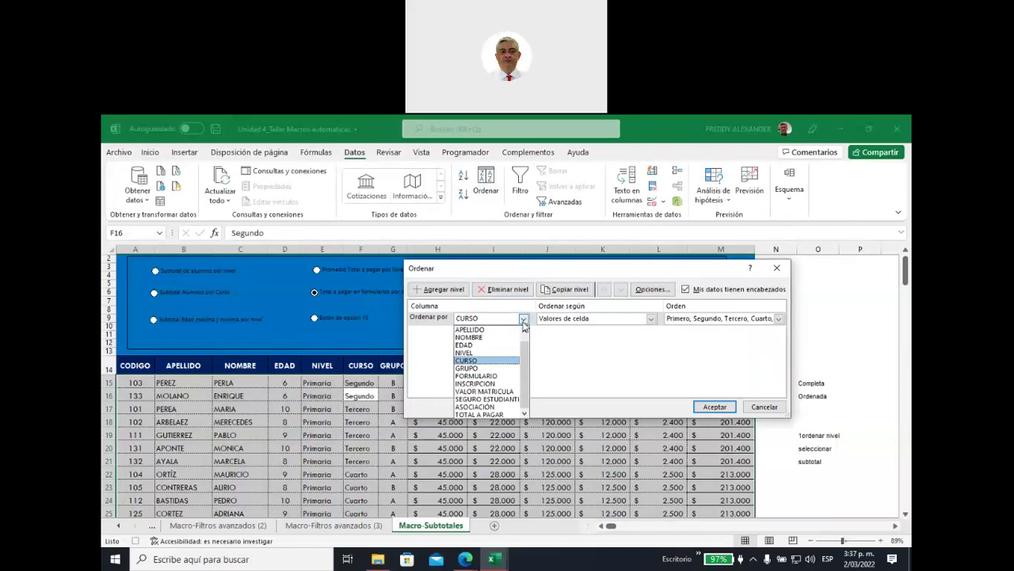
pyautogui.click(487, 353)
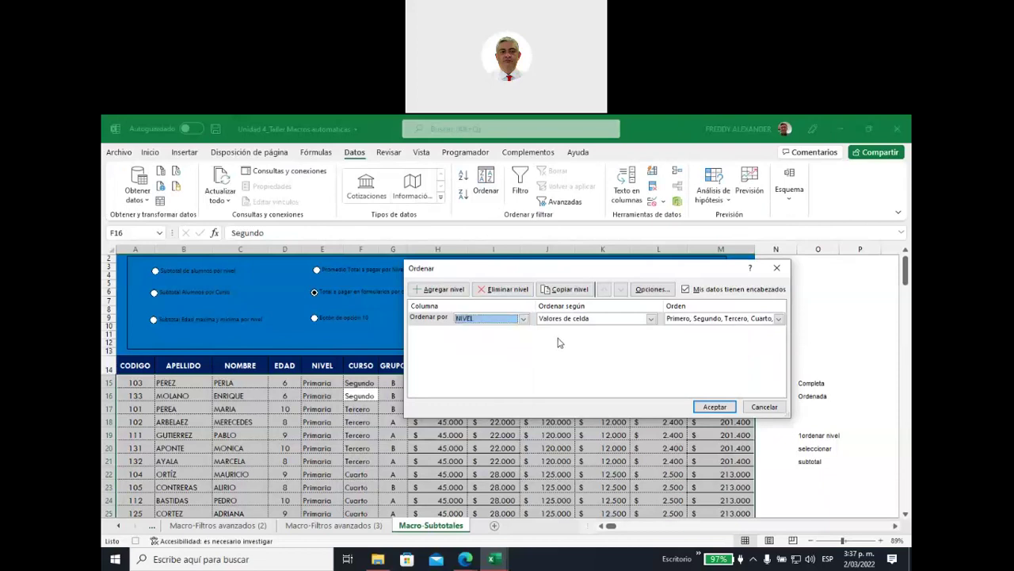
pyautogui.click(779, 319)
pyautogui.click(698, 361)
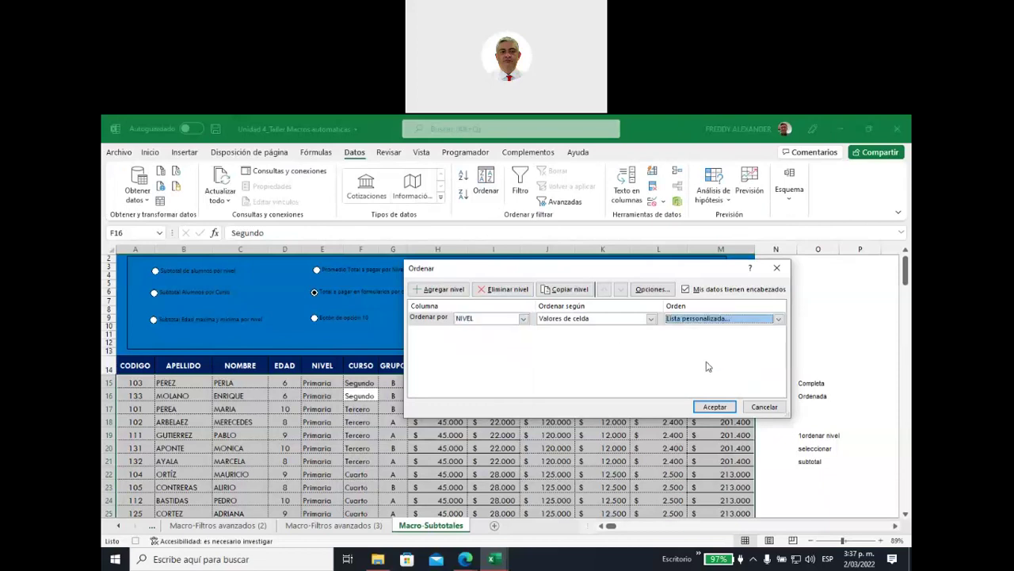
pyautogui.click(384, 399)
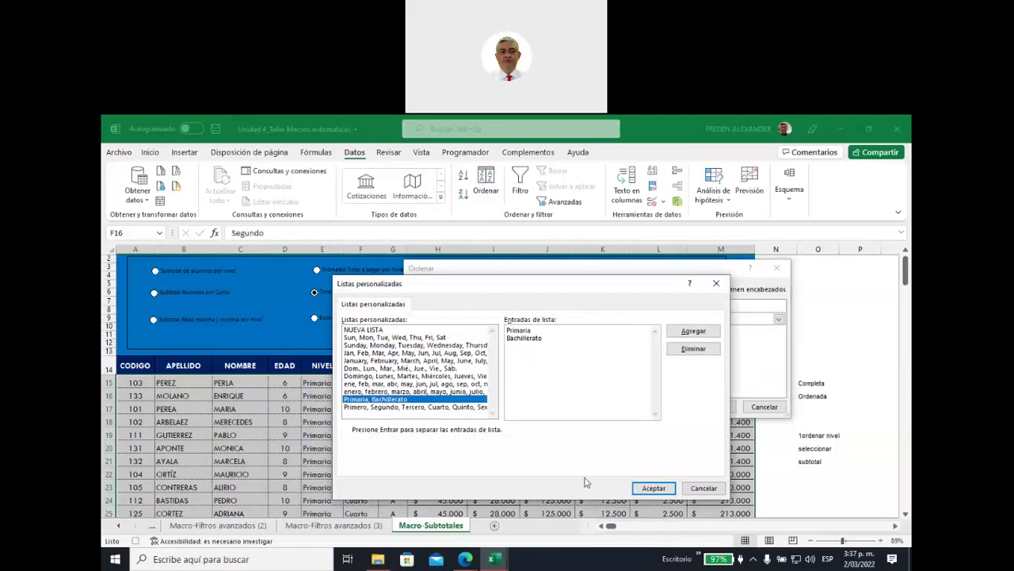
pyautogui.click(653, 488)
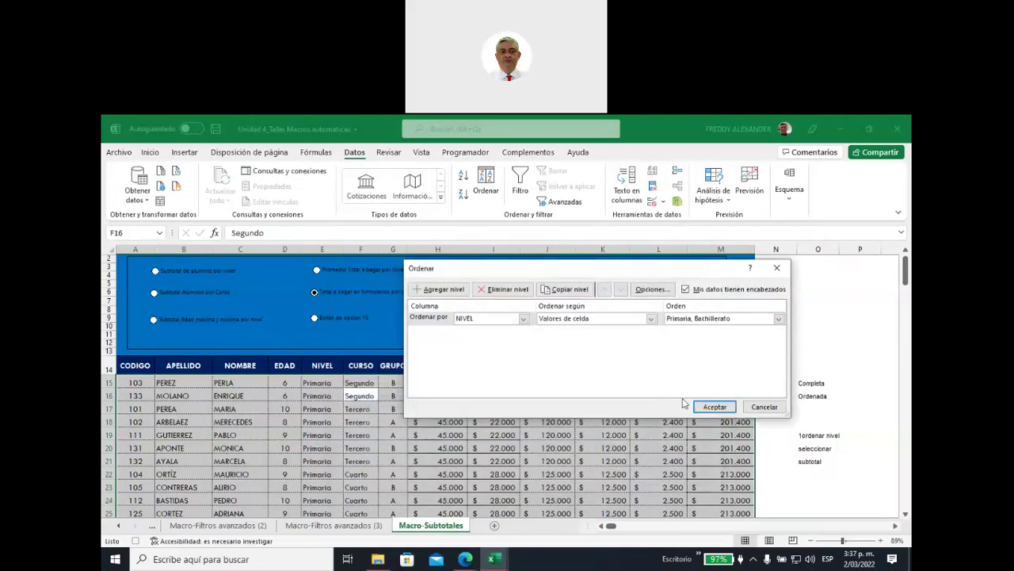
pyautogui.click(714, 407)
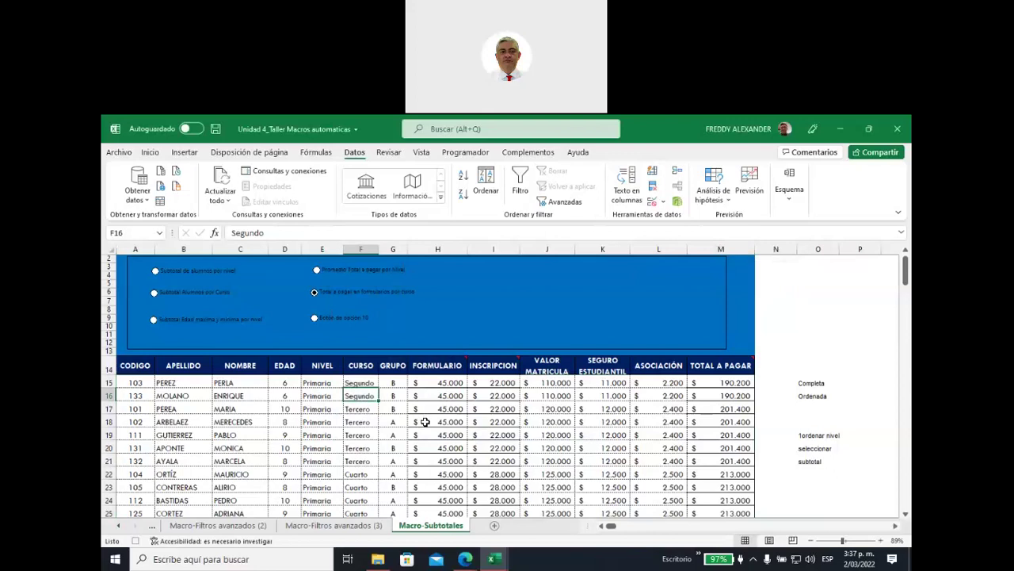
# Add SEGURO ESTUDIANTIL sum subtotals for each NIVEL and stop the macro recording
pyautogui.hotkey('ctrl', 'a')
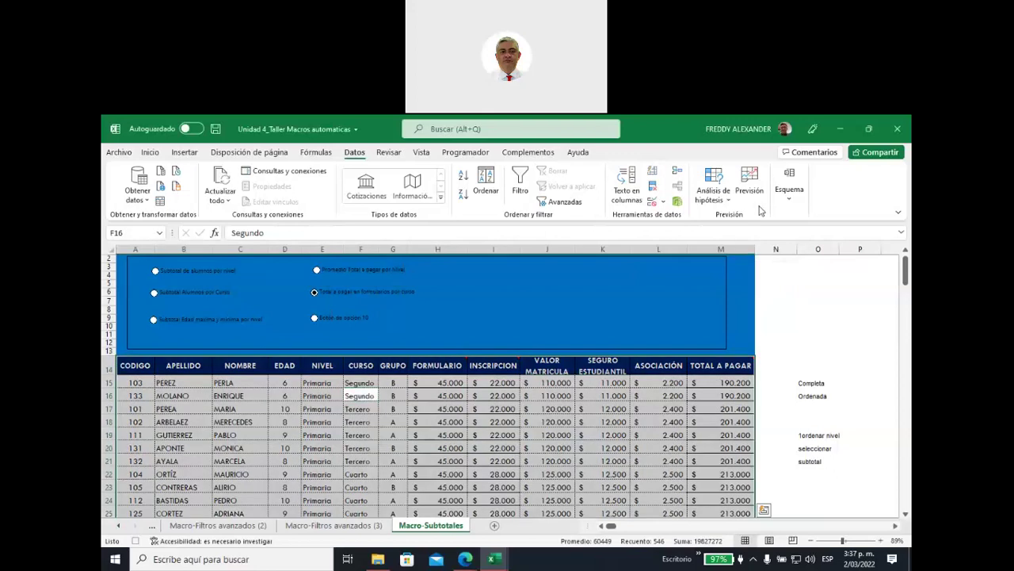
pyautogui.click(787, 204)
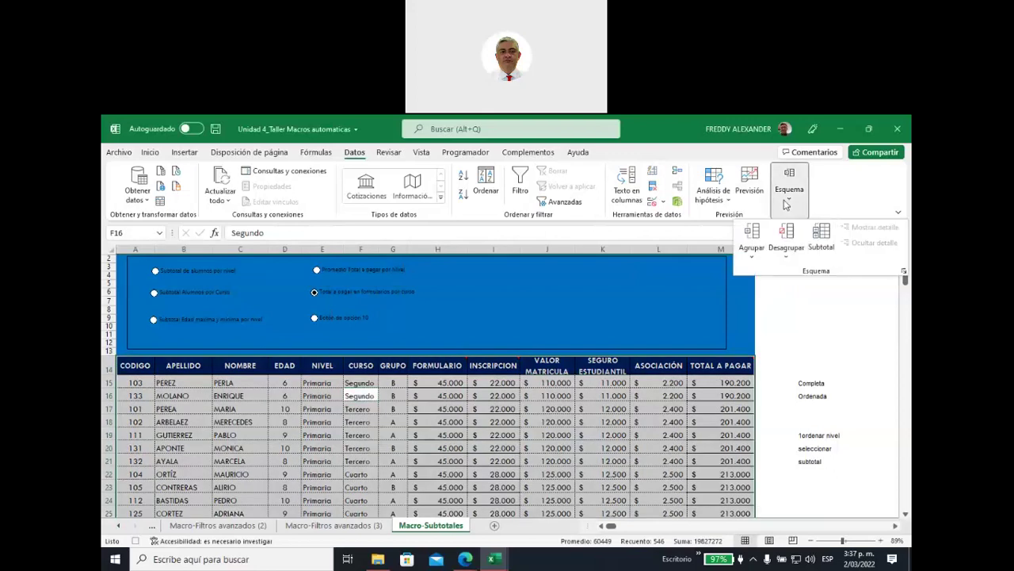
pyautogui.click(821, 238)
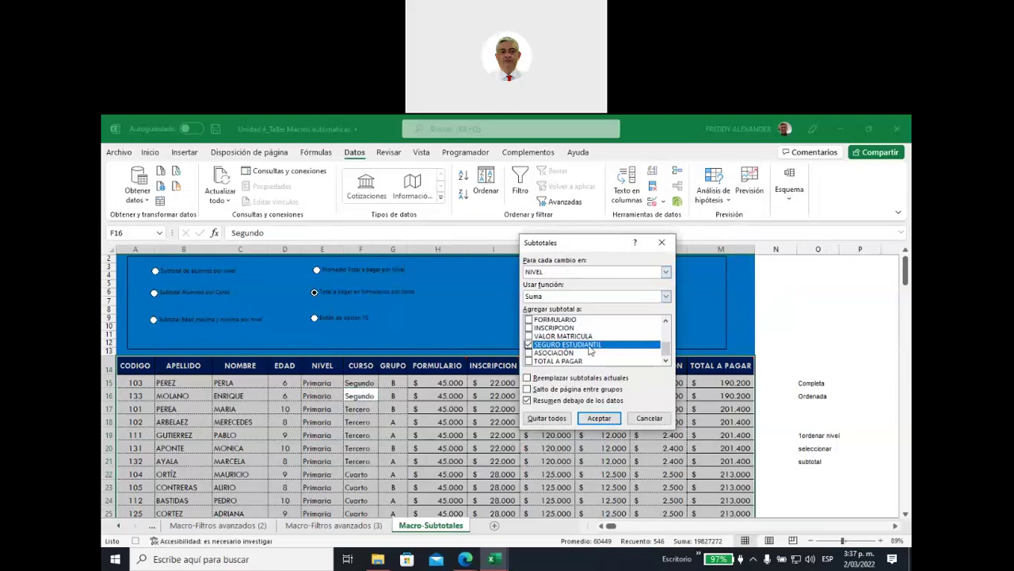
pyautogui.click(598, 418)
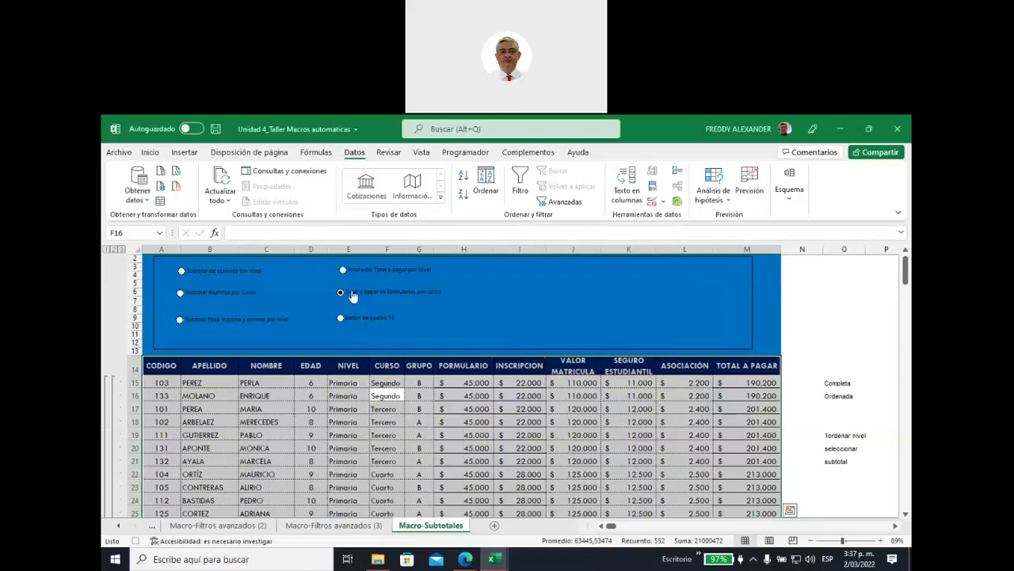
pyautogui.click(465, 154)
pyautogui.click(224, 175)
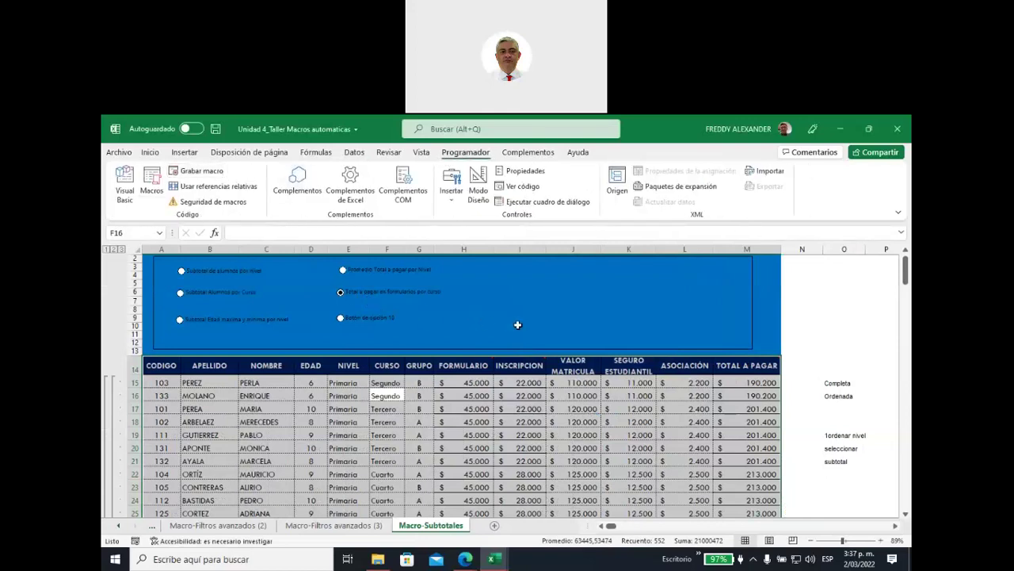
# Inspect the Total Primaria (K30) and Total Bachillerato (K57) SUBTOTALES formulas
pyautogui.scroll(-4, 517, 325)
pyautogui.scroll(-1, 511, 341)
pyautogui.scroll(-3, 505, 353)
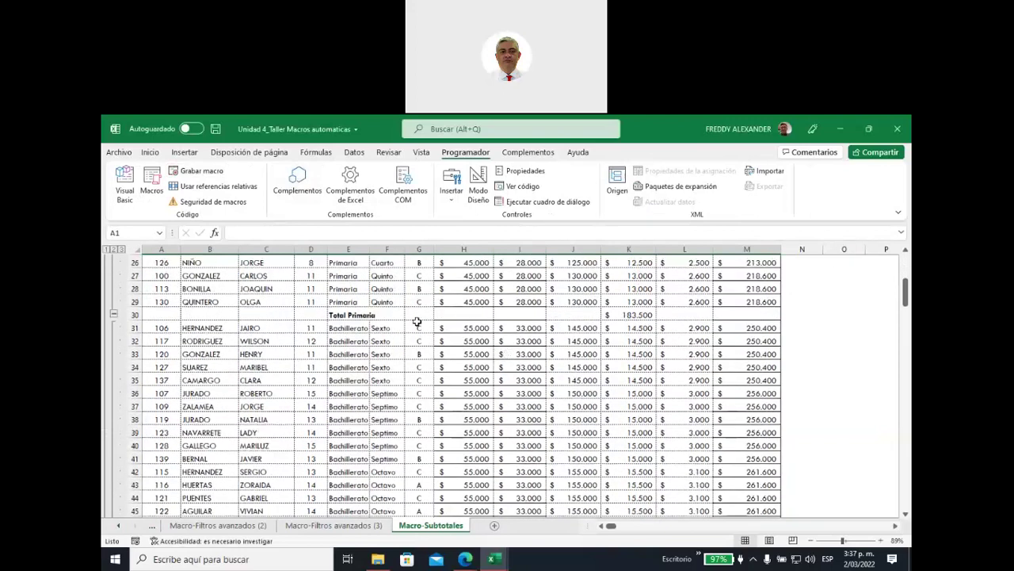
pyautogui.click(631, 314)
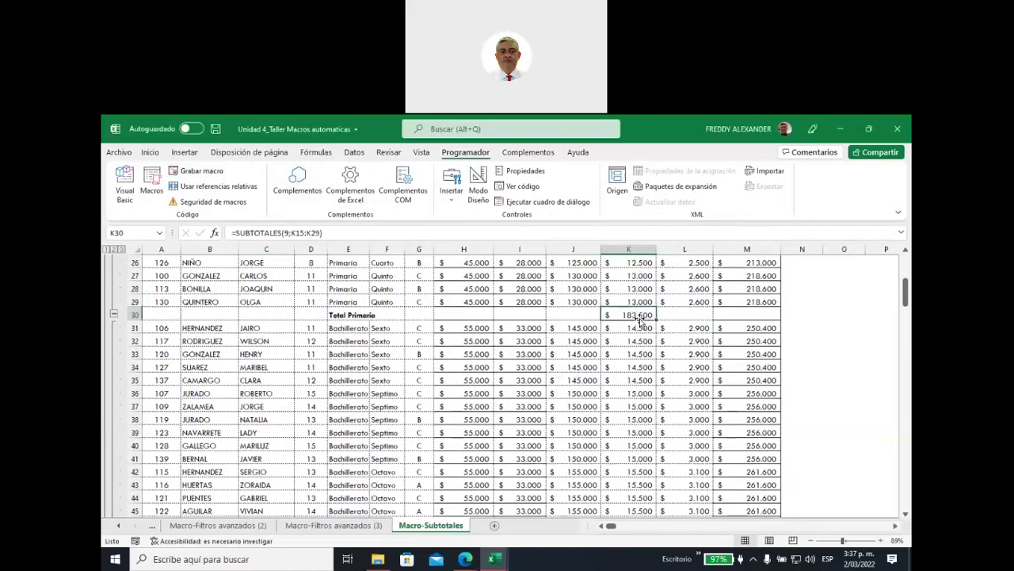
pyautogui.scroll(-1, 576, 355)
pyautogui.scroll(-5, 576, 355)
pyautogui.click(625, 433)
pyautogui.scroll(-1, 544, 389)
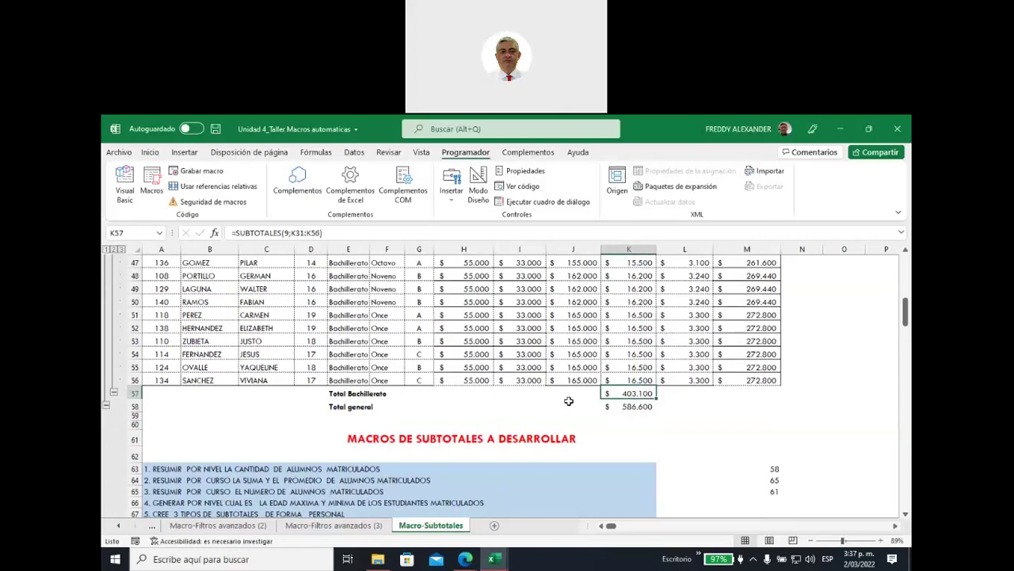
pyautogui.scroll(1, 568, 401)
pyautogui.scroll(9, 569, 401)
pyautogui.scroll(2, 569, 401)
pyautogui.scroll(3, 568, 401)
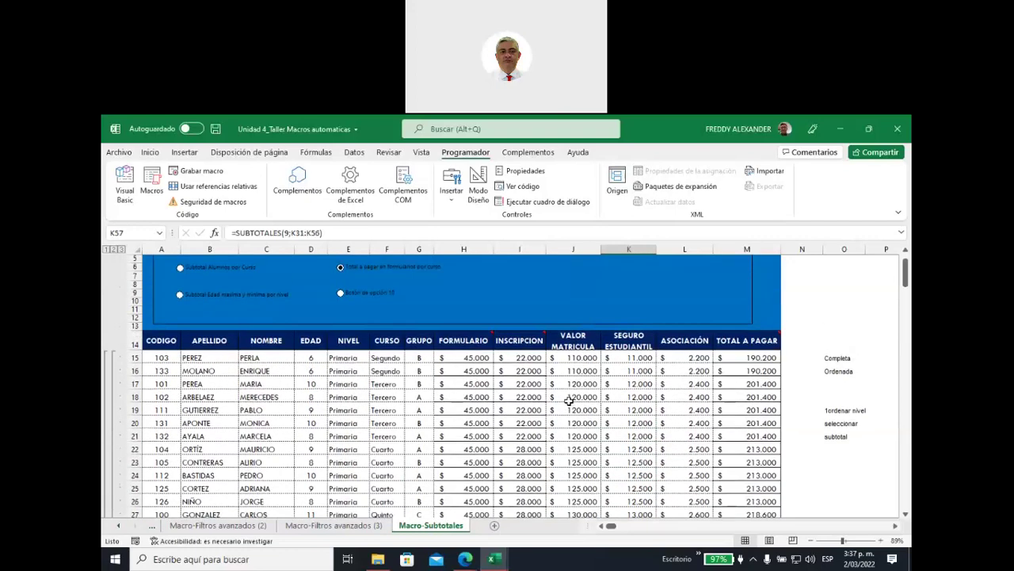
pyautogui.scroll(2, 568, 401)
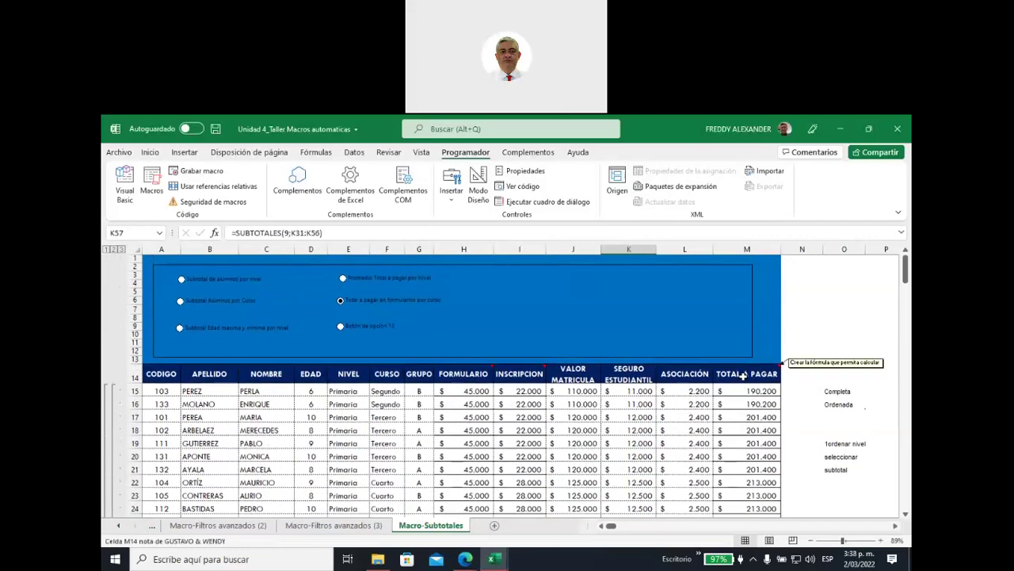
# Select the whole table and remove all subtotals with Quitar todos
pyautogui.hotkey('ctrl', 'a')
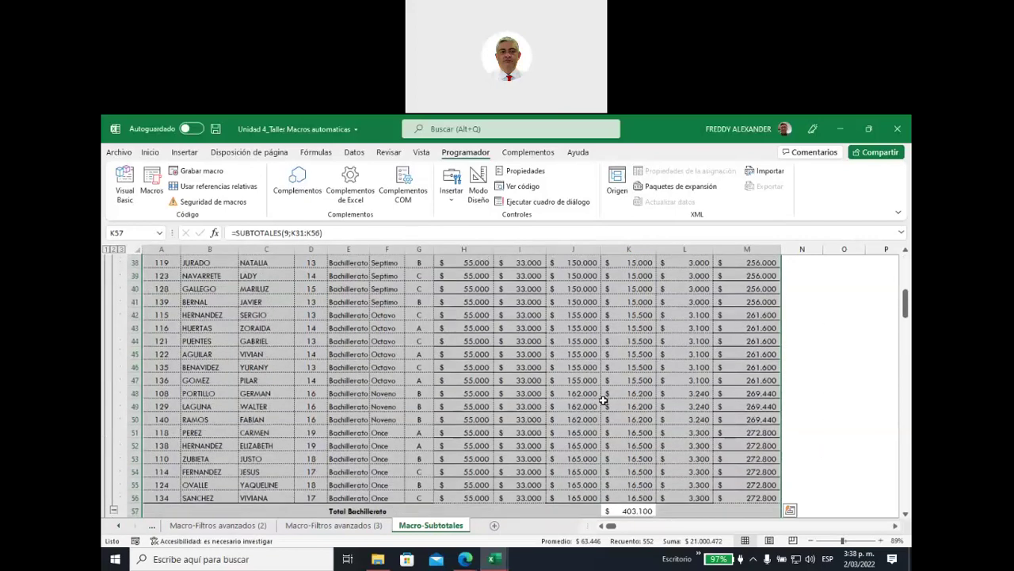
pyautogui.scroll(8, 604, 400)
pyautogui.scroll(5, 603, 400)
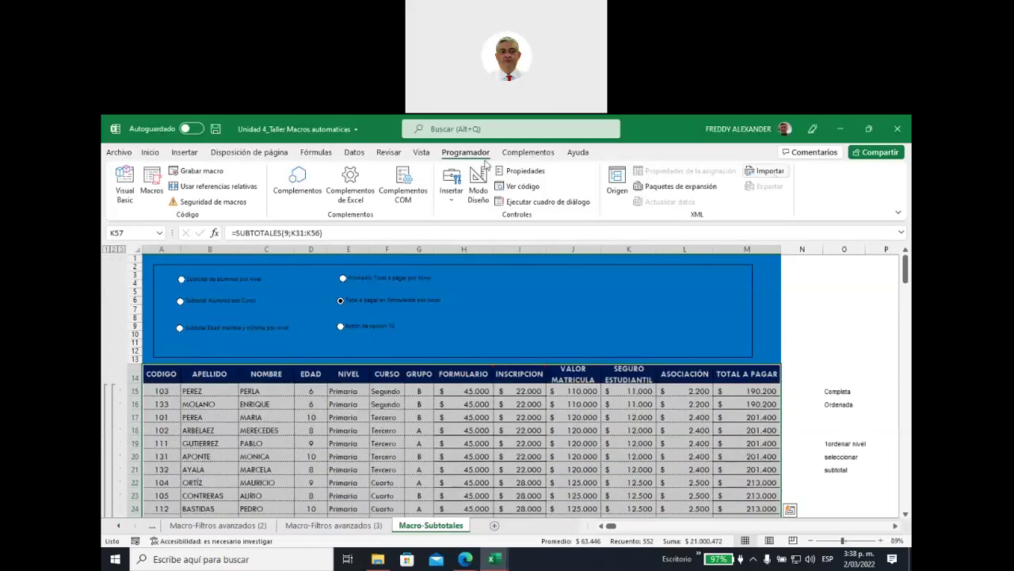
pyautogui.click(354, 152)
pyautogui.click(789, 187)
pyautogui.click(824, 252)
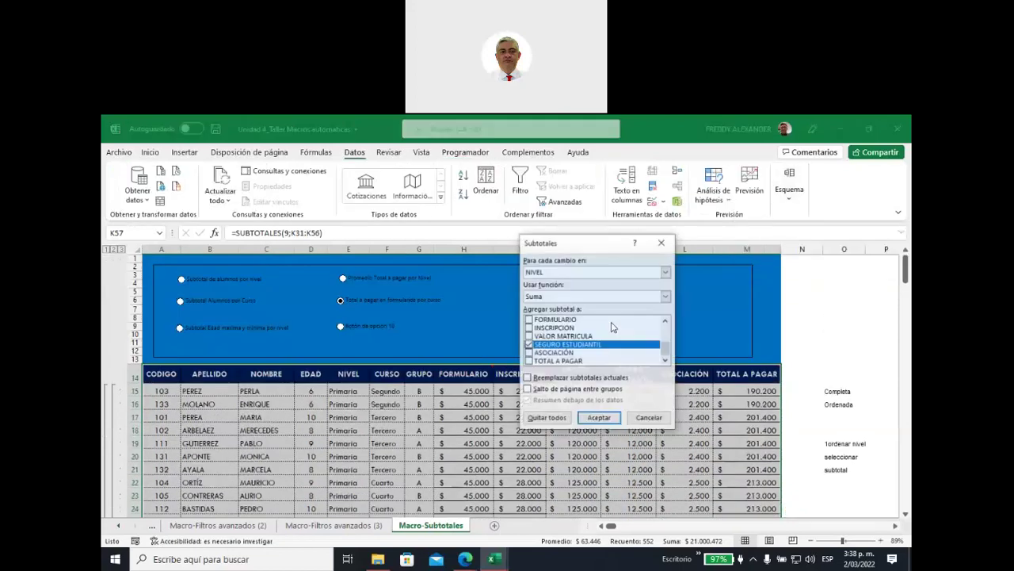
pyautogui.click(553, 418)
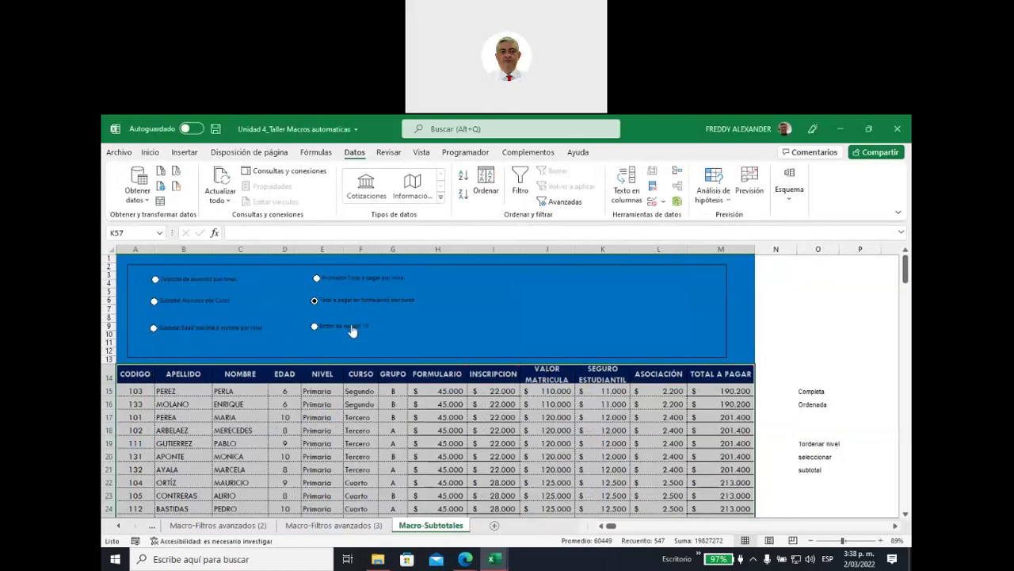
pyautogui.rightClick(346, 331)
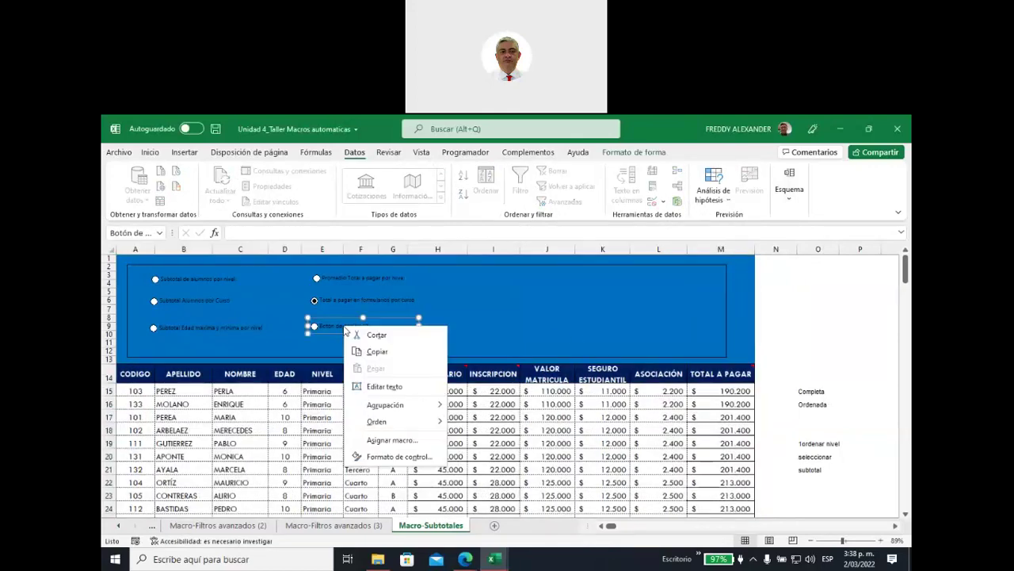
# Relabel the last option button 'Total a pagar en seguro estudiantil por nivel'
pyautogui.click(396, 387)
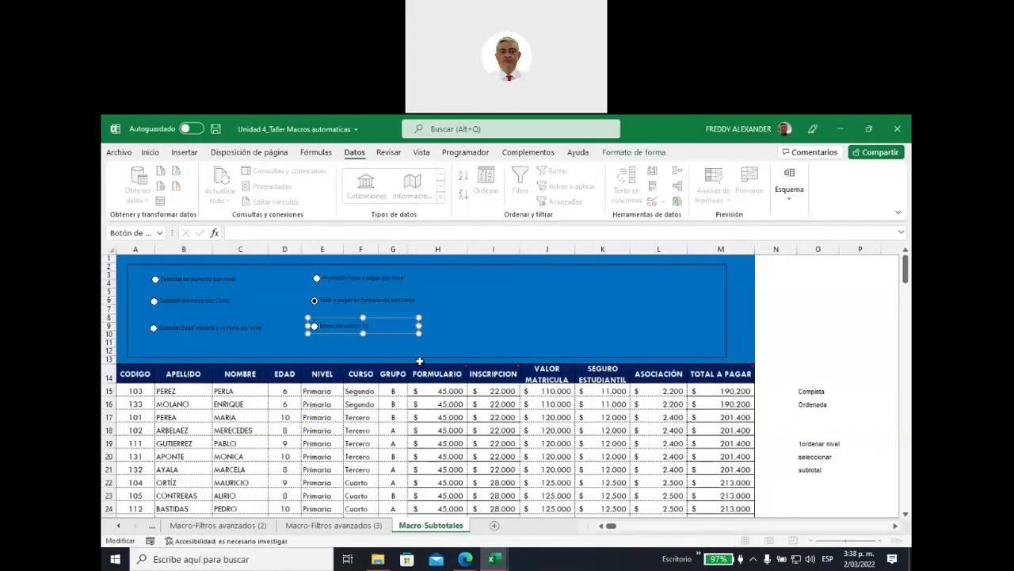
pyautogui.press('Delete')
pyautogui.press('Delete')
pyautogui.press('Delete')
pyautogui.press('Delete')
pyautogui.press('Delete')
pyautogui.press('Delete')
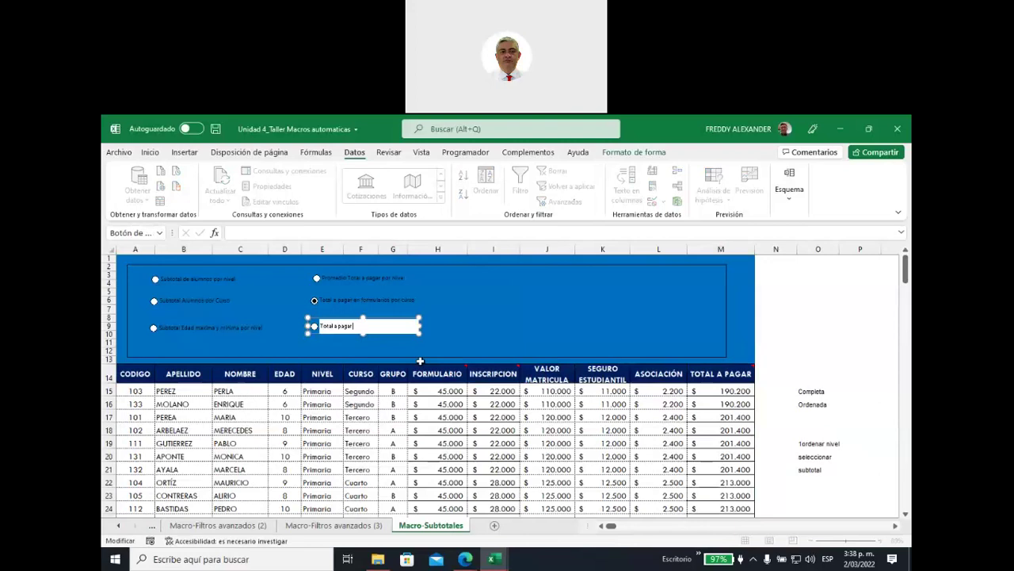
pyautogui.write('segu')
pyautogui.press('BackSpace')
pyautogui.press('BackSpace')
pyautogui.press('BackSpace')
pyautogui.write('antil por niv')
pyautogui.click(659, 311)
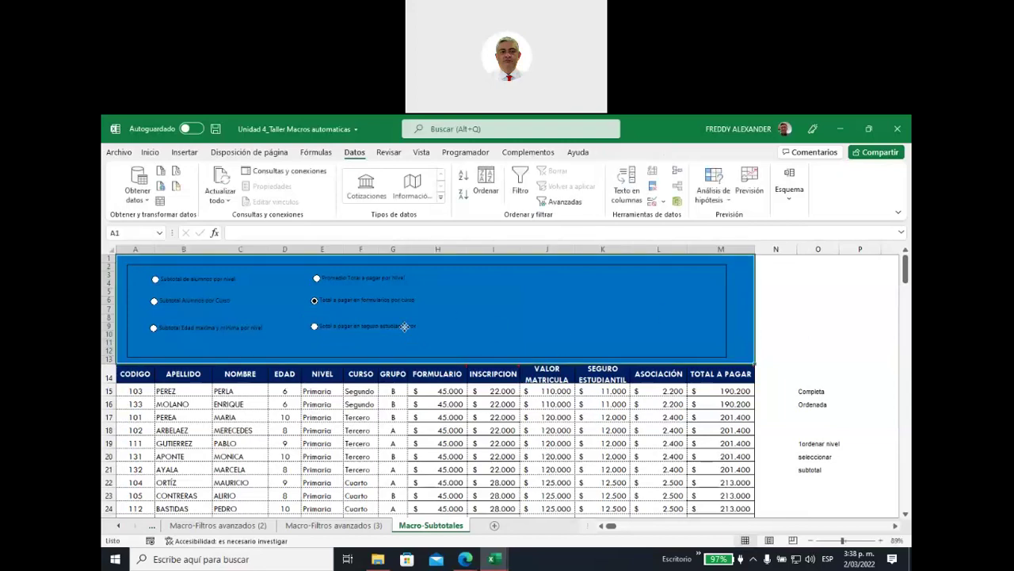
# Widen the option button so its full label fits, then deselect it
pyautogui.rightClick(406, 327)
pyautogui.click(420, 317)
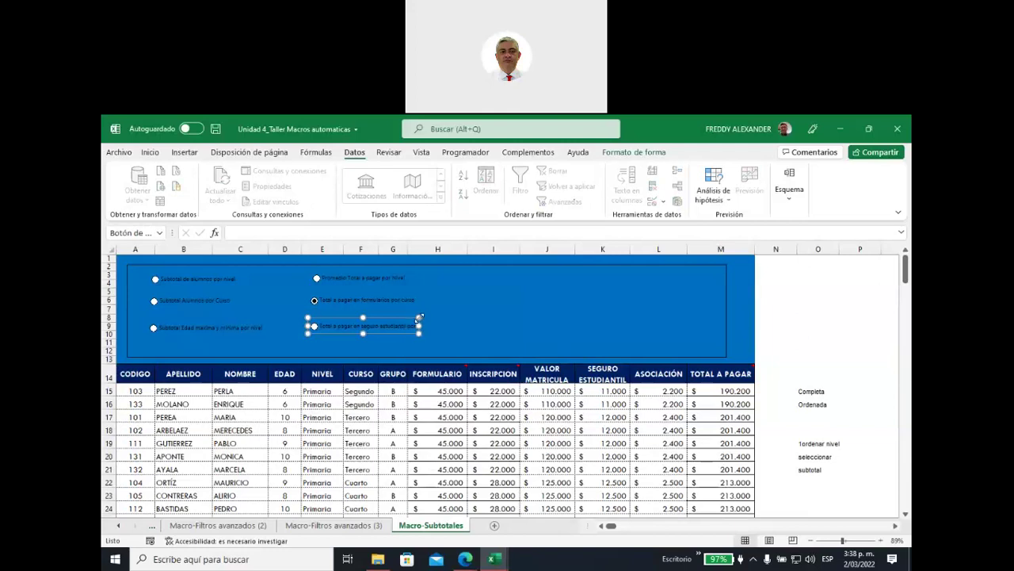
pyautogui.moveTo(419, 325); pyautogui.dragTo(450, 325)
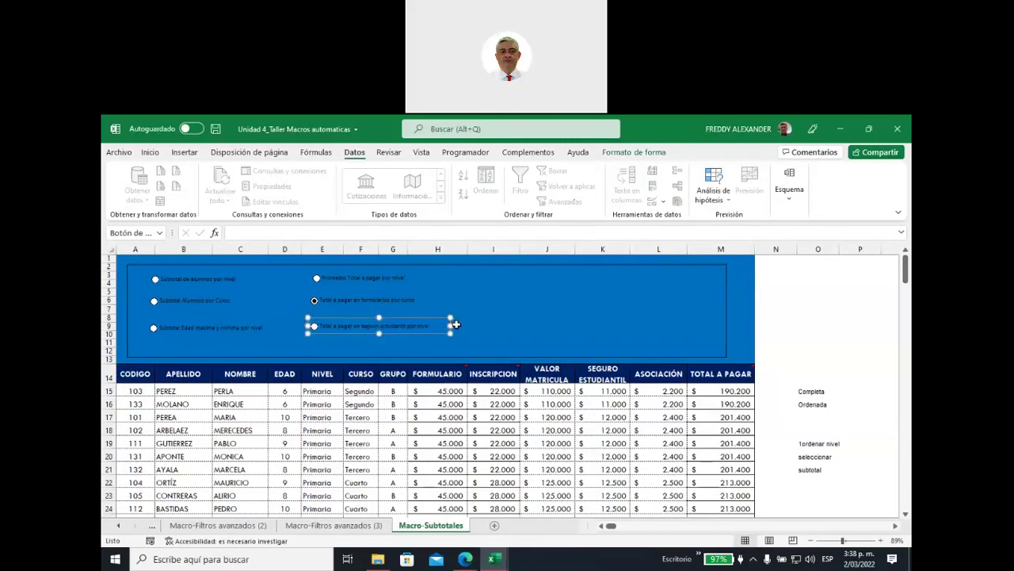
pyautogui.click(537, 327)
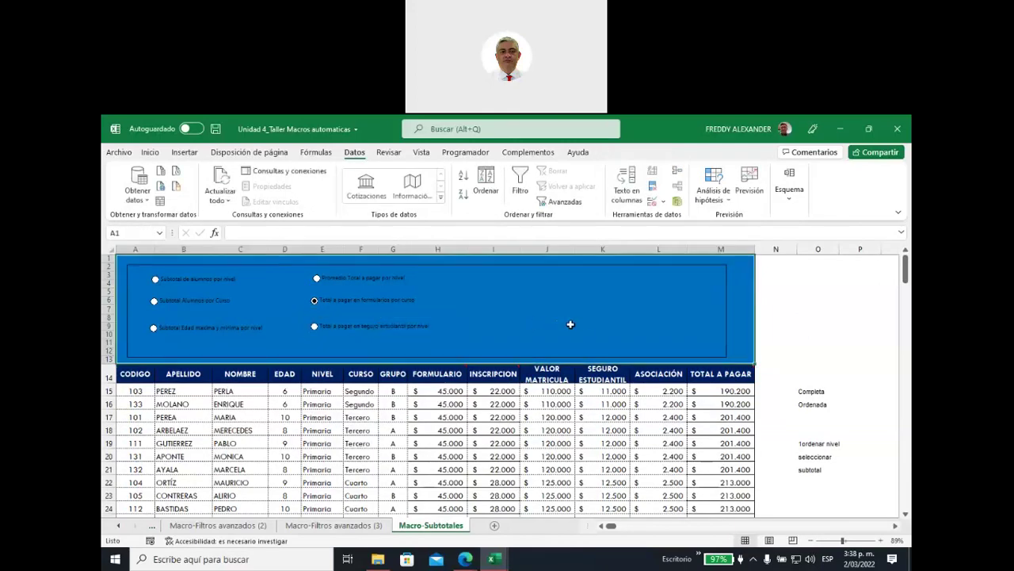
# Assign the TotalSeguNivel macro to the insurance-by-level option button
pyautogui.rightClick(389, 331)
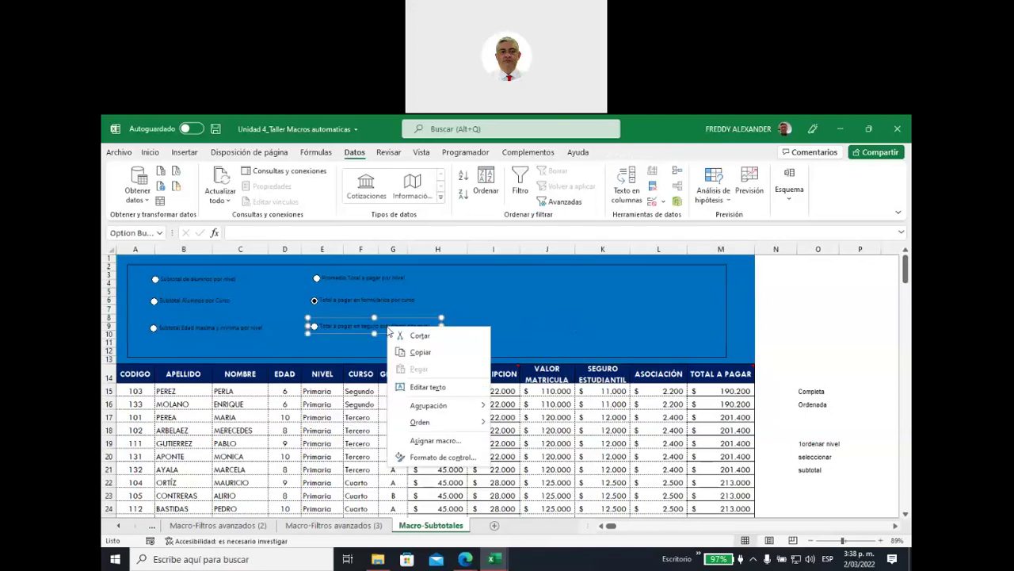
pyautogui.click(454, 446)
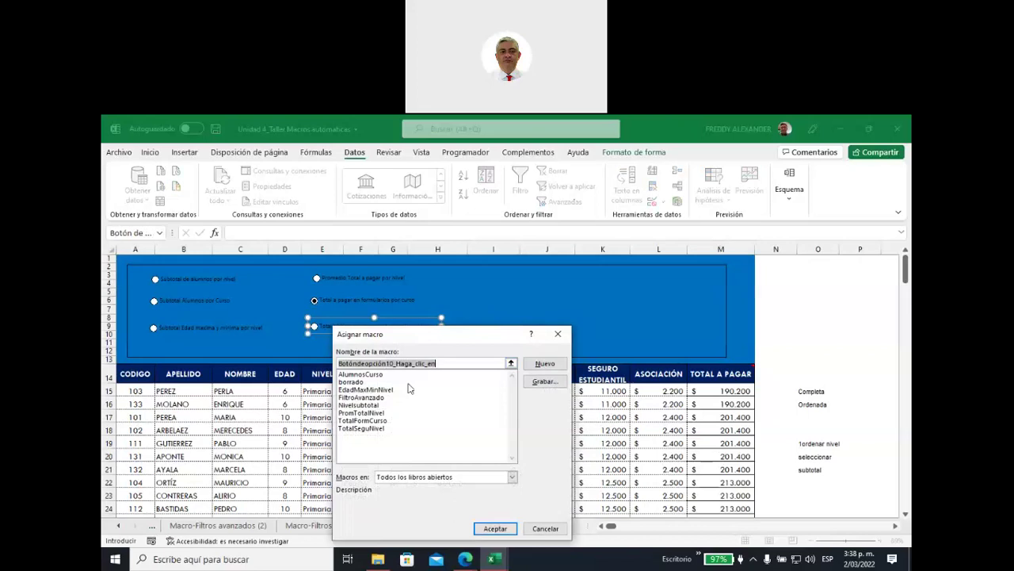
pyautogui.click(375, 427)
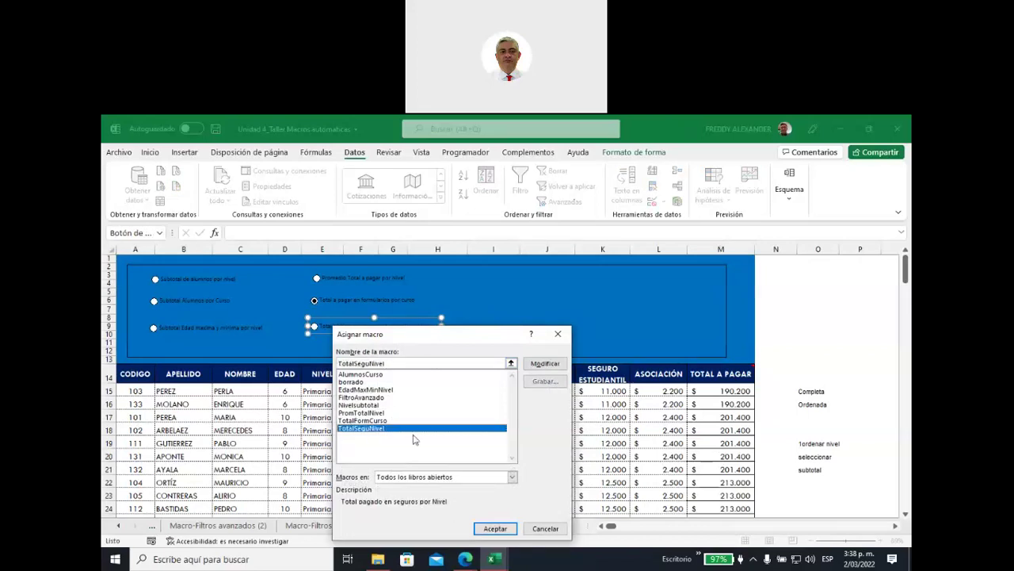
pyautogui.click(496, 528)
pyautogui.click(564, 348)
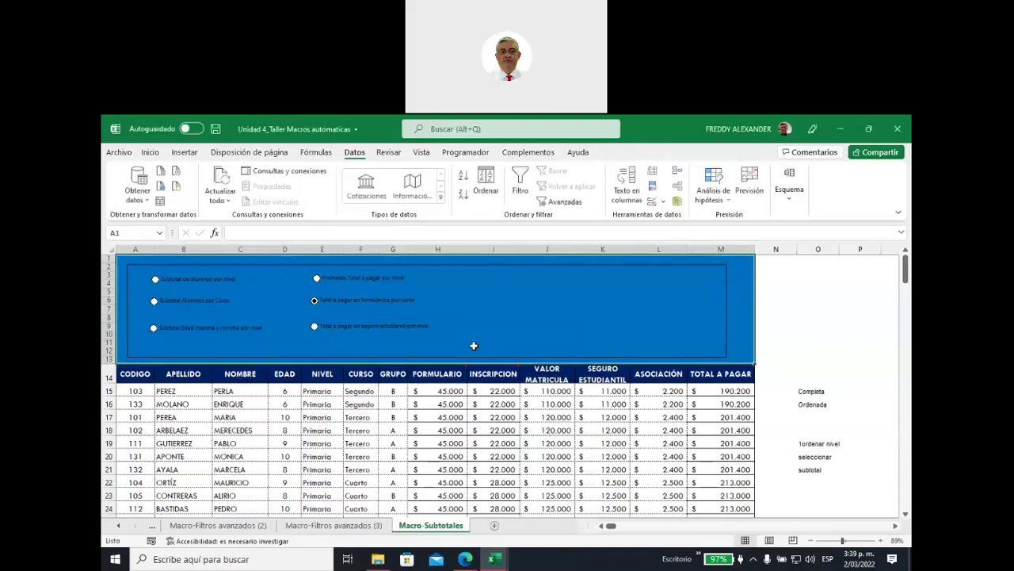
# Run the macro from the option button and review the Total Primaria row and subtotalled table
pyautogui.click(315, 328)
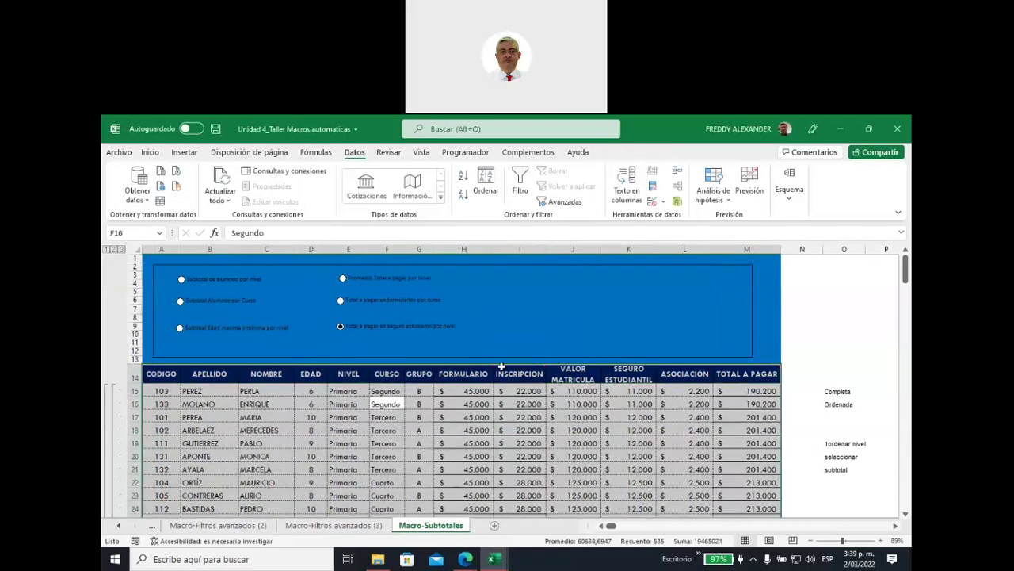
pyautogui.scroll(-3, 502, 402)
pyautogui.scroll(-3, 502, 403)
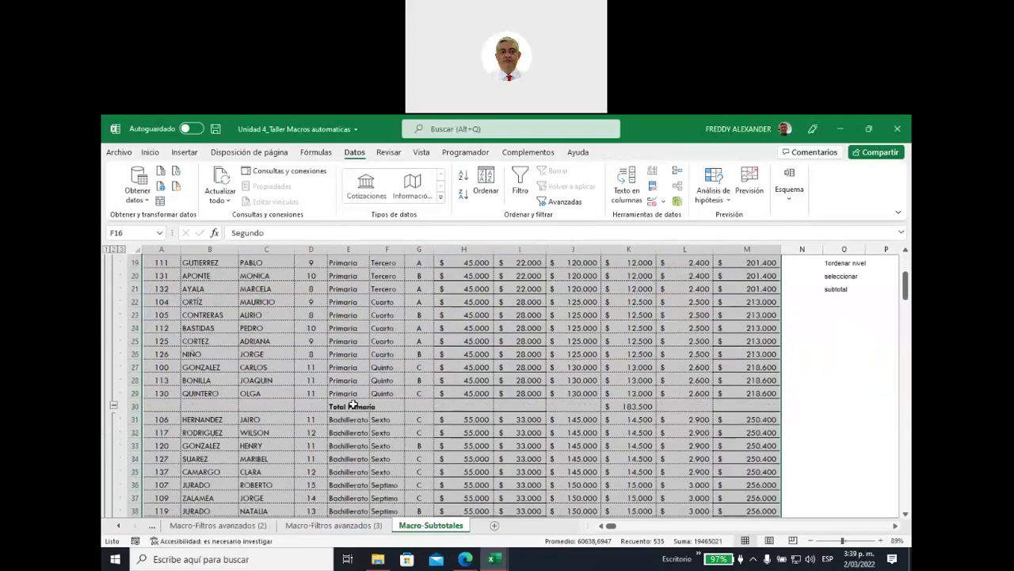
pyautogui.moveTo(359, 404); pyautogui.dragTo(689, 406)
pyautogui.scroll(-1, 493, 381)
pyautogui.scroll(-3, 494, 382)
pyautogui.scroll(-2, 494, 384)
pyautogui.scroll(-1, 492, 391)
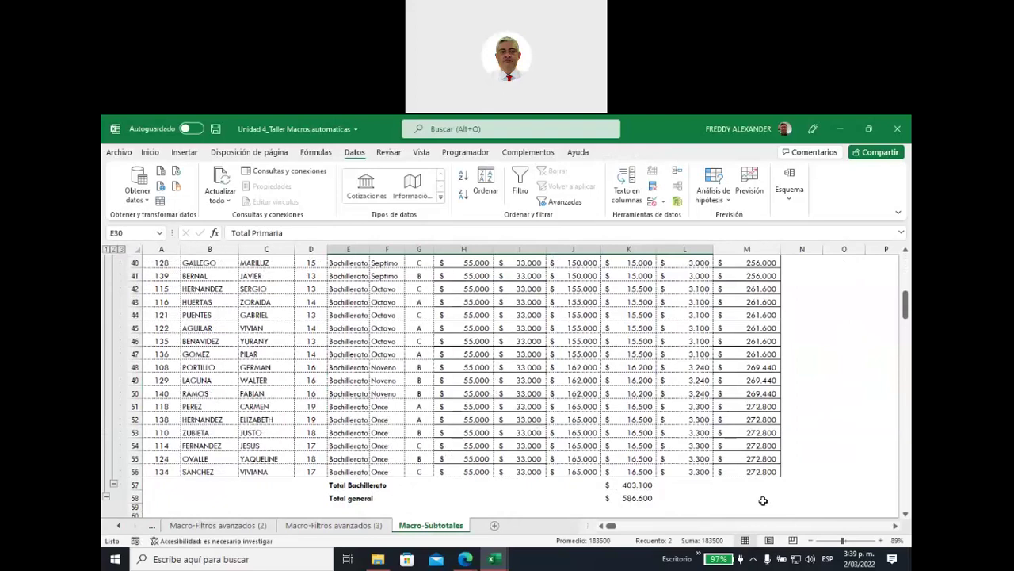
pyautogui.moveTo(766, 499); pyautogui.dragTo(160, 170)
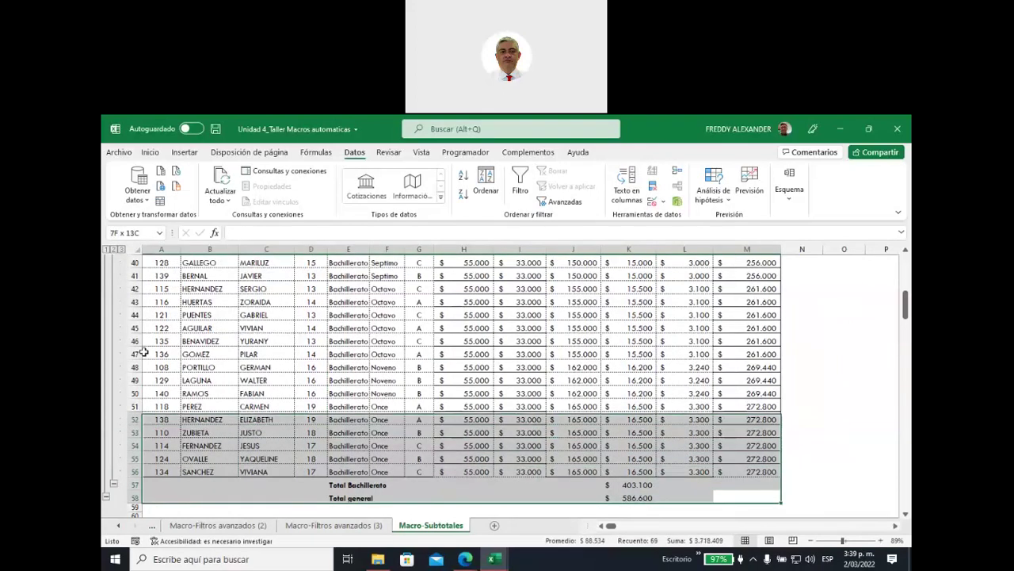
pyautogui.moveTo(159, 169); pyautogui.dragTo(156, 363)
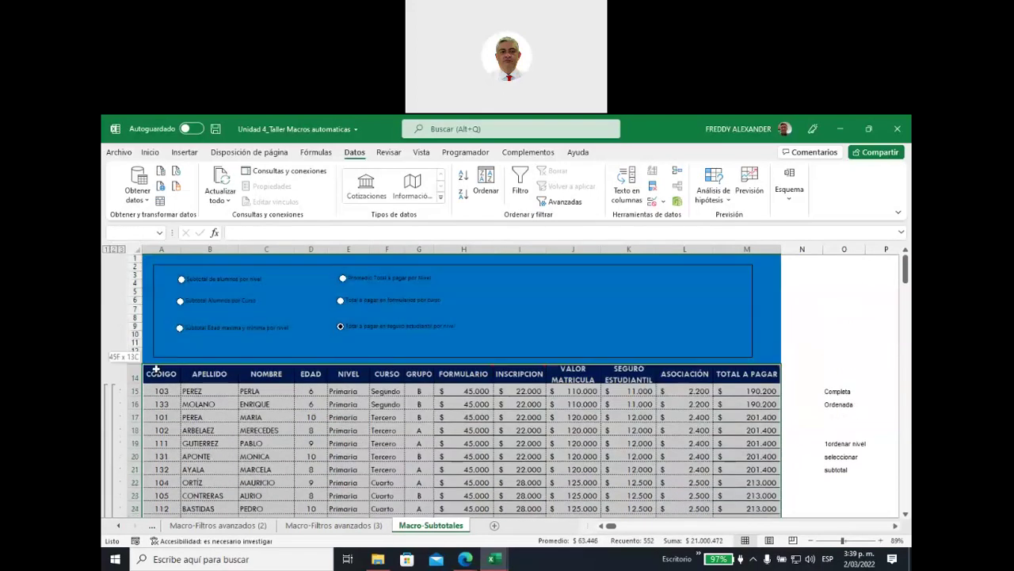
# Remove all subtotals from the student table with Quitar todos
pyautogui.click(789, 194)
pyautogui.click(821, 236)
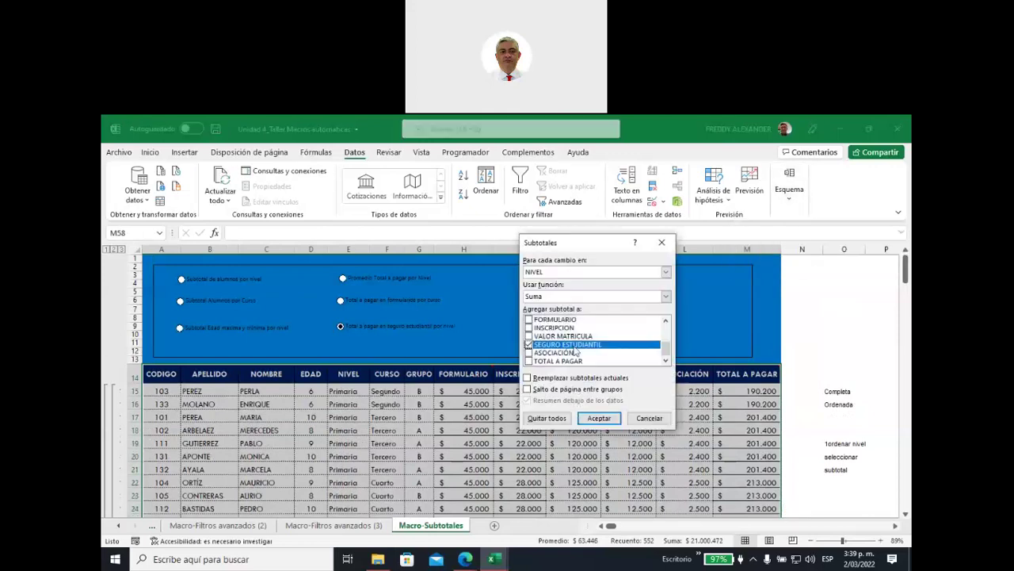
pyautogui.click(552, 420)
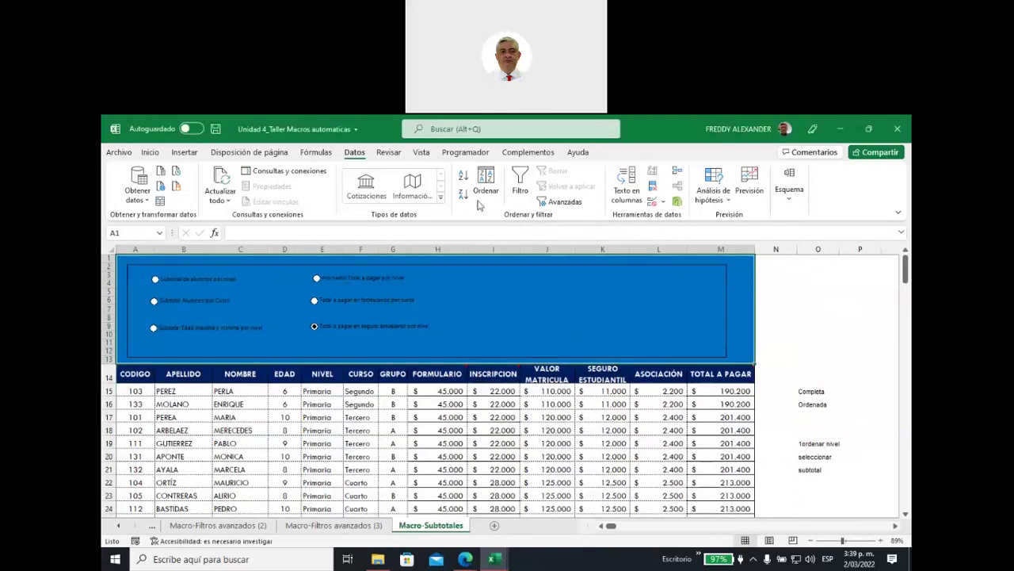
# Draw a new option button form control on the blue panel
pyautogui.click(462, 152)
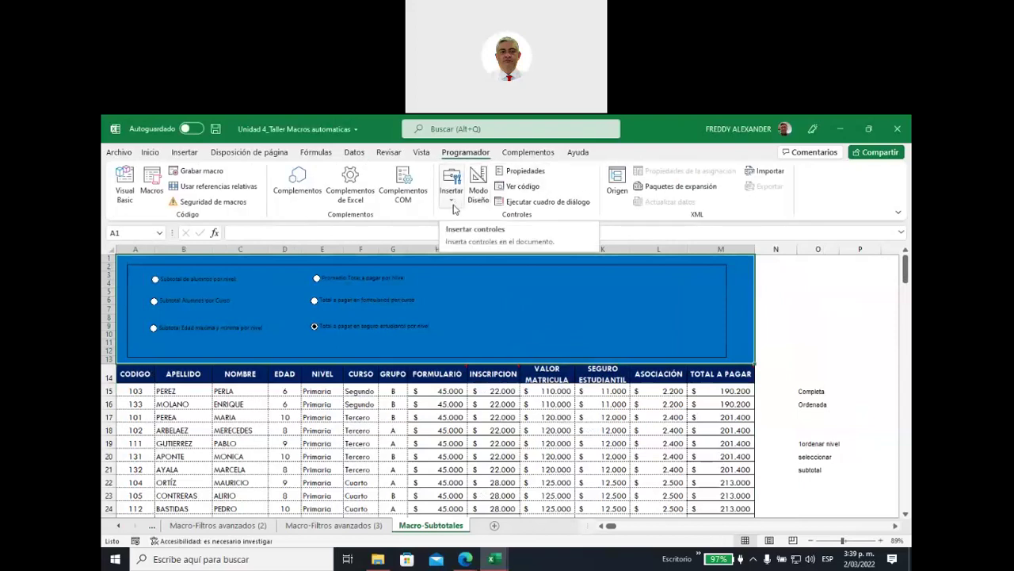
pyautogui.click(454, 206)
pyautogui.click(506, 234)
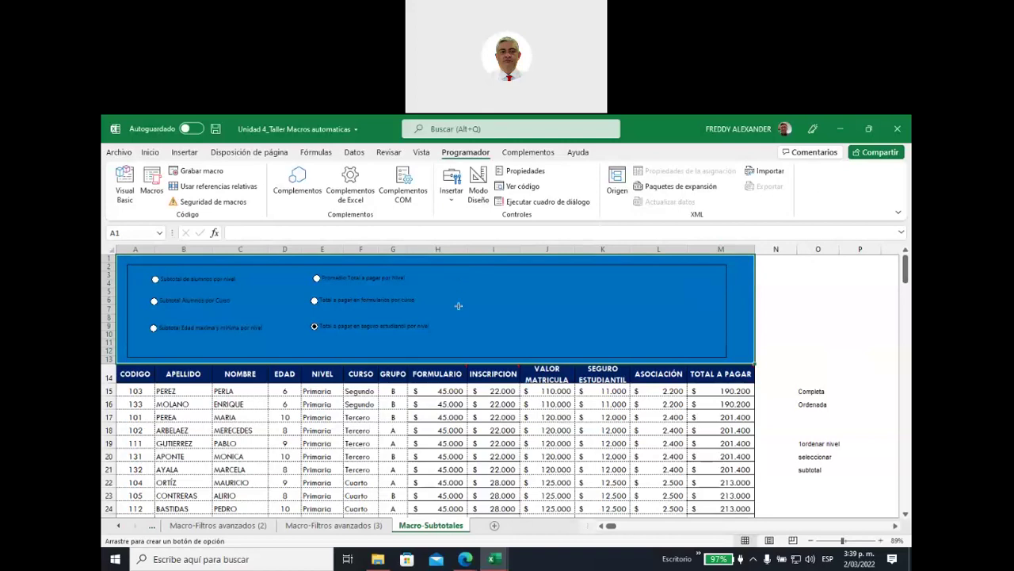
pyautogui.moveTo(457, 320); pyautogui.dragTo(578, 334)
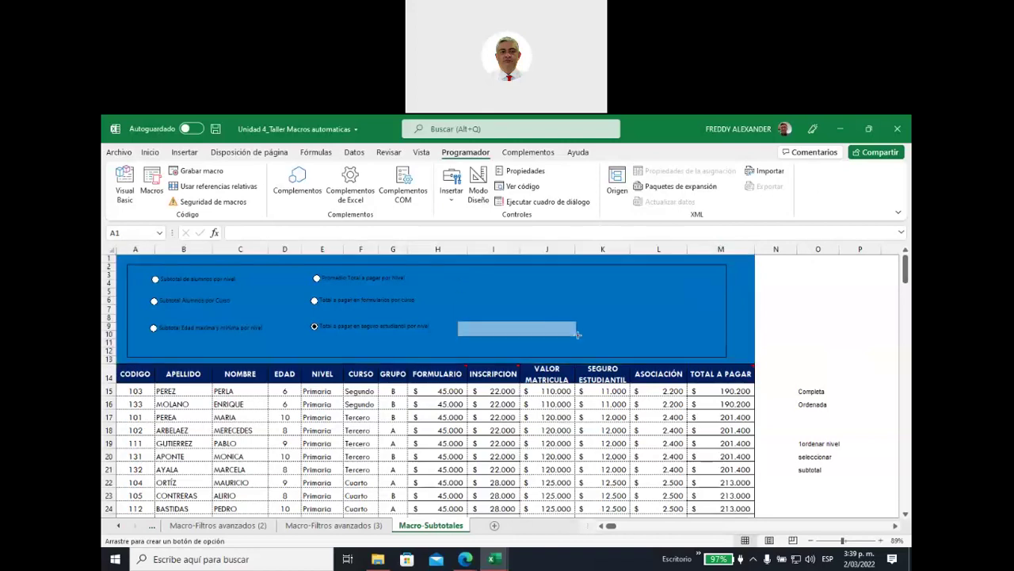
# Change the new option button's label to 'Borrar'
pyautogui.click(636, 301)
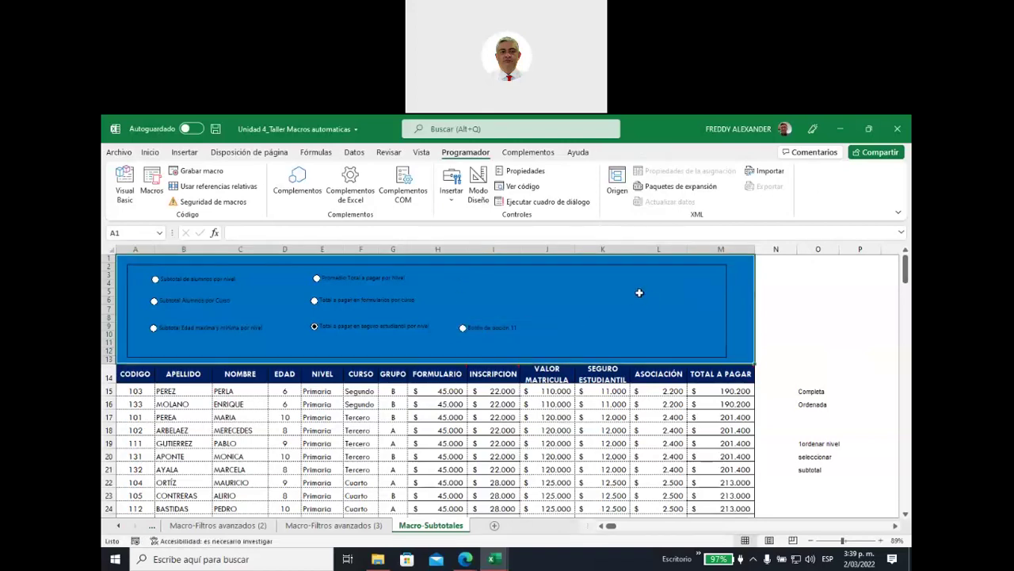
pyautogui.scroll(-1, 625, 301)
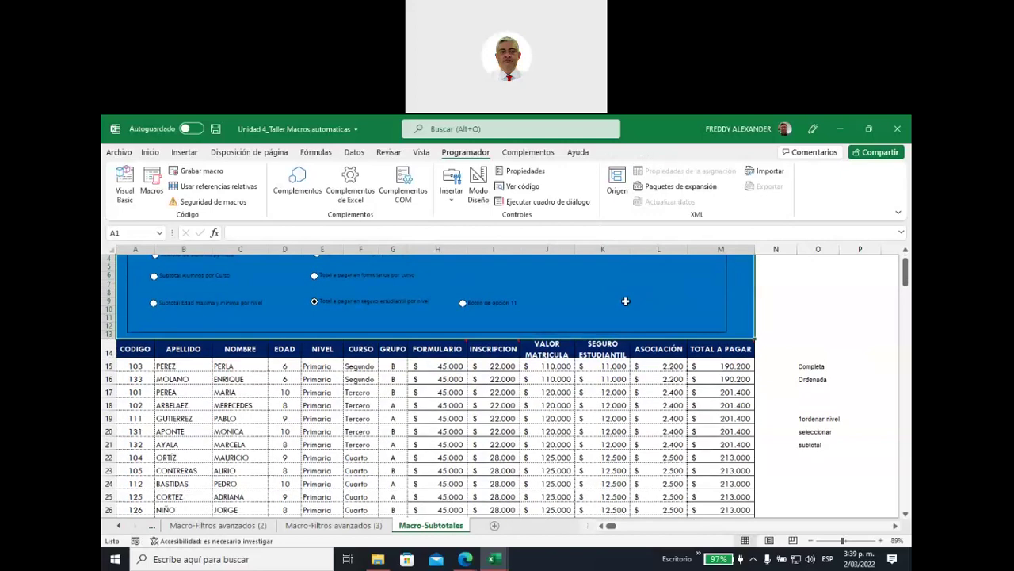
pyautogui.rightClick(492, 306)
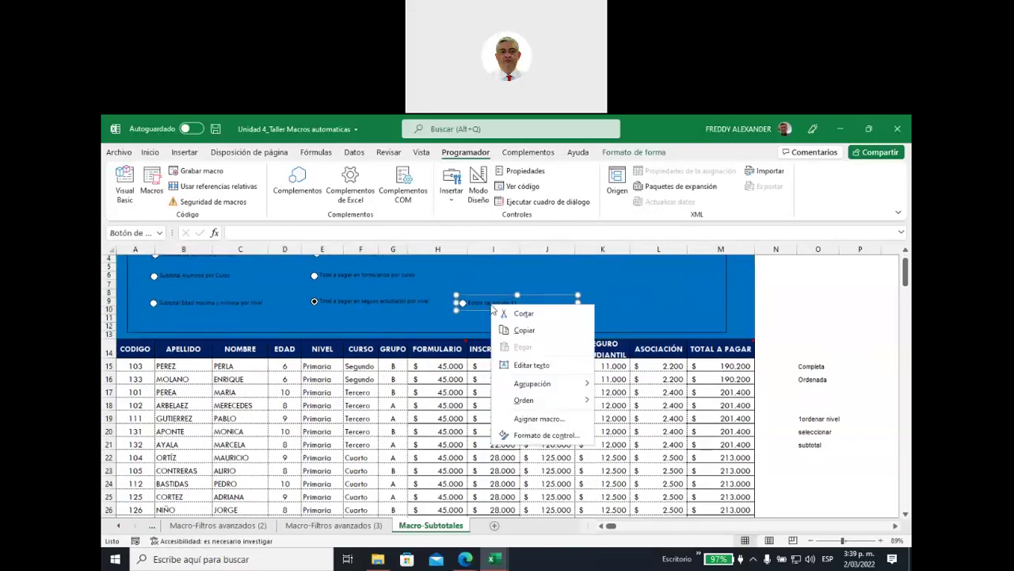
pyautogui.click(531, 365)
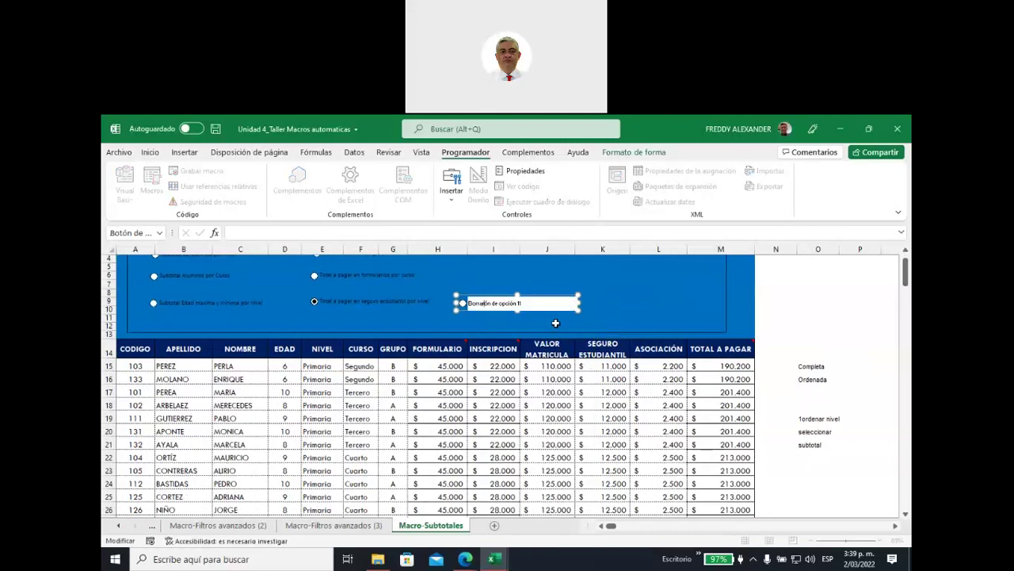
pyautogui.press('Delete')
pyautogui.press('Delete')
pyautogui.press('Delete')
pyautogui.write('Borrar')
pyautogui.click(674, 298)
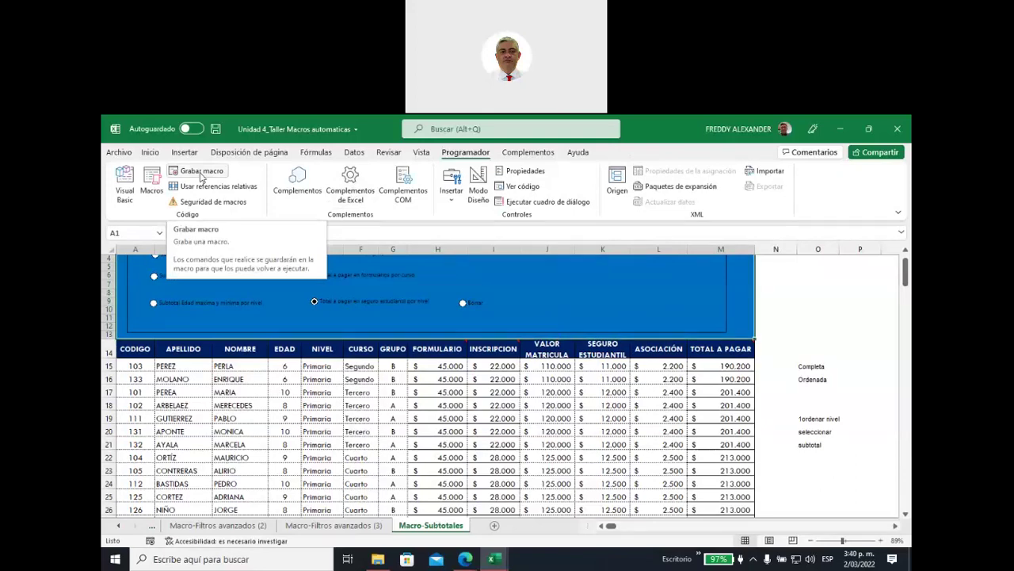
# Start recording a new subtotal-removal macro, entering 'borrar' for its name
pyautogui.click(199, 171)
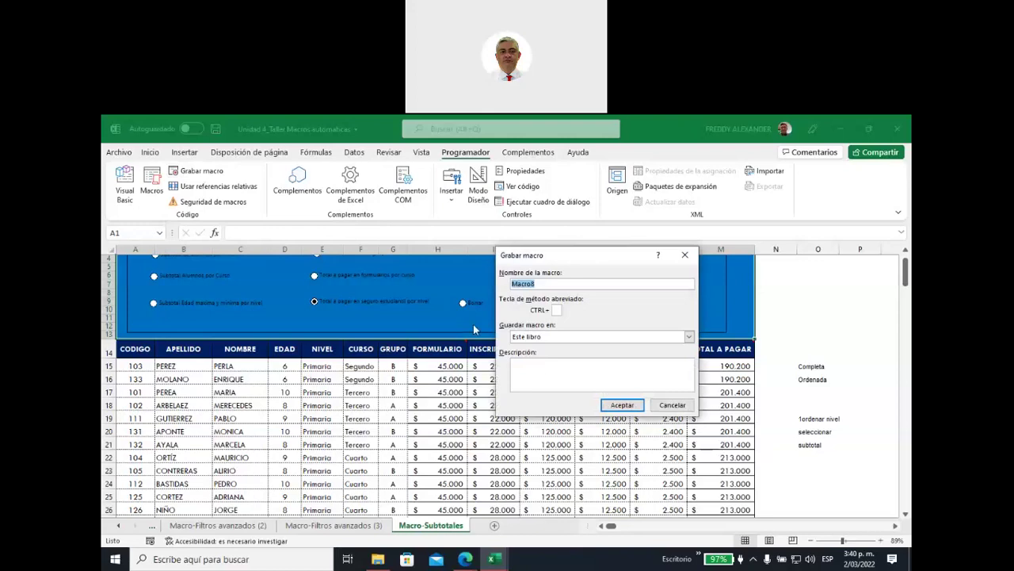
pyautogui.write('borrar')
pyautogui.click(622, 405)
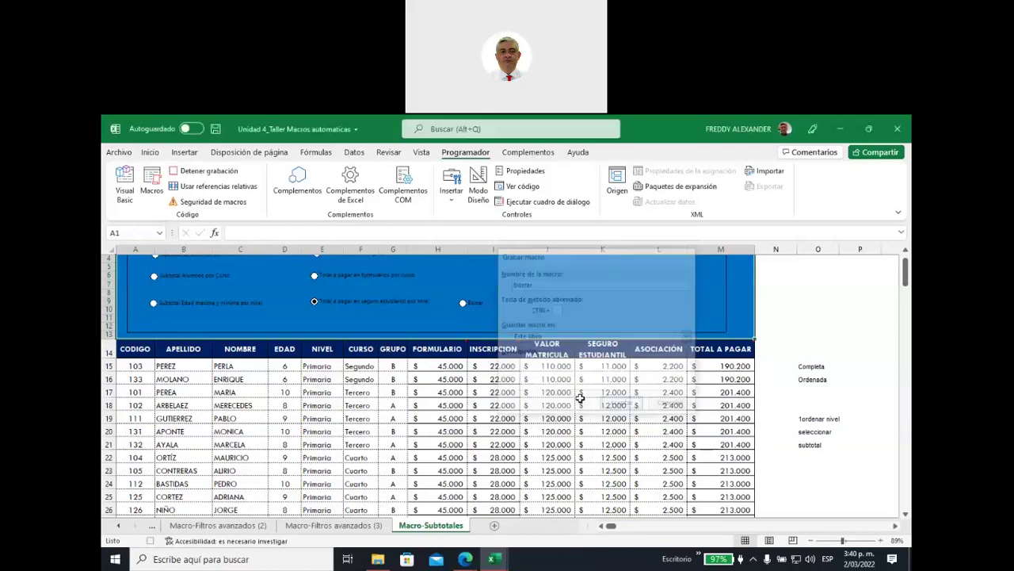
# Select the student table rows and remove all subtotals with Quitar todos
pyautogui.moveTo(133, 348); pyautogui.dragTo(756, 508)
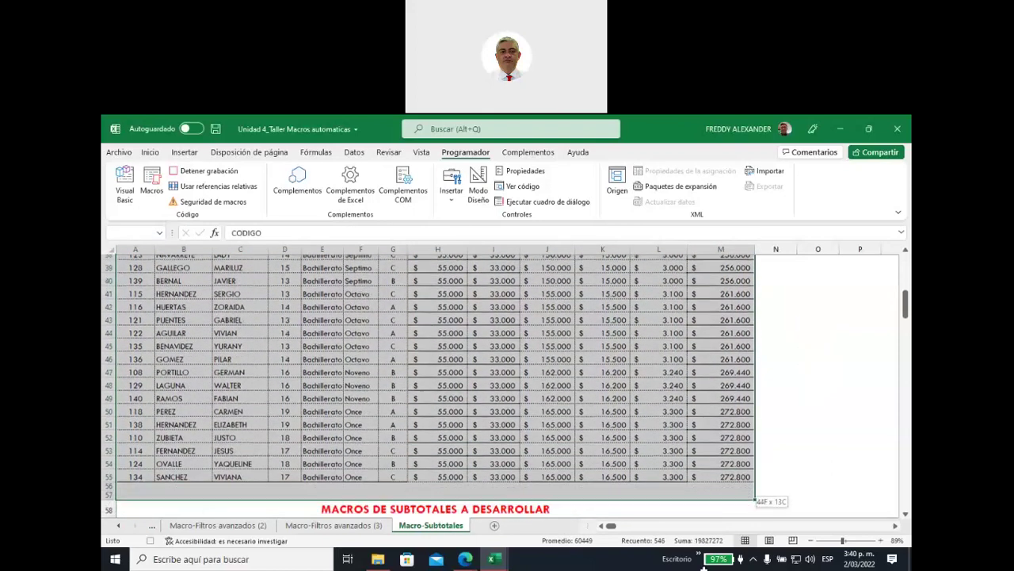
pyautogui.moveTo(757, 508); pyautogui.dragTo(698, 504)
pyautogui.moveTo(692, 368); pyautogui.dragTo(691, 253)
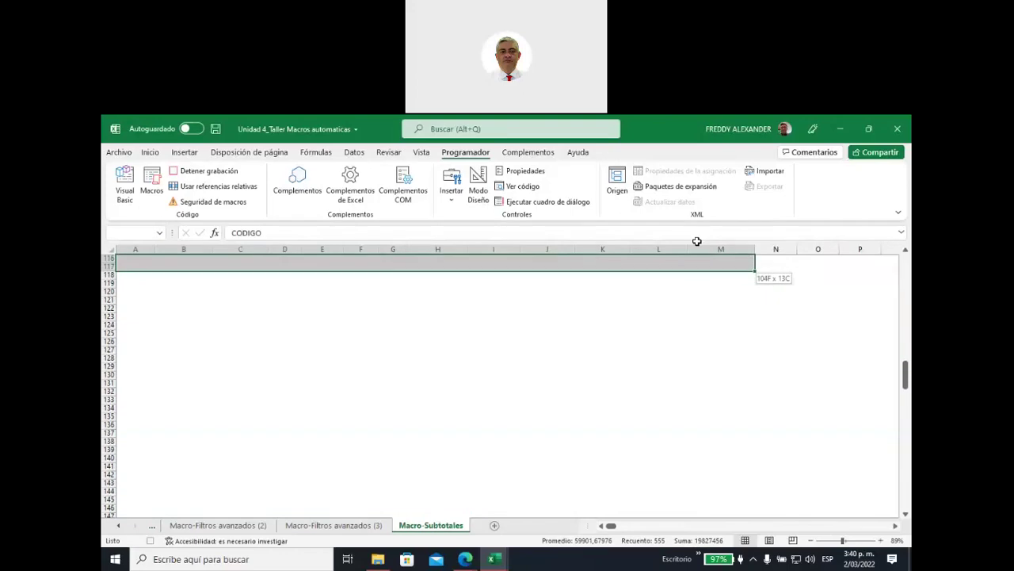
pyautogui.moveTo(693, 257); pyautogui.dragTo(696, 239)
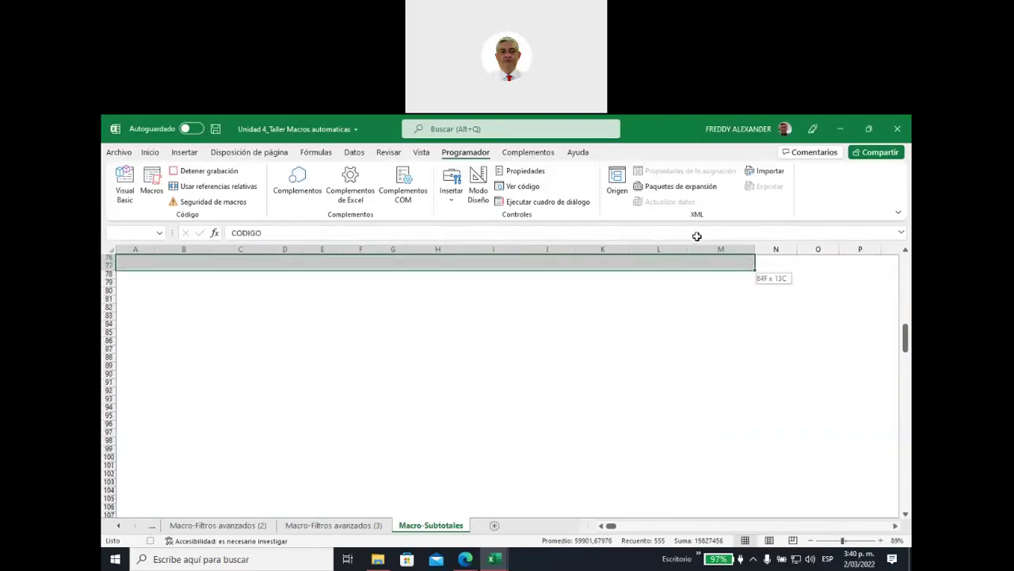
pyautogui.moveTo(697, 239); pyautogui.dragTo(692, 313)
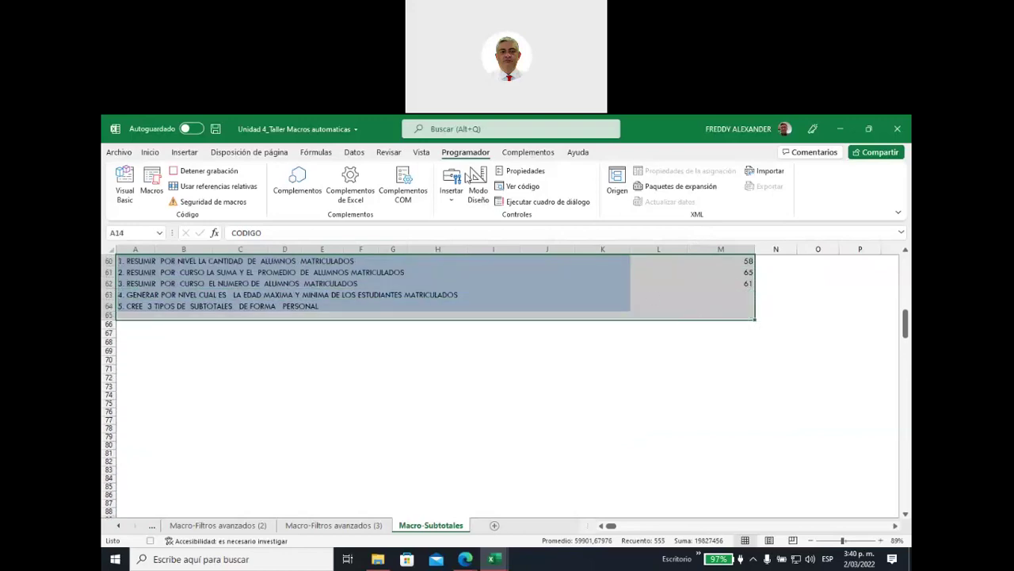
pyautogui.click(355, 151)
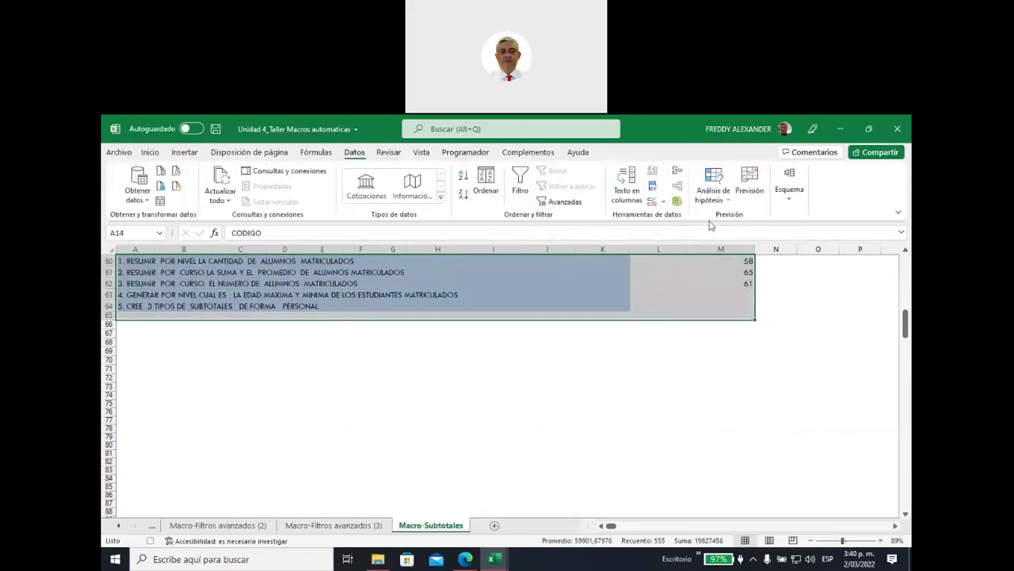
pyautogui.click(804, 198)
pyautogui.click(808, 212)
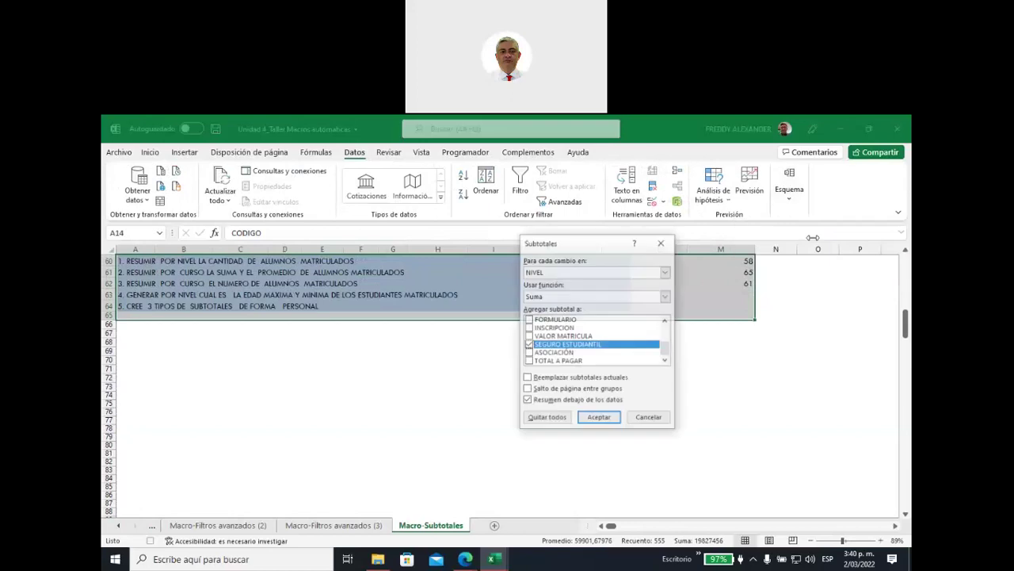
pyautogui.click(545, 420)
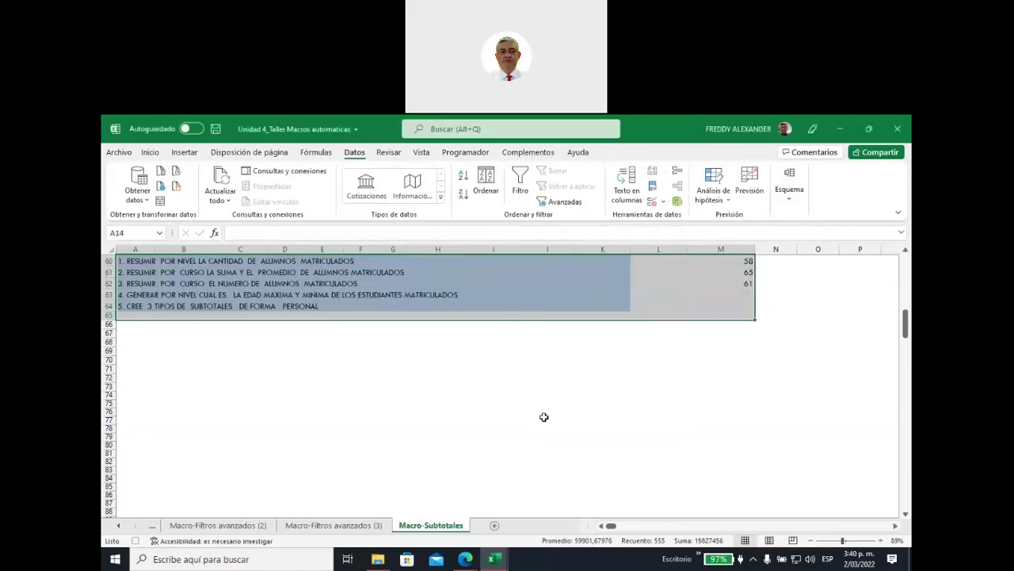
# Stop the macro recording and return to the blue macro panel
pyautogui.click(465, 152)
pyautogui.click(228, 174)
pyautogui.scroll(1, 496, 339)
pyautogui.scroll(6, 511, 339)
pyautogui.scroll(5, 514, 339)
pyautogui.scroll(5, 515, 340)
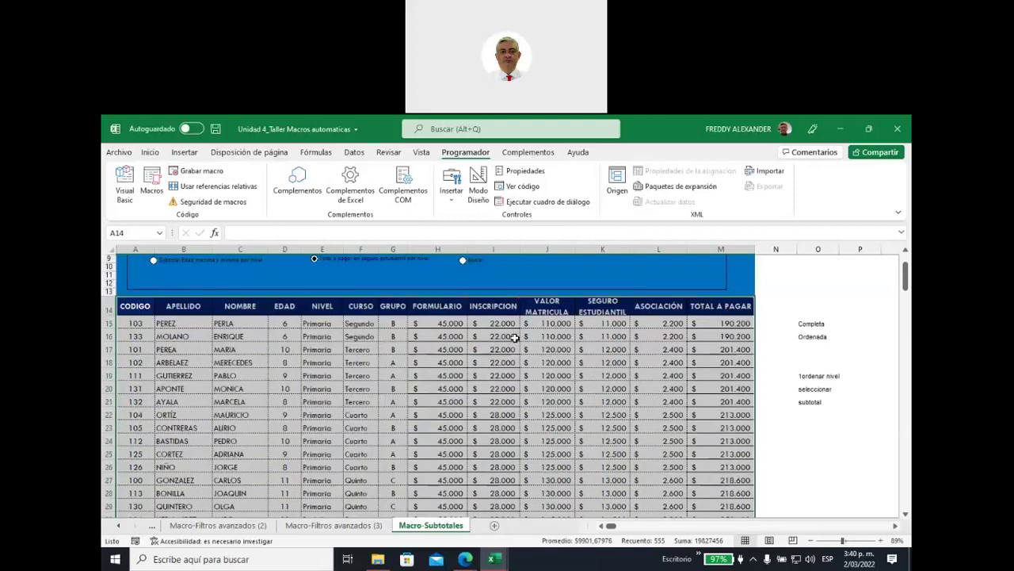
pyautogui.scroll(3, 539, 325)
pyautogui.click(572, 309)
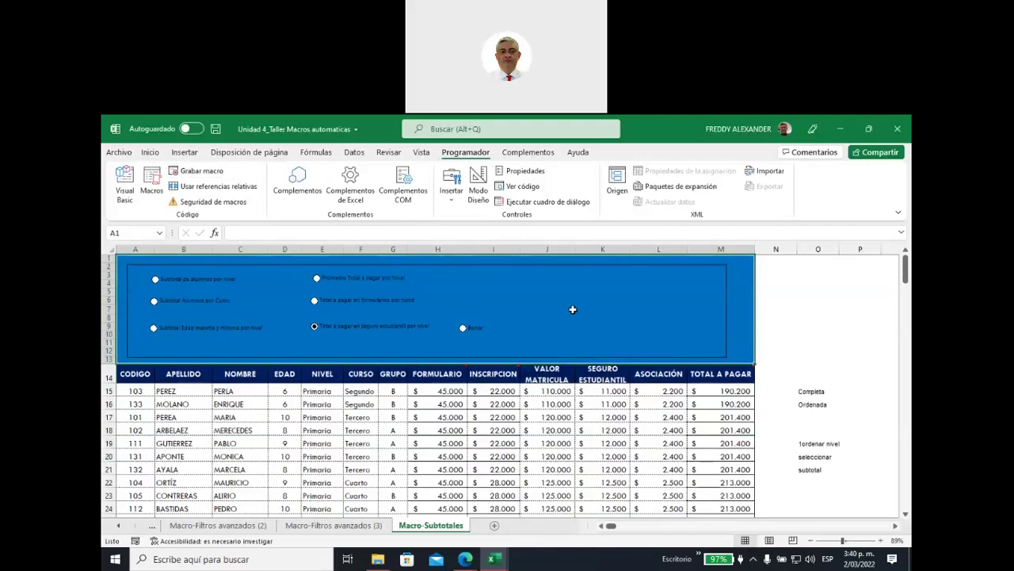
# Assign the borrar macro to the last option button in the blue panel
pyautogui.rightClick(473, 328)
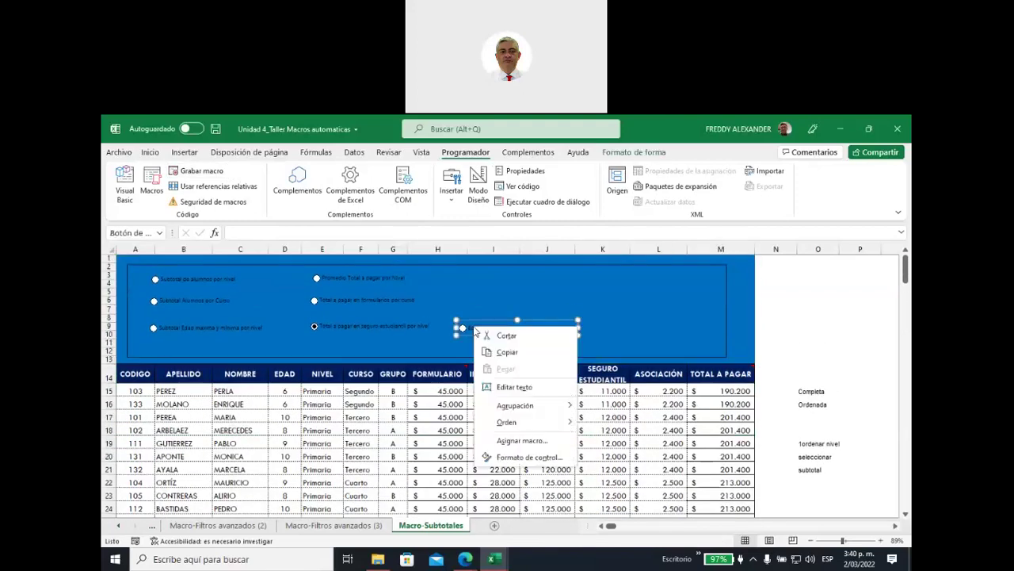
pyautogui.click(522, 441)
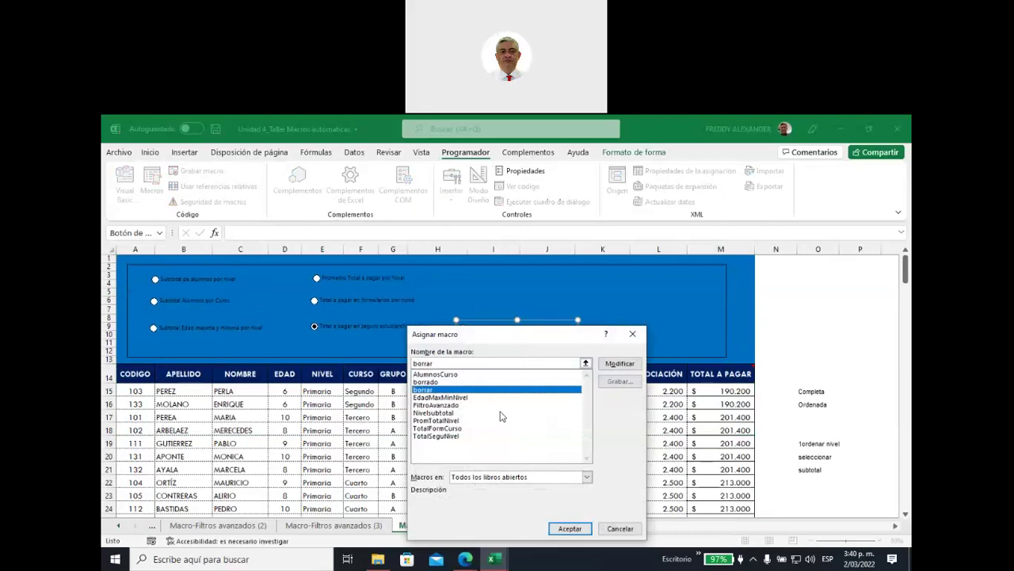
pyautogui.click(576, 528)
pyautogui.click(657, 336)
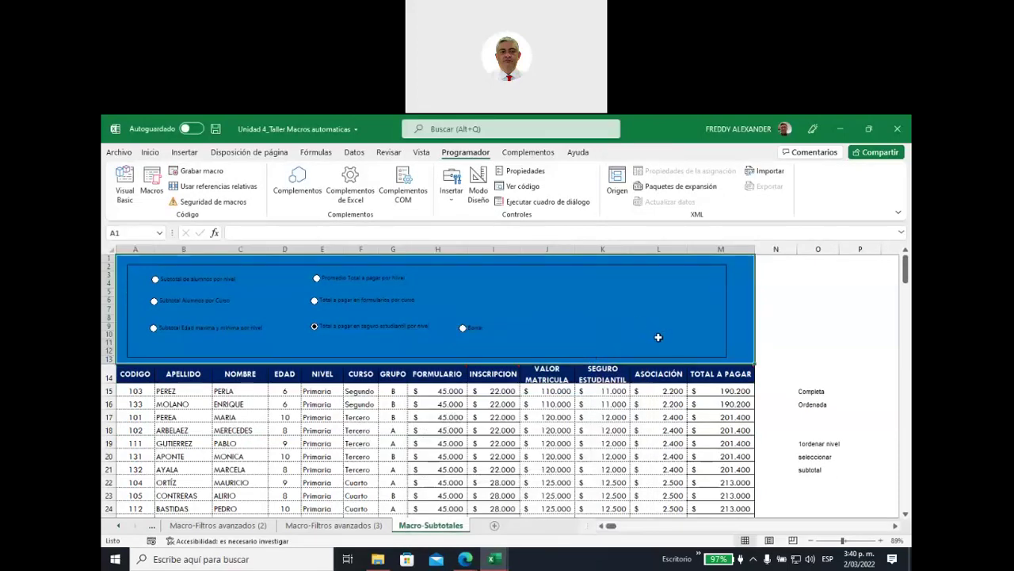
# Test the Borrar option button on the table, then clear the selection
pyautogui.click(477, 336)
pyautogui.scroll(-8, 473, 411)
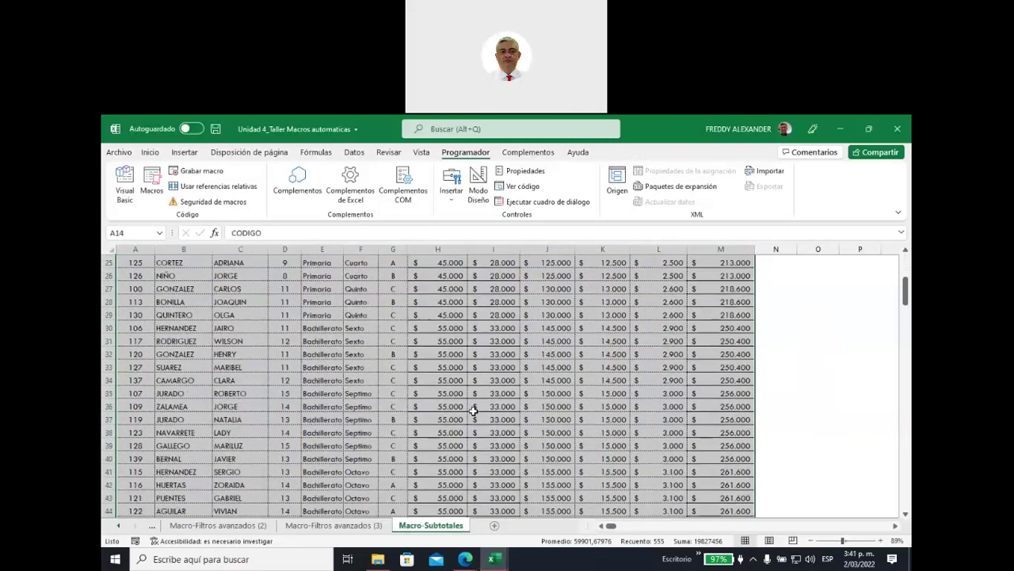
pyautogui.scroll(-10, 473, 410)
pyautogui.scroll(2, 473, 410)
pyautogui.scroll(13, 473, 410)
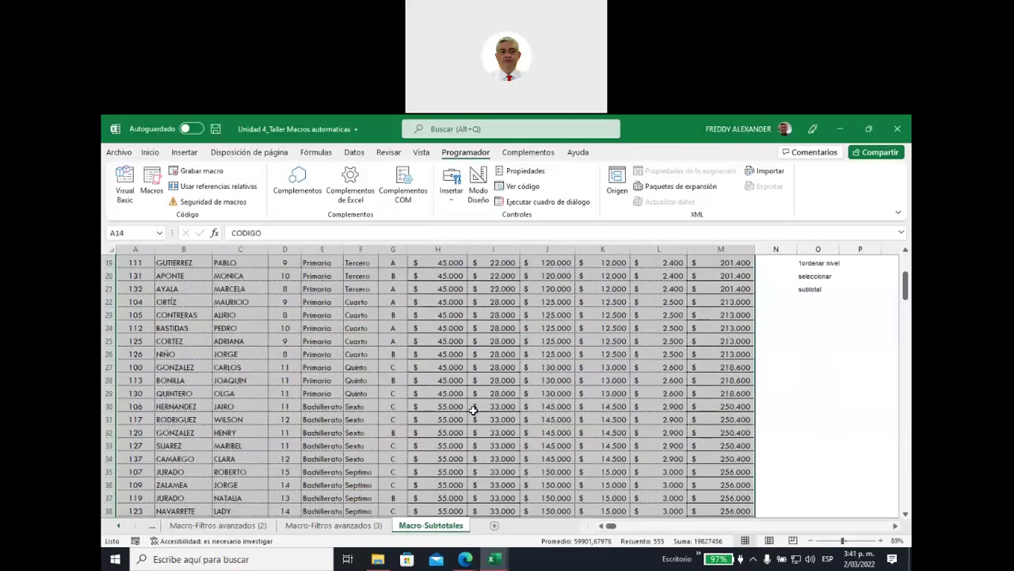
pyautogui.scroll(4, 468, 357)
pyautogui.click(532, 405)
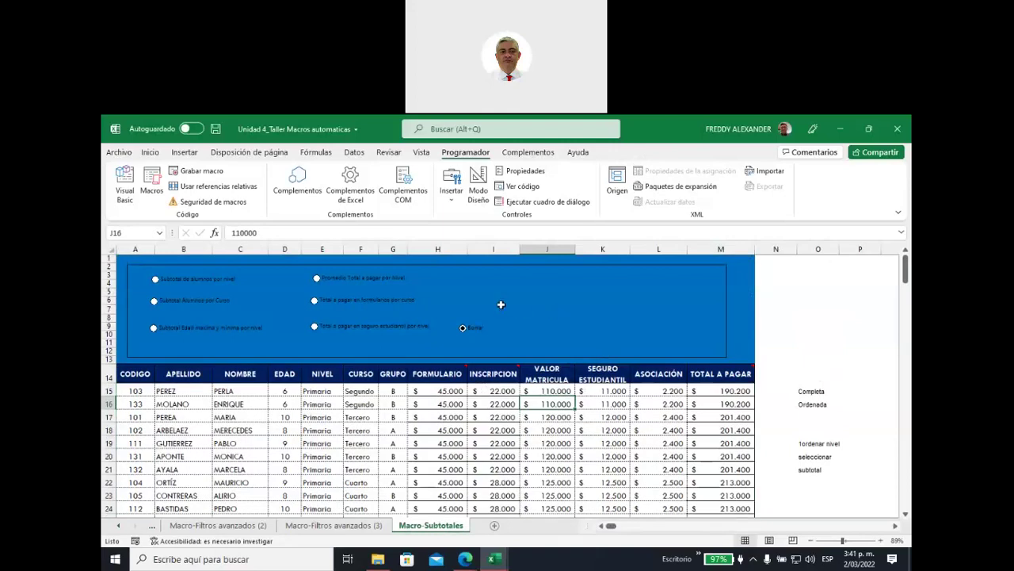
# Apply the Subtotal Alumnos por Curso student-count subtotals and review the subtotal rows
pyautogui.click(155, 302)
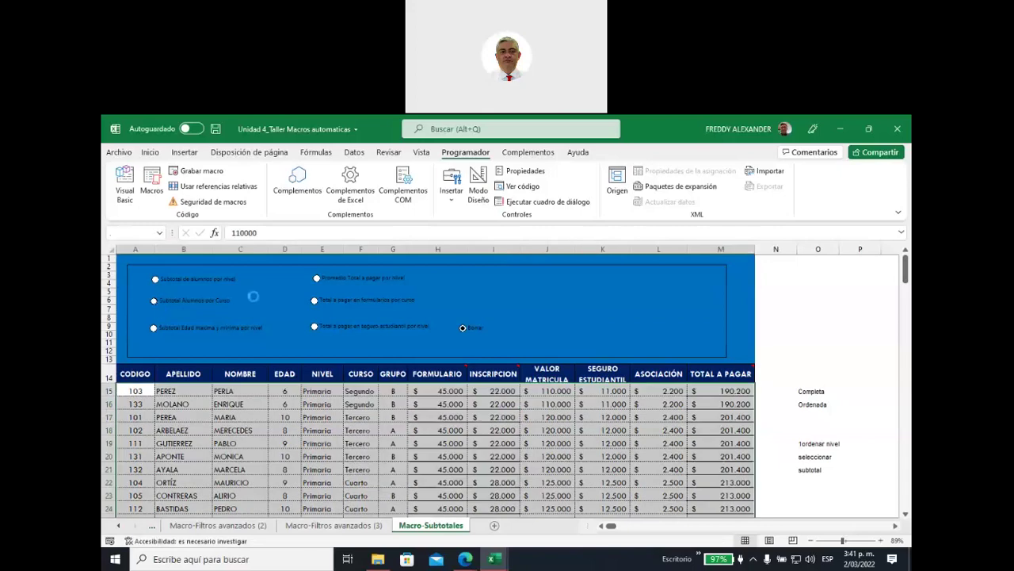
pyautogui.scroll(-3, 547, 305)
pyautogui.scroll(-2, 555, 314)
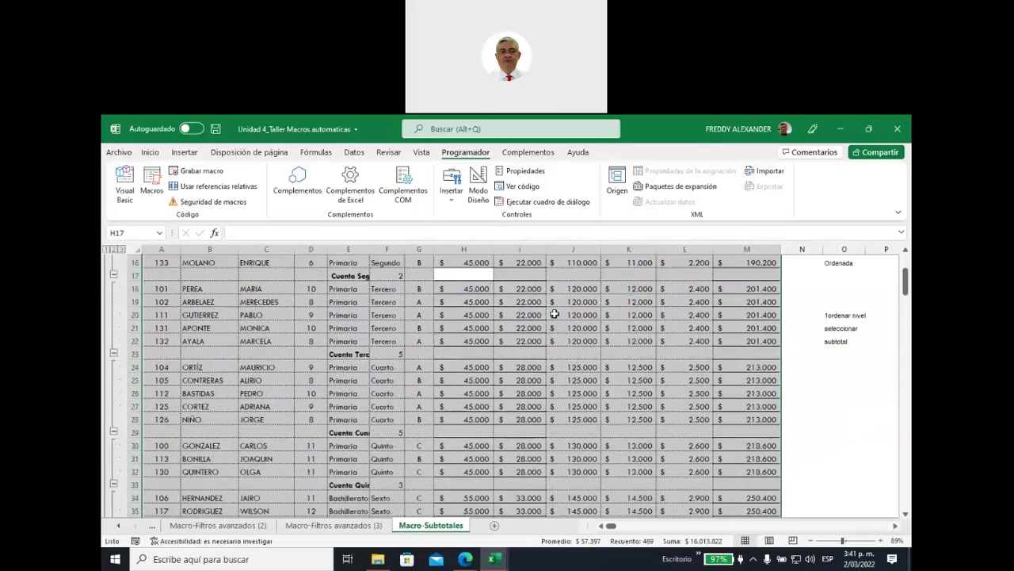
pyautogui.scroll(-6, 555, 315)
pyautogui.scroll(-4, 555, 314)
pyautogui.scroll(-4, 555, 315)
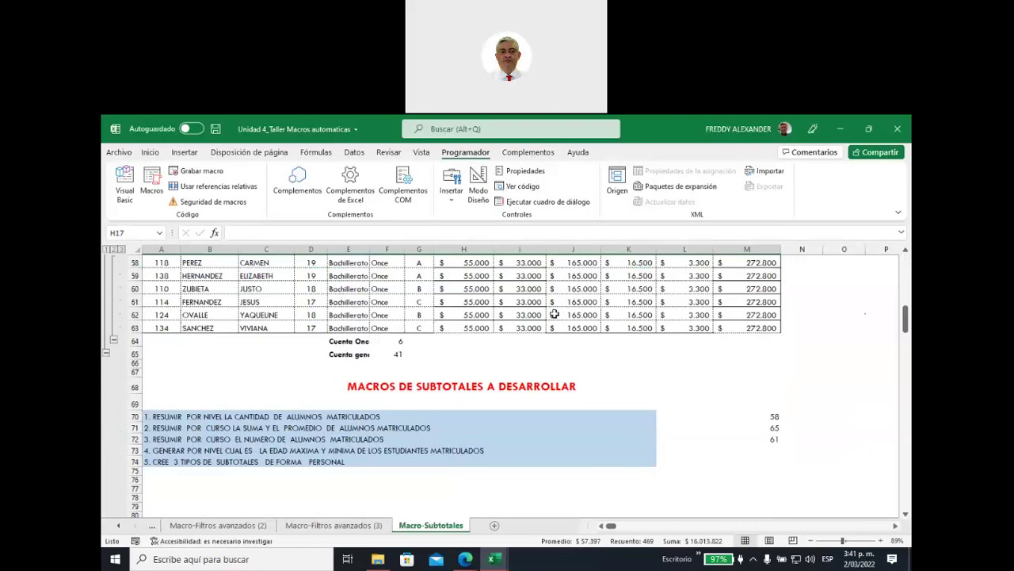
pyautogui.scroll(3, 554, 315)
pyautogui.scroll(2, 555, 315)
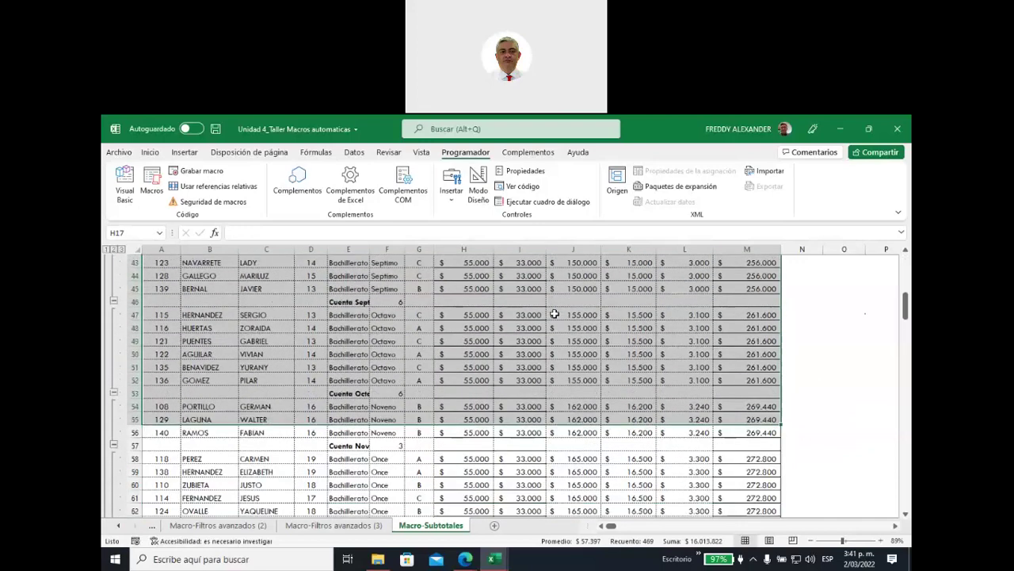
pyautogui.scroll(-3, 555, 315)
pyautogui.scroll(-1, 554, 315)
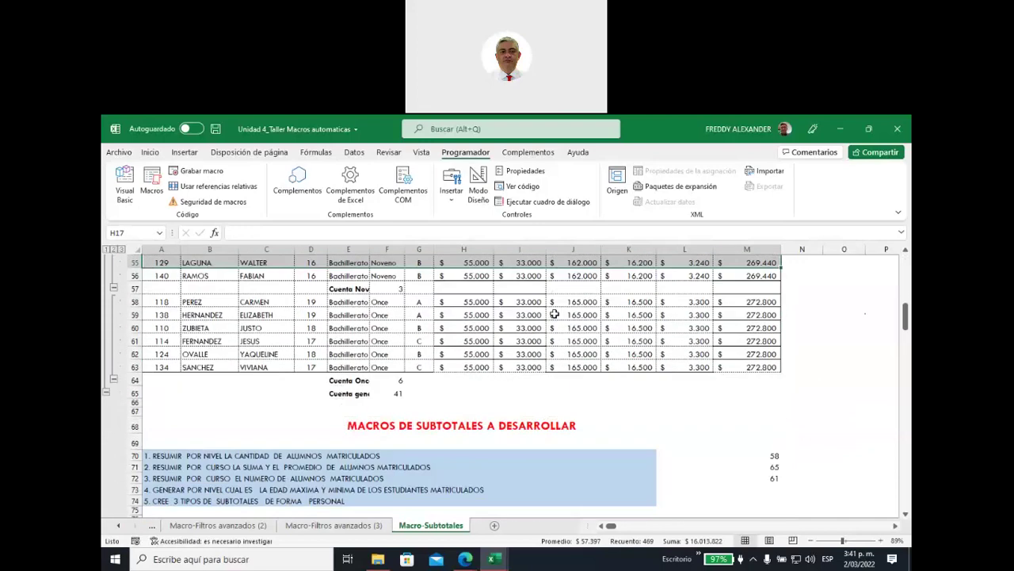
pyautogui.scroll(9, 555, 315)
pyautogui.scroll(9, 554, 314)
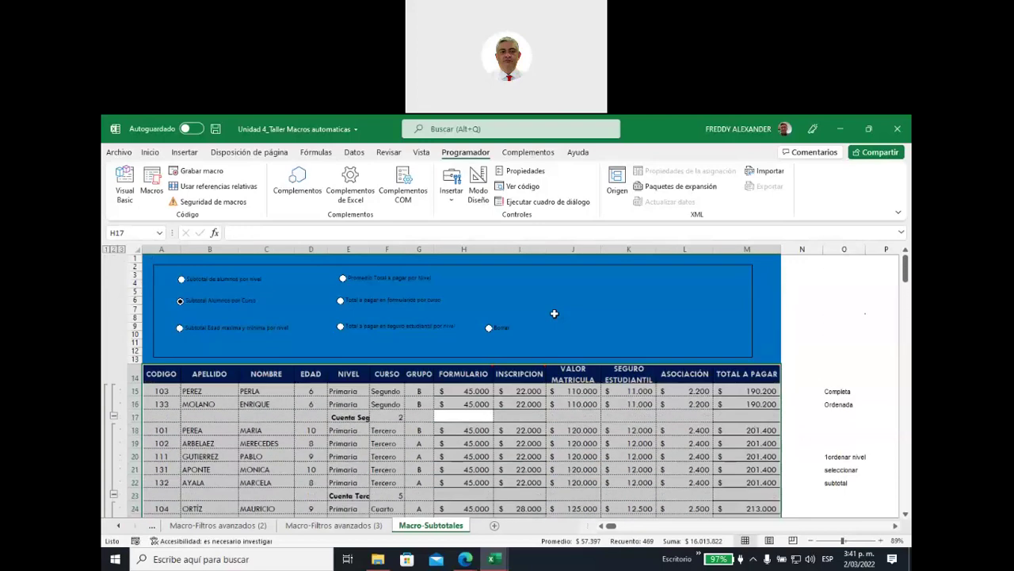
# Remove the subtotals with Borrar, leaving plain rows ending at row 55
pyautogui.click(490, 329)
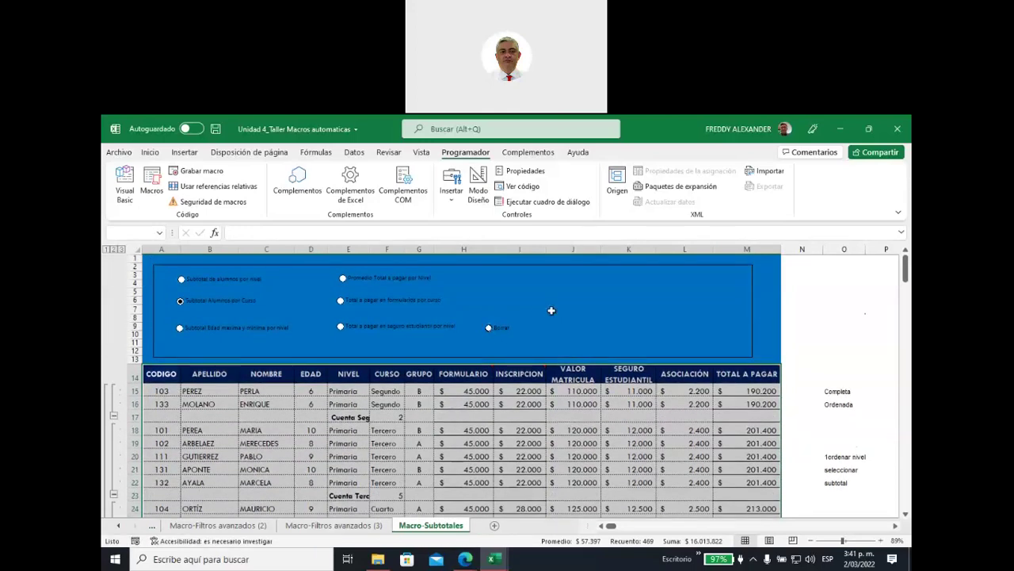
pyautogui.scroll(-6, 514, 361)
pyautogui.scroll(-2, 494, 374)
pyautogui.scroll(-6, 494, 374)
pyautogui.scroll(-1, 507, 372)
pyautogui.scroll(-2, 570, 371)
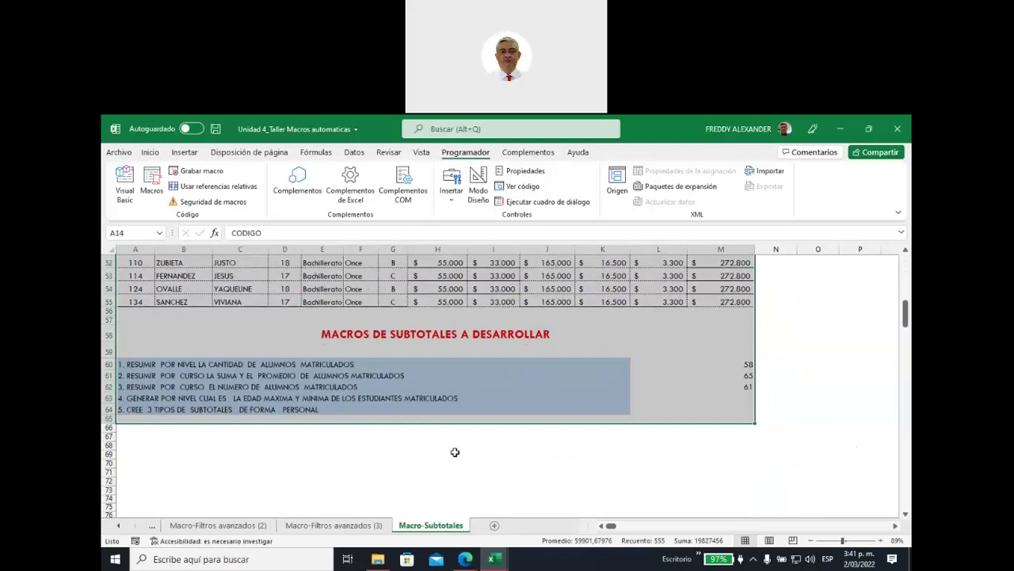
# Apply the Edad máxima y mínima por nivel age subtotals to the student table
pyautogui.click(475, 446)
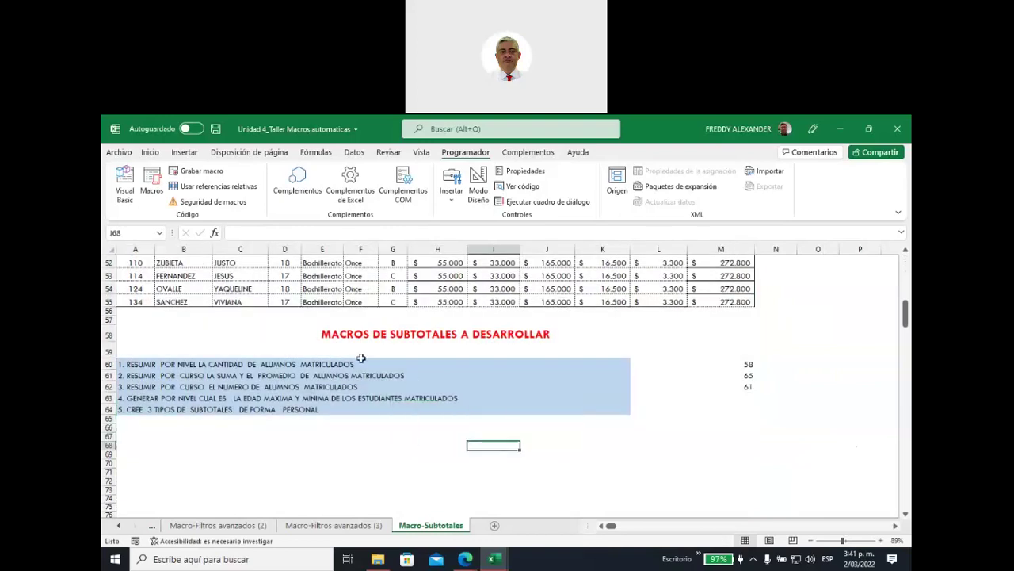
pyautogui.scroll(4, 309, 410)
pyautogui.scroll(3, 340, 420)
pyautogui.scroll(4, 348, 426)
pyautogui.scroll(4, 349, 426)
pyautogui.scroll(2, 348, 400)
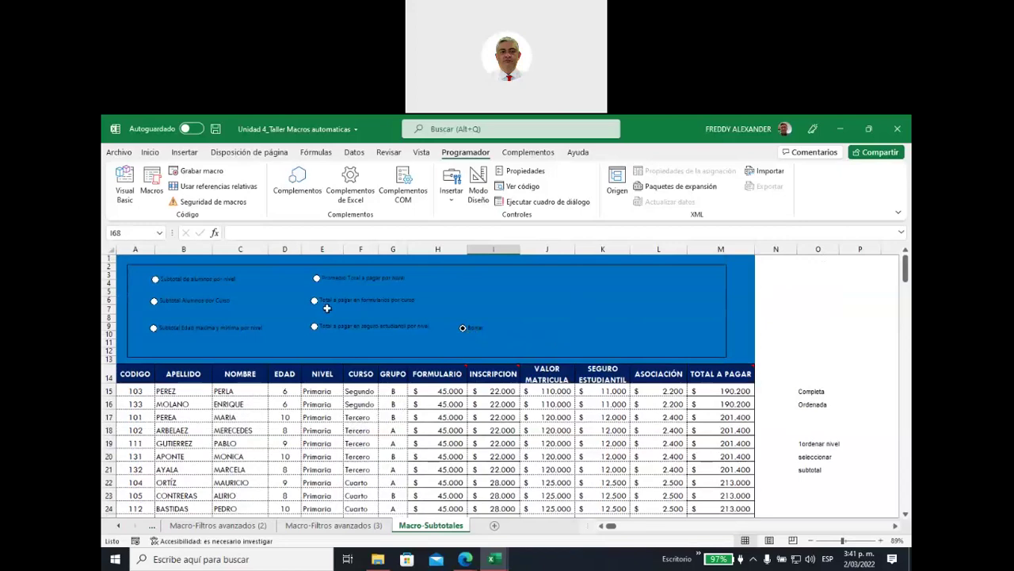
pyautogui.click(154, 329)
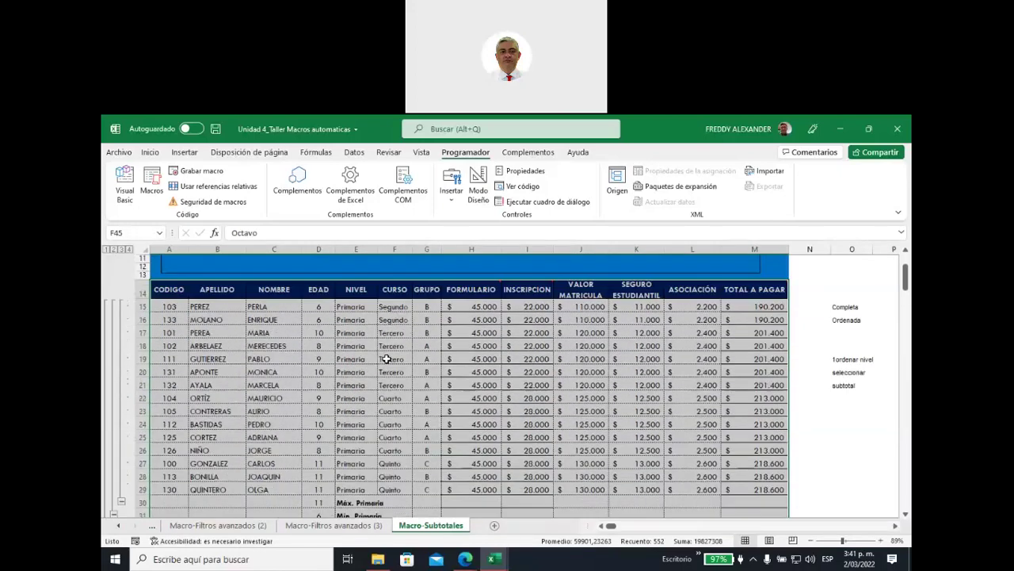
# Remove the age subtotals with Borrar and confirm the table is plain again
pyautogui.click(497, 328)
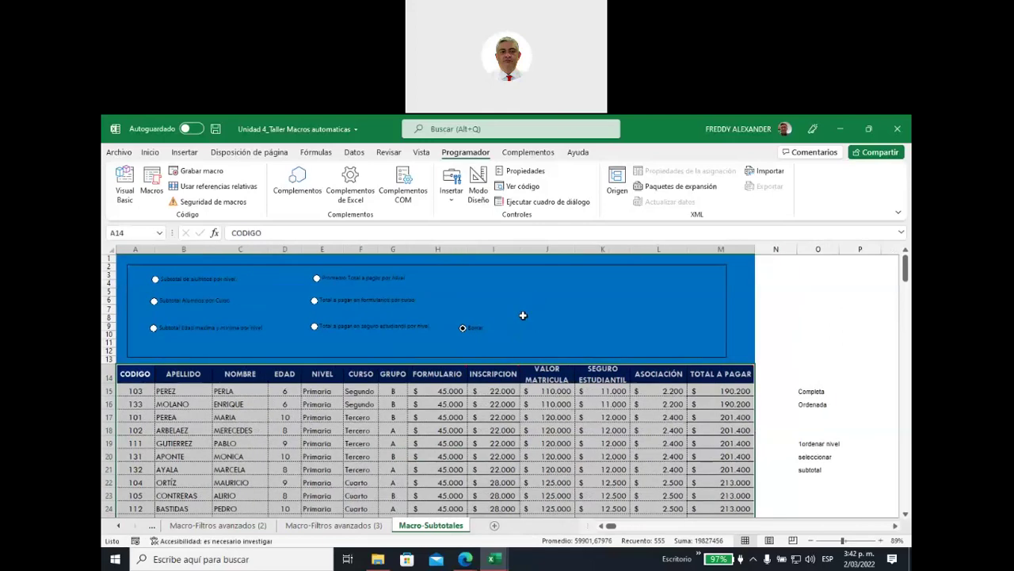
pyautogui.scroll(-2, 375, 418)
pyautogui.scroll(-6, 374, 418)
pyautogui.scroll(-5, 374, 418)
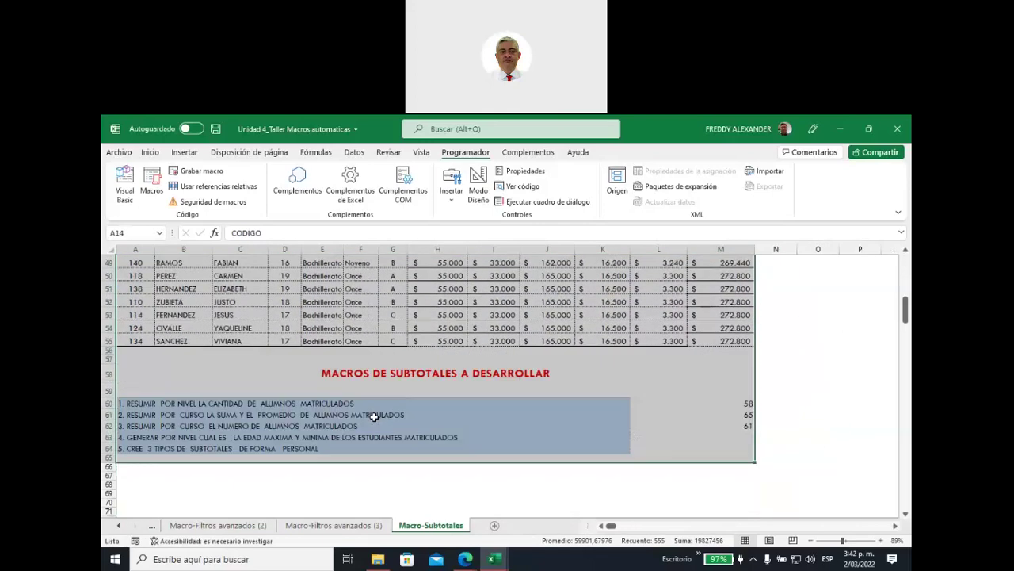
pyautogui.scroll(-3, 374, 418)
pyautogui.scroll(1, 374, 417)
pyautogui.scroll(5, 374, 418)
pyautogui.scroll(5, 374, 418)
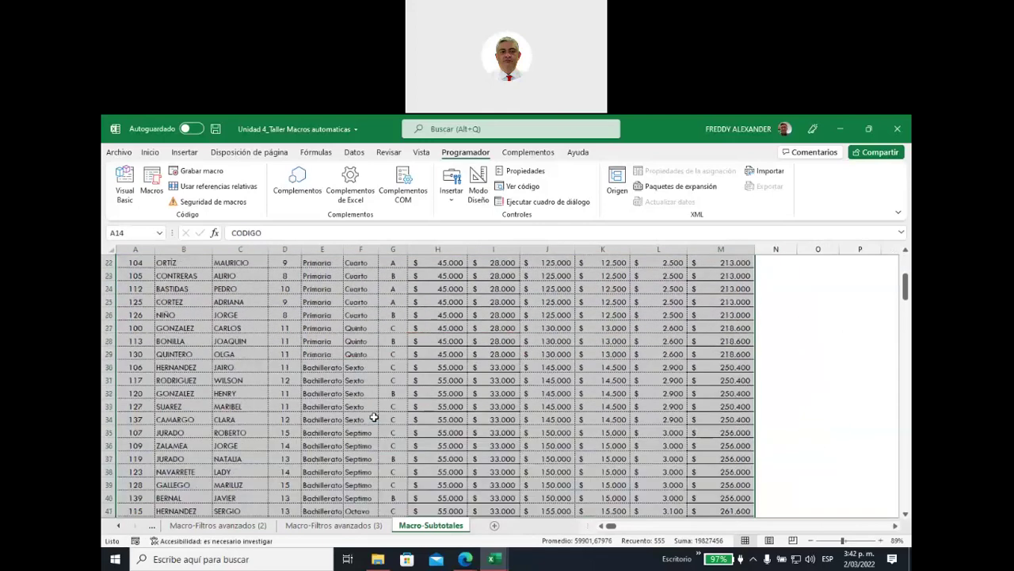
pyautogui.scroll(5, 374, 418)
pyautogui.scroll(1, 374, 418)
pyautogui.click(566, 316)
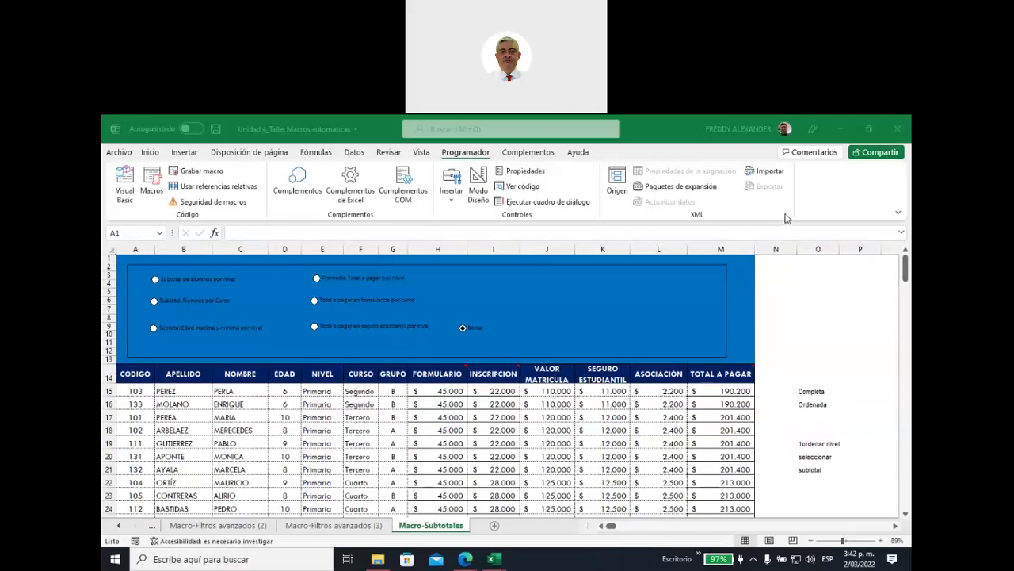
# Apply average TOTAL A PAGAR subtotals per level, then edit M30's =SUBTOTALES(1;M15:M29)
pyautogui.click(373, 404)
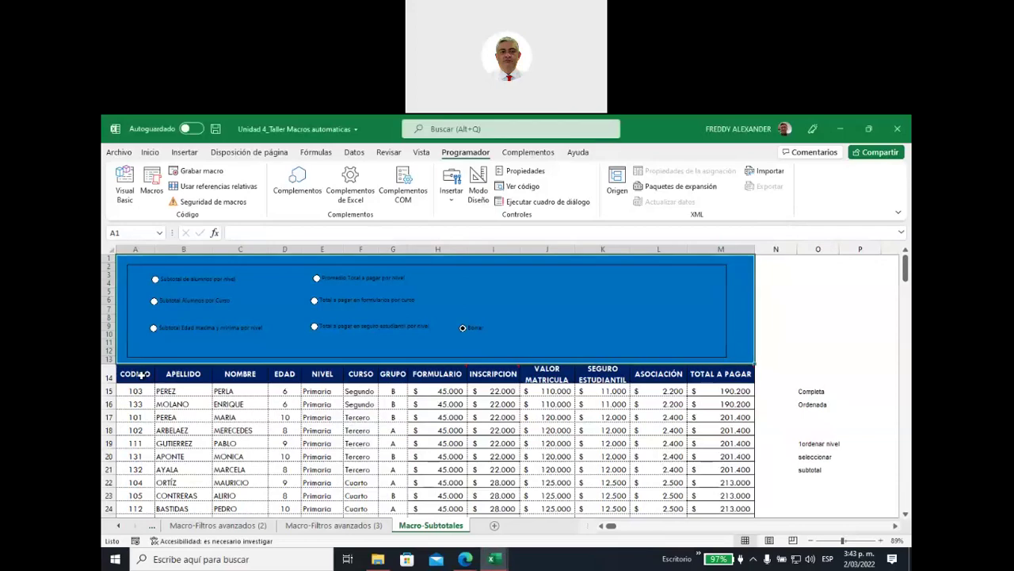
pyautogui.moveTo(141, 375); pyautogui.dragTo(681, 357)
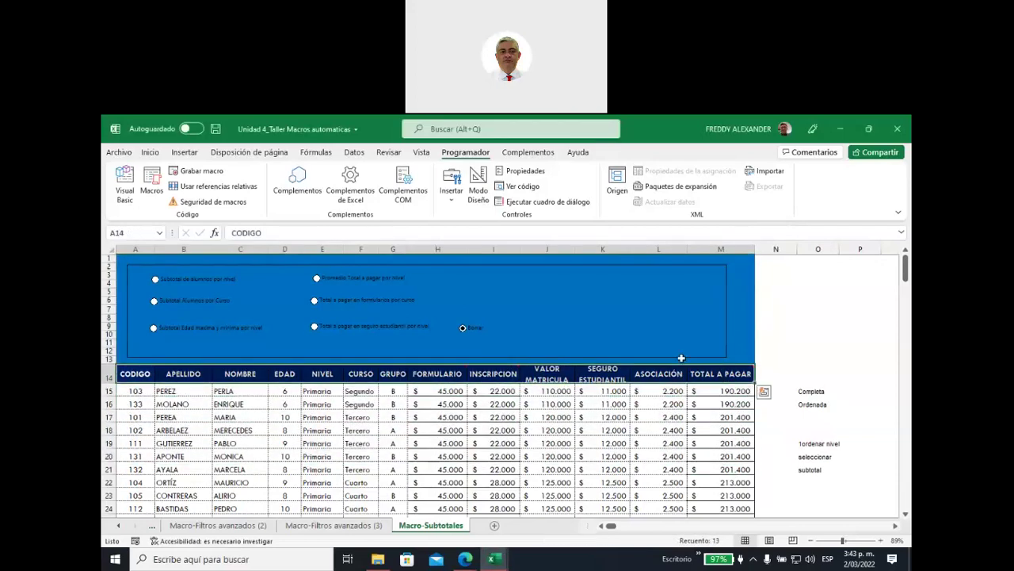
pyautogui.click(738, 320)
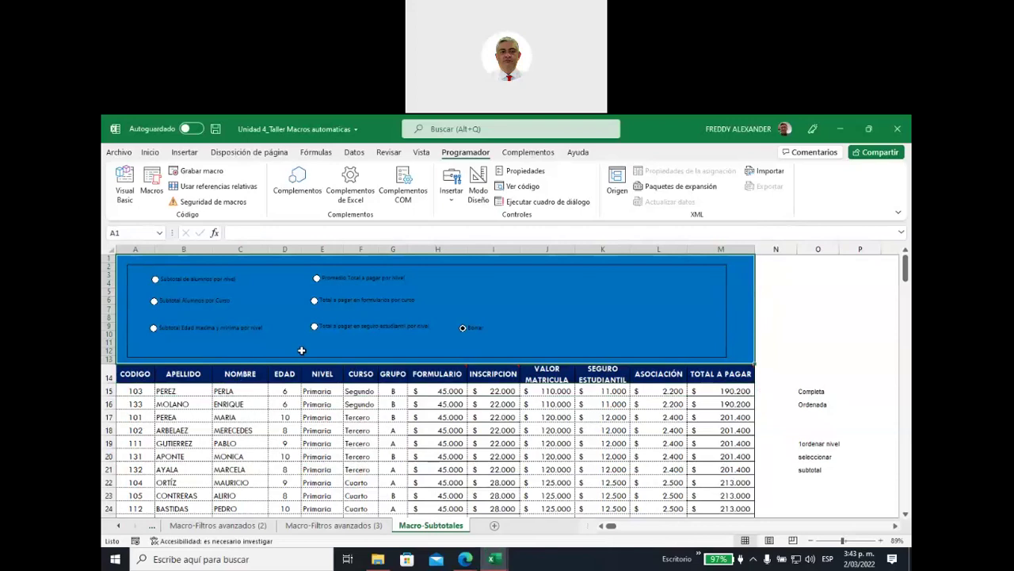
pyautogui.click(316, 278)
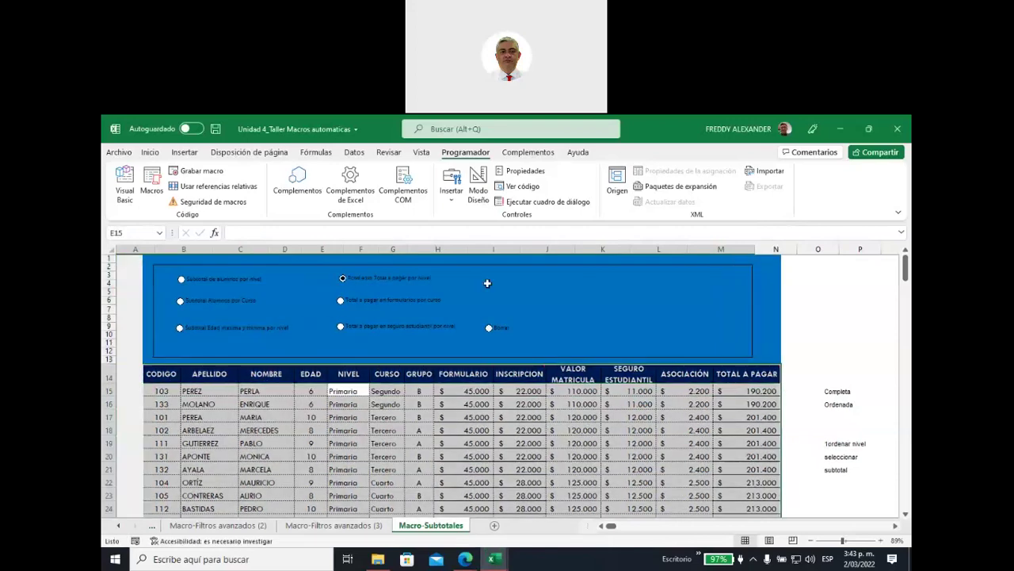
pyautogui.scroll(-2, 555, 305)
pyautogui.scroll(-2, 540, 308)
pyautogui.scroll(-3, 523, 313)
pyautogui.scroll(-2, 508, 317)
pyautogui.scroll(1, 500, 322)
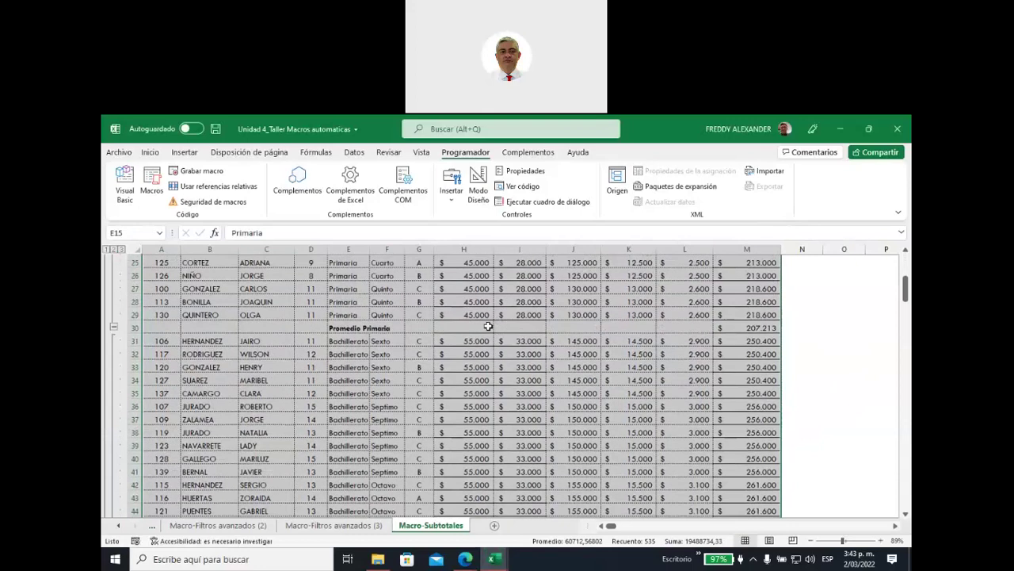
pyautogui.click(734, 326)
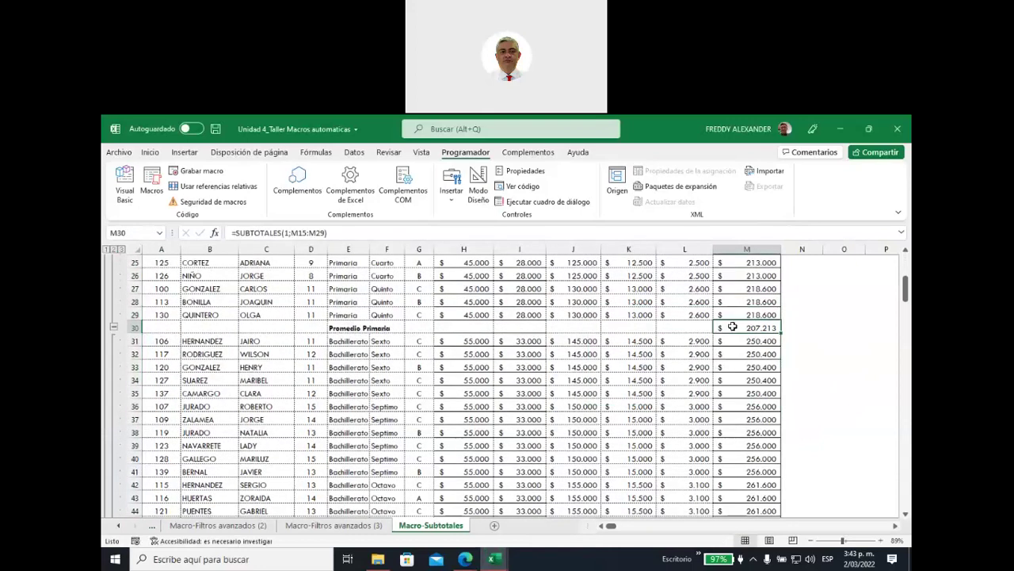
pyautogui.click(346, 229)
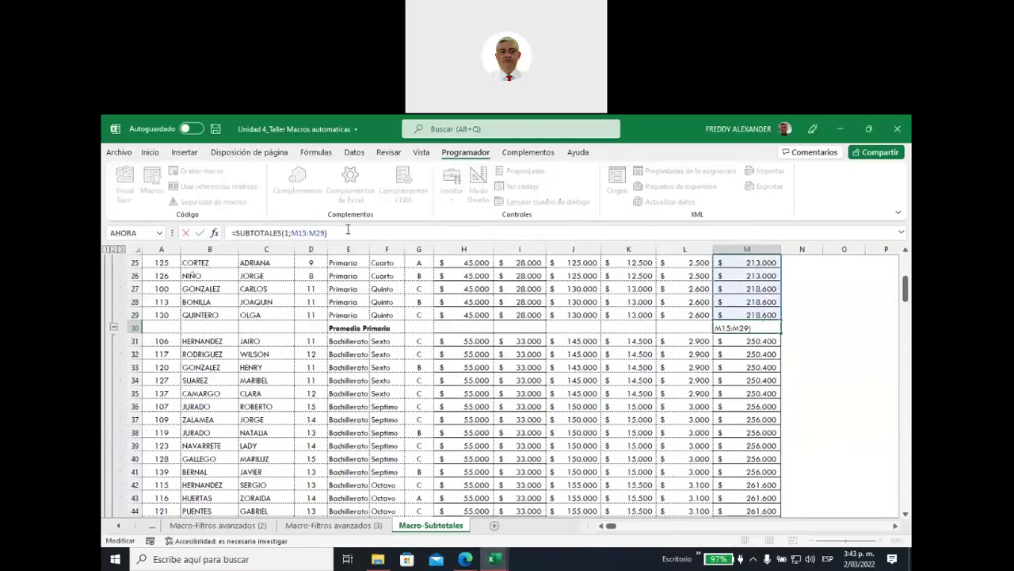
pyautogui.moveTo(325, 231); pyautogui.dragTo(206, 230)
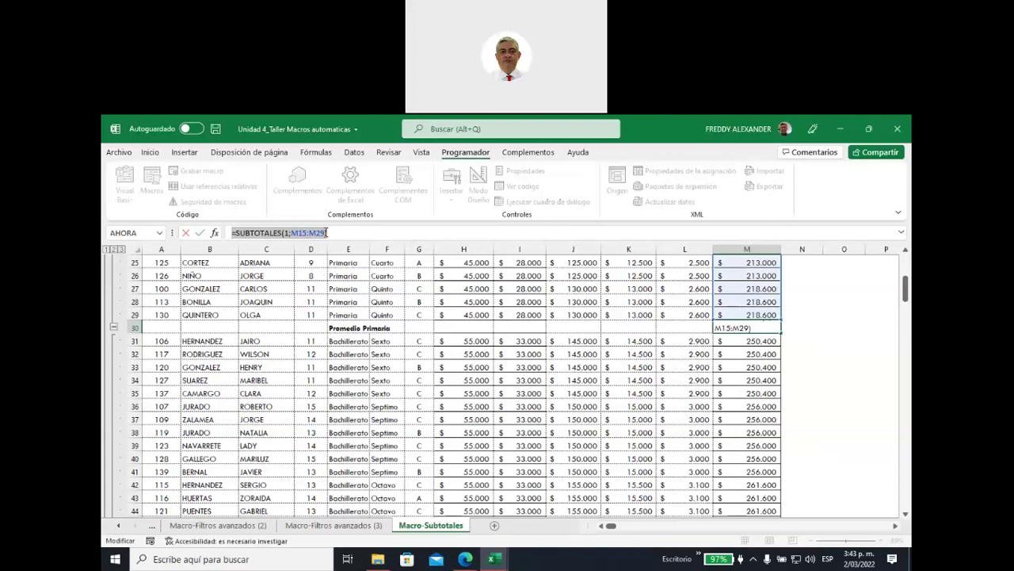
pyautogui.scroll(1, 707, 327)
pyautogui.scroll(2, 708, 327)
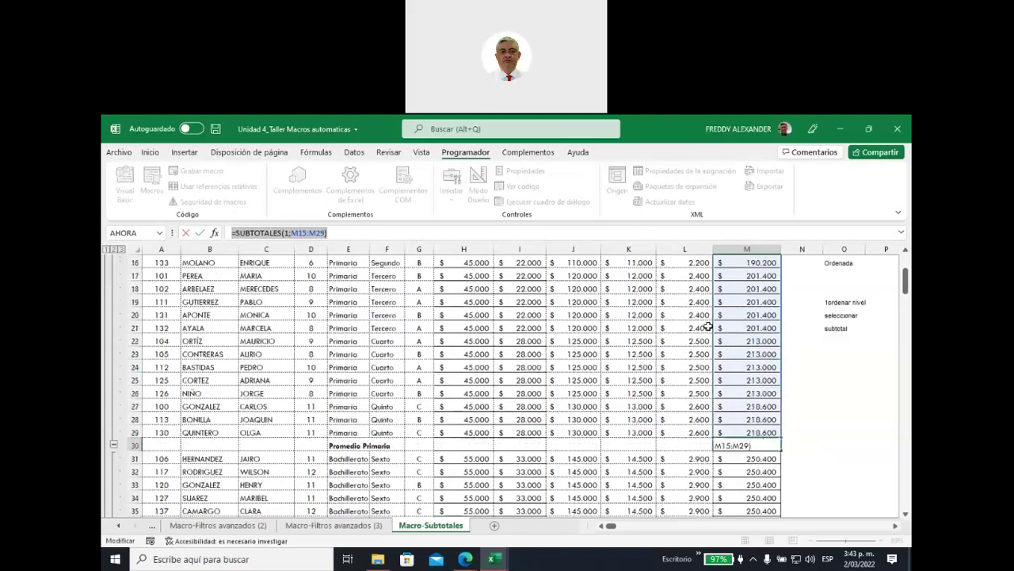
pyautogui.scroll(1, 708, 327)
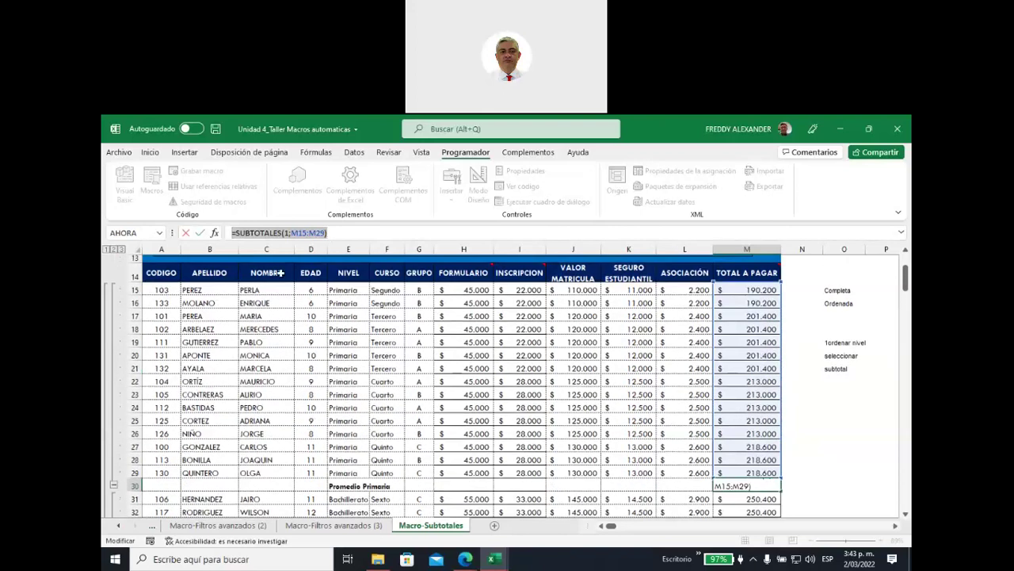
pyautogui.click(465, 558)
# Search 'funcion subtotales' in a new Edge tab and open the Microsoft Support article
pyautogui.click(403, 530)
pyautogui.hotkey('ctrl', 't')
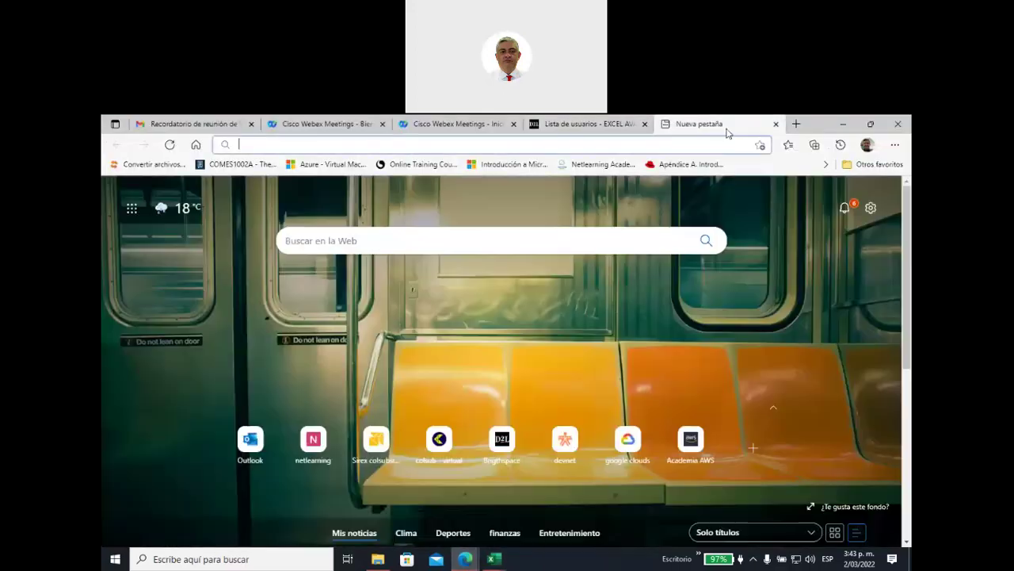
pyautogui.click(420, 247)
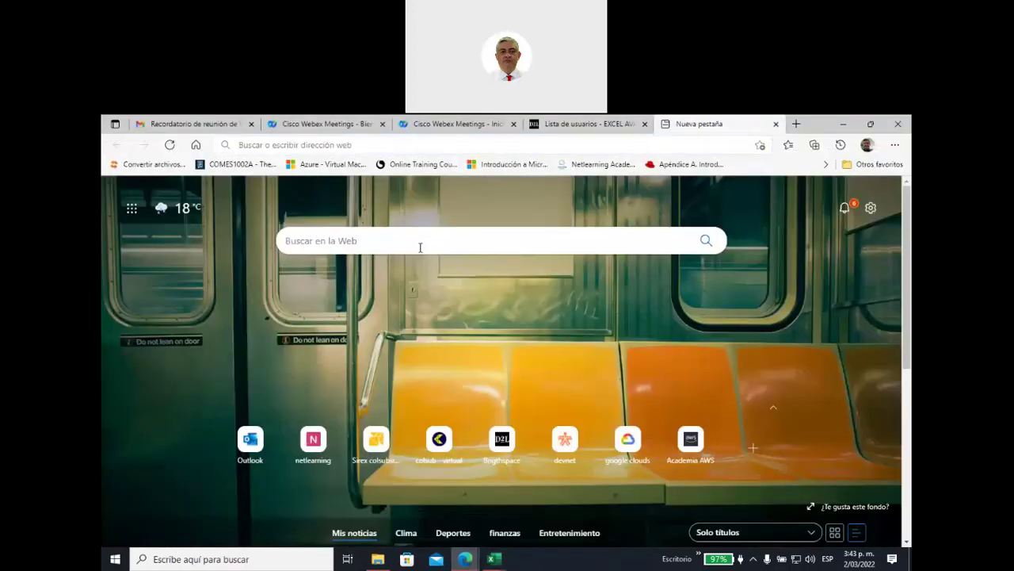
pyautogui.write('funcion subtotales')
pyautogui.press('Return')
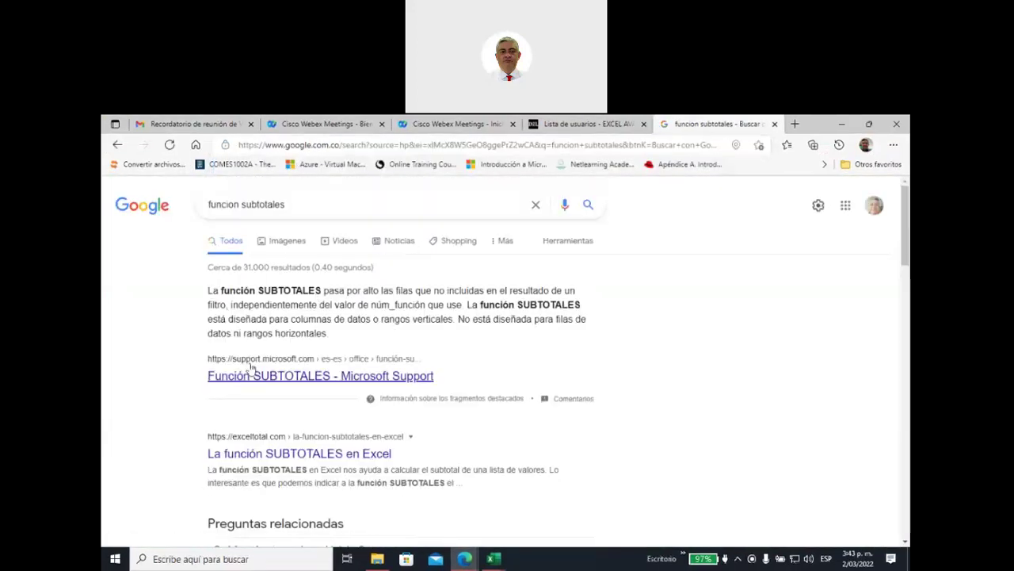
pyautogui.click(282, 377)
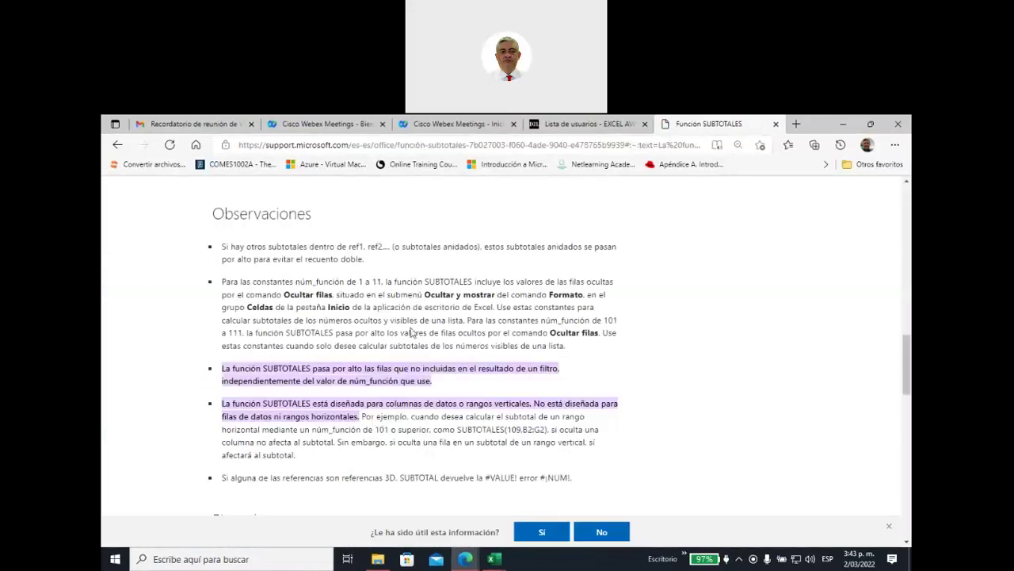
# Scroll through the Función SUBTOTALES article to locate the Function_num table
pyautogui.scroll(-1, 388, 301)
pyautogui.scroll(-2, 387, 303)
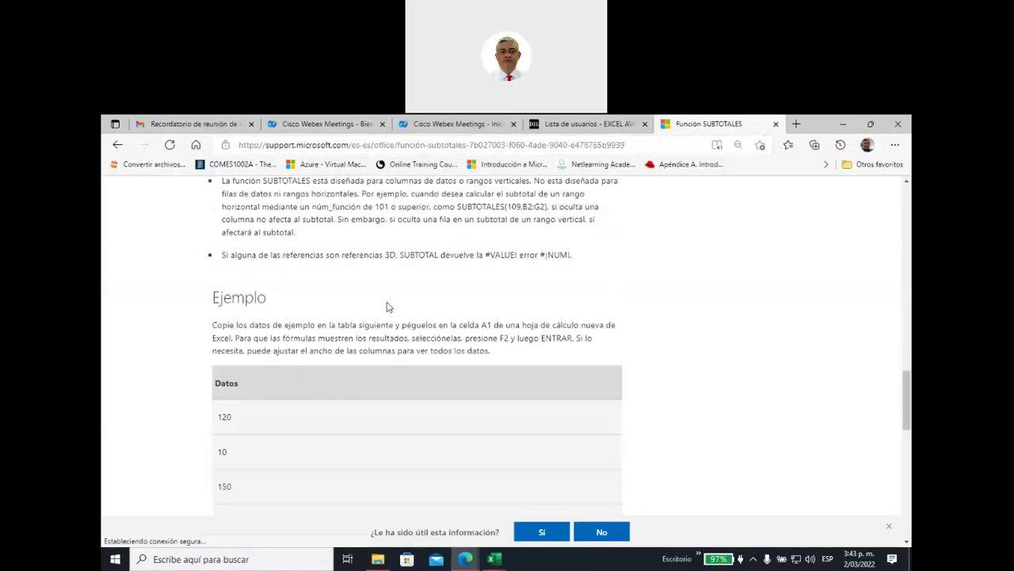
pyautogui.scroll(-1, 387, 304)
pyautogui.scroll(-2, 388, 305)
pyautogui.scroll(-3, 388, 305)
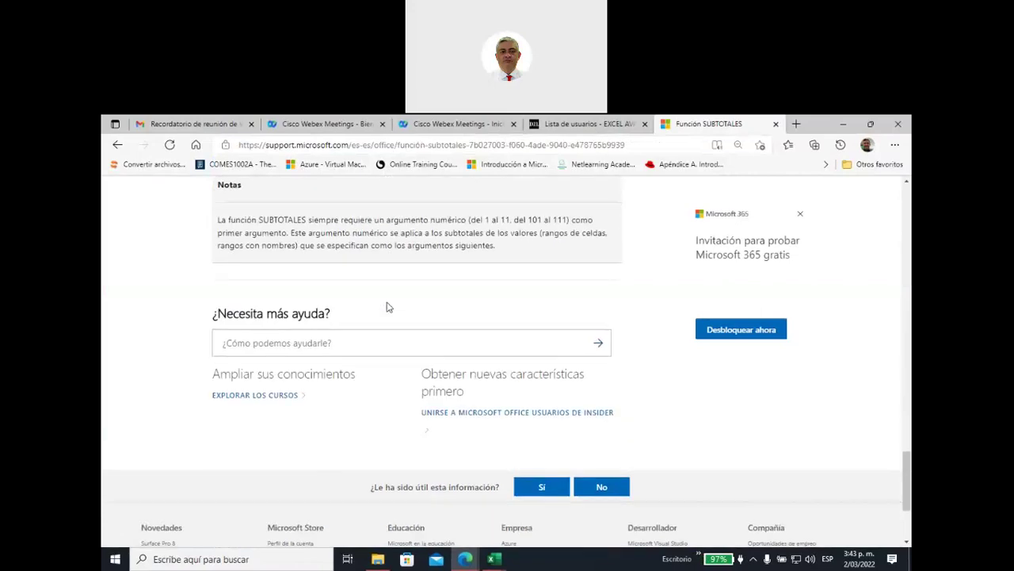
pyautogui.scroll(3, 387, 306)
pyautogui.scroll(2, 388, 308)
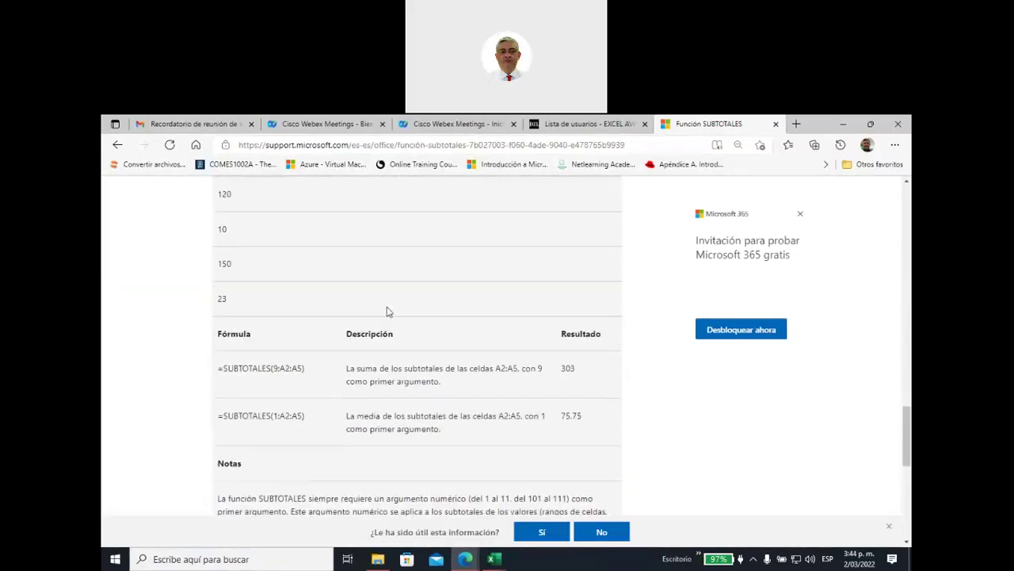
pyautogui.scroll(2, 388, 311)
pyautogui.scroll(1, 388, 311)
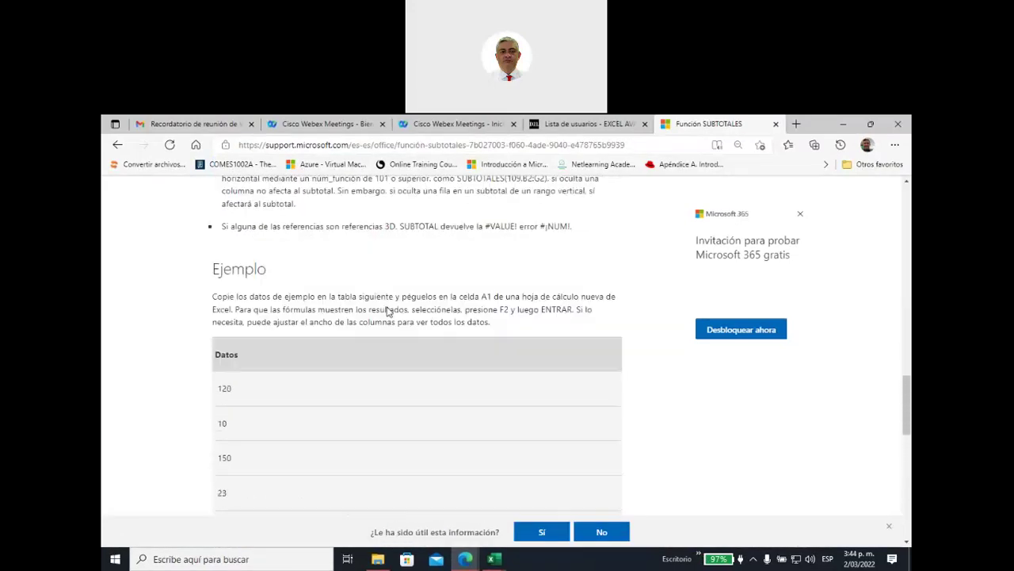
pyautogui.scroll(1, 388, 309)
pyautogui.scroll(1, 387, 307)
pyautogui.scroll(2, 387, 307)
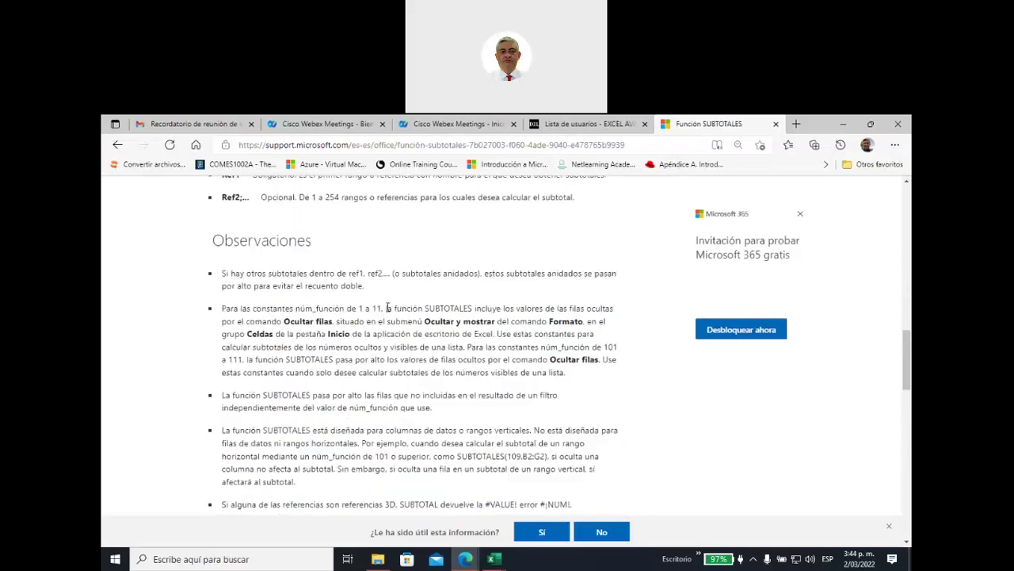
pyautogui.scroll(1, 387, 309)
pyautogui.scroll(1, 388, 311)
pyautogui.scroll(1, 388, 309)
pyautogui.scroll(1, 388, 310)
pyautogui.scroll(1, 385, 310)
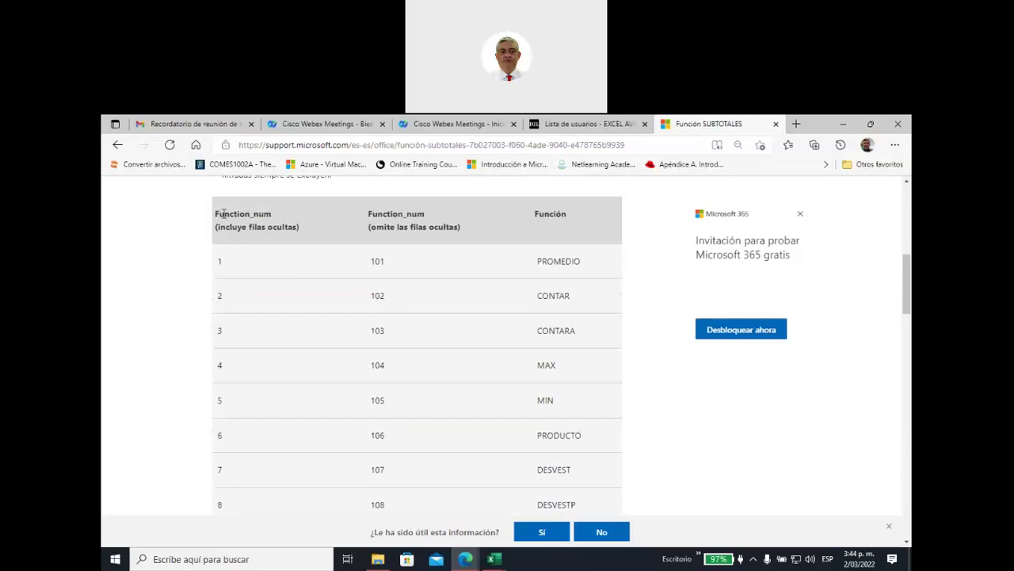
# Highlight the Function_num heading, function number 1 and its meaning, PROMEDIO
pyautogui.moveTo(221, 218); pyautogui.dragTo(292, 218)
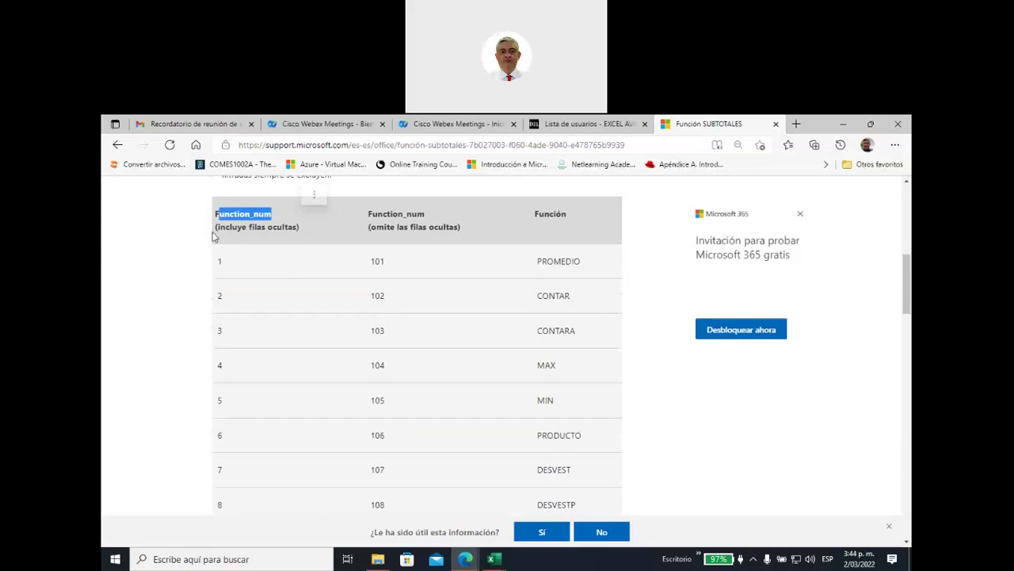
pyautogui.moveTo(215, 232); pyautogui.dragTo(320, 236)
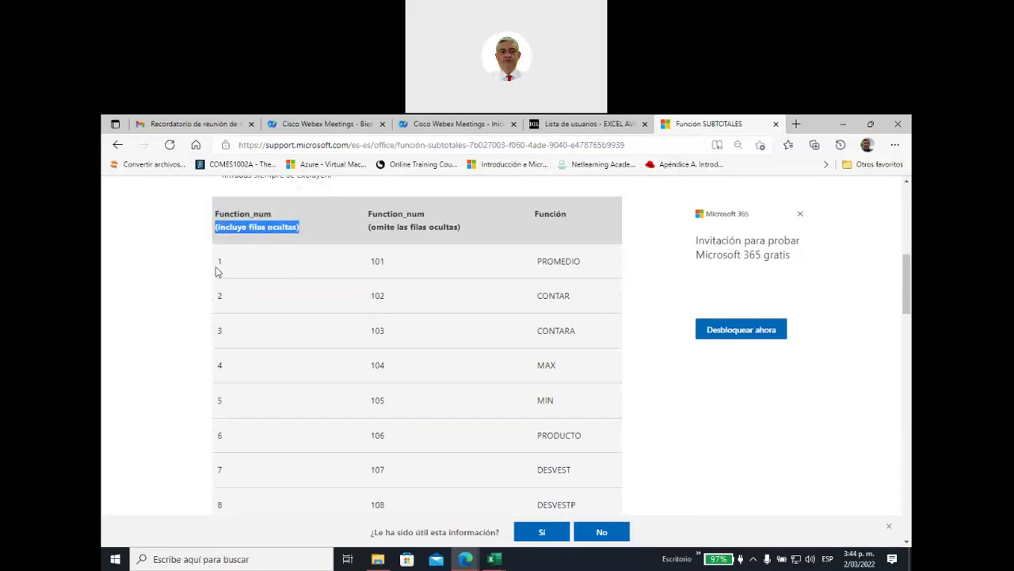
pyautogui.moveTo(216, 267); pyautogui.dragTo(229, 273)
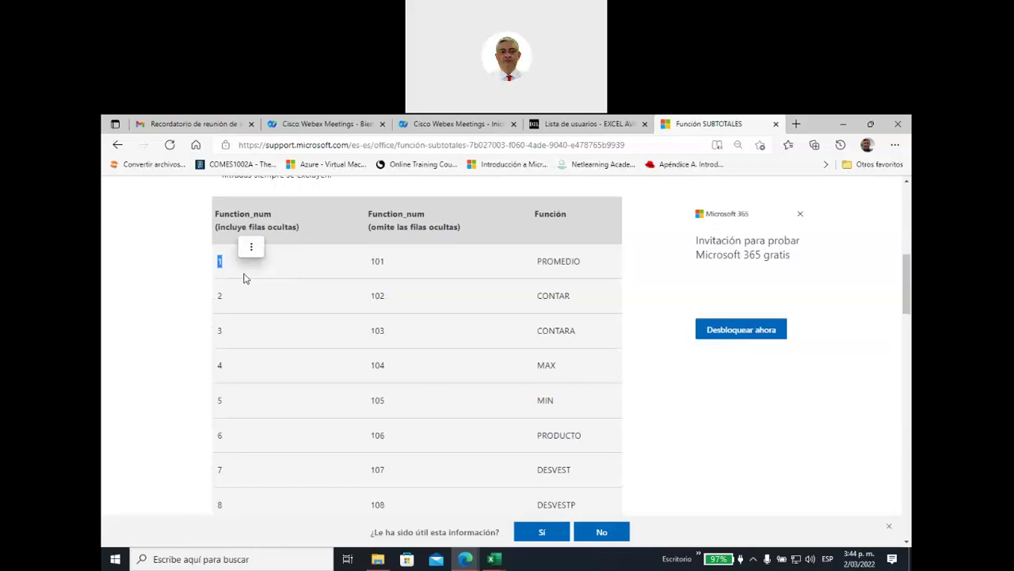
pyautogui.doubleClick(578, 261)
pyautogui.scroll(1, 437, 295)
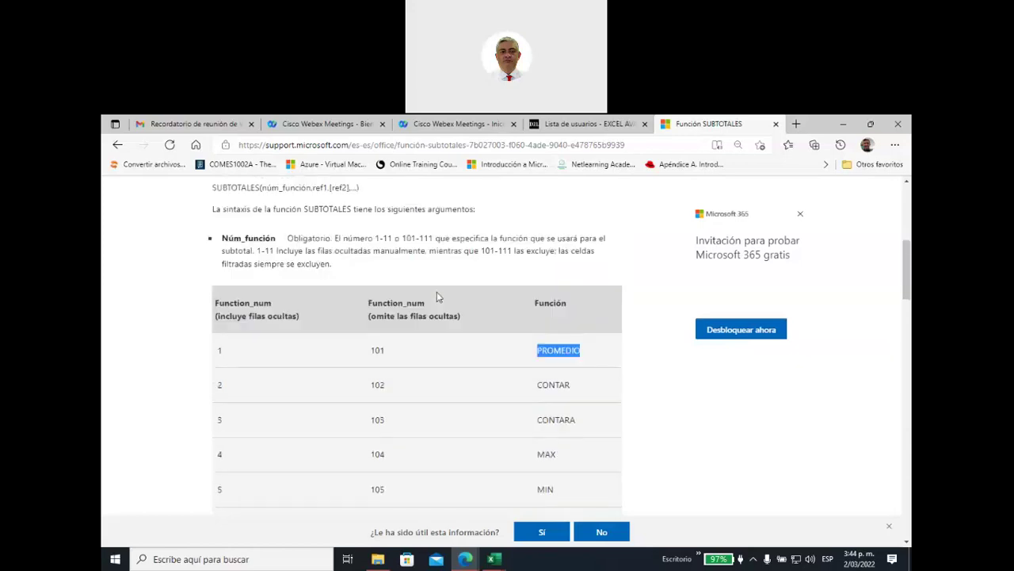
pyautogui.moveTo(493, 559)
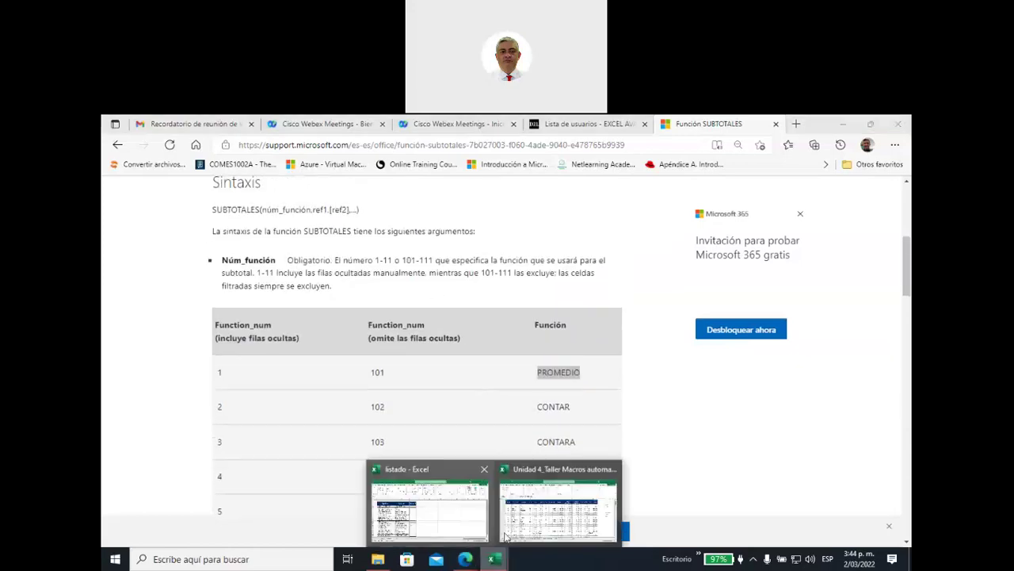
pyautogui.click(554, 499)
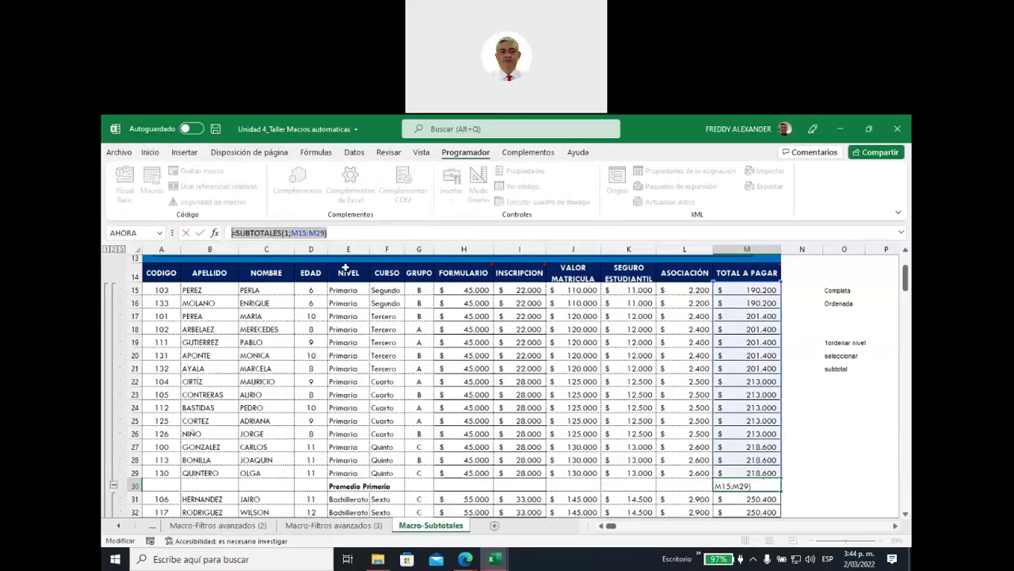
# Place the cursor at the 1 in M30's formula and restore down the Excel window
pyautogui.click(287, 232)
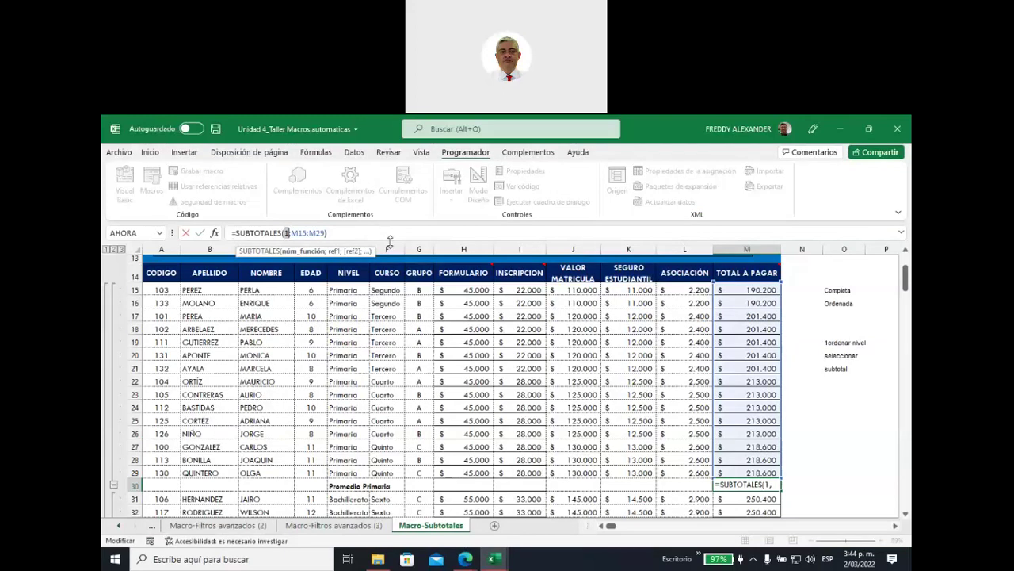
pyautogui.doubleClick(661, 128)
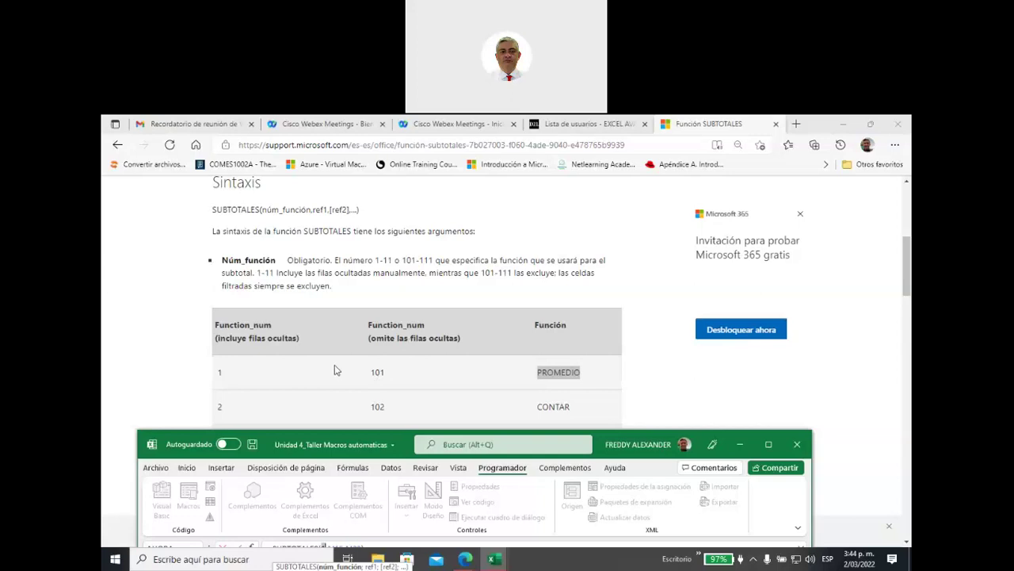
# Highlight function numbers 2–7: CONTAR, CONTARA, MAX, MIN, PRODUCTO and DESVEST
pyautogui.scroll(-3, 335, 370)
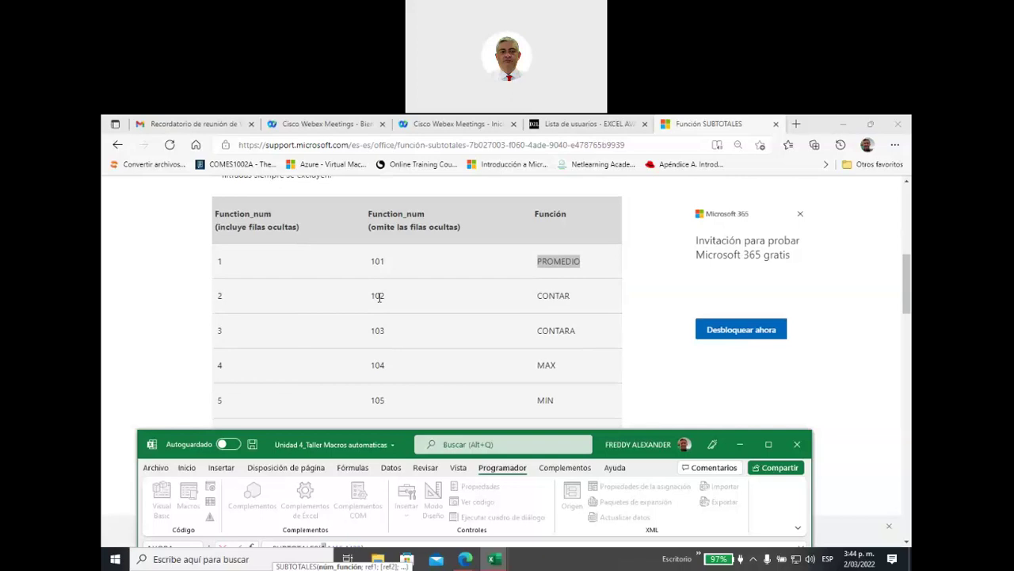
pyautogui.click(218, 298)
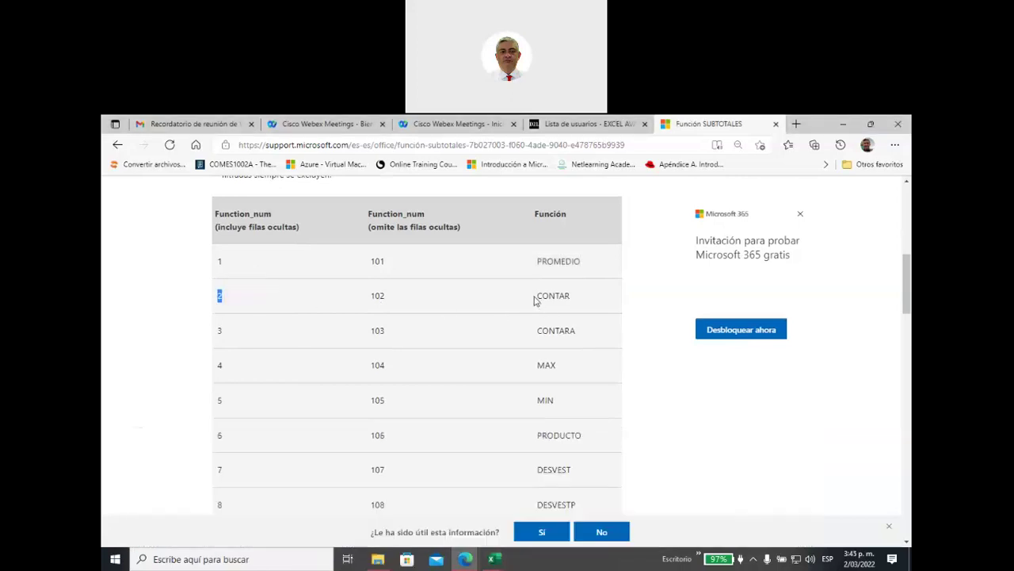
pyautogui.moveTo(536, 296); pyautogui.dragTo(571, 297)
pyautogui.moveTo(536, 331); pyautogui.dragTo(596, 335)
pyautogui.moveTo(537, 362); pyautogui.dragTo(600, 378)
pyautogui.moveTo(535, 400); pyautogui.dragTo(556, 402)
pyautogui.moveTo(536, 435); pyautogui.dragTo(583, 436)
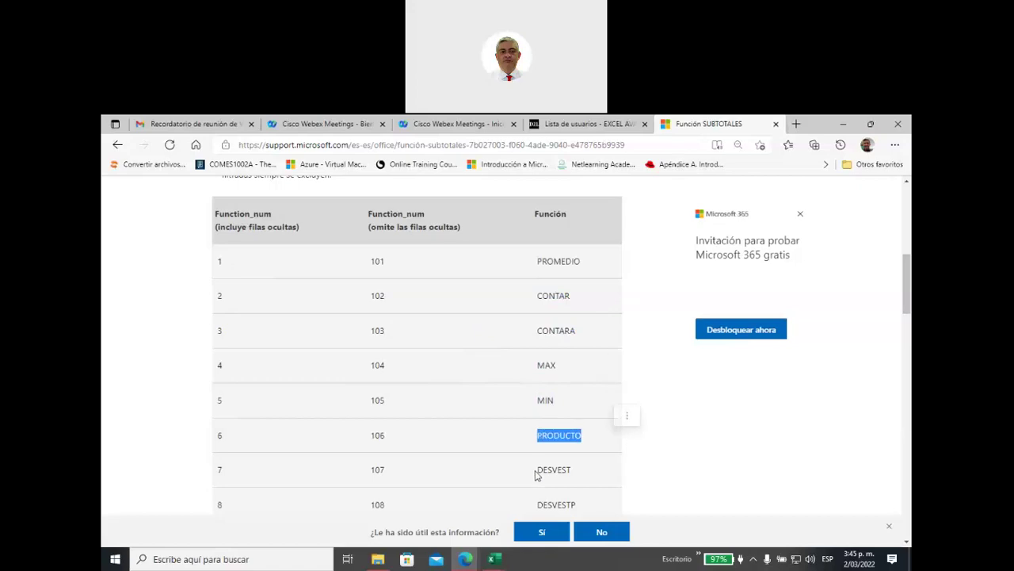
pyautogui.moveTo(535, 473); pyautogui.dragTo(572, 471)
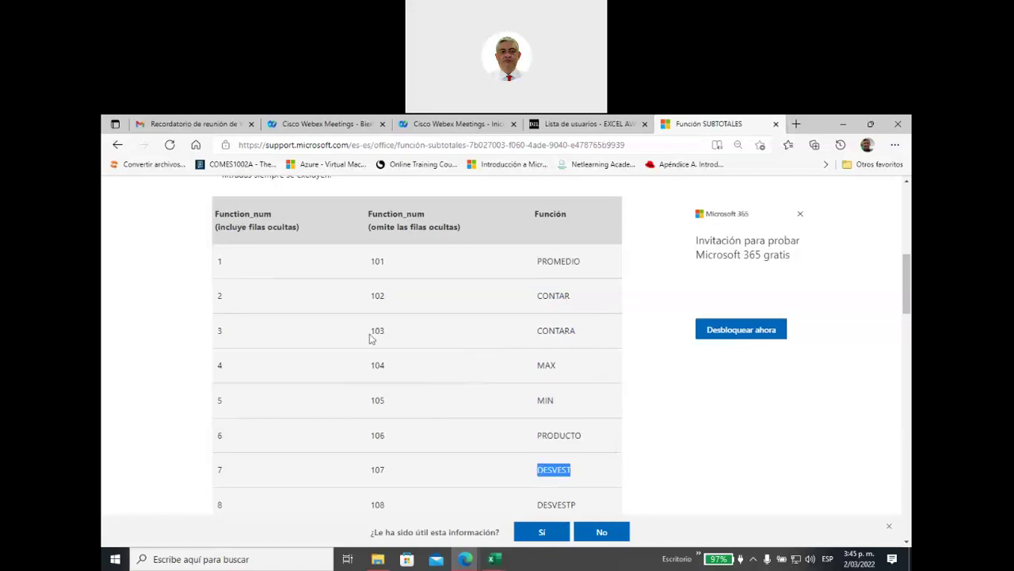
# Review the rest of the Function_num table, then bring Excel back in front
pyautogui.scroll(-2, 307, 332)
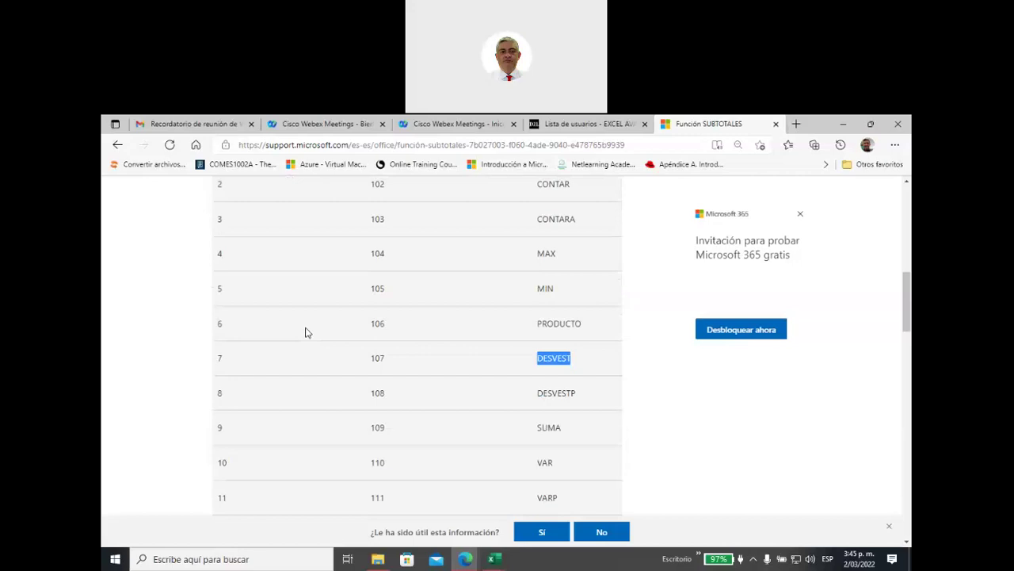
pyautogui.scroll(-1, 307, 332)
pyautogui.scroll(4, 308, 332)
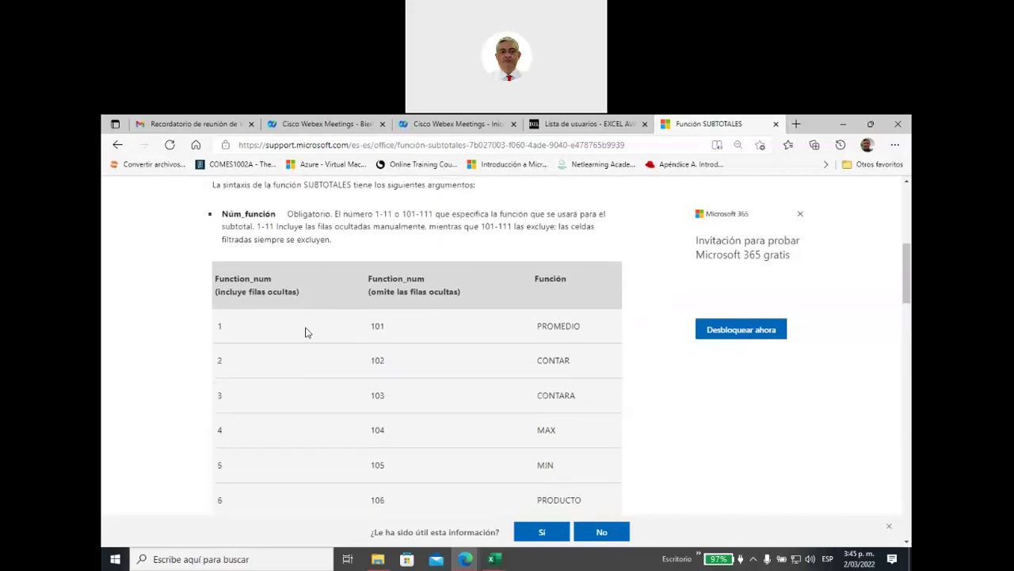
pyautogui.scroll(1, 307, 332)
pyautogui.scroll(1, 315, 314)
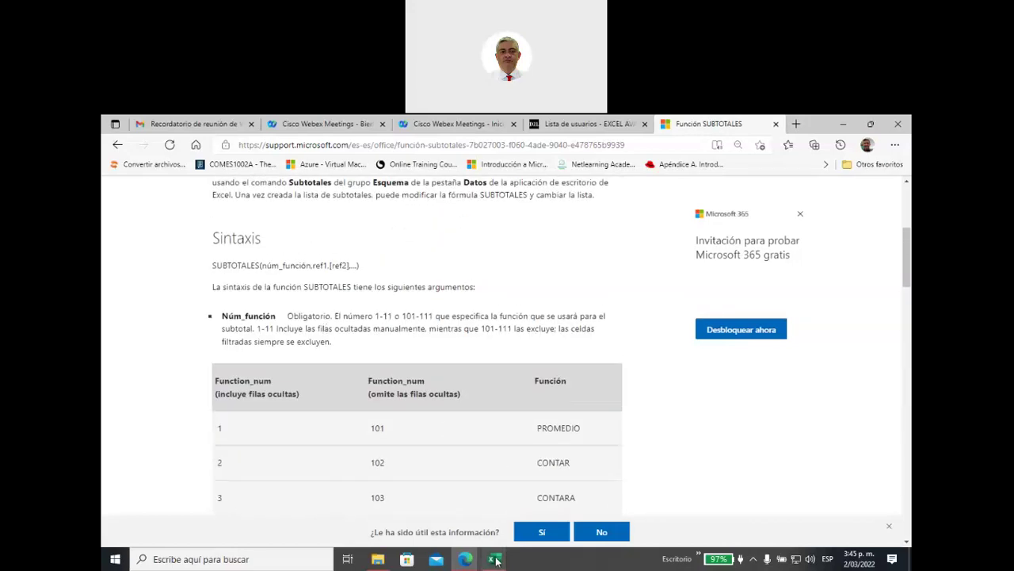
pyautogui.click(537, 528)
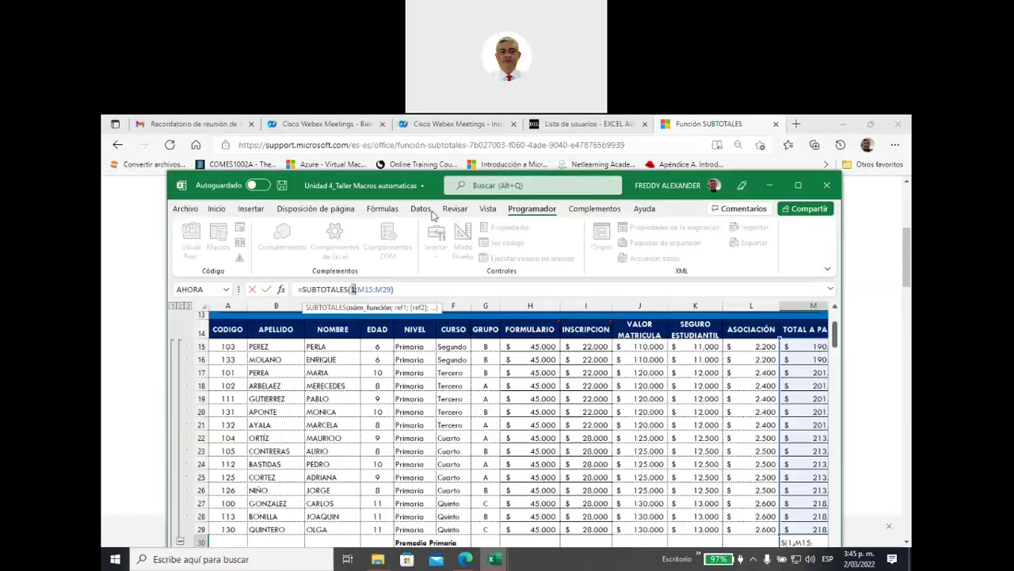
# Maximize Excel and replace M30's =SUBTOTALES(1;M15:M29) with =PROMEDIO(M15:M29)
pyautogui.click(412, 289)
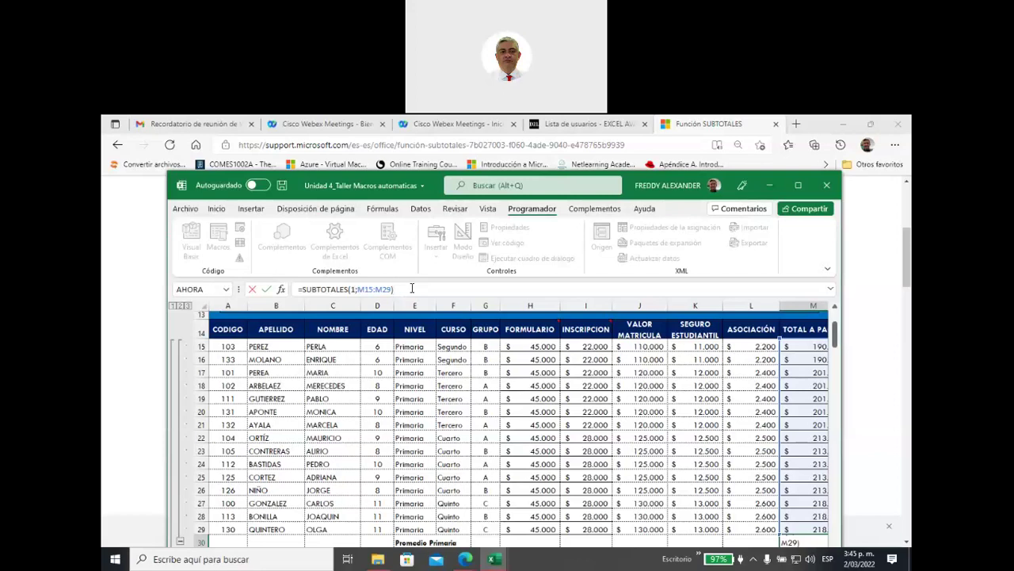
pyautogui.click(798, 185)
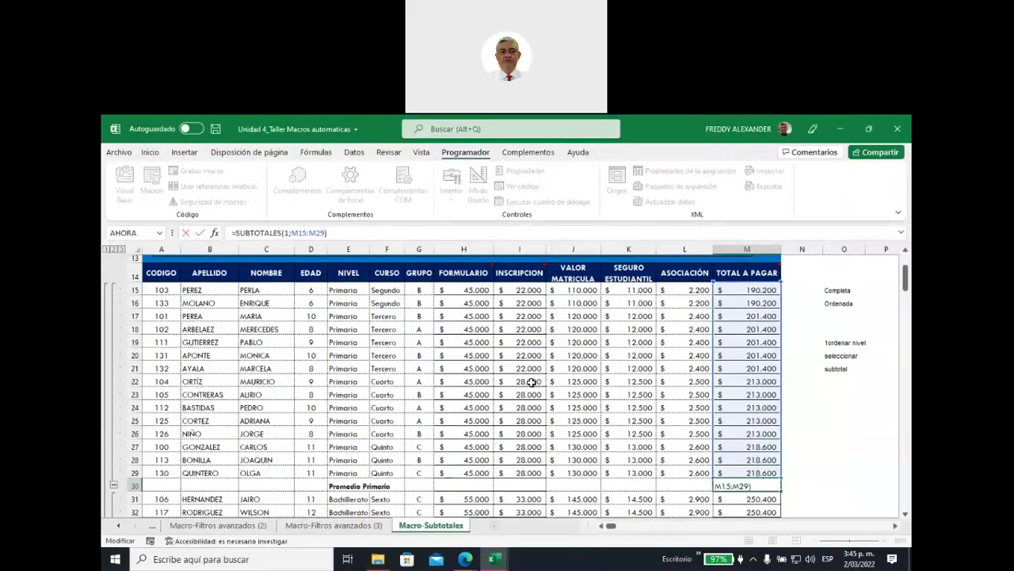
pyautogui.moveTo(328, 232); pyautogui.dragTo(228, 232)
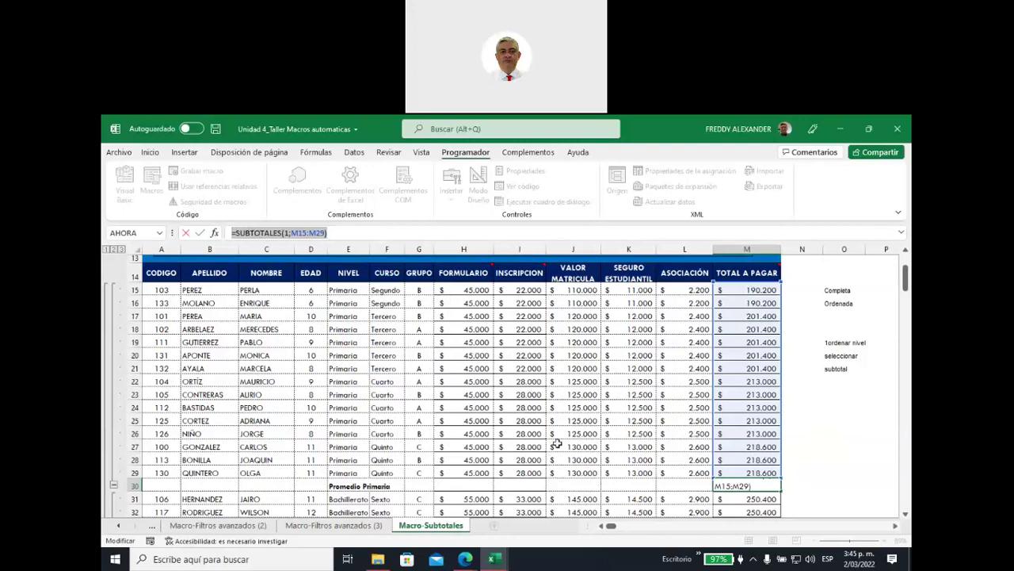
pyautogui.write('=')
pyautogui.click(420, 316)
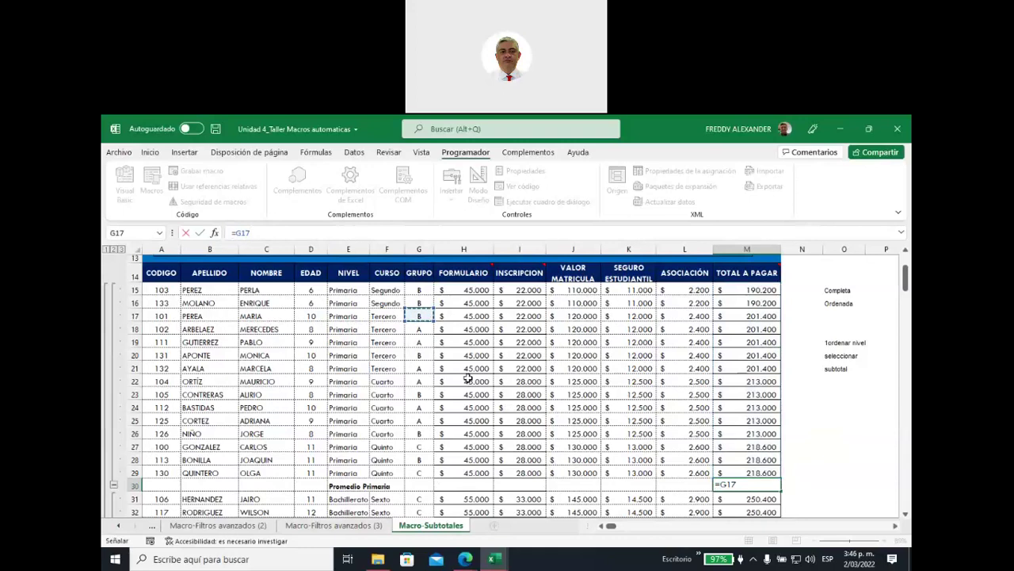
pyautogui.write('=PROMEDIO(M15:M29)')
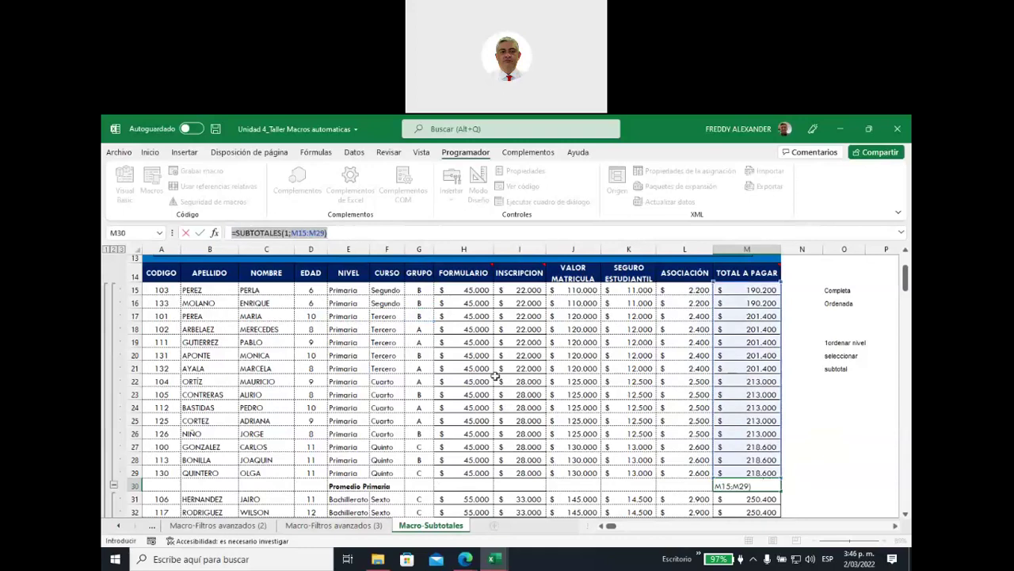
pyautogui.press('Return')
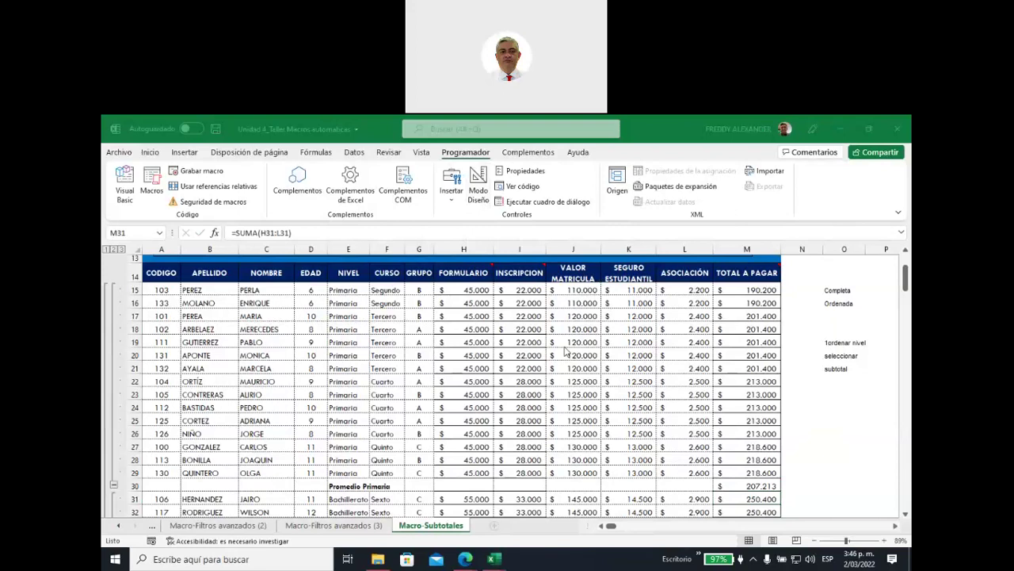
pyautogui.scroll(2, 474, 371)
pyautogui.scroll(1, 473, 371)
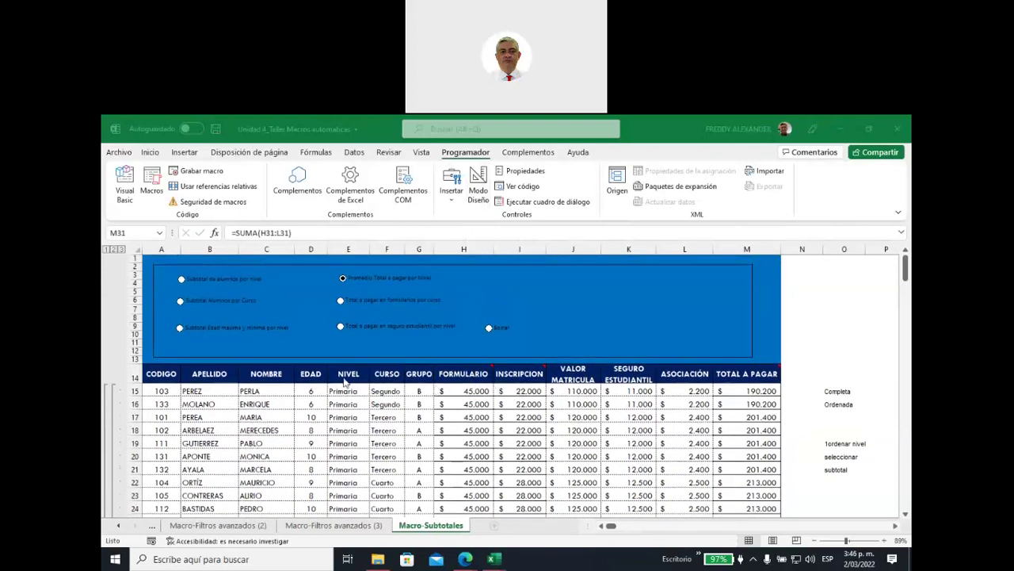
pyautogui.moveTo(343, 375); pyautogui.dragTo(349, 482)
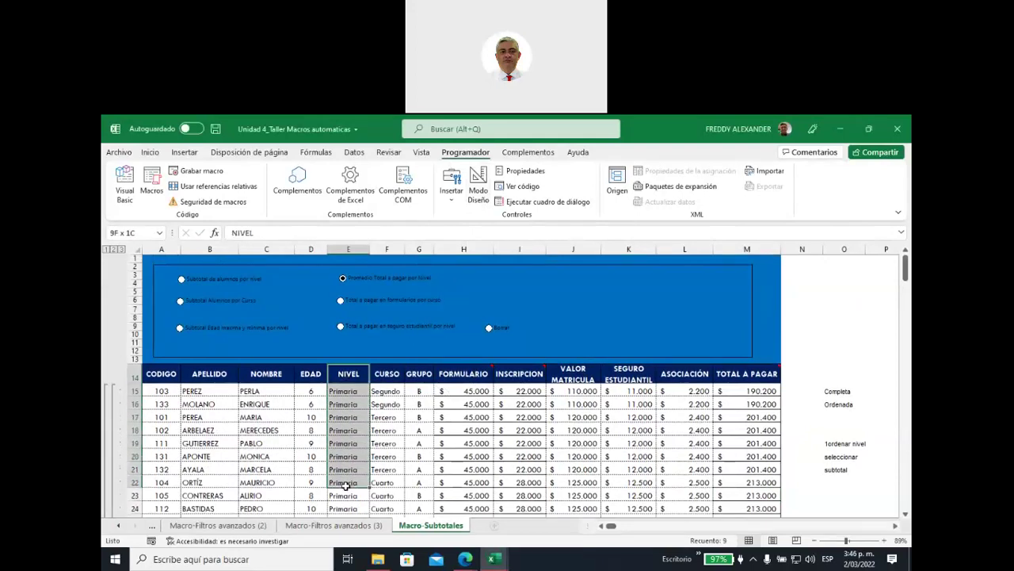
pyautogui.scroll(-3, 469, 443)
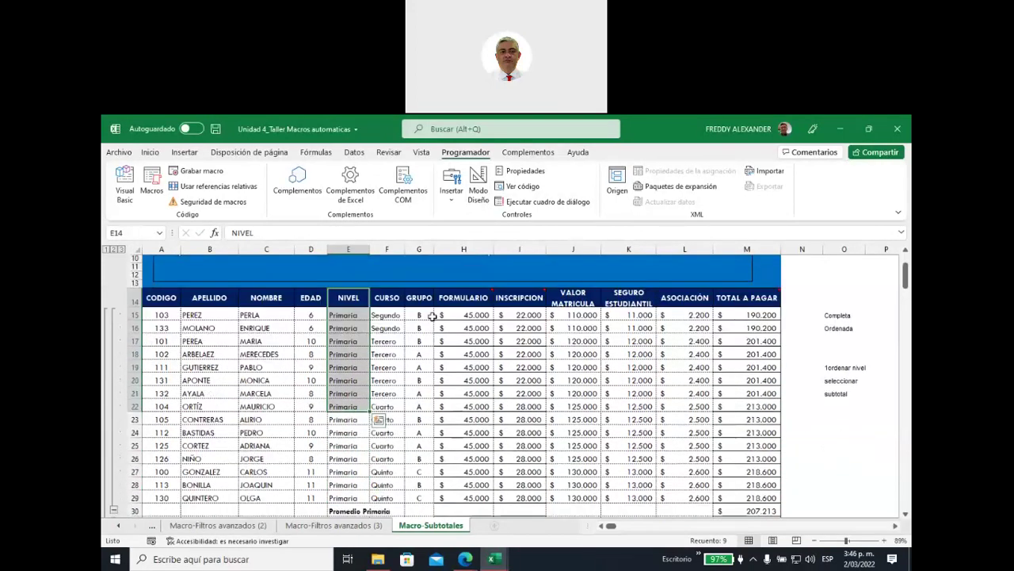
pyautogui.moveTo(421, 299); pyautogui.dragTo(421, 413)
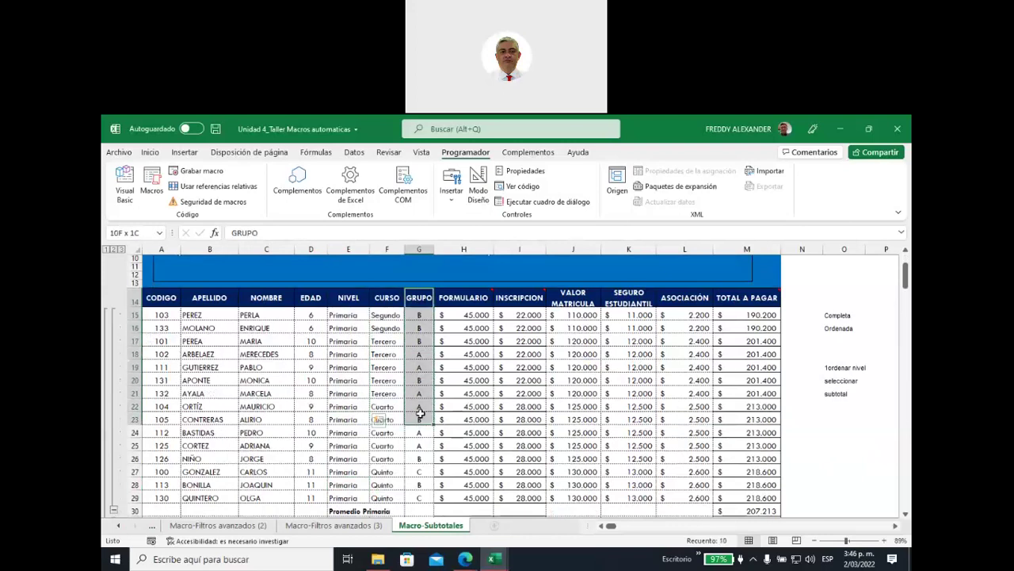
pyautogui.moveTo(420, 413); pyautogui.dragTo(421, 414)
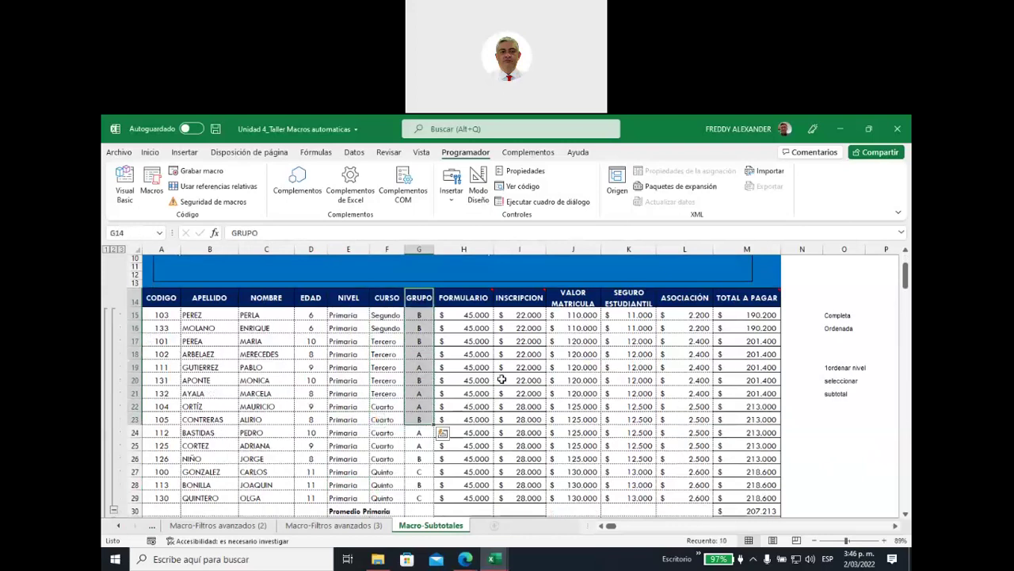
pyautogui.click(468, 367)
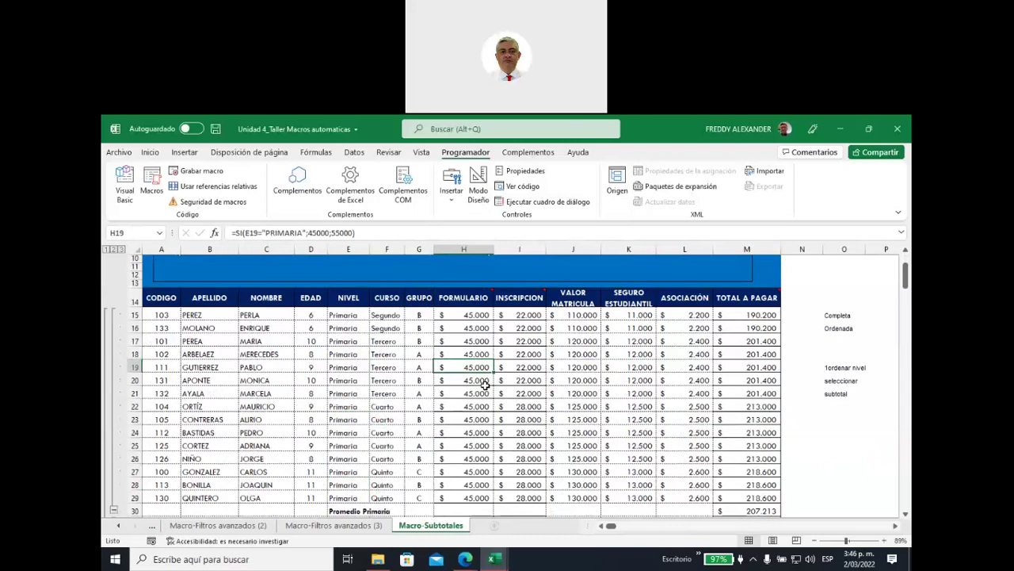
pyautogui.hotkey('ctrl', 'a')
# Through Datos > Subtotal, add Promedio of TOTAL A PAGAR at each change in GRUPO
pyautogui.click(355, 152)
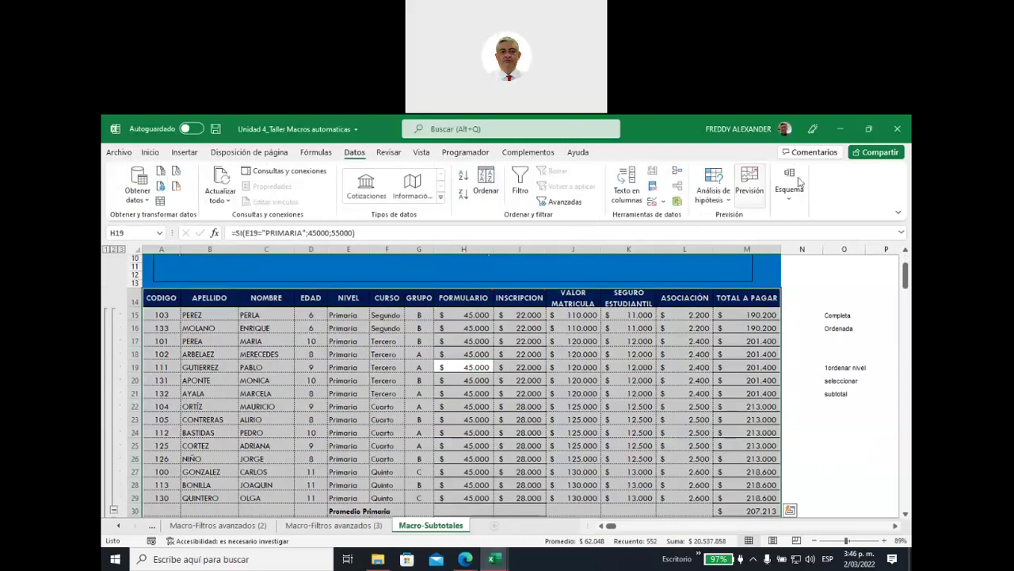
pyautogui.click(789, 192)
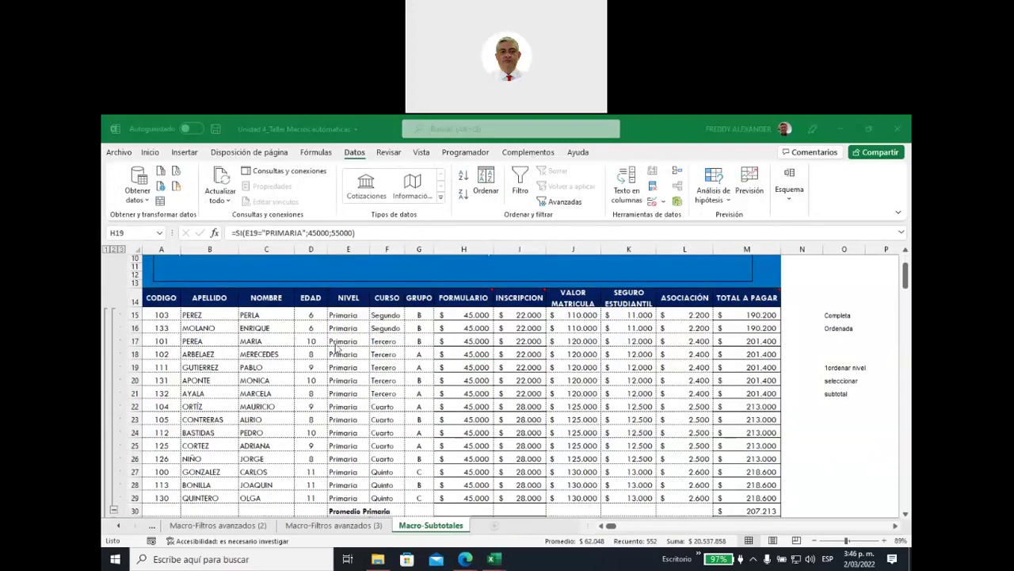
pyautogui.click(789, 190)
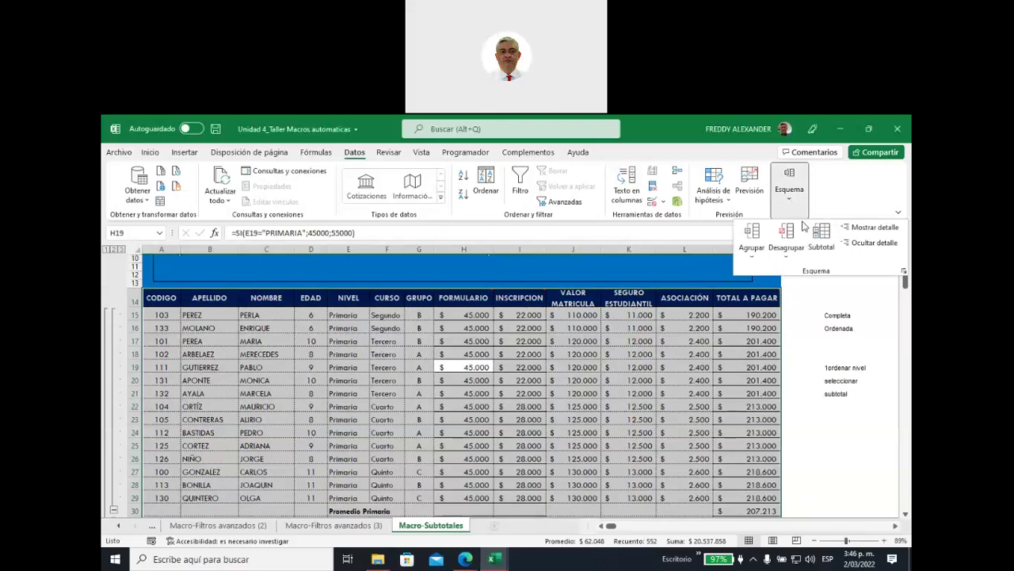
pyautogui.click(821, 237)
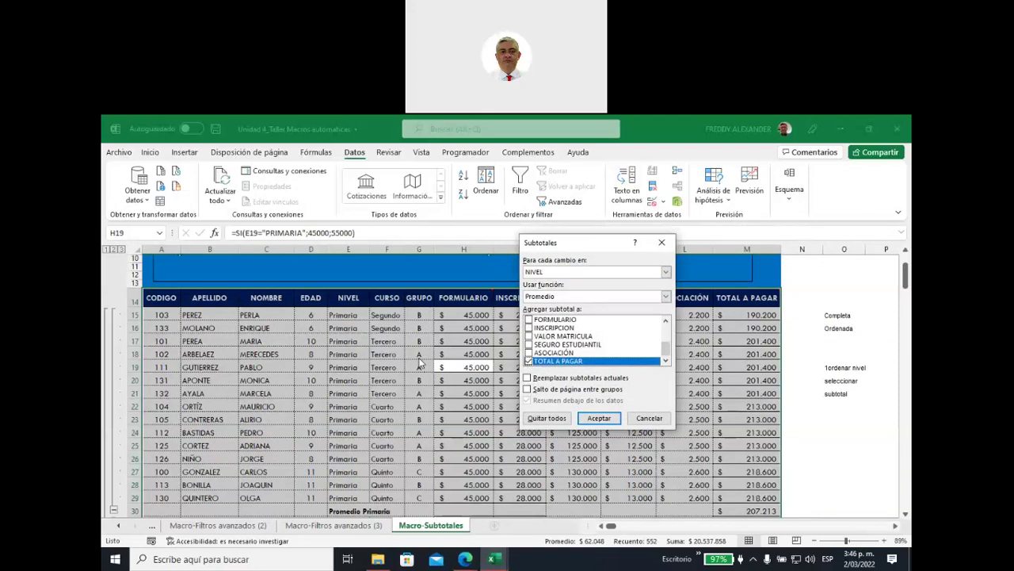
pyautogui.click(666, 273)
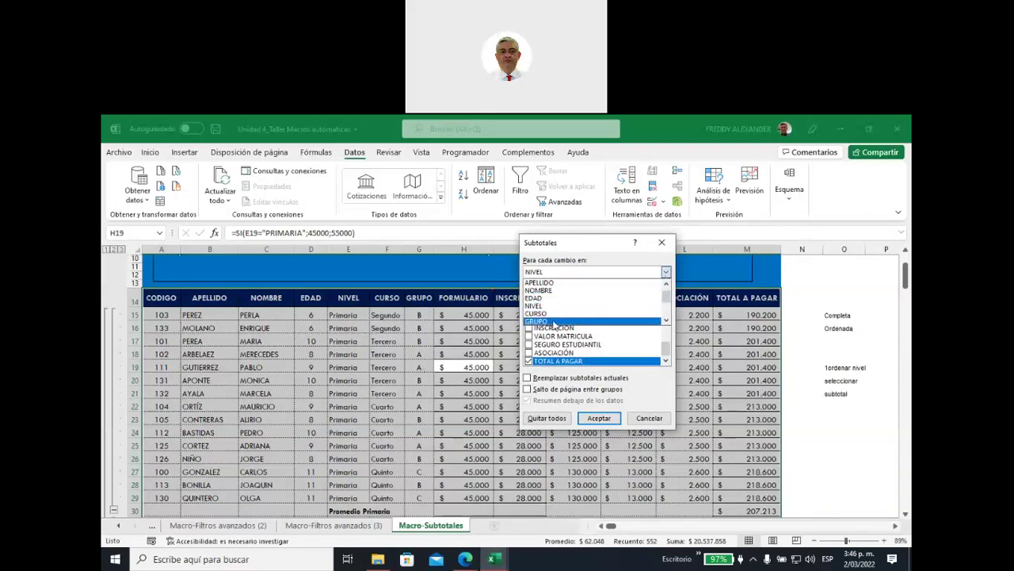
pyautogui.click(555, 322)
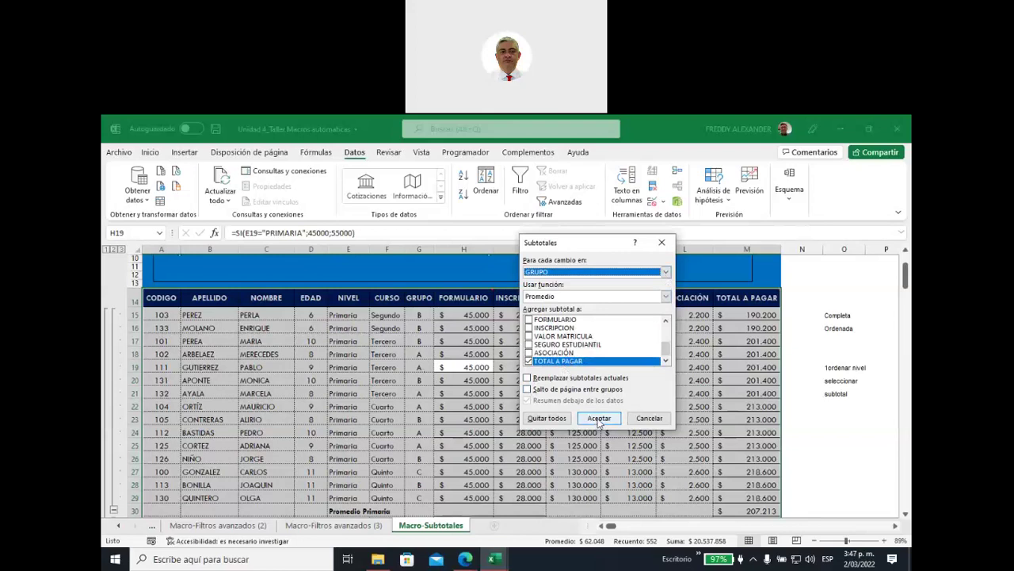
pyautogui.click(599, 420)
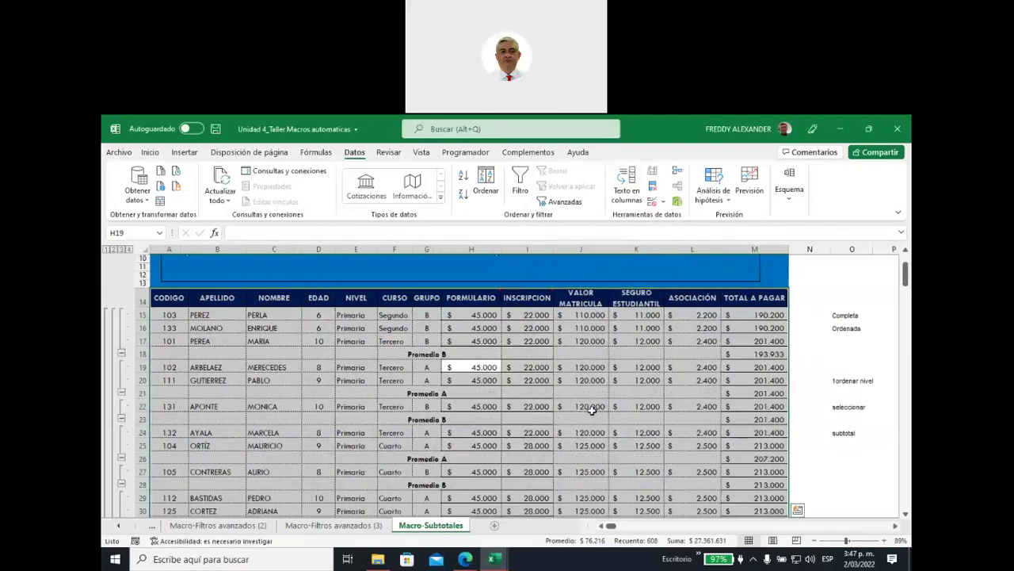
# Highlight the GRUPO B entries, their Promedio B subtotal rows and the A rows between them
pyautogui.click(426, 315)
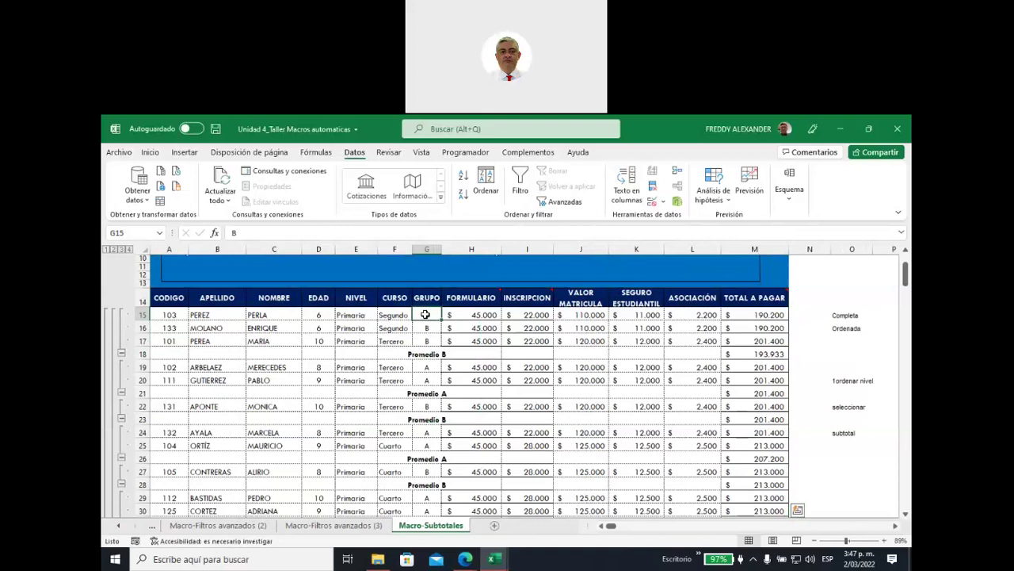
pyautogui.moveTo(425, 315); pyautogui.dragTo(426, 336)
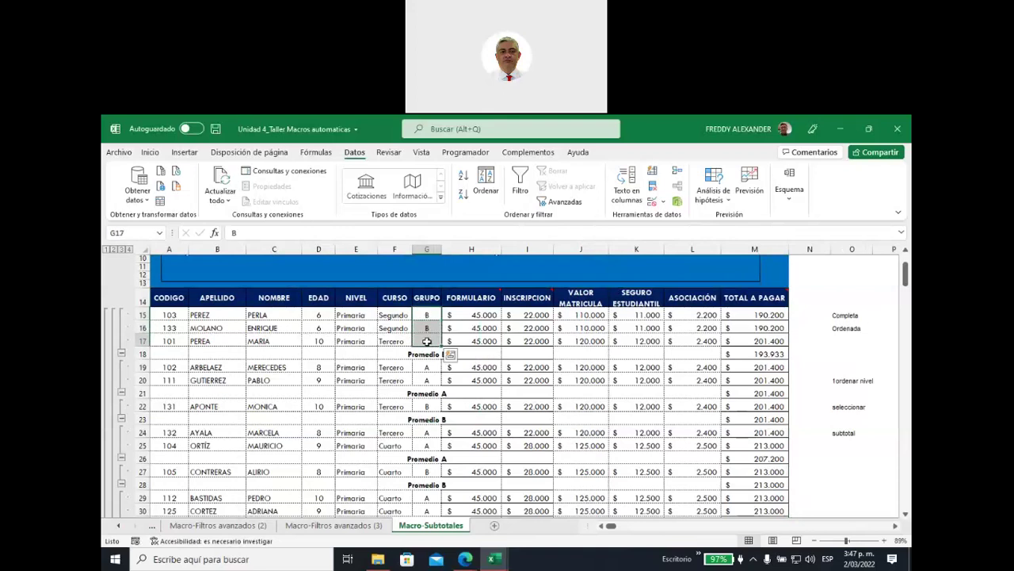
pyautogui.click(426, 339)
pyautogui.moveTo(374, 353); pyautogui.dragTo(741, 354)
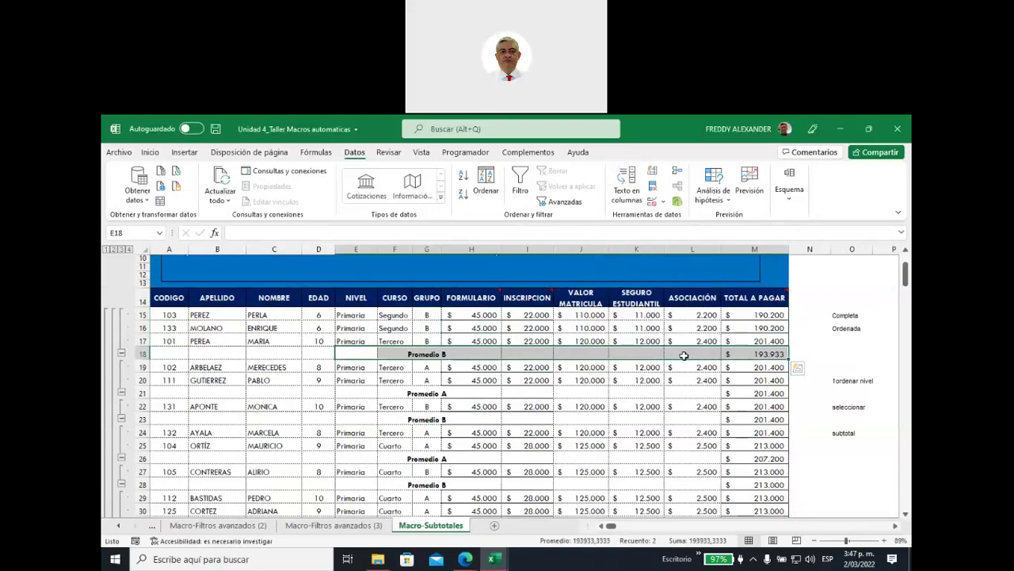
pyautogui.moveTo(427, 365)
pyautogui.mouseDown()
pyautogui.moveTo(428, 379)
pyautogui.moveTo(785, 393)
pyautogui.mouseUp()
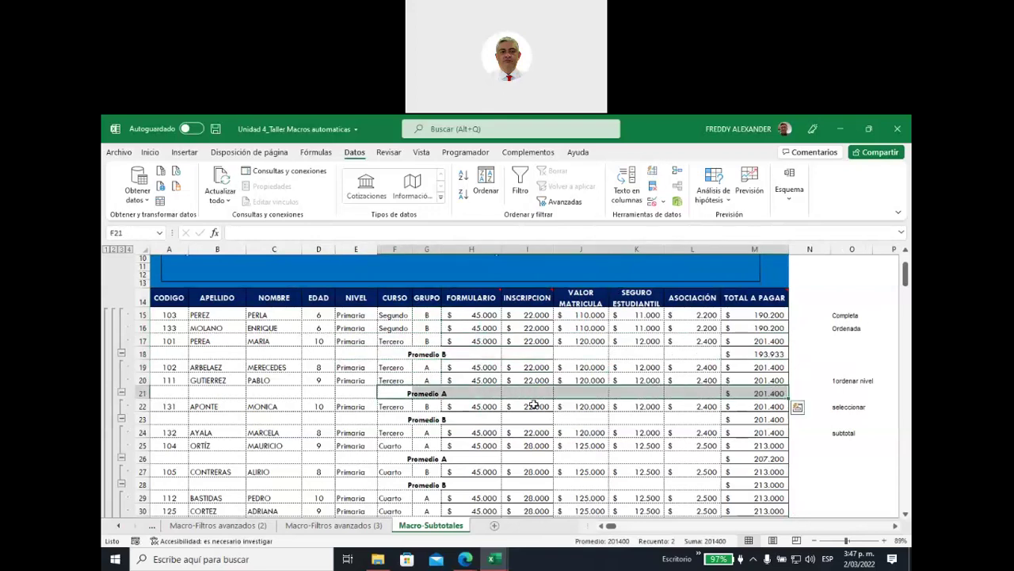
pyautogui.moveTo(391, 419); pyautogui.dragTo(765, 420)
pyautogui.moveTo(428, 433)
pyautogui.mouseDown()
pyautogui.moveTo(431, 444)
pyautogui.moveTo(784, 458)
pyautogui.mouseUp()
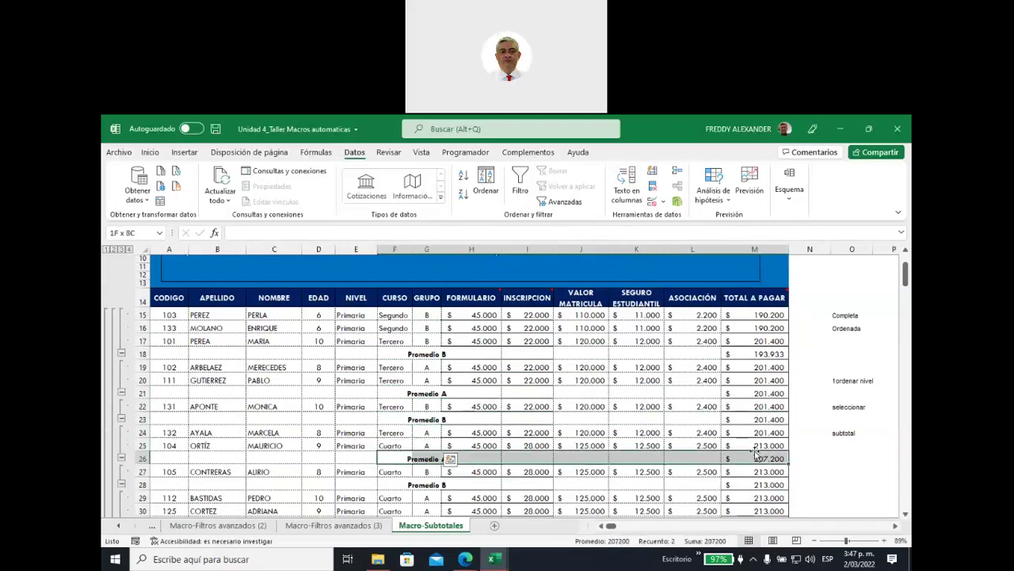
# Check the GRUPO cells G73–G81 near the table's end and the Promedio B label in G82
pyautogui.scroll(-2, 416, 442)
pyautogui.scroll(-1, 426, 357)
pyautogui.scroll(-3, 426, 365)
pyautogui.scroll(-2, 426, 380)
pyautogui.scroll(-3, 425, 385)
pyautogui.scroll(-1, 426, 384)
pyautogui.scroll(-2, 425, 383)
pyautogui.scroll(-2, 426, 383)
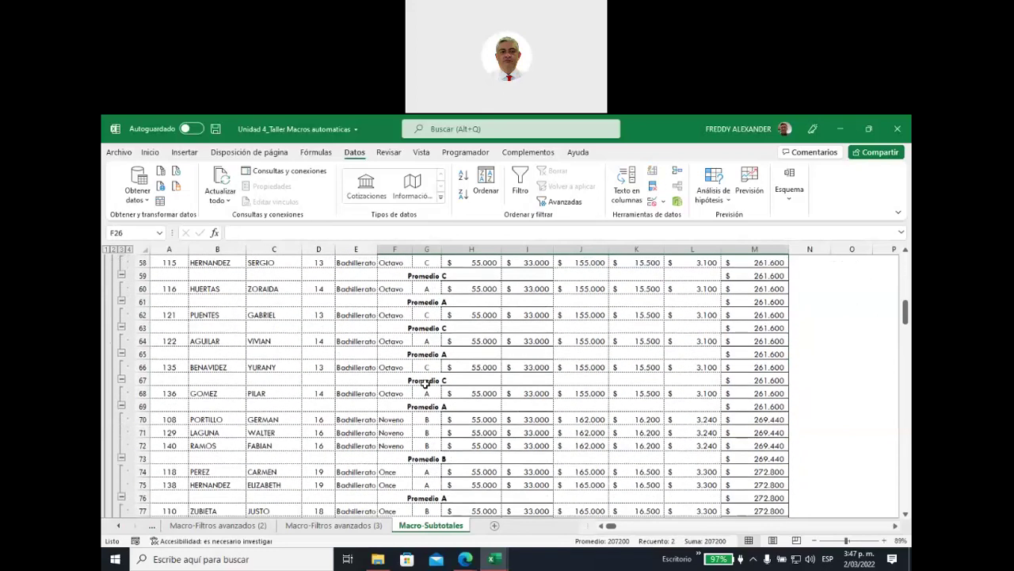
pyautogui.scroll(-1, 425, 383)
pyautogui.scroll(-2, 426, 383)
pyautogui.scroll(-1, 426, 385)
pyautogui.scroll(-2, 425, 385)
pyautogui.scroll(1, 425, 384)
pyautogui.scroll(1, 425, 384)
pyautogui.scroll(1, 426, 384)
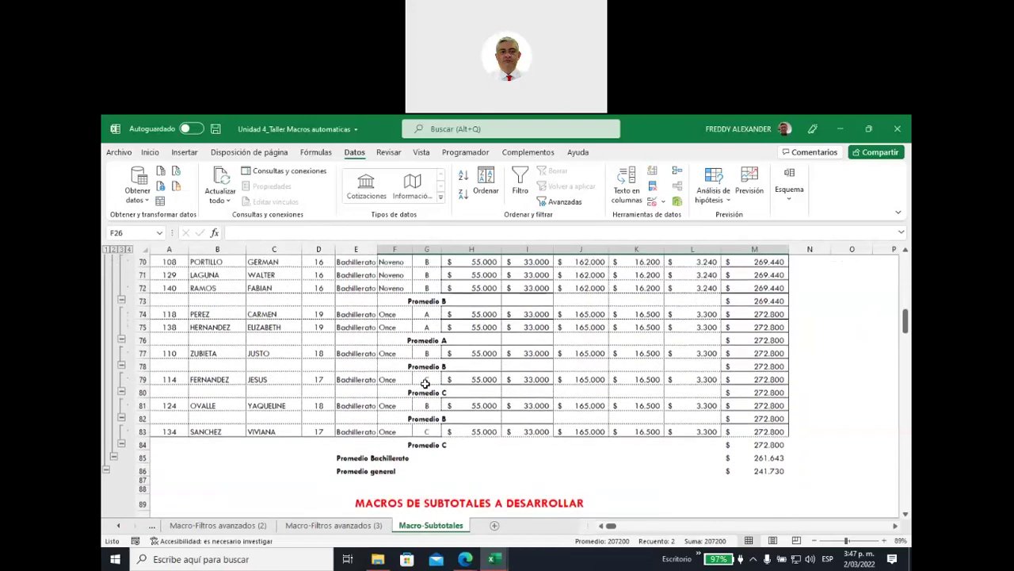
pyautogui.click(424, 304)
pyautogui.click(426, 341)
pyautogui.click(426, 367)
pyautogui.click(429, 404)
pyautogui.click(429, 418)
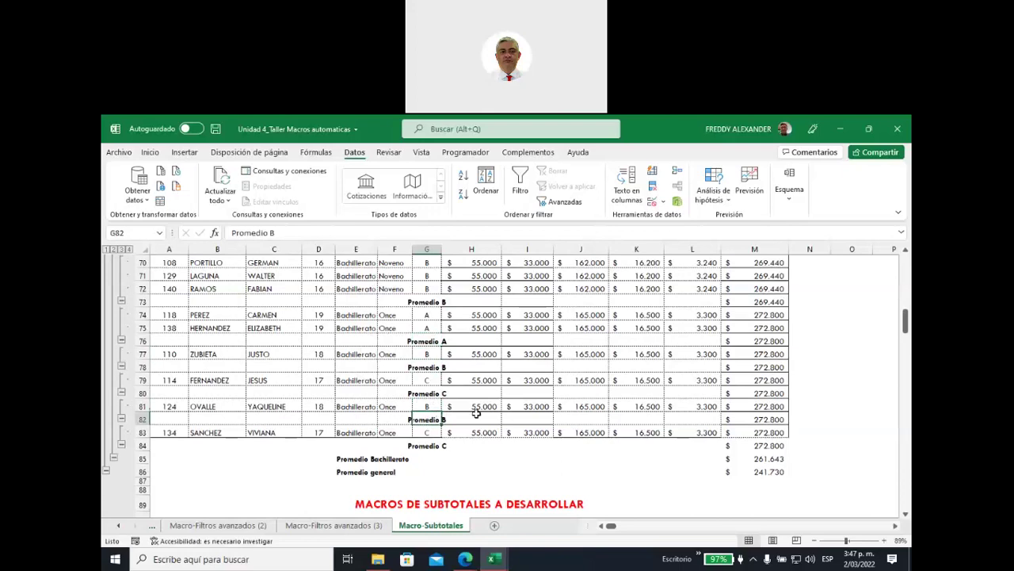
# Select the whole subtotalled table from M86 up to the header row
pyautogui.scroll(1, 468, 407)
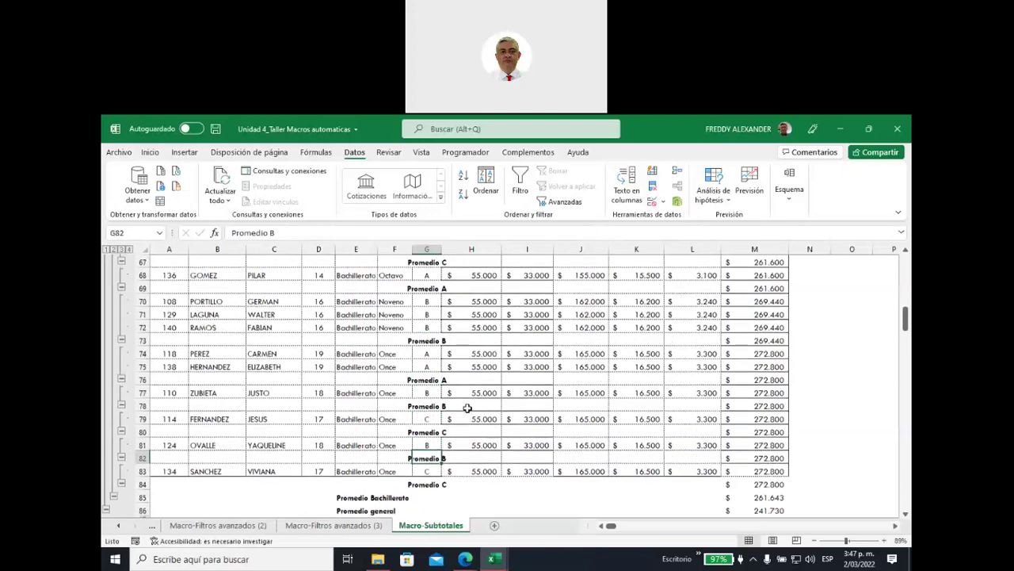
pyautogui.scroll(3, 469, 413)
pyautogui.scroll(1, 469, 412)
pyautogui.scroll(3, 469, 413)
pyautogui.scroll(1, 469, 412)
pyautogui.scroll(3, 468, 412)
pyautogui.scroll(3, 468, 412)
pyautogui.scroll(2, 466, 410)
pyautogui.scroll(2, 456, 388)
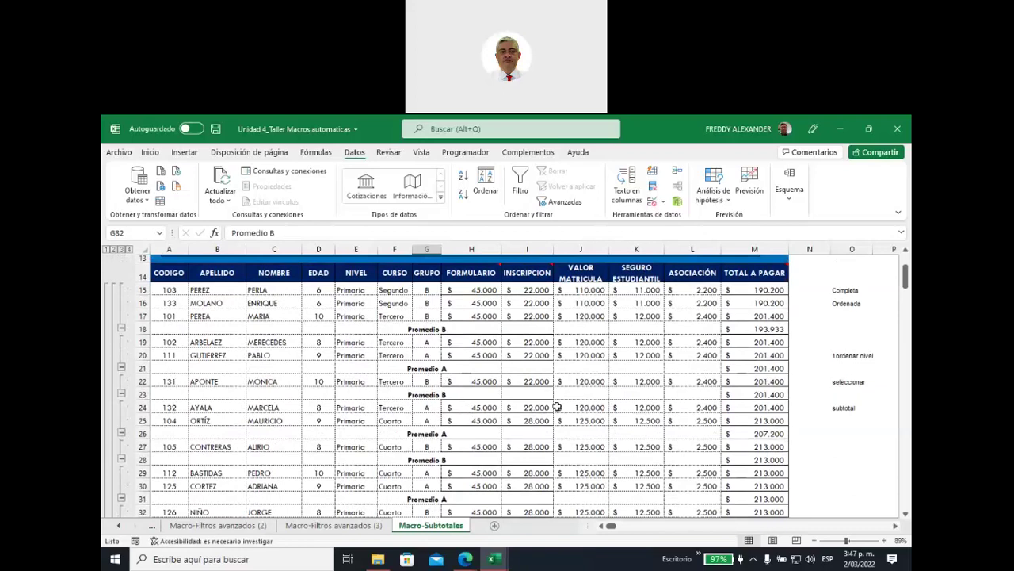
pyautogui.scroll(-1, 555, 406)
pyautogui.scroll(-6, 554, 405)
pyautogui.scroll(-2, 557, 406)
pyautogui.scroll(-4, 557, 406)
pyautogui.scroll(-1, 557, 406)
pyautogui.scroll(-3, 556, 406)
pyautogui.scroll(-2, 556, 406)
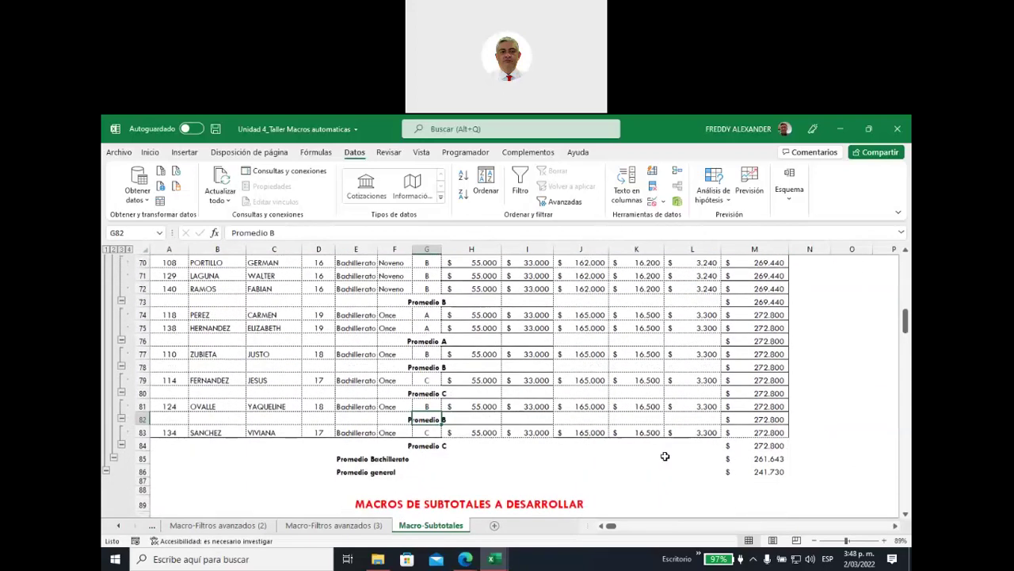
pyautogui.moveTo(773, 473); pyautogui.dragTo(198, 462)
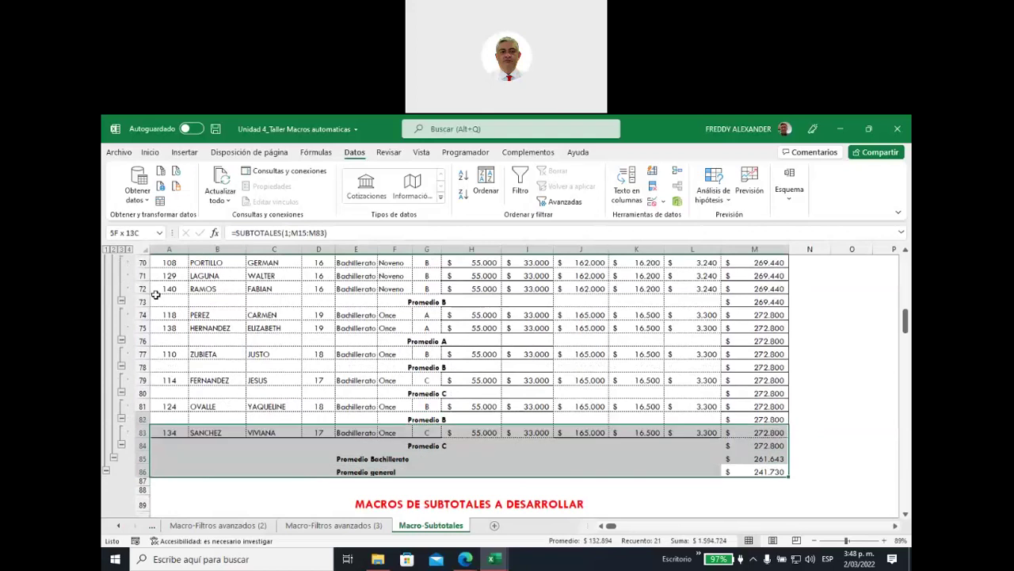
pyautogui.moveTo(197, 462)
pyautogui.mouseDown()
pyautogui.moveTo(149, 195)
pyautogui.moveTo(159, 256)
pyautogui.moveTo(172, 255)
pyautogui.mouseUp()
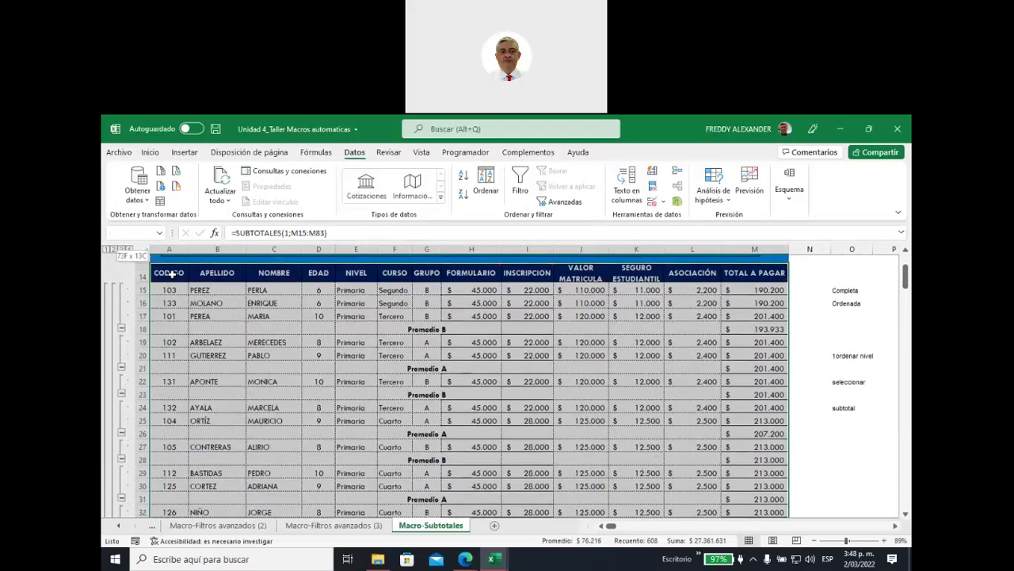
pyautogui.moveTo(171, 255); pyautogui.dragTo(169, 256)
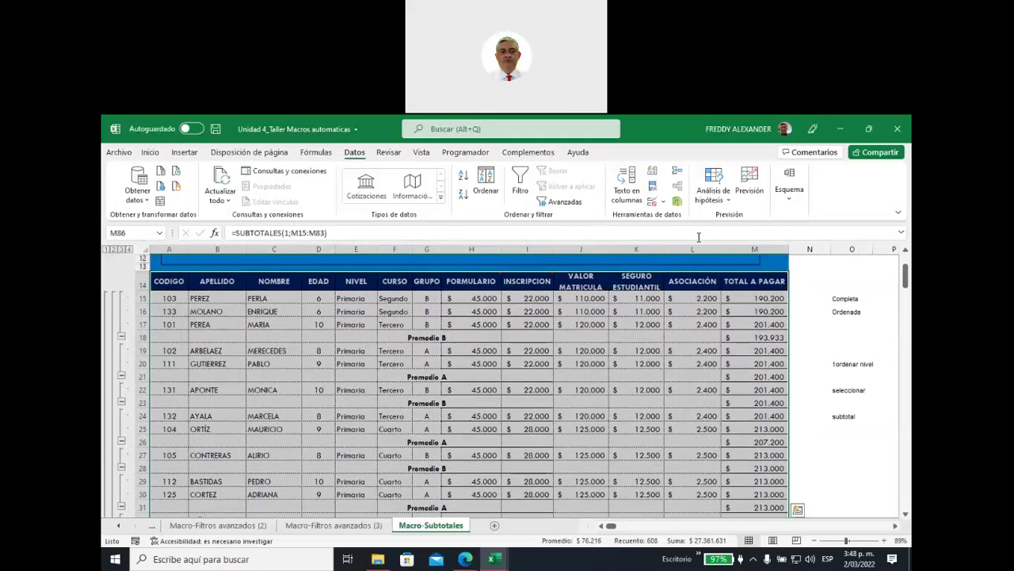
pyautogui.click(789, 188)
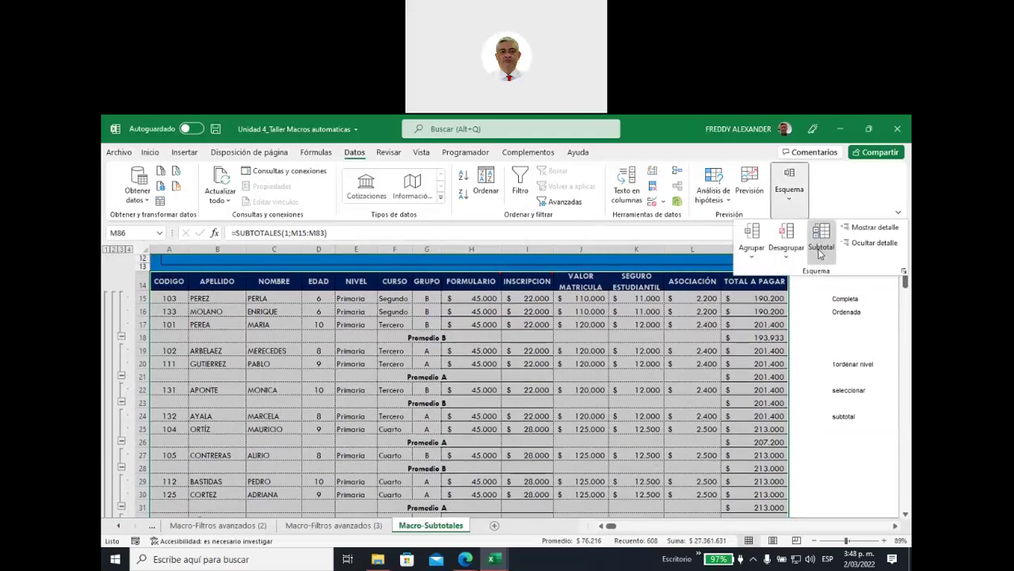
# Remove all subtotals from the student table with Quitar todos
pyautogui.click(820, 246)
pyautogui.click(547, 417)
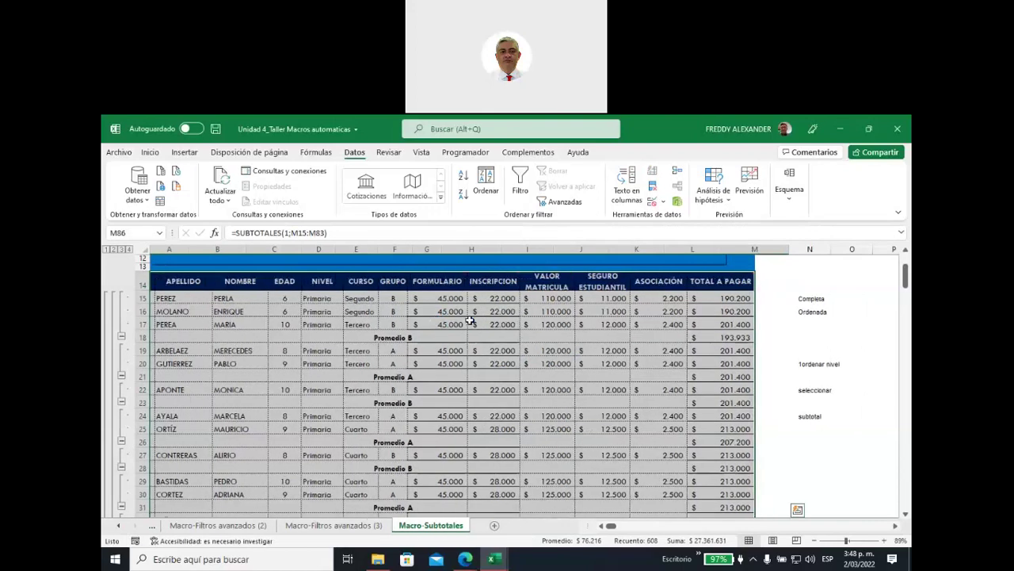
pyautogui.click(392, 298)
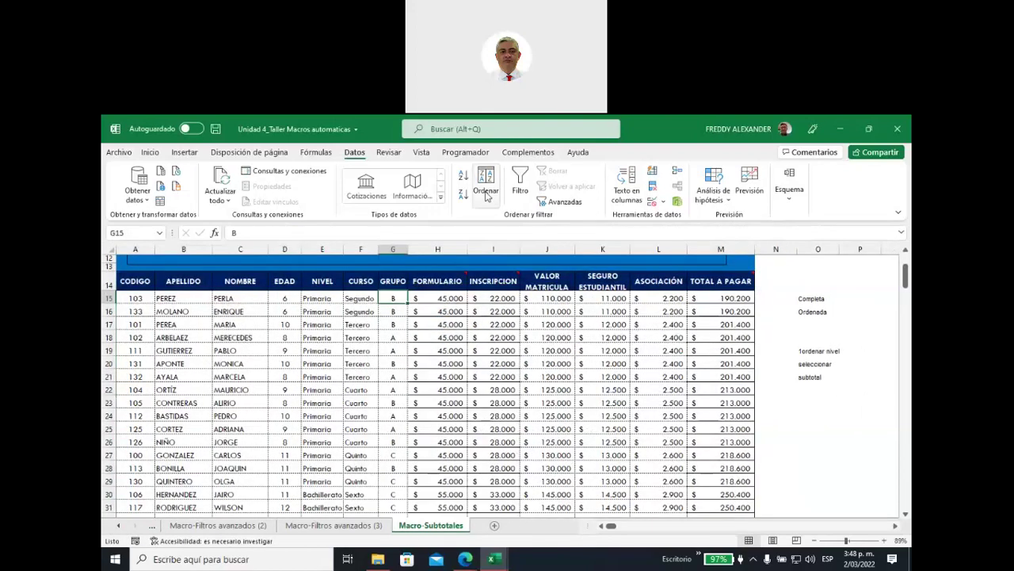
# Sort the student table by GRUPO from A to Z
pyautogui.click(486, 188)
pyautogui.click(523, 318)
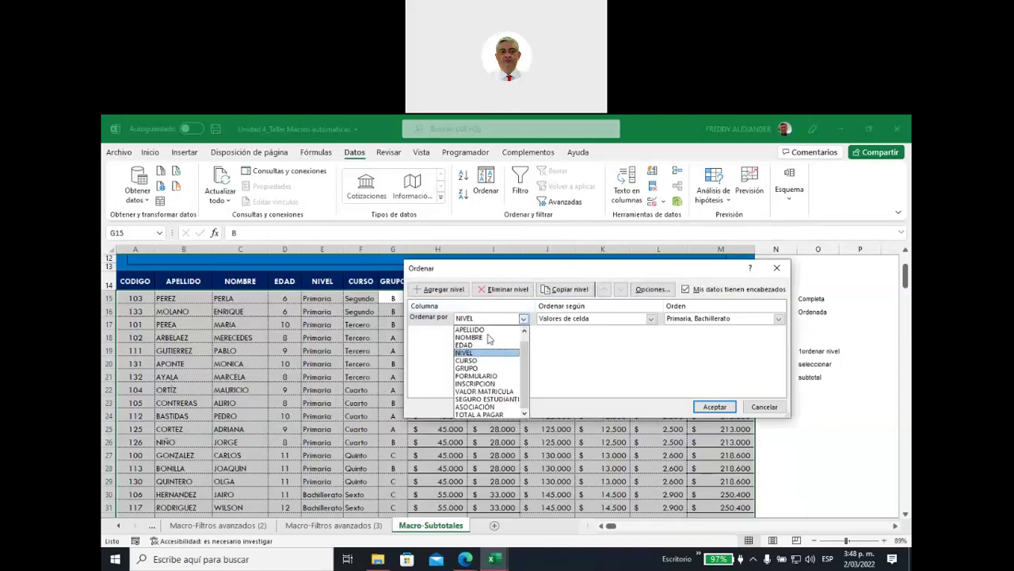
pyautogui.click(491, 370)
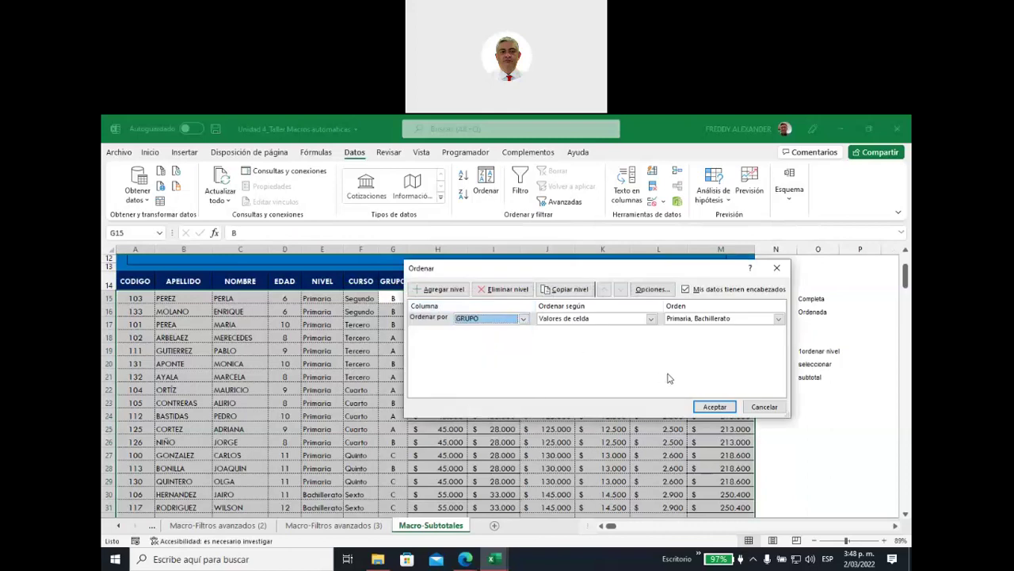
pyautogui.click(778, 317)
pyautogui.click(699, 332)
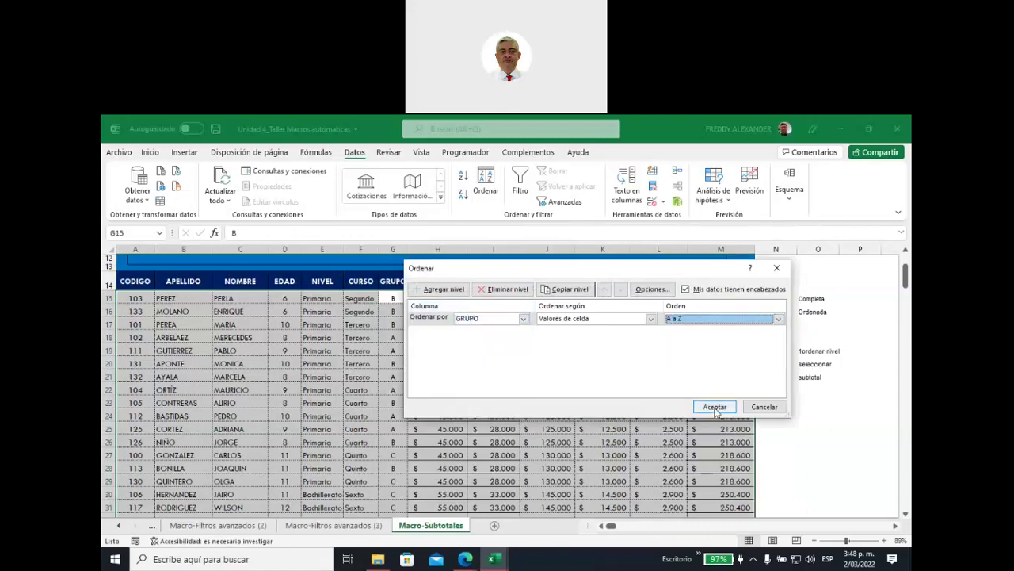
pyautogui.click(714, 407)
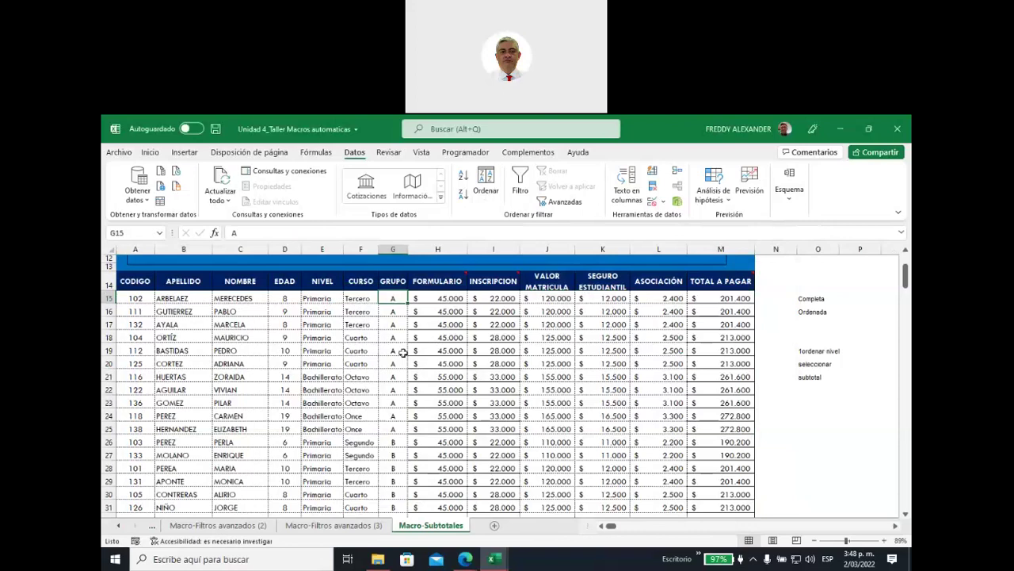
# Review the group A and B blocks in column G, then select the whole table with Ctrl+A
pyautogui.moveTo(394, 298); pyautogui.dragTo(396, 428)
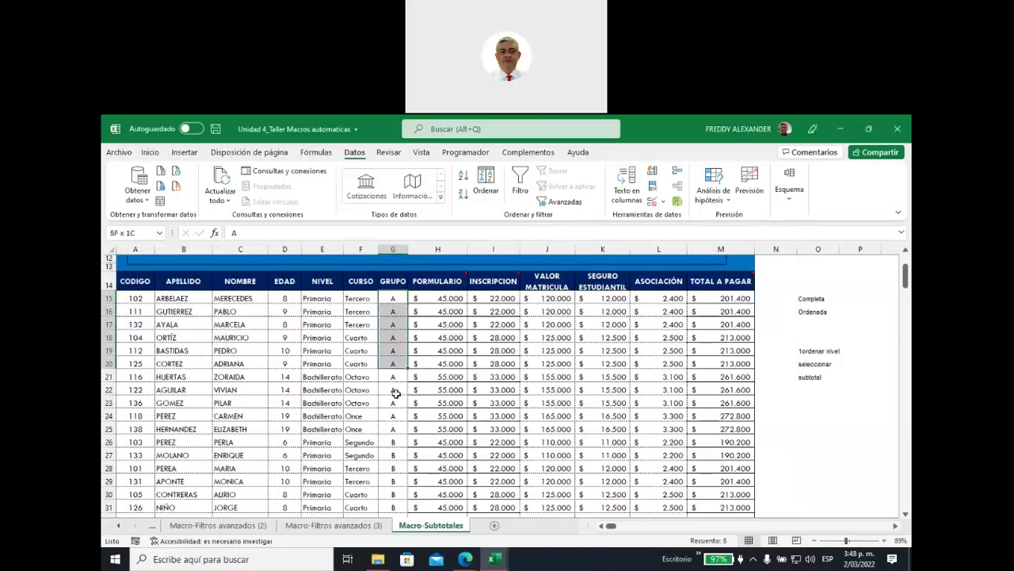
pyautogui.scroll(-1, 464, 392)
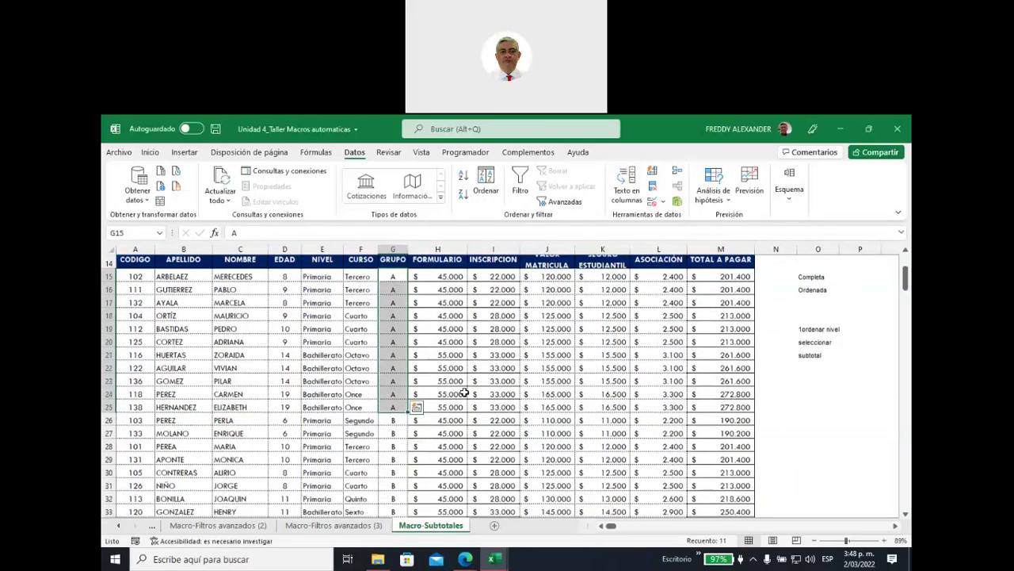
pyautogui.scroll(-4, 464, 392)
pyautogui.moveTo(396, 264); pyautogui.dragTo(394, 419)
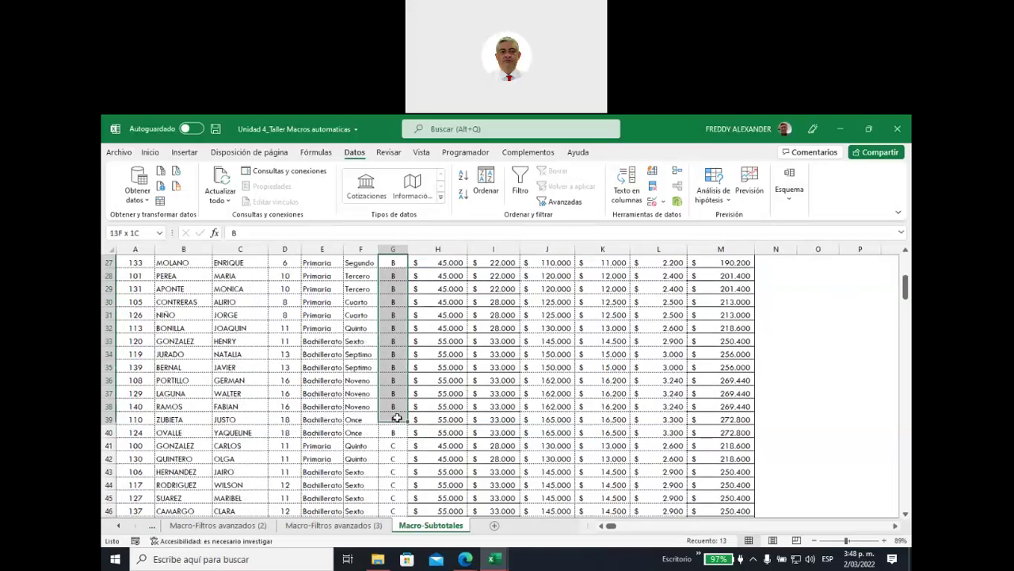
pyautogui.scroll(7, 502, 379)
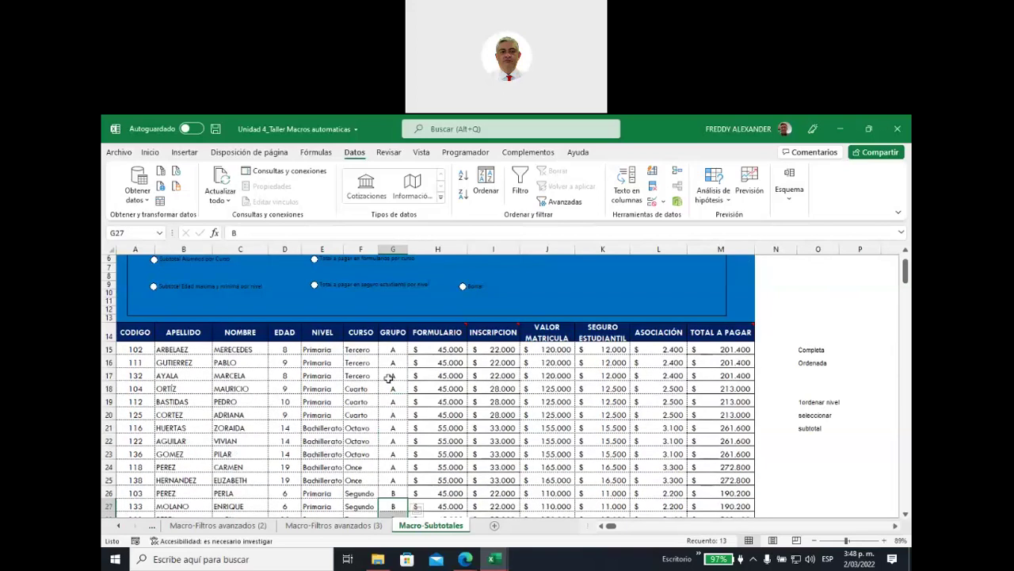
pyautogui.click(357, 375)
pyautogui.hotkey('ctrl', 'a')
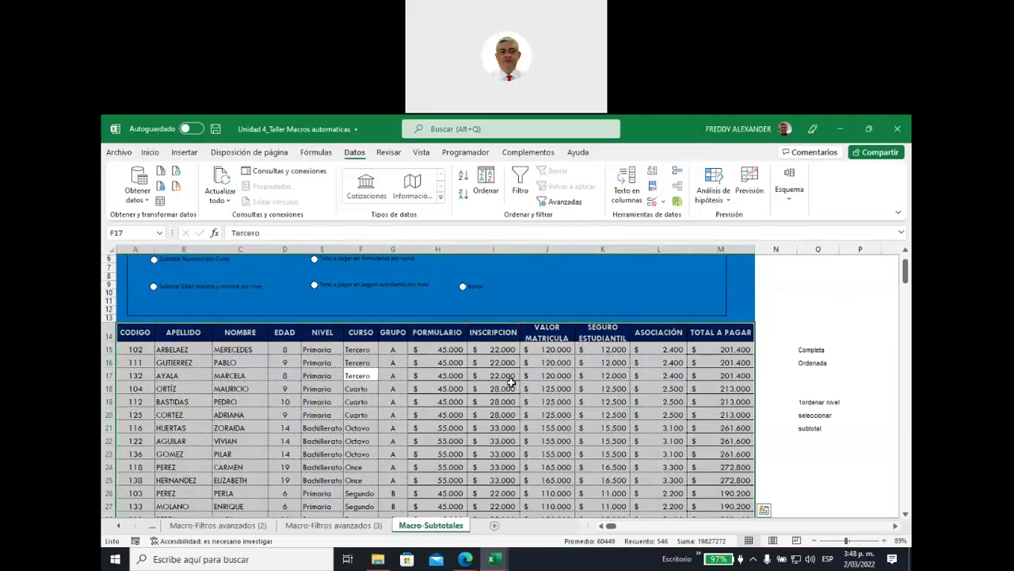
pyautogui.click(789, 190)
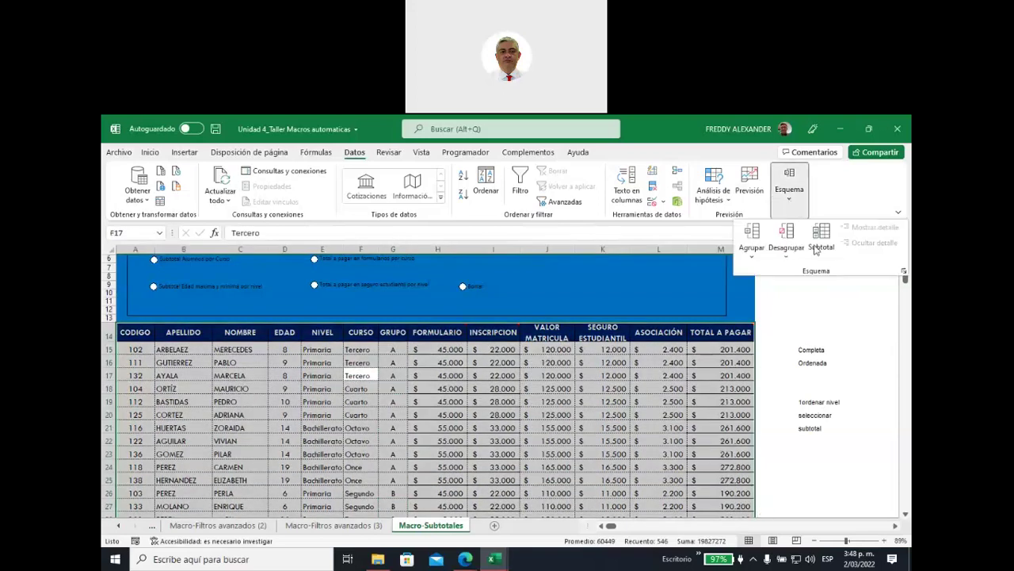
# Insert Promedio subtotals of TOTAL A PAGAR per GRUPO and check the Promedio A row ($233.964)
pyautogui.click(821, 236)
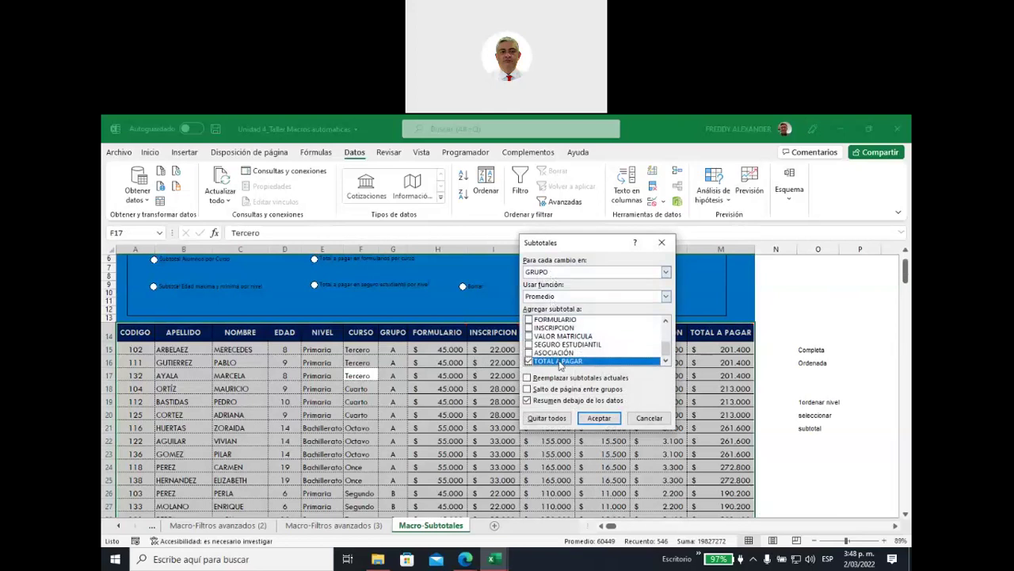
pyautogui.click(599, 418)
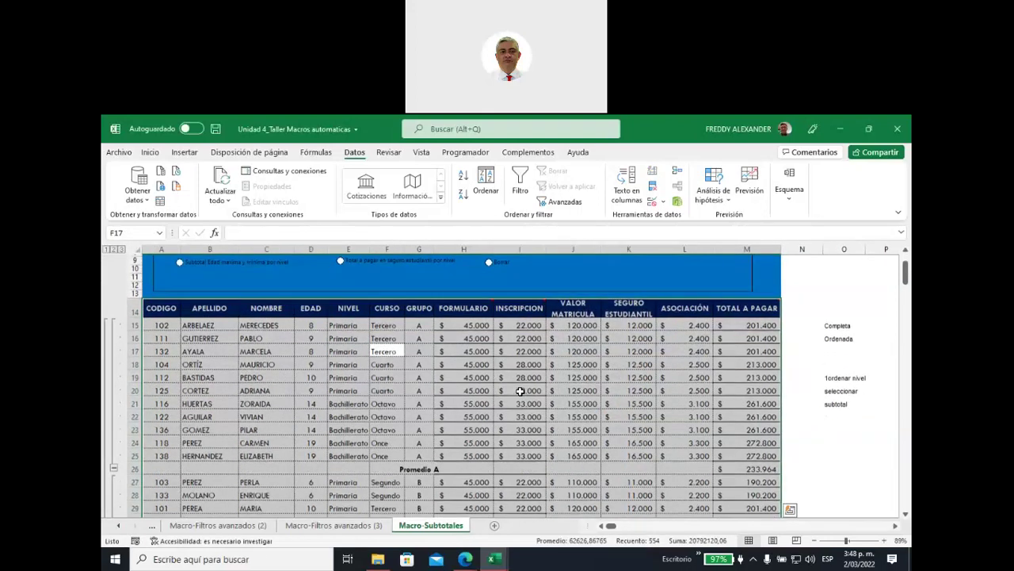
pyautogui.scroll(-4, 414, 378)
pyautogui.click(412, 368)
# Review the Promedio B and C rows, then select the table from Promedio general up to the header
pyautogui.scroll(-2, 467, 415)
pyautogui.scroll(-3, 467, 415)
pyautogui.moveTo(436, 381); pyautogui.dragTo(730, 383)
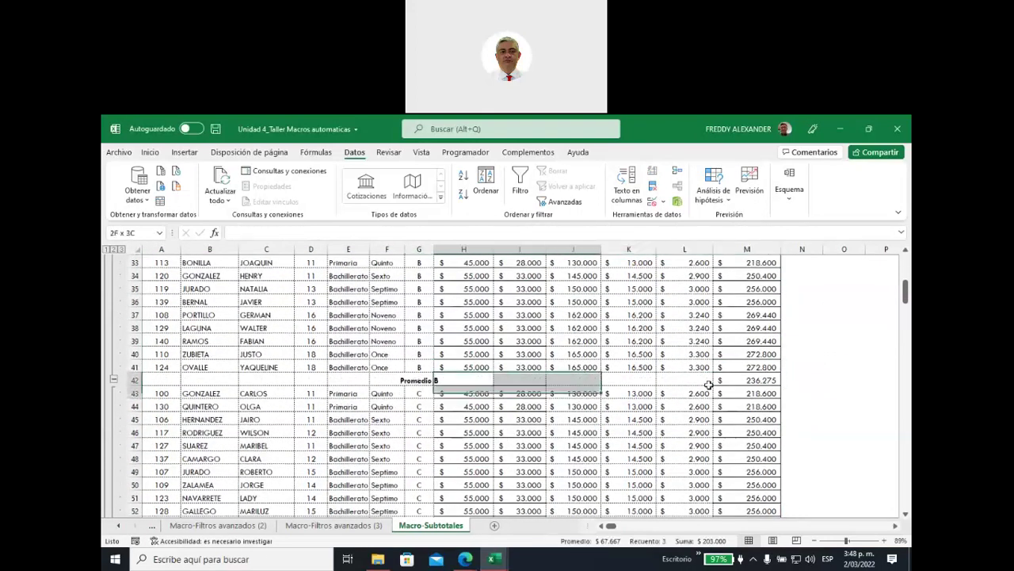
pyautogui.scroll(-2, 730, 383)
pyautogui.scroll(-3, 730, 383)
pyautogui.moveTo(446, 393); pyautogui.dragTo(729, 394)
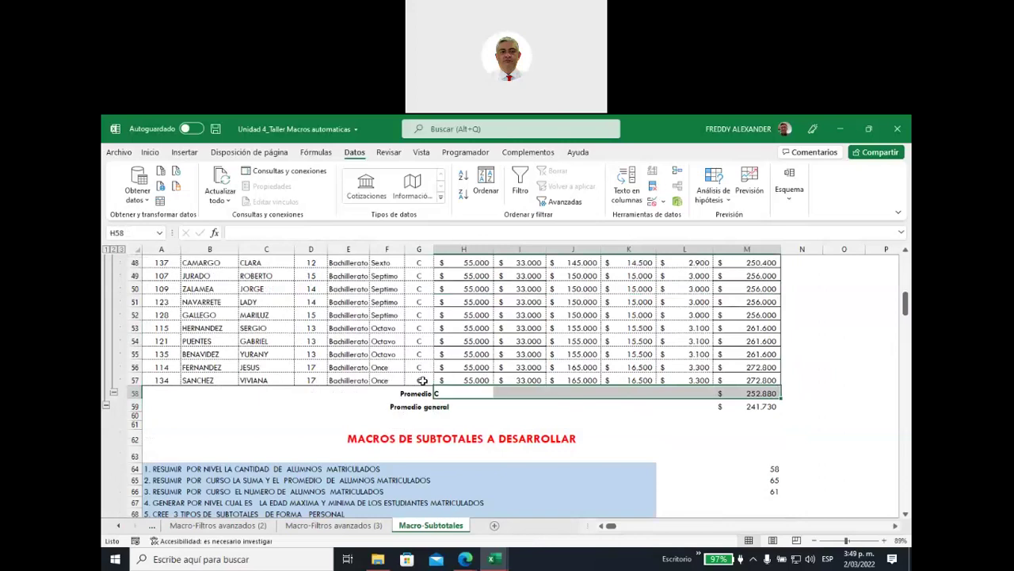
pyautogui.moveTo(765, 404)
pyautogui.mouseDown()
pyautogui.moveTo(219, 367)
pyautogui.moveTo(137, 225)
pyautogui.mouseUp()
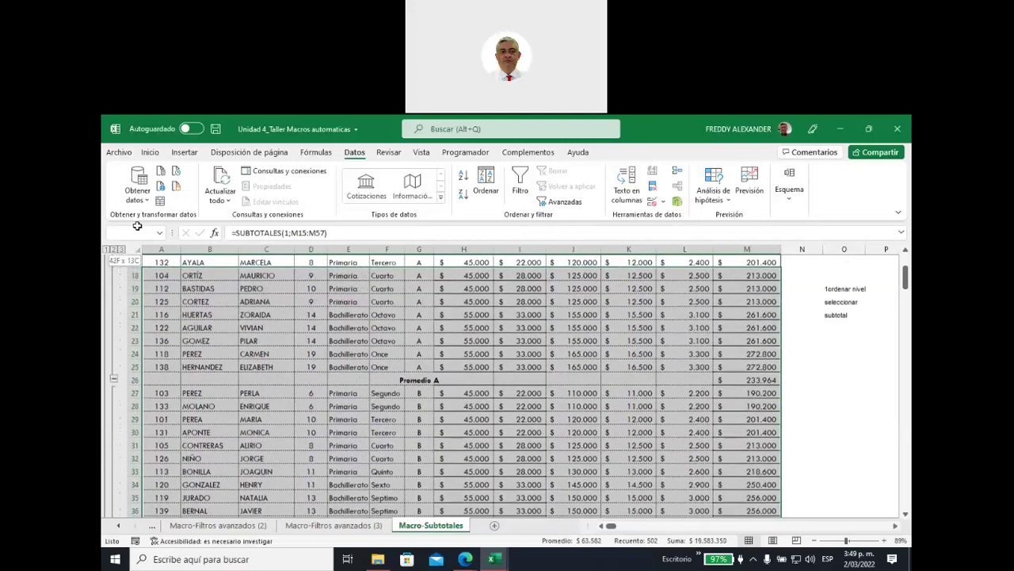
pyautogui.moveTo(137, 226); pyautogui.dragTo(149, 269)
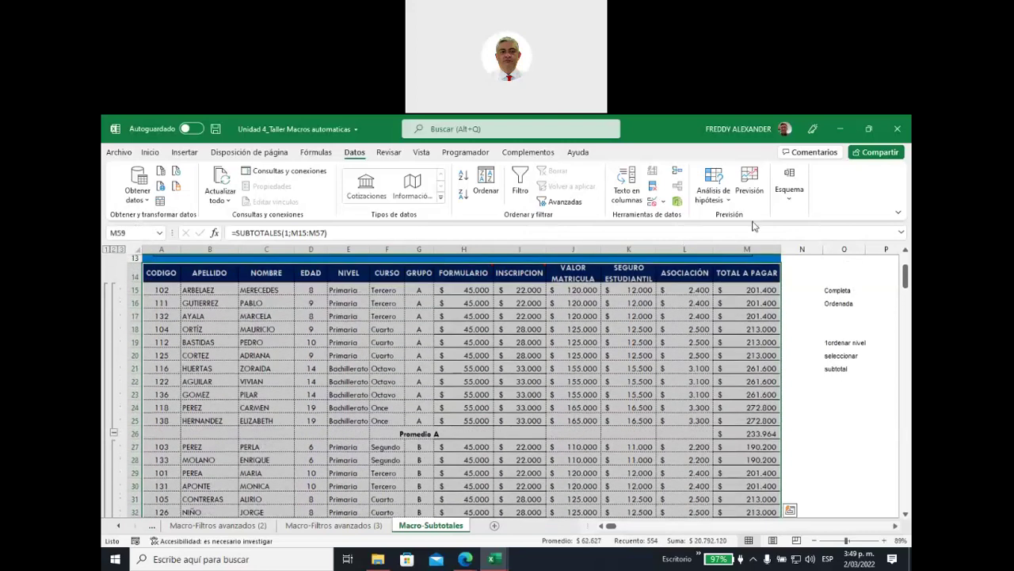
# Remove all Promedio subtotals with Subtotal > Quitar todos and return to the top of the sheet
pyautogui.click(789, 188)
pyautogui.click(820, 233)
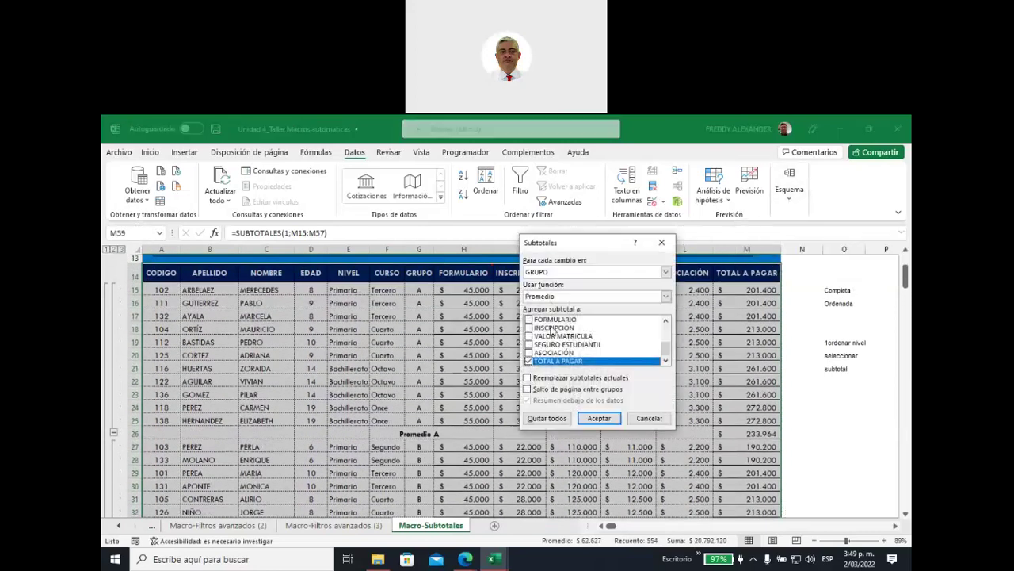
pyautogui.click(546, 418)
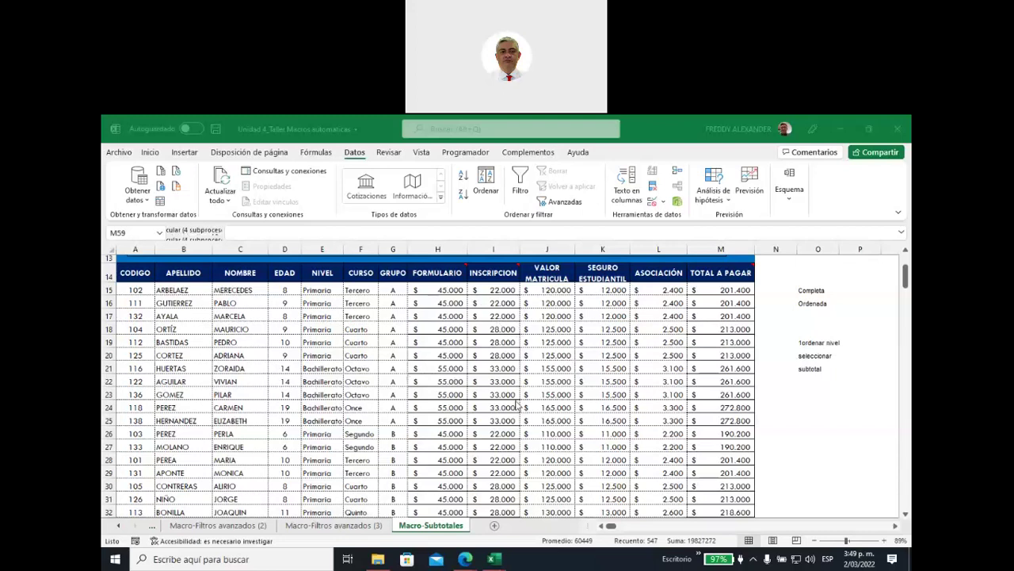
pyautogui.scroll(5, 513, 405)
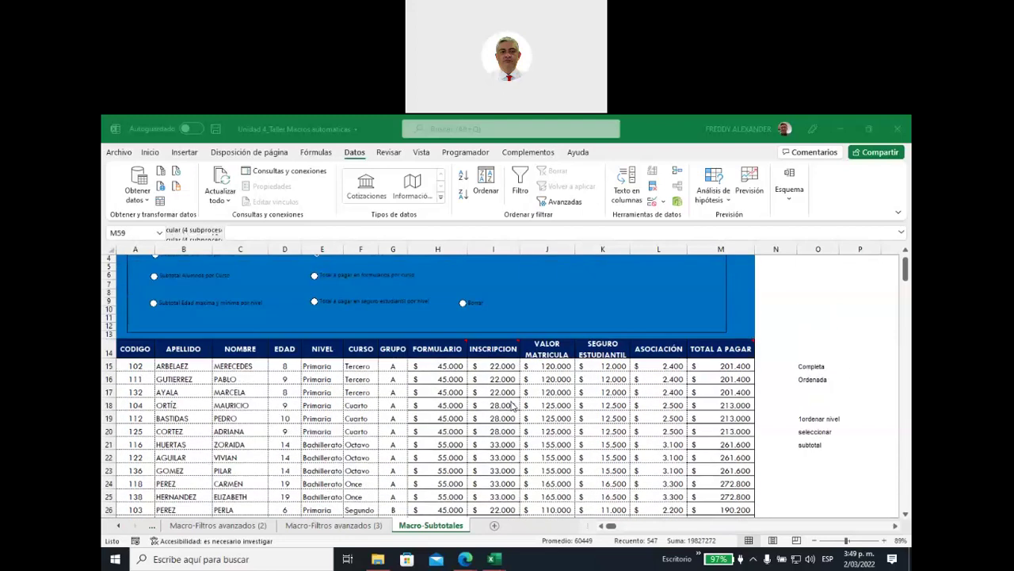